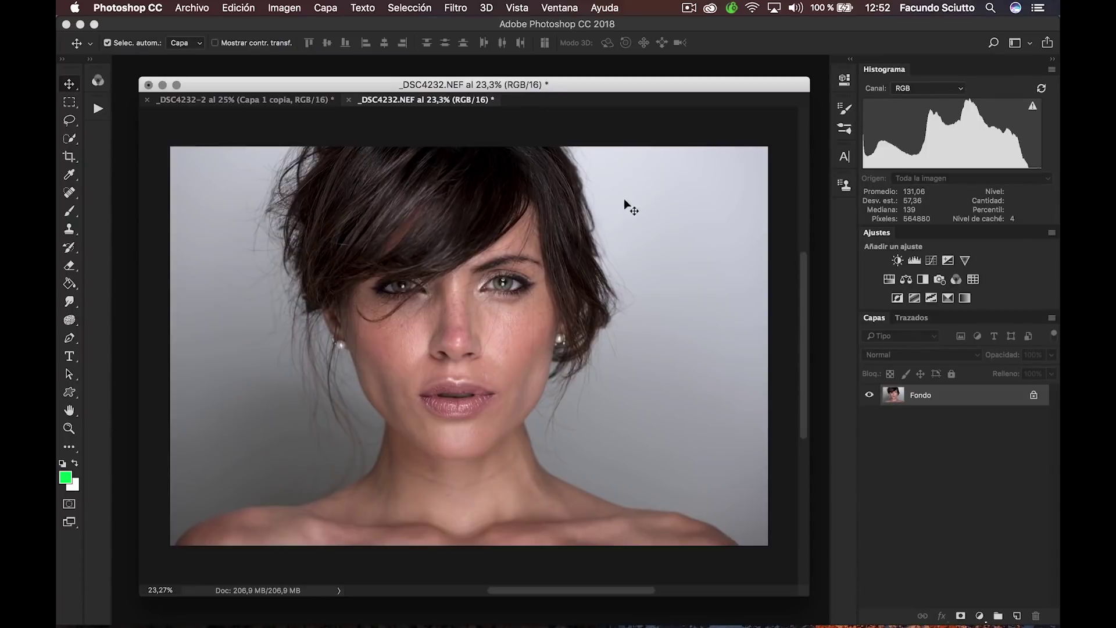
Handwrite "8 Bits" in black with the Brush on the grey background beside the model's hair
{"action": "key", "text": "b"}
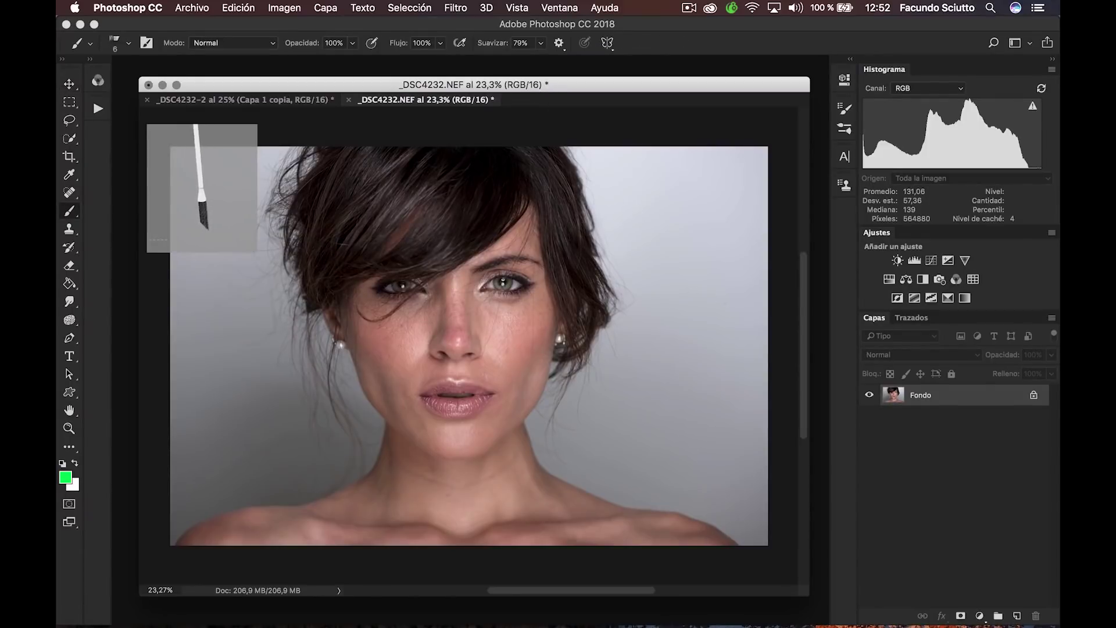
{"action": "key", "text": "f"}
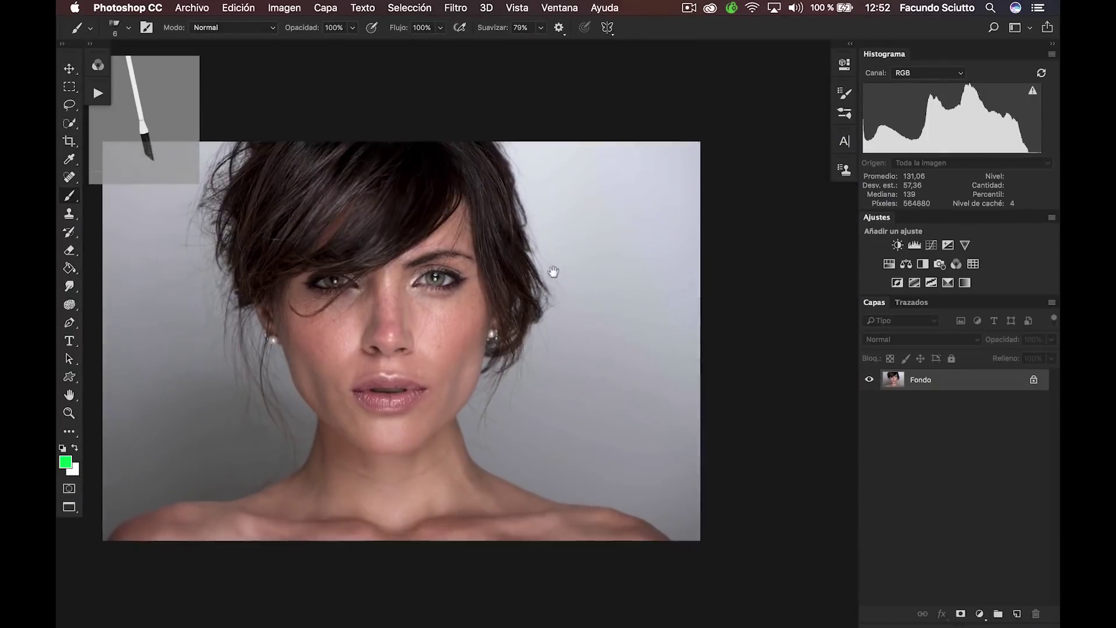
{"action": "key", "text": "z"}
{"action": "mouse_move", "coordinate": [618, 220]}
{"action": "left_mouse_down"}
{"action": "mouse_move", "coordinate": [678, 194]}
{"action": "mouse_move", "coordinate": [515, 334]}
{"action": "mouse_move", "coordinate": [530, 429]}
{"action": "mouse_move", "coordinate": [526, 279]}
{"action": "mouse_move", "coordinate": [553, 278]}
{"action": "left_mouse_up"}
{"action": "key", "text": "b"}
{"action": "key", "text": "d"}
{"action": "mouse_move", "coordinate": [439, 179]}
{"action": "left_mouse_down"}
{"action": "mouse_move", "coordinate": [460, 161]}
{"action": "mouse_move", "coordinate": [420, 192]}
{"action": "mouse_move", "coordinate": [445, 219]}
{"action": "left_mouse_up"}
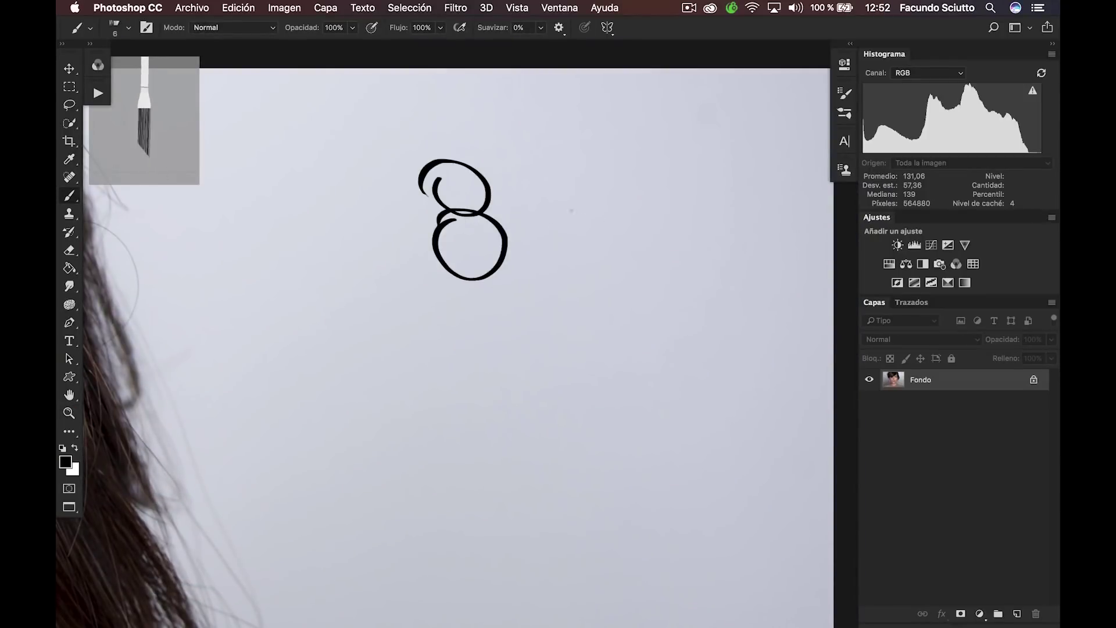
{"action": "left_click_drag", "start_coordinate": [532, 210], "coordinate": [529, 272]}
{"action": "left_click_drag", "start_coordinate": [514, 189], "coordinate": [593, 269]}
{"action": "left_click_drag", "start_coordinate": [571, 187], "coordinate": [620, 265]}
{"action": "mouse_move", "coordinate": [594, 249]}
{"action": "left_mouse_down"}
{"action": "mouse_move", "coordinate": [643, 206]}
{"action": "mouse_move", "coordinate": [624, 259]}
{"action": "left_mouse_up"}
Underline the "8 Bits" note and handwrite "256" beneath the line
{"action": "scroll", "coordinate": [530, 242], "scroll_direction": "right", "scroll_amount": 5}
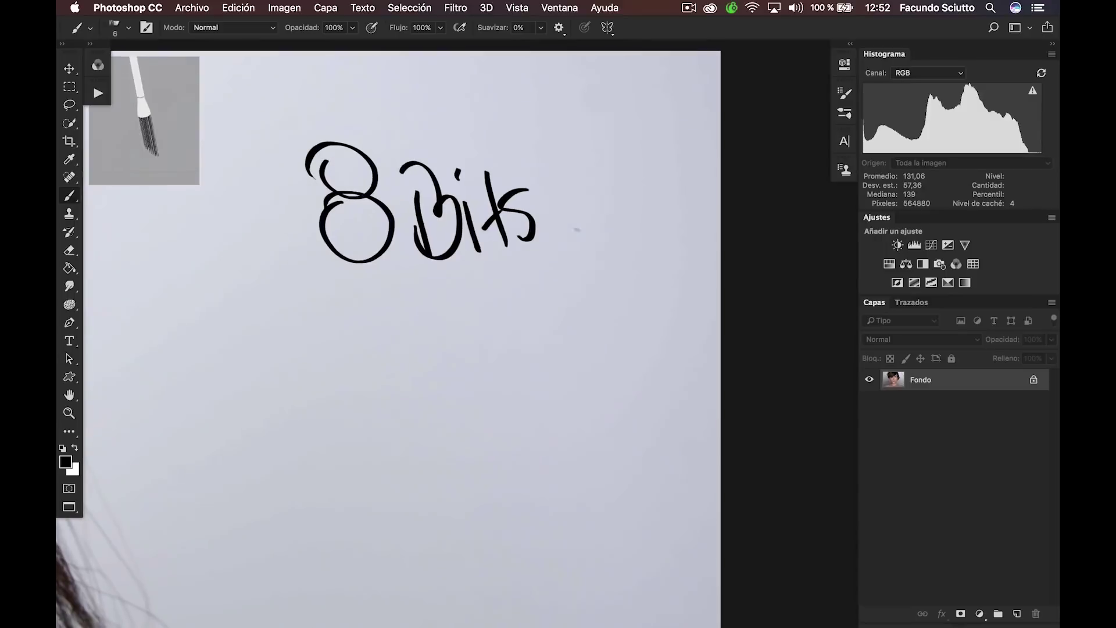
{"action": "left_click_drag", "start_coordinate": [290, 297], "coordinate": [587, 312]}
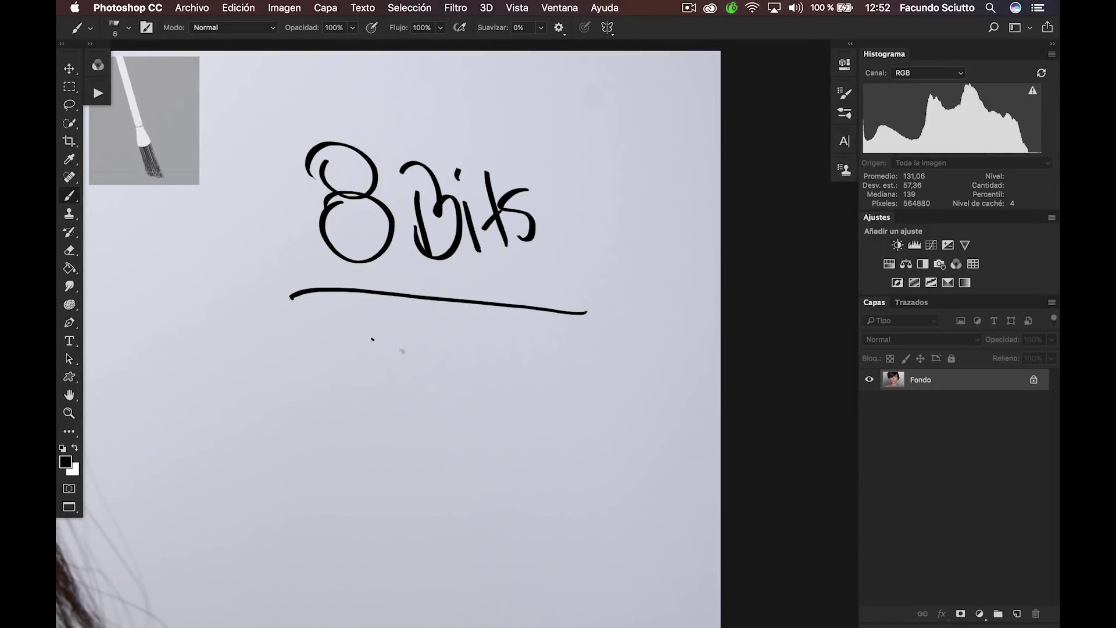
{"action": "left_click_drag", "start_coordinate": [373, 338], "coordinate": [426, 395]}
{"action": "mouse_move", "coordinate": [461, 335]}
{"action": "left_mouse_down"}
{"action": "mouse_move", "coordinate": [432, 364]}
{"action": "mouse_move", "coordinate": [438, 400]}
{"action": "left_mouse_up"}
{"action": "left_click_drag", "start_coordinate": [491, 340], "coordinate": [489, 393]}
Handwrite "16B" on the background below the 256 note and underline it
{"action": "scroll", "coordinate": [542, 385], "scroll_direction": "down", "scroll_amount": 4}
{"action": "scroll", "coordinate": [541, 385], "scroll_direction": "left", "scroll_amount": 2}
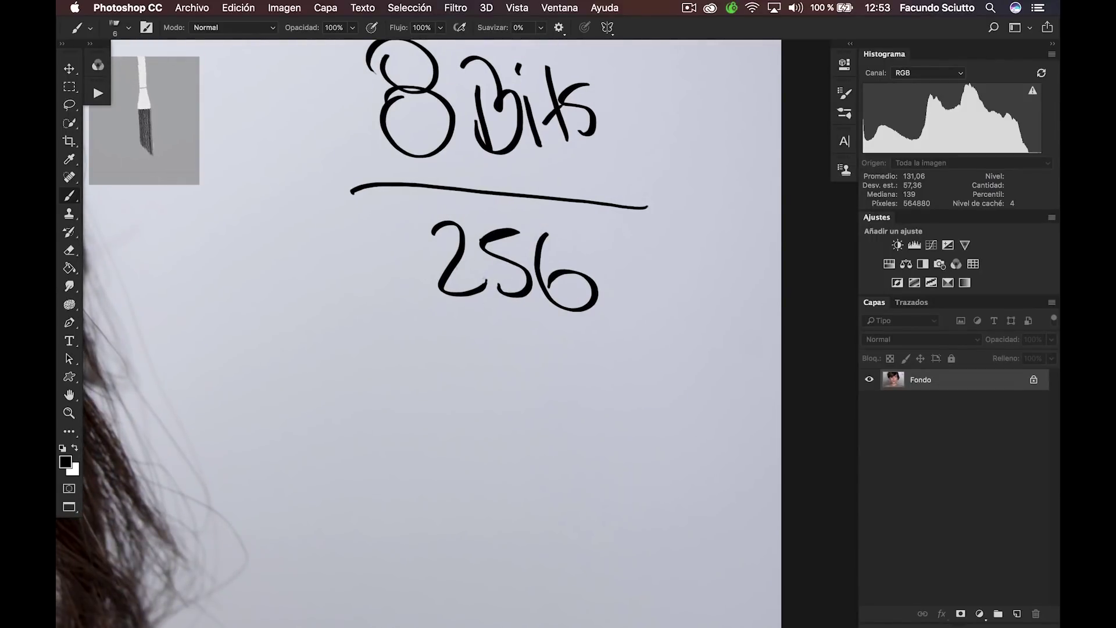
{"action": "scroll", "coordinate": [533, 200], "scroll_direction": "up", "scroll_amount": 2}
{"action": "scroll", "coordinate": [533, 199], "scroll_direction": "left", "scroll_amount": 1}
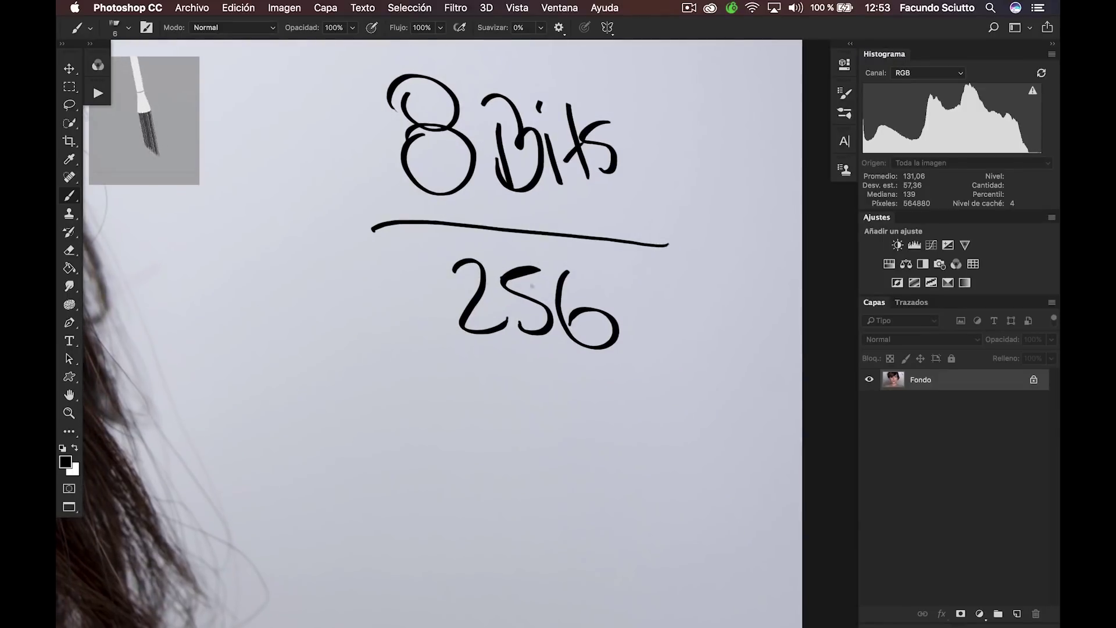
{"action": "scroll", "coordinate": [477, 438], "scroll_direction": "down", "scroll_amount": 10}
{"action": "scroll", "coordinate": [478, 438], "scroll_direction": "right", "scroll_amount": 1}
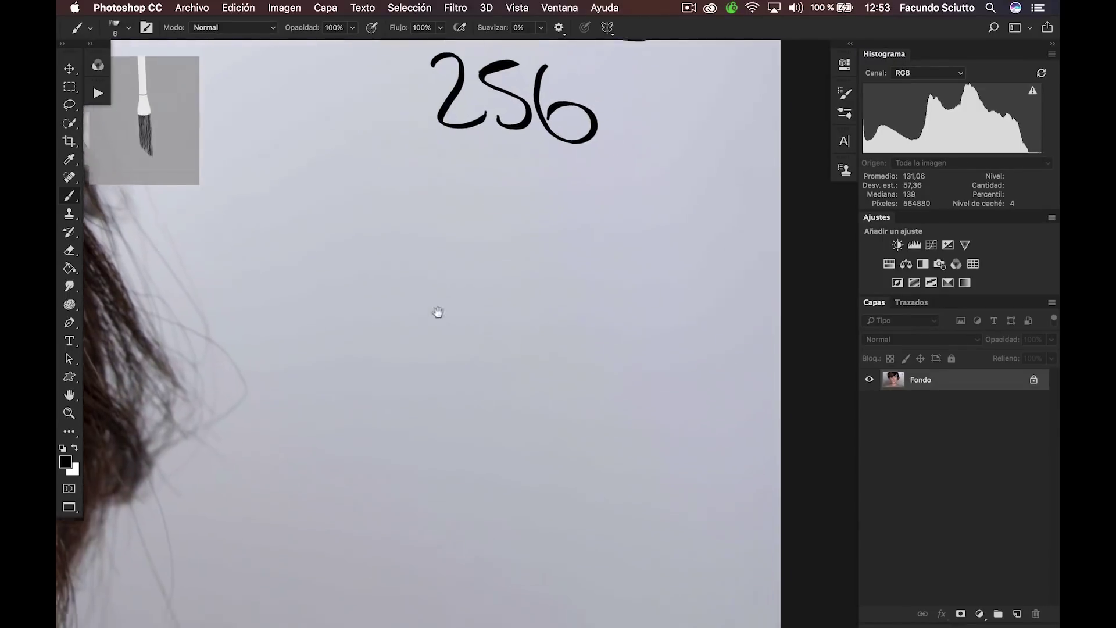
{"action": "left_click_drag", "start_coordinate": [415, 196], "coordinate": [427, 312]}
{"action": "mouse_move", "coordinate": [467, 204]}
{"action": "left_mouse_down"}
{"action": "mouse_move", "coordinate": [501, 296]}
{"action": "mouse_move", "coordinate": [470, 324]}
{"action": "left_mouse_up"}
{"action": "left_click_drag", "start_coordinate": [350, 334], "coordinate": [665, 320]}
{"action": "left_click_drag", "start_coordinate": [522, 274], "coordinate": [532, 309]}
{"action": "left_click_drag", "start_coordinate": [501, 221], "coordinate": [531, 301]}
{"action": "right_click", "coordinate": [588, 261]}
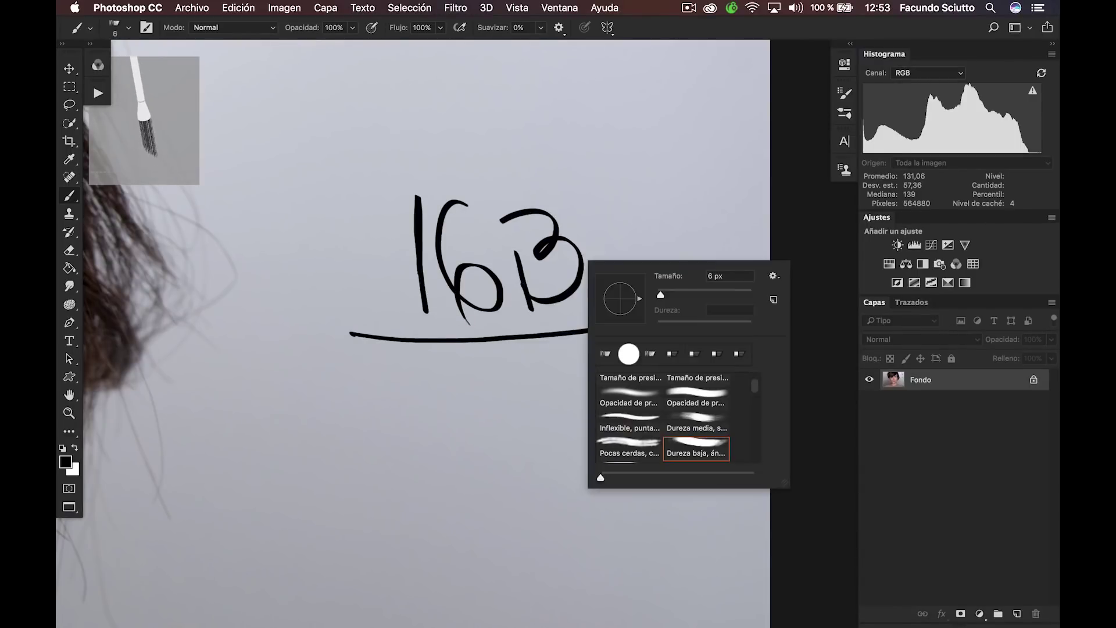
Handwrite "512" beneath the line under "16B"
{"action": "mouse_move", "coordinate": [453, 396]}
{"action": "left_mouse_down"}
{"action": "mouse_move", "coordinate": [468, 439]}
{"action": "mouse_move", "coordinate": [396, 445]}
{"action": "left_mouse_up"}
{"action": "left_click_drag", "start_coordinate": [495, 382], "coordinate": [513, 452]}
{"action": "mouse_move", "coordinate": [526, 379]}
{"action": "left_mouse_down"}
{"action": "mouse_move", "coordinate": [553, 372]}
{"action": "mouse_move", "coordinate": [601, 417]}
{"action": "left_mouse_up"}
Circle the 16B note and add a check mark to it, and circle the 8 Bits note
{"action": "left_click_drag", "start_coordinate": [637, 249], "coordinate": [479, 291]}
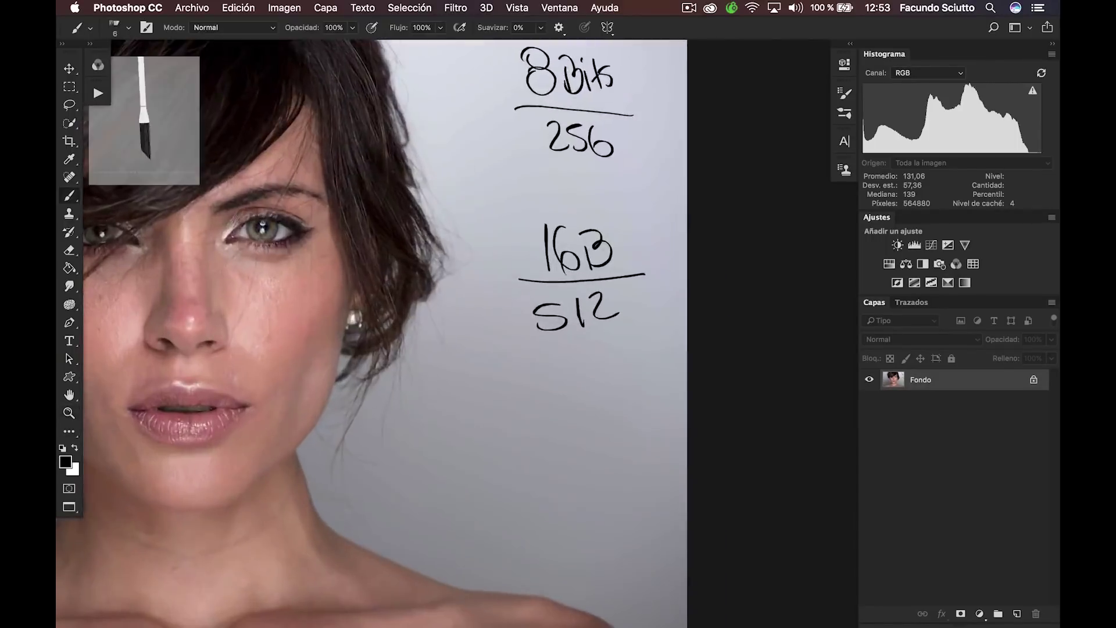
{"action": "left_click_drag", "start_coordinate": [423, 249], "coordinate": [424, 290]}
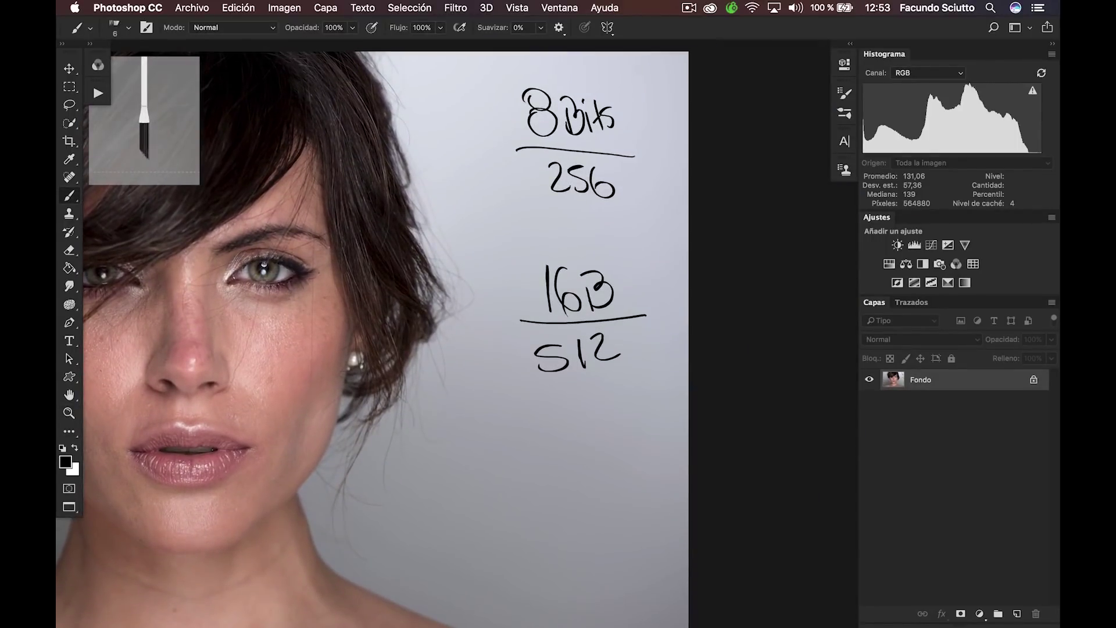
{"action": "mouse_move", "coordinate": [550, 250]}
{"action": "left_mouse_down"}
{"action": "mouse_move", "coordinate": [507, 269]}
{"action": "mouse_move", "coordinate": [616, 418]}
{"action": "mouse_move", "coordinate": [610, 228]}
{"action": "mouse_move", "coordinate": [509, 253]}
{"action": "left_mouse_up"}
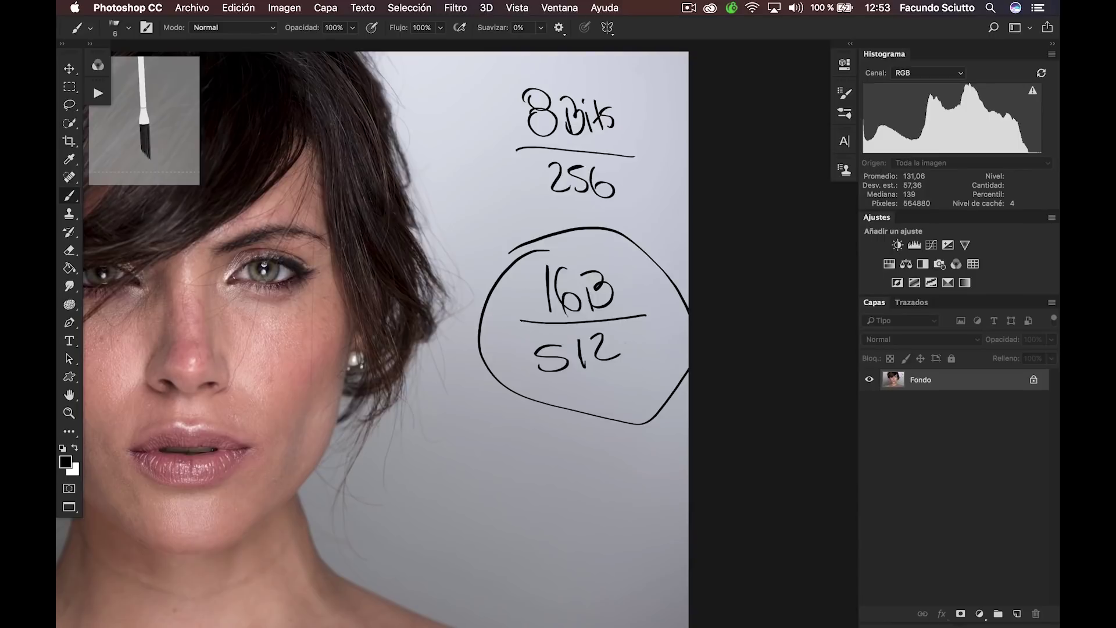
{"action": "mouse_move", "coordinate": [636, 335]}
{"action": "left_mouse_down"}
{"action": "mouse_move", "coordinate": [635, 365]}
{"action": "mouse_move", "coordinate": [695, 309]}
{"action": "left_mouse_up"}
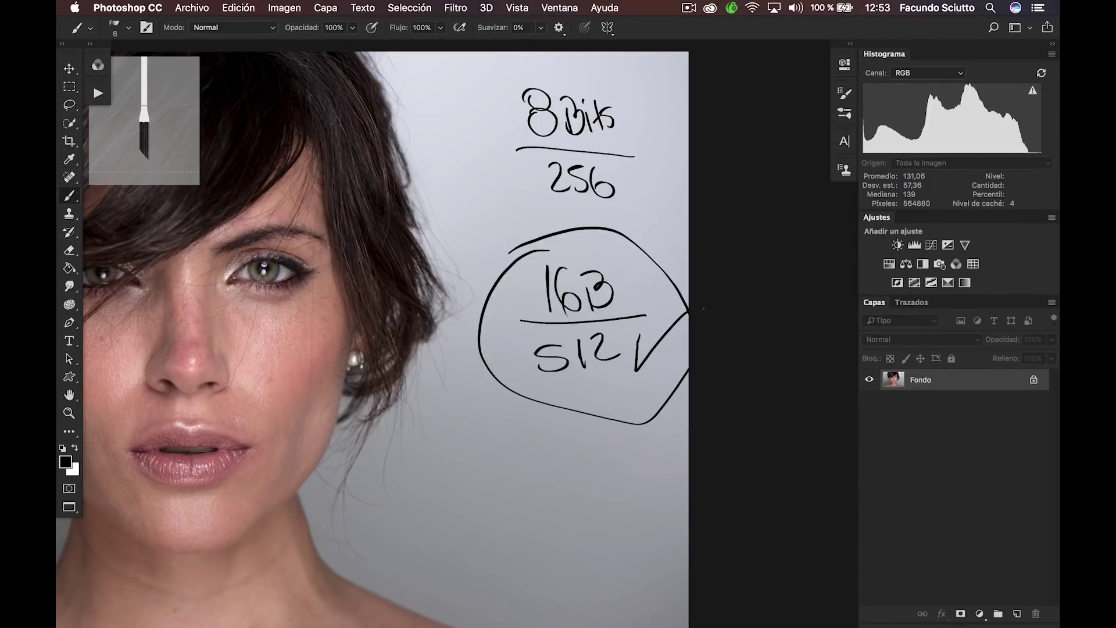
{"action": "mouse_move", "coordinate": [560, 76]}
{"action": "left_mouse_down"}
{"action": "mouse_move", "coordinate": [631, 228]}
{"action": "mouse_move", "coordinate": [482, 76]}
{"action": "left_mouse_up"}
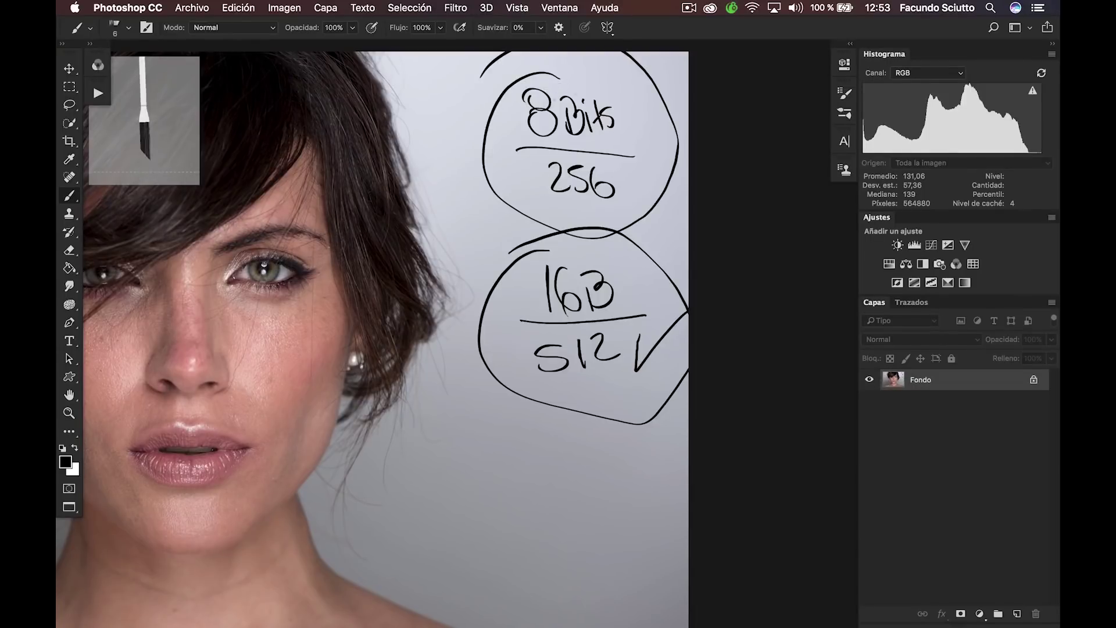
{"action": "left_click_drag", "start_coordinate": [581, 154], "coordinate": [523, 154]}
Return to the standard window view and undo all the handwritten brush strokes on the portrait's background
{"action": "key", "text": "f"}
{"action": "key", "text": "f"}
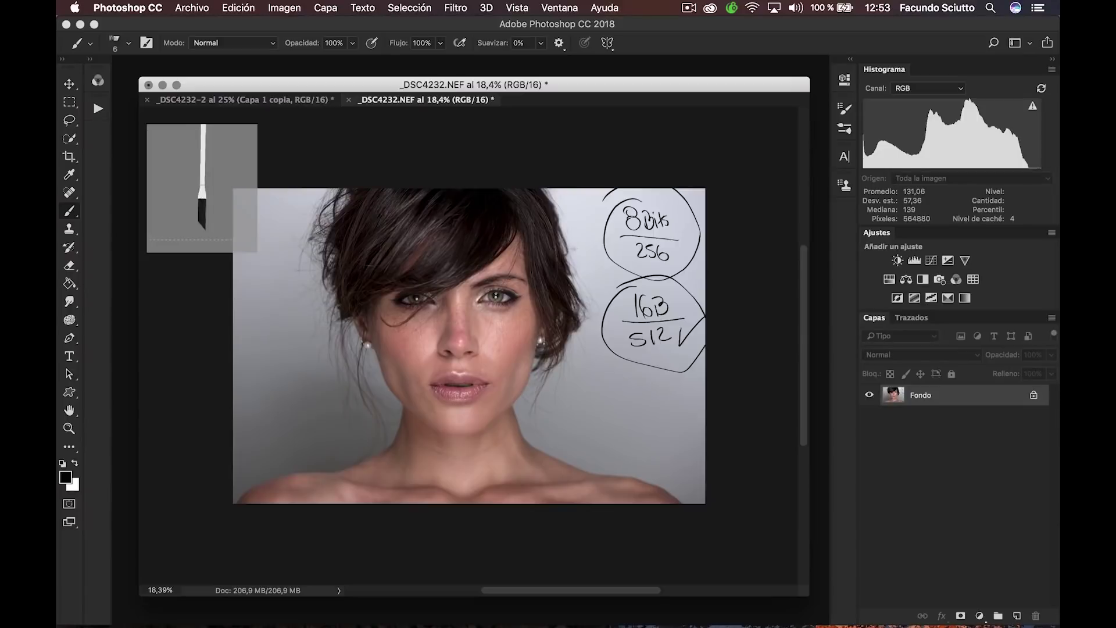
{"action": "key", "text": "alt+super+z"}
{"action": "key", "text": "alt+super+z"}
{"action": "key", "text": "alt+super+z"}
{"action": "key", "text": "alt+super+z"}
{"action": "key", "text": "alt+super+z"}
{"action": "key", "text": "alt+super+z"}
{"action": "key", "text": "alt+super+z"}
{"action": "key", "text": "alt+super+z"}
{"action": "key", "text": "alt+super+z"}
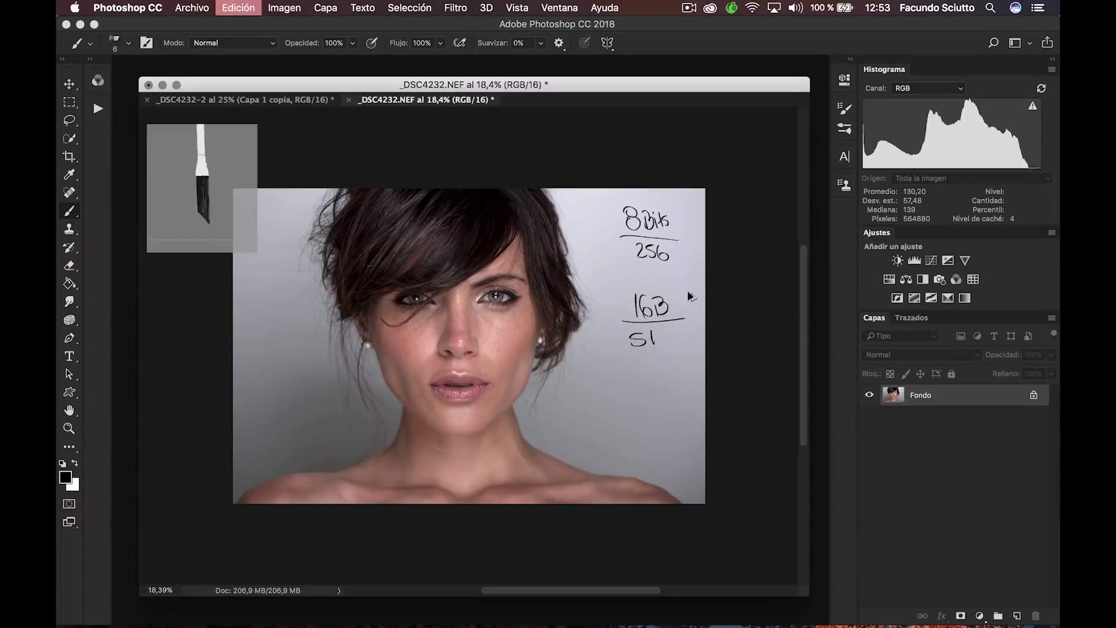
{"action": "key", "text": "alt+super+z"}
{"action": "key", "text": "alt+super+z"}
{"action": "key", "text": "alt+super+z"}
{"action": "key", "text": "alt+super+z"}
{"action": "key", "text": "alt+super+z"}
{"action": "key", "text": "alt+super+z"}
{"action": "key", "text": "alt+super+z"}
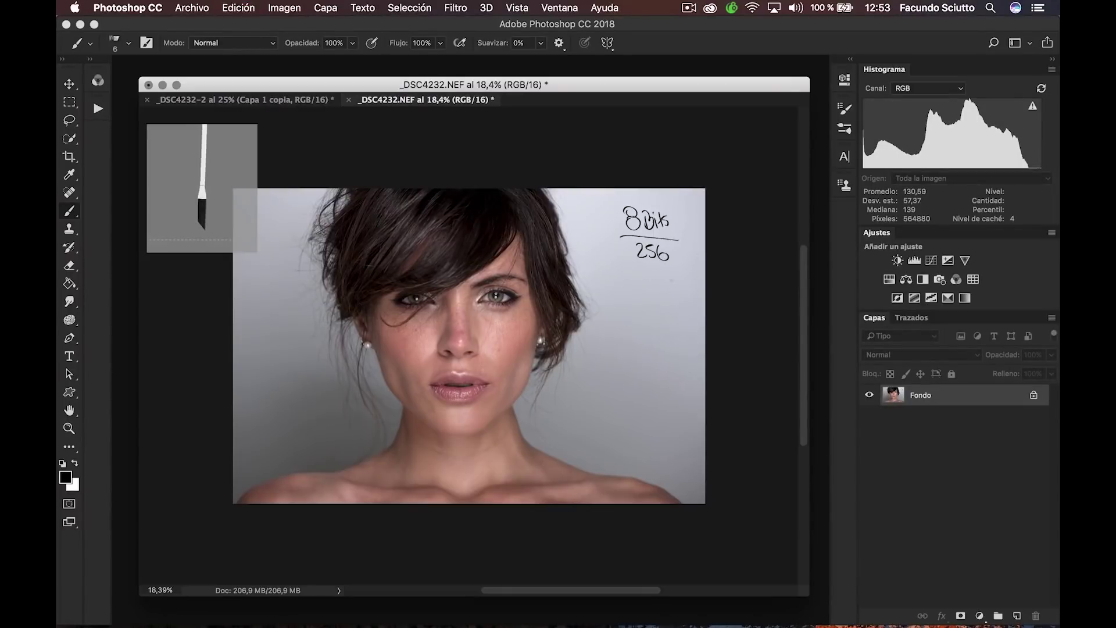
{"action": "key", "text": "alt+super+z"}
{"action": "key", "text": "alt+super+z"}
{"action": "key", "text": "alt+super+z"}
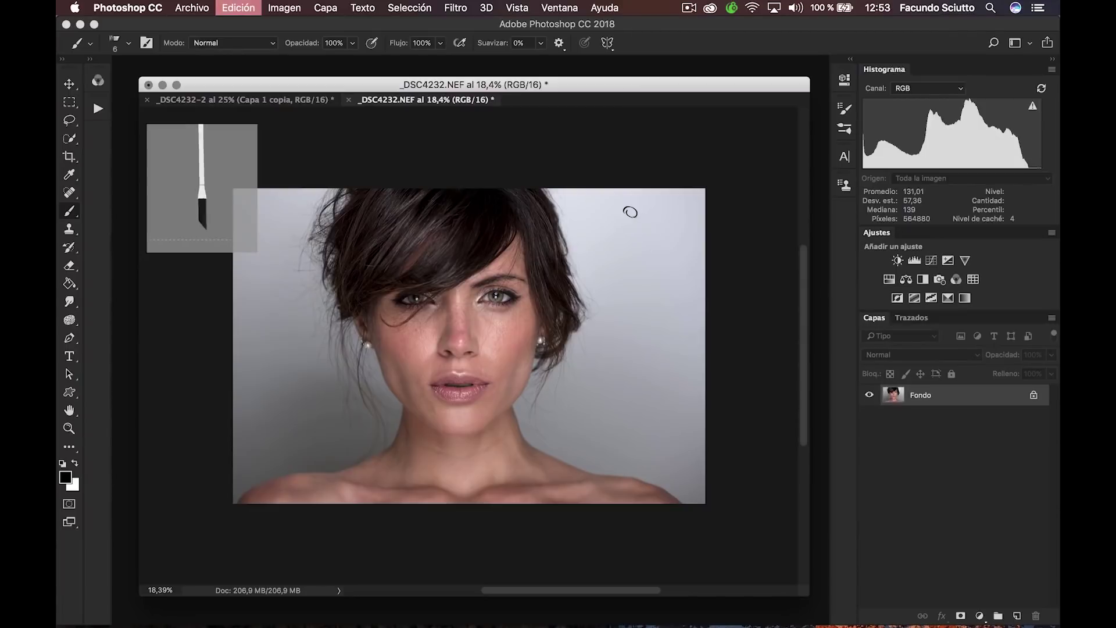
{"action": "left_click_drag", "start_coordinate": [531, 284], "coordinate": [572, 255]}
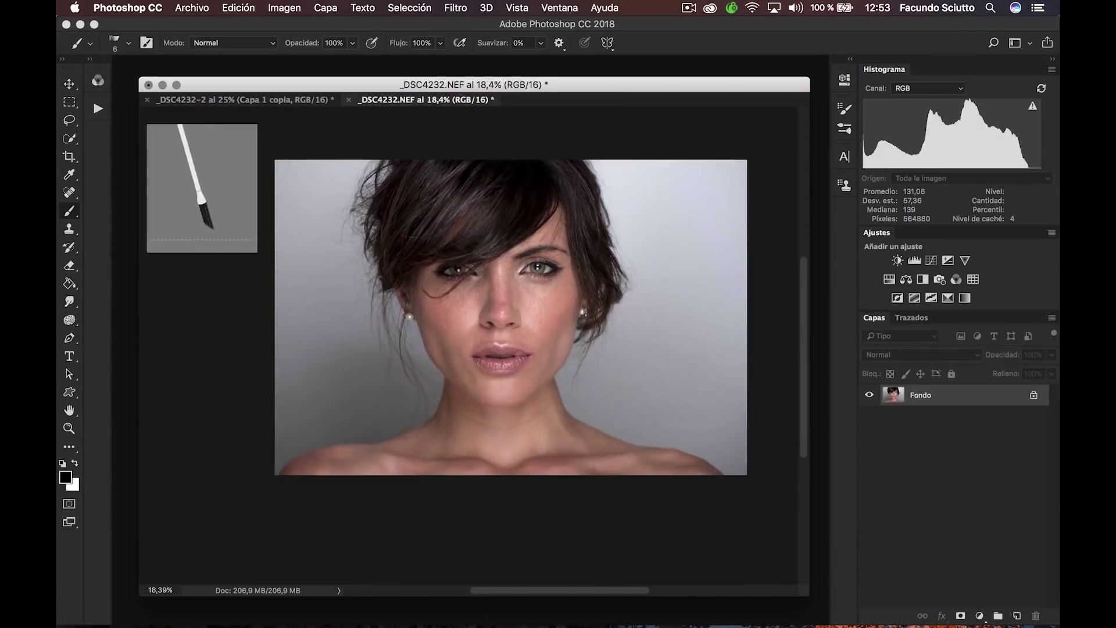
{"action": "key", "text": "z"}
{"action": "mouse_move", "coordinate": [538, 297]}
{"action": "left_mouse_down"}
{"action": "mouse_move", "coordinate": [555, 297]}
{"action": "mouse_move", "coordinate": [506, 299]}
{"action": "left_mouse_up"}
{"action": "key", "text": "b"}
{"action": "left_click_drag", "start_coordinate": [581, 301], "coordinate": [544, 316]}
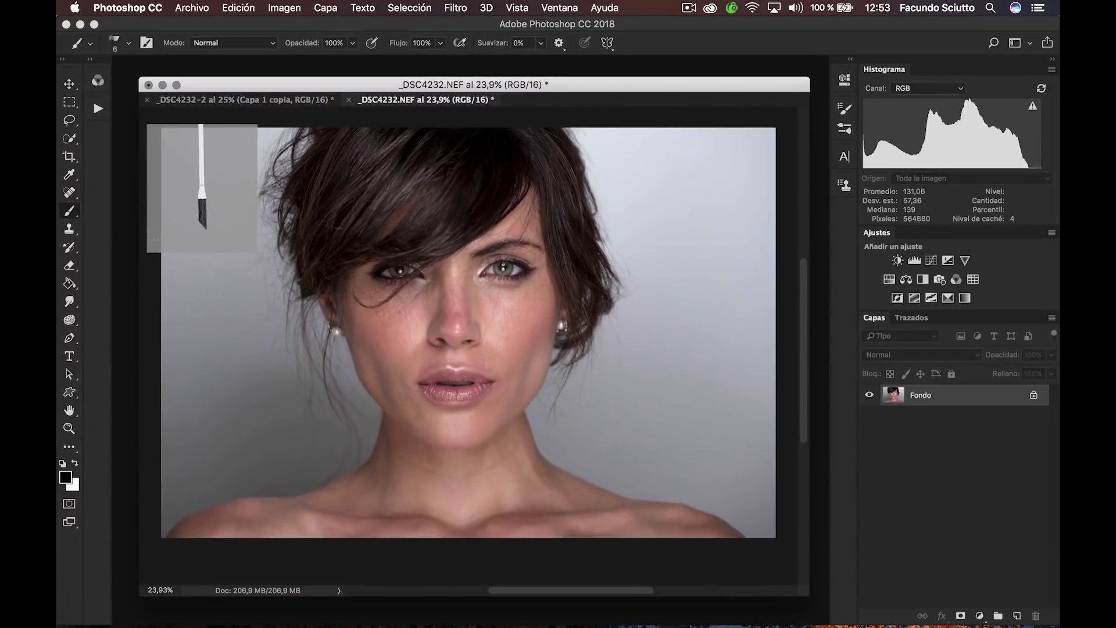
Duplicate the Fondo layer of _DSC4232.NEF twice
{"action": "key", "text": "v"}
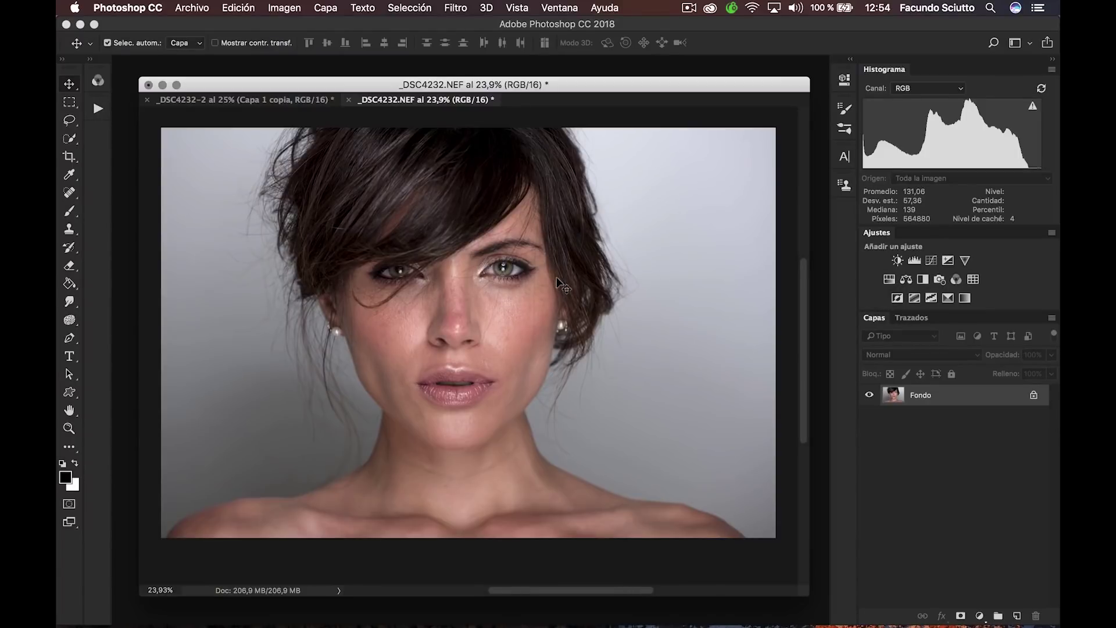
{"action": "key", "text": "super"}
{"action": "key", "text": "super+j"}
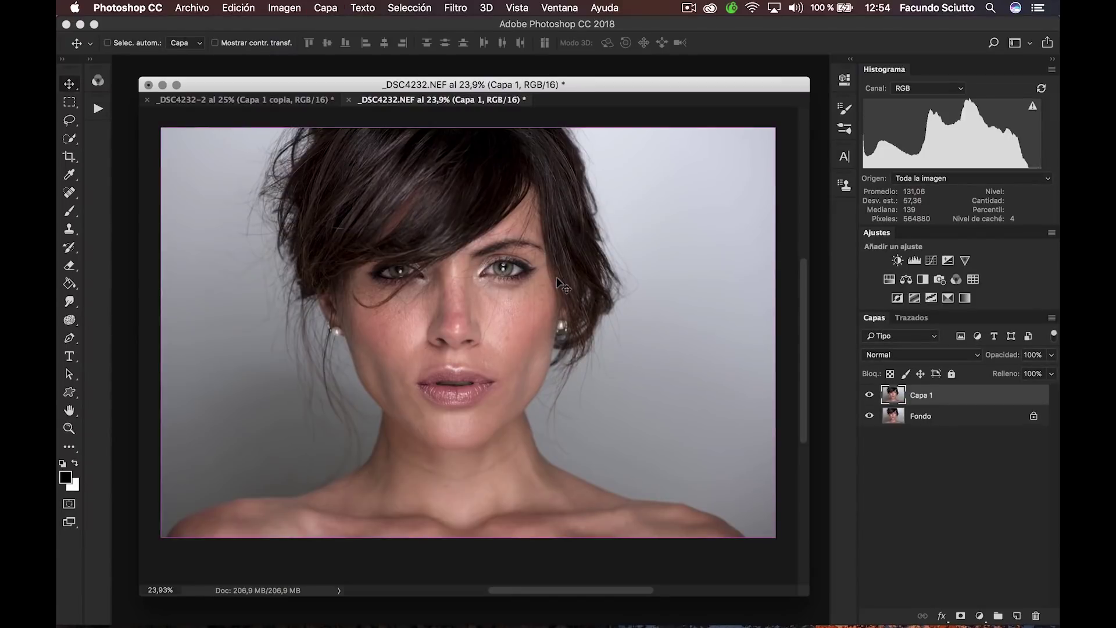
{"action": "key", "text": "super+j"}
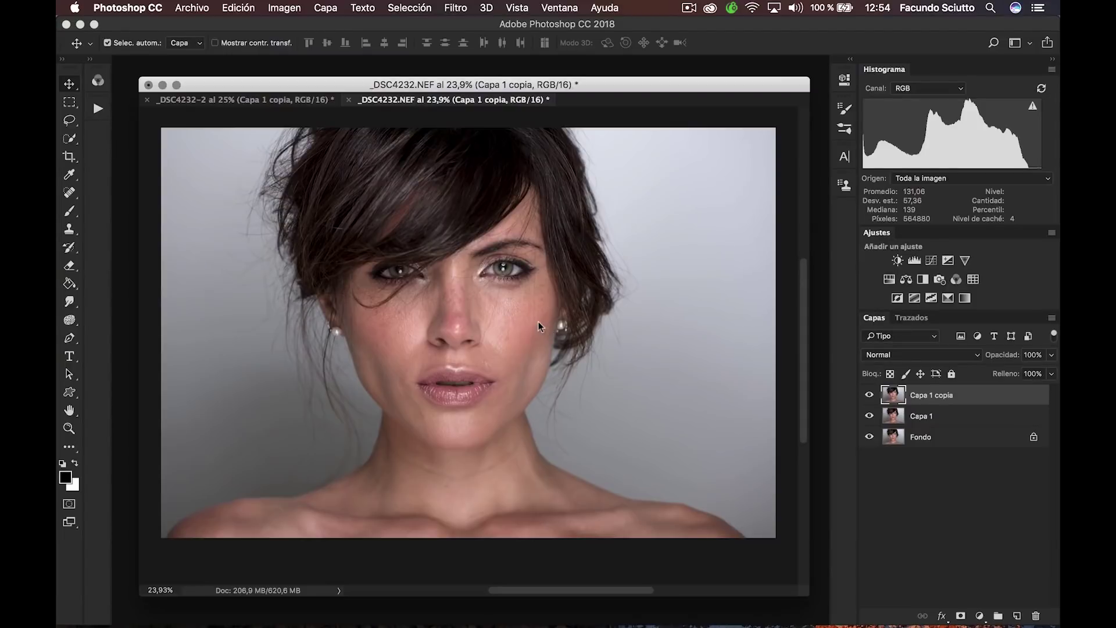
Merge both duplicated layers back down into the Fondo layer
{"action": "key", "text": "f"}
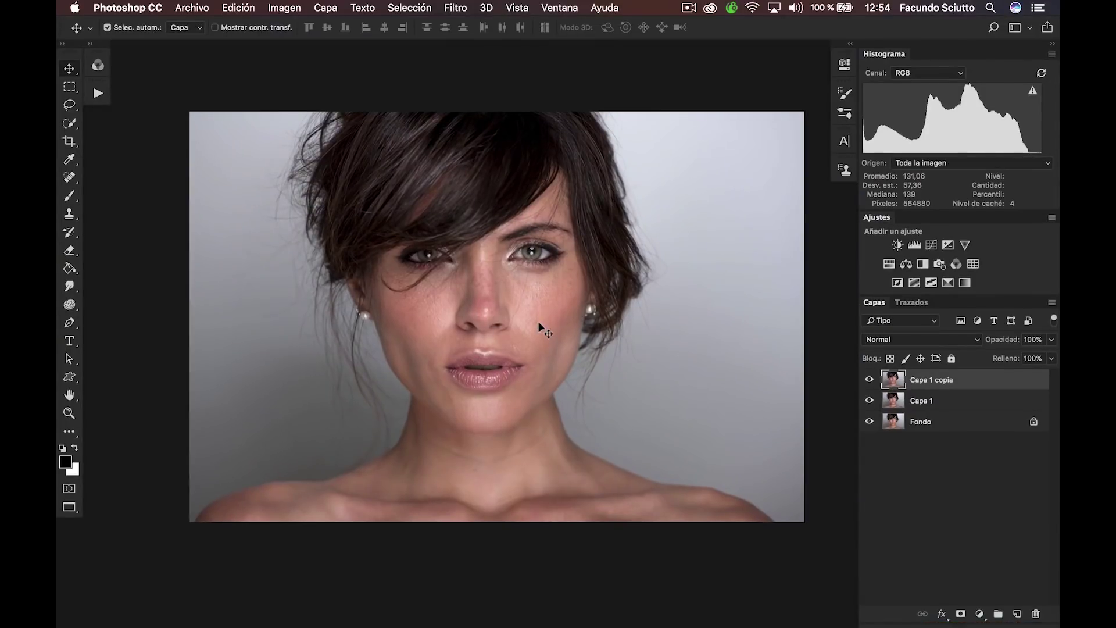
{"action": "key", "text": "super+plus"}
{"action": "scroll", "coordinate": [557, 347], "scroll_direction": "right", "scroll_amount": 2}
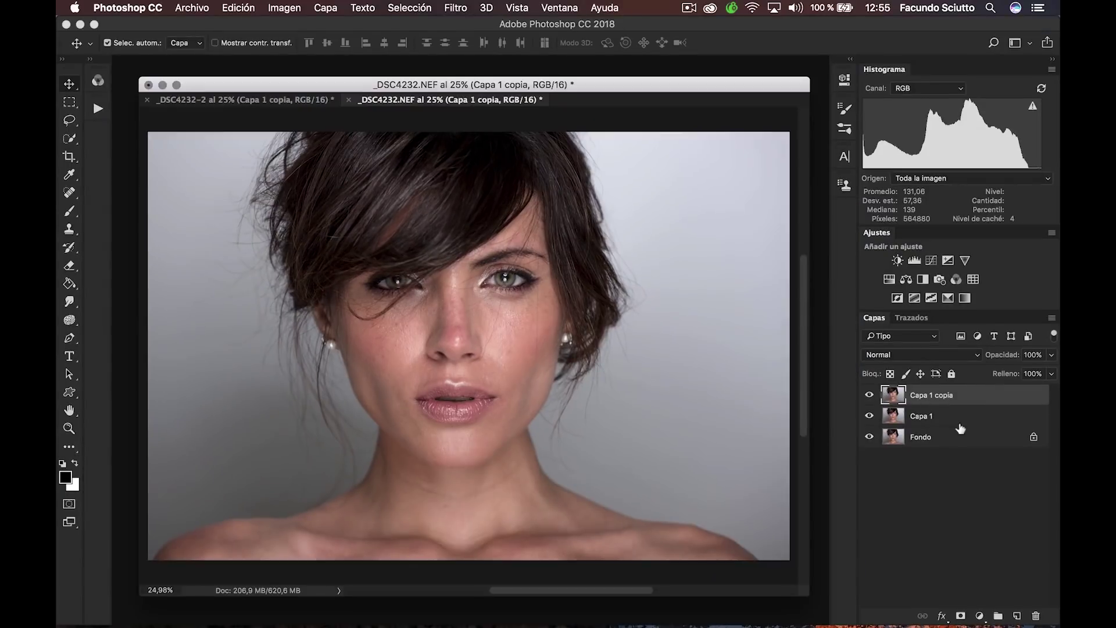
{"action": "key", "text": "super+e"}
{"action": "key", "text": "super+e"}
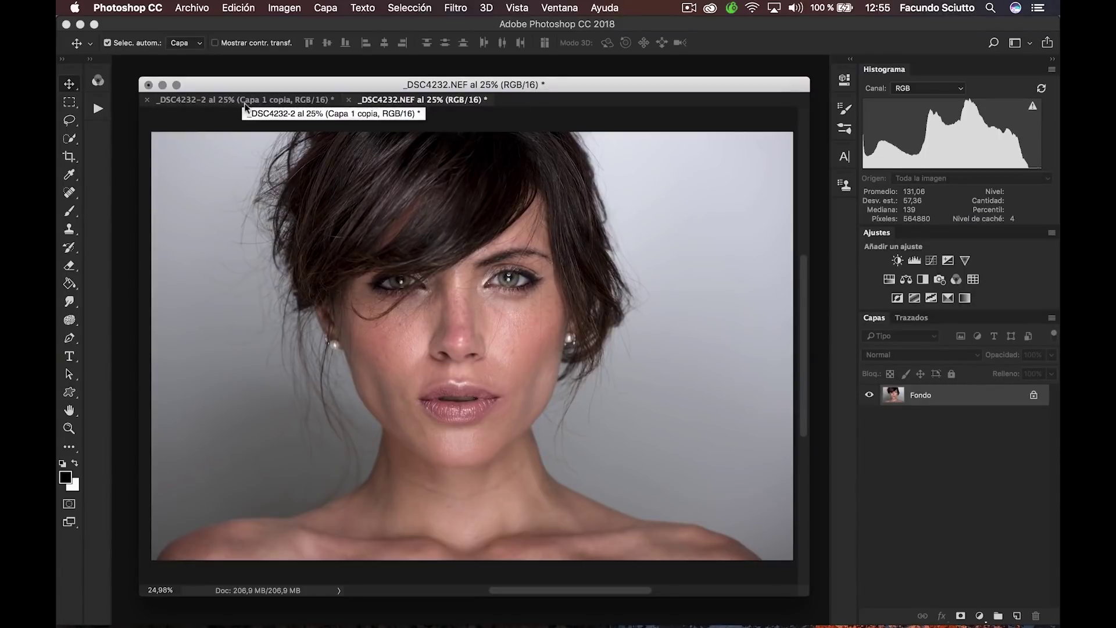
Convert the _DSC4232-2 document to 8 Bits/channel without flattening, and merge its visible layers into the background
{"action": "left_click", "coordinate": [263, 102]}
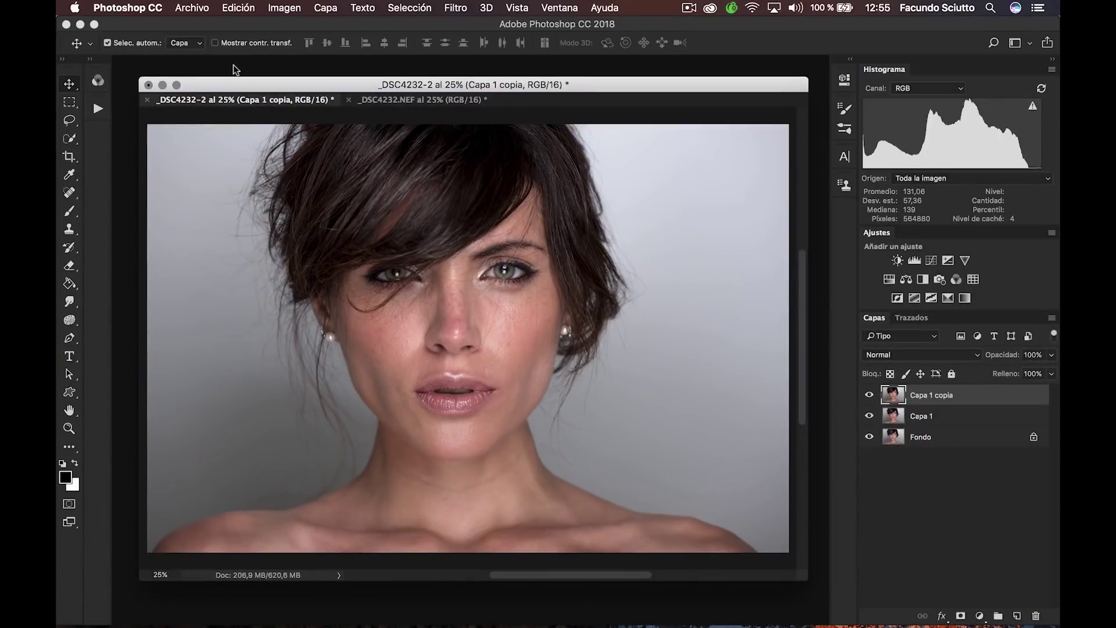
{"action": "left_click", "coordinate": [268, 7]}
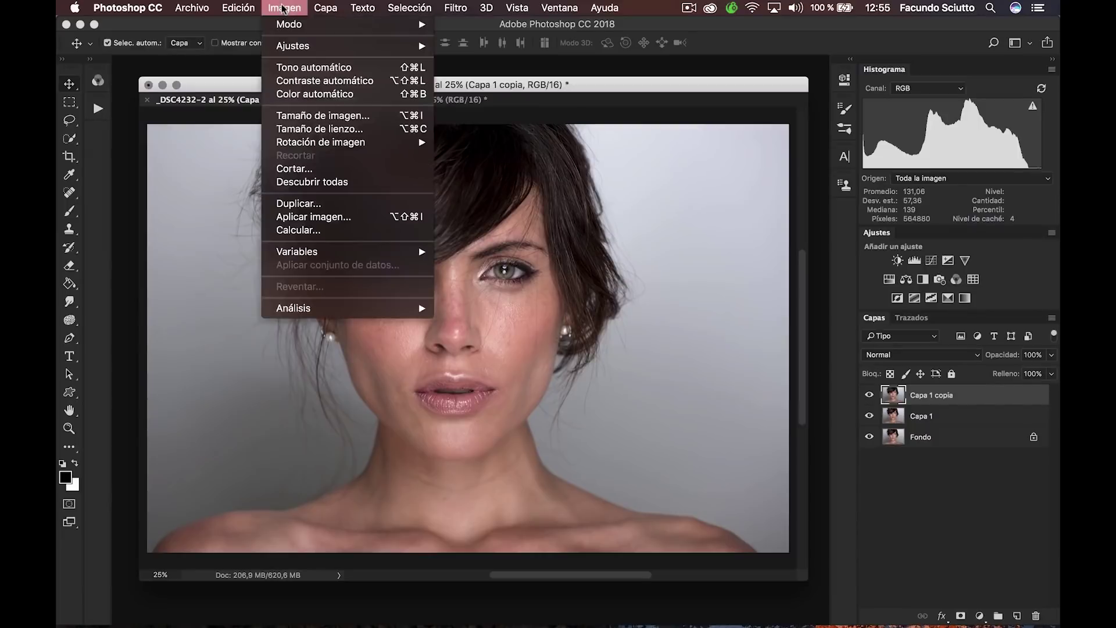
{"action": "mouse_move", "coordinate": [292, 49]}
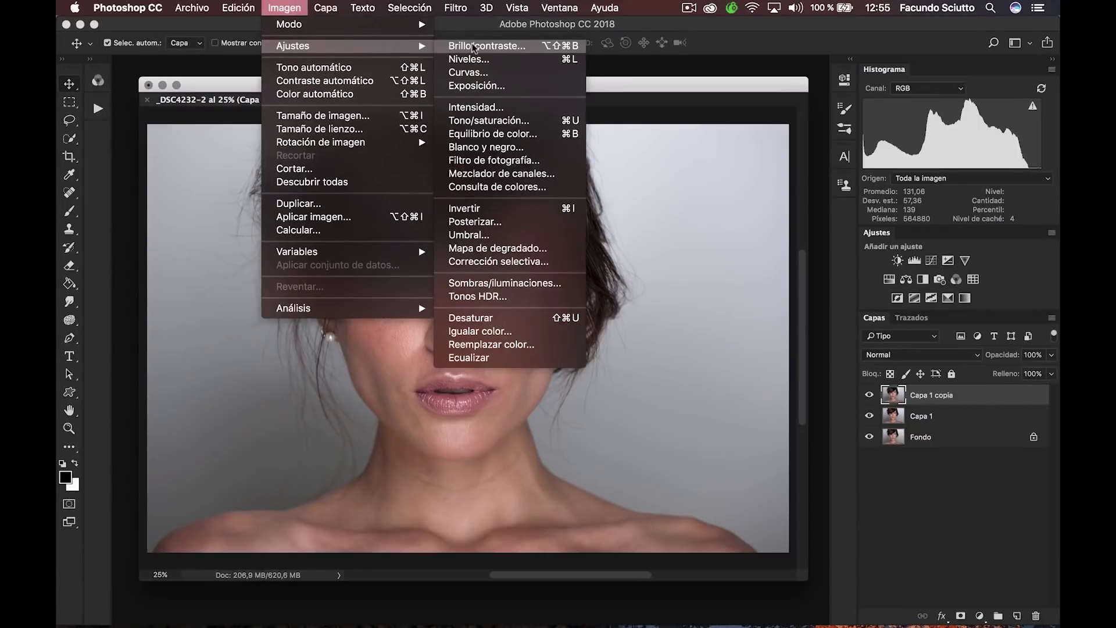
{"action": "mouse_move", "coordinate": [372, 24]}
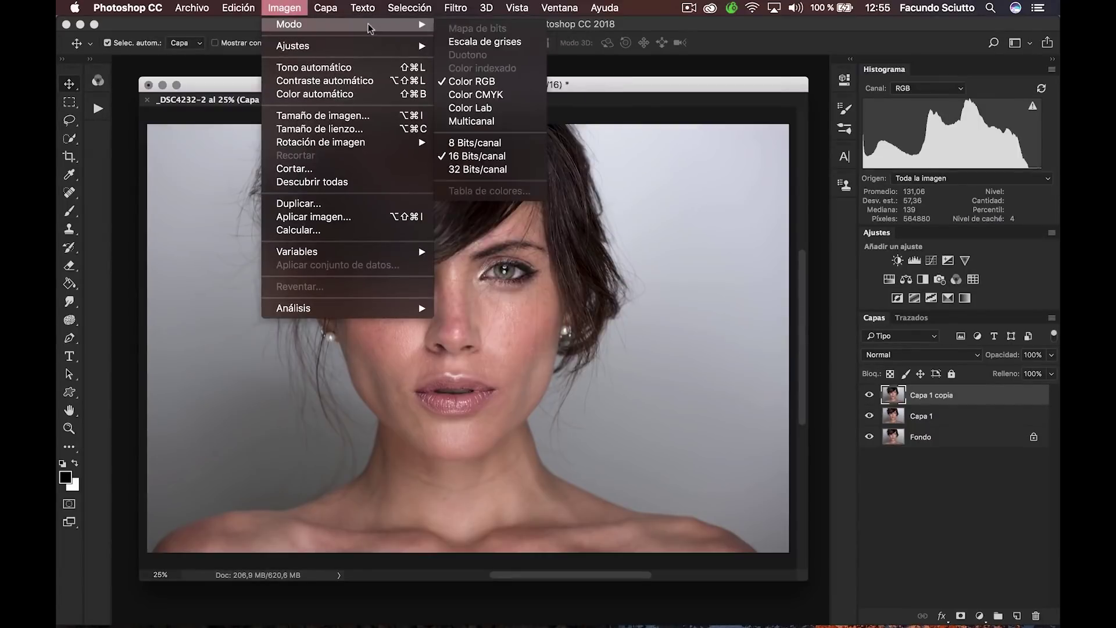
{"action": "left_click", "coordinate": [477, 143]}
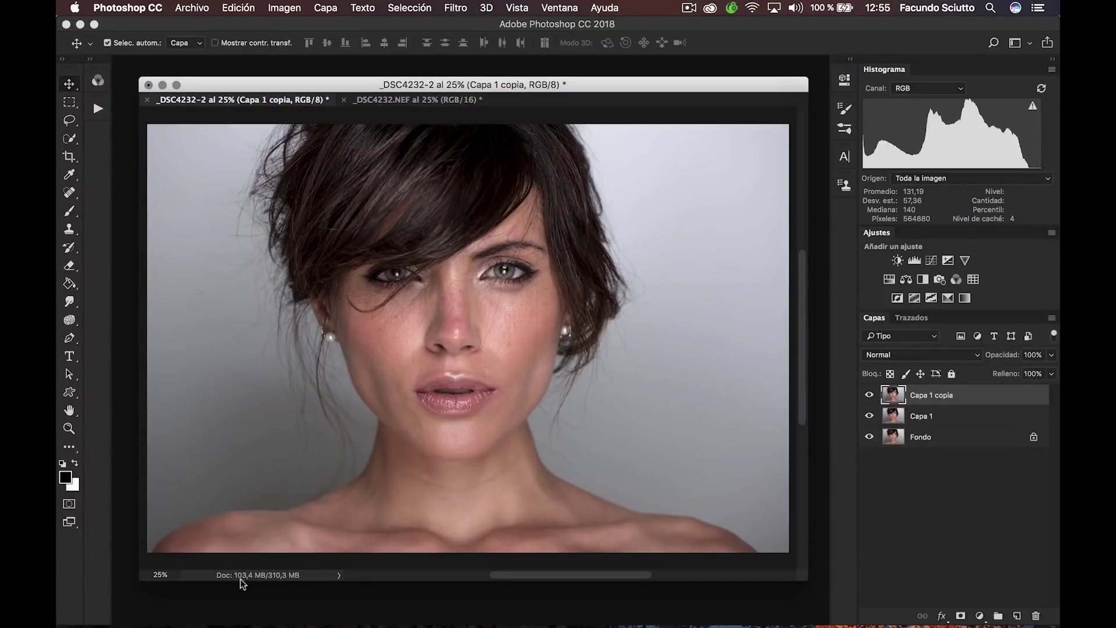
{"action": "key", "text": "super+shift+e"}
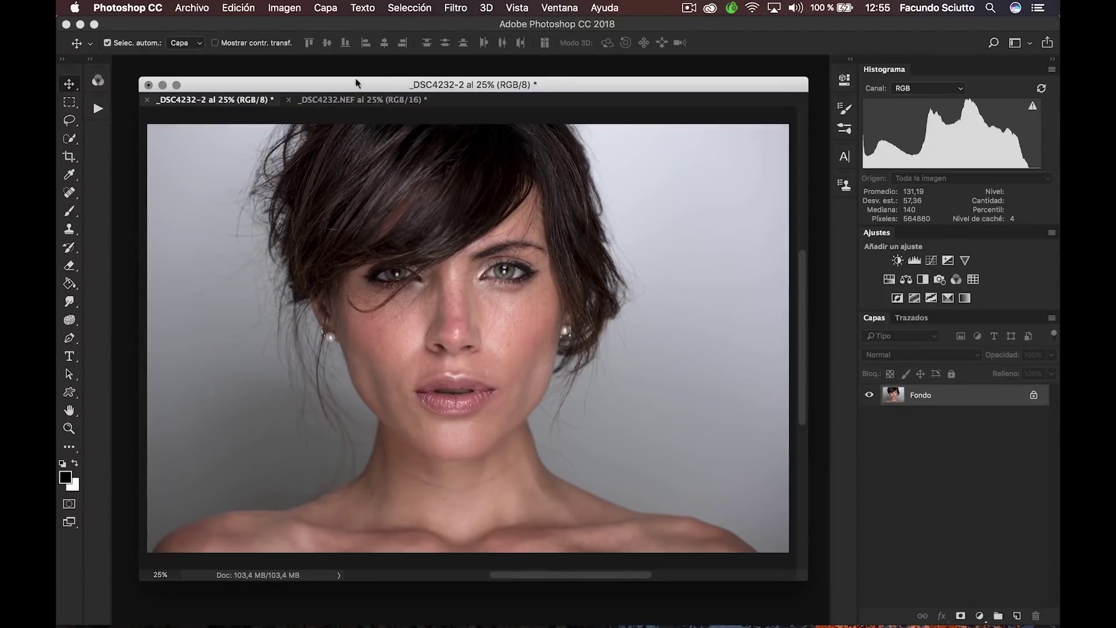
Compare the 16-bit _DSC4232.NEF with the 8-bit _DSC4232-2 by alternating between the two documents
{"action": "left_click", "coordinate": [349, 100]}
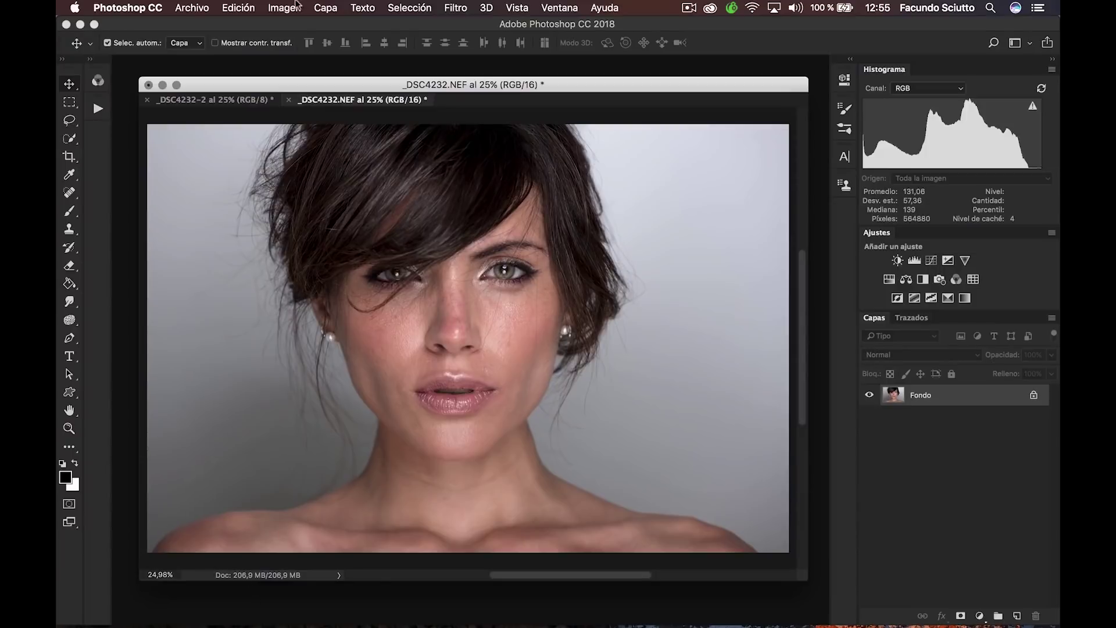
{"action": "left_click", "coordinate": [208, 101]}
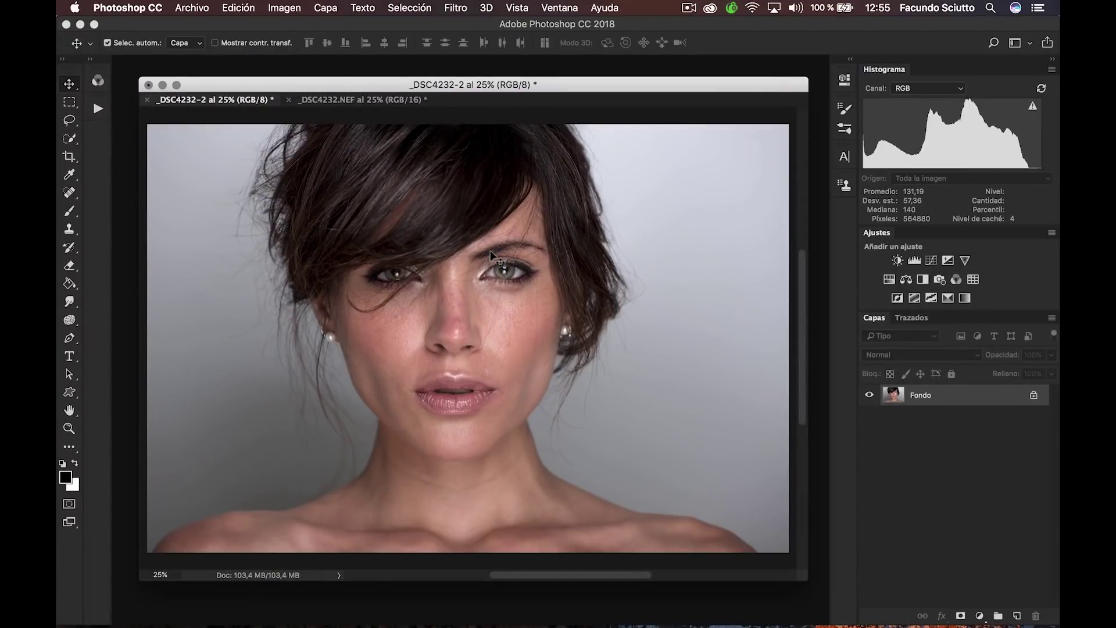
{"action": "left_click", "coordinate": [390, 100]}
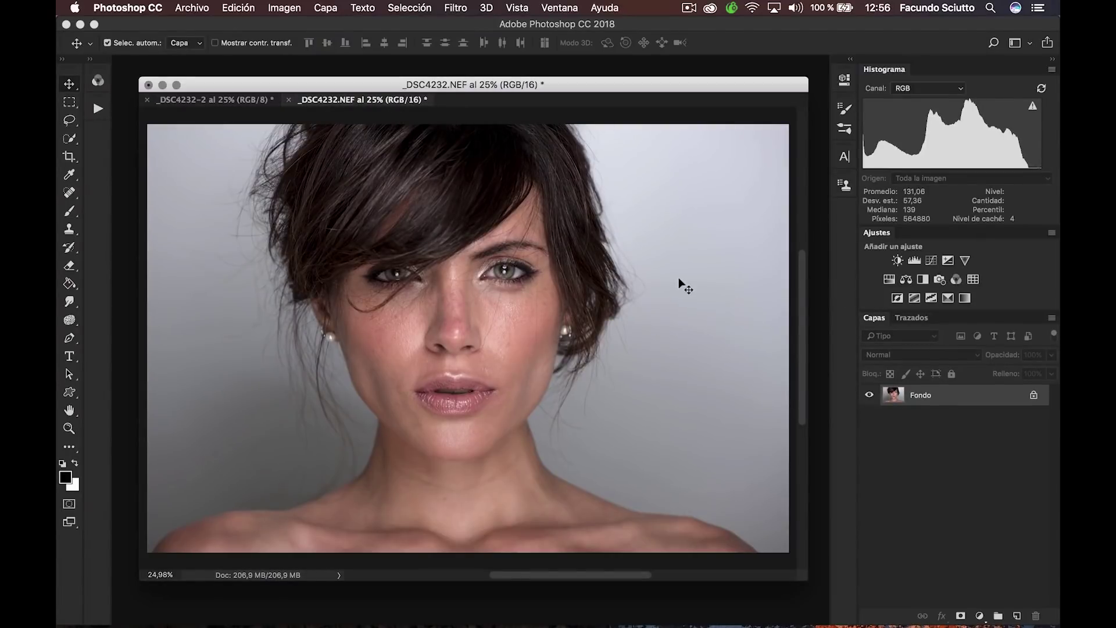
Add a Curves adjustment layer to _DSC4232.NEF and lower its red curve to output 146 at input 155
{"action": "left_click", "coordinate": [932, 261]}
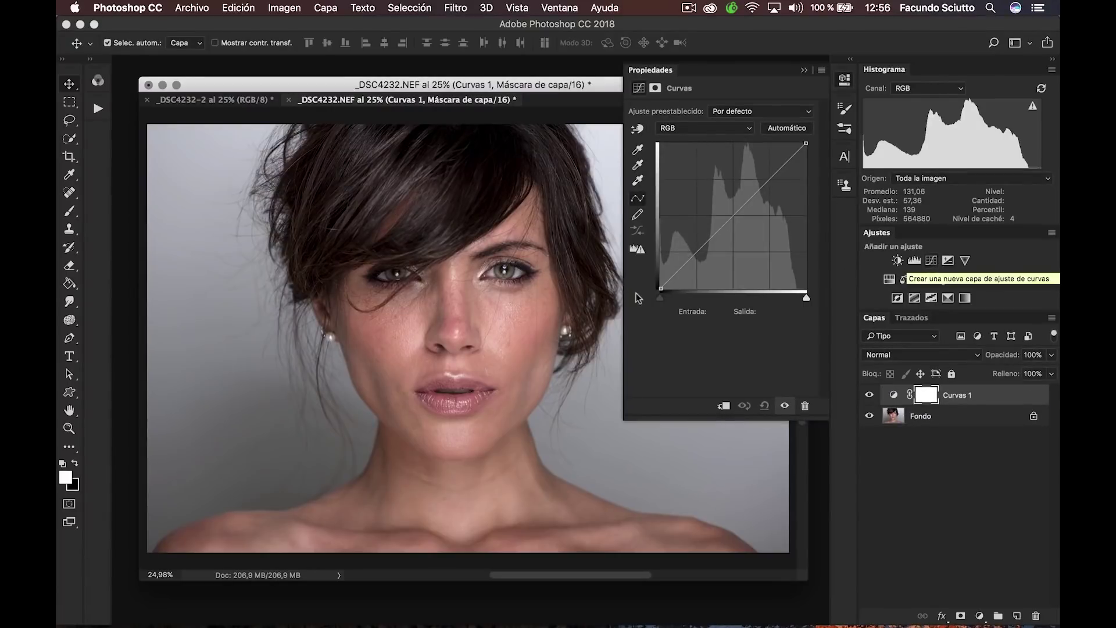
{"action": "left_click", "coordinate": [723, 127]}
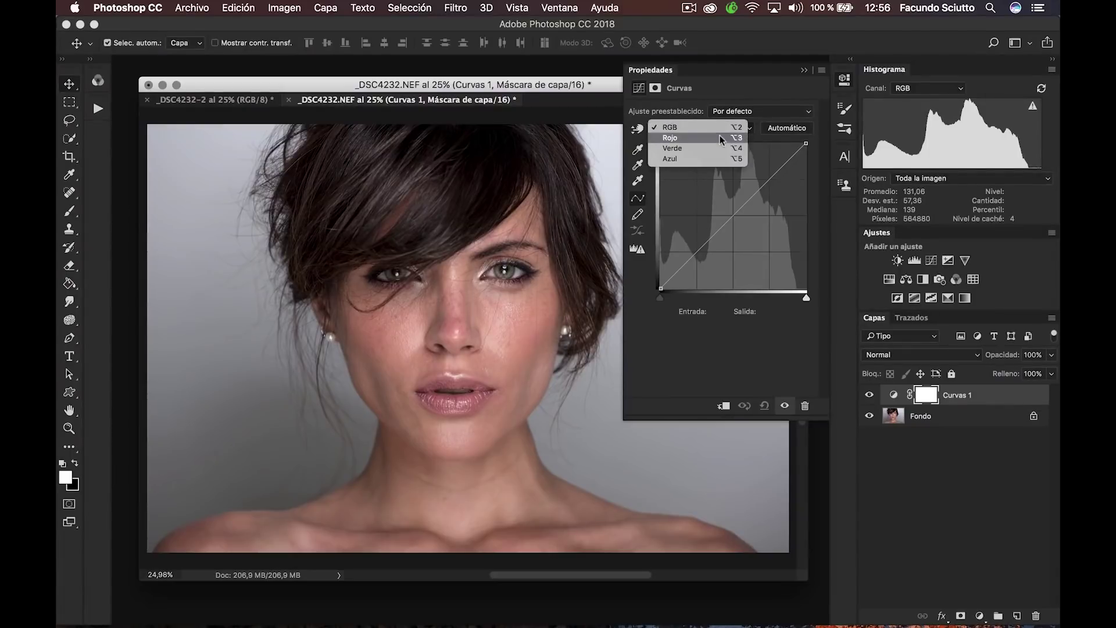
{"action": "left_click", "coordinate": [720, 135]}
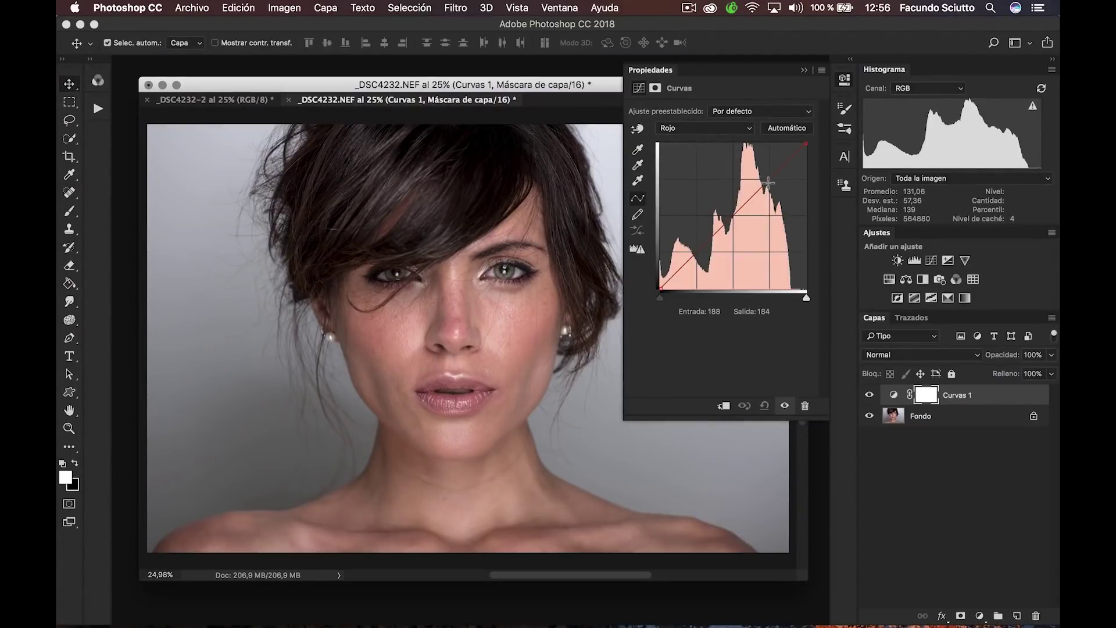
{"action": "left_click_drag", "start_coordinate": [755, 193], "coordinate": [749, 205]}
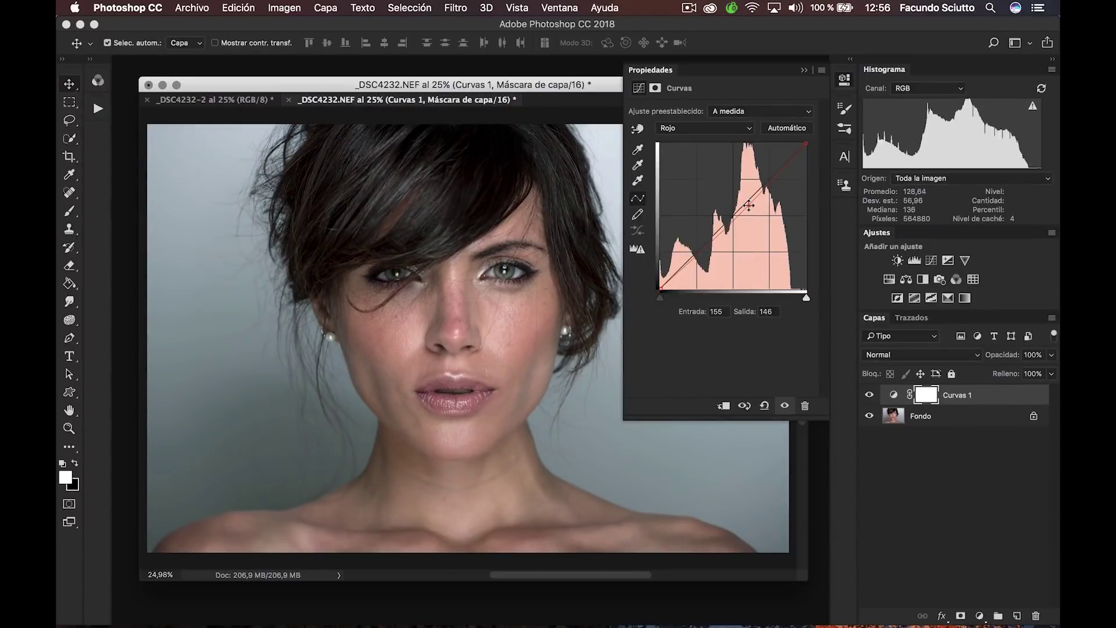
Show the histogram in Colores, and replace the red curve's point with one at input 132, output 123
{"action": "left_click", "coordinate": [935, 92]}
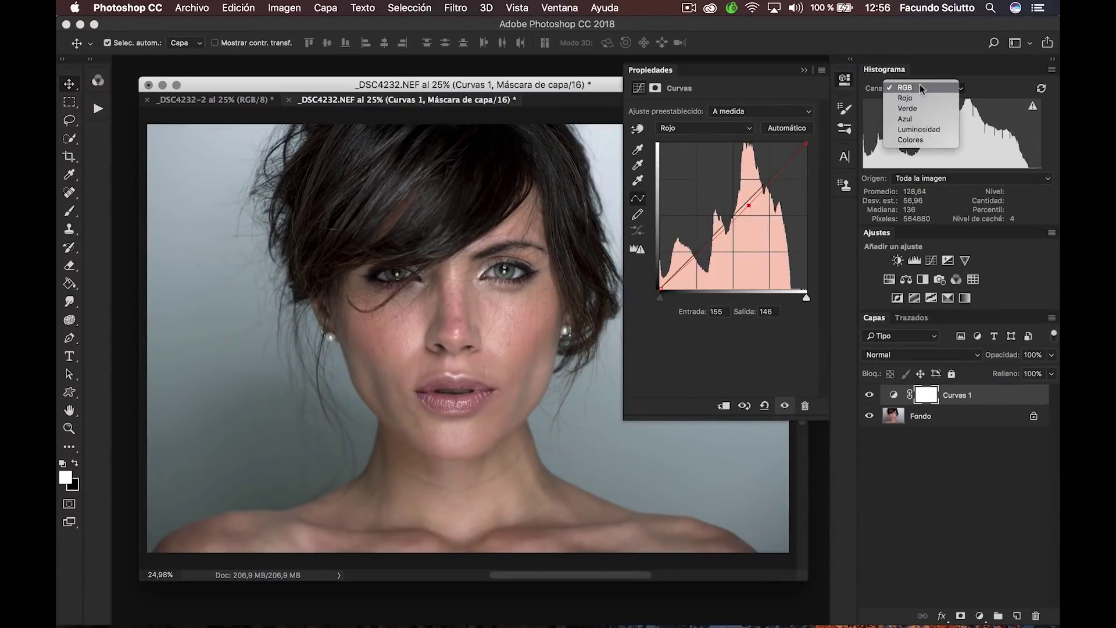
{"action": "left_click", "coordinate": [919, 141]}
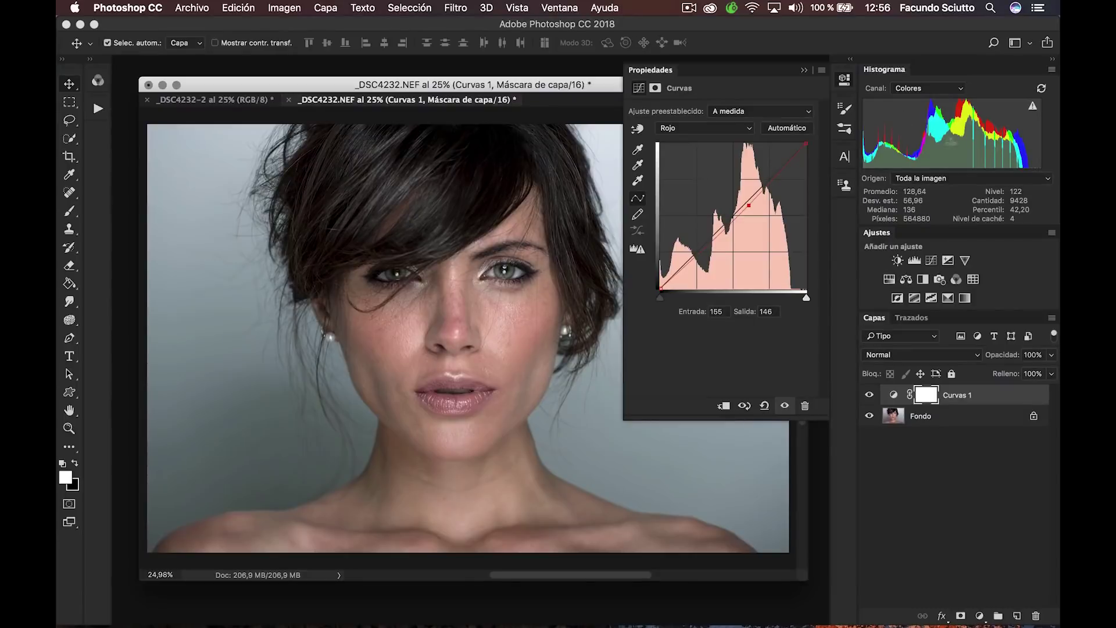
{"action": "key", "text": "super+z"}
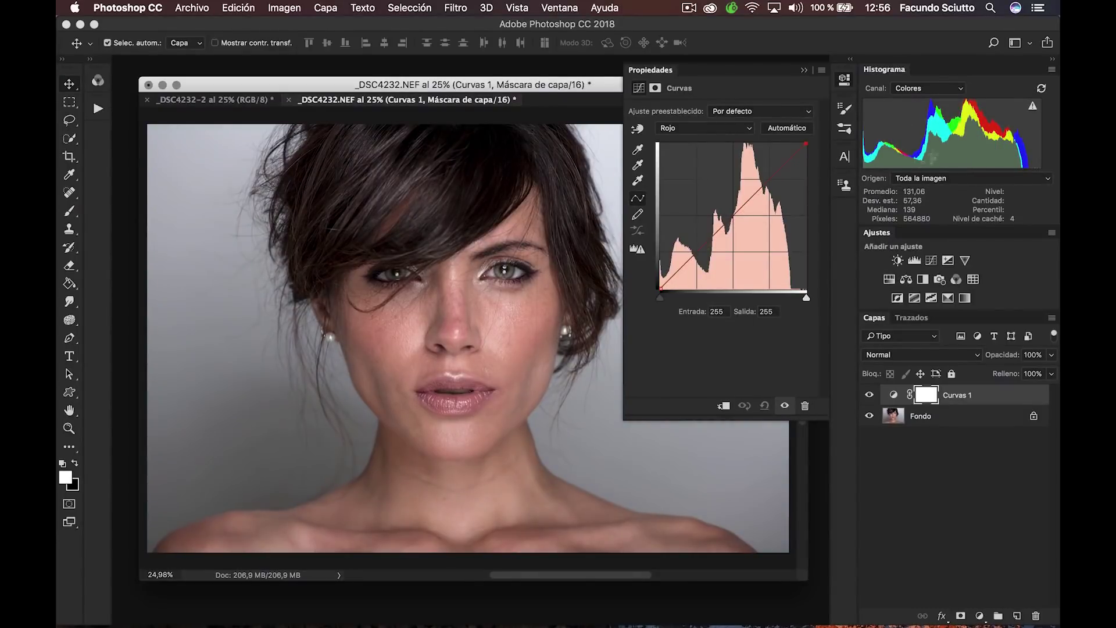
{"action": "left_click_drag", "start_coordinate": [742, 208], "coordinate": [735, 217]}
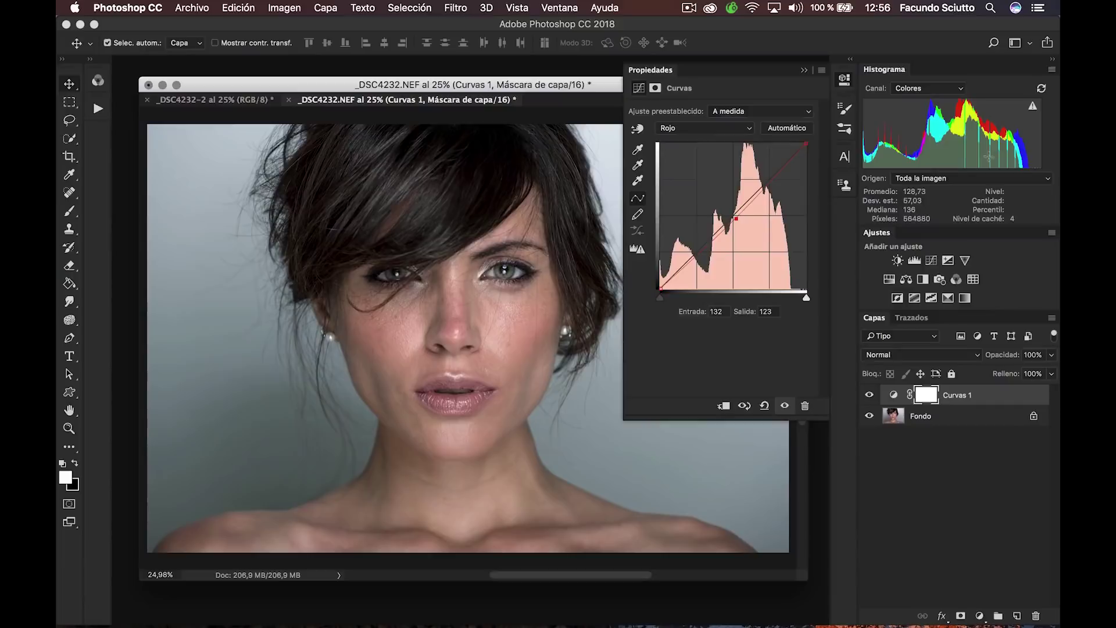
Set the green curve's black point to input 6, output 0 and its white point to input 250, output 255
{"action": "left_click", "coordinate": [709, 129]}
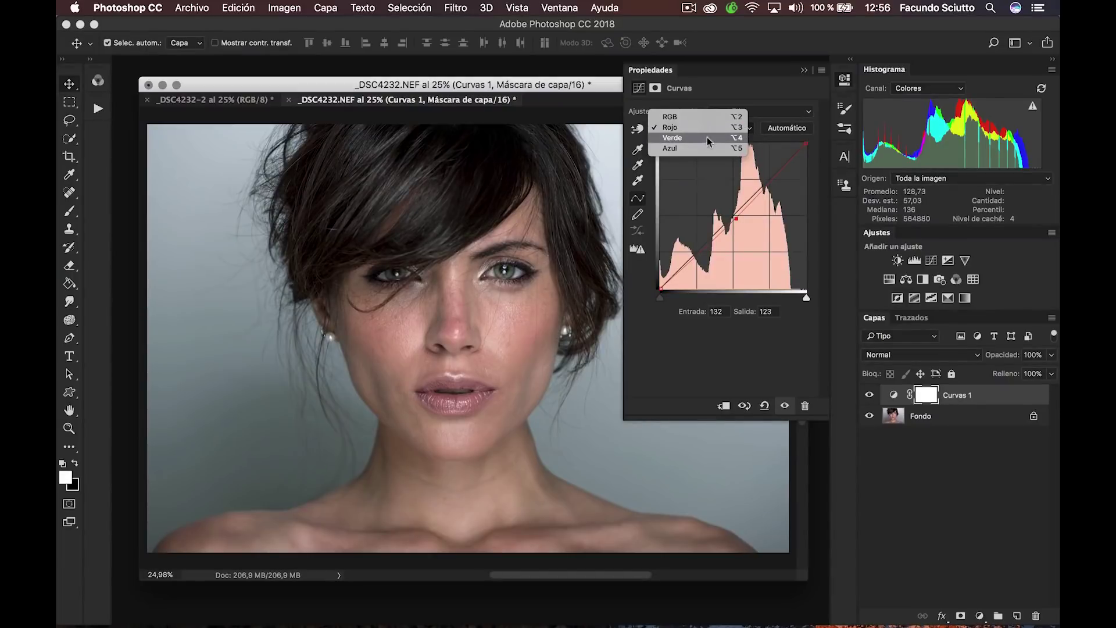
{"action": "left_click", "coordinate": [708, 138]}
{"action": "left_click_drag", "start_coordinate": [660, 299], "coordinate": [663, 300]}
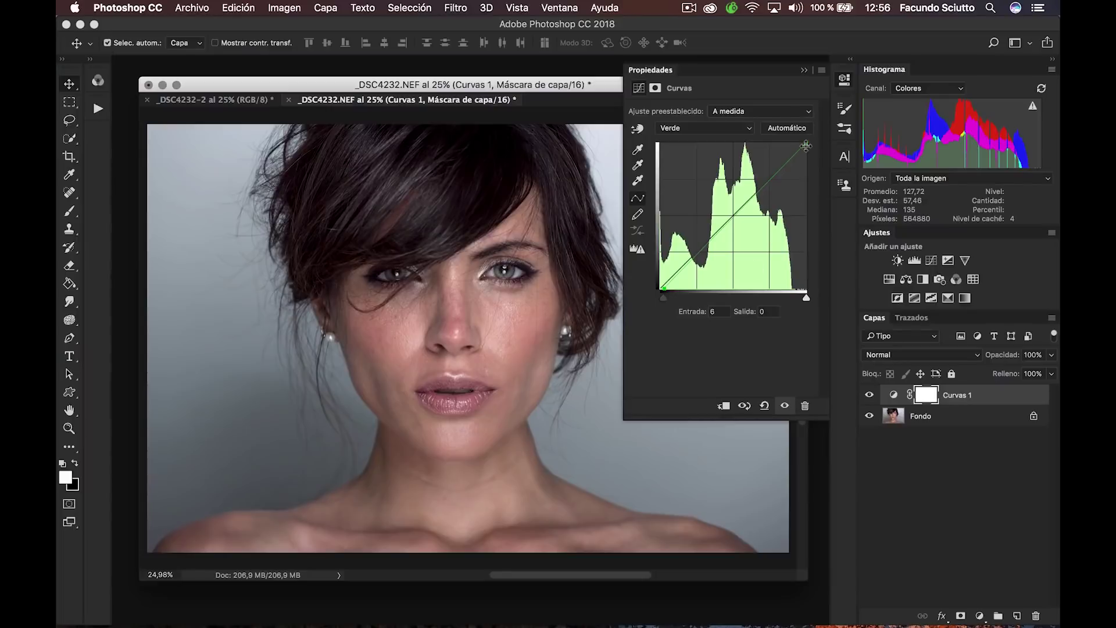
{"action": "left_click_drag", "start_coordinate": [806, 144], "coordinate": [804, 143]}
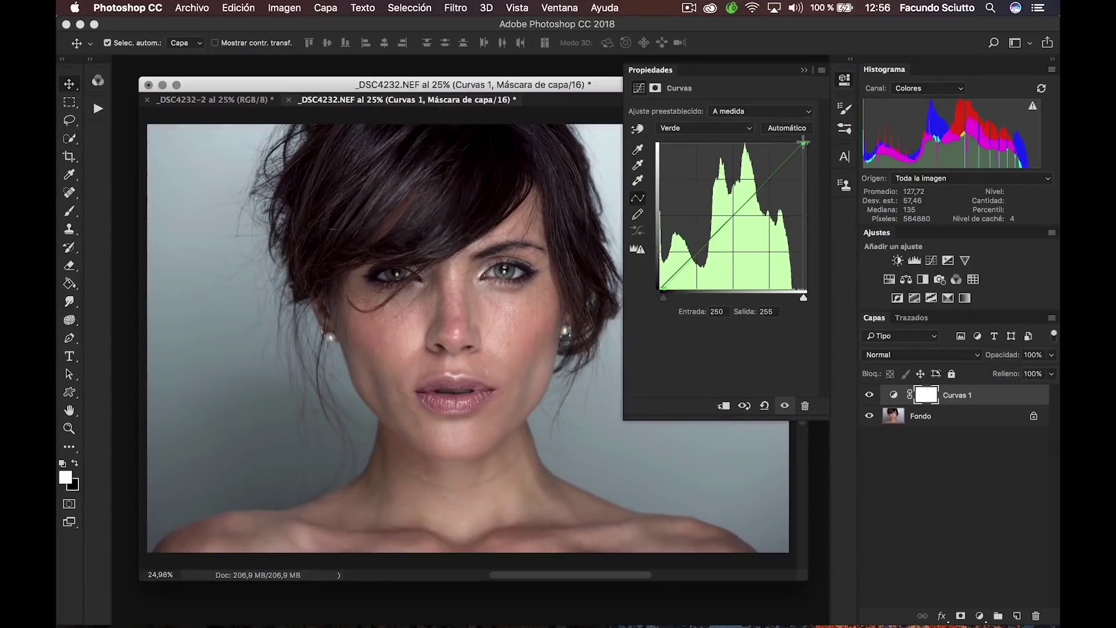
Add a blue curve point at input 123, output 119, and raise the blue black point to output 6
{"action": "left_click", "coordinate": [701, 128]}
{"action": "left_click", "coordinate": [697, 136]}
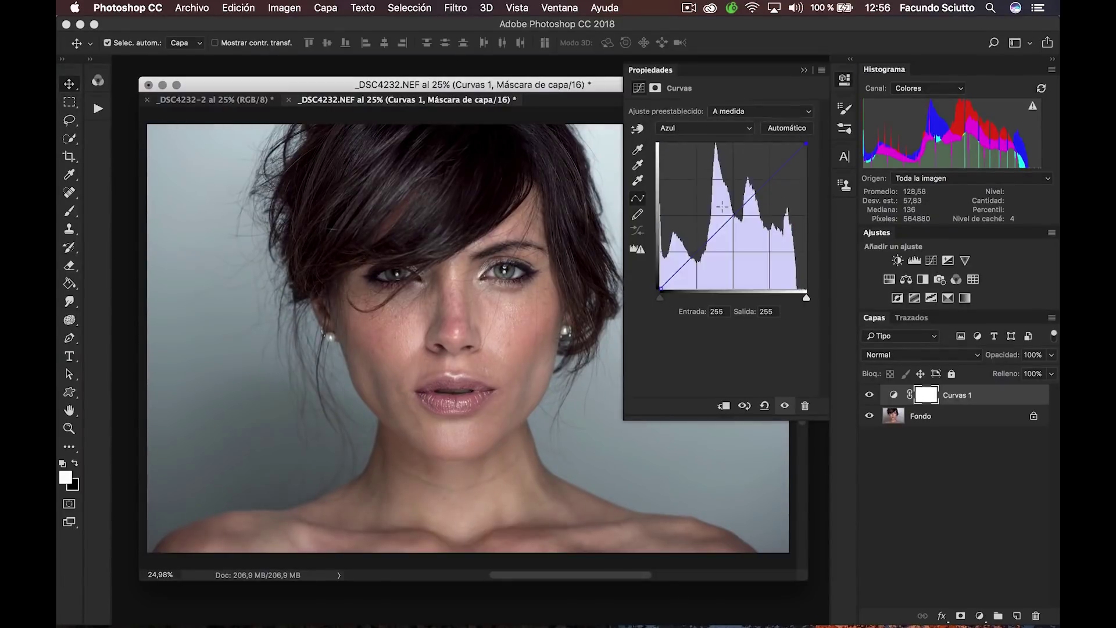
{"action": "left_click", "coordinate": [729, 221]}
{"action": "key", "text": "Right"}
{"action": "key", "text": "Right"}
{"action": "key", "text": "Right"}
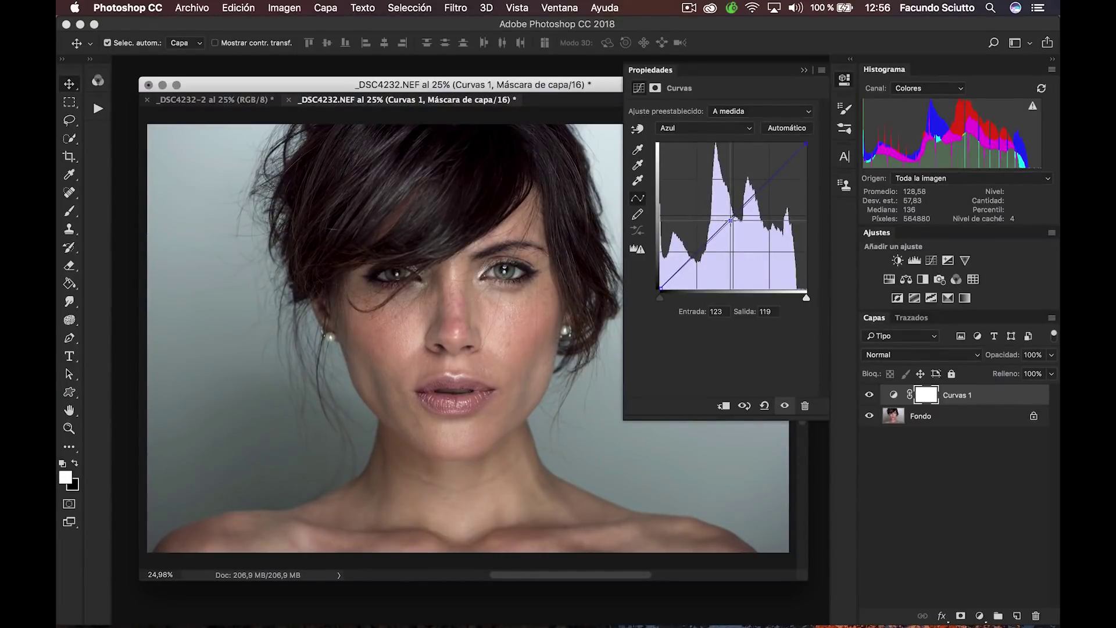
{"action": "left_click_drag", "start_coordinate": [663, 286], "coordinate": [661, 285]}
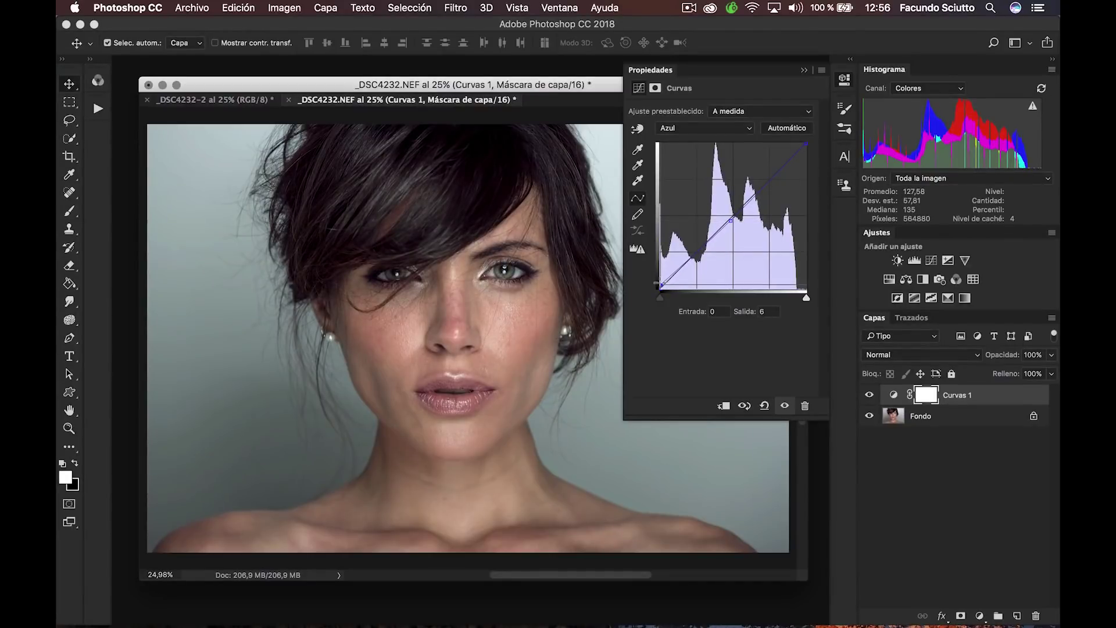
Set the red curve's black point to input 2, output 0, and collapse the Curves settings
{"action": "left_click", "coordinate": [682, 129]}
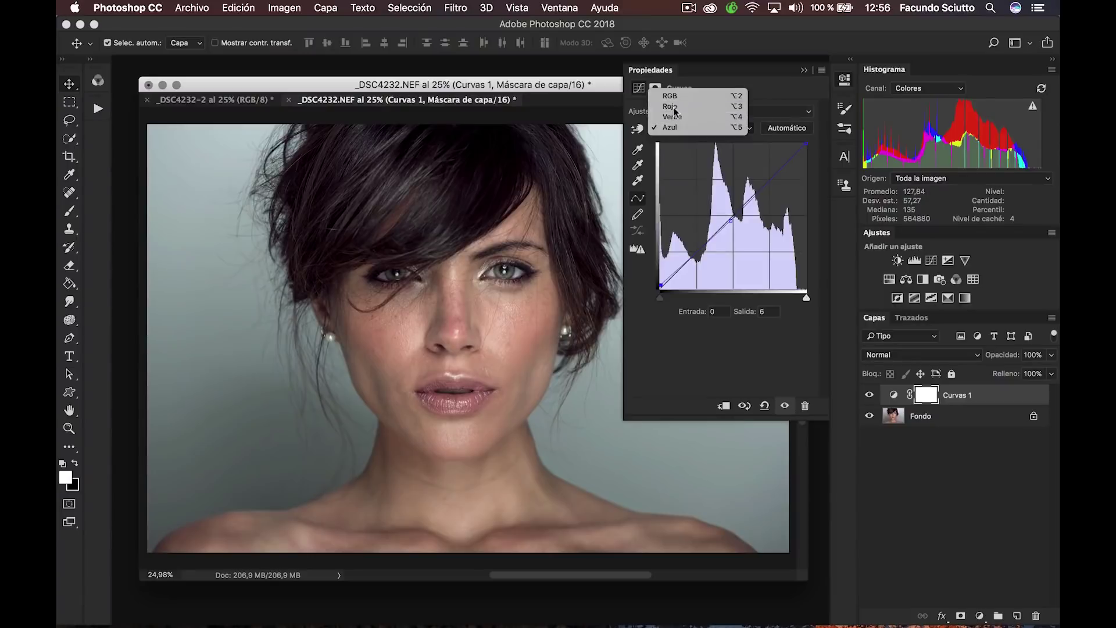
{"action": "left_click", "coordinate": [672, 107]}
{"action": "left_click_drag", "start_coordinate": [661, 301], "coordinate": [662, 303]}
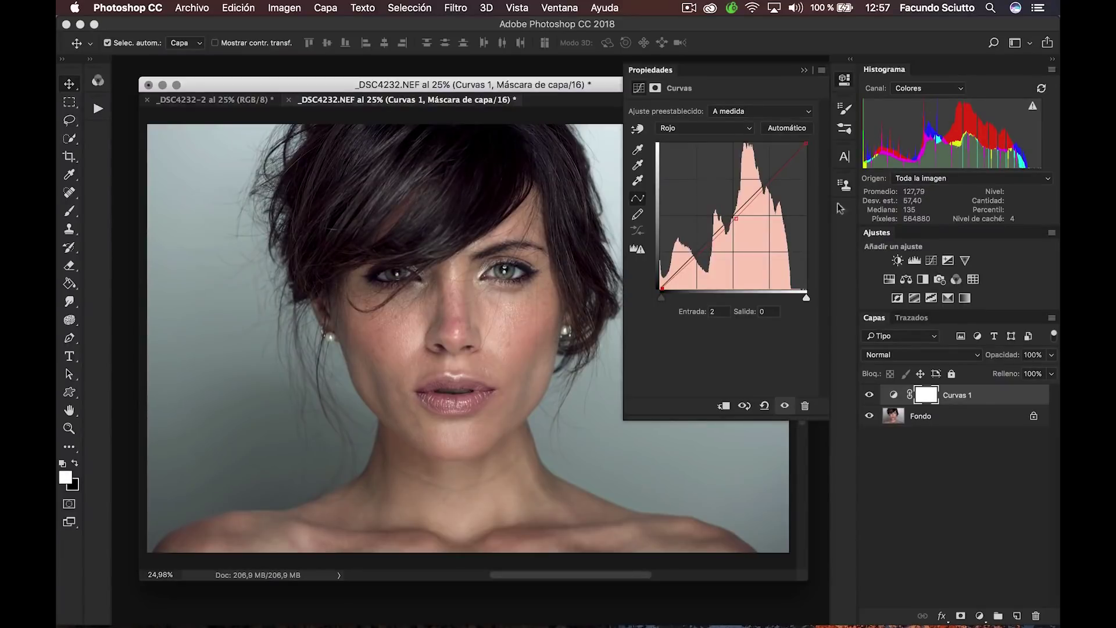
{"action": "left_click", "coordinate": [805, 70]}
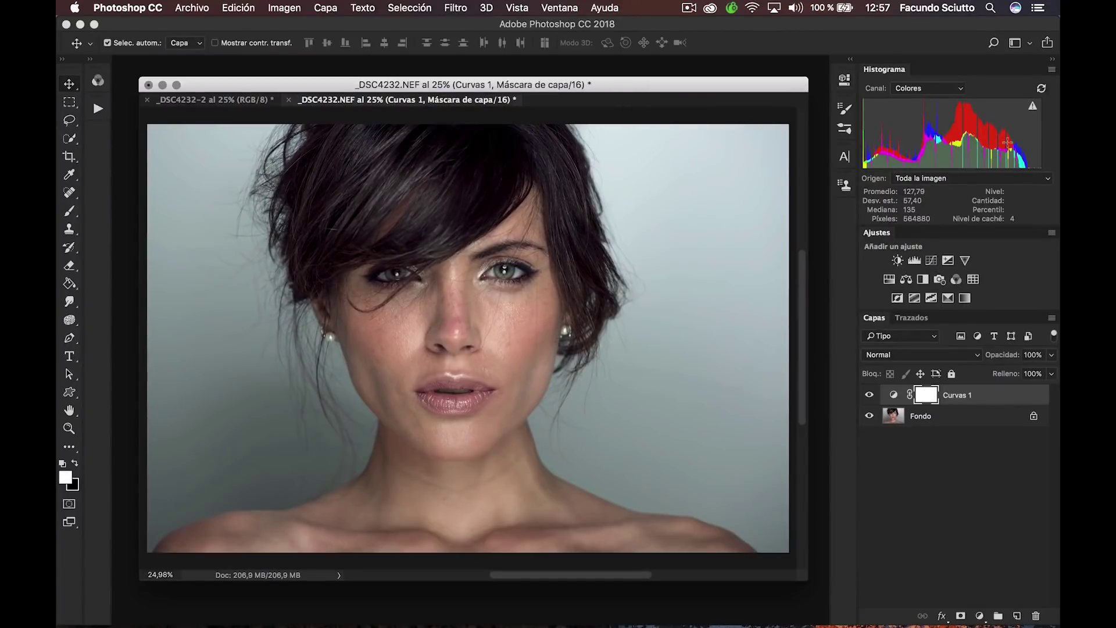
Compare the portrait with and without the Curvas 1 layer, and refresh the histogram with uncached data
{"action": "left_click", "coordinate": [869, 395]}
{"action": "left_click", "coordinate": [869, 395]}
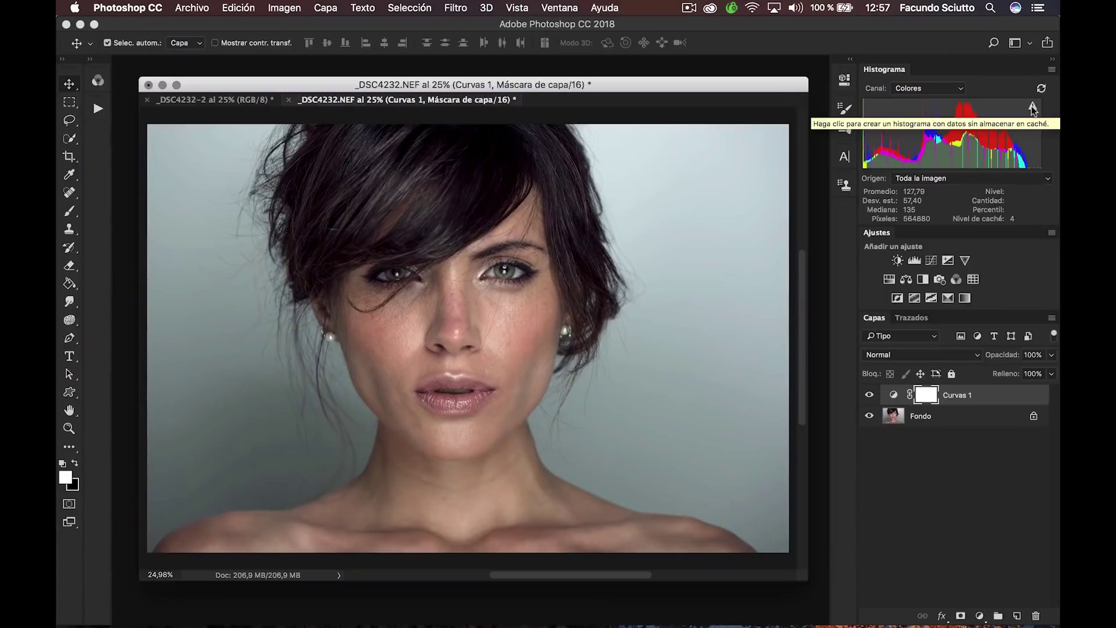
{"action": "left_click", "coordinate": [1033, 108]}
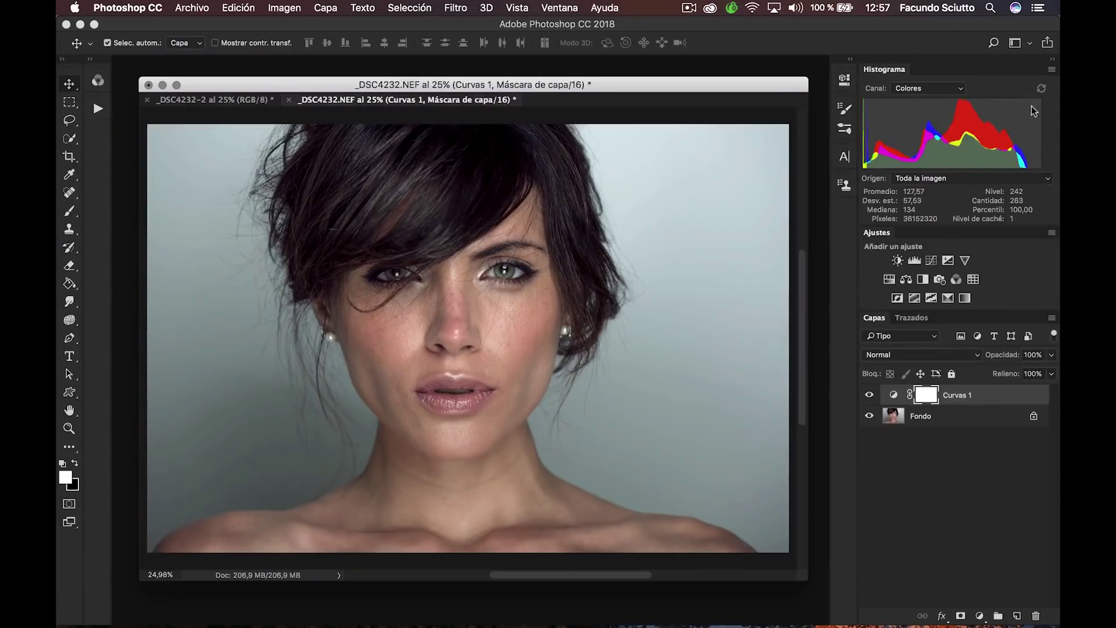
Add a Hue/Saturation adjustment layer with saturation -16, and refresh the histogram with uncached data
{"action": "left_click", "coordinate": [902, 279]}
{"action": "left_click_drag", "start_coordinate": [721, 187], "coordinate": [707, 193]}
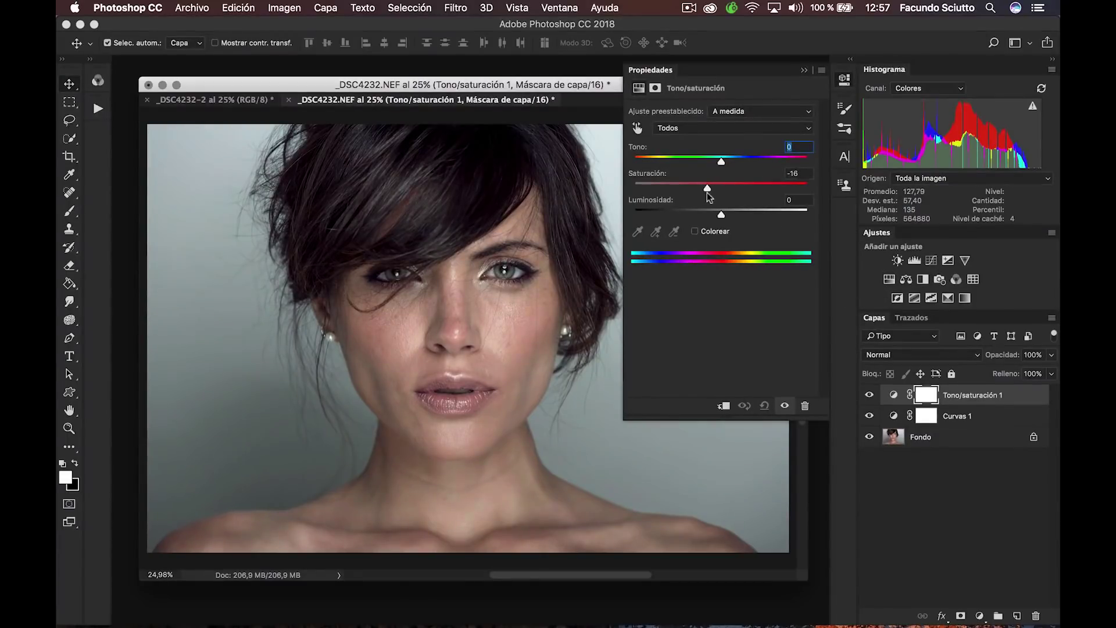
{"action": "left_click", "coordinate": [1033, 107]}
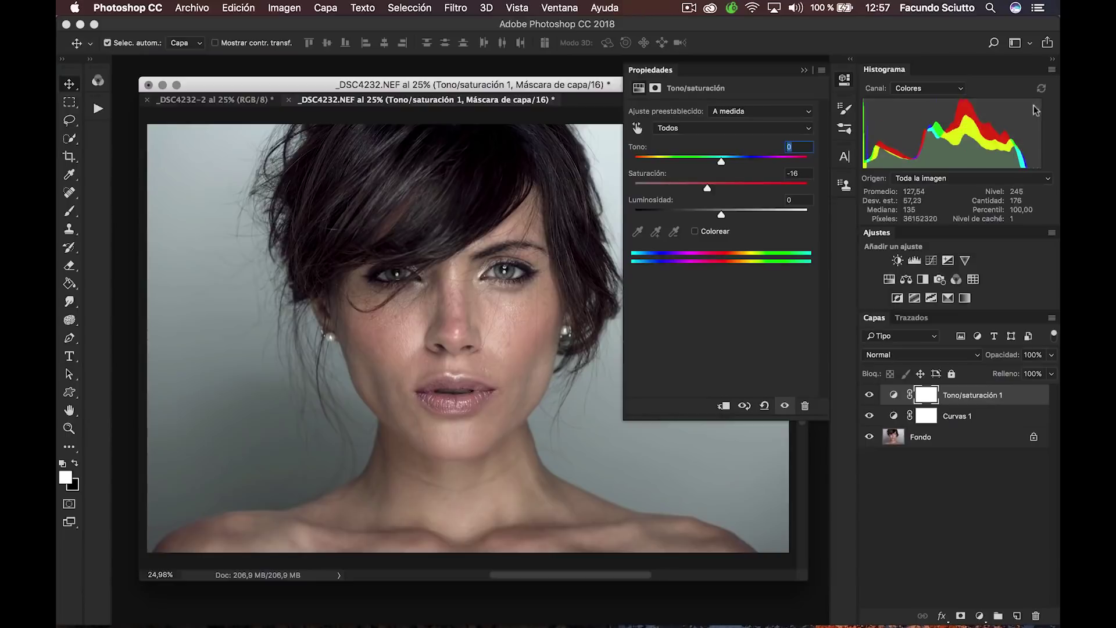
{"action": "left_click", "coordinate": [805, 71]}
Compare the portrait with and without the Tono/saturación 1 layer, and recalculate the uncached histogram
{"action": "left_click", "coordinate": [869, 395]}
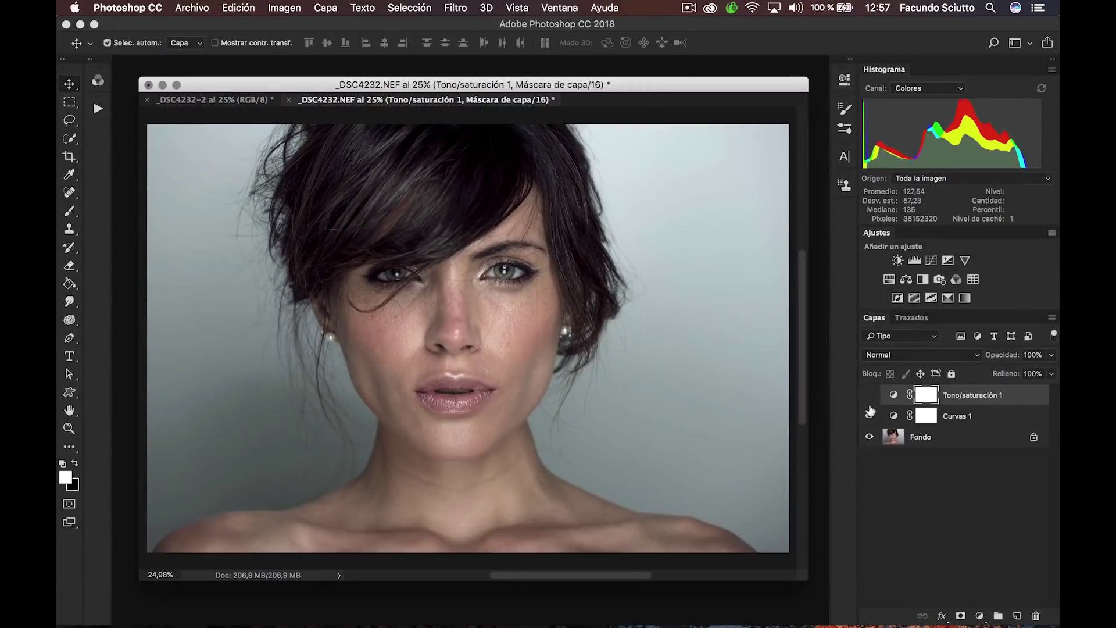
{"action": "left_click", "coordinate": [869, 394]}
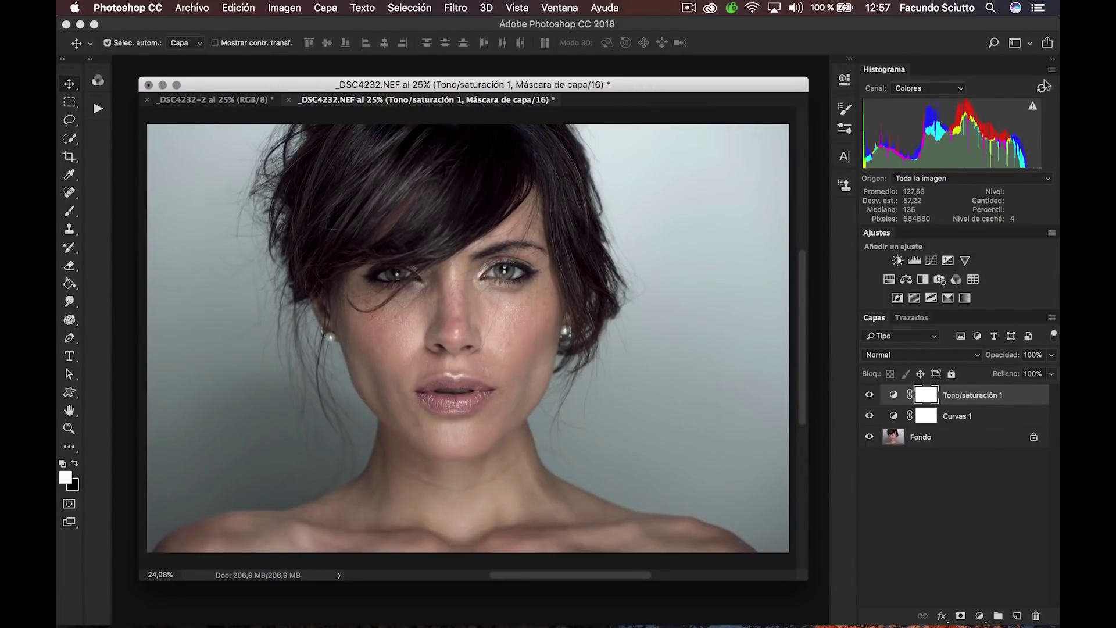
{"action": "left_click", "coordinate": [1034, 108]}
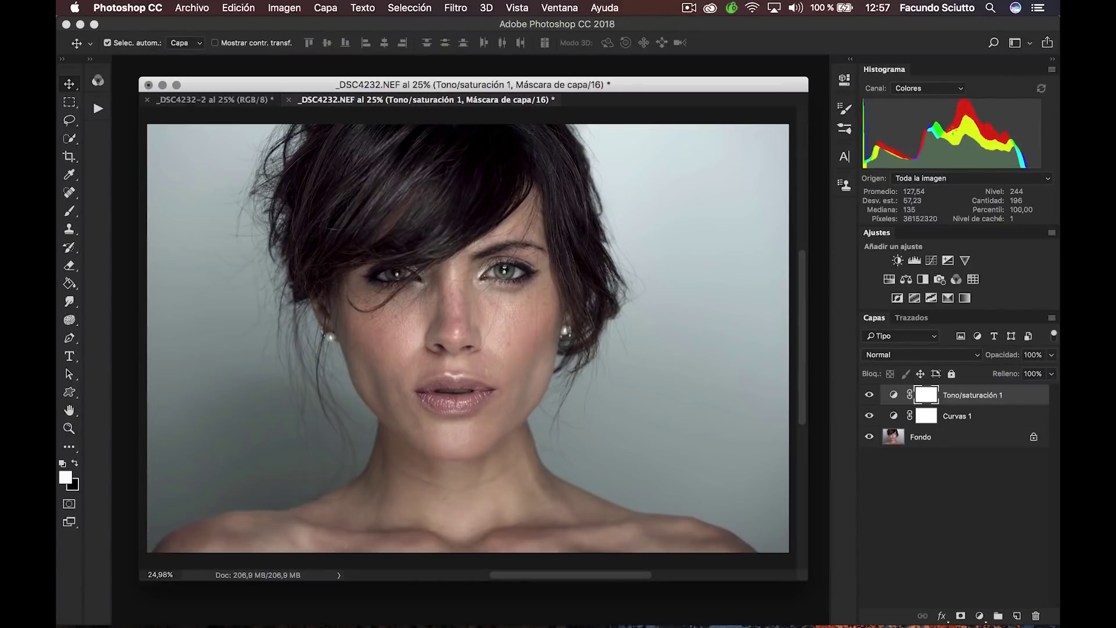
Float the _DSC4232-2 document in its own window and copy Tono/saturación 1 and Curvas 1 into it from _DSC4232.NEF
{"action": "left_click", "coordinate": [218, 100]}
{"action": "left_click", "coordinate": [424, 100]}
{"action": "left_click", "coordinate": [994, 417], "text": "shift"}
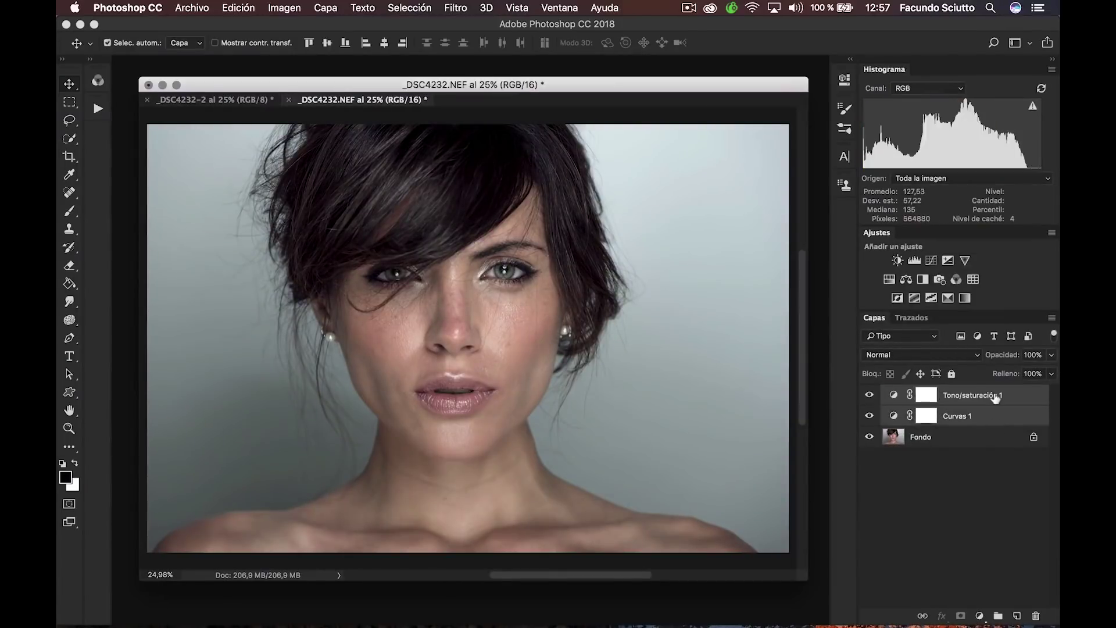
{"action": "left_click_drag", "start_coordinate": [995, 396], "coordinate": [968, 400]}
{"action": "left_click_drag", "start_coordinate": [174, 100], "coordinate": [163, 164]}
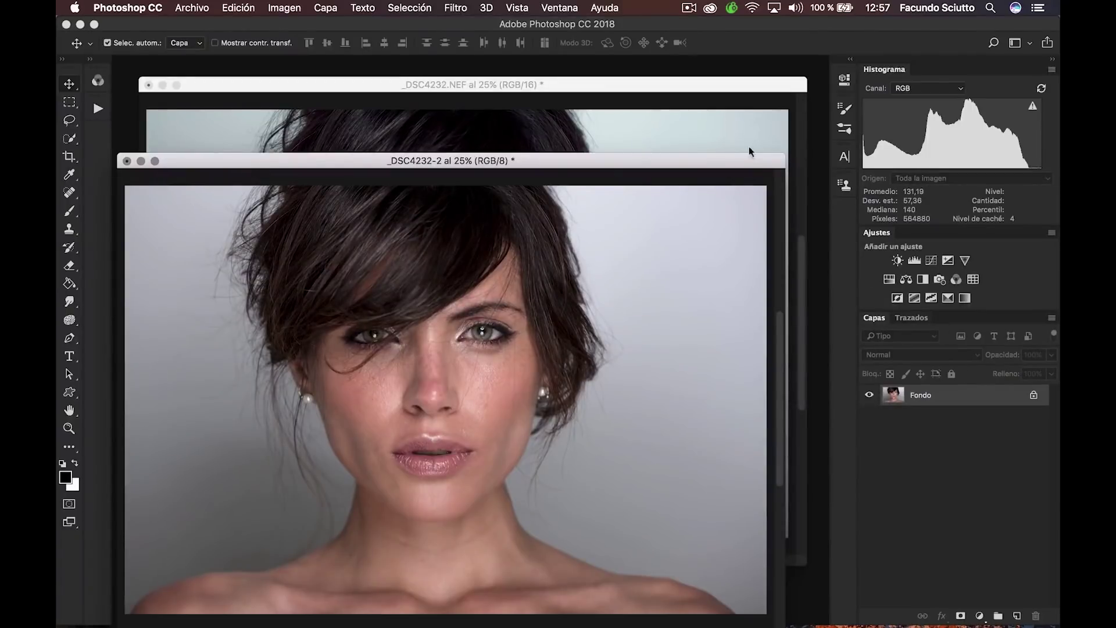
{"action": "left_click", "coordinate": [721, 116]}
{"action": "left_click_drag", "start_coordinate": [1014, 421], "coordinate": [334, 587]}
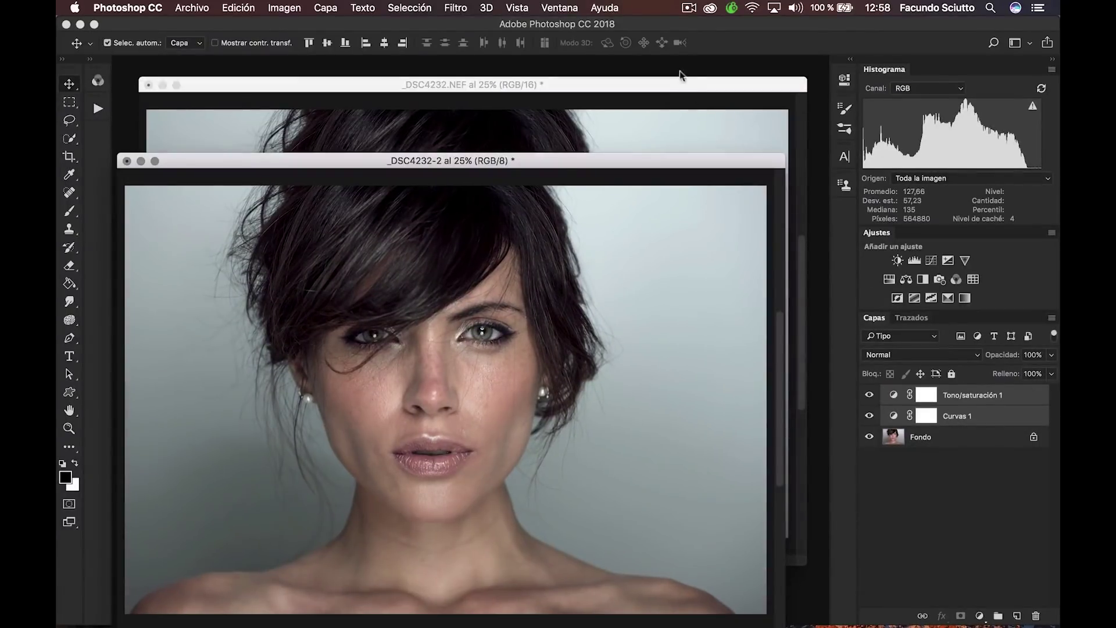
Arrange the _DSC4232-2 and _DSC4232.NEF windows so the two adjusted portraits can be compared
{"action": "left_click_drag", "start_coordinate": [653, 164], "coordinate": [669, 96]}
{"action": "mouse_move", "coordinate": [367, 100]}
{"action": "left_mouse_down"}
{"action": "mouse_move", "coordinate": [386, 125]}
{"action": "mouse_move", "coordinate": [364, 117]}
{"action": "left_mouse_up"}
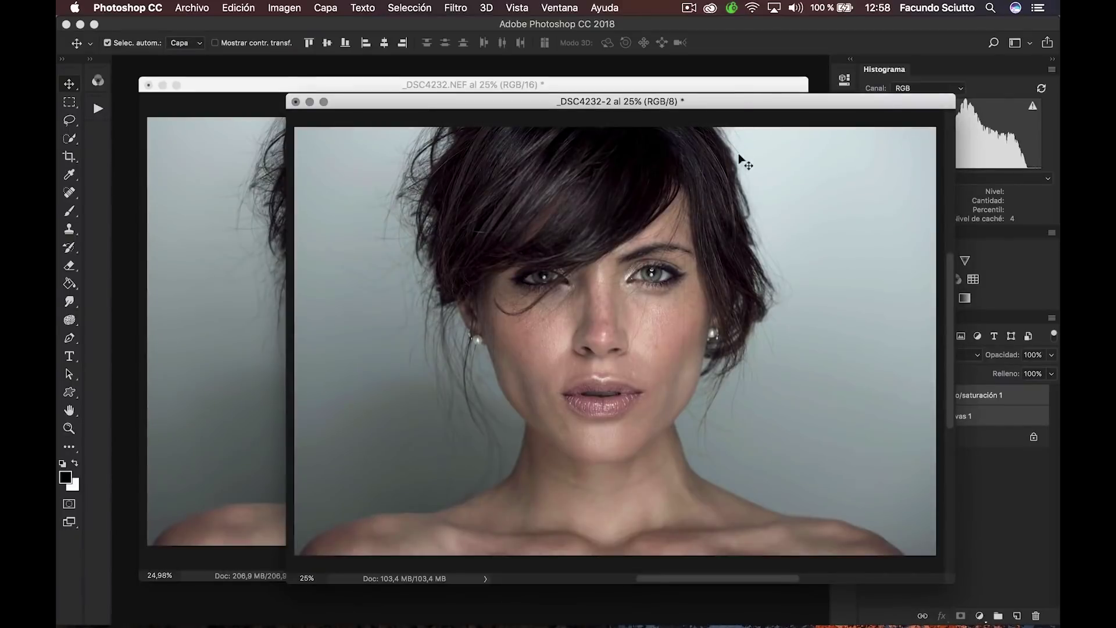
{"action": "left_click_drag", "start_coordinate": [739, 98], "coordinate": [573, 170]}
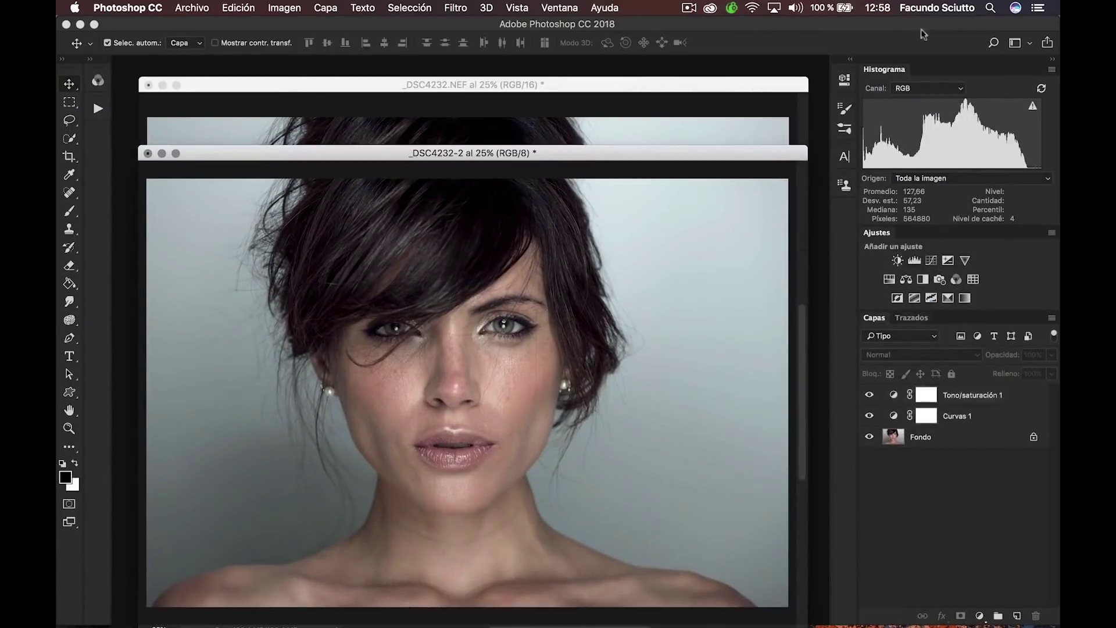
Examine the 8-bit _DSC4232-2 histogram in Colores, calculated from uncached data
{"action": "left_click", "coordinate": [931, 88]}
{"action": "left_click", "coordinate": [920, 144]}
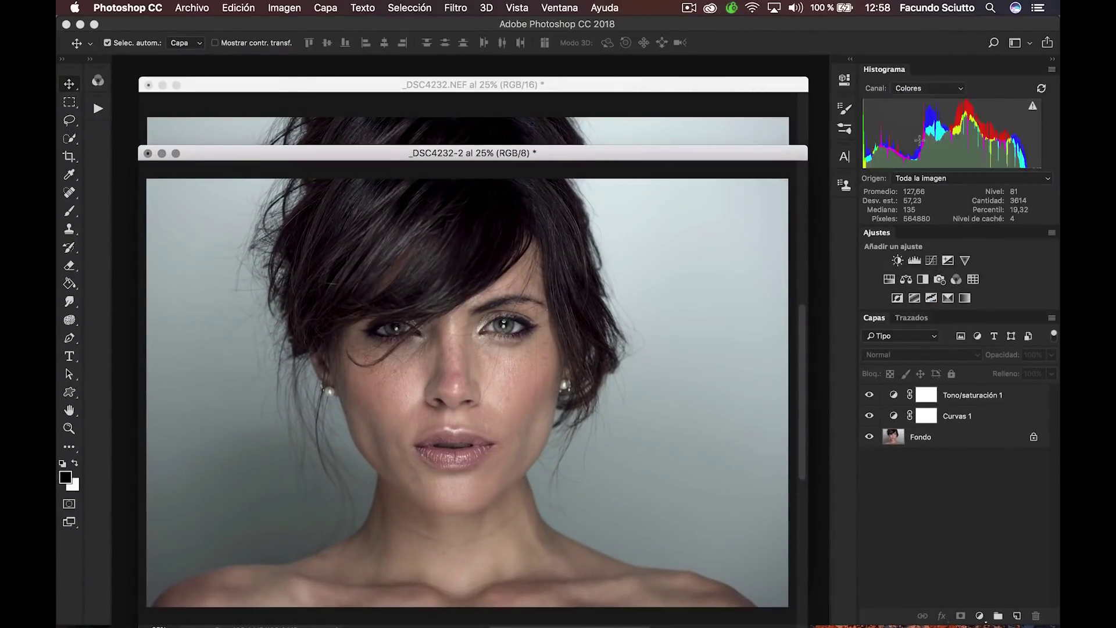
{"action": "left_click", "coordinate": [1034, 108]}
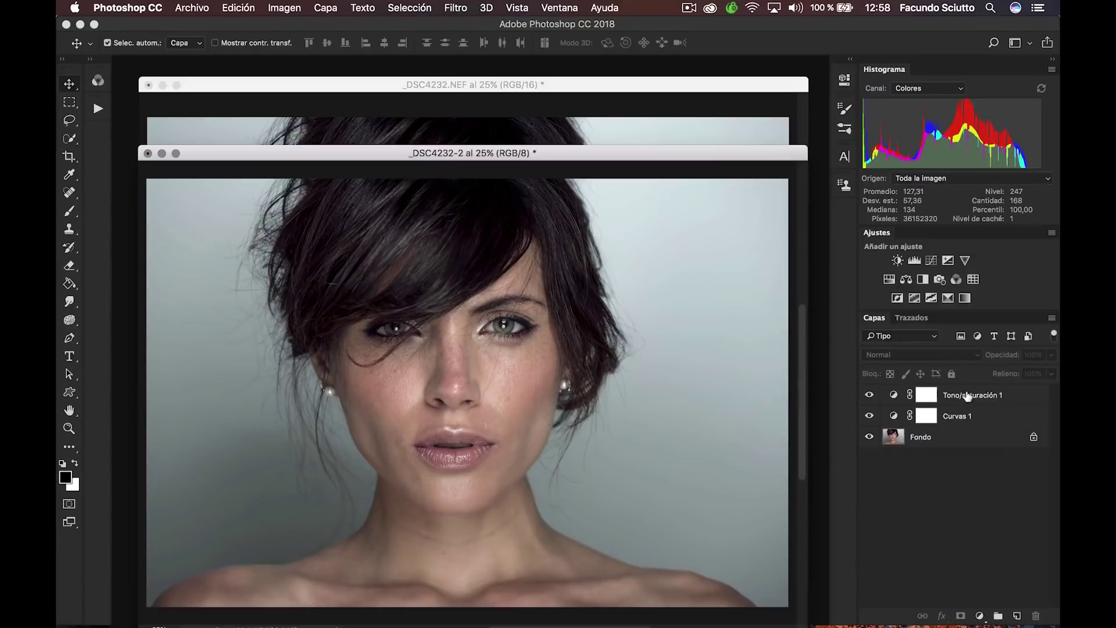
Examine the 16-bit _DSC4232.NEF histogram in Colores, calculated from uncached data
{"action": "left_click", "coordinate": [602, 90]}
{"action": "left_click", "coordinate": [937, 84]}
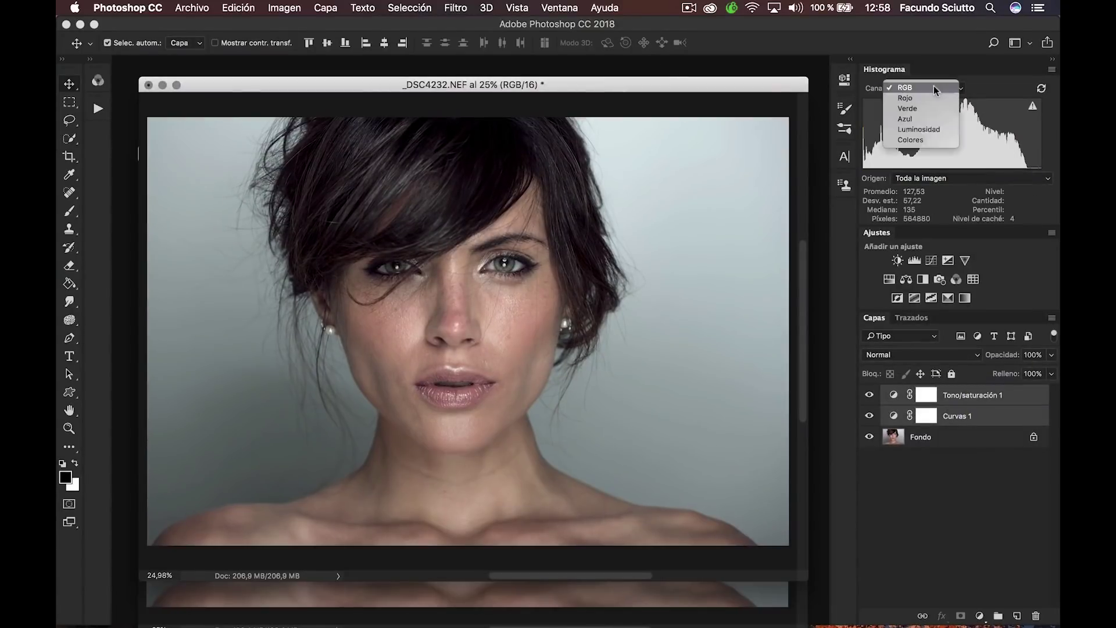
{"action": "left_click", "coordinate": [923, 147]}
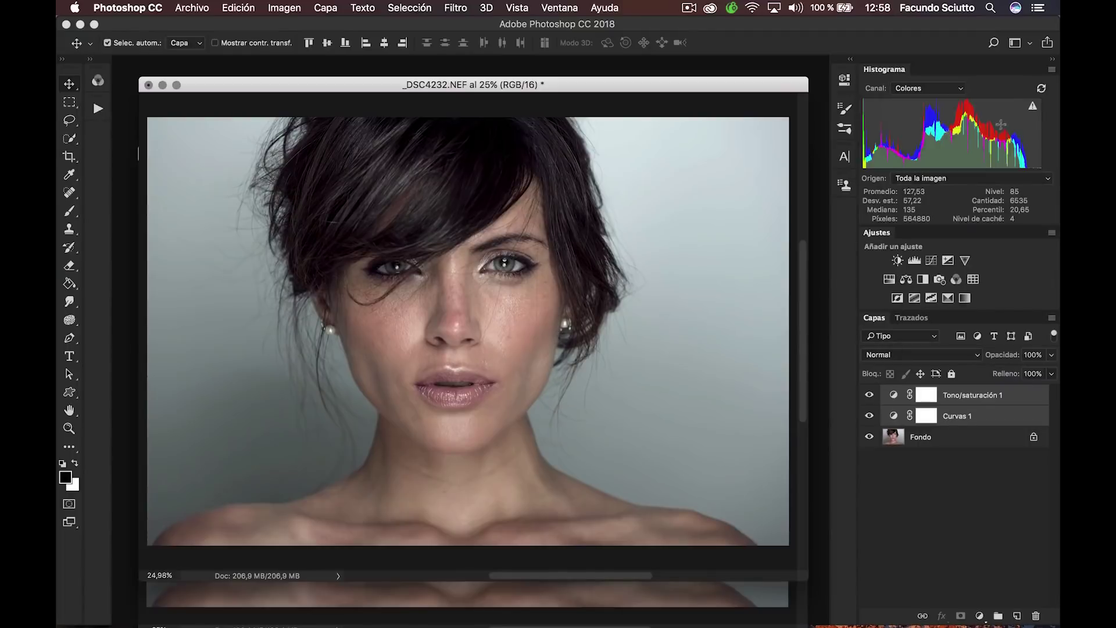
{"action": "left_click", "coordinate": [1033, 108]}
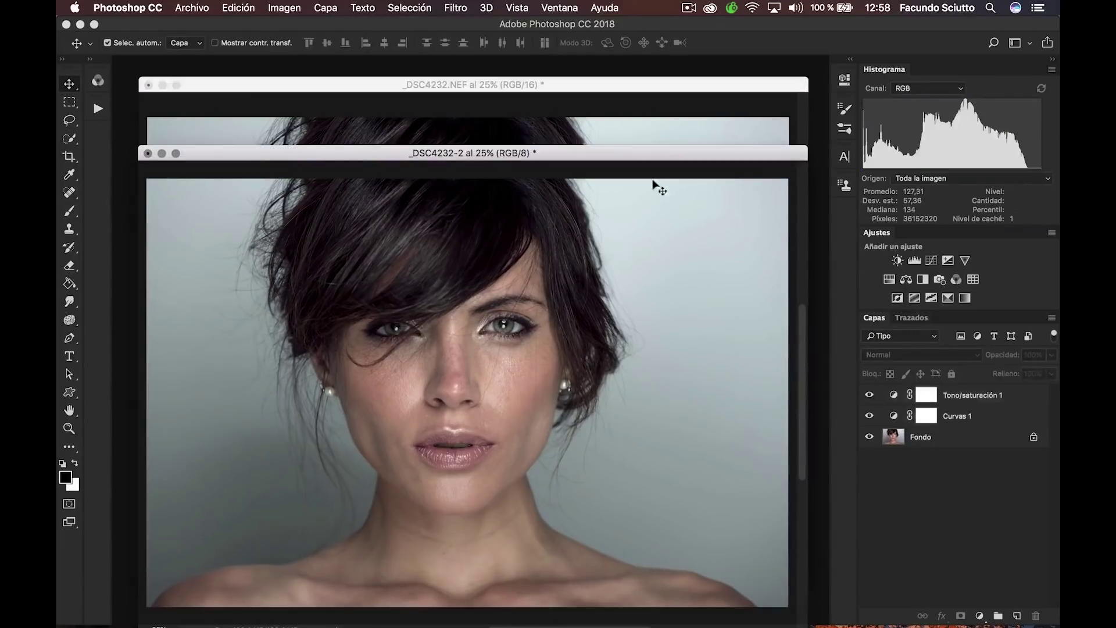
Close the _DSC4232-2 document without saving and delete the Tono/saturación 1 and Curvas 1 layers from _DSC4232.NEF
{"action": "left_click", "coordinate": [147, 153]}
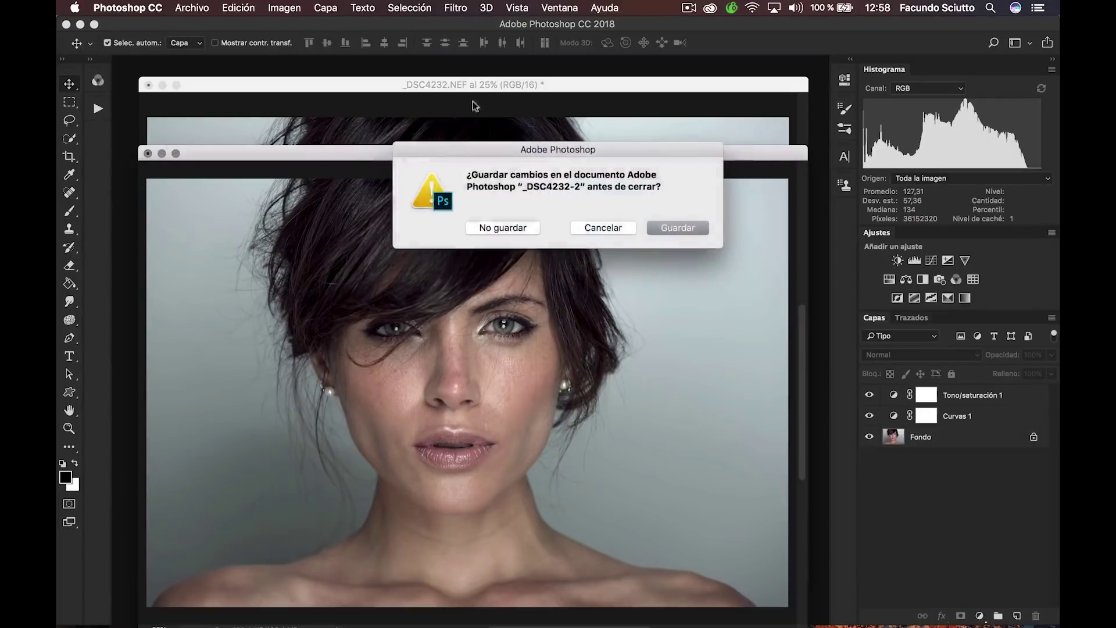
{"action": "left_click", "coordinate": [517, 227]}
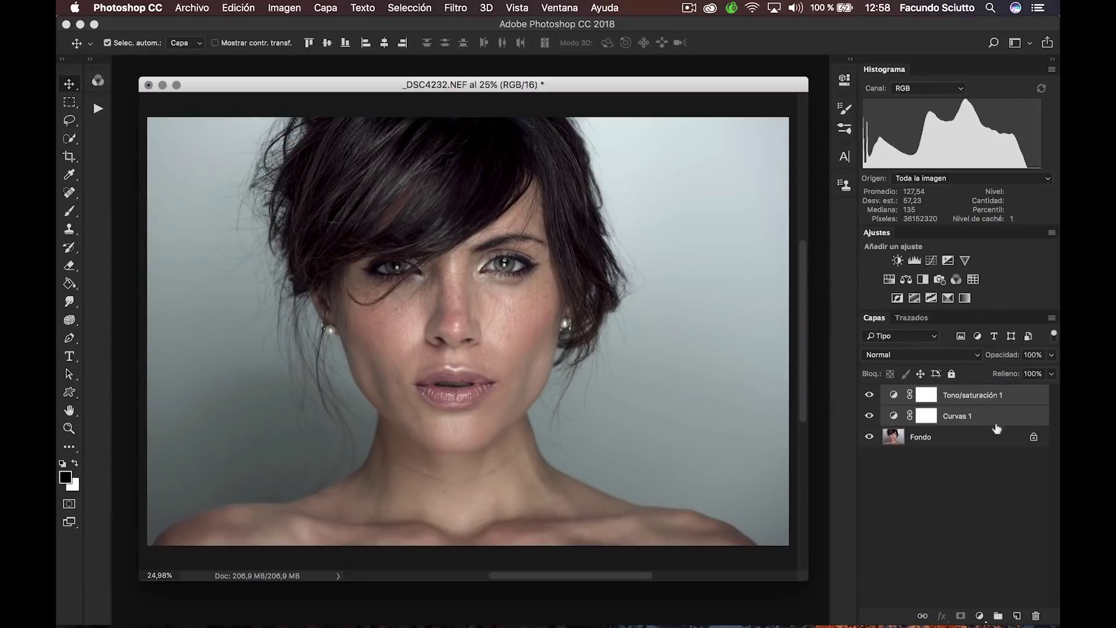
{"action": "left_click", "coordinate": [981, 416]}
{"action": "left_click", "coordinate": [1002, 396]}
{"action": "key", "text": "Delete"}
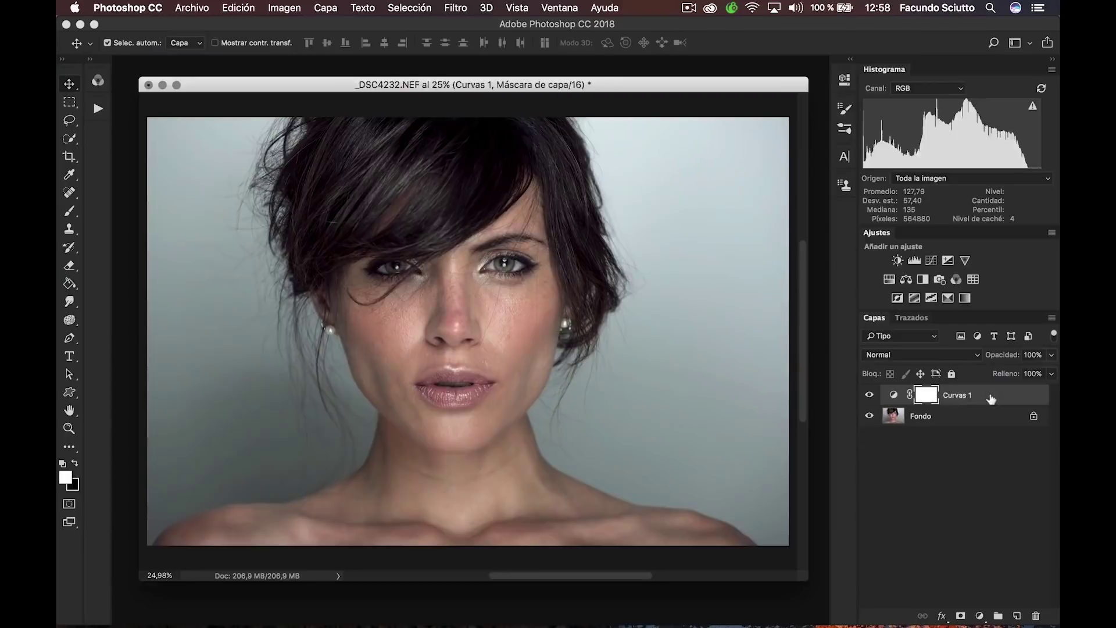
{"action": "key", "text": "Delete"}
In full-screen view, duplicate the Fondo layer and name the copy "color forma o tono y saturacion"
{"action": "key", "text": "f"}
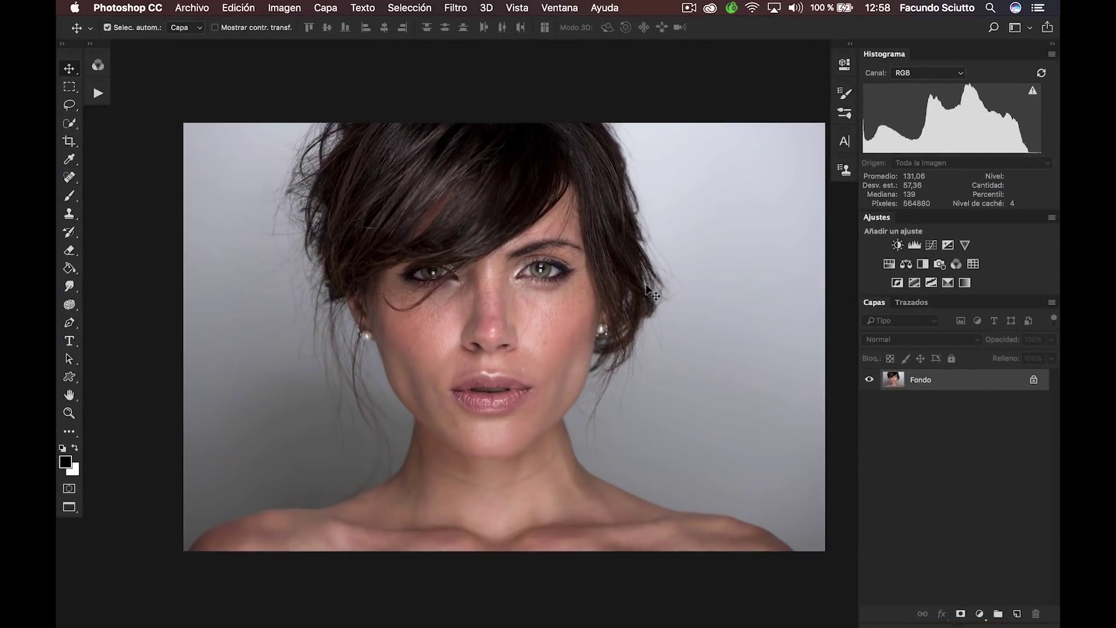
{"action": "scroll", "coordinate": [646, 284], "scroll_direction": "up", "scroll_amount": 3}
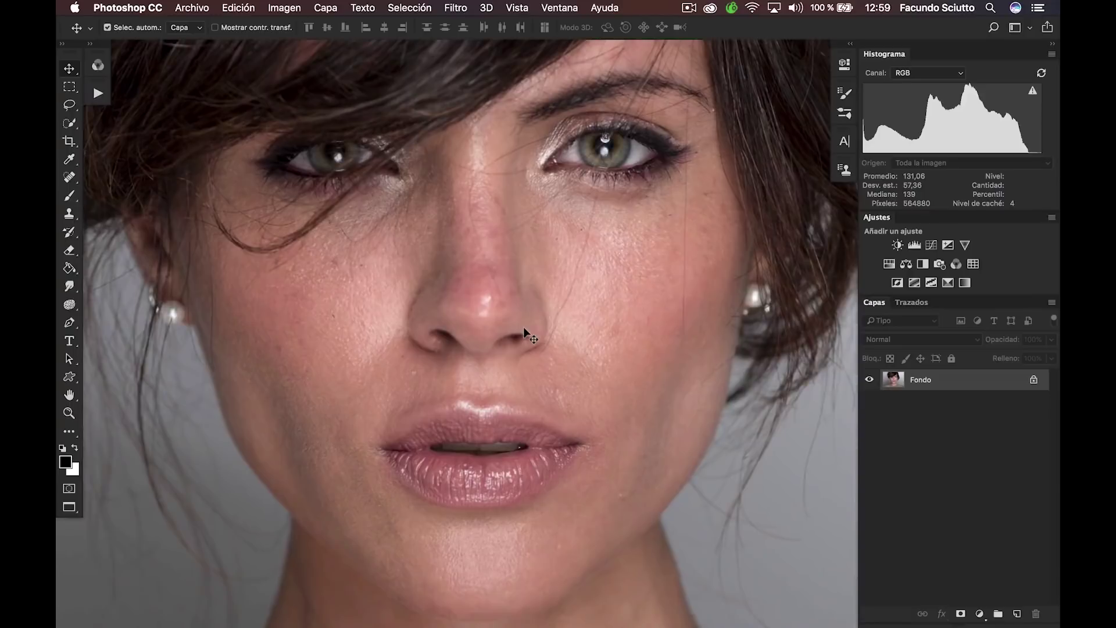
{"action": "scroll", "coordinate": [523, 327], "scroll_direction": "right", "scroll_amount": 2}
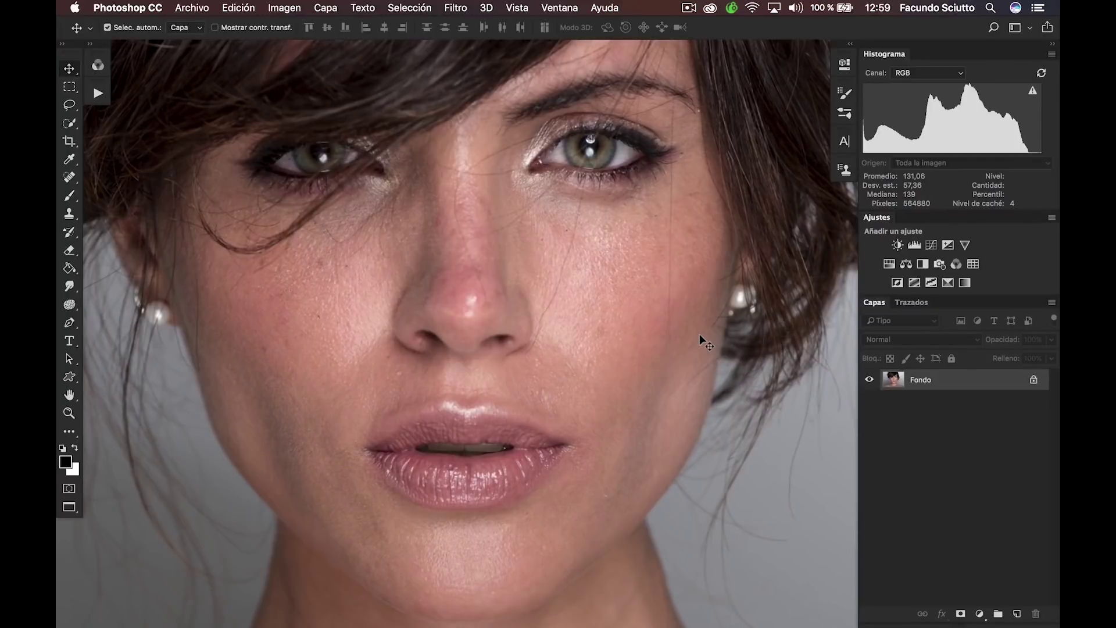
{"action": "key", "text": "super+j"}
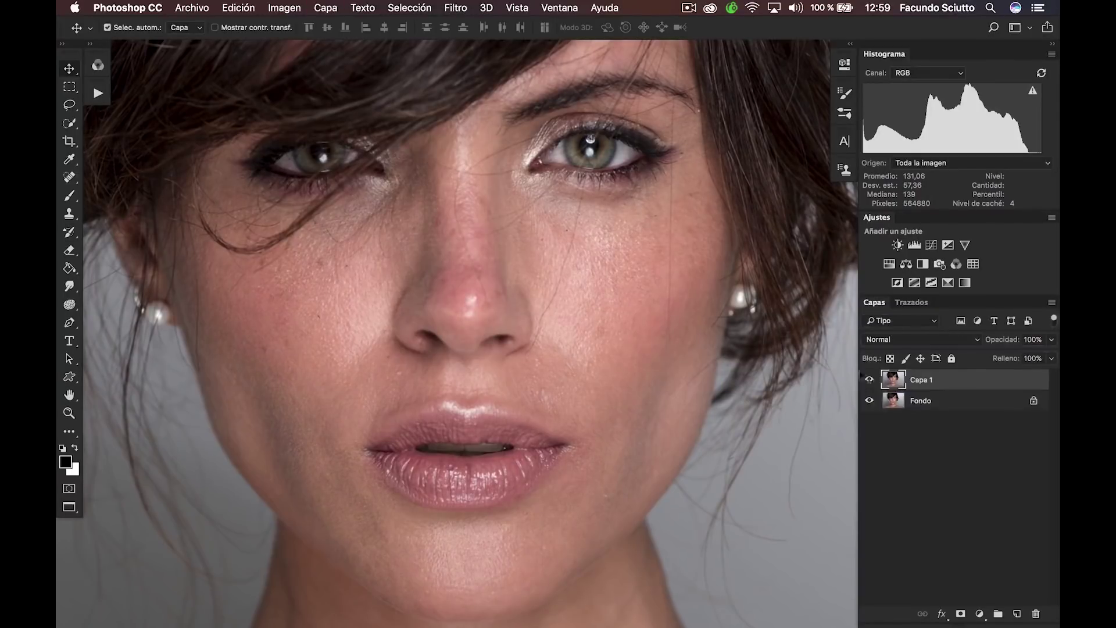
{"action": "double_click", "coordinate": [922, 380]}
{"action": "type", "text": "color forma o tono"}
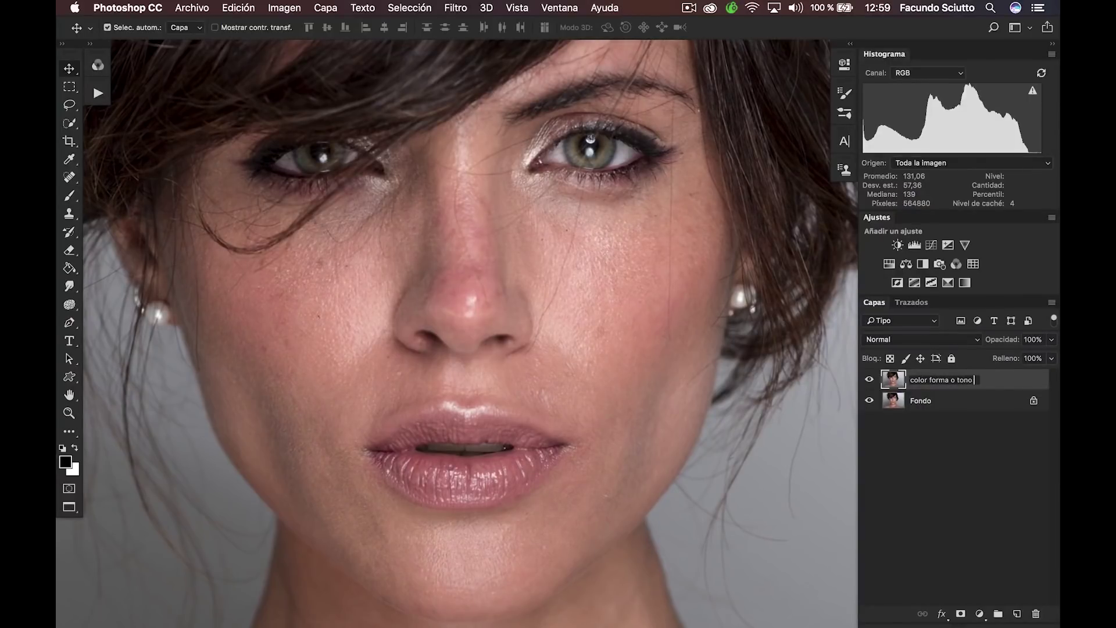
{"action": "type", "text": " y saturacion"}
{"action": "key", "text": "Return"}
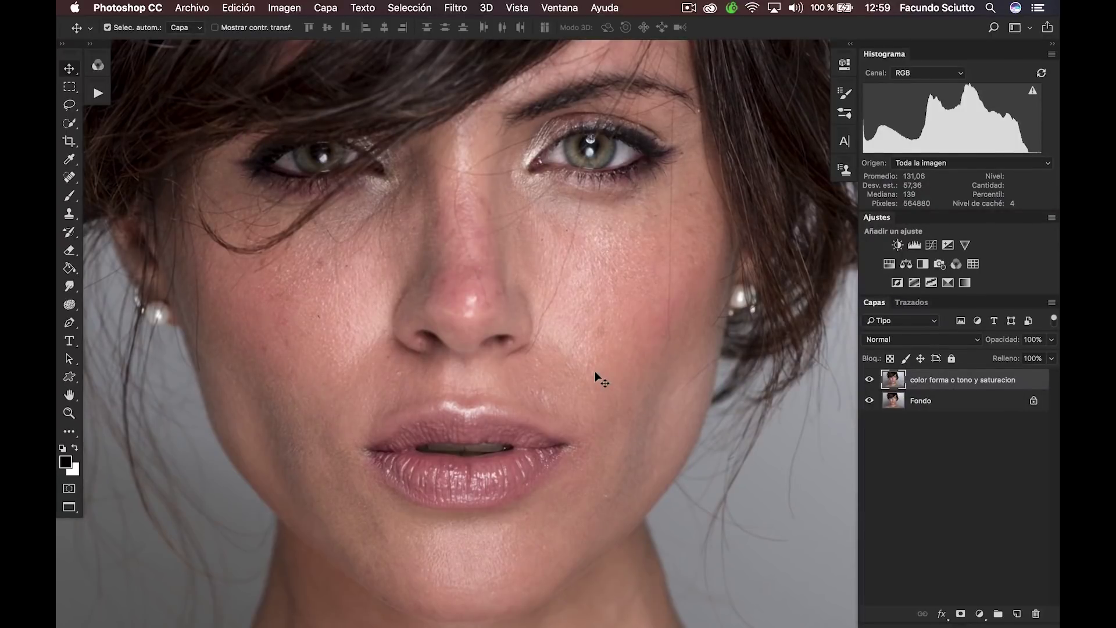
Duplicate the "color forma o tono y saturacion" layer and name the copy "informacion de textura o enfoque"
{"action": "scroll", "coordinate": [595, 372], "scroll_direction": "down", "scroll_amount": 3}
{"action": "scroll", "coordinate": [595, 372], "scroll_direction": "down", "scroll_amount": 1}
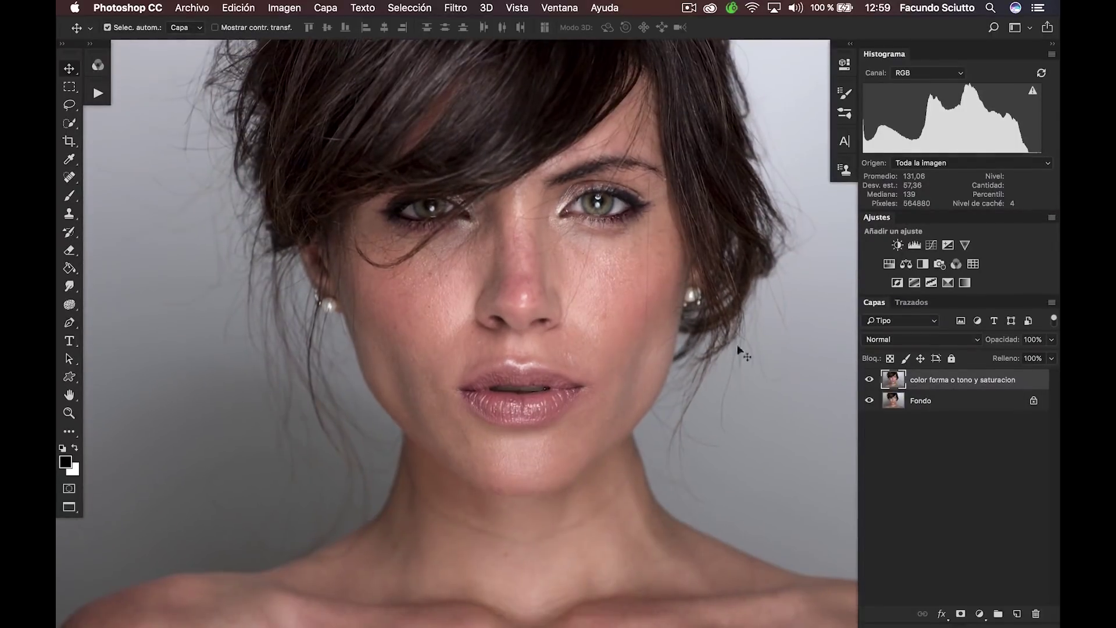
{"action": "key", "text": "super+j"}
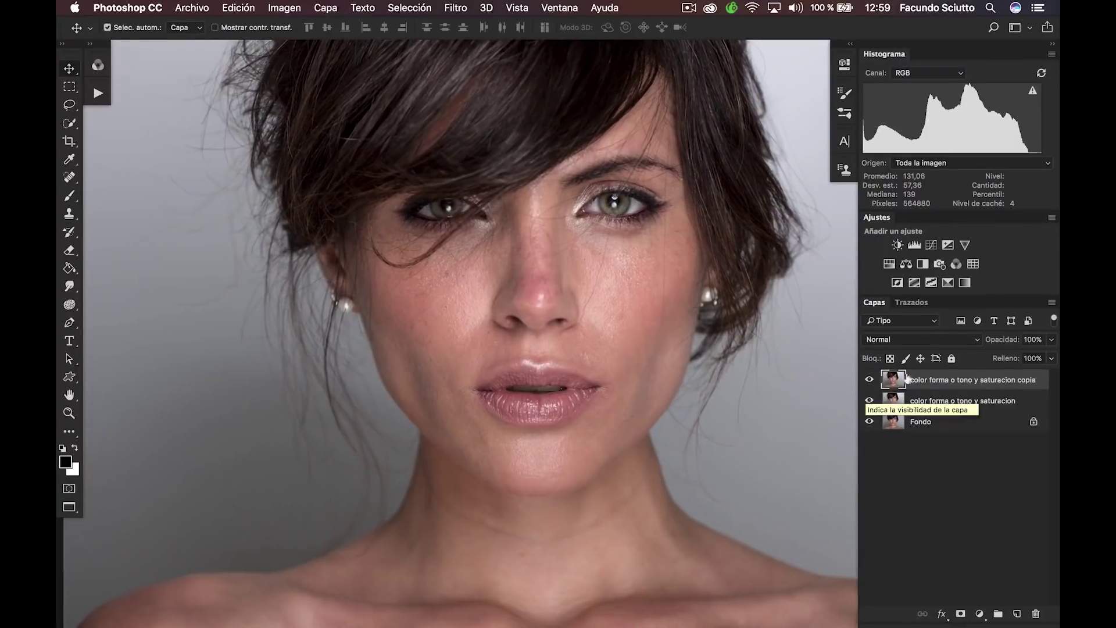
{"action": "double_click", "coordinate": [947, 381]}
{"action": "type", "text": "int"}
{"action": "type", "text": "ormacion de text"}
{"action": "type", "text": "ura o enfoque"}
{"action": "key", "text": "Return"}
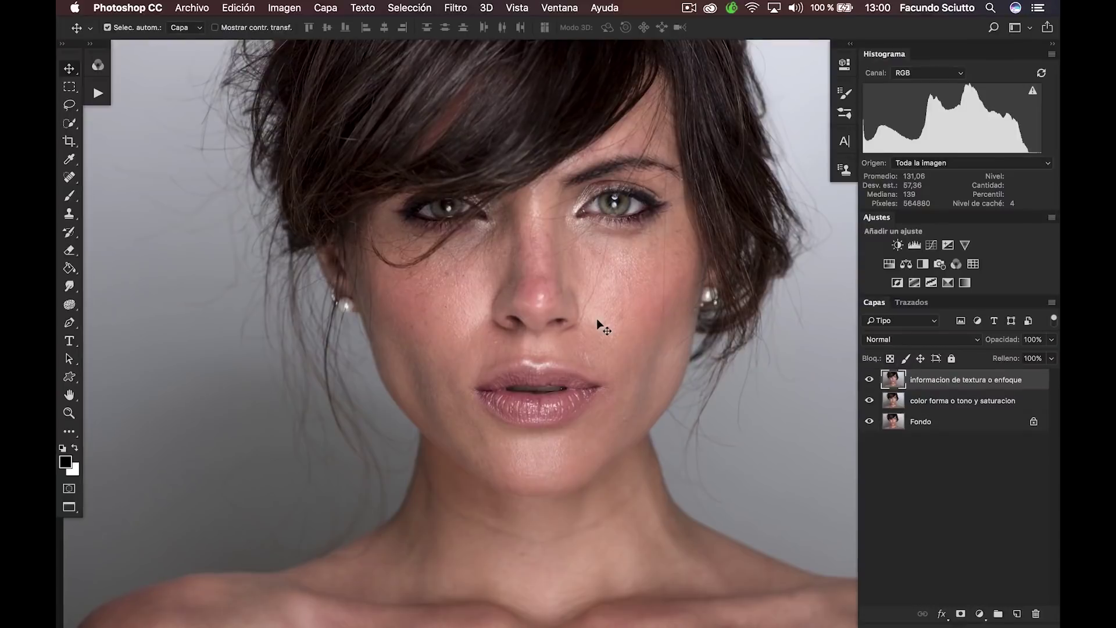
{"action": "scroll", "coordinate": [602, 326], "scroll_direction": "right", "scroll_amount": 4}
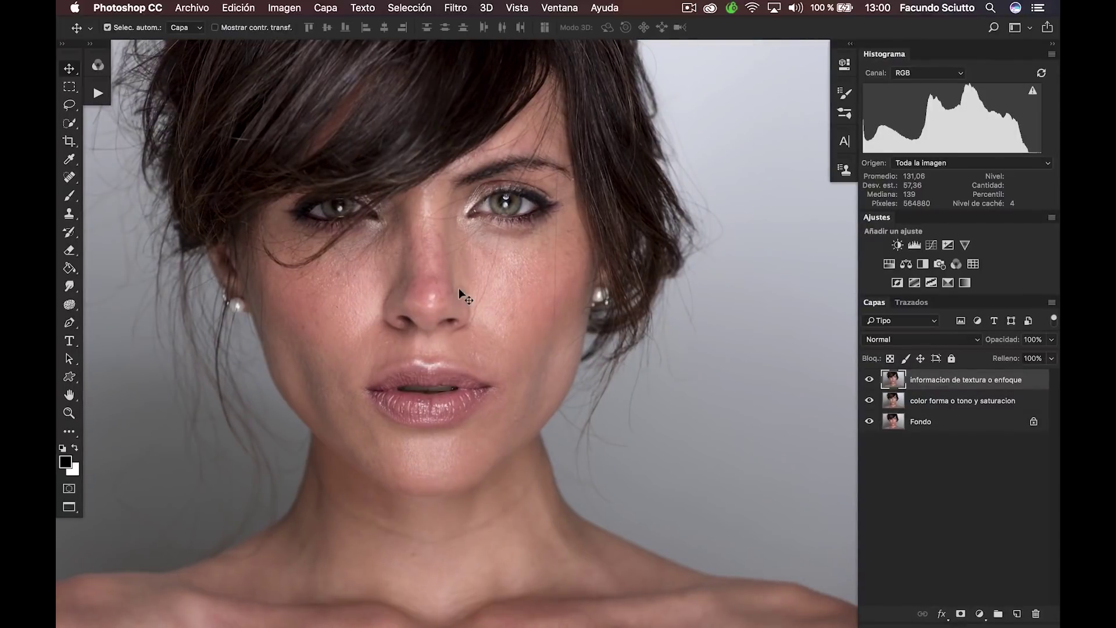
{"action": "key", "text": "f"}
{"action": "key", "text": "f"}
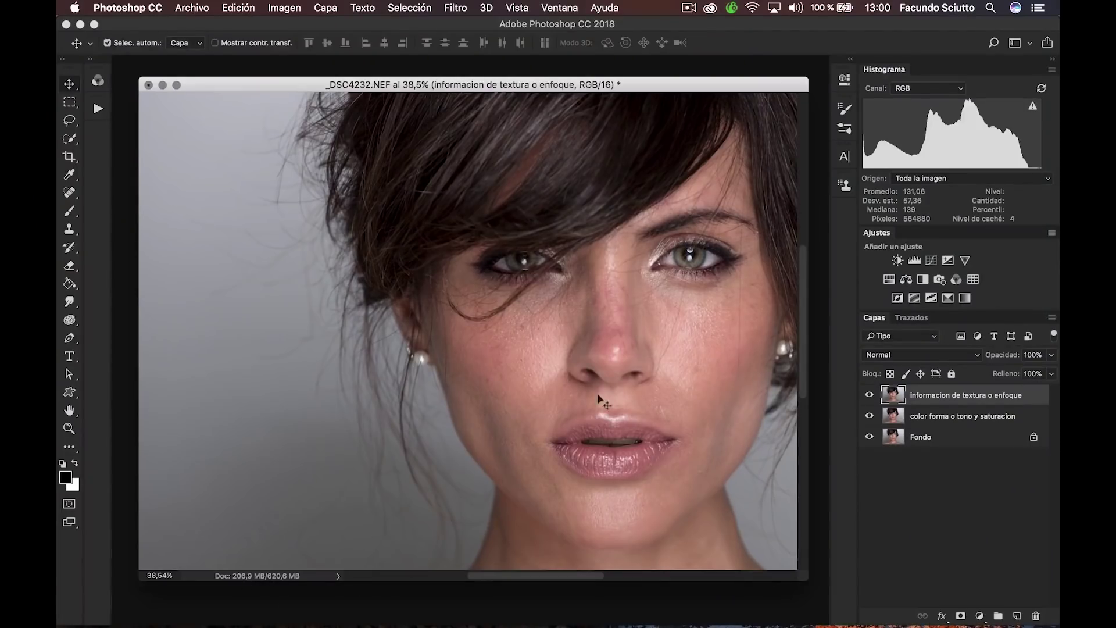
{"action": "scroll", "coordinate": [599, 396], "scroll_direction": "right", "scroll_amount": 5}
{"action": "key", "text": "f"}
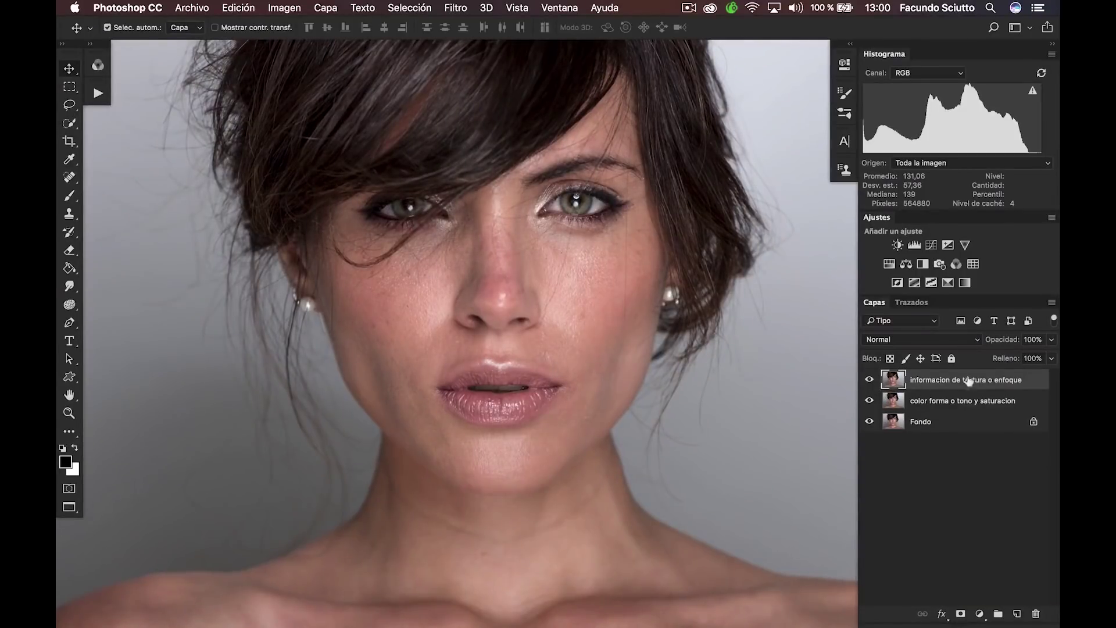
Hide the "informacion de textura o enfoque" layer and make "color forma o tono y saturacion" the active, visible layer
{"action": "left_click", "coordinate": [869, 381]}
{"action": "left_click", "coordinate": [872, 401]}
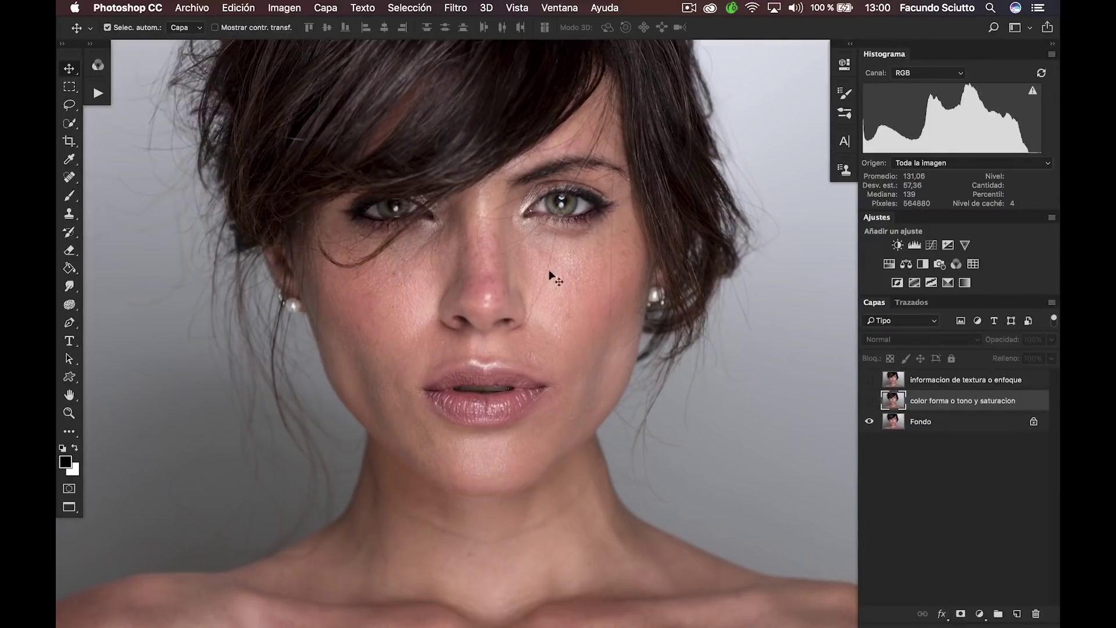
{"action": "key", "text": "super+plus"}
{"action": "key", "text": "super+plus"}
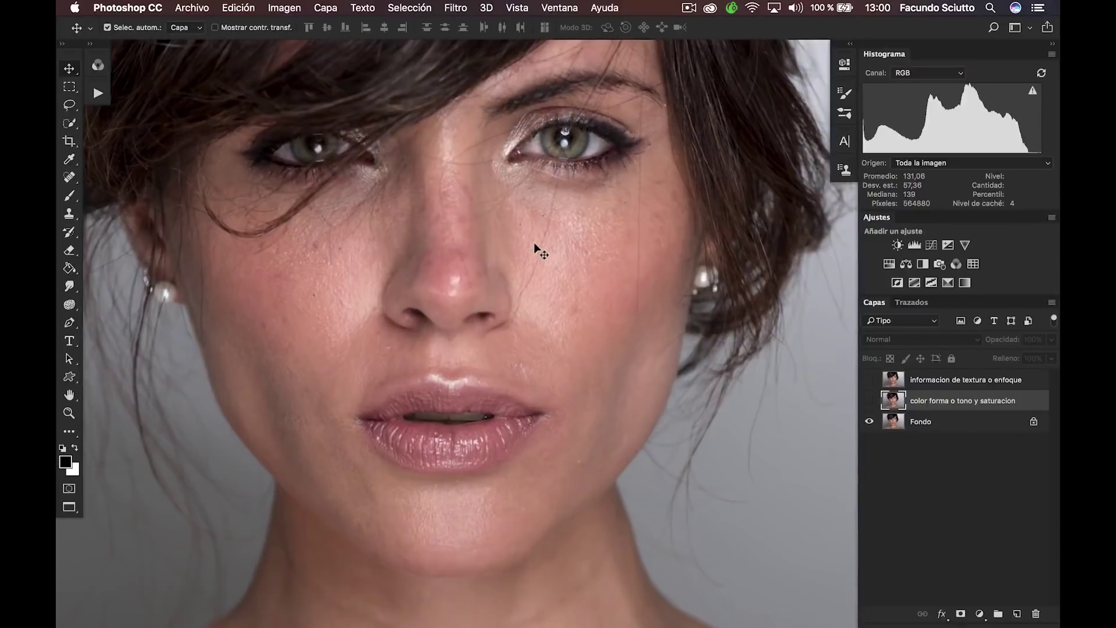
{"action": "scroll", "coordinate": [538, 247], "scroll_direction": "left", "scroll_amount": 3}
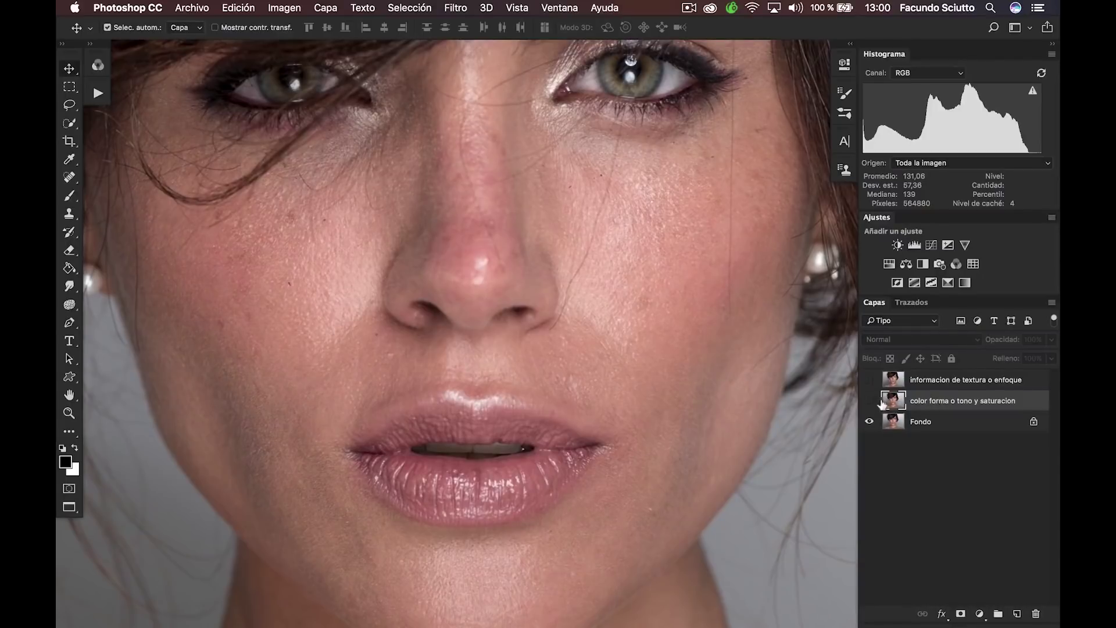
{"action": "left_click", "coordinate": [933, 381]}
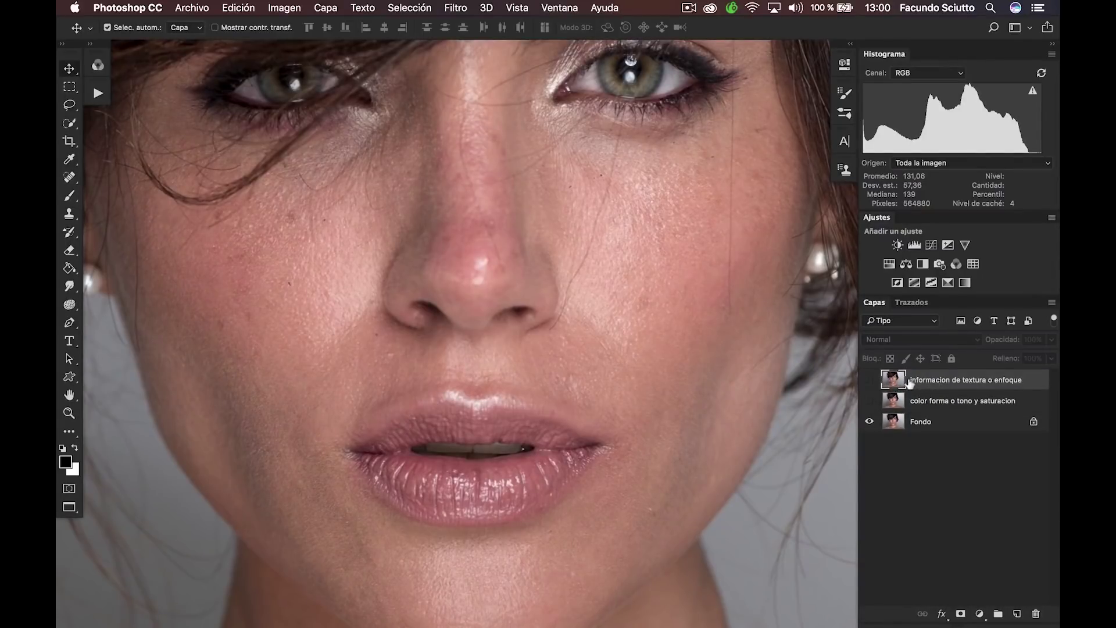
{"action": "left_click", "coordinate": [945, 400]}
{"action": "left_click", "coordinate": [871, 401]}
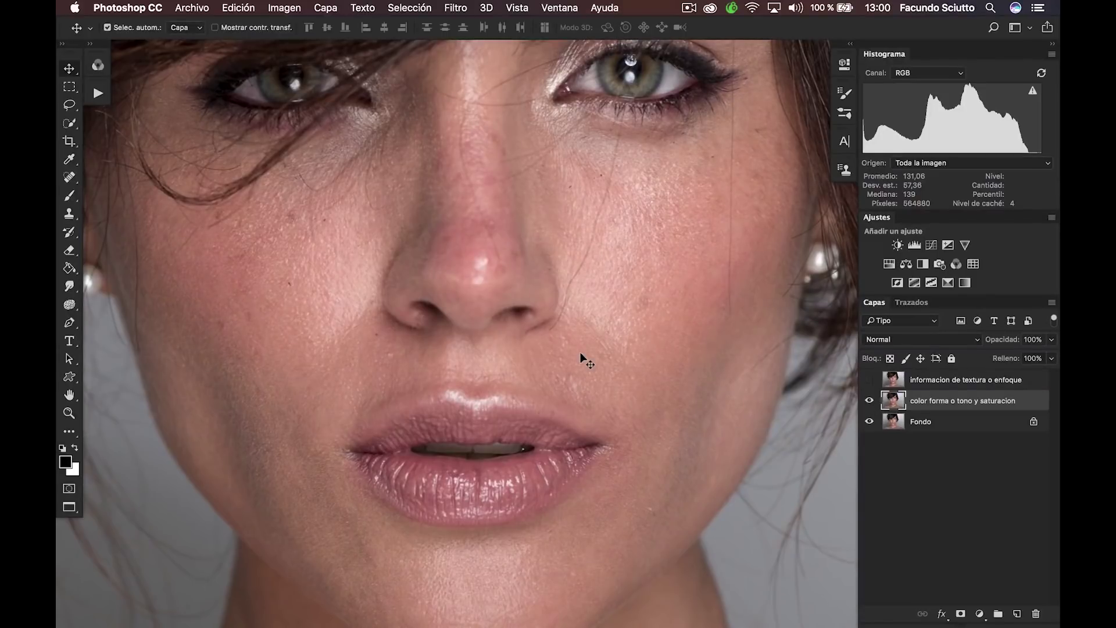
Apply Desenfoque gaussiano with a radius of 17 pixels to the "color forma o tono y saturacion" layer
{"action": "scroll", "coordinate": [581, 353], "scroll_direction": "right", "scroll_amount": 2}
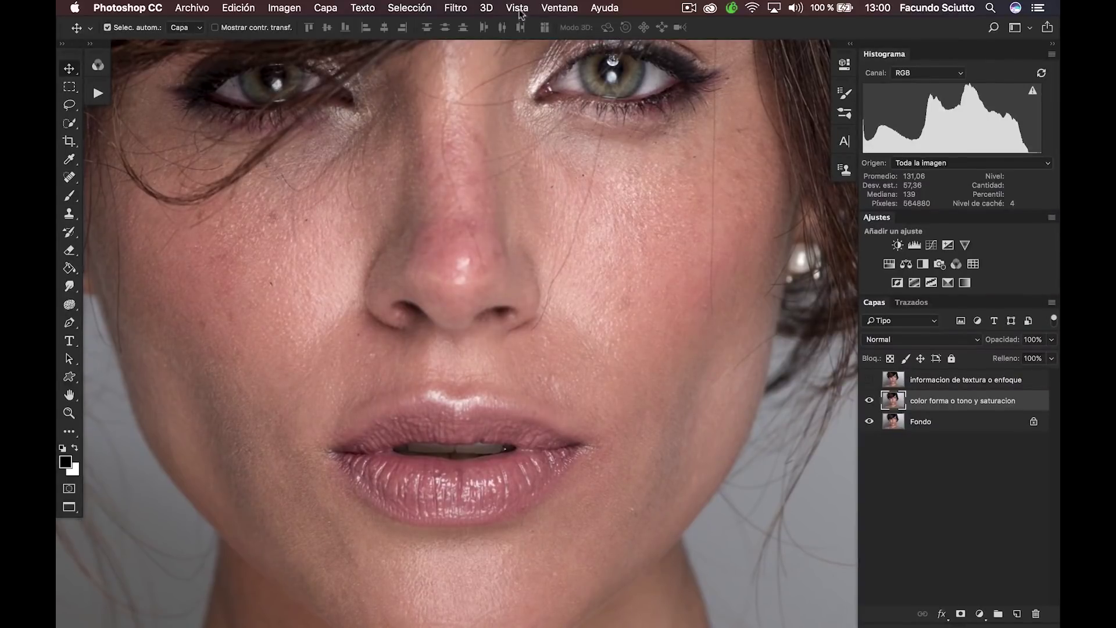
{"action": "left_click", "coordinate": [455, 10]}
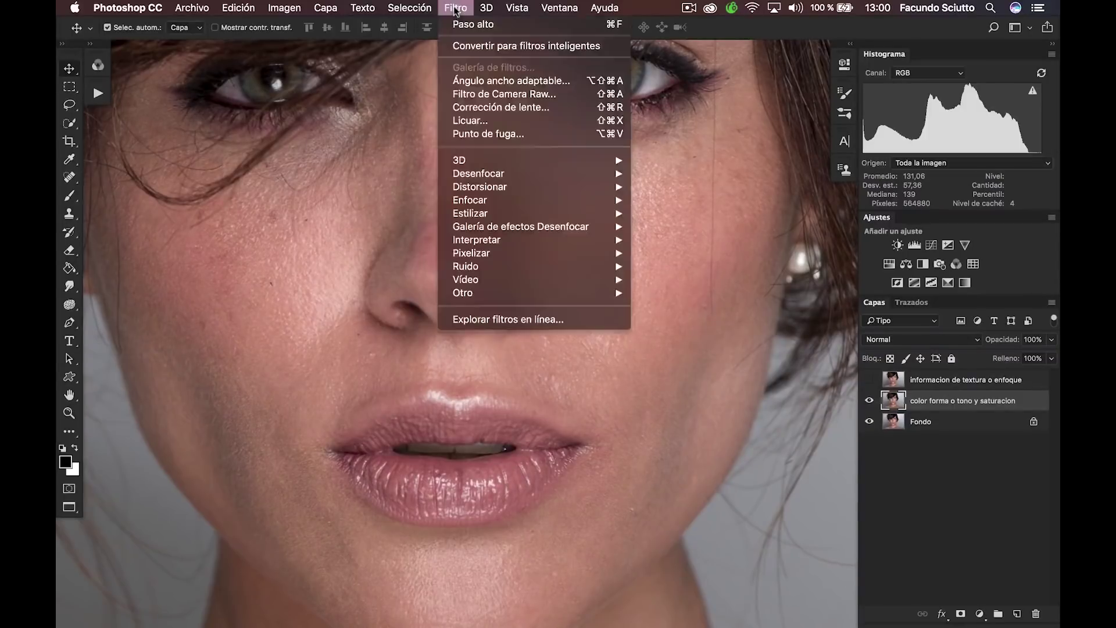
{"action": "mouse_move", "coordinate": [480, 174]}
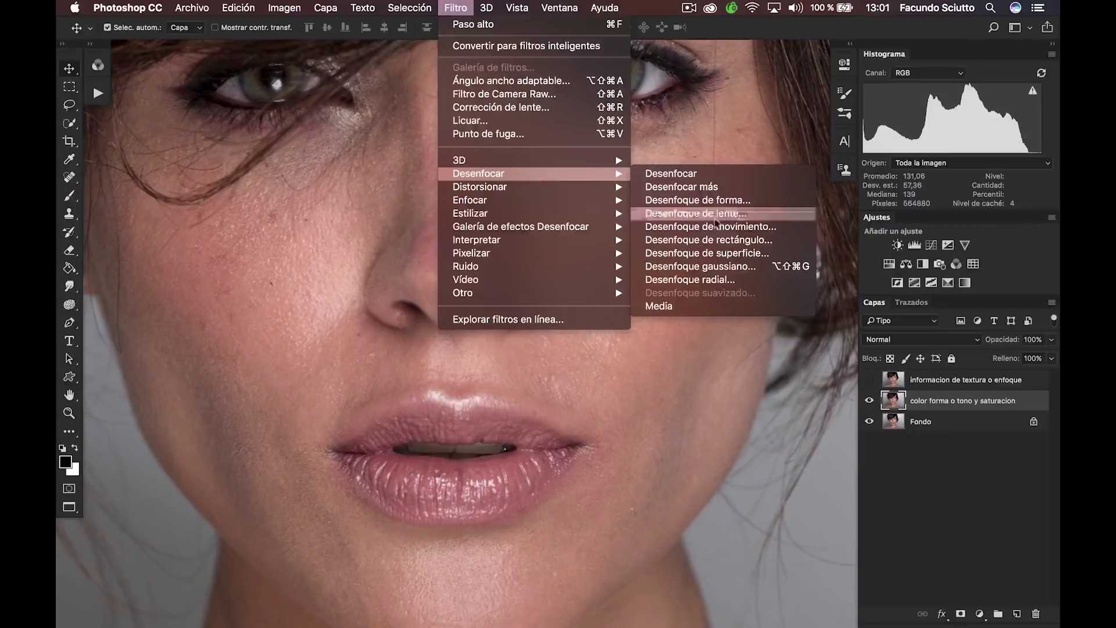
{"action": "left_click", "coordinate": [709, 263]}
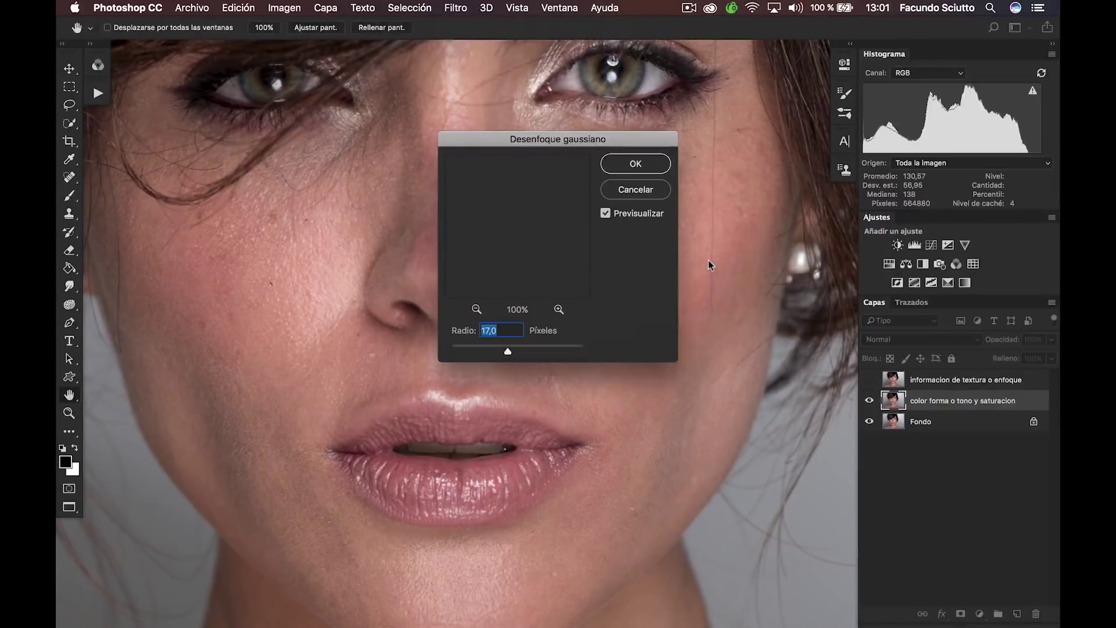
{"action": "left_click_drag", "start_coordinate": [572, 144], "coordinate": [313, 191]}
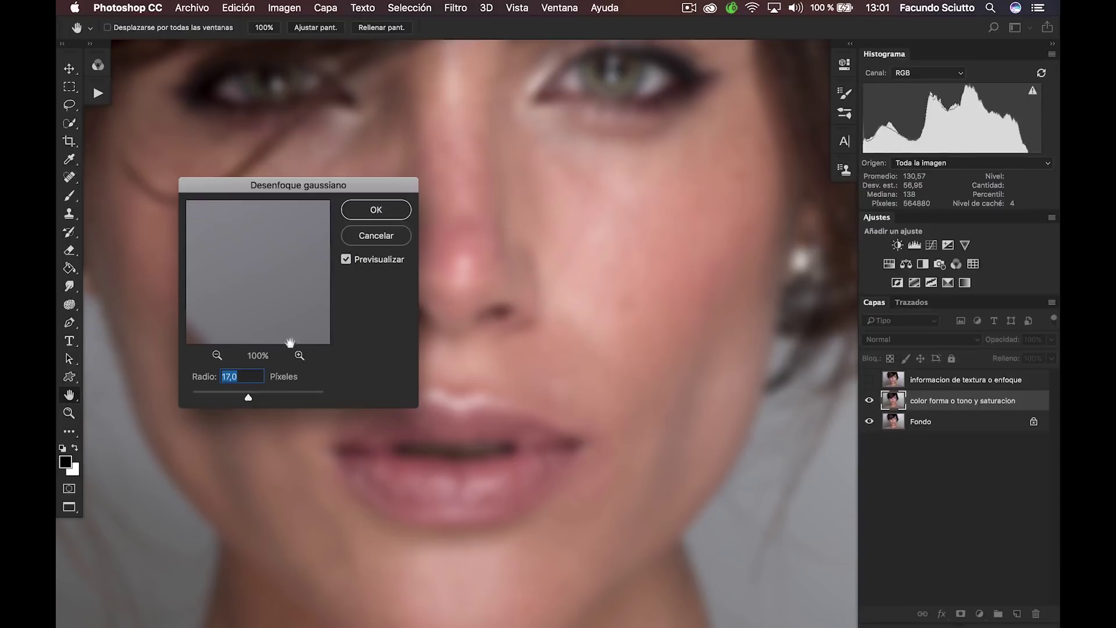
{"action": "left_click", "coordinate": [392, 214]}
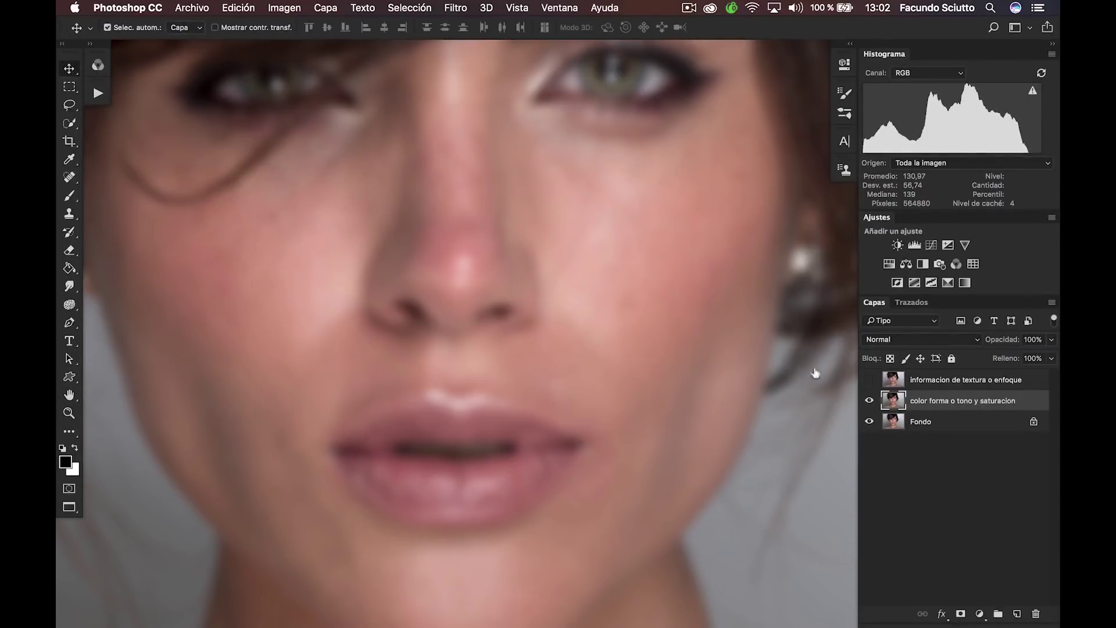
Examine the blurred portrait from a small overview to a facial close-up to compare how the blur reads at different sizes
{"action": "key", "text": "super+minus"}
{"action": "key", "text": "super+minus"}
{"action": "key", "text": "super+minus"}
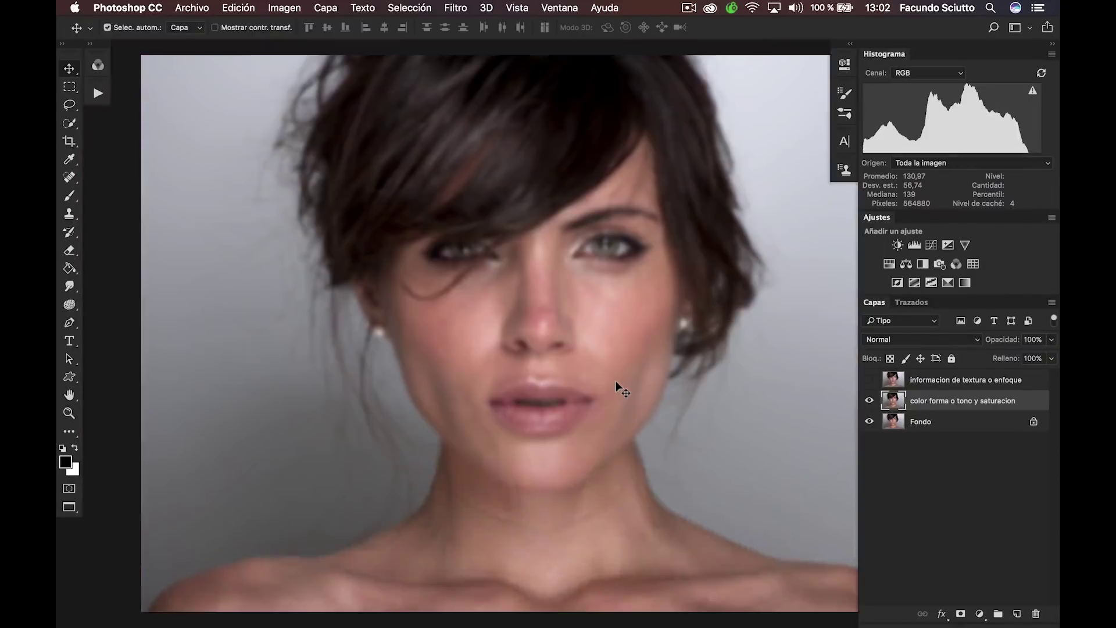
{"action": "key", "text": "super+minus"}
{"action": "key", "text": "super+minus"}
{"action": "key", "text": "super+minus"}
{"action": "key", "text": "super+minus"}
{"action": "key", "text": "super+minus"}
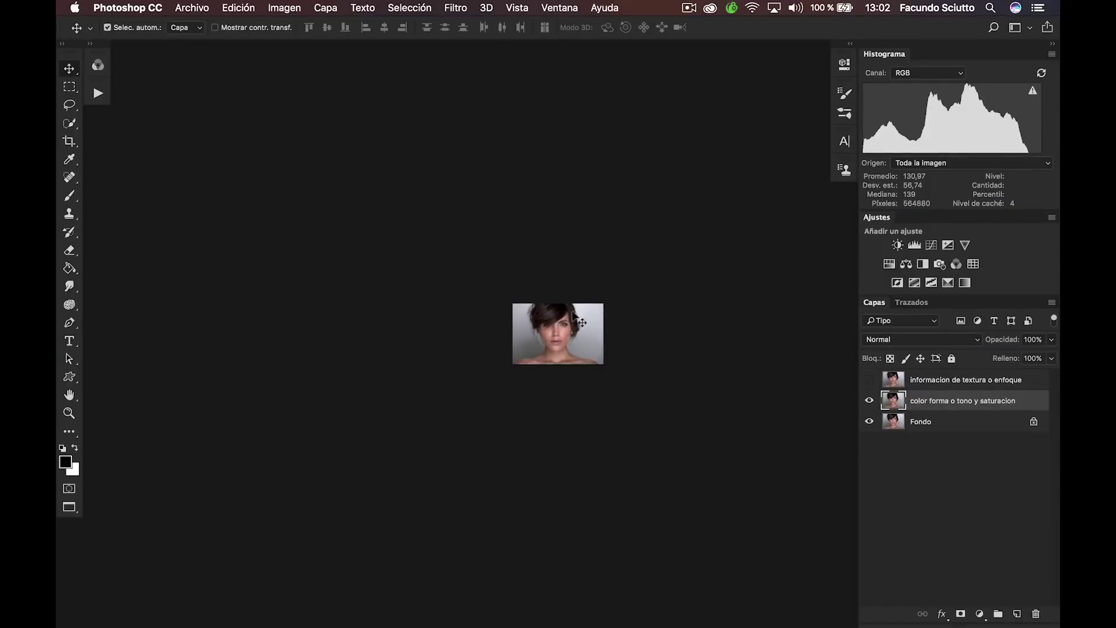
{"action": "key", "text": "super"}
{"action": "scroll", "coordinate": [570, 312], "scroll_direction": "up", "scroll_amount": 10}
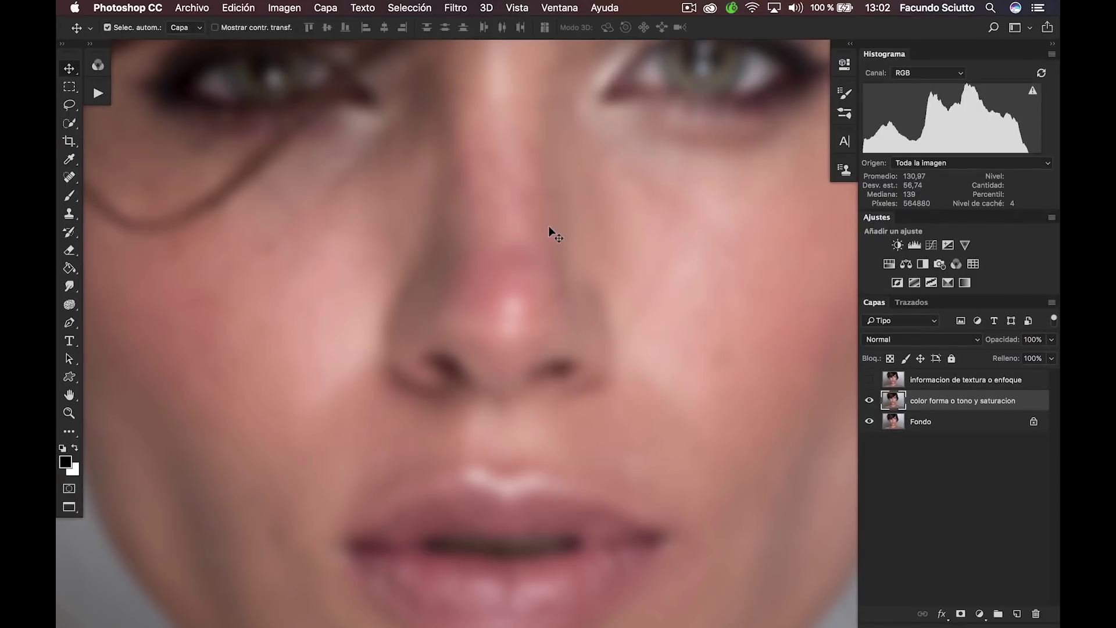
{"action": "scroll", "coordinate": [549, 226], "scroll_direction": "right", "scroll_amount": 4}
{"action": "scroll", "coordinate": [549, 225], "scroll_direction": "down", "scroll_amount": 3}
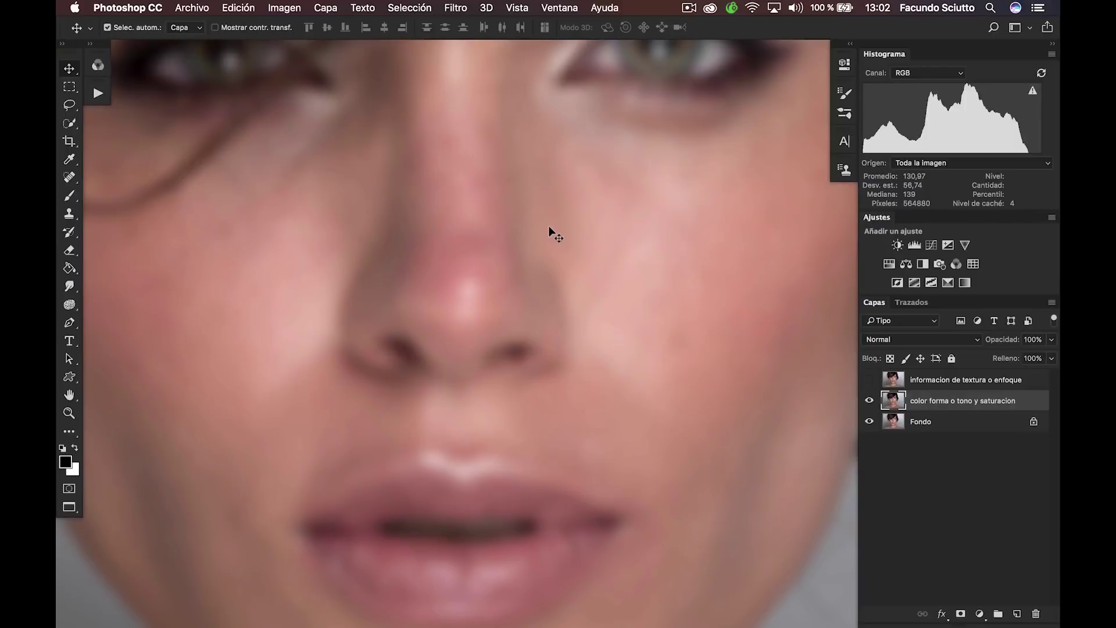
{"action": "key", "text": "super+0"}
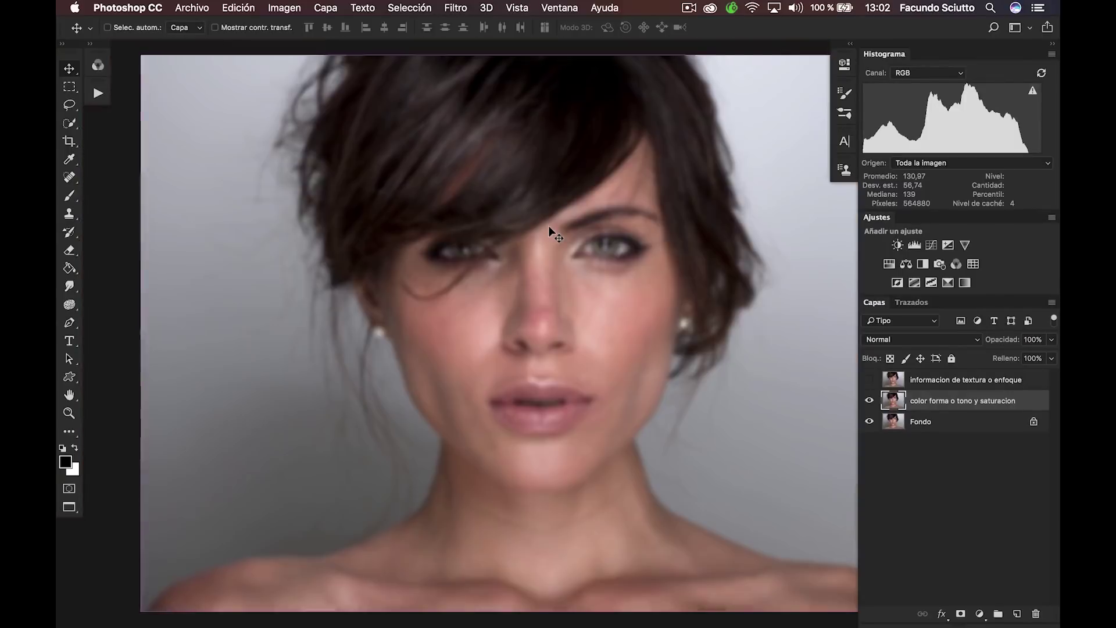
{"action": "scroll", "coordinate": [549, 226], "scroll_direction": "right", "scroll_amount": 3}
{"action": "scroll", "coordinate": [549, 230], "scroll_direction": "right", "scroll_amount": 2}
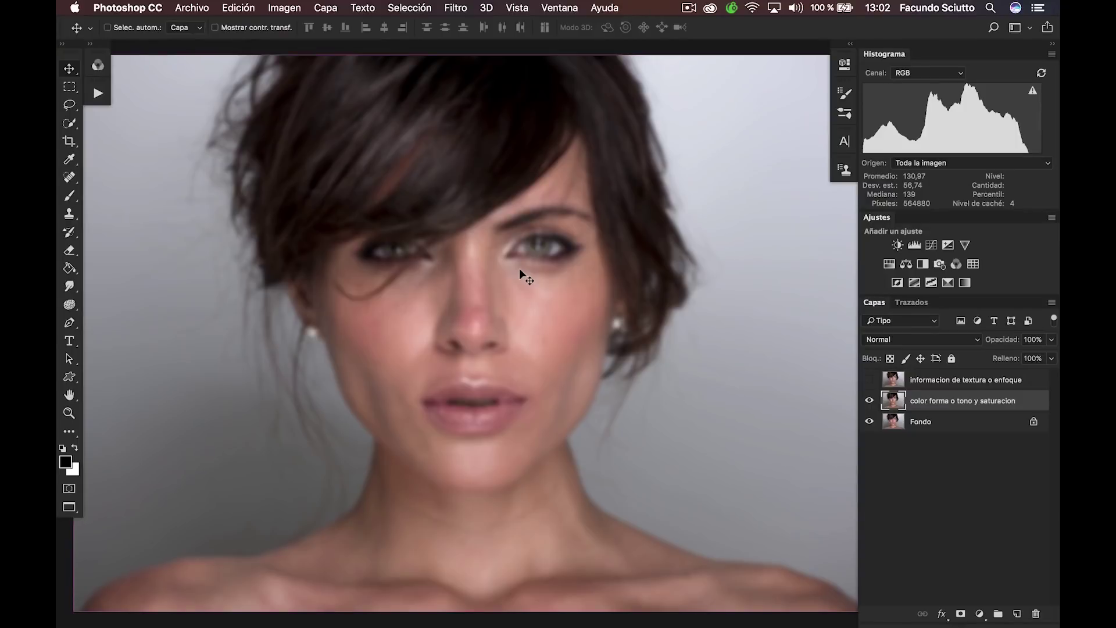
{"action": "key", "text": "super"}
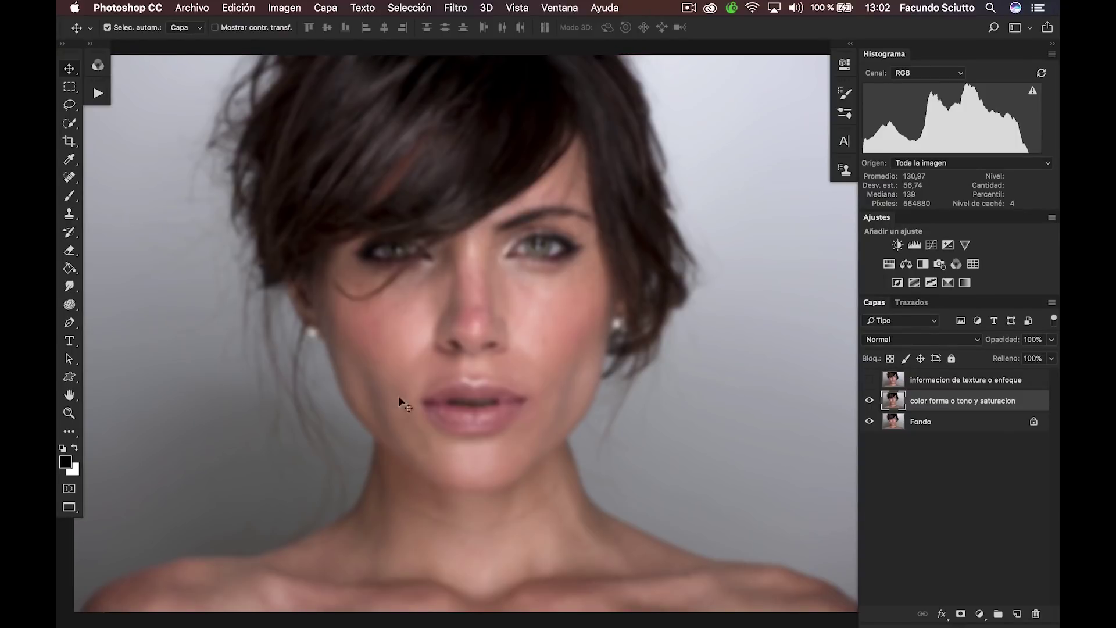
{"action": "scroll", "coordinate": [576, 323], "scroll_direction": "down", "scroll_amount": 5}
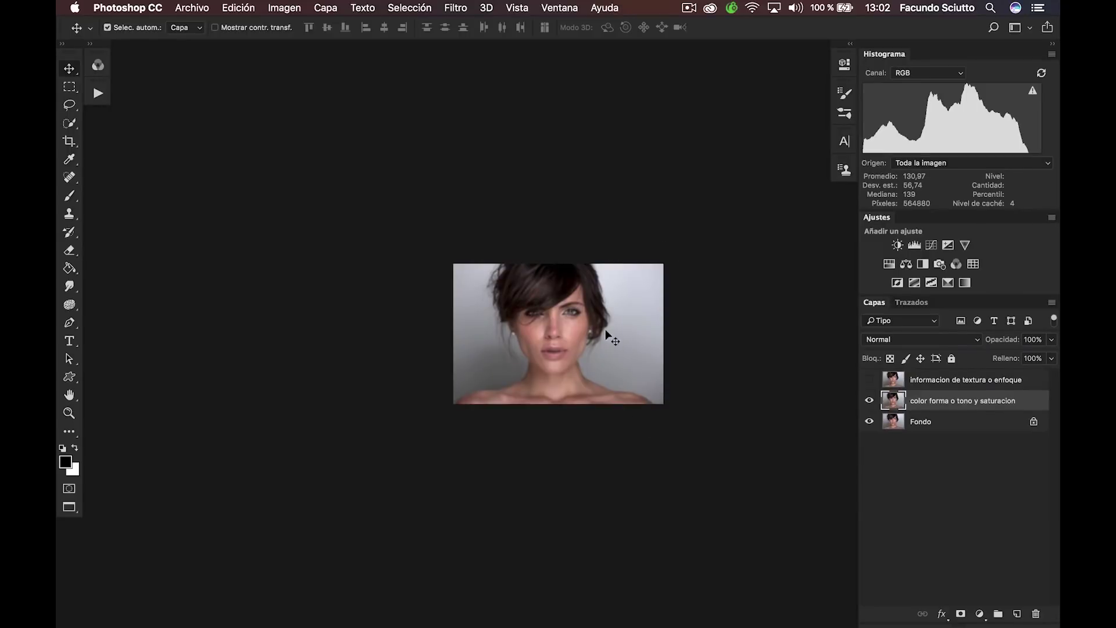
{"action": "scroll", "coordinate": [608, 332], "scroll_direction": "up", "scroll_amount": 3}
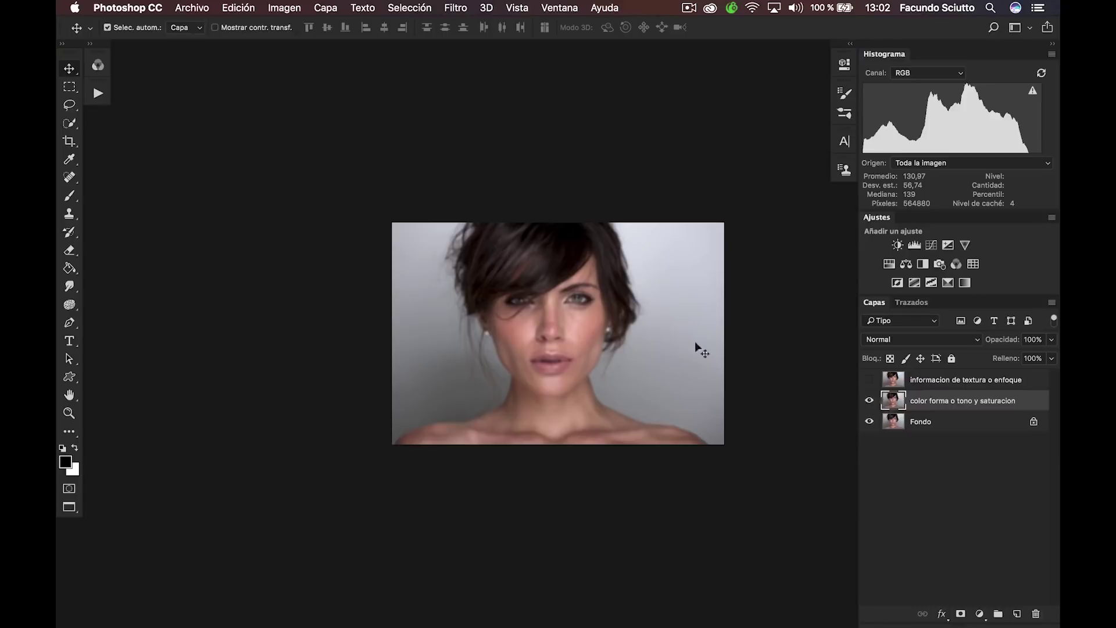
Rename the "color forma o tono y saturacion" layer as "color forma o tono y saturacion 17"
{"action": "key", "text": "super+minus"}
{"action": "key", "text": "super+minus"}
{"action": "key", "text": "super+minus"}
{"action": "key", "text": "super+minus"}
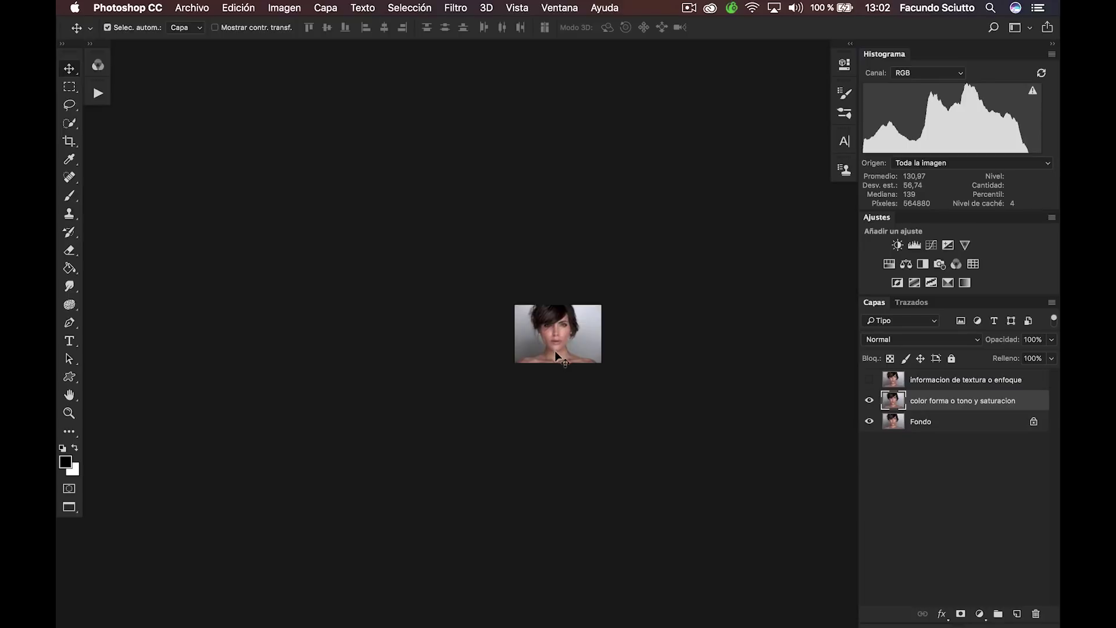
{"action": "key", "text": "super+0"}
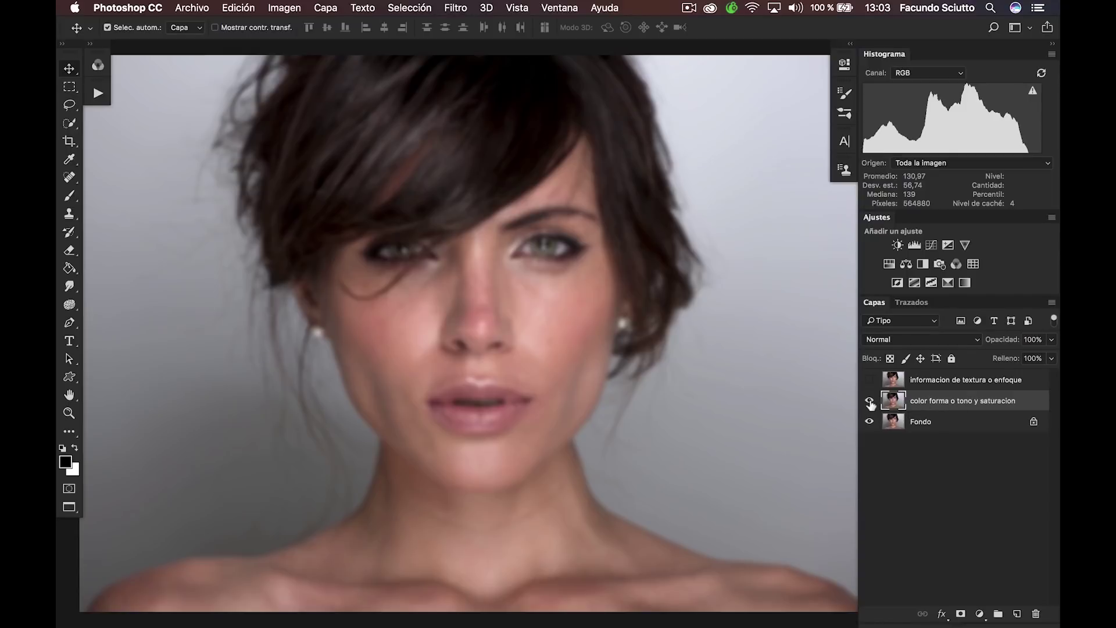
{"action": "double_click", "coordinate": [993, 400]}
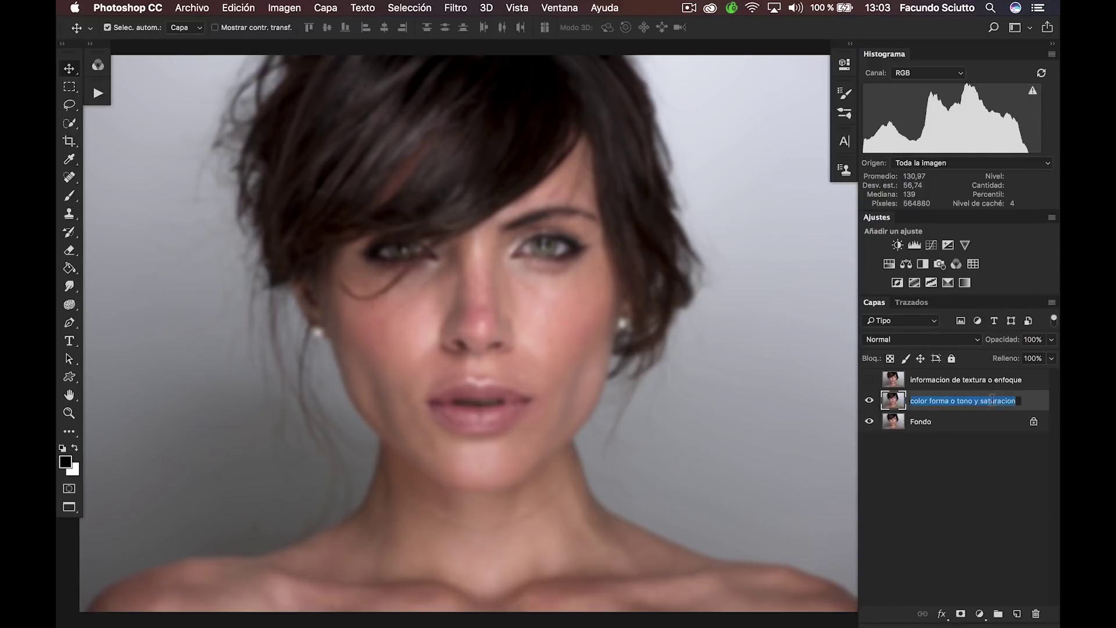
{"action": "key", "text": "Right"}
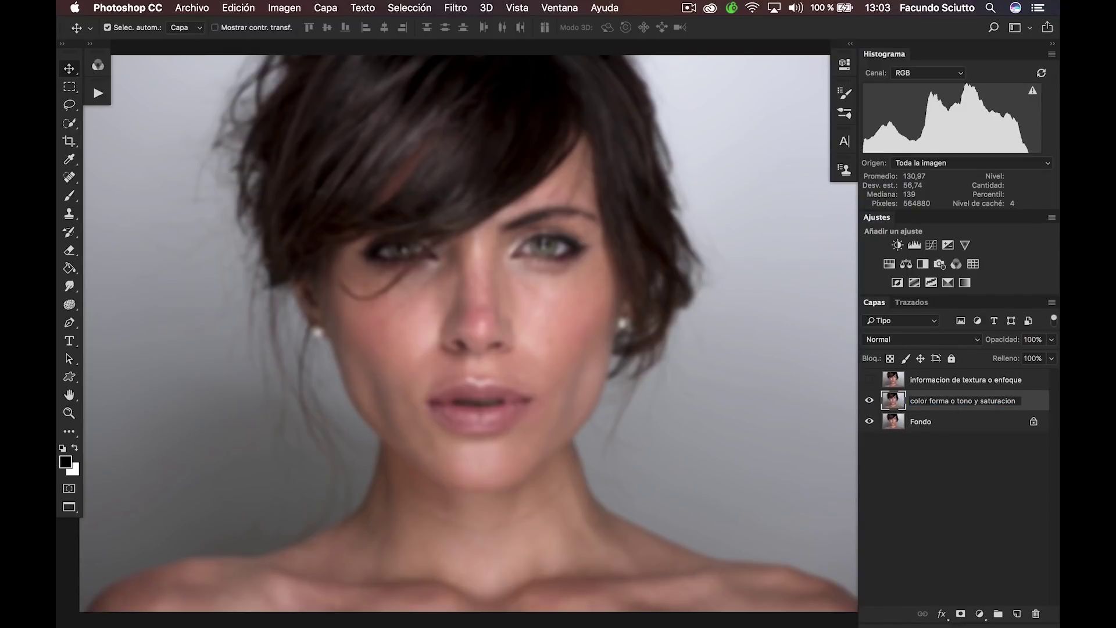
{"action": "key", "text": "Return"}
{"action": "scroll", "coordinate": [1041, 384], "scroll_direction": "left", "scroll_amount": 2}
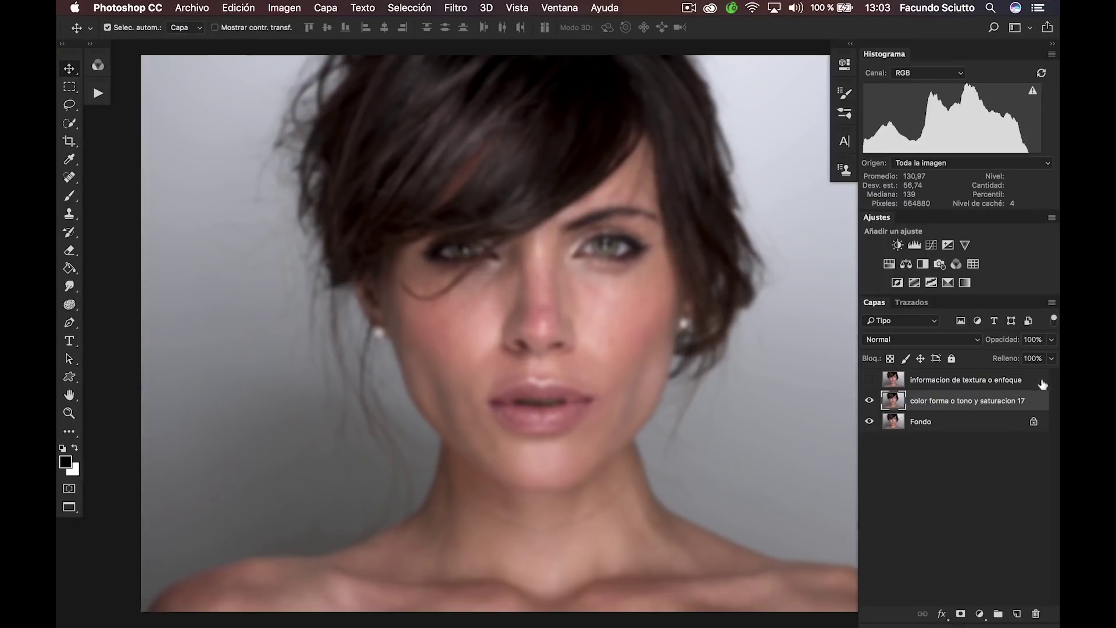
{"action": "scroll", "coordinate": [721, 361], "scroll_direction": "right", "scroll_amount": 4}
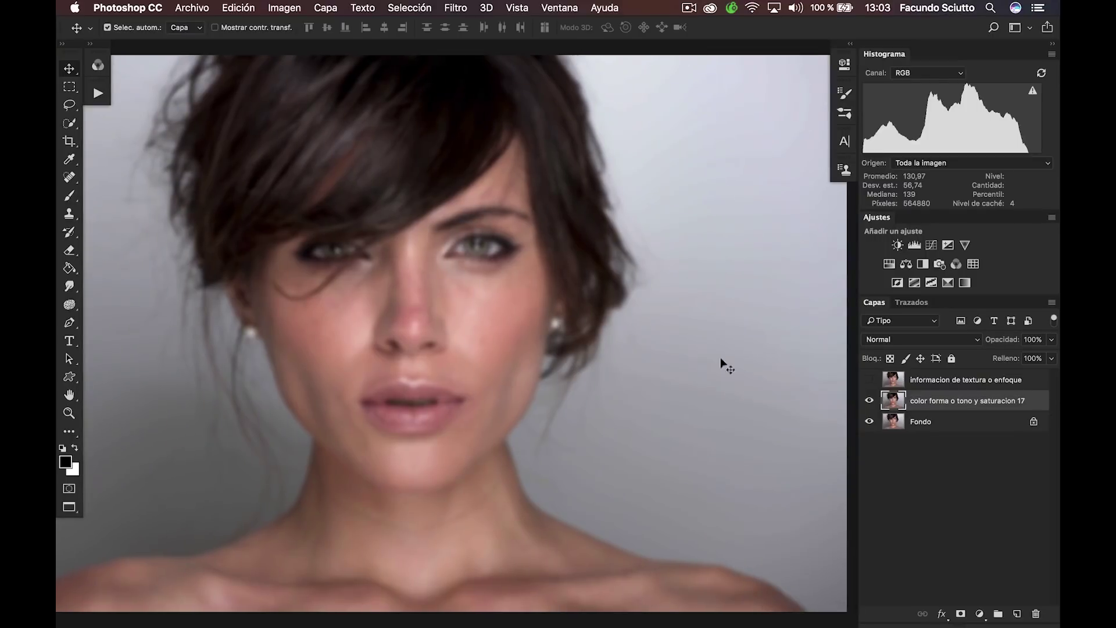
Hide the "color forma o tono y saturacion 17" layer and make "informacion de textura o enfoque" the active, visible layer
{"action": "left_click", "coordinate": [869, 401]}
{"action": "left_click", "coordinate": [967, 379]}
{"action": "scroll", "coordinate": [968, 379], "scroll_direction": "left", "scroll_amount": 4}
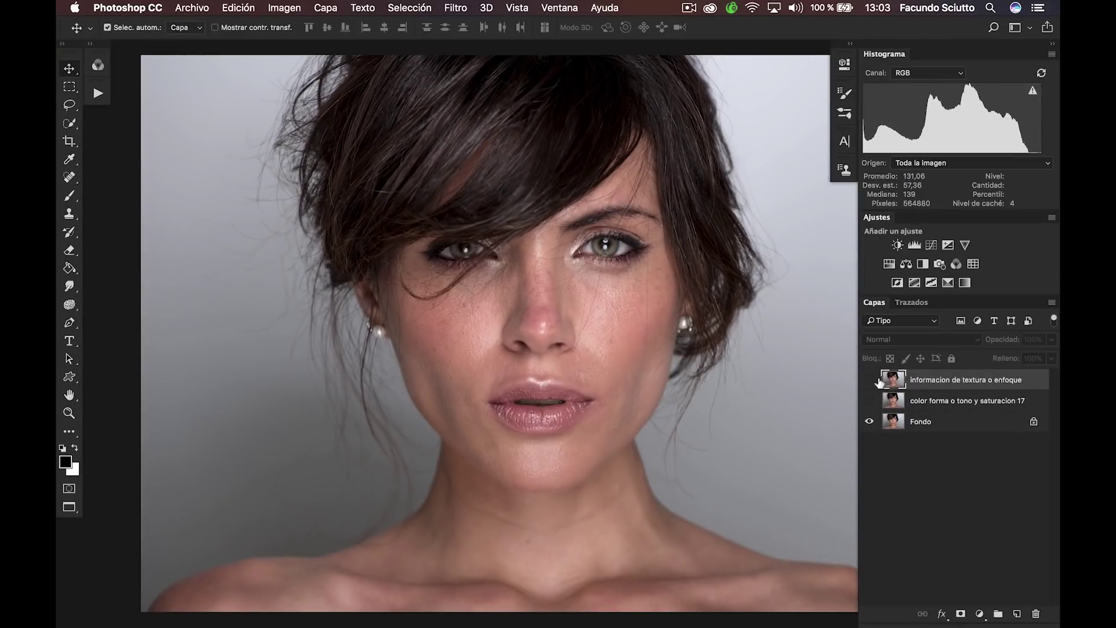
{"action": "left_click", "coordinate": [457, 8]}
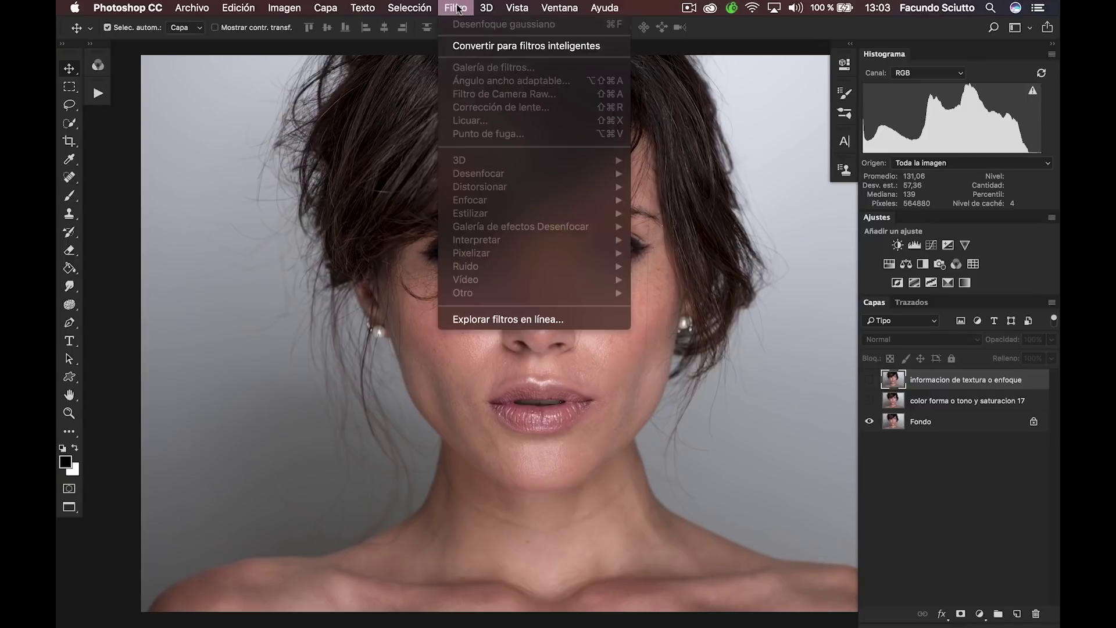
{"action": "left_click", "coordinate": [872, 385]}
{"action": "left_click", "coordinate": [870, 380]}
Try the Enfocar filter on the "informacion de textura o enfoque" layer and undo it
{"action": "left_click", "coordinate": [459, 8]}
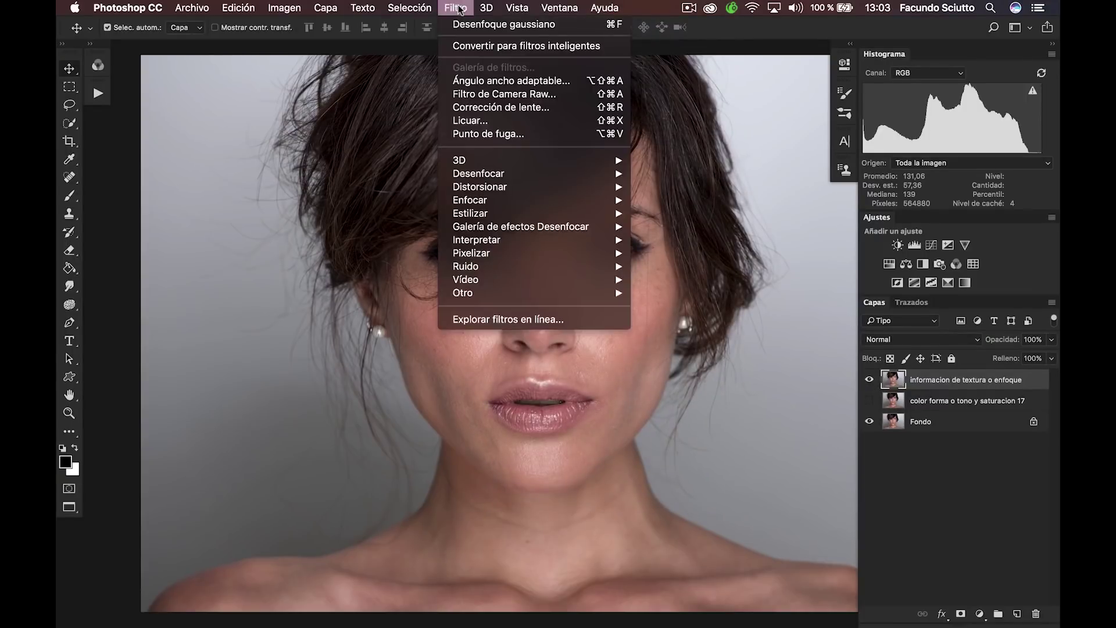
{"action": "mouse_move", "coordinate": [489, 200]}
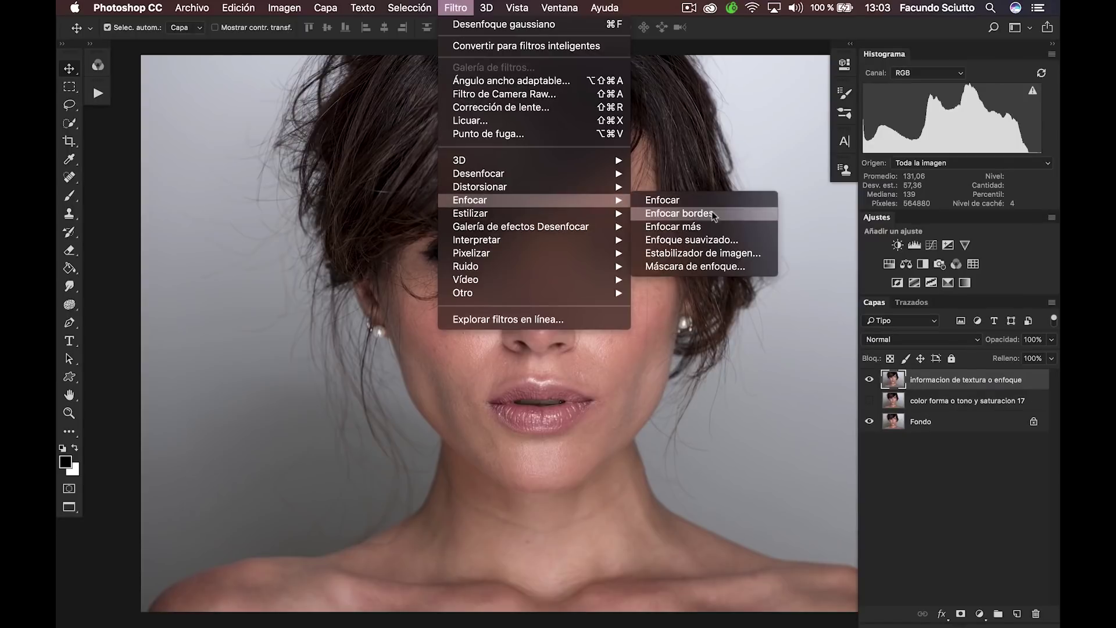
{"action": "left_click", "coordinate": [700, 200]}
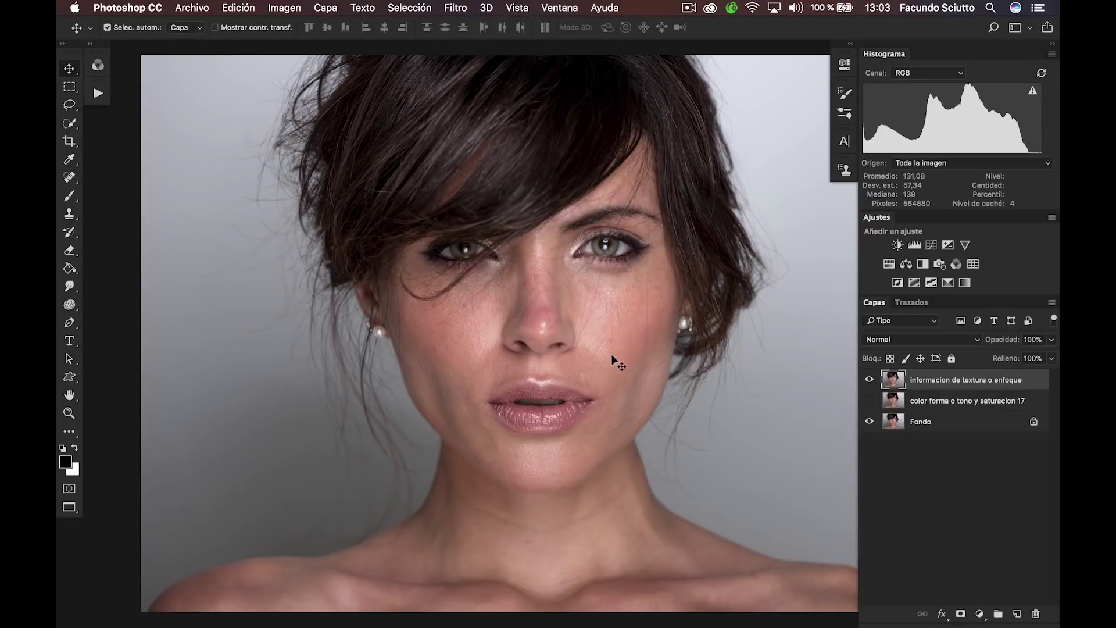
{"action": "key", "text": "super+f"}
Apply the Paso alto filter with a radius of 17 pixels to the "informacion de textura o enfoque" layer
{"action": "left_click", "coordinate": [456, 7]}
{"action": "mouse_move", "coordinate": [487, 203]}
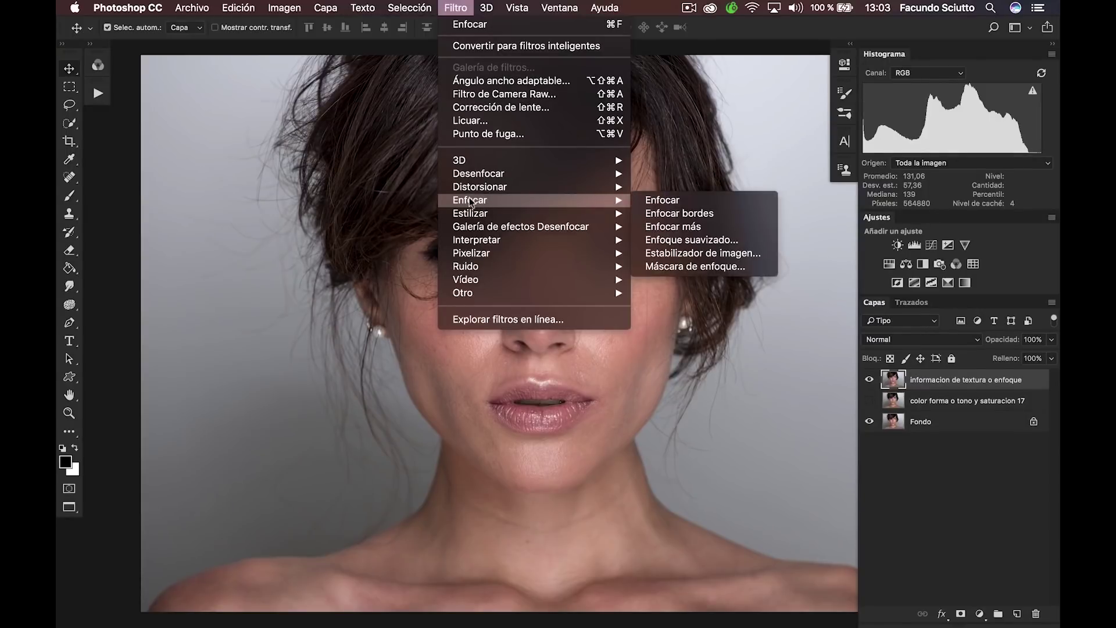
{"action": "mouse_move", "coordinate": [467, 269]}
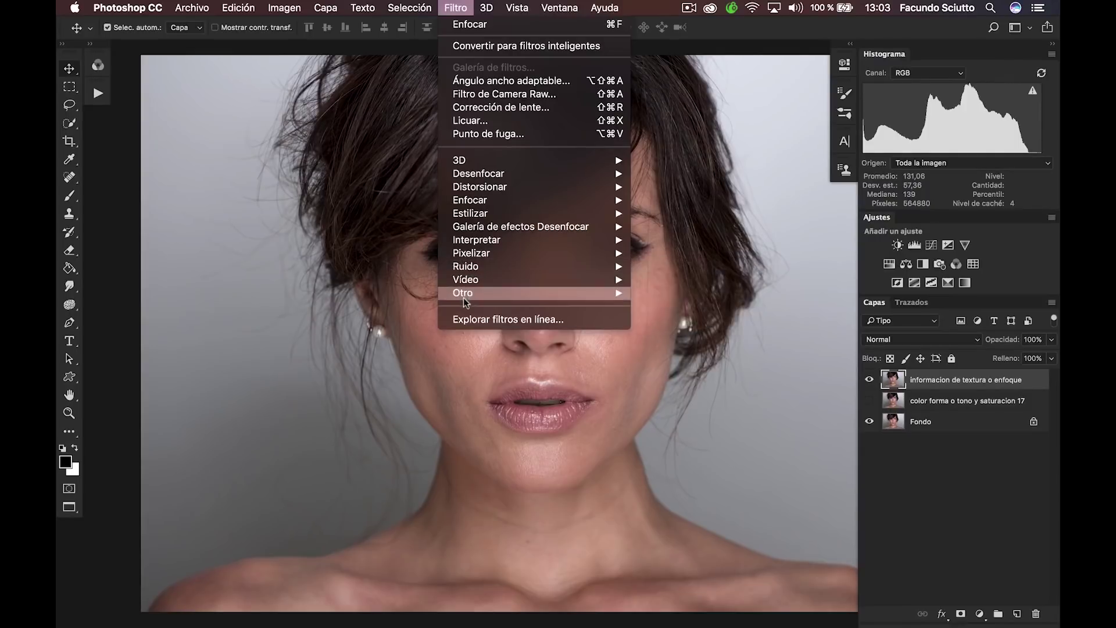
{"action": "mouse_move", "coordinate": [468, 294]}
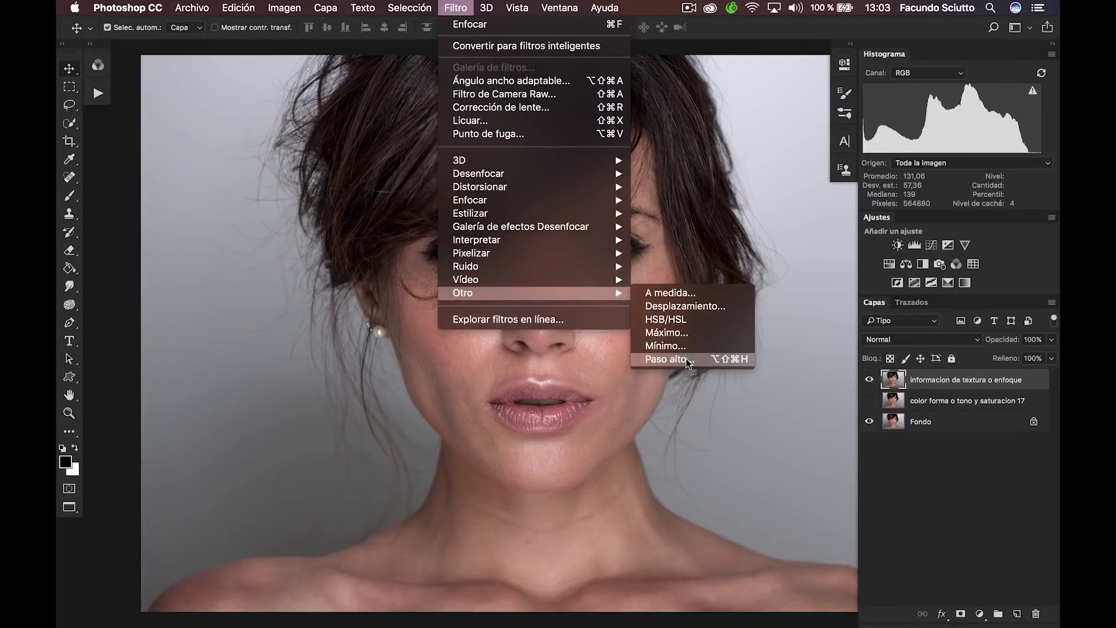
{"action": "left_click", "coordinate": [667, 359]}
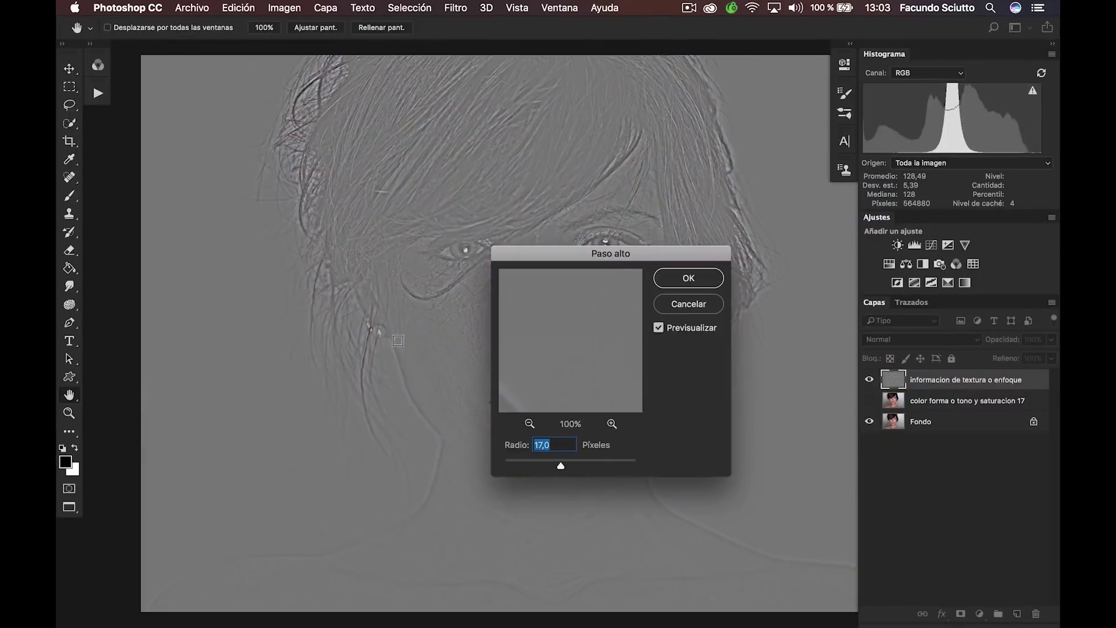
{"action": "scroll", "coordinate": [398, 340], "scroll_direction": "right", "scroll_amount": 3}
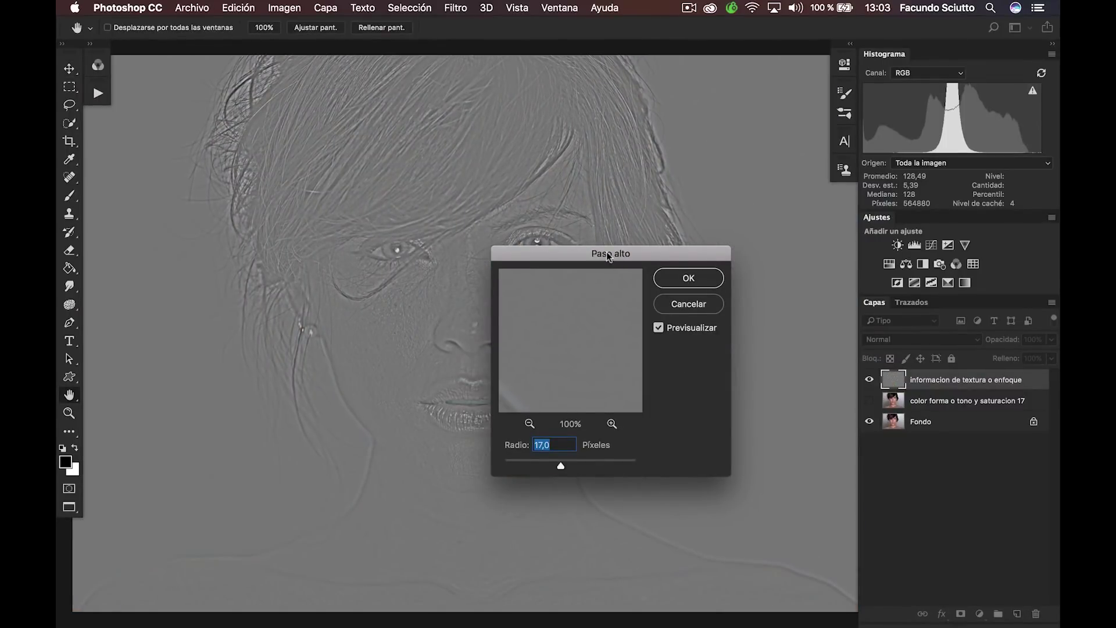
{"action": "left_click_drag", "start_coordinate": [593, 254], "coordinate": [741, 198]}
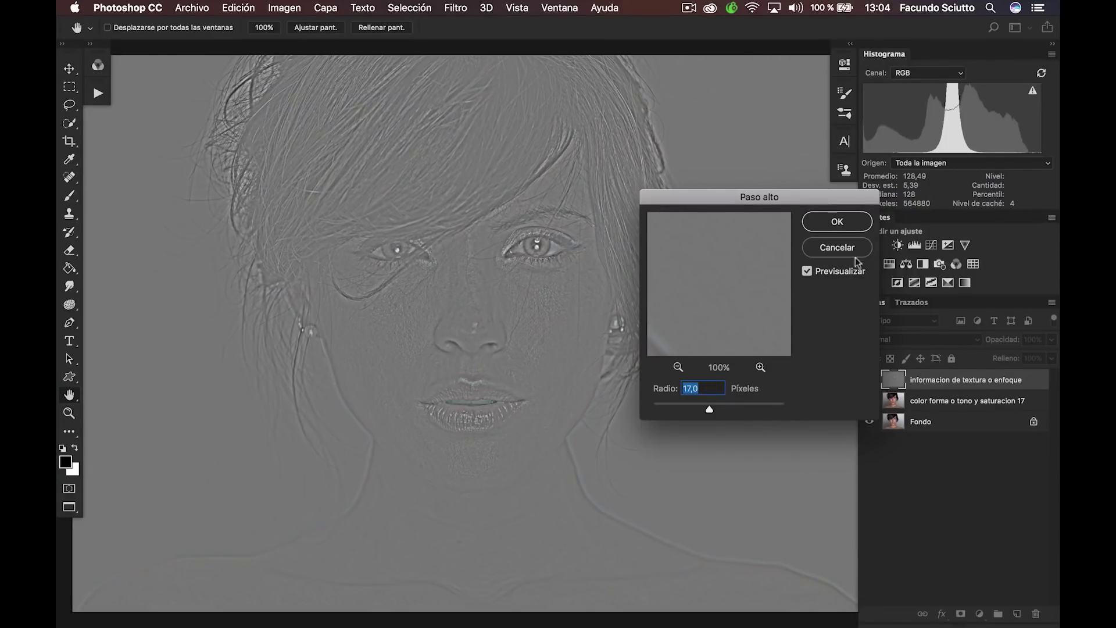
{"action": "left_click_drag", "start_coordinate": [777, 201], "coordinate": [732, 187]}
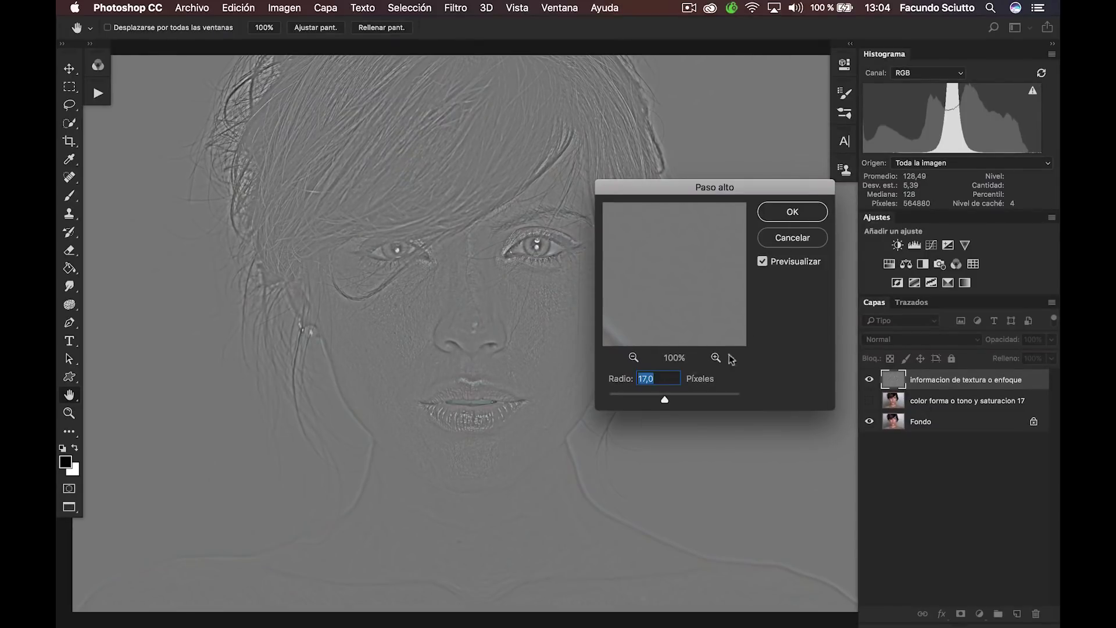
{"action": "left_click", "coordinate": [793, 213]}
Hide the texture layer and show "color forma o tono y saturacion 17" to view the blurred color and tone information alone
{"action": "left_click", "coordinate": [871, 385]}
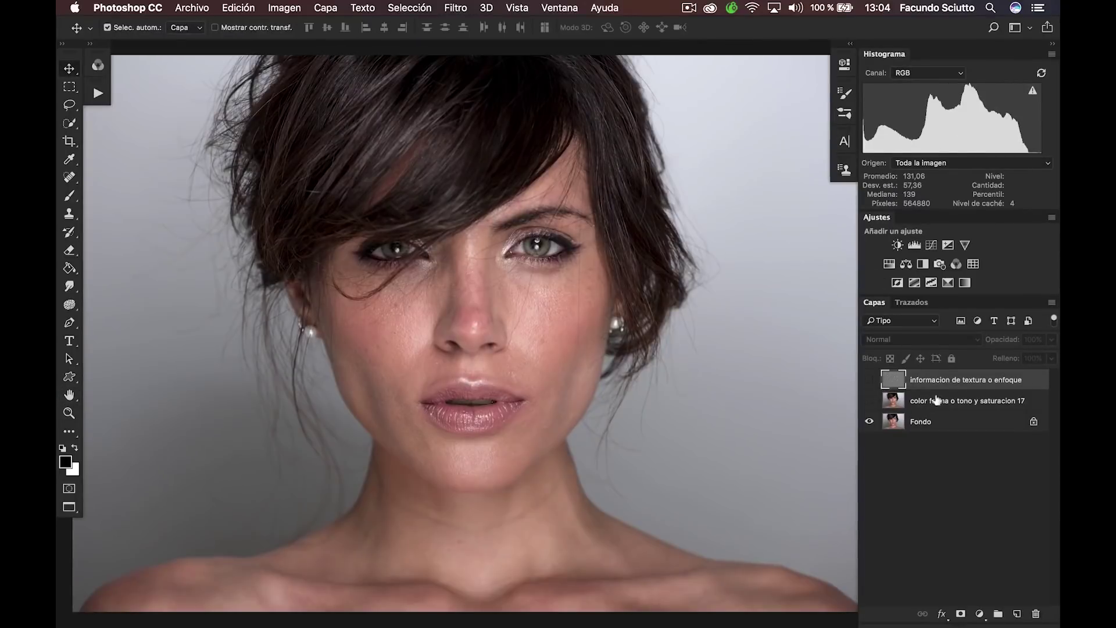
{"action": "left_click", "coordinate": [894, 401]}
{"action": "left_click", "coordinate": [869, 401]}
{"action": "scroll", "coordinate": [656, 364], "scroll_direction": "right", "scroll_amount": 5}
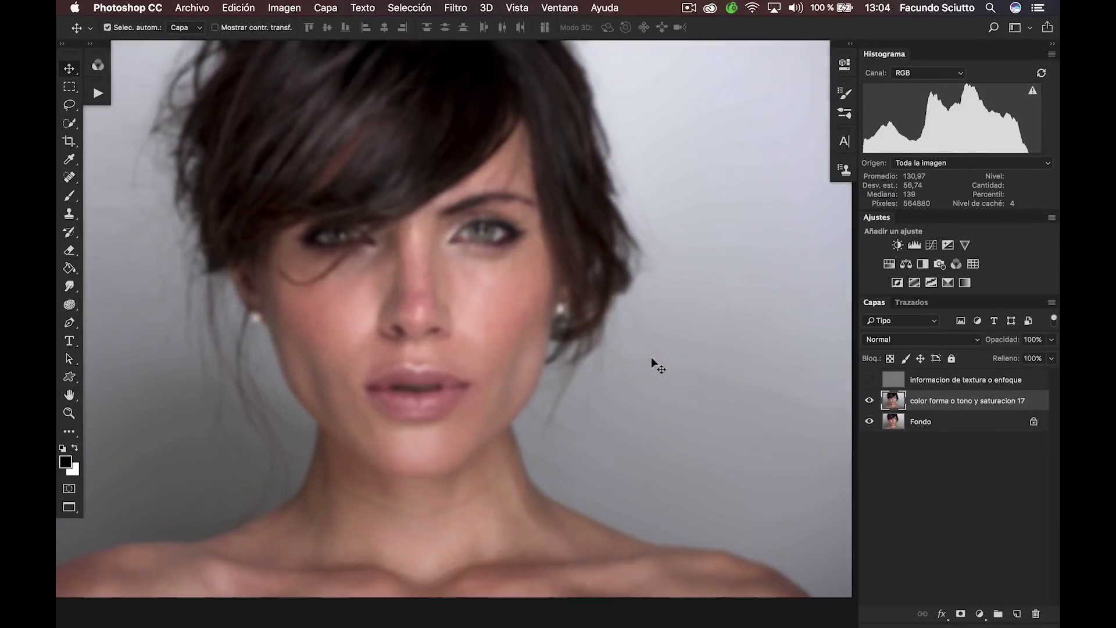
{"action": "scroll", "coordinate": [651, 357], "scroll_direction": "up", "scroll_amount": 2}
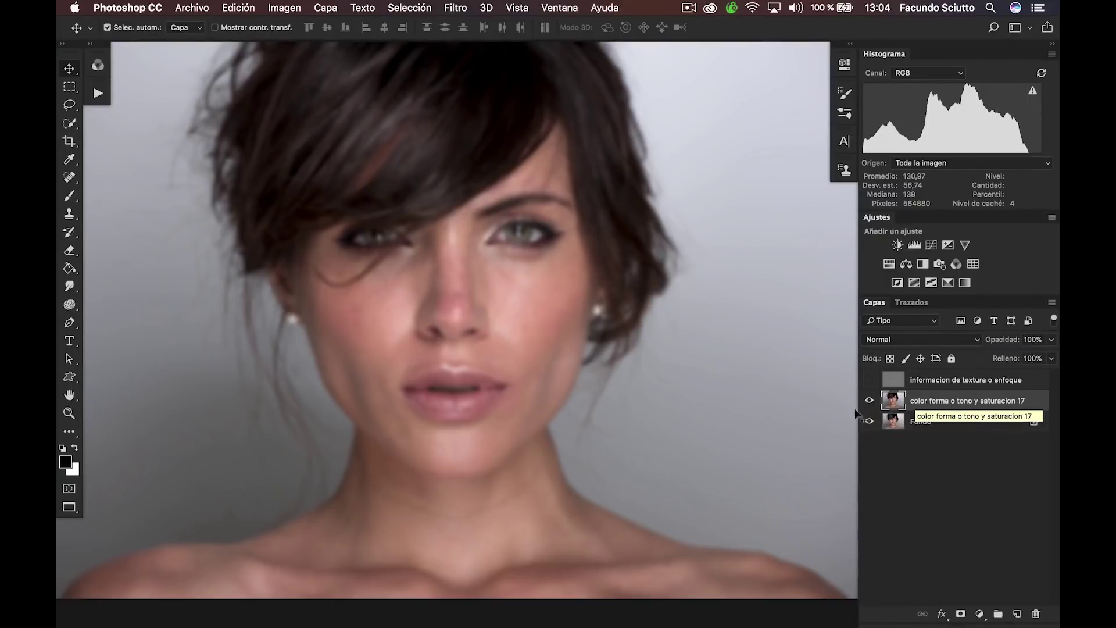
Select the texture layer and compare the original Fondo image with the high-pass texture, keeping the blurred color layer hidden
{"action": "left_click", "coordinate": [972, 384]}
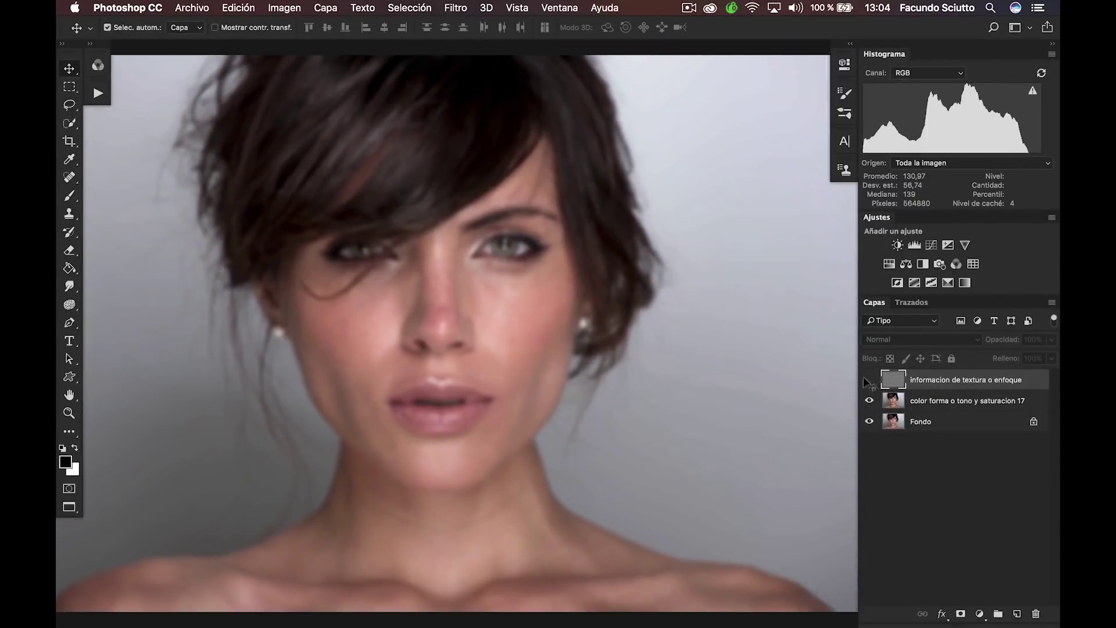
{"action": "left_click", "coordinate": [869, 401]}
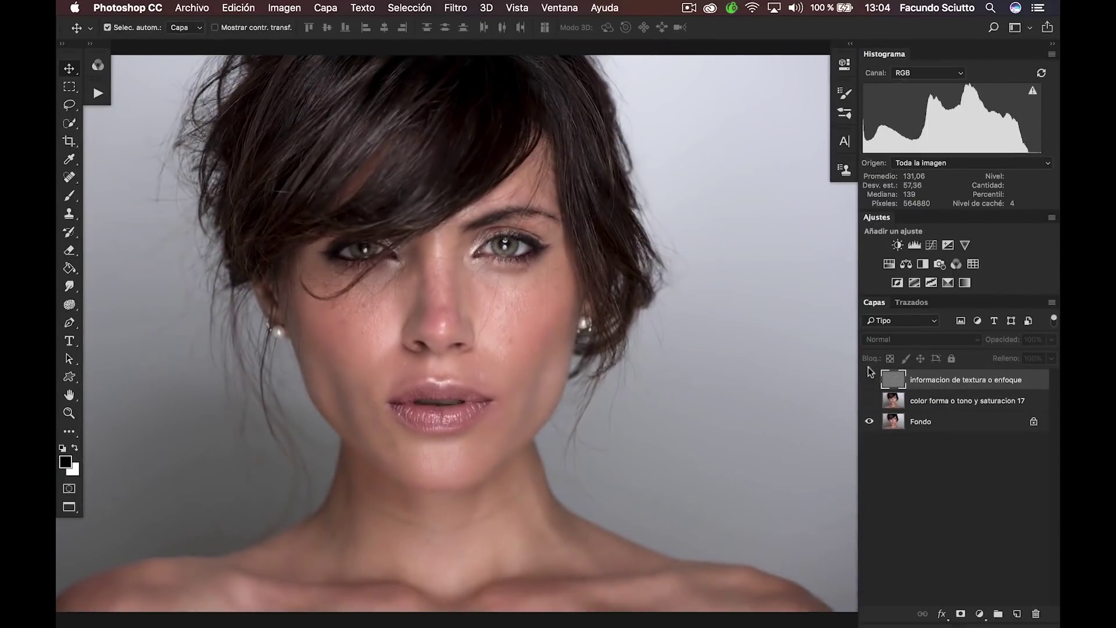
{"action": "left_click", "coordinate": [869, 380]}
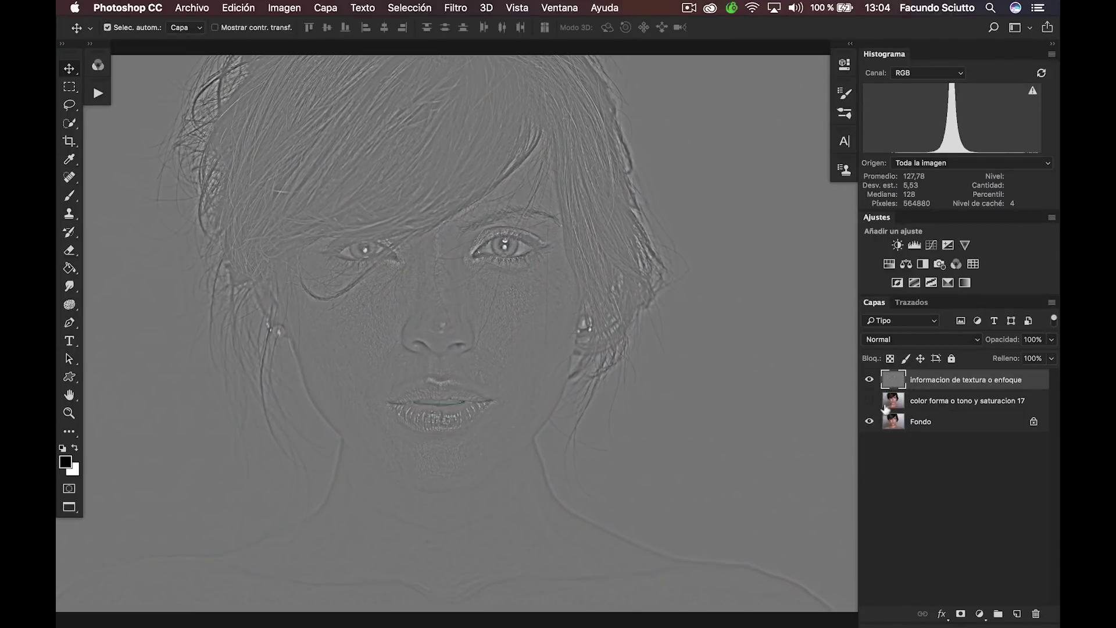
{"action": "left_click", "coordinate": [869, 379]}
Show both separation layers and set the blend mode of "informacion de textura o enfoque" to Luz lineal
{"action": "left_click", "coordinate": [870, 400]}
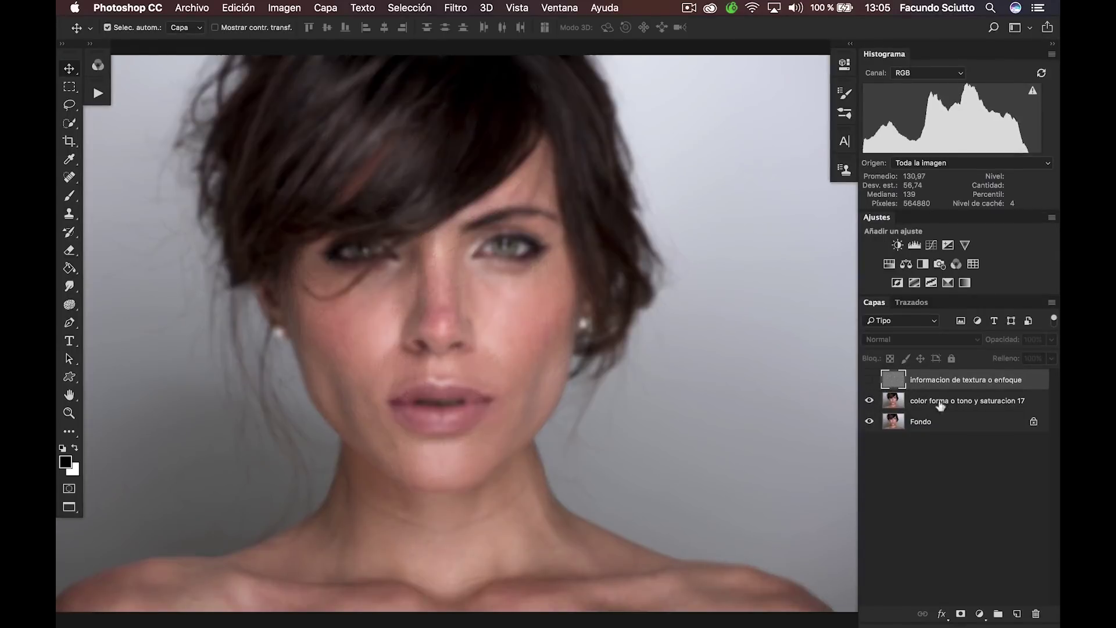
{"action": "left_click", "coordinate": [869, 380]}
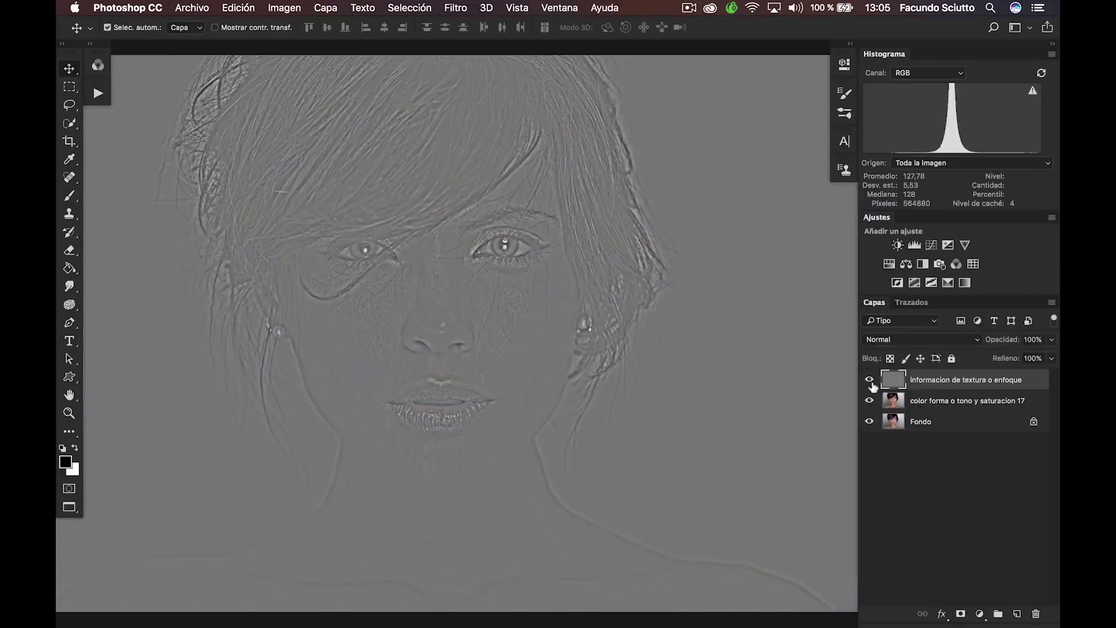
{"action": "left_click", "coordinate": [915, 343]}
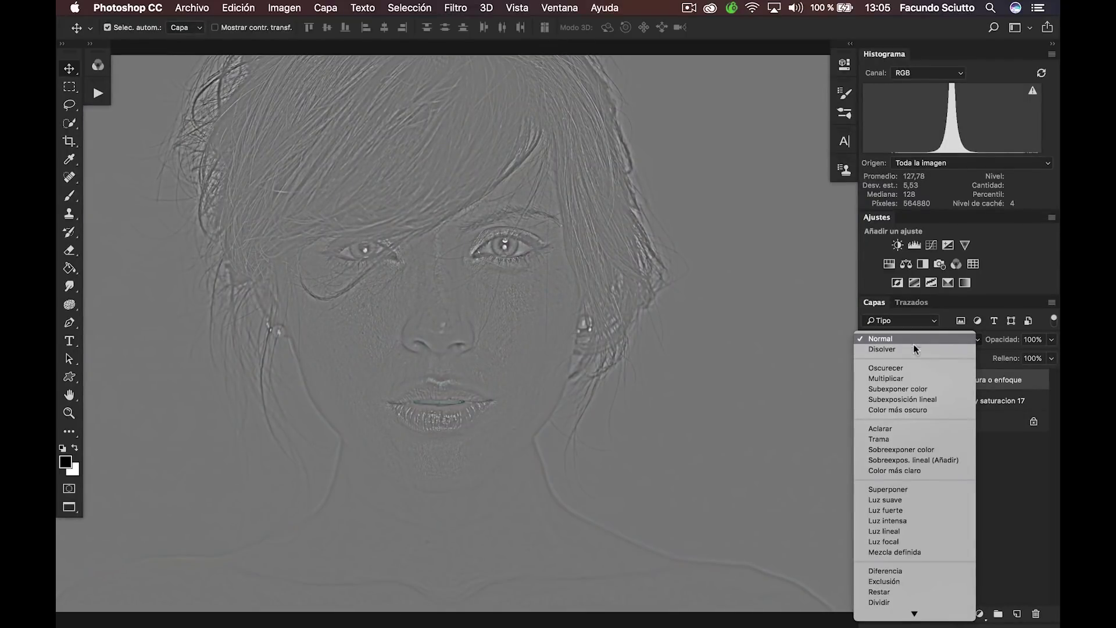
{"action": "left_click", "coordinate": [891, 493]}
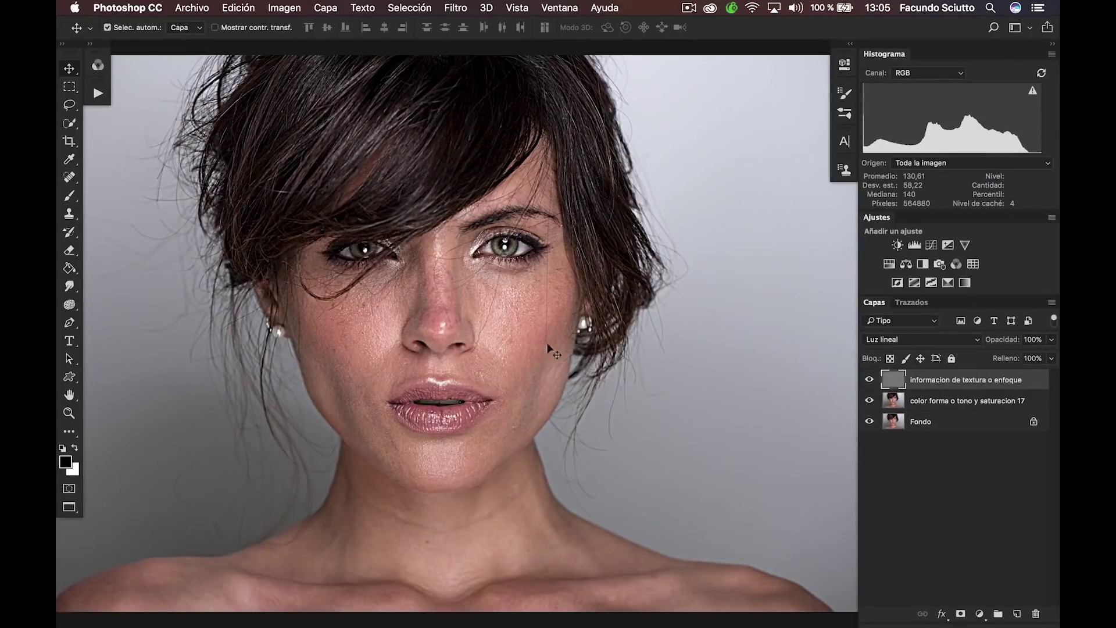
Inspect the Luz lineal result across the portrait, toggling the texture layer's visibility and checking the color layer beneath it
{"action": "left_click_drag", "start_coordinate": [537, 344], "coordinate": [557, 344]}
{"action": "scroll", "coordinate": [557, 347], "scroll_direction": "down", "scroll_amount": 5}
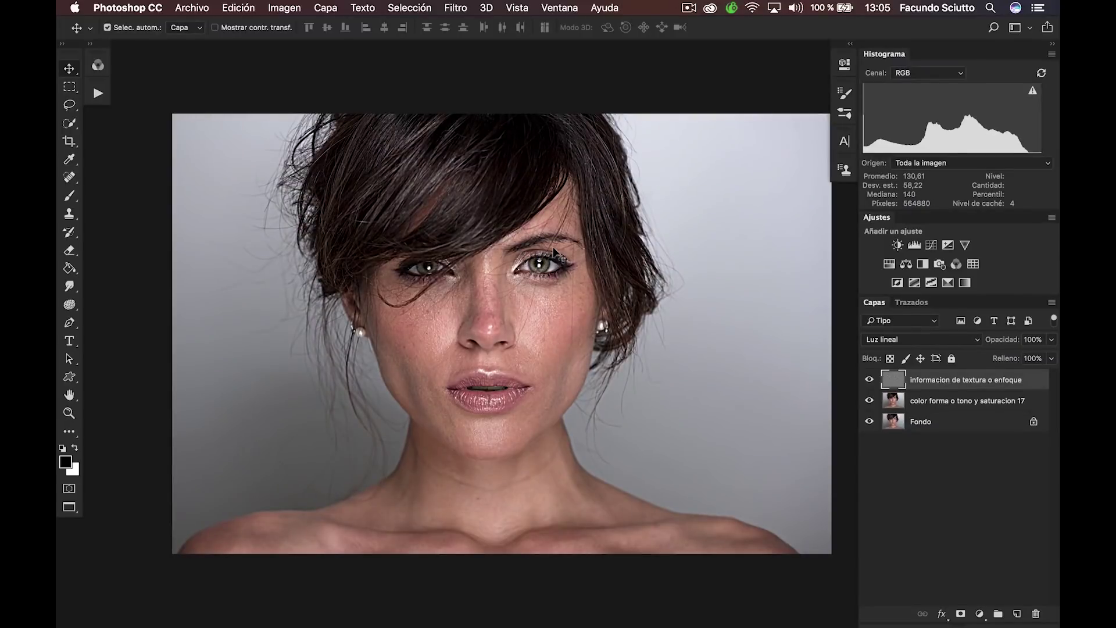
{"action": "scroll", "coordinate": [554, 249], "scroll_direction": "up", "scroll_amount": 3}
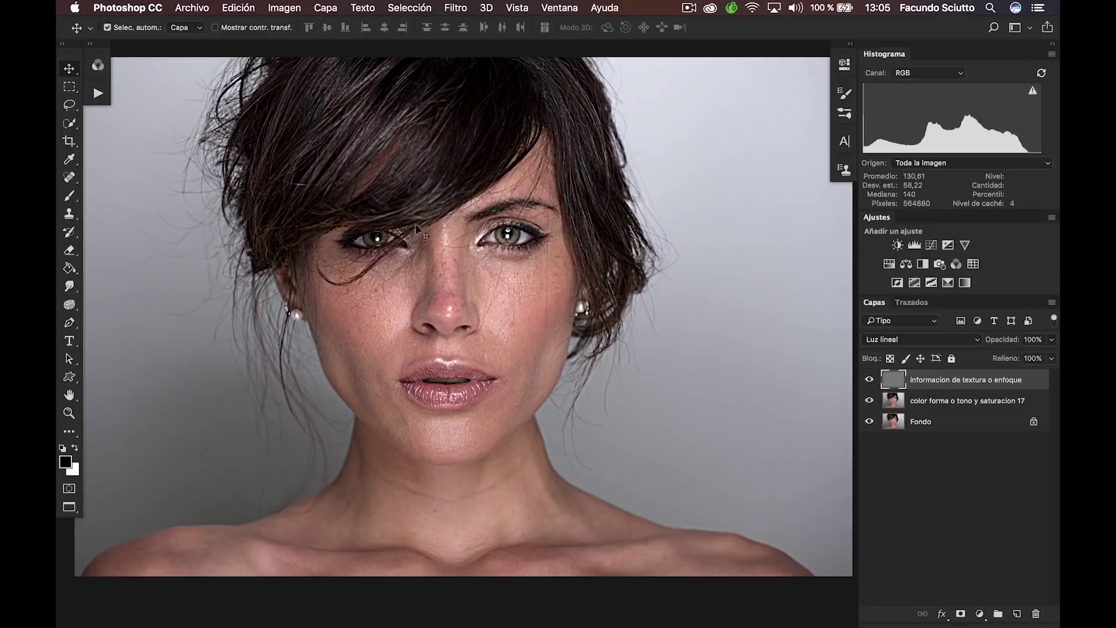
{"action": "mouse_move", "coordinate": [869, 380]}
{"action": "left_mouse_down"}
{"action": "mouse_move", "coordinate": [872, 407]}
{"action": "mouse_move", "coordinate": [870, 382]}
{"action": "left_mouse_up"}
{"action": "left_click", "coordinate": [893, 400]}
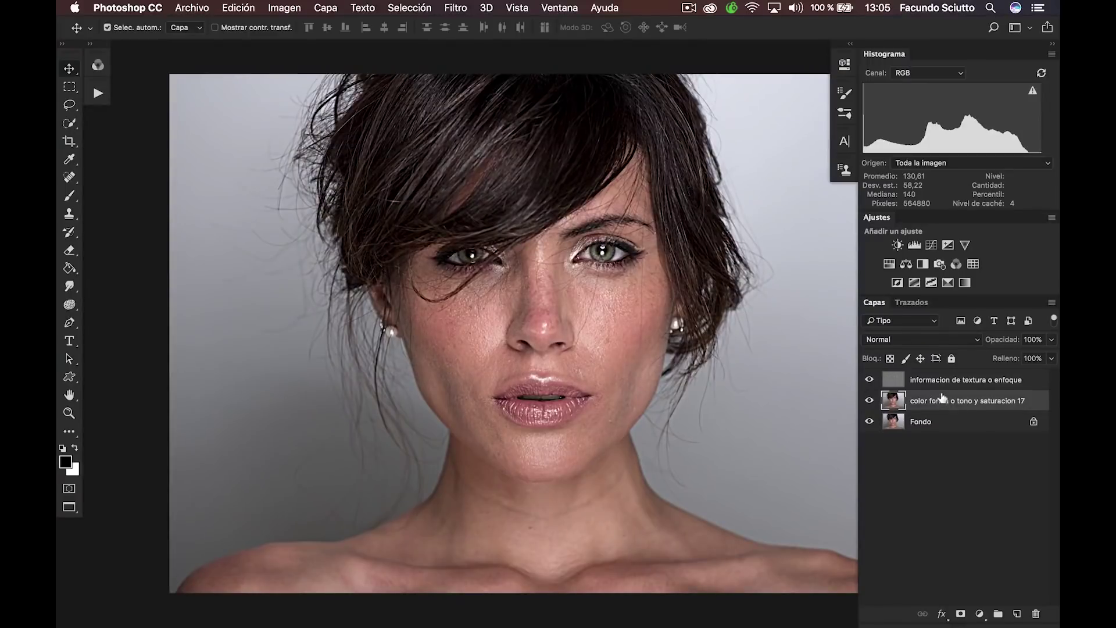
Try Brillo/contraste on the texture layer with Contraste -50 and Usar heredado enabled, and undo the adjustment
{"action": "left_click", "coordinate": [894, 382]}
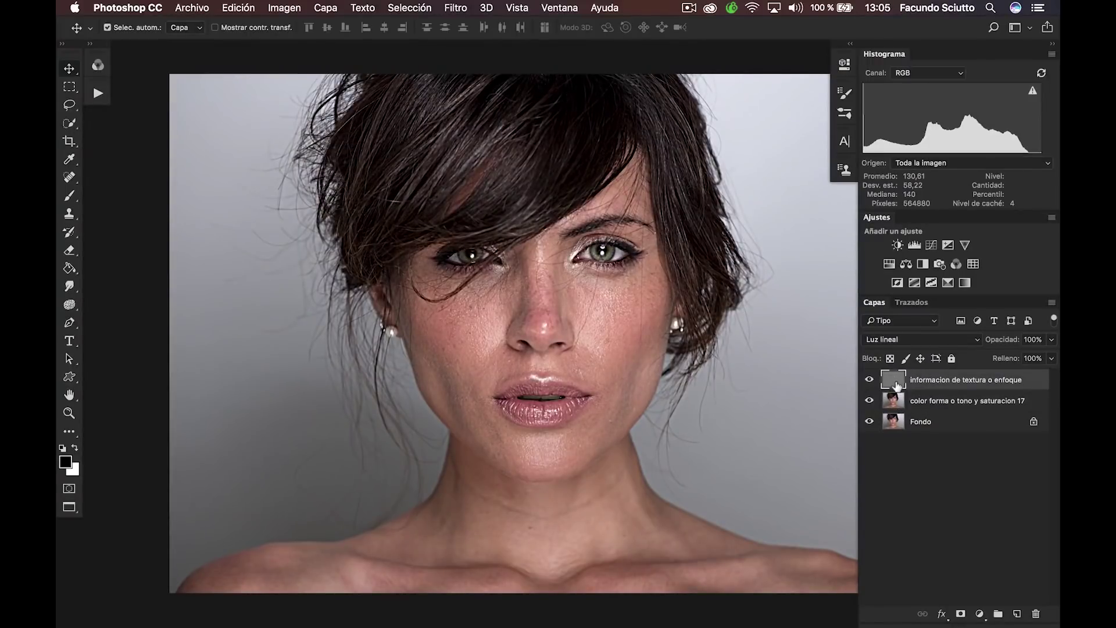
{"action": "left_click", "coordinate": [279, 9]}
{"action": "mouse_move", "coordinate": [292, 46]}
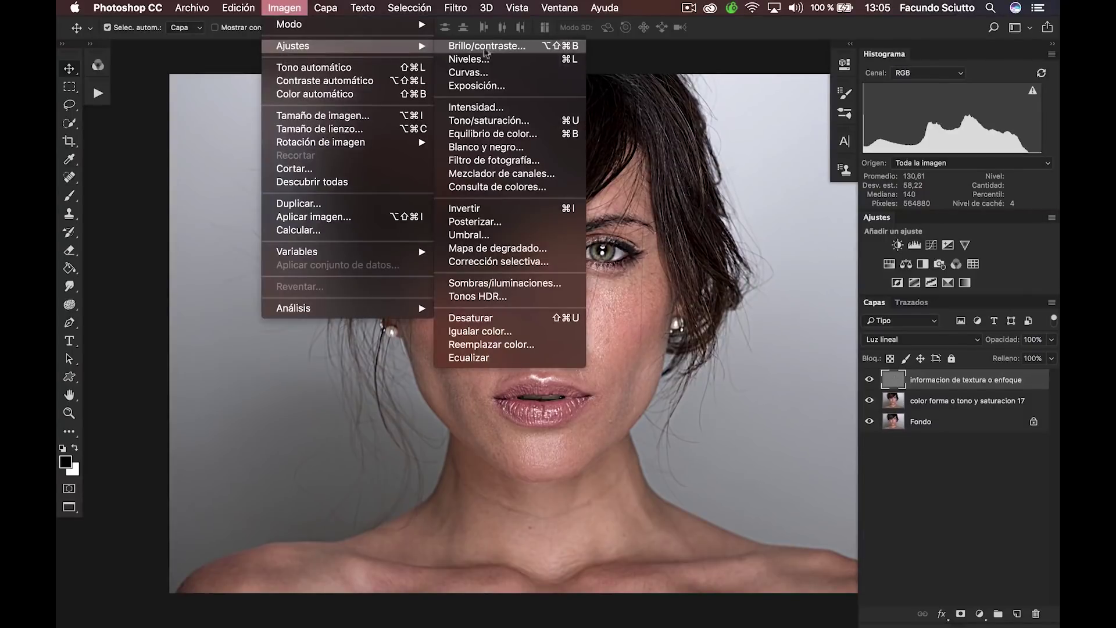
{"action": "left_click", "coordinate": [501, 50]}
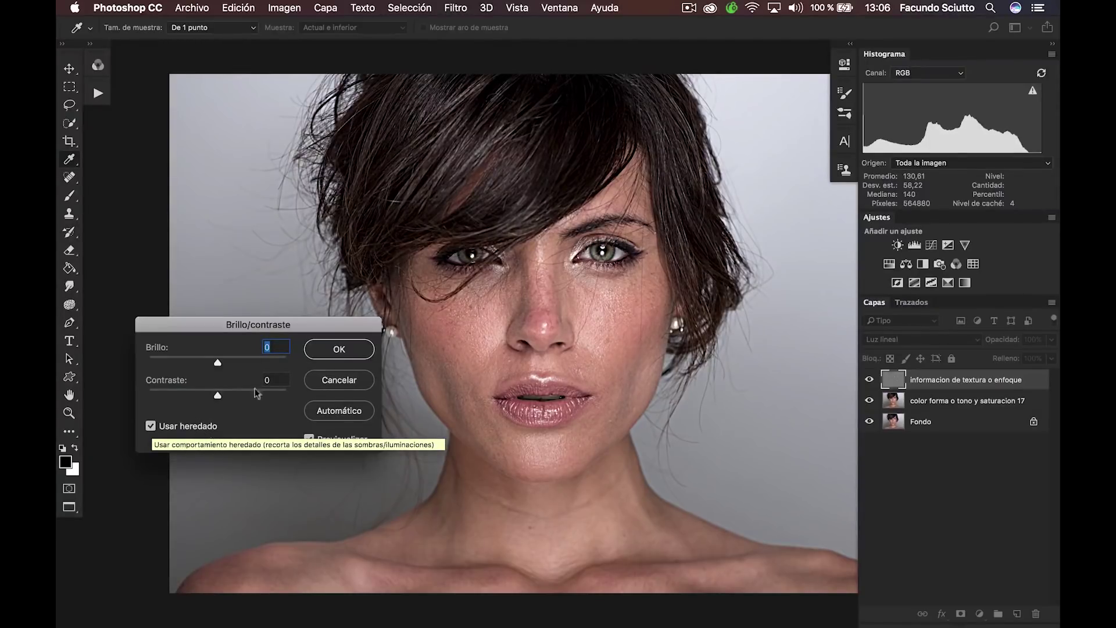
{"action": "left_click", "coordinate": [274, 379]}
{"action": "type", "text": "-50"}
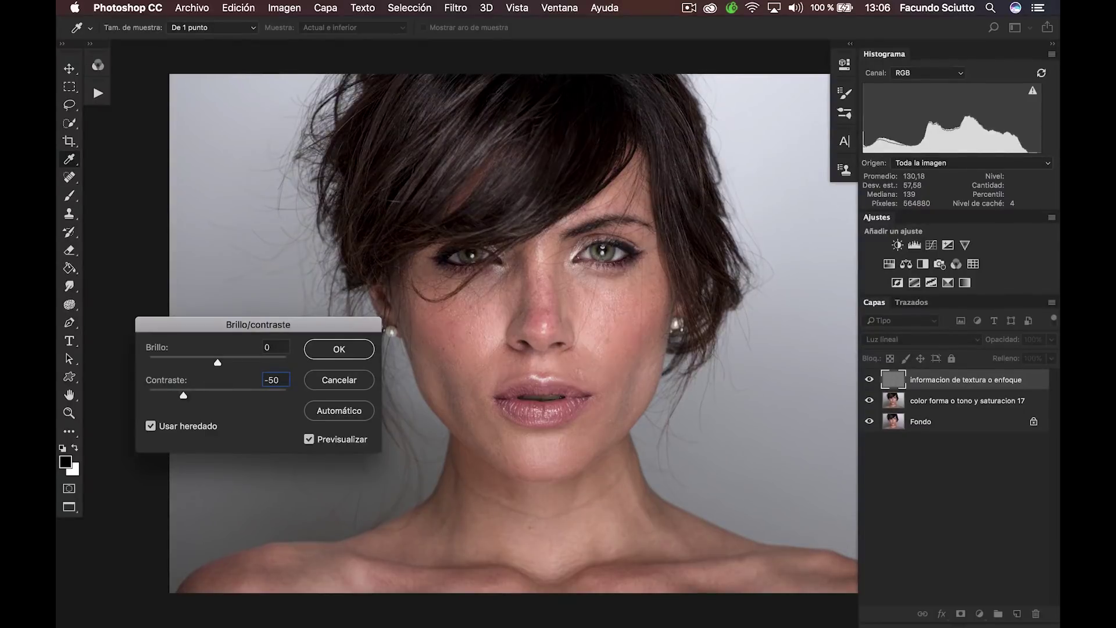
{"action": "left_click", "coordinate": [339, 349]}
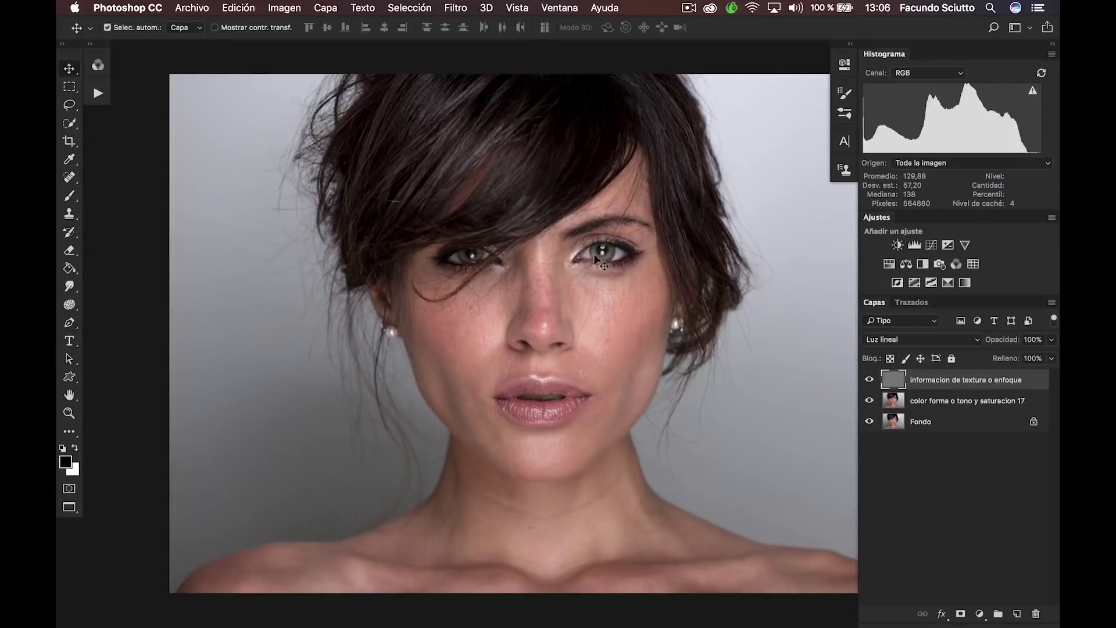
{"action": "key", "text": "v"}
{"action": "scroll", "coordinate": [597, 256], "scroll_direction": "right", "scroll_amount": 3}
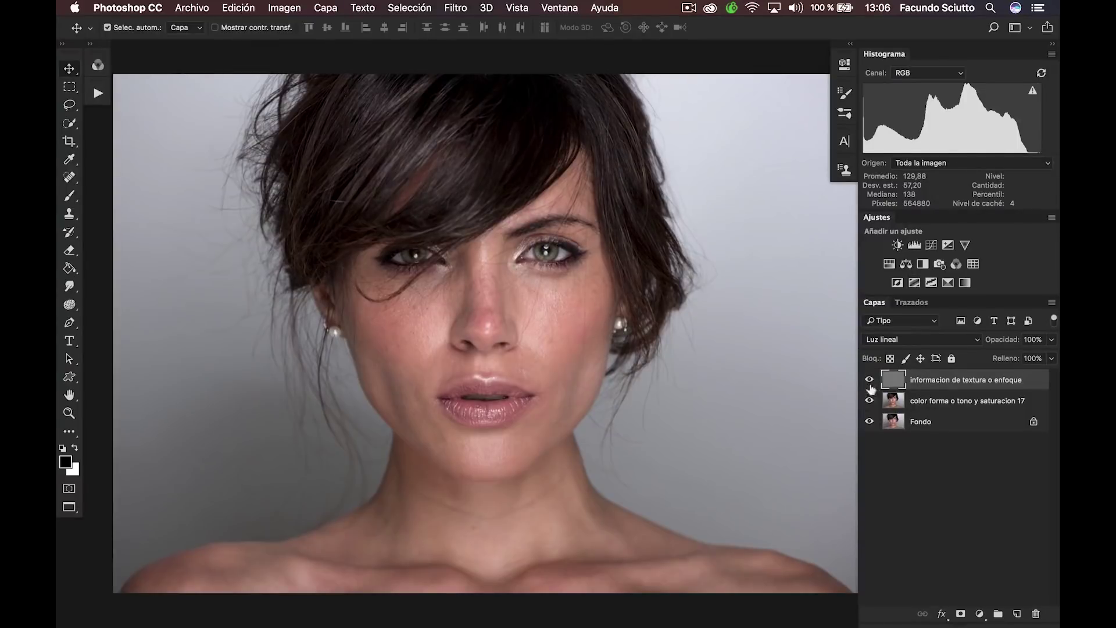
{"action": "key", "text": "super+z"}
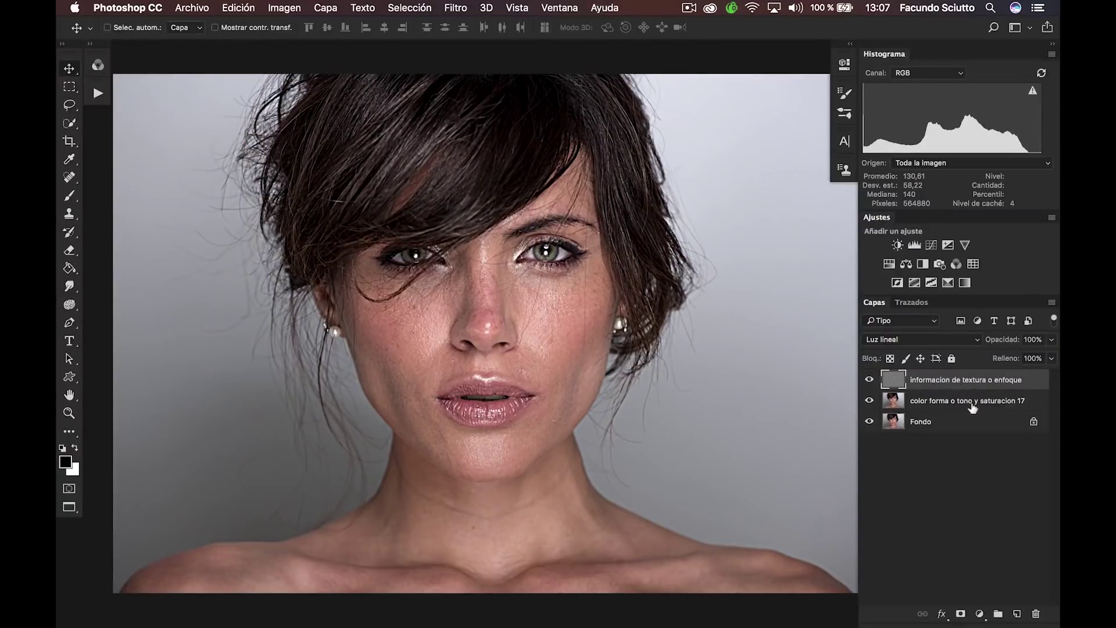
Group the texture layer with "color forma o tono y saturacion 17" and rename the group sdf
{"action": "left_click", "coordinate": [969, 402], "text": "shift"}
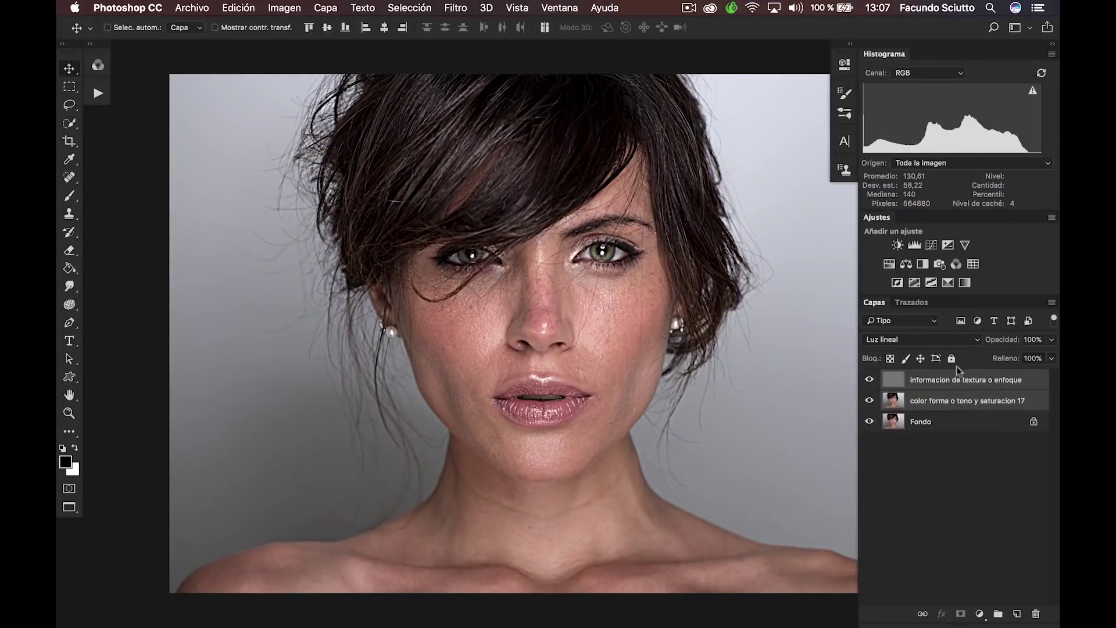
{"action": "key", "text": "super+g"}
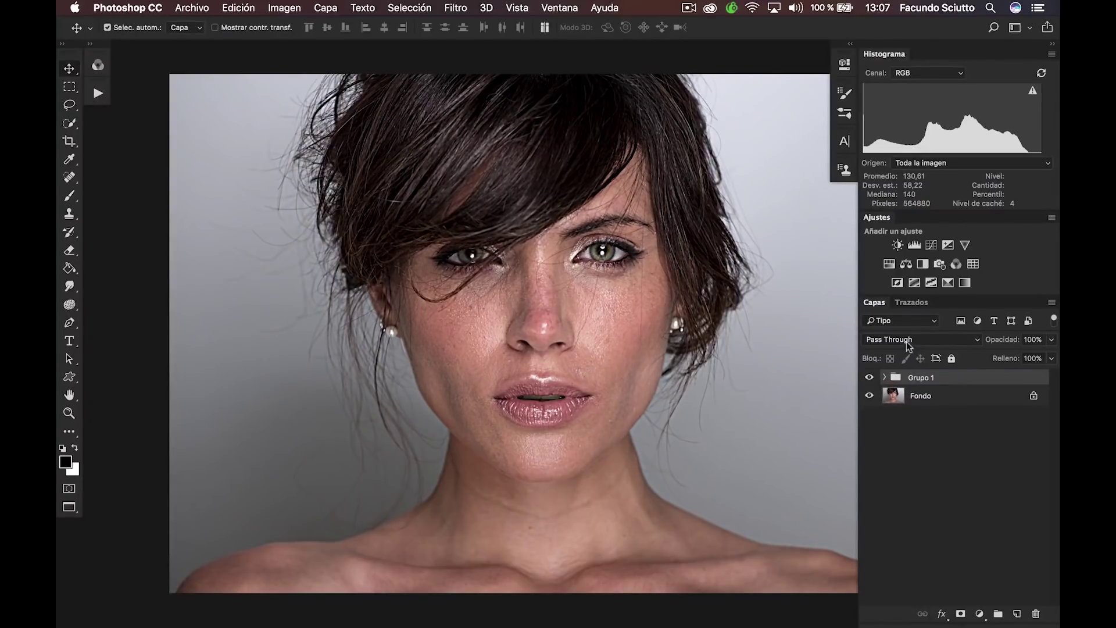
{"action": "left_click", "coordinate": [909, 343]}
{"action": "left_click", "coordinate": [906, 341]}
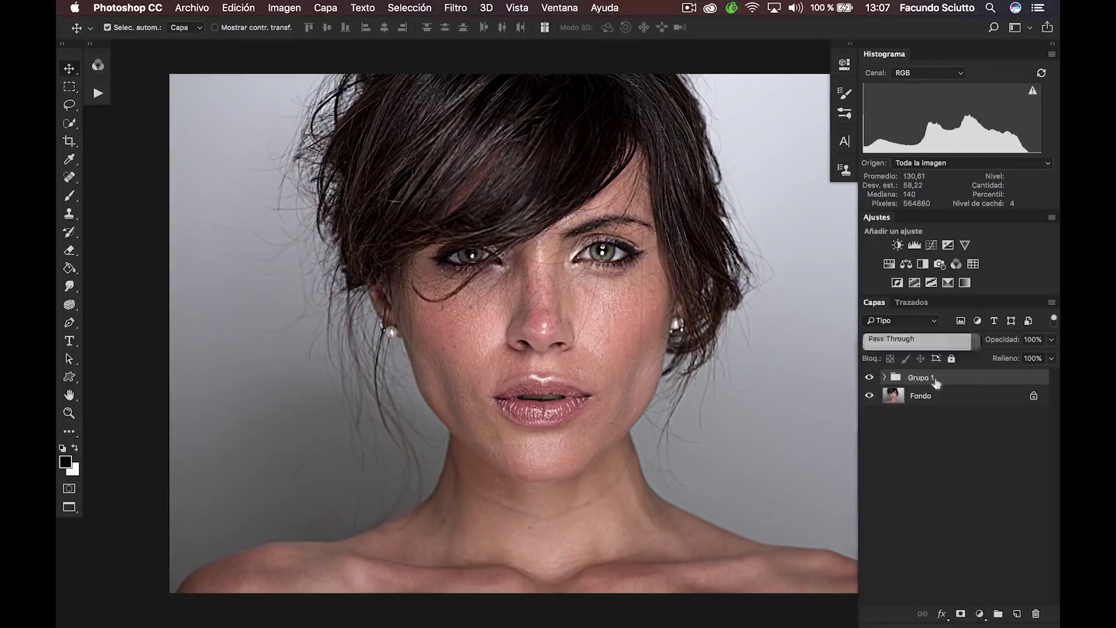
{"action": "double_click", "coordinate": [918, 378]}
{"action": "type", "text": "sc"}
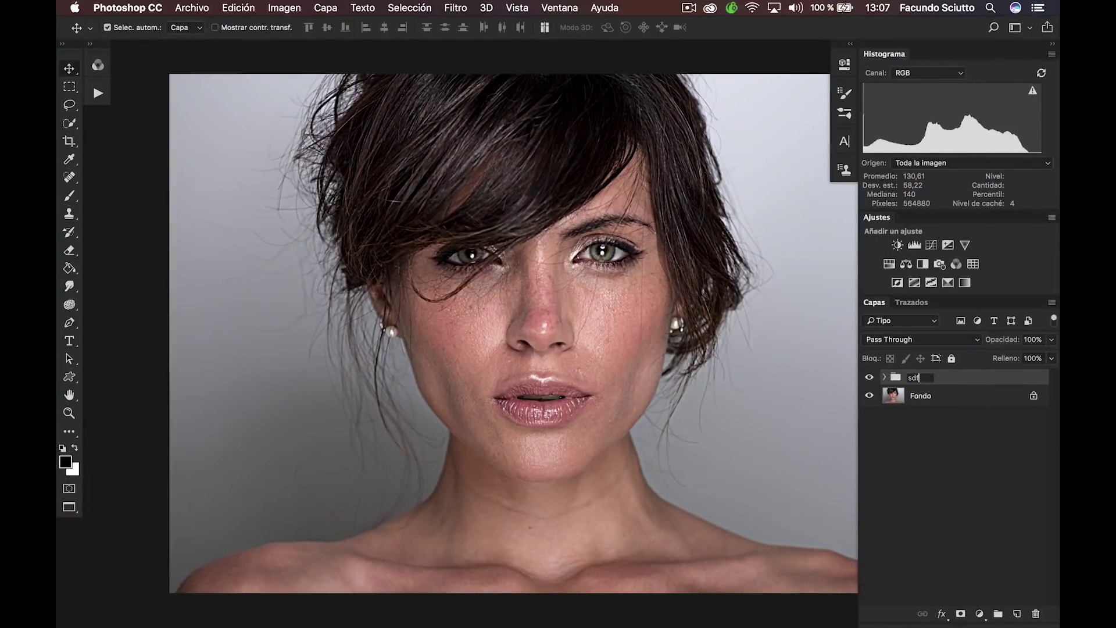
{"action": "key", "text": "Return"}
Set the sdf group's blend mode to Diferencia to compare it with the Fondo layer
{"action": "left_click", "coordinate": [908, 344]}
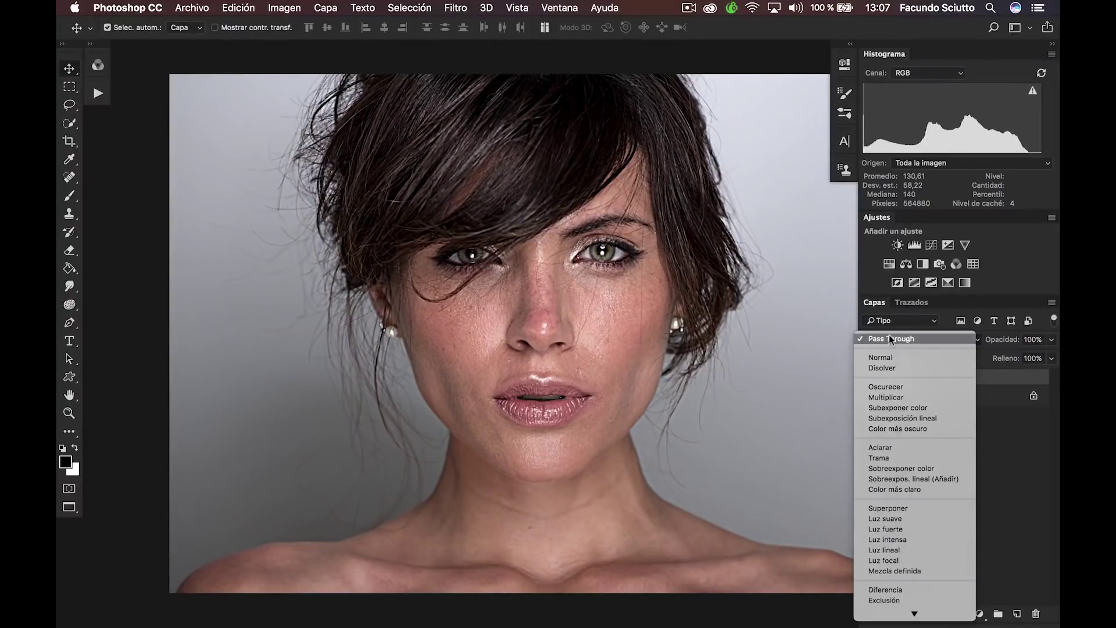
{"action": "mouse_move", "coordinate": [896, 612]}
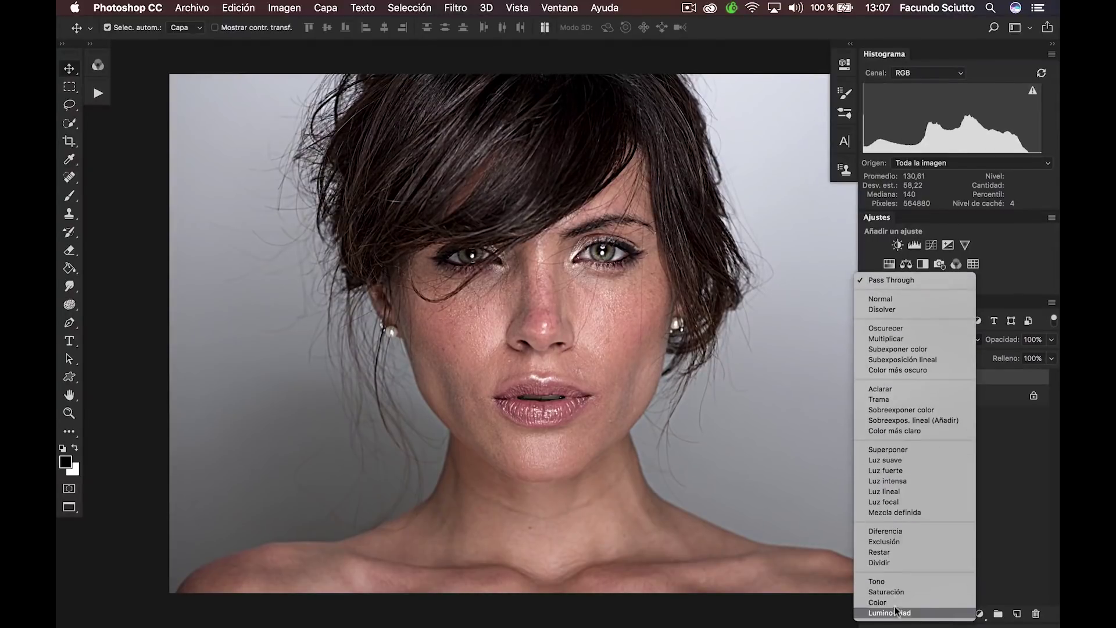
{"action": "left_click", "coordinate": [890, 531]}
{"action": "scroll", "coordinate": [560, 407], "scroll_direction": "down", "scroll_amount": 2}
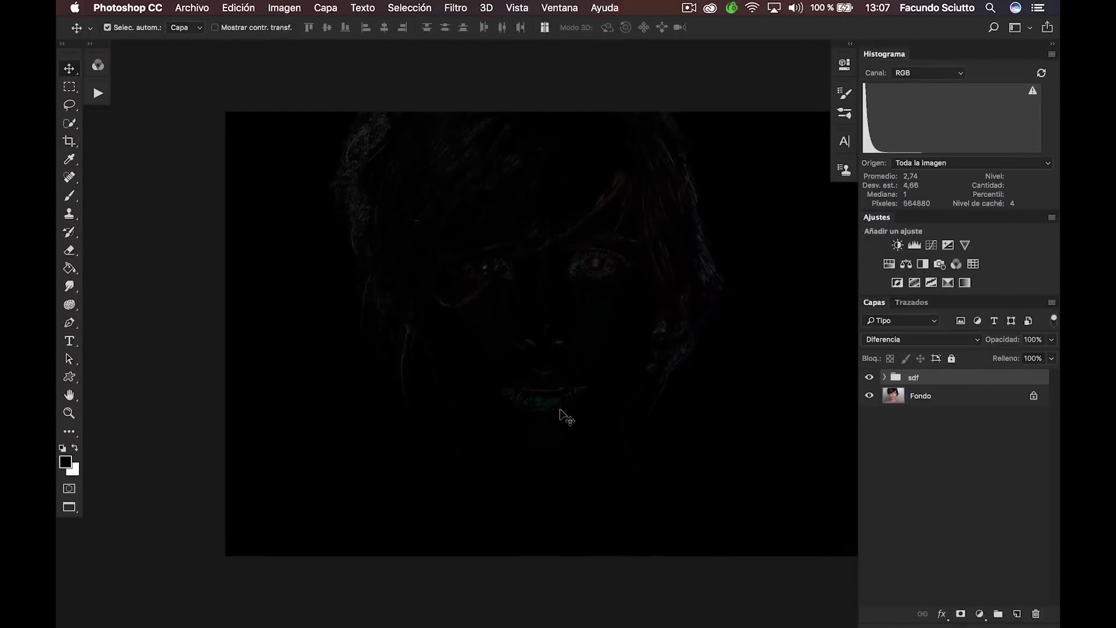
{"action": "scroll", "coordinate": [560, 413], "scroll_direction": "up", "scroll_amount": 5}
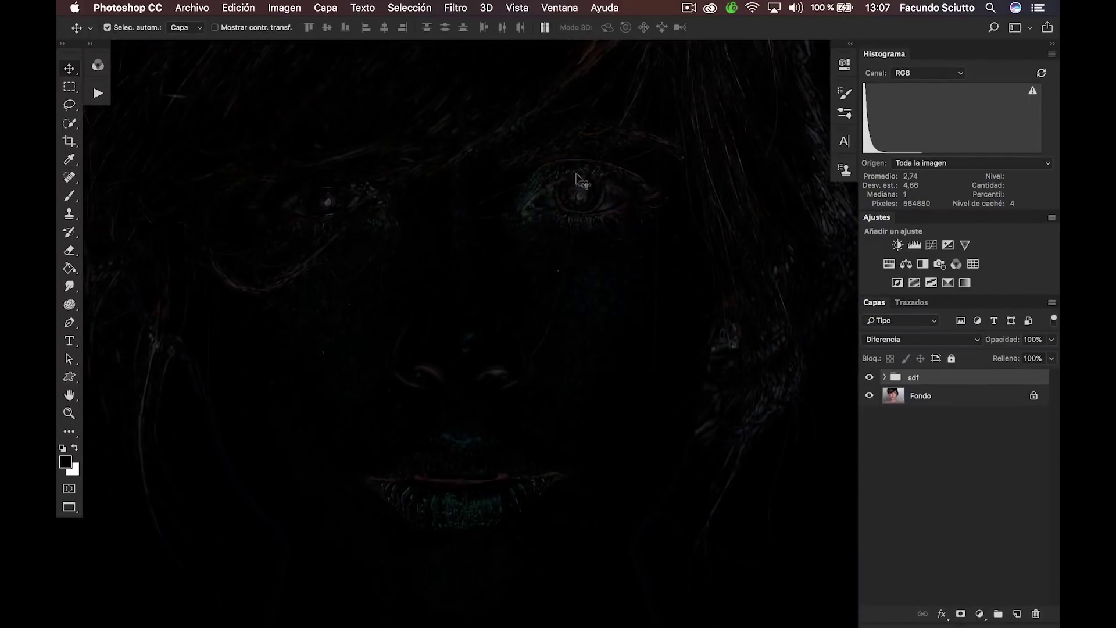
Examine the difference between the sdf group and Fondo around the eyes, lips and hair, toggling the group's visibility
{"action": "left_click", "coordinate": [871, 379]}
{"action": "left_click", "coordinate": [870, 378]}
{"action": "left_click", "coordinate": [938, 398]}
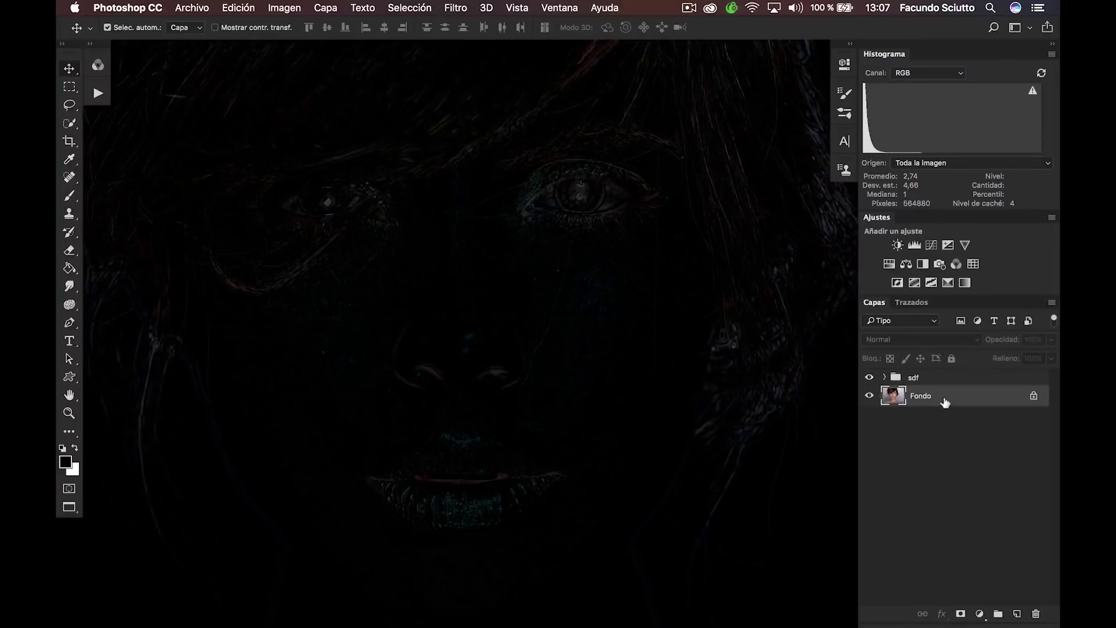
{"action": "left_click", "coordinate": [925, 383]}
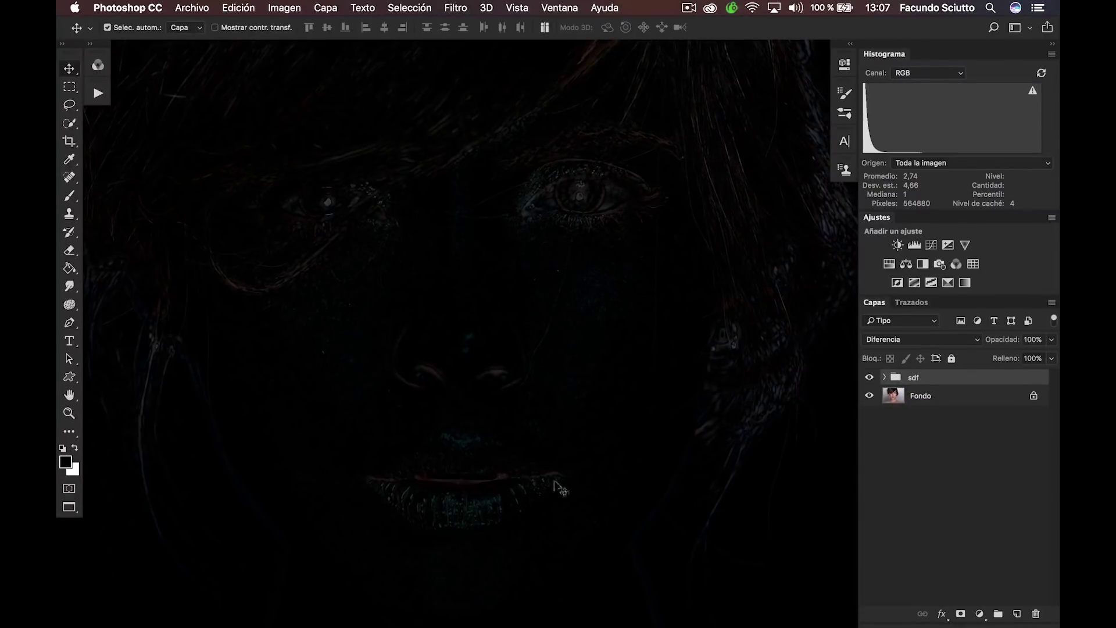
{"action": "scroll", "coordinate": [686, 319], "scroll_direction": "up", "scroll_amount": 3}
{"action": "scroll", "coordinate": [686, 319], "scroll_direction": "right", "scroll_amount": 6}
{"action": "scroll", "coordinate": [686, 324], "scroll_direction": "left", "scroll_amount": 8}
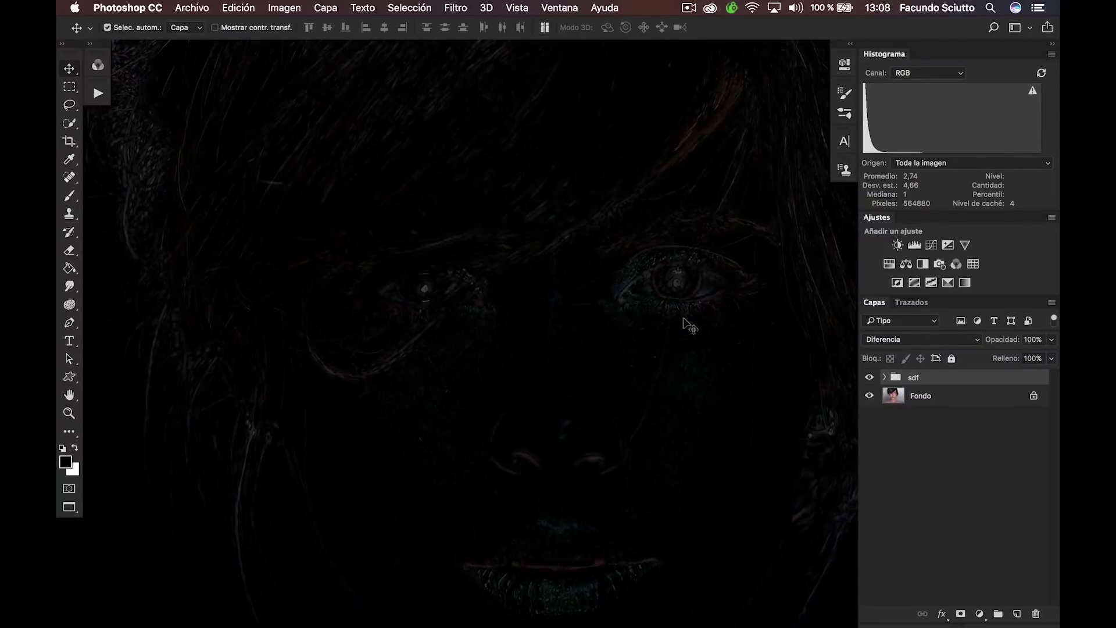
Reduce the contrast of "informacion de textura o enfoque" to -50 using Brillo/contraste with Usar heredado enabled
{"action": "left_click", "coordinate": [884, 377]}
{"action": "left_click", "coordinate": [904, 405]}
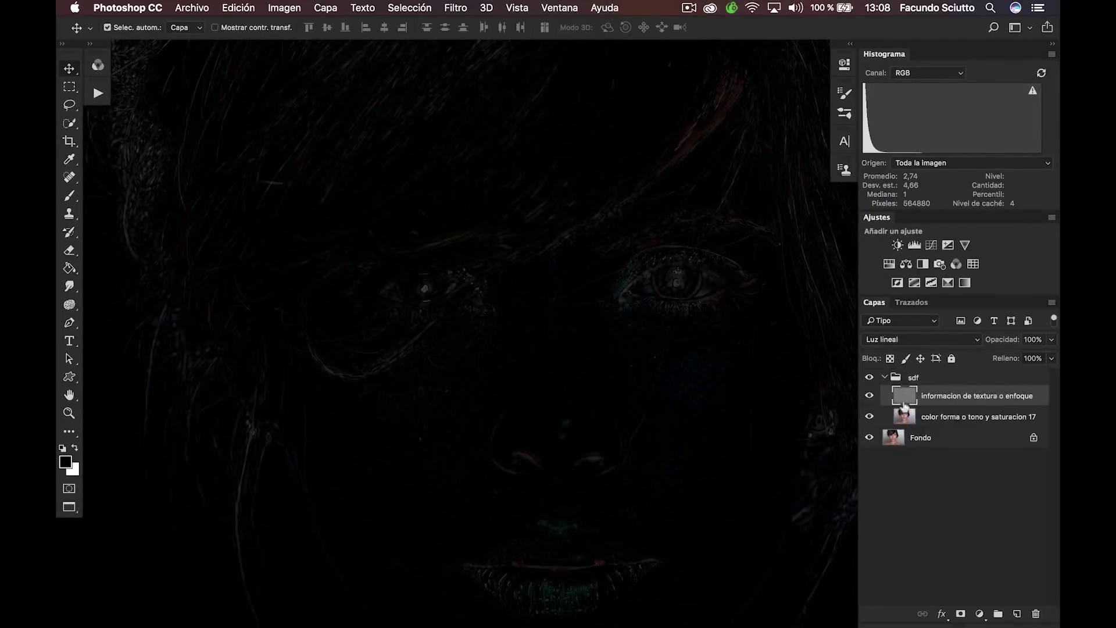
{"action": "left_click", "coordinate": [292, 8]}
{"action": "mouse_move", "coordinate": [302, 47]}
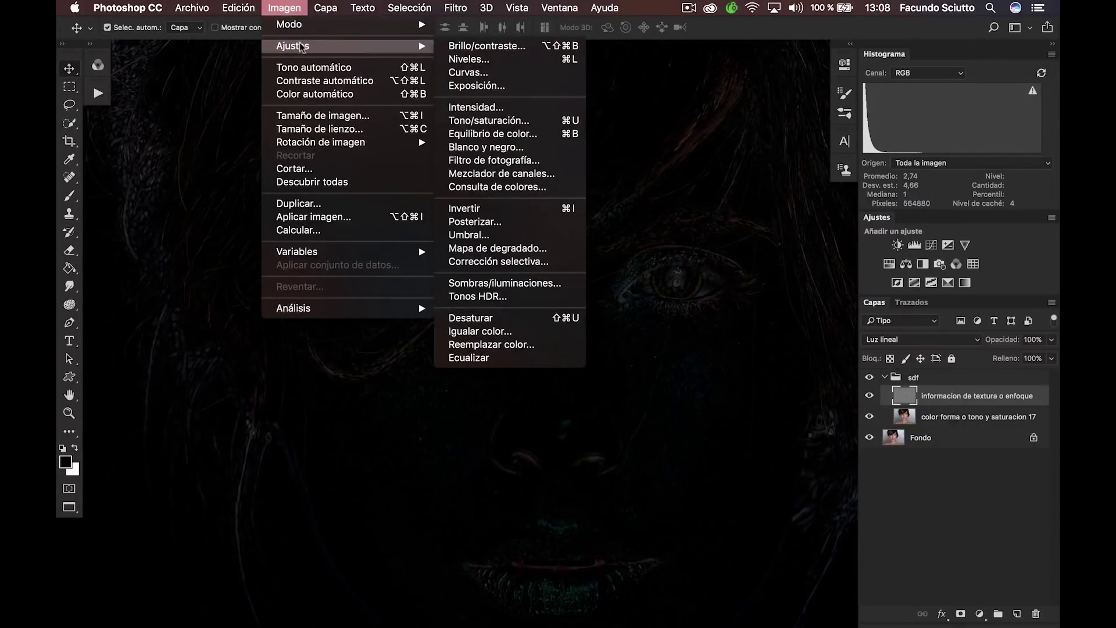
{"action": "left_click", "coordinate": [488, 46]}
{"action": "left_click", "coordinate": [150, 427]}
{"action": "key", "text": "Tab"}
{"action": "type", "text": "-50"}
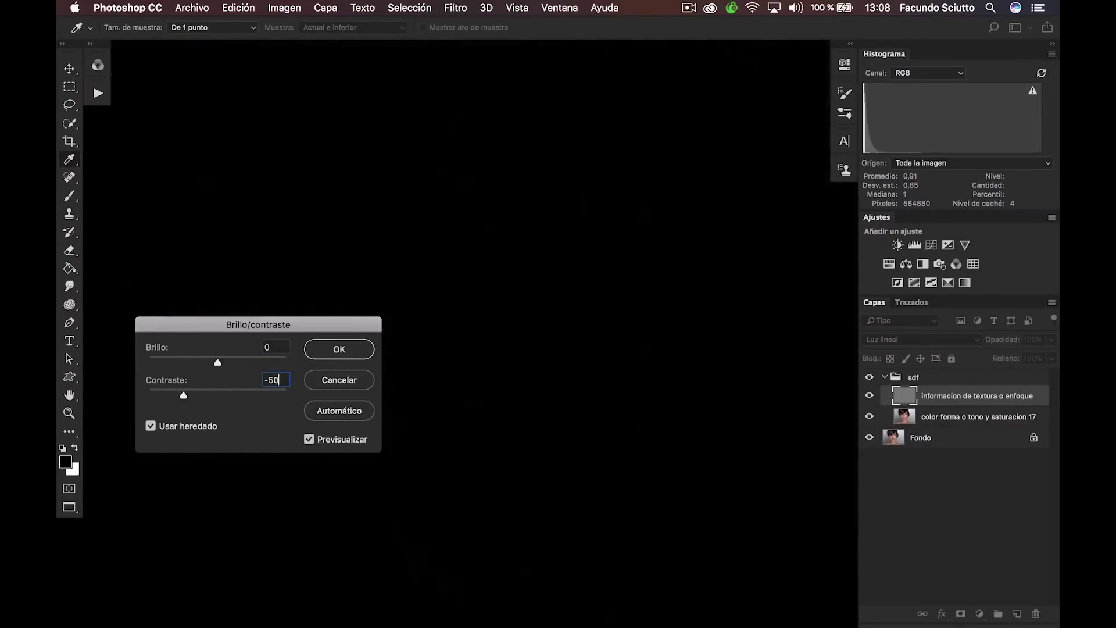
{"action": "left_click", "coordinate": [315, 380]}
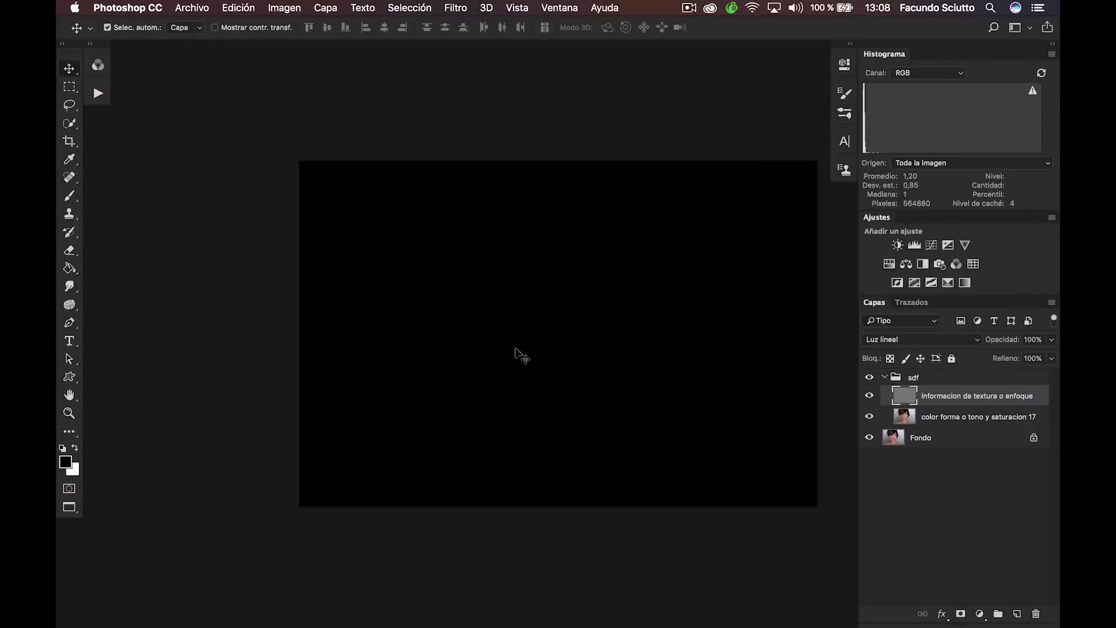
Check the Diferencia result against the original Fondo by toggling the sdf group's visibility and reviewing its two layers
{"action": "left_click", "coordinate": [948, 419]}
{"action": "left_click", "coordinate": [934, 444]}
{"action": "left_click", "coordinate": [959, 419]}
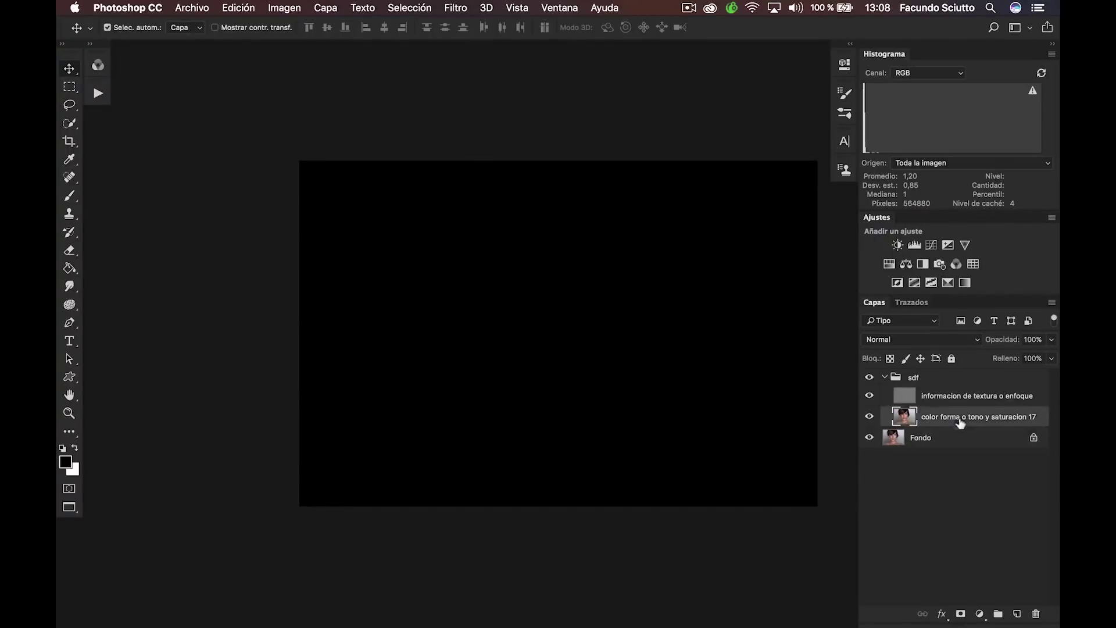
{"action": "left_click", "coordinate": [885, 378]}
{"action": "left_click", "coordinate": [871, 379]}
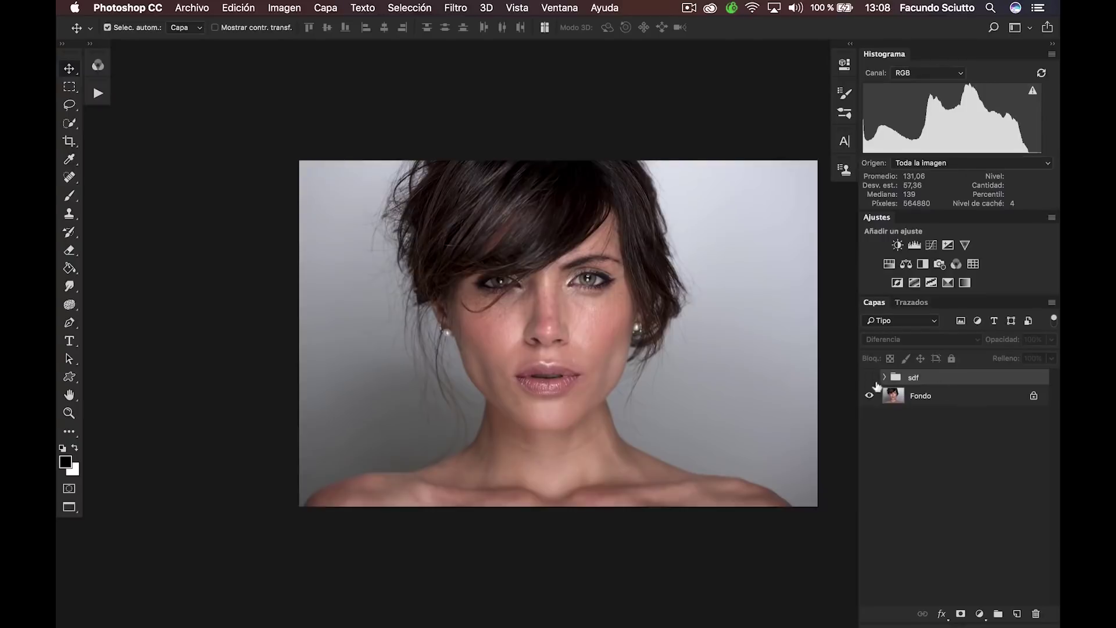
{"action": "left_click", "coordinate": [871, 379]}
{"action": "left_click", "coordinate": [948, 396]}
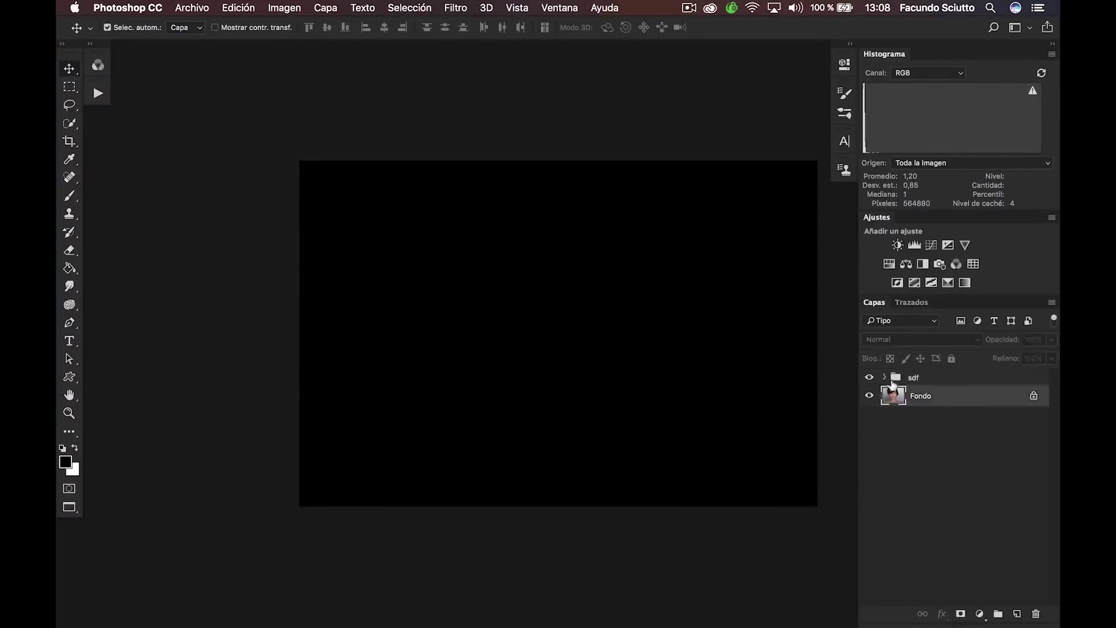
{"action": "left_click", "coordinate": [884, 377]}
{"action": "left_click", "coordinate": [961, 401]}
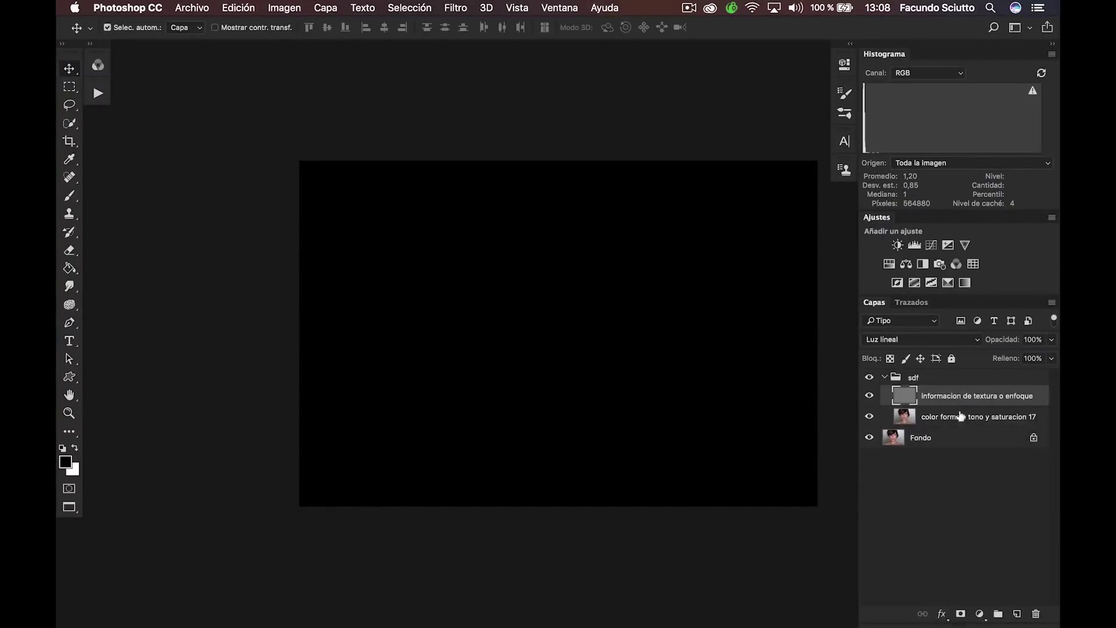
{"action": "left_click", "coordinate": [960, 417]}
Set the sdf group's blend mode back to Pass Through and inspect the portrait with the texture layer selected
{"action": "left_click", "coordinate": [917, 380]}
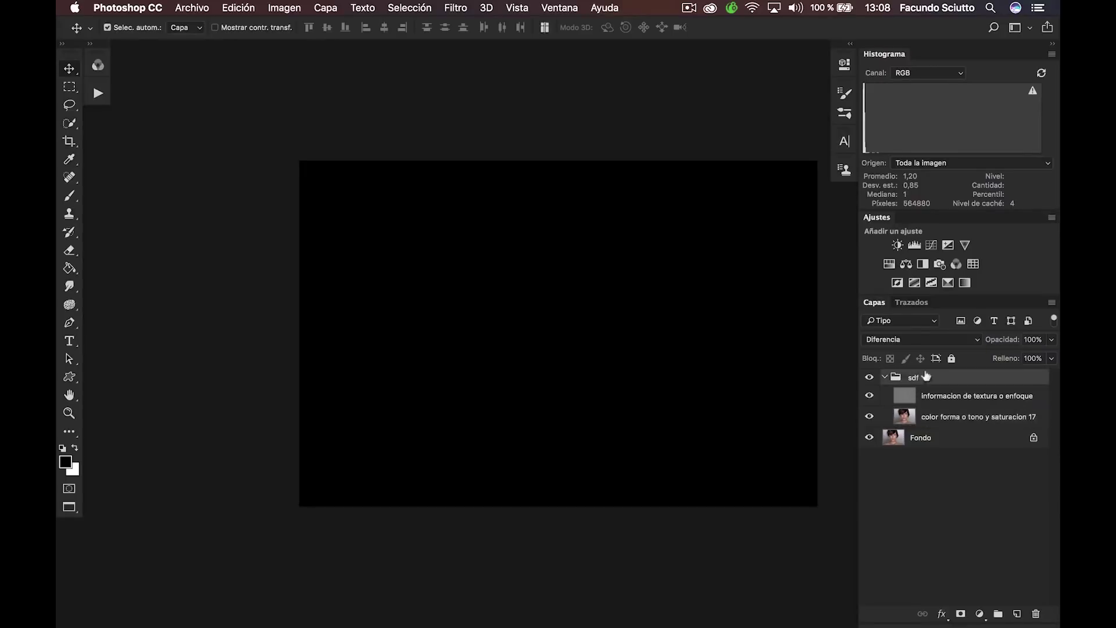
{"action": "left_click", "coordinate": [959, 339]}
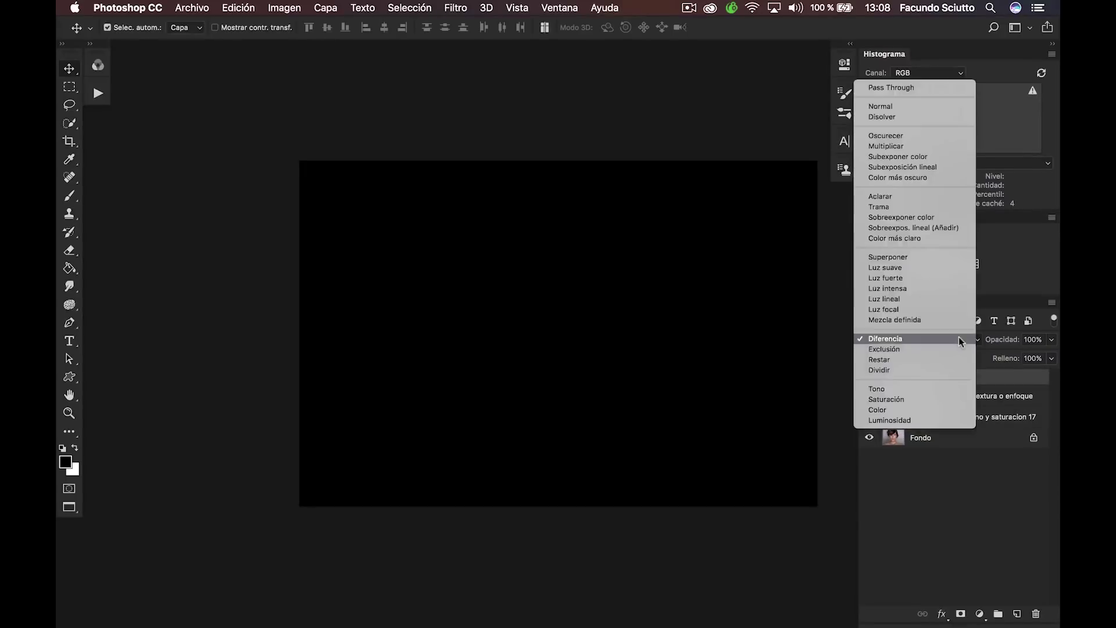
{"action": "left_click", "coordinate": [892, 87]}
{"action": "scroll", "coordinate": [555, 325], "scroll_direction": "right", "scroll_amount": 2}
{"action": "scroll", "coordinate": [555, 324], "scroll_direction": "right", "scroll_amount": 2}
{"action": "scroll", "coordinate": [555, 324], "scroll_direction": "up", "scroll_amount": 5}
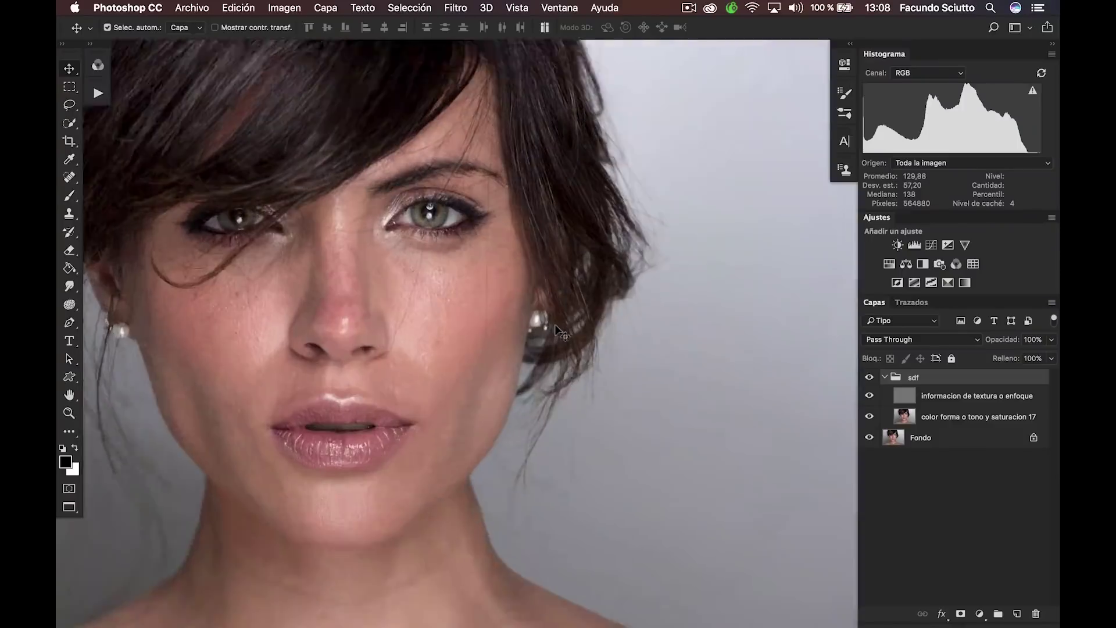
{"action": "left_click", "coordinate": [923, 393]}
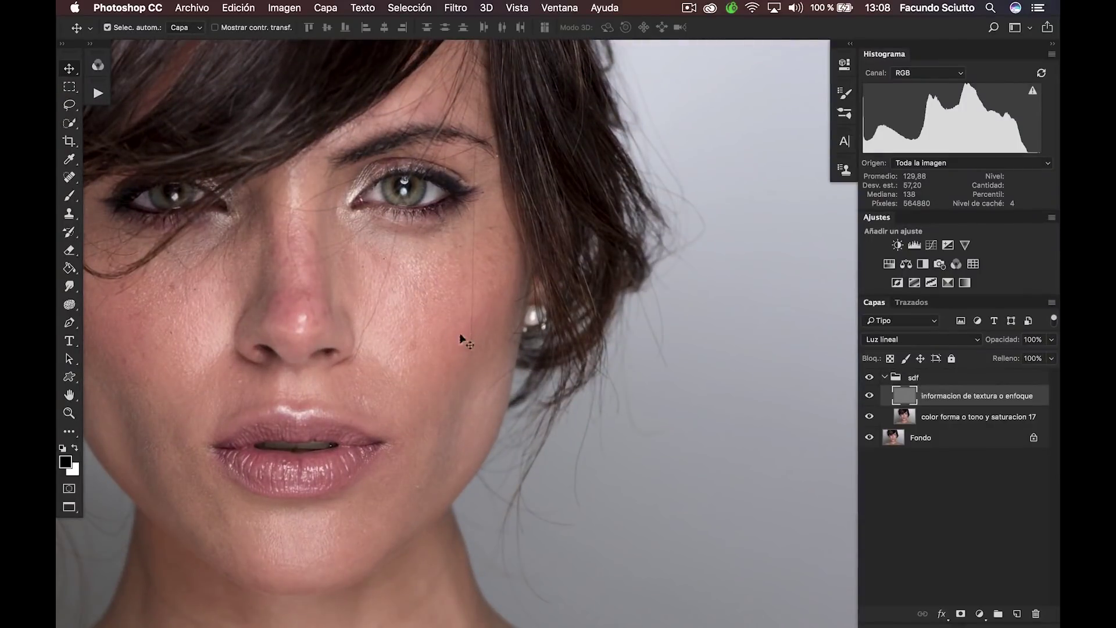
{"action": "left_click_drag", "start_coordinate": [449, 318], "coordinate": [721, 321]}
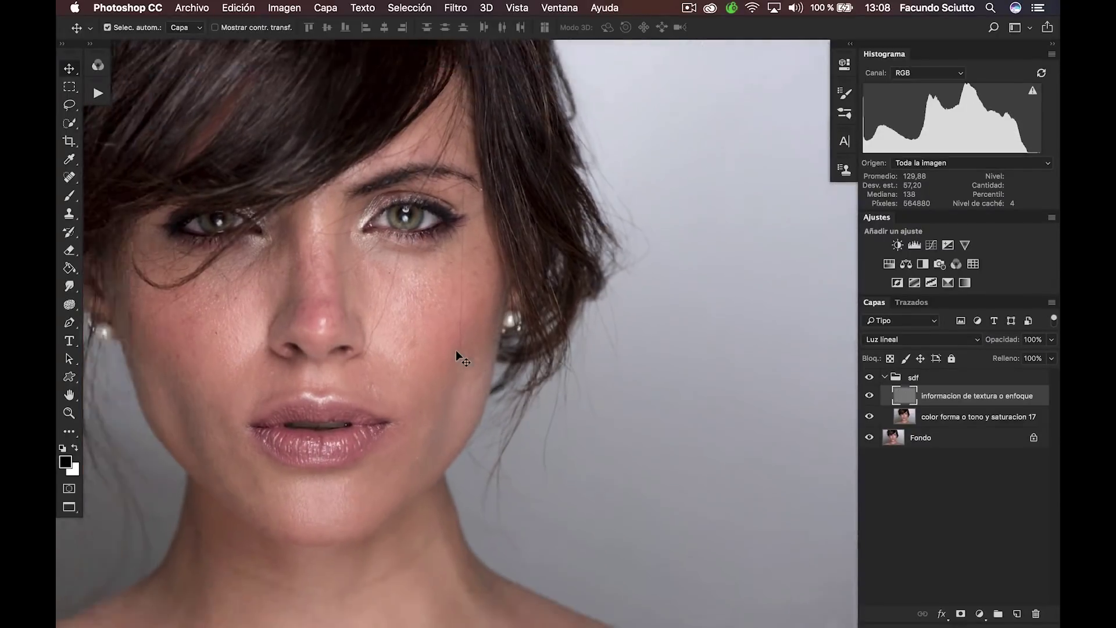
{"action": "key", "text": "super+0"}
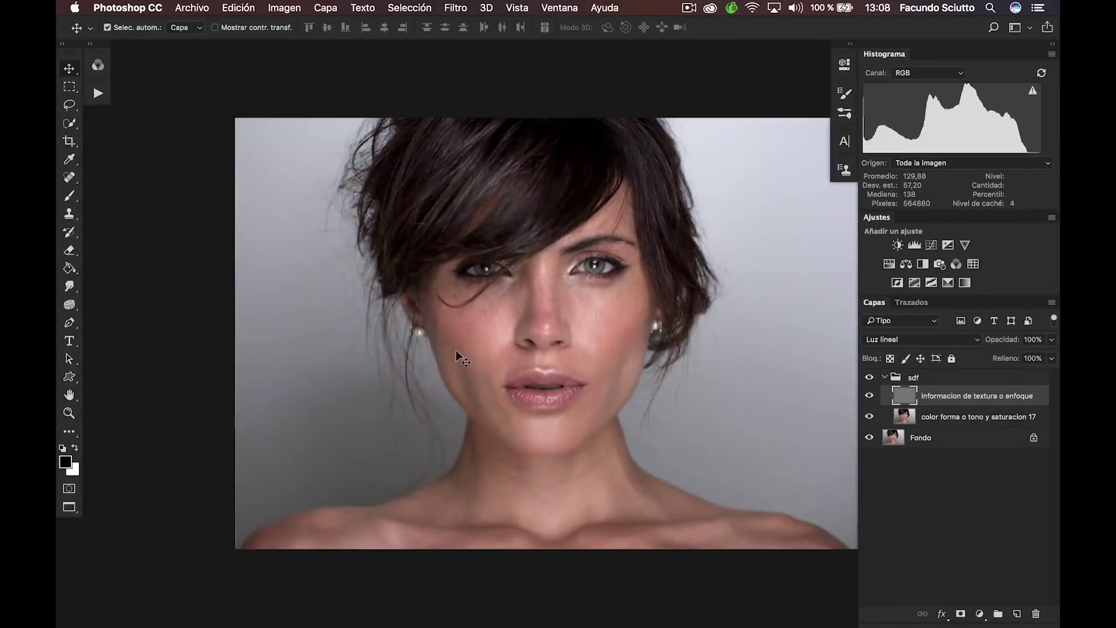
Hide the texture layer inside the sdf group to examine the blurred color and tone on the face
{"action": "left_click", "coordinate": [884, 378]}
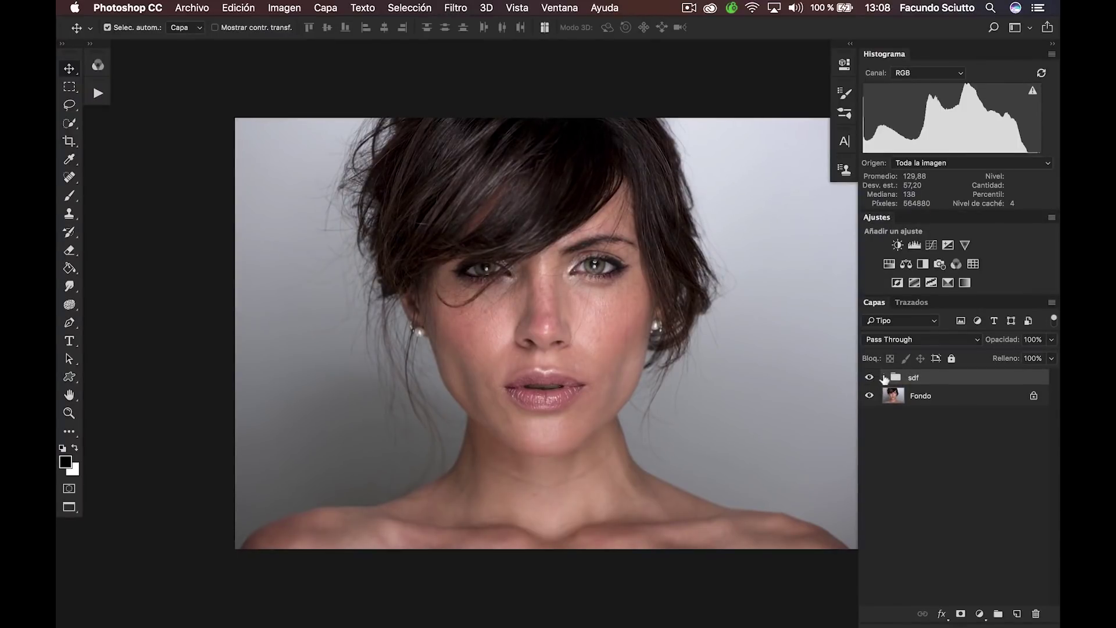
{"action": "left_click", "coordinate": [885, 378]}
{"action": "left_click", "coordinate": [937, 402]}
{"action": "left_click", "coordinate": [871, 397]}
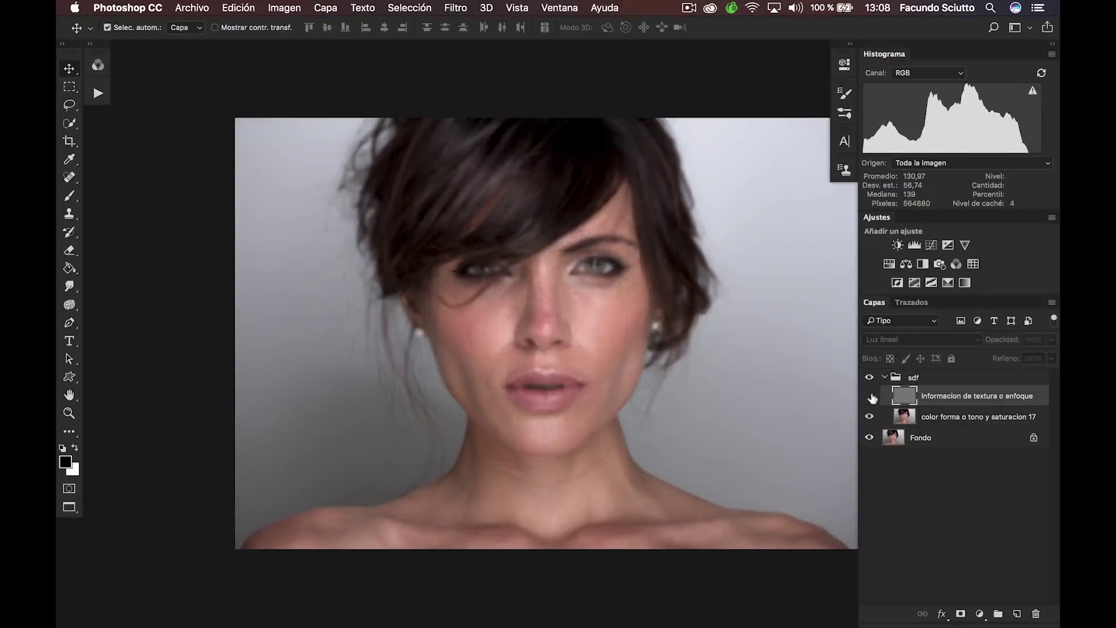
{"action": "scroll", "coordinate": [652, 359], "scroll_direction": "up", "scroll_amount": 5}
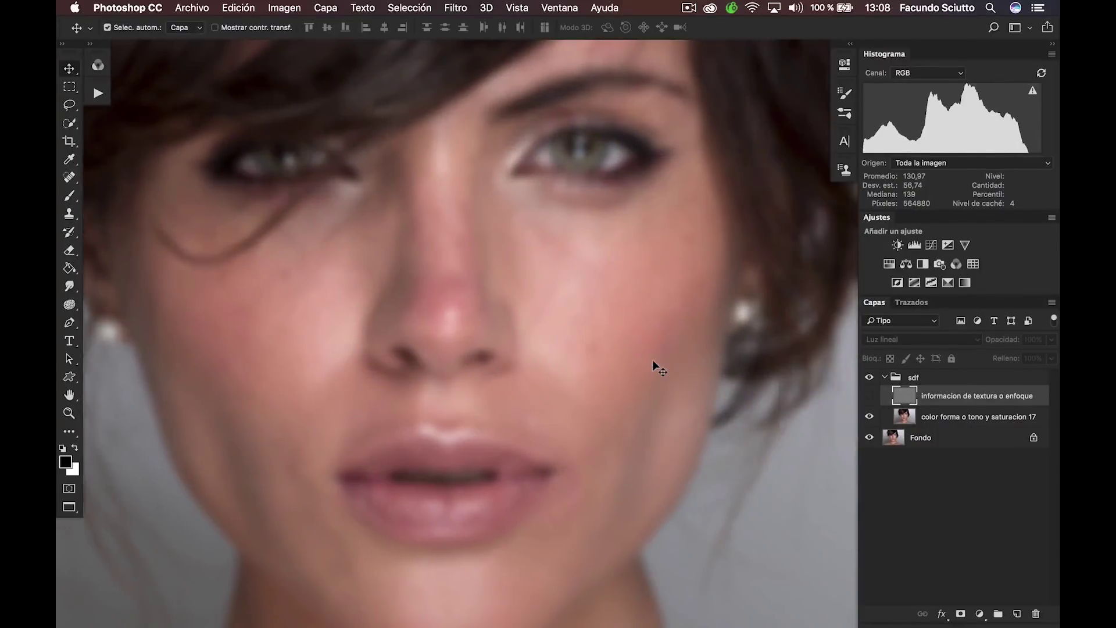
Show the texture layer again and compare the sdf group with the original Fondo by toggling the group's visibility
{"action": "left_click", "coordinate": [869, 396]}
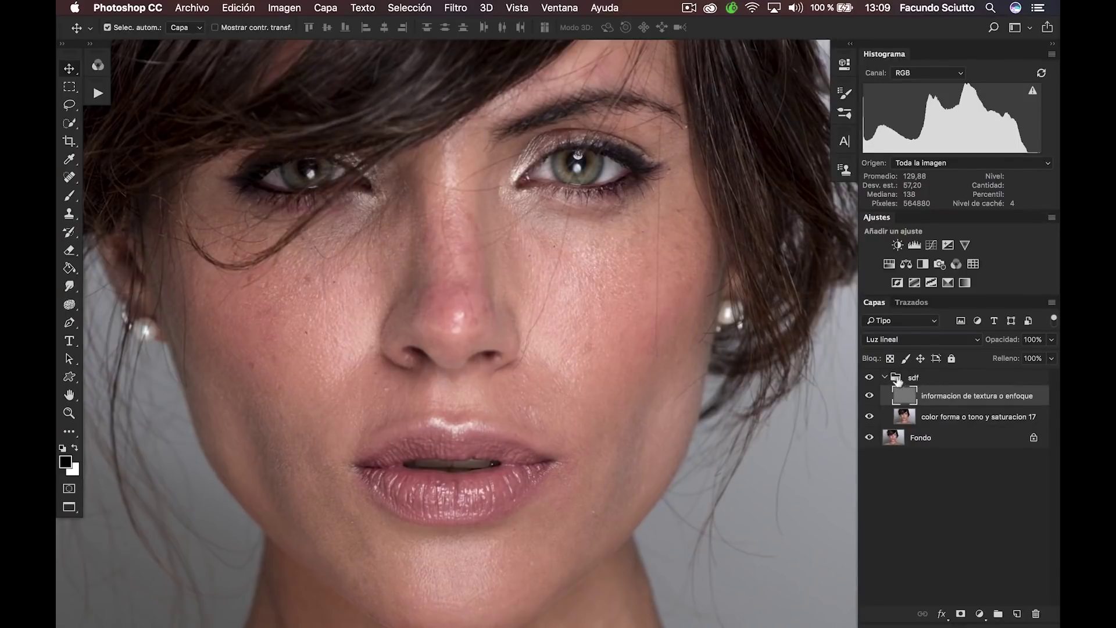
{"action": "left_click", "coordinate": [885, 378]}
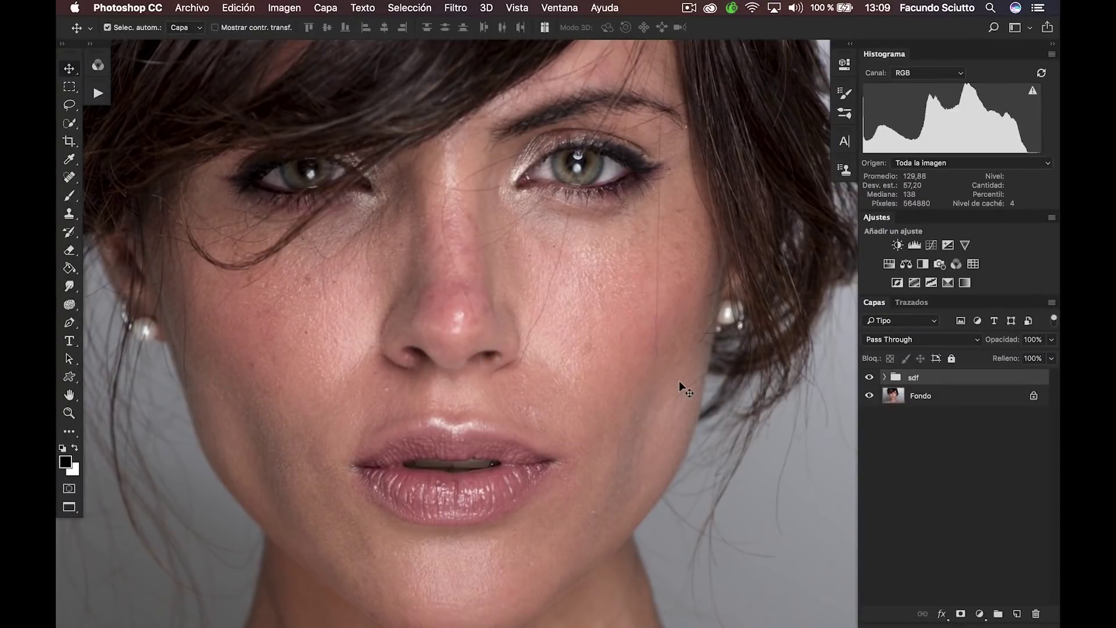
{"action": "left_click", "coordinate": [885, 378]}
{"action": "left_click", "coordinate": [869, 378]}
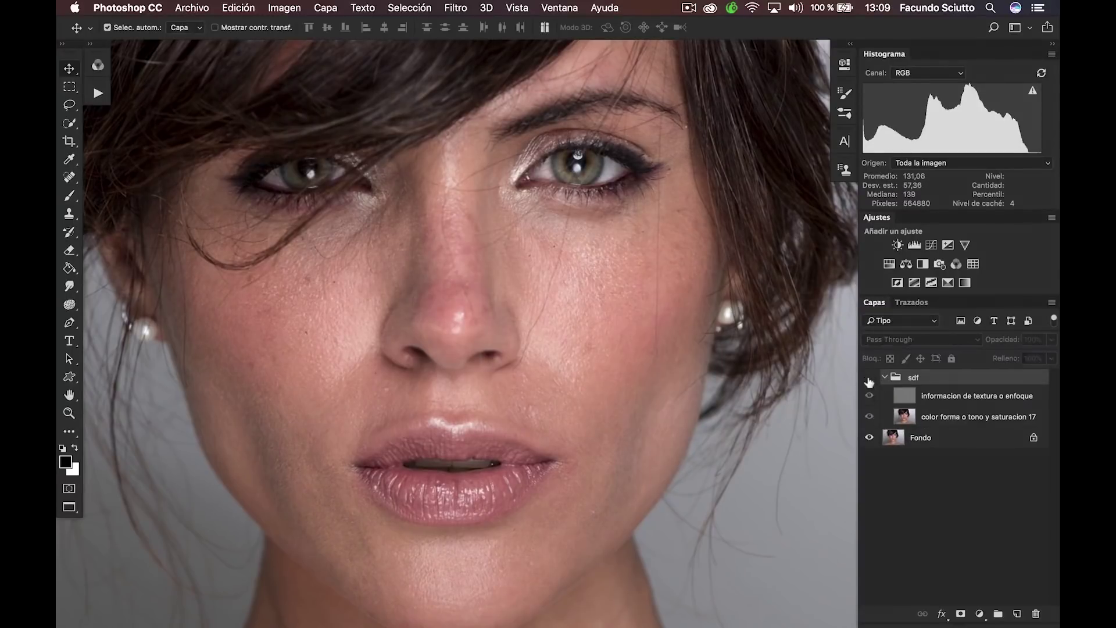
{"action": "left_click", "coordinate": [869, 379]}
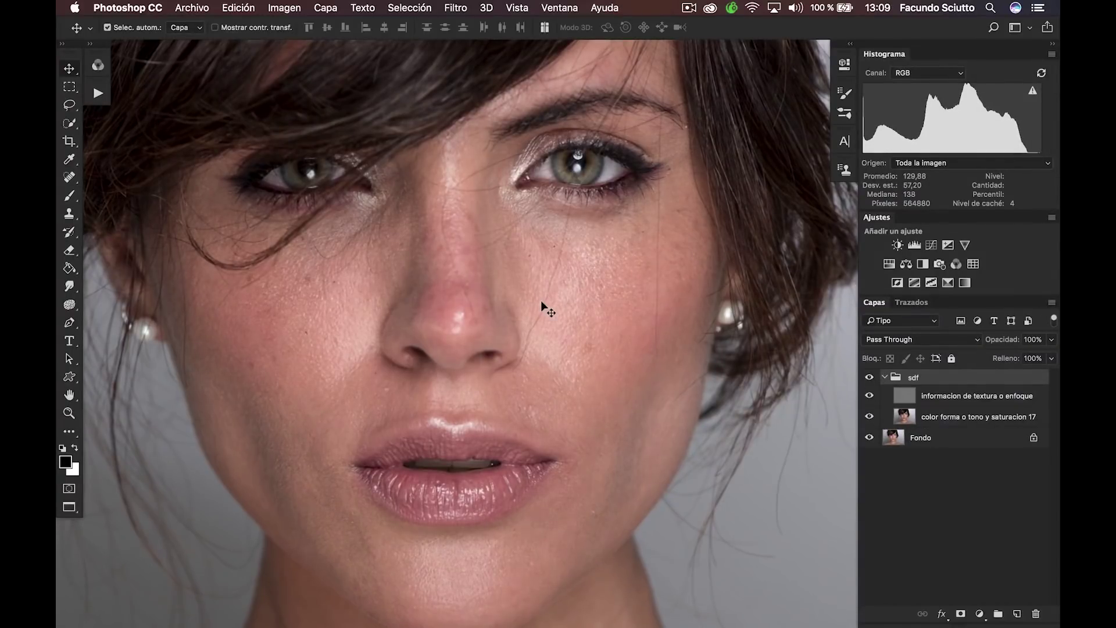
Examine the cheek skin up close with the texture and color layers of the sdf group toggled off and on
{"action": "scroll", "coordinate": [541, 302], "scroll_direction": "up", "scroll_amount": 6}
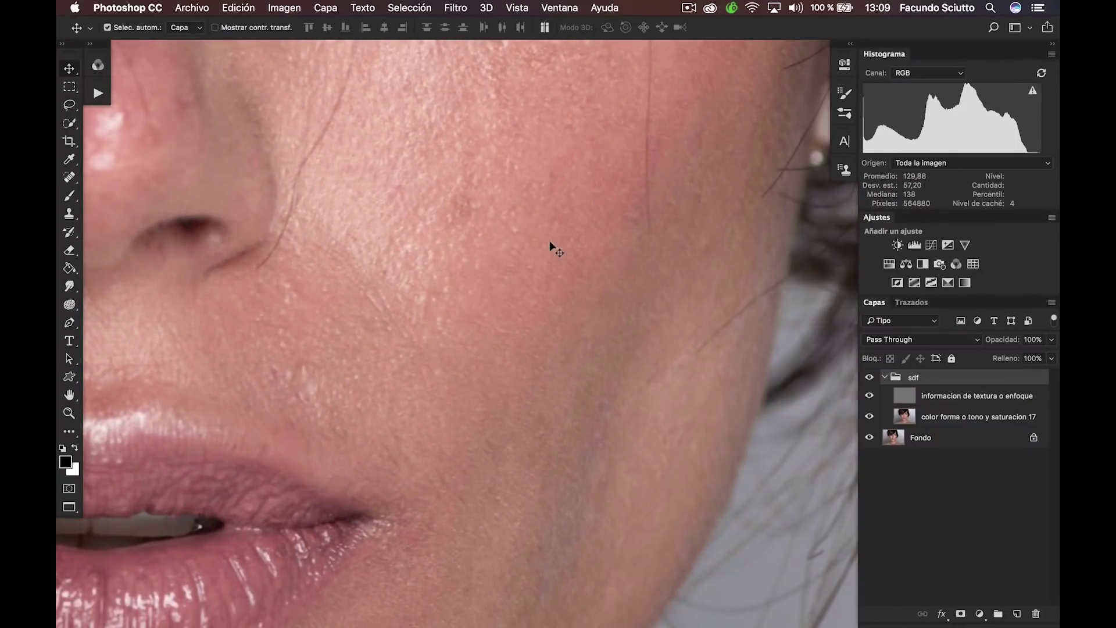
{"action": "scroll", "coordinate": [552, 244], "scroll_direction": "up", "scroll_amount": 4}
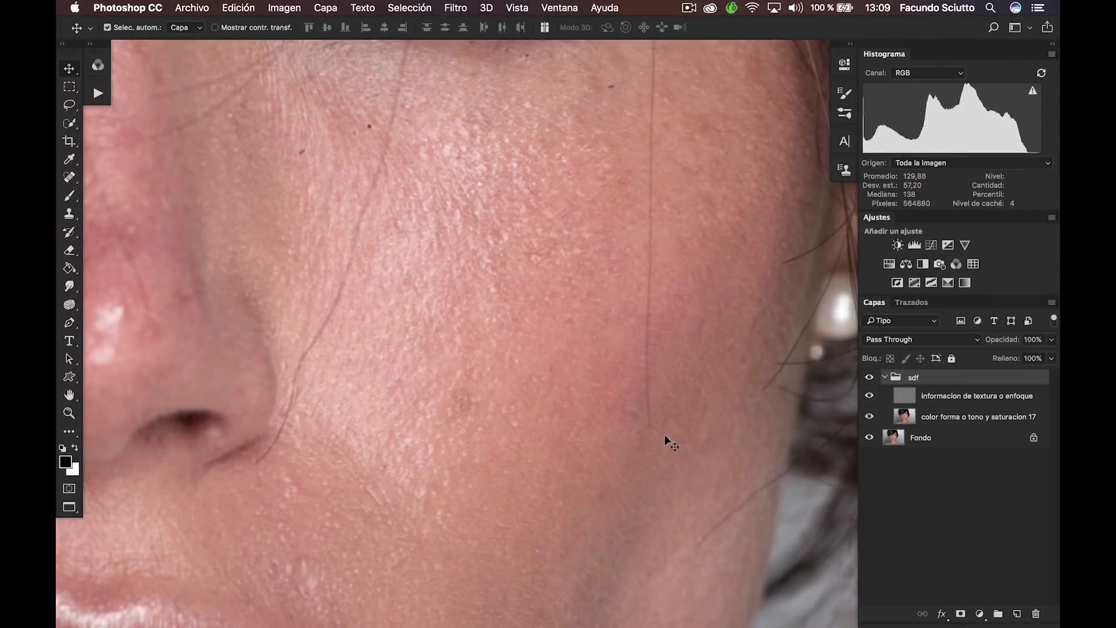
{"action": "scroll", "coordinate": [711, 500], "scroll_direction": "down", "scroll_amount": 2}
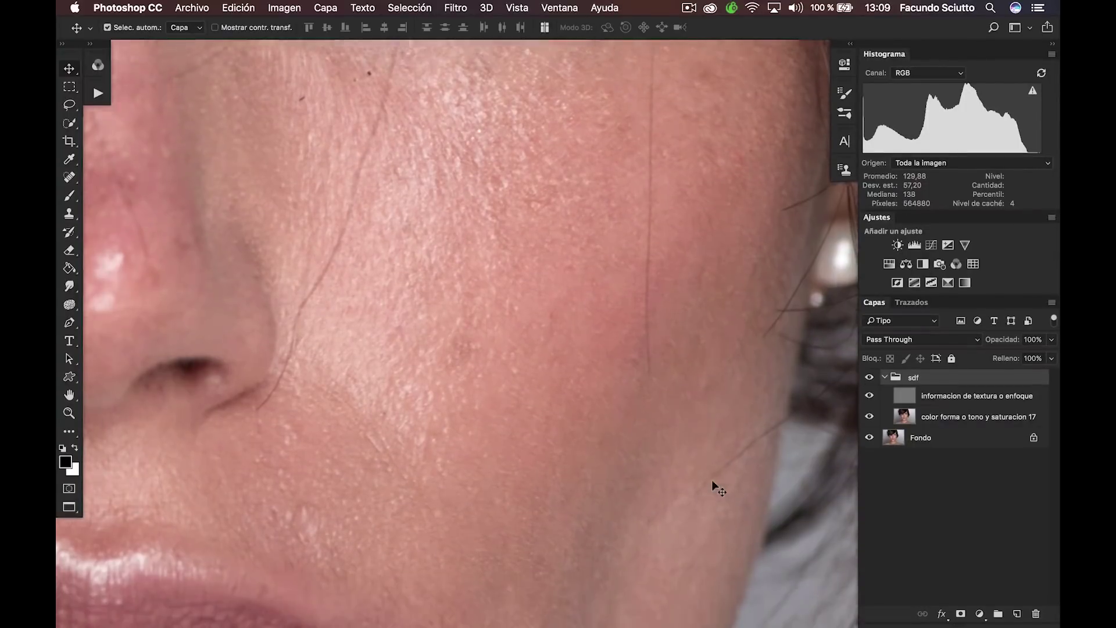
{"action": "left_click", "coordinate": [870, 395]}
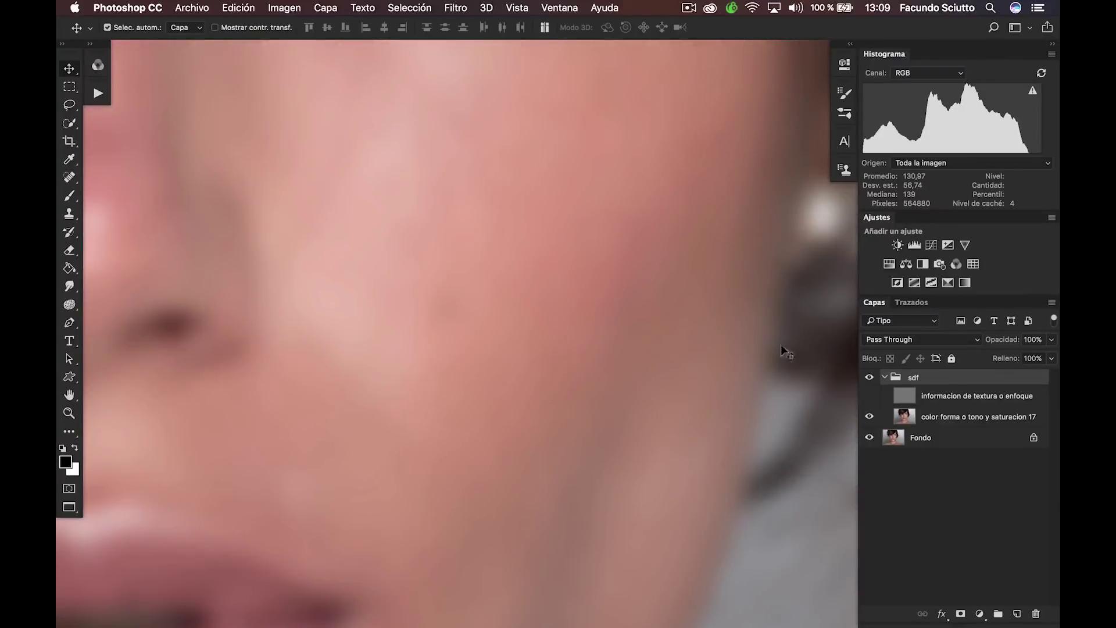
{"action": "left_click", "coordinate": [870, 415]}
{"action": "left_click", "coordinate": [870, 415]}
{"action": "left_click", "coordinate": [869, 396]}
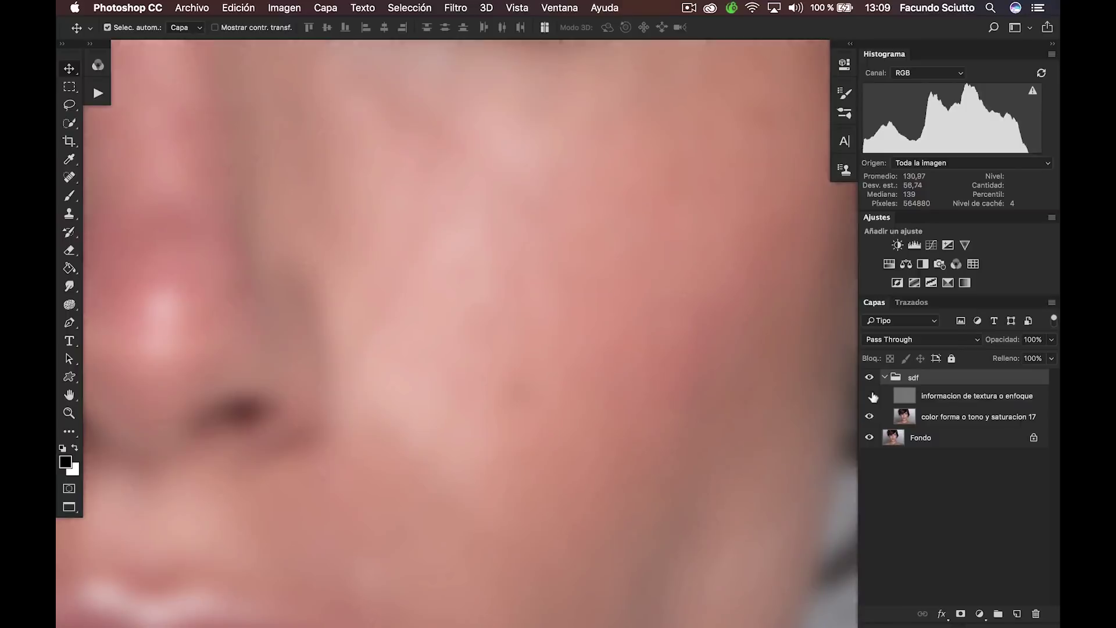
{"action": "left_click", "coordinate": [869, 395]}
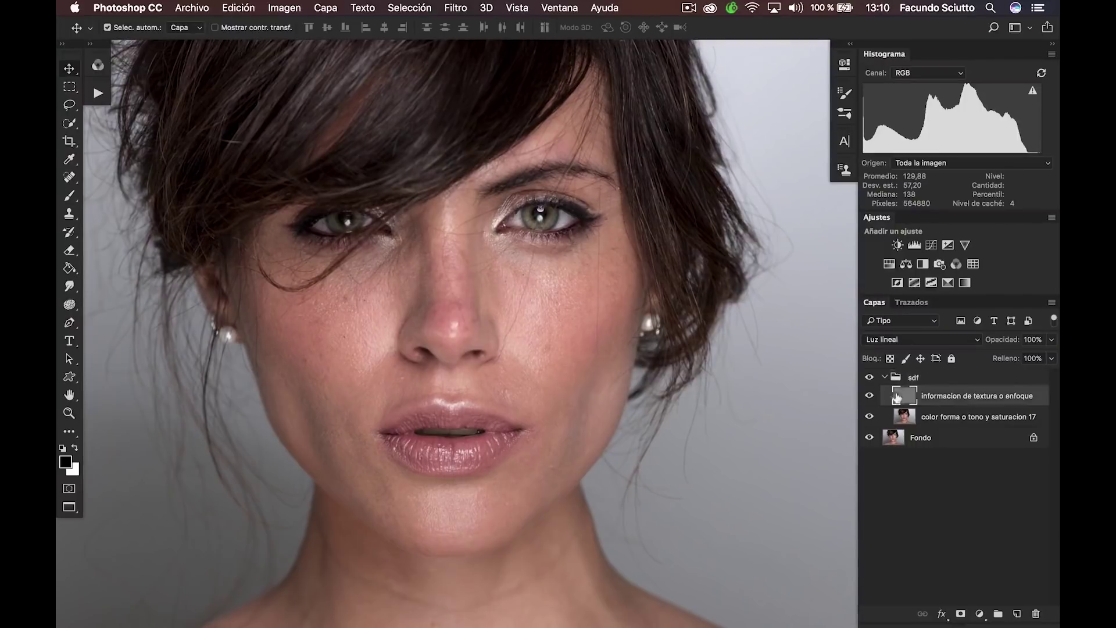
Collapse the sdf group and toggle its visibility to compare the nose and eye area with the original Fondo
{"action": "left_click", "coordinate": [885, 377]}
{"action": "left_click", "coordinate": [869, 378]}
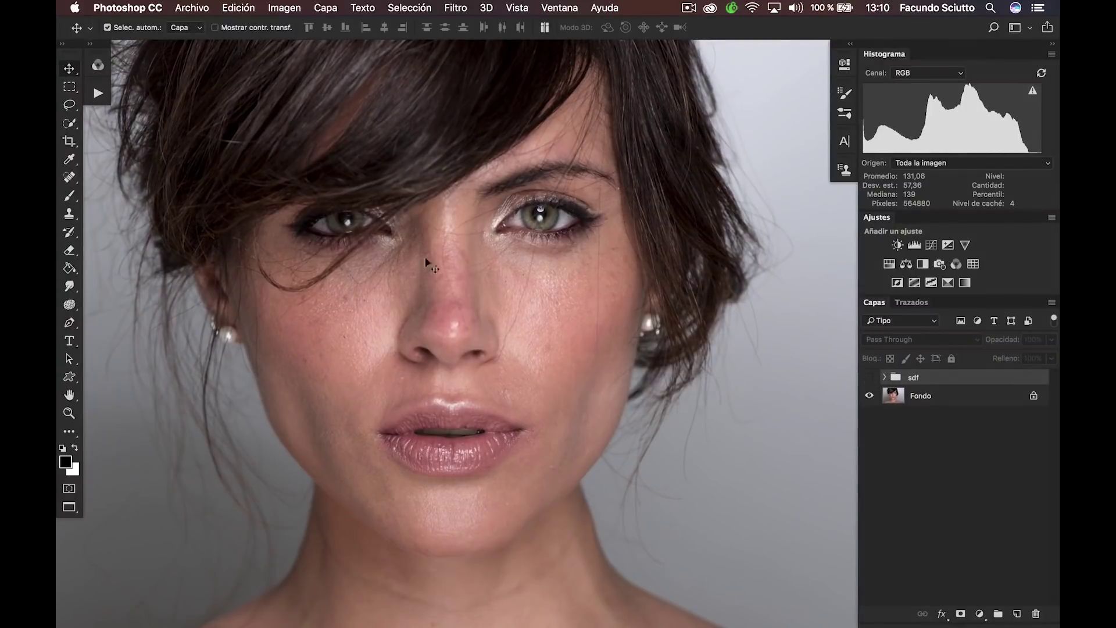
{"action": "scroll", "coordinate": [465, 303], "scroll_direction": "up", "scroll_amount": 4}
{"action": "scroll", "coordinate": [465, 304], "scroll_direction": "down", "scroll_amount": 5}
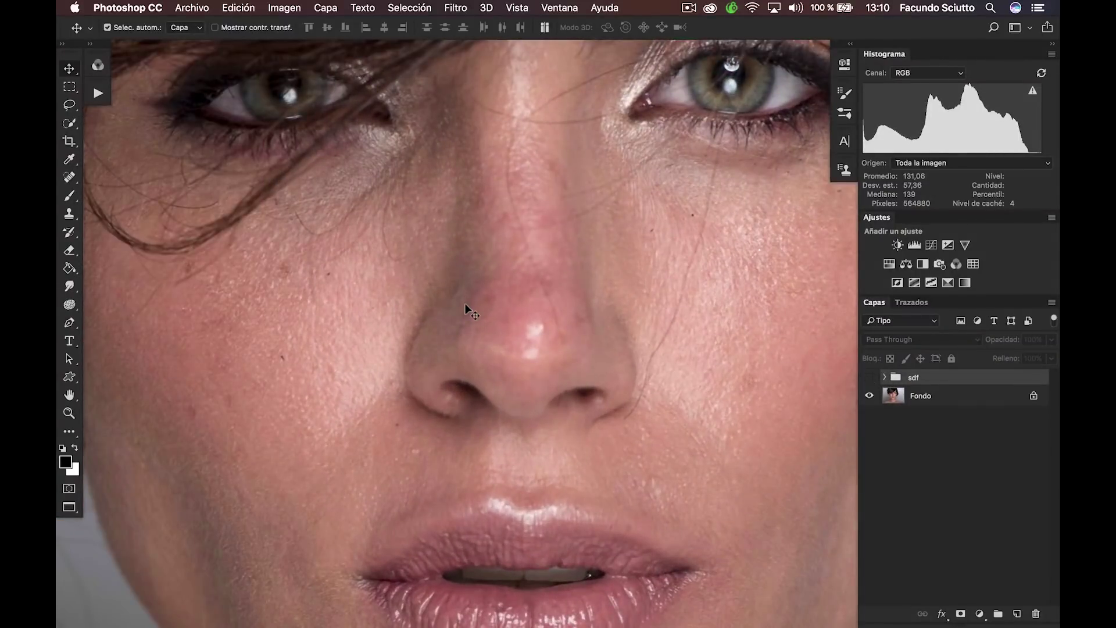
{"action": "left_click", "coordinate": [870, 378]}
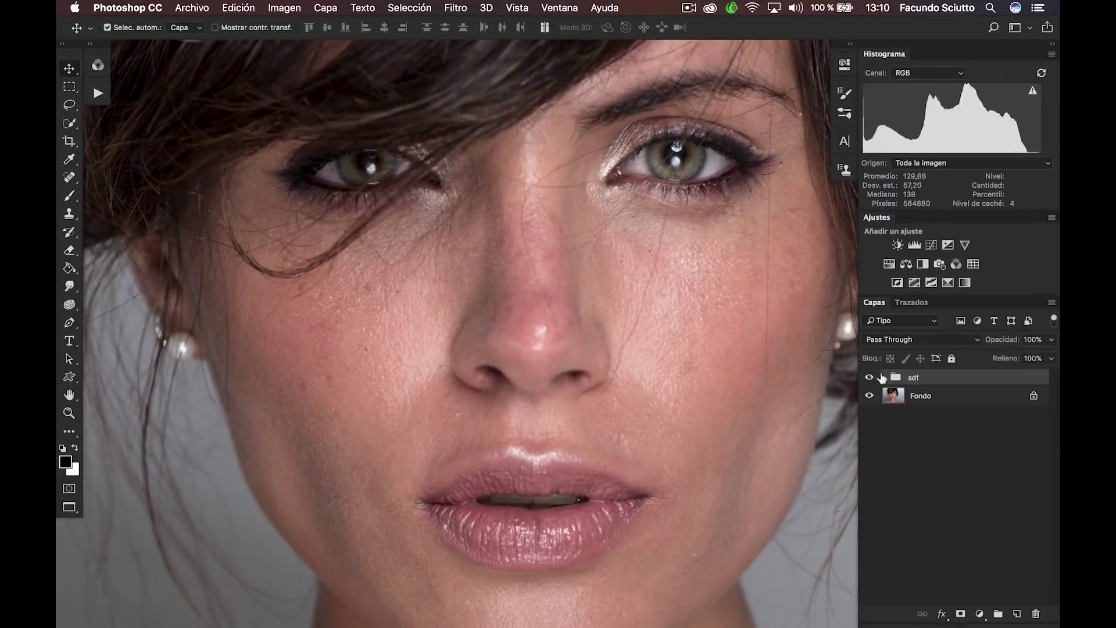
{"action": "scroll", "coordinate": [683, 367], "scroll_direction": "down", "scroll_amount": 5}
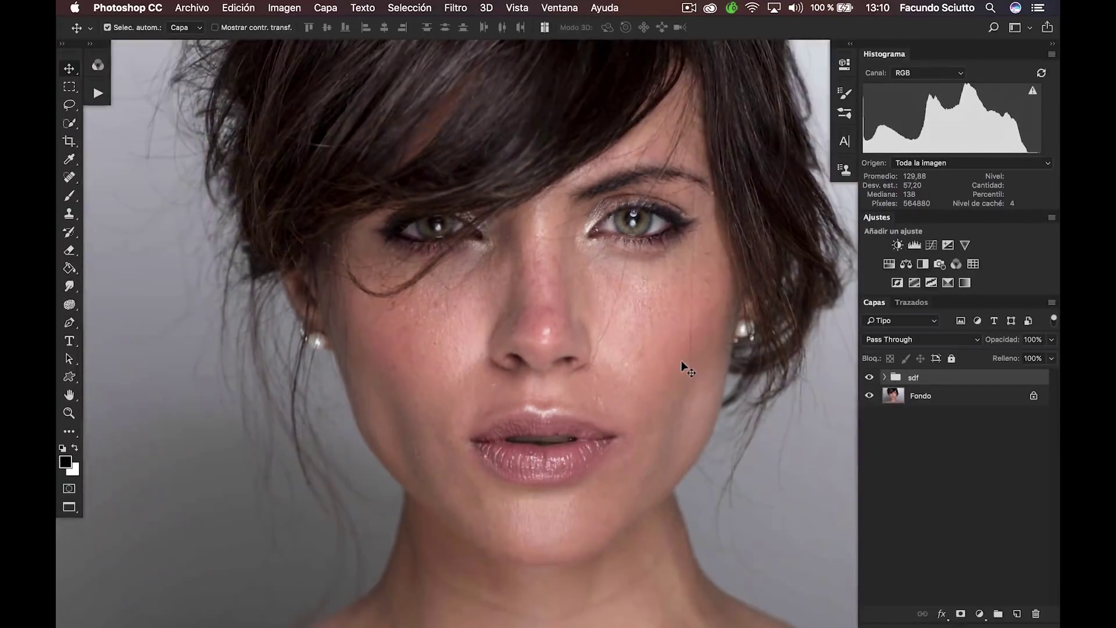
{"action": "scroll", "coordinate": [622, 319], "scroll_direction": "up", "scroll_amount": 4}
{"action": "scroll", "coordinate": [625, 323], "scroll_direction": "right", "scroll_amount": 2}
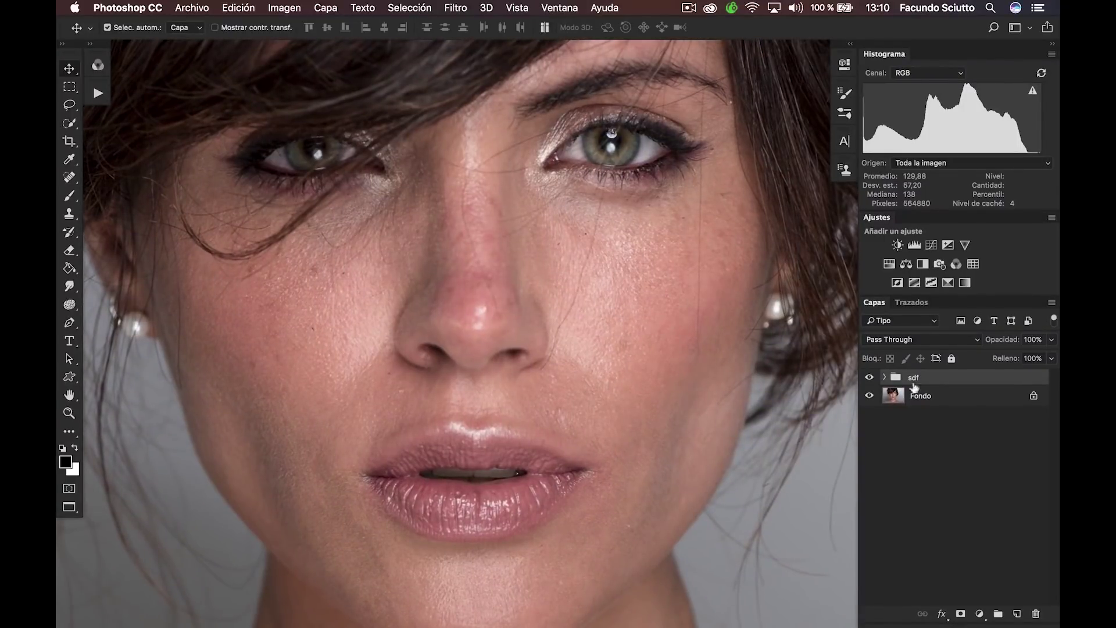
Expand the sdf group and hide "informacion de textura o enfoque" to view the whole blurred portrait
{"action": "left_click", "coordinate": [884, 377]}
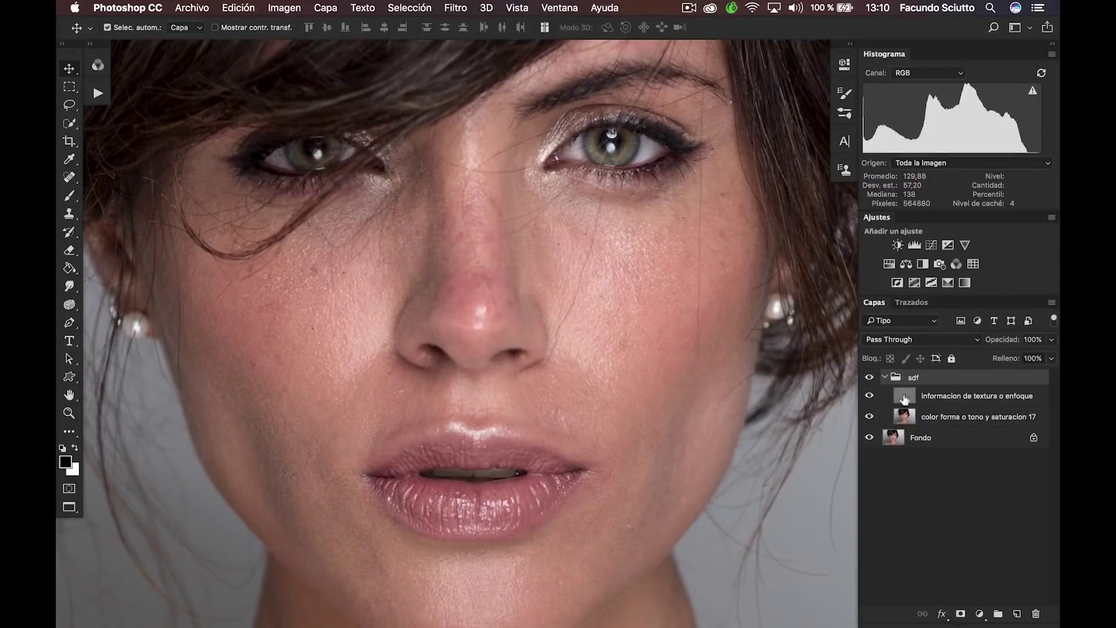
{"action": "scroll", "coordinate": [587, 346], "scroll_direction": "down", "scroll_amount": 3}
{"action": "scroll", "coordinate": [587, 346], "scroll_direction": "down", "scroll_amount": 2}
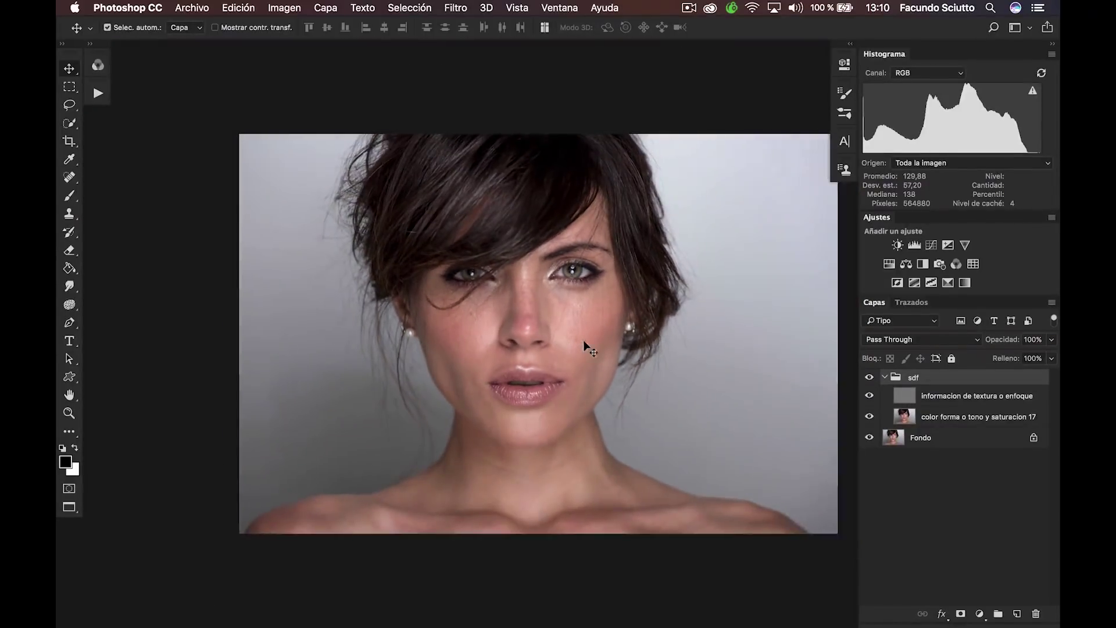
{"action": "scroll", "coordinate": [588, 346], "scroll_direction": "right", "scroll_amount": 2}
{"action": "scroll", "coordinate": [587, 346], "scroll_direction": "up", "scroll_amount": 3}
{"action": "scroll", "coordinate": [586, 343], "scroll_direction": "left", "scroll_amount": 2}
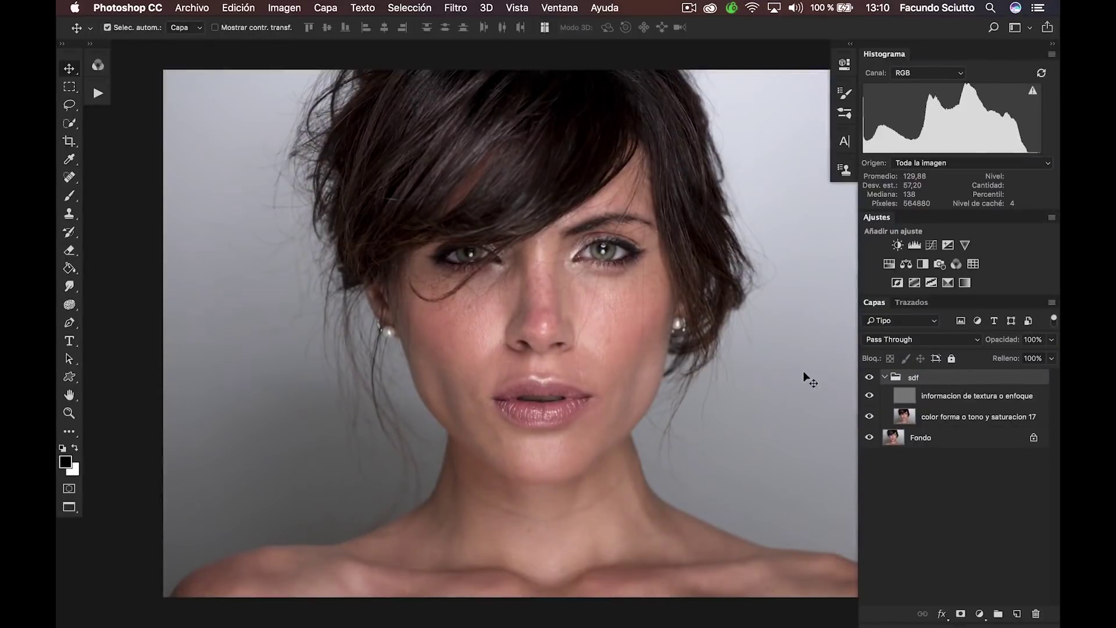
{"action": "scroll", "coordinate": [803, 378], "scroll_direction": "right", "scroll_amount": 2}
{"action": "scroll", "coordinate": [996, 424], "scroll_direction": "left", "scroll_amount": 2}
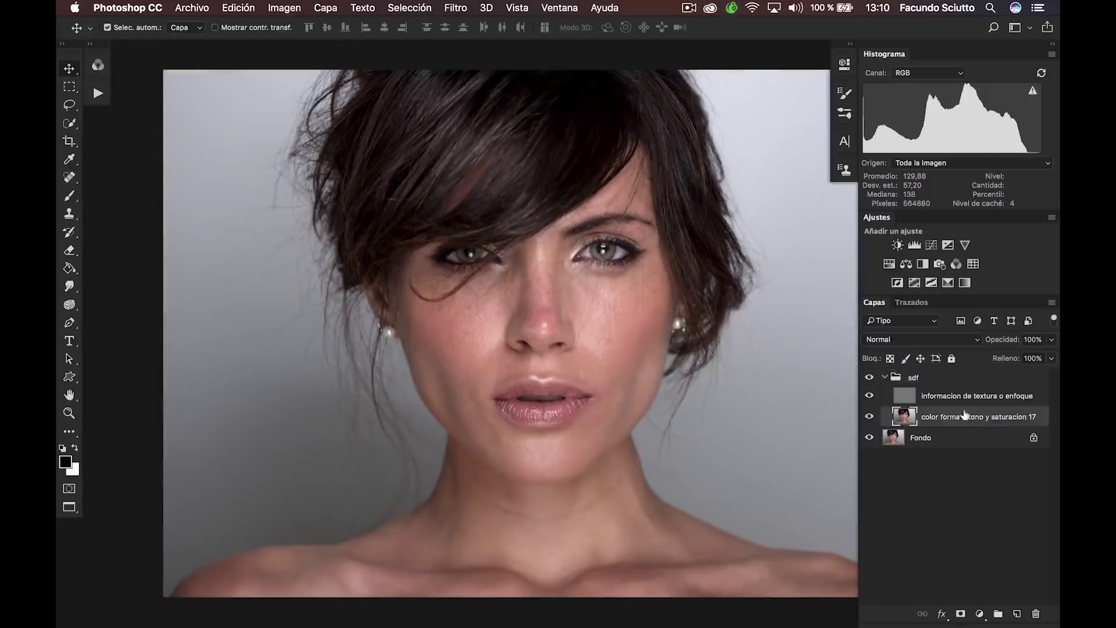
{"action": "left_click", "coordinate": [887, 398]}
{"action": "left_click", "coordinate": [869, 396]}
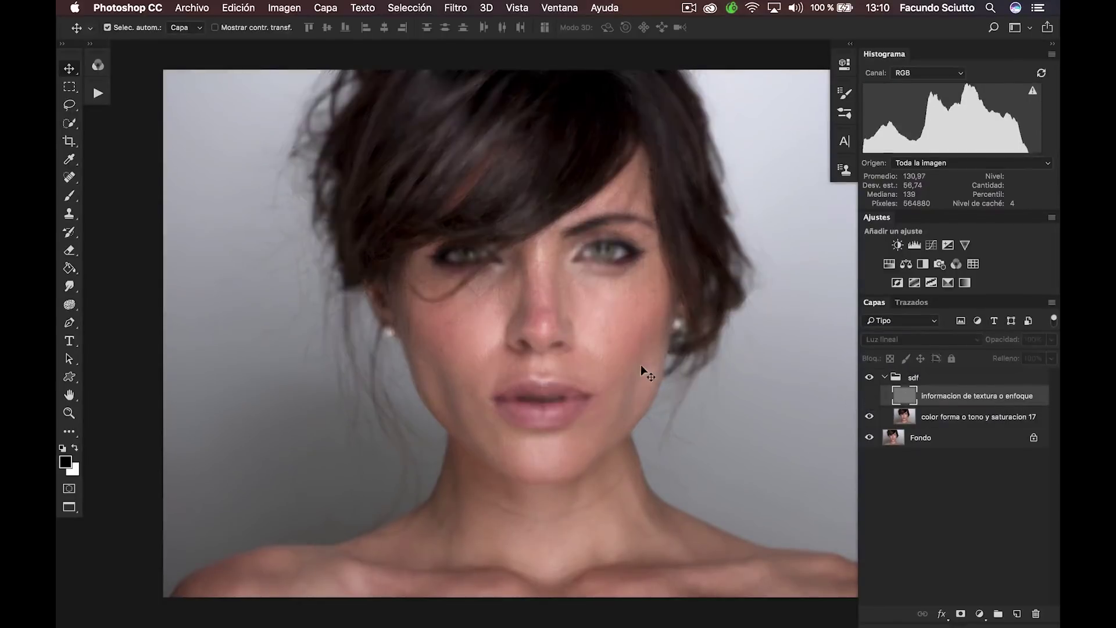
{"action": "scroll", "coordinate": [640, 365], "scroll_direction": "right", "scroll_amount": 3}
{"action": "key", "text": "super+minus"}
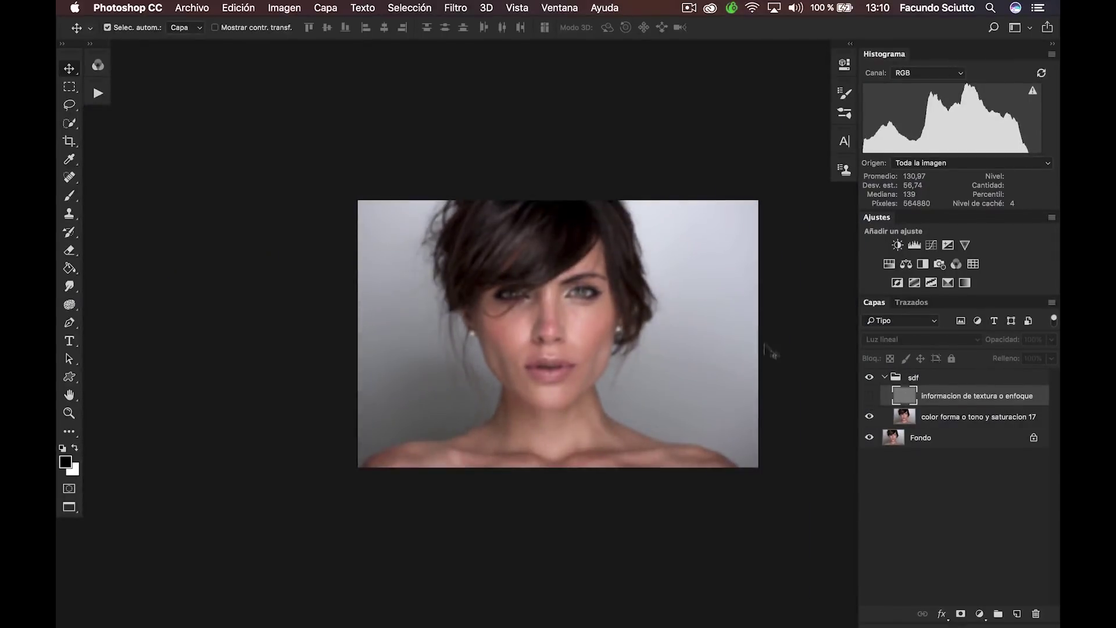
{"action": "key", "text": "super+plus"}
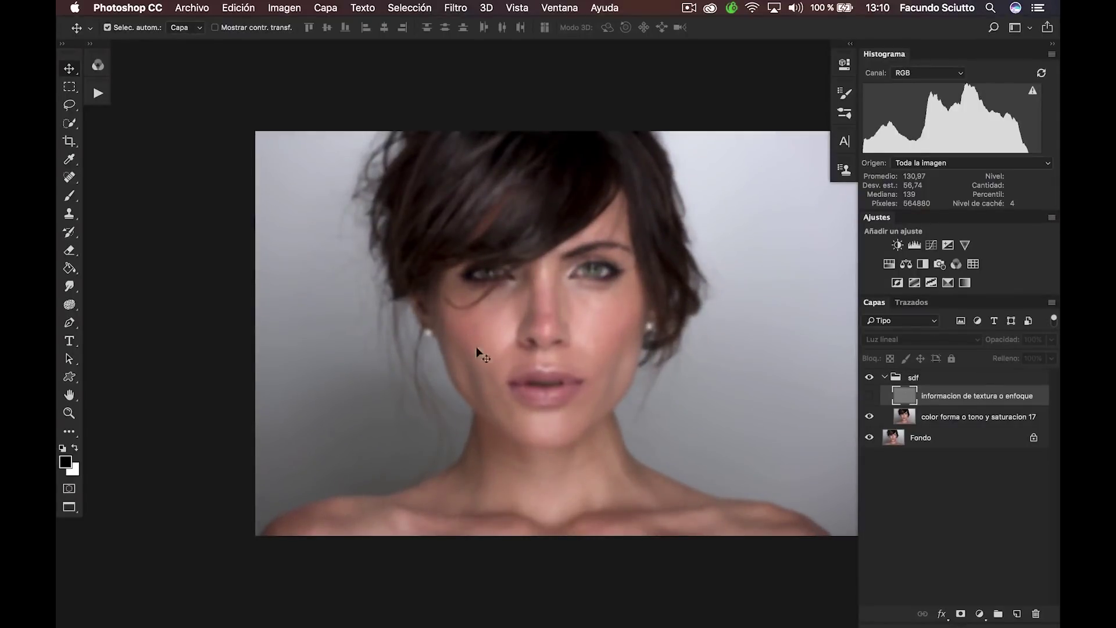
Add a new layer above "color forma o tono y saturacion 17" and fill it with 50% gris in Normal mode at 100% opacity
{"action": "left_click", "coordinate": [971, 416]}
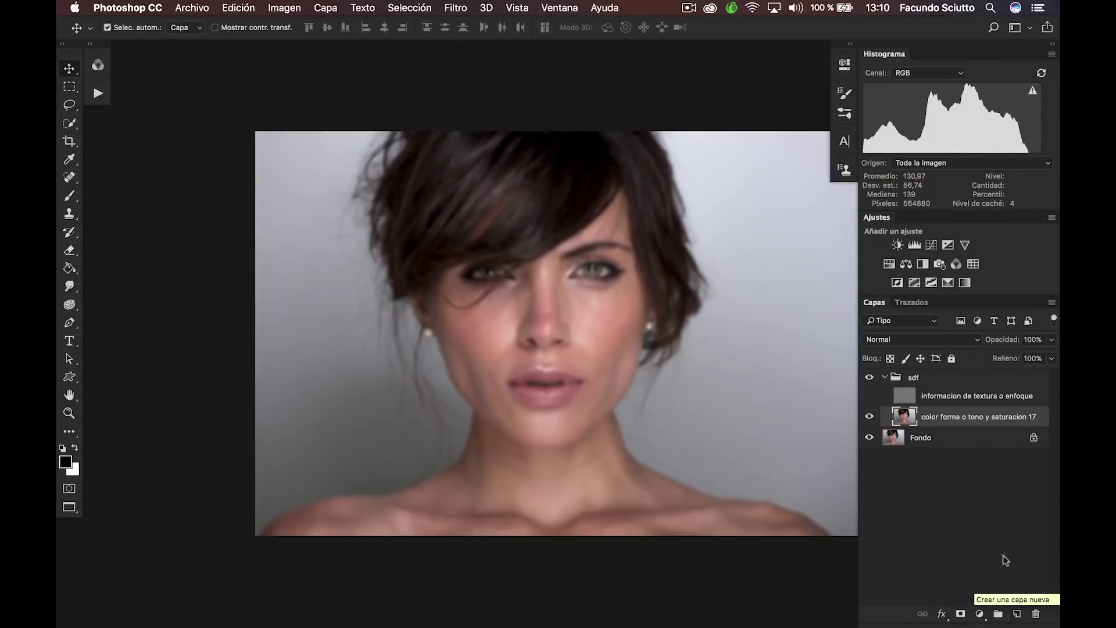
{"action": "left_click", "coordinate": [1018, 615]}
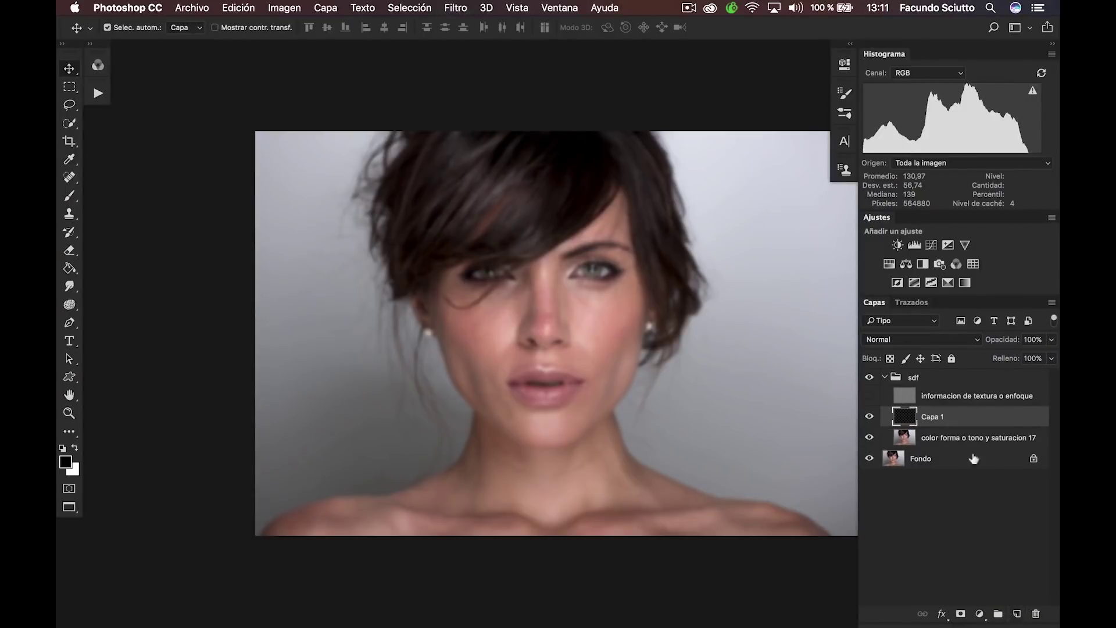
{"action": "left_click", "coordinate": [244, 8]}
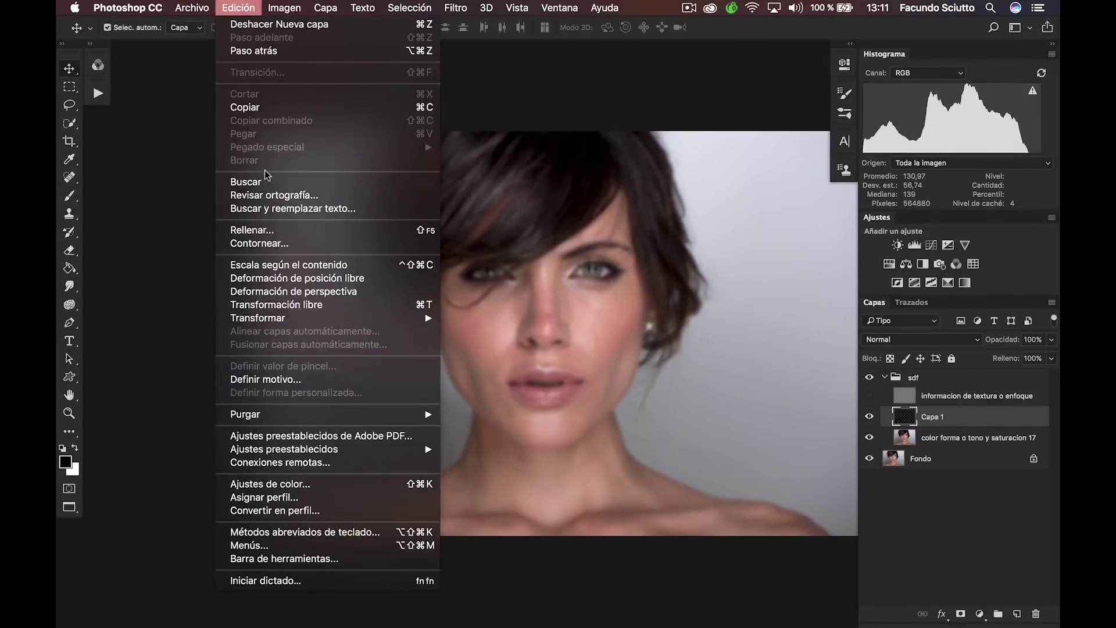
{"action": "left_click", "coordinate": [265, 231]}
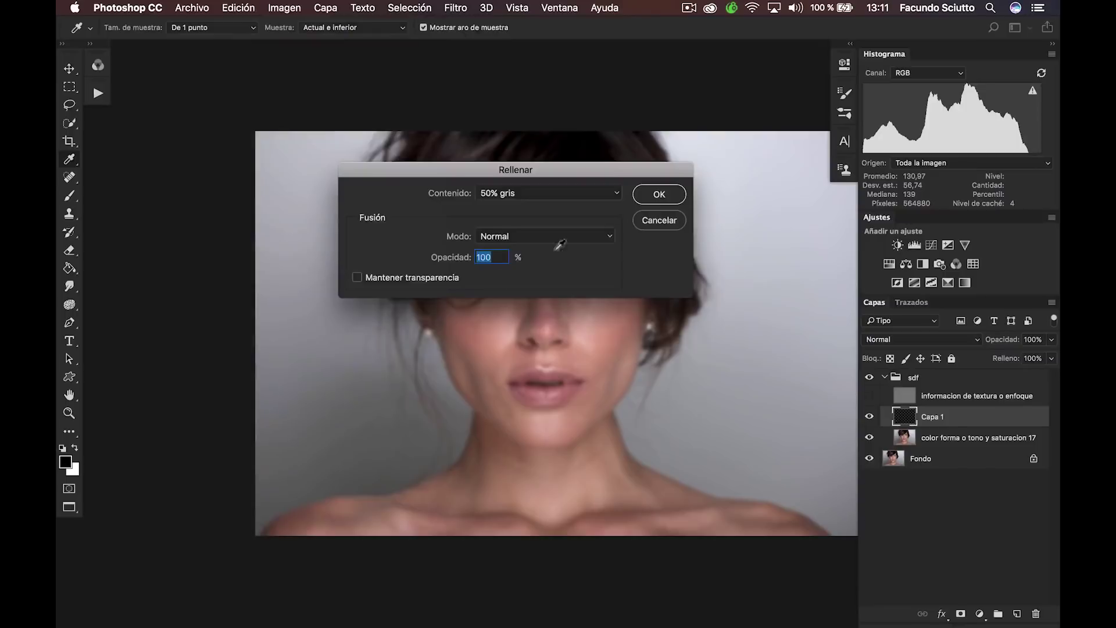
{"action": "left_click", "coordinate": [667, 197]}
{"action": "key", "text": "v"}
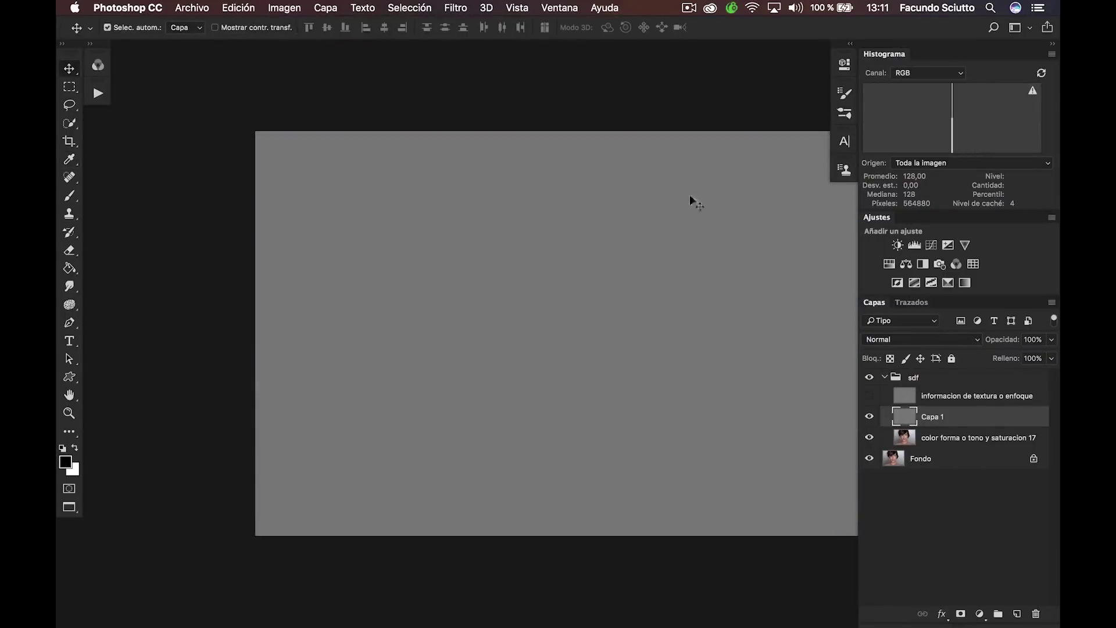
Set the gray layer's blend mode to Luminosidad
{"action": "left_click", "coordinate": [948, 338]}
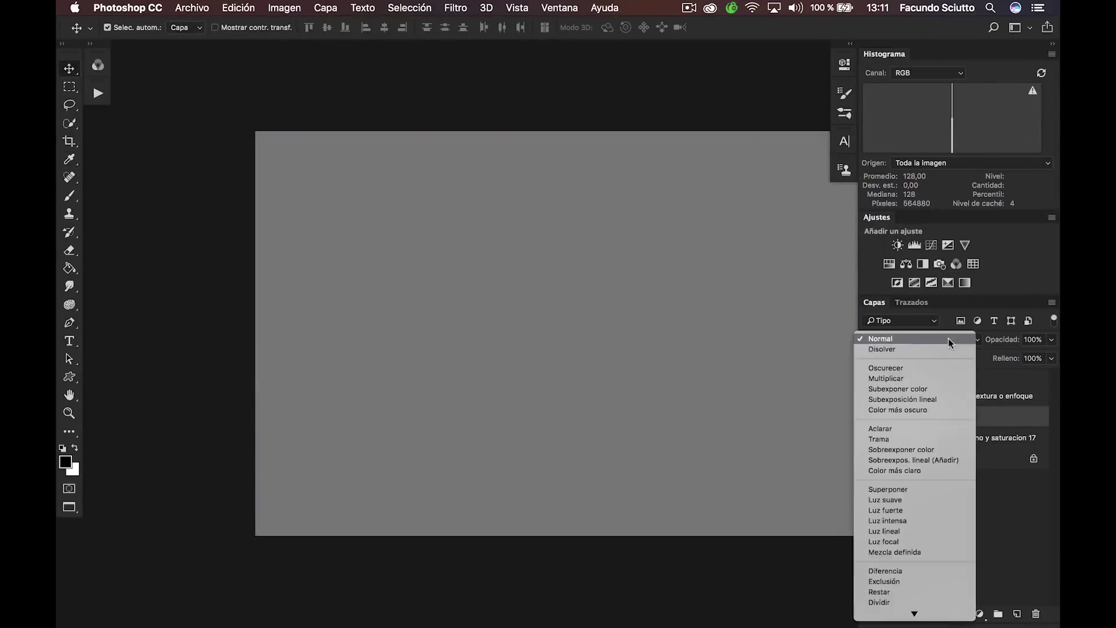
{"action": "scroll", "coordinate": [948, 465], "scroll_direction": "down", "scroll_amount": 2}
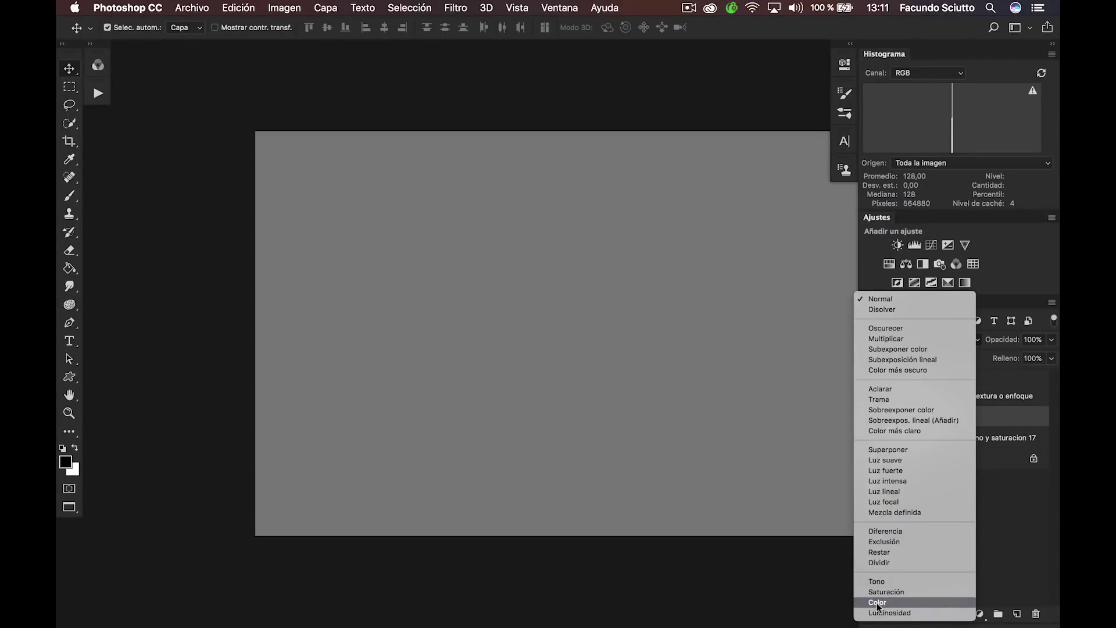
{"action": "left_click", "coordinate": [910, 613]}
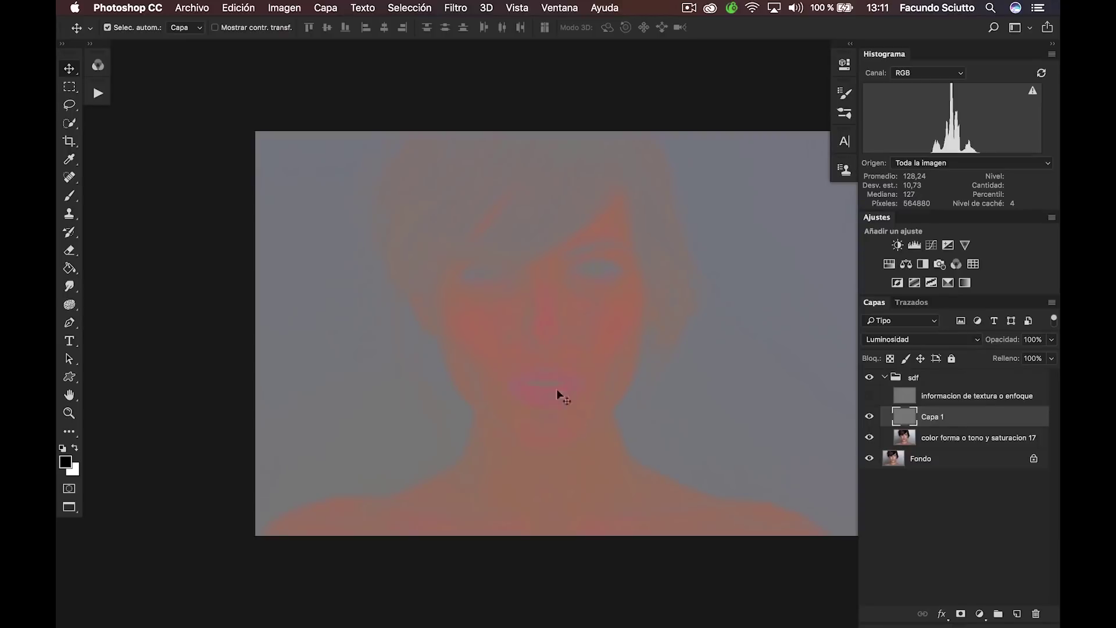
Inspect the portrait's isolated color across the whole image and toggle the gray layer's visibility to compare
{"action": "scroll", "coordinate": [492, 340], "scroll_direction": "up", "scroll_amount": 1}
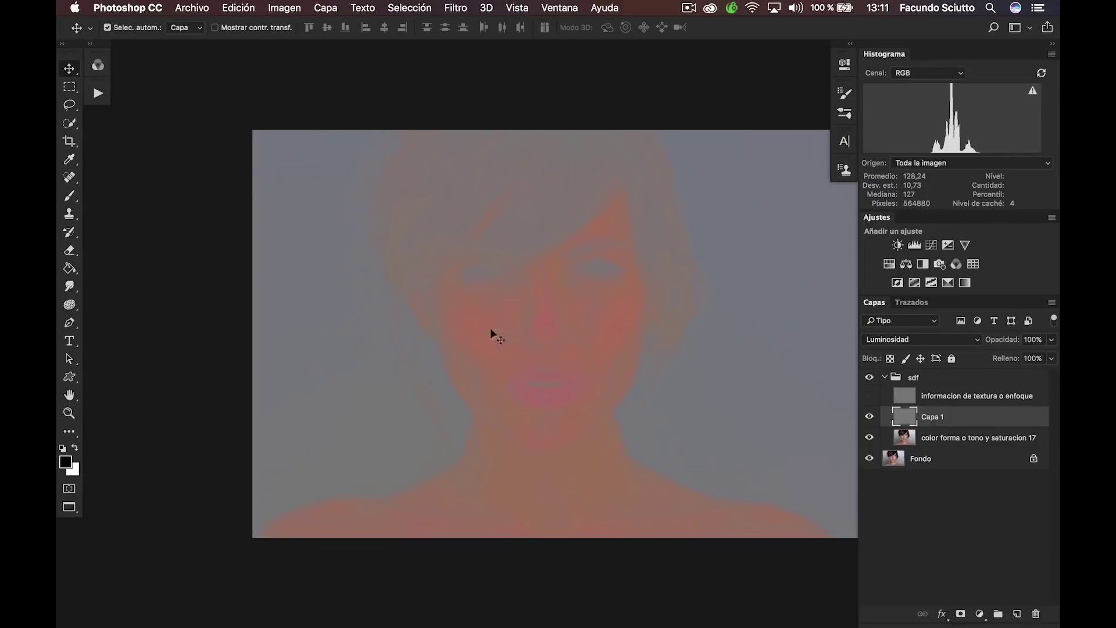
{"action": "scroll", "coordinate": [658, 376], "scroll_direction": "down", "scroll_amount": 5}
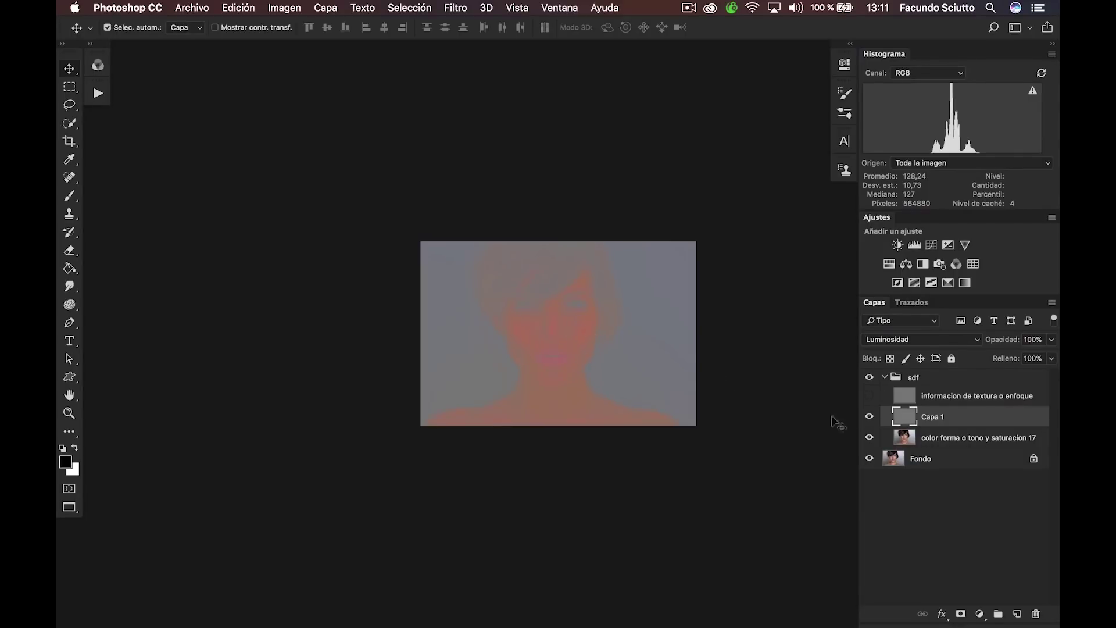
{"action": "key", "text": "super+plus"}
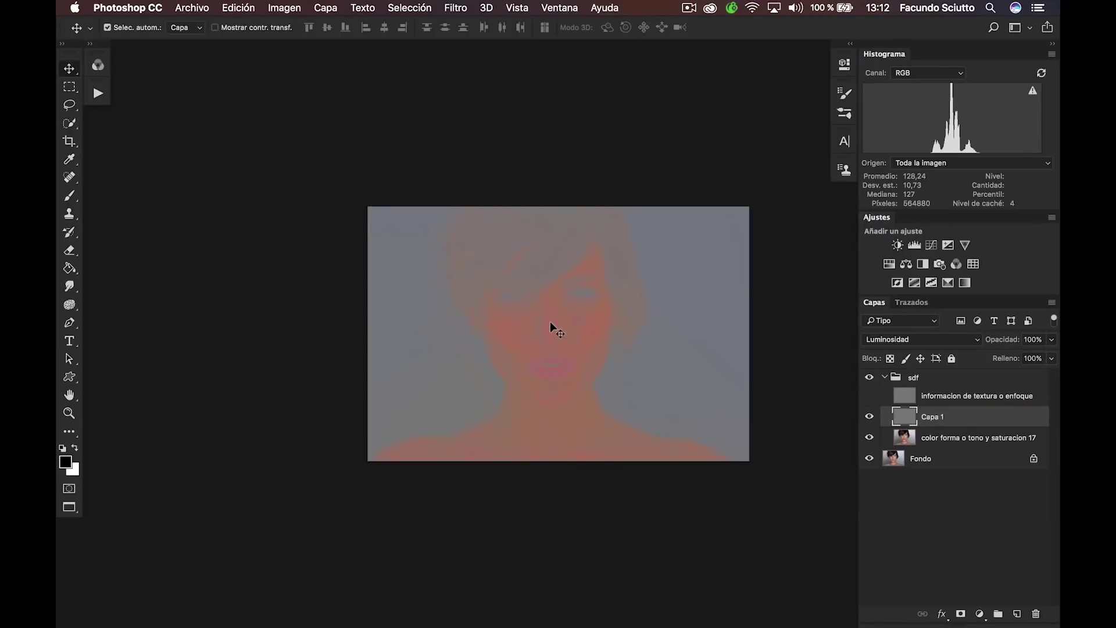
{"action": "left_click", "coordinate": [870, 416]}
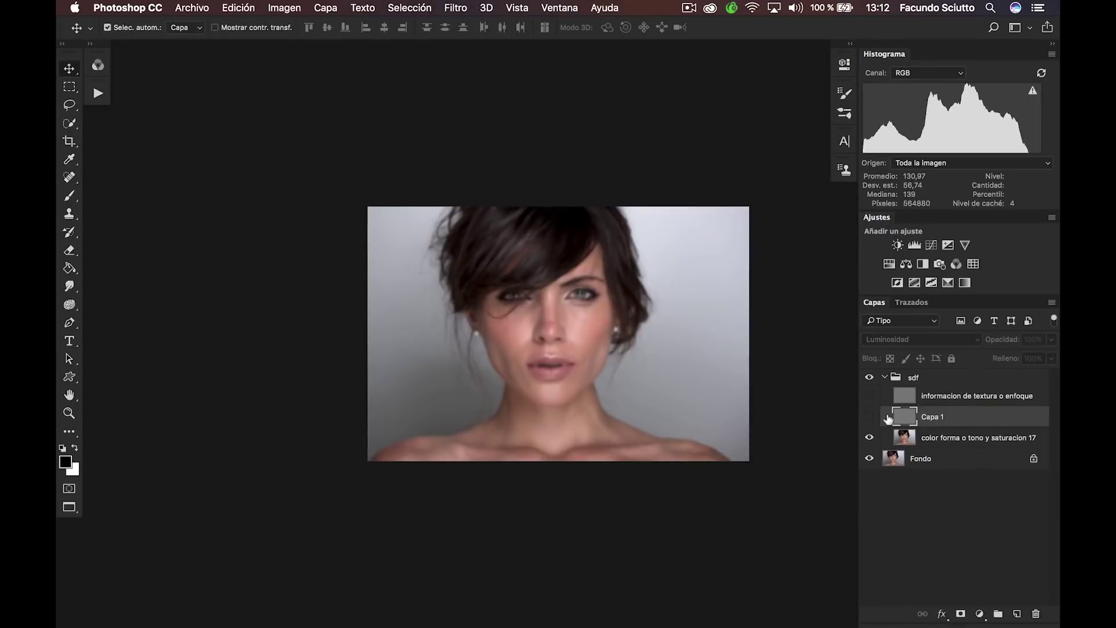
{"action": "left_click", "coordinate": [870, 416]}
Change the gray layer's blend mode to Color to view the portrait's luminosity without color
{"action": "left_click", "coordinate": [912, 339]}
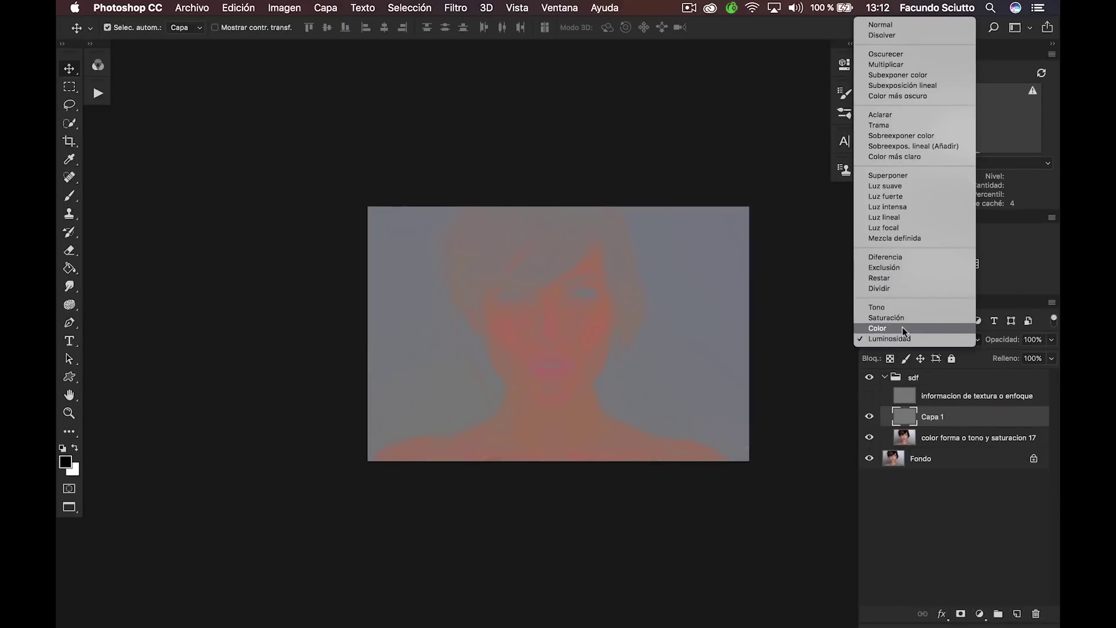
{"action": "left_click", "coordinate": [904, 329]}
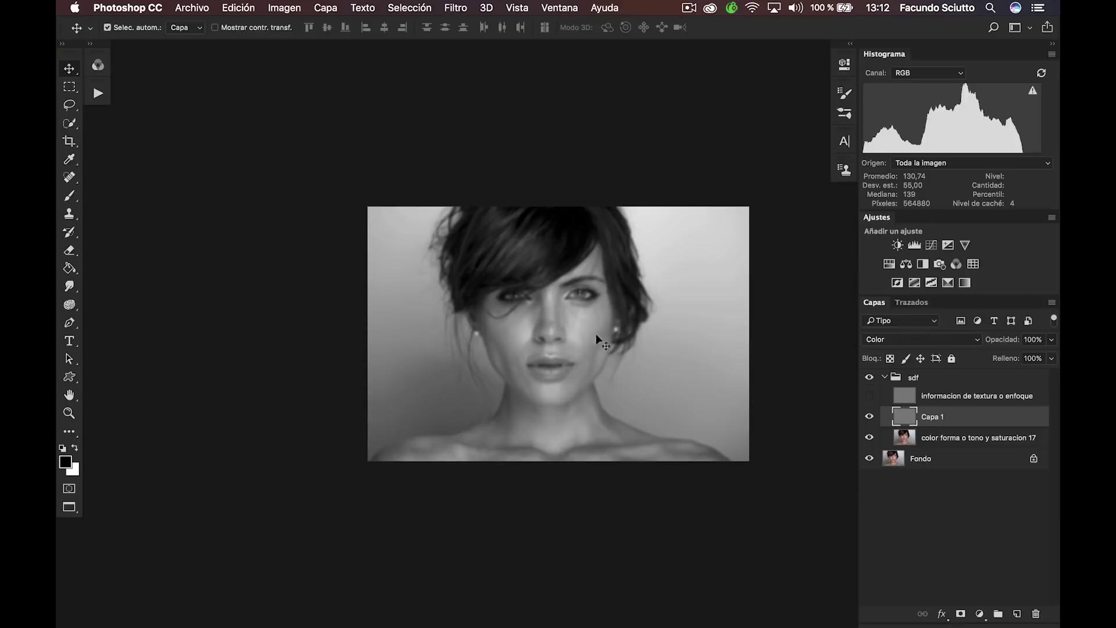
{"action": "key", "text": "super+minus"}
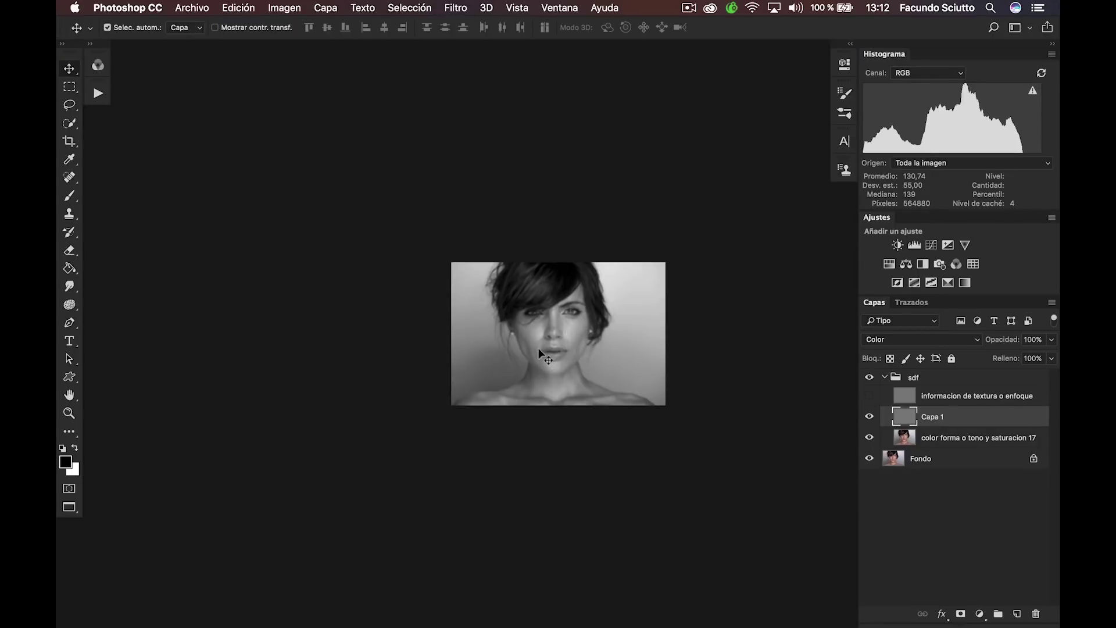
Show the "informacion de textura o enfoque" layer again and delete the gray layer "Capa 1"
{"action": "left_click", "coordinate": [870, 422]}
{"action": "key", "text": "super+plus"}
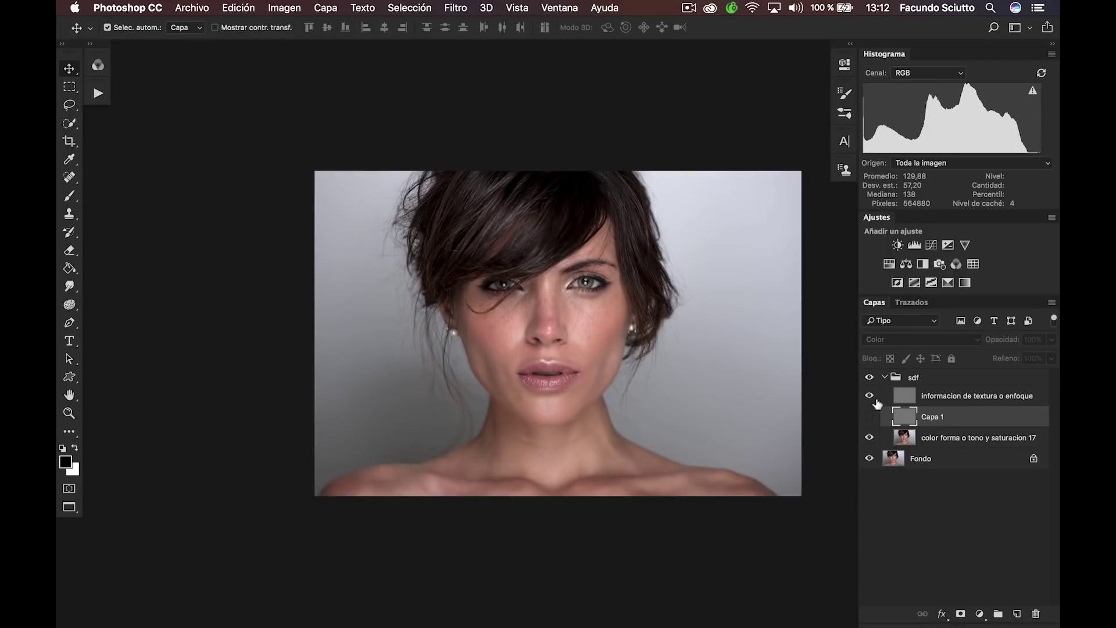
{"action": "left_click", "coordinate": [940, 397]}
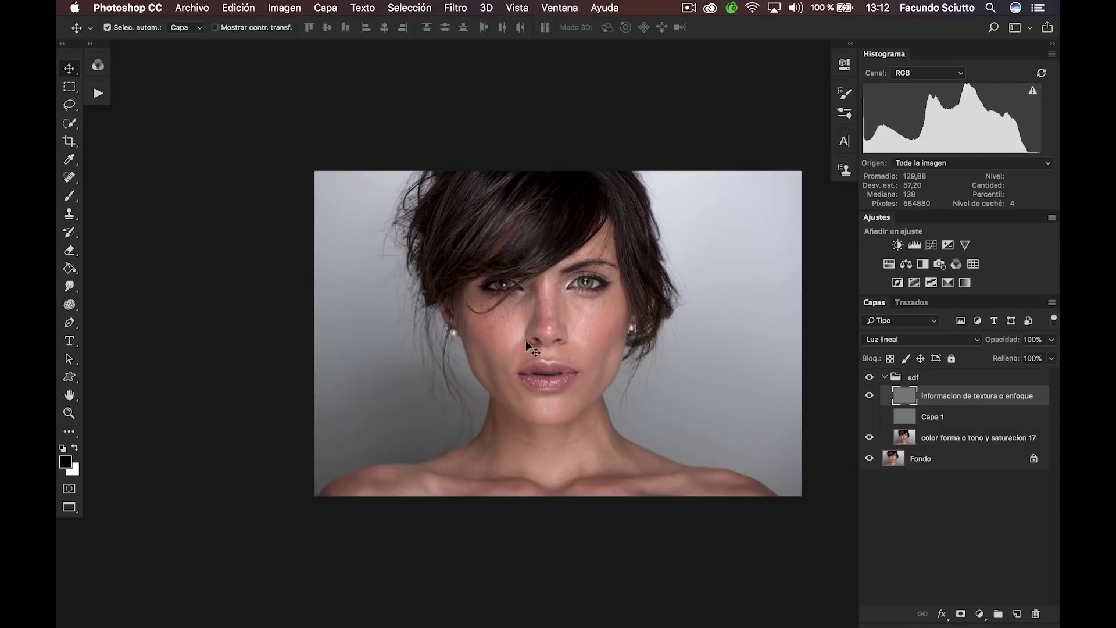
{"action": "left_click", "coordinate": [980, 420]}
{"action": "key", "text": "BackSpace"}
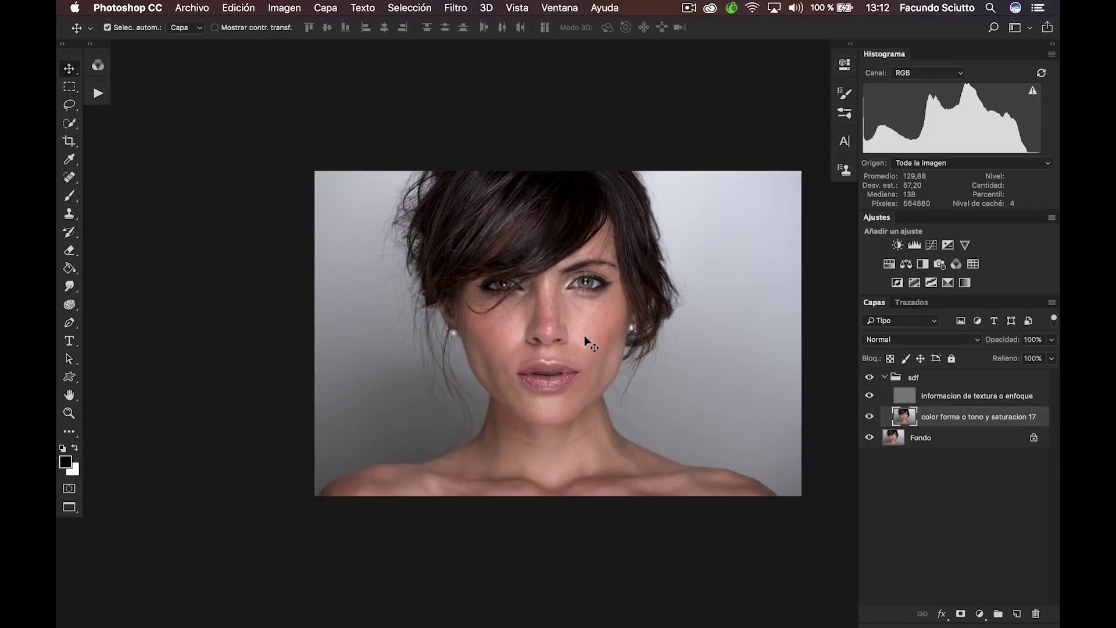
Examine the stray hair crossing the cheek beside the nose, from the full face down to pixel level
{"action": "scroll", "coordinate": [588, 343], "scroll_direction": "up", "scroll_amount": 6}
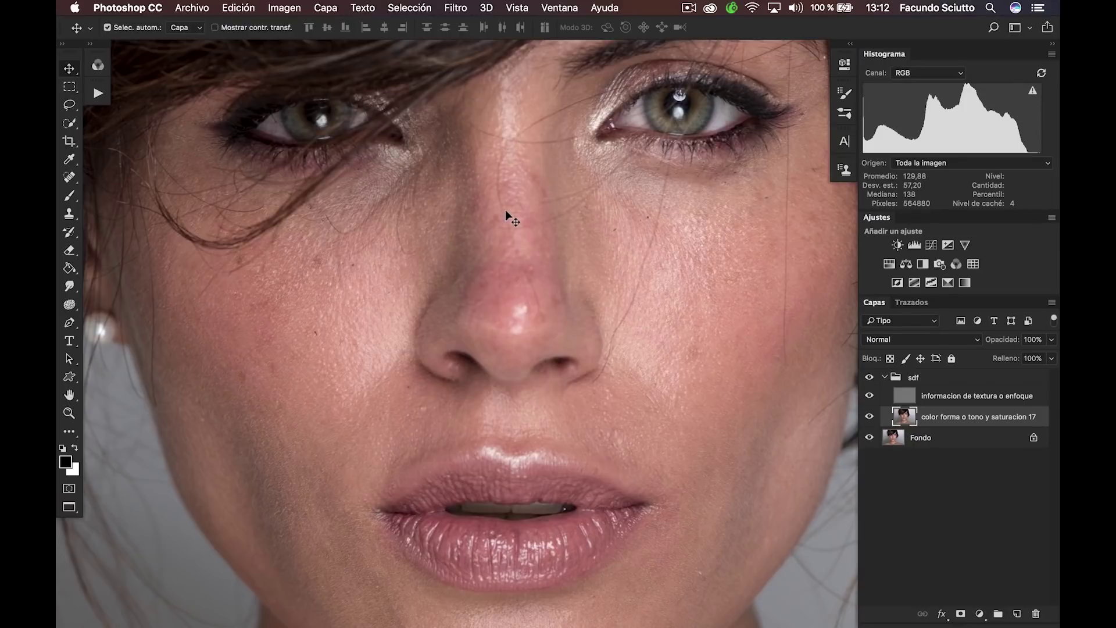
{"action": "scroll", "coordinate": [505, 211], "scroll_direction": "up", "scroll_amount": 5}
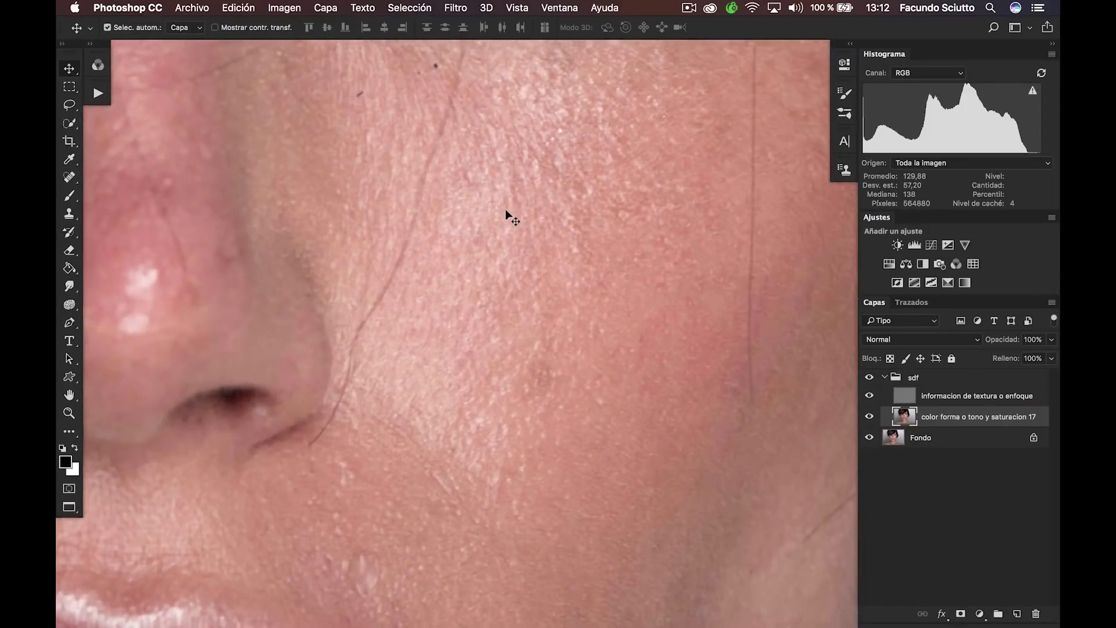
{"action": "scroll", "coordinate": [504, 208], "scroll_direction": "up", "scroll_amount": 5}
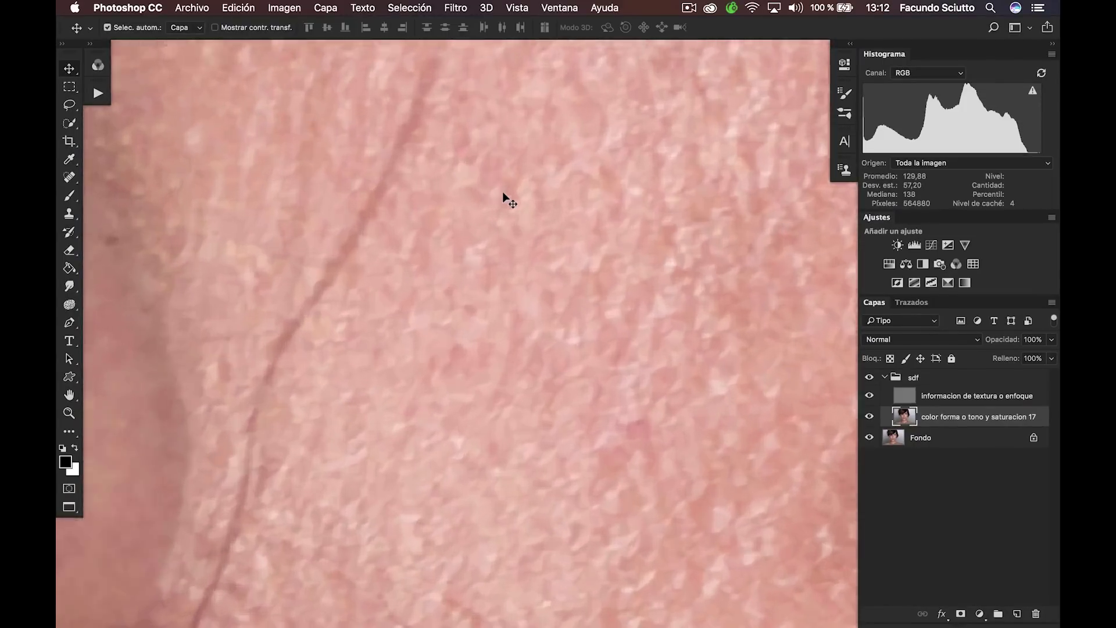
{"action": "scroll", "coordinate": [503, 195], "scroll_direction": "up", "scroll_amount": 5}
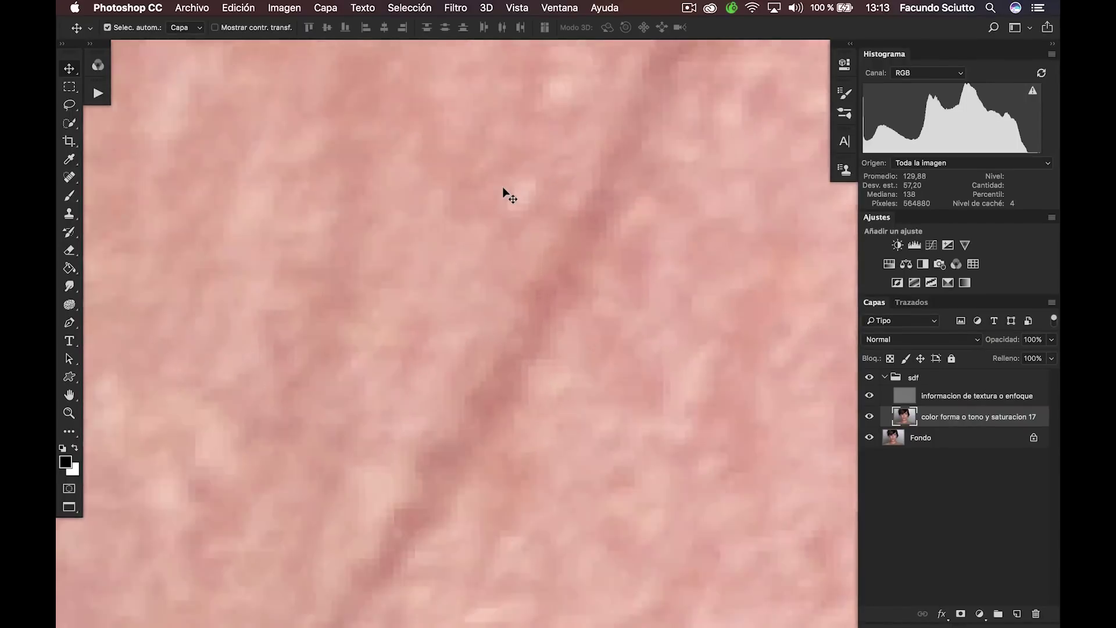
{"action": "scroll", "coordinate": [504, 190], "scroll_direction": "up", "scroll_amount": 3}
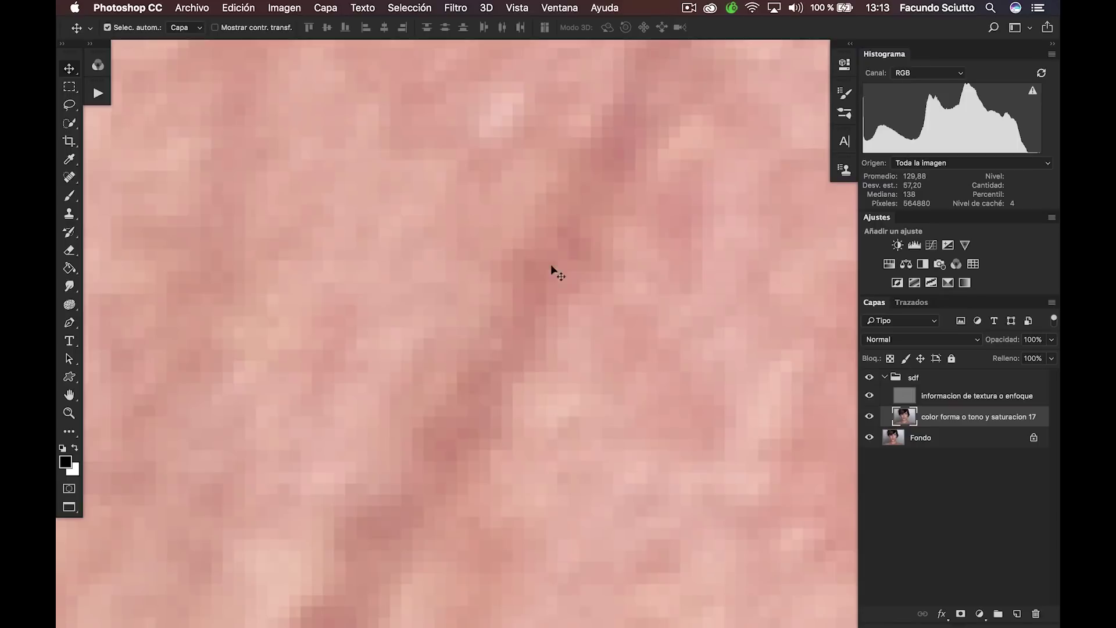
{"action": "scroll", "coordinate": [570, 274], "scroll_direction": "down", "scroll_amount": 2}
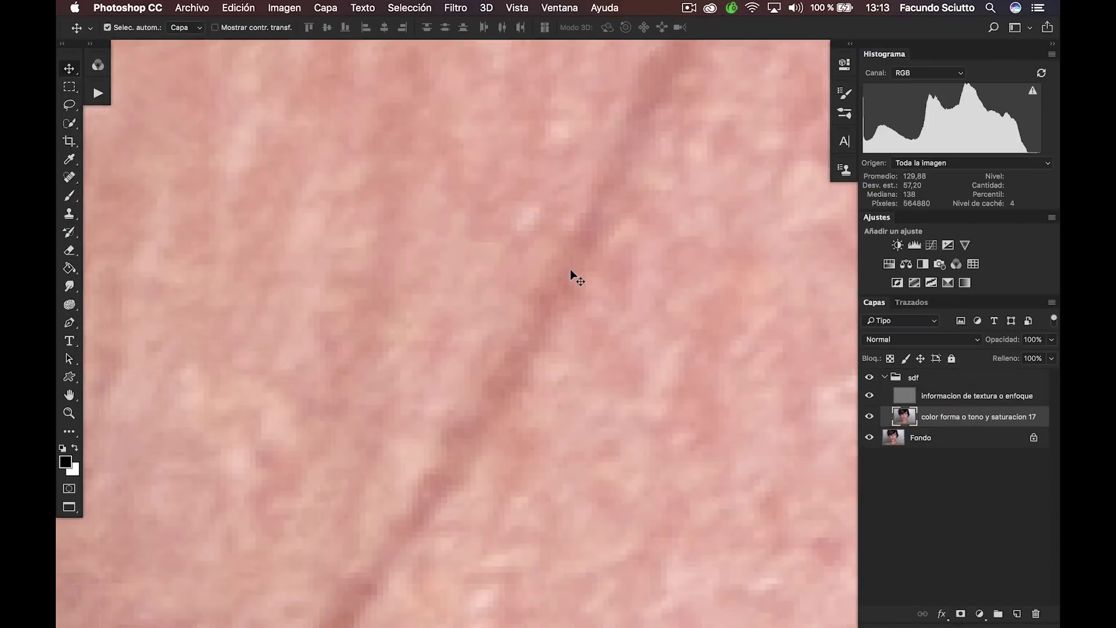
{"action": "scroll", "coordinate": [570, 274], "scroll_direction": "down", "scroll_amount": 1}
{"action": "scroll", "coordinate": [570, 272], "scroll_direction": "down", "scroll_amount": 5}
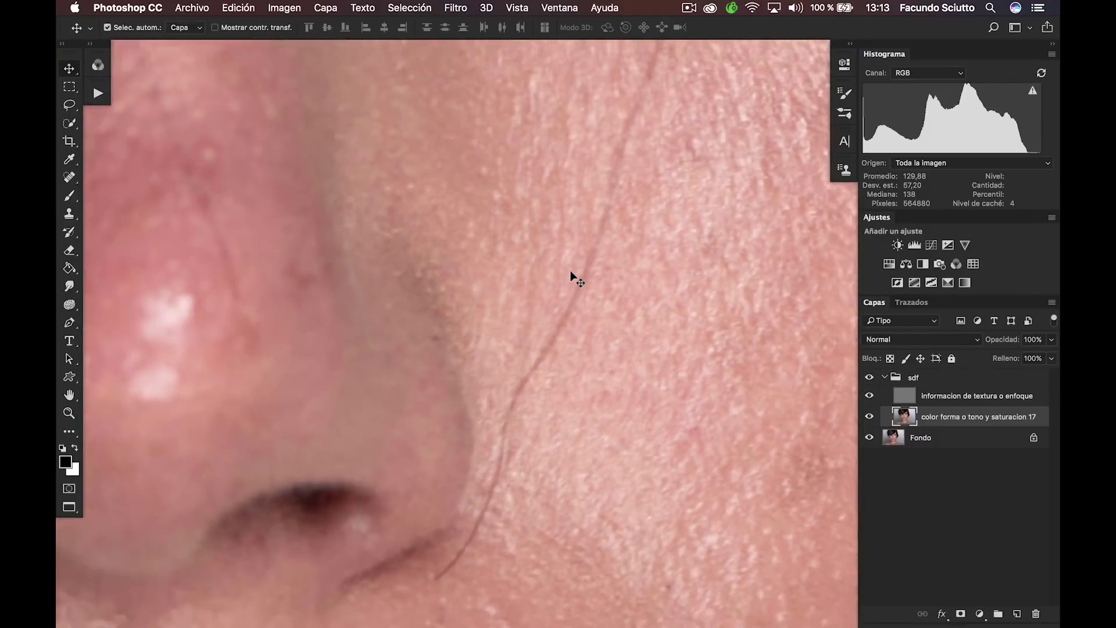
{"action": "scroll", "coordinate": [570, 271], "scroll_direction": "down", "scroll_amount": 1}
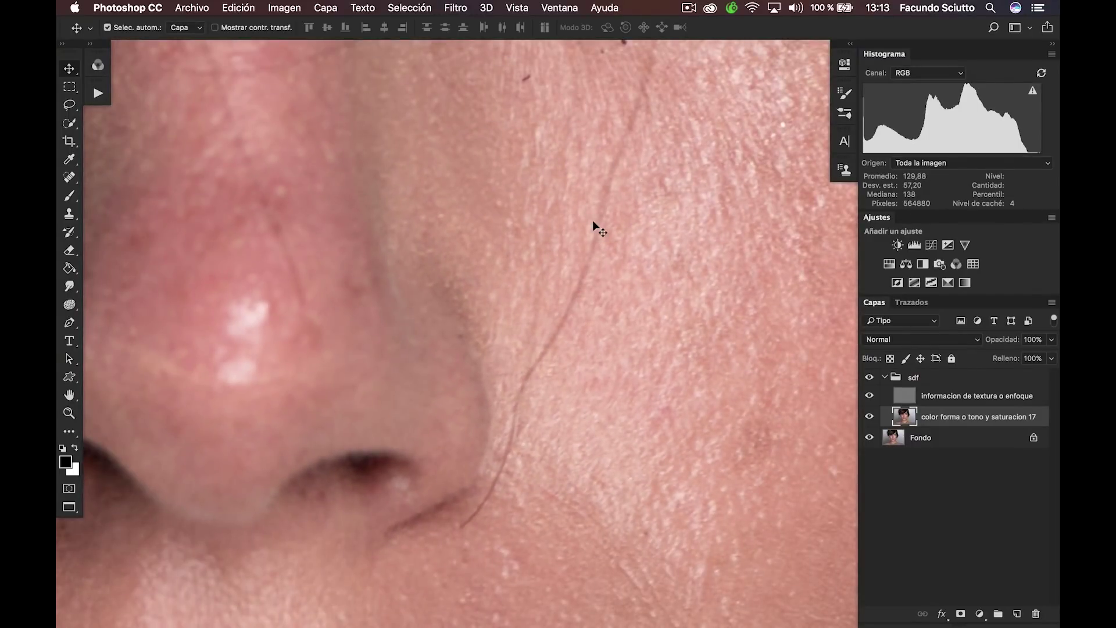
{"action": "scroll", "coordinate": [593, 223], "scroll_direction": "up", "scroll_amount": 3}
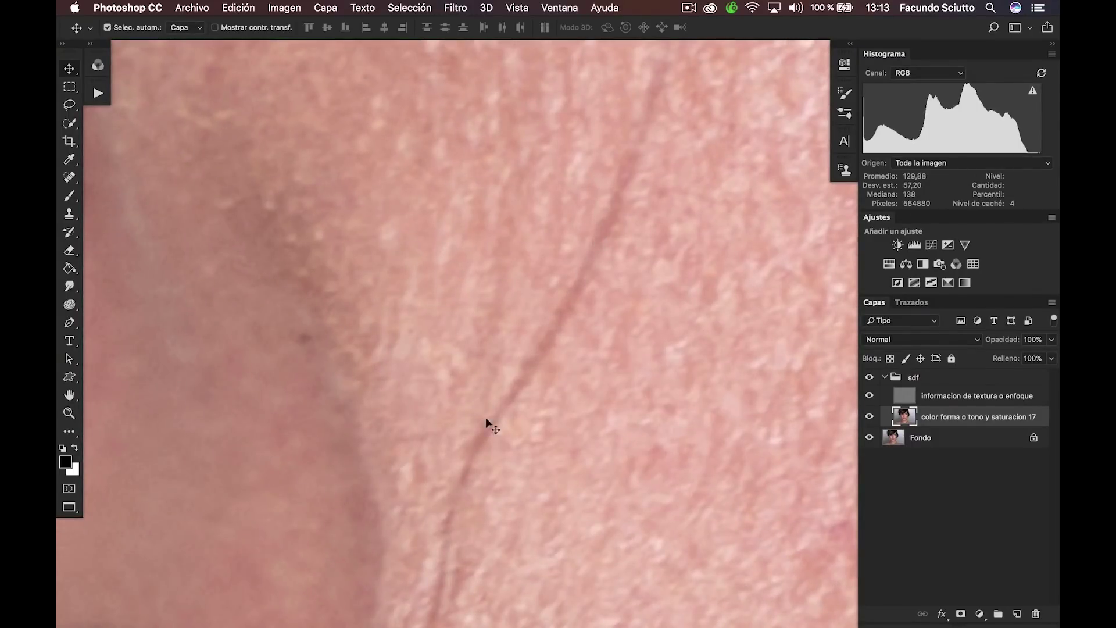
{"action": "scroll", "coordinate": [560, 336], "scroll_direction": "down", "scroll_amount": 2}
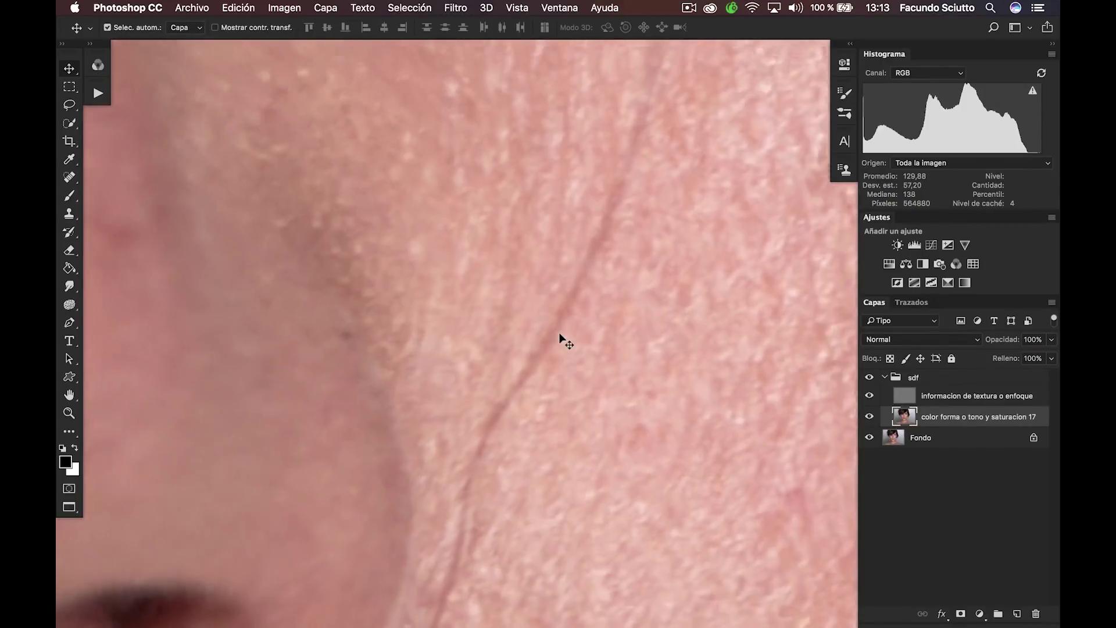
{"action": "scroll", "coordinate": [560, 336], "scroll_direction": "up", "scroll_amount": 4}
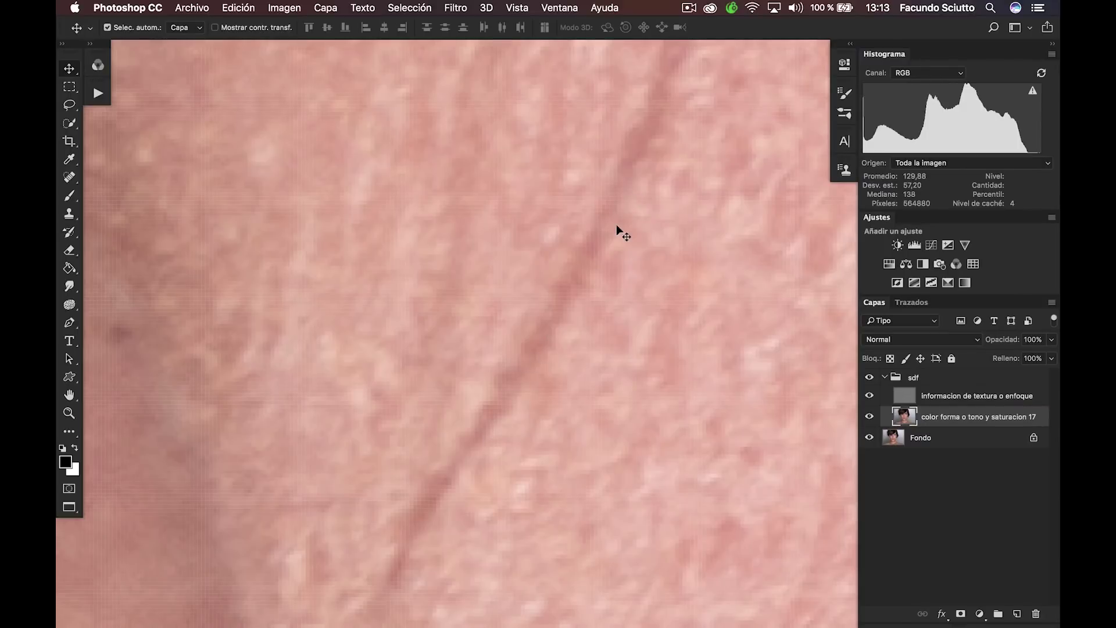
{"action": "scroll", "coordinate": [616, 226], "scroll_direction": "down", "scroll_amount": 4}
{"action": "scroll", "coordinate": [616, 225], "scroll_direction": "down", "scroll_amount": 4}
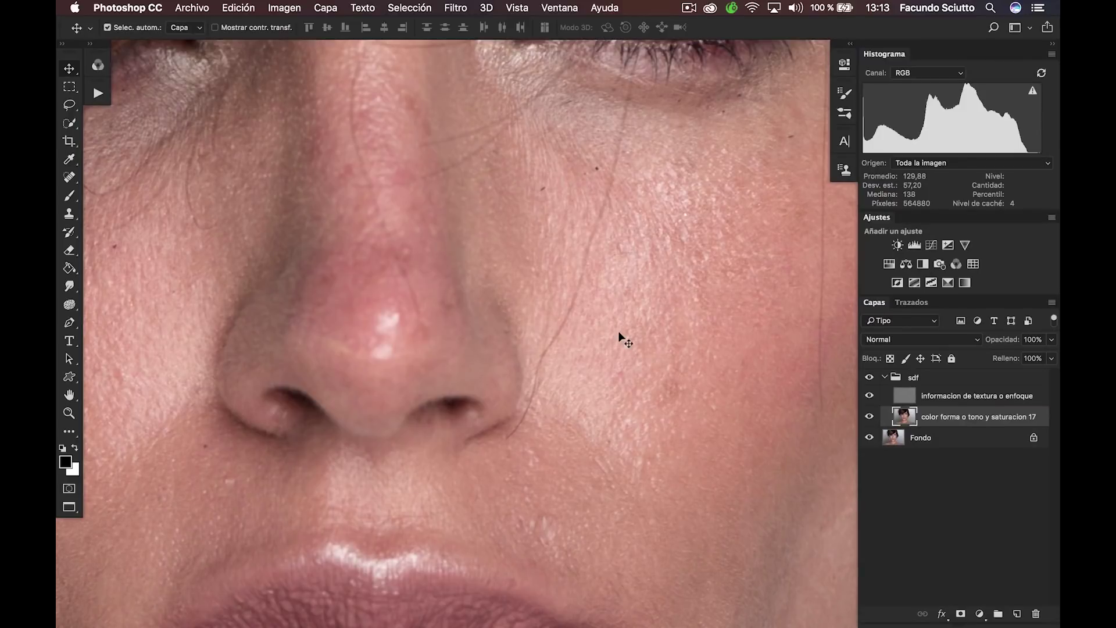
Examine the fine stray hairs around the nose bridge, inner eye corner and eyebrow at several magnifications
{"action": "scroll", "coordinate": [621, 336], "scroll_direction": "up", "scroll_amount": 3}
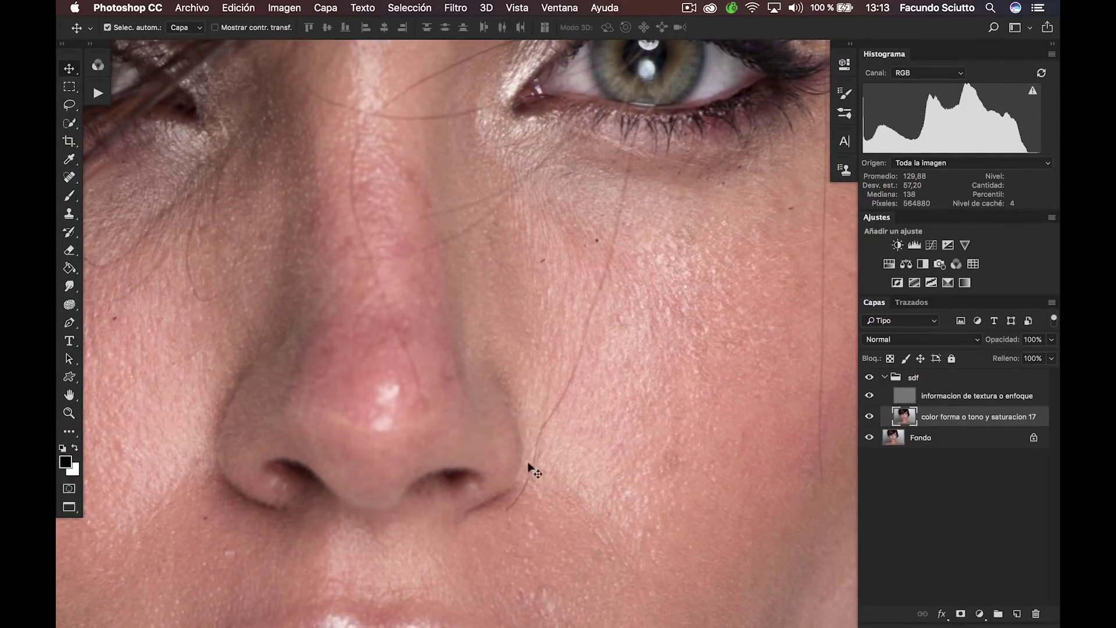
{"action": "scroll", "coordinate": [589, 255], "scroll_direction": "up", "scroll_amount": 3}
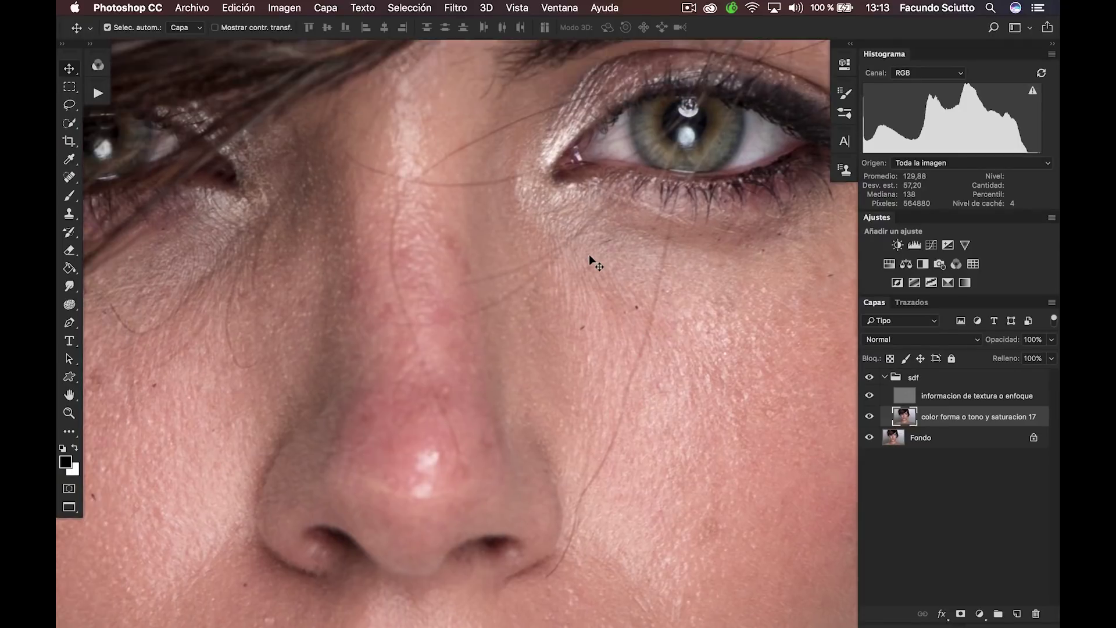
{"action": "scroll", "coordinate": [590, 256], "scroll_direction": "down", "scroll_amount": 3}
{"action": "scroll", "coordinate": [590, 256], "scroll_direction": "right", "scroll_amount": 1}
{"action": "scroll", "coordinate": [430, 96], "scroll_direction": "down", "scroll_amount": 3}
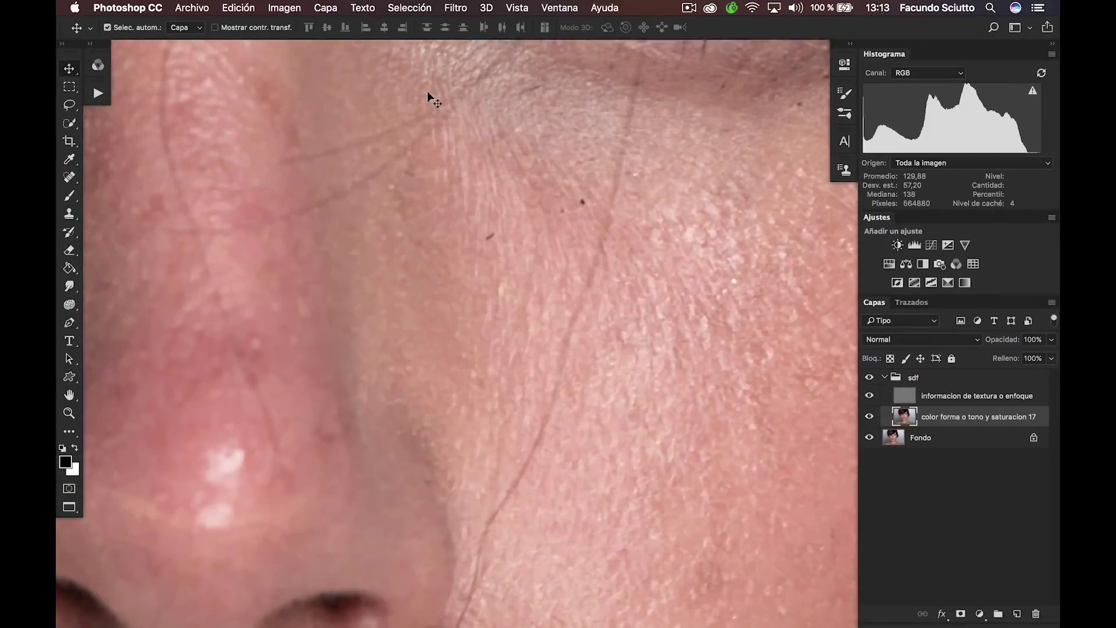
{"action": "scroll", "coordinate": [430, 96], "scroll_direction": "up", "scroll_amount": 4}
{"action": "scroll", "coordinate": [430, 96], "scroll_direction": "up", "scroll_amount": 4}
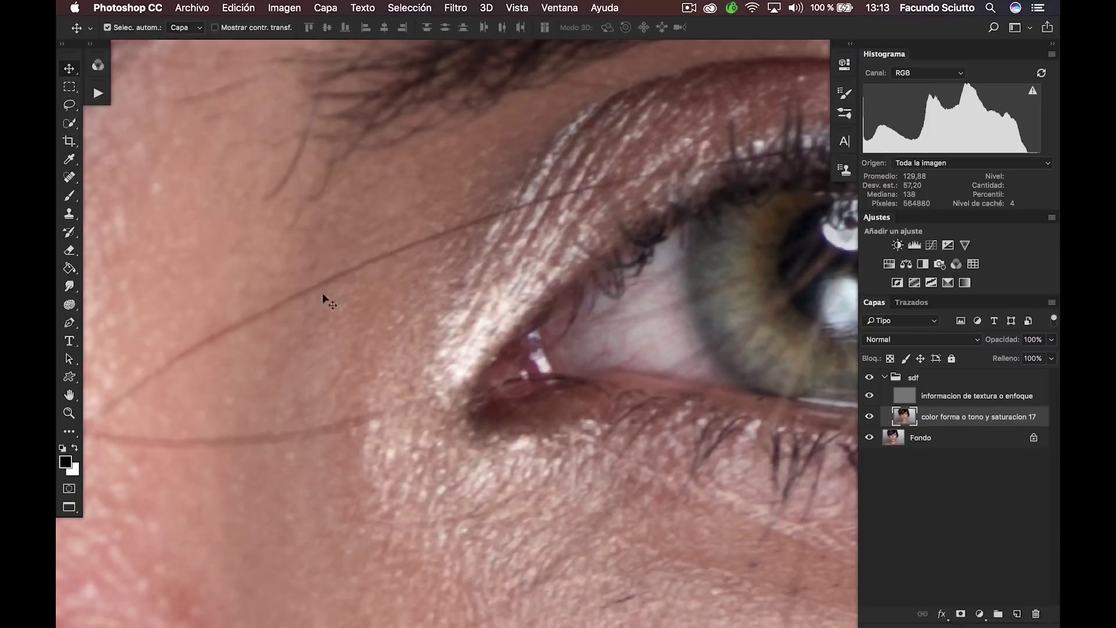
{"action": "scroll", "coordinate": [393, 268], "scroll_direction": "up", "scroll_amount": 3}
{"action": "scroll", "coordinate": [393, 269], "scroll_direction": "up", "scroll_amount": 4}
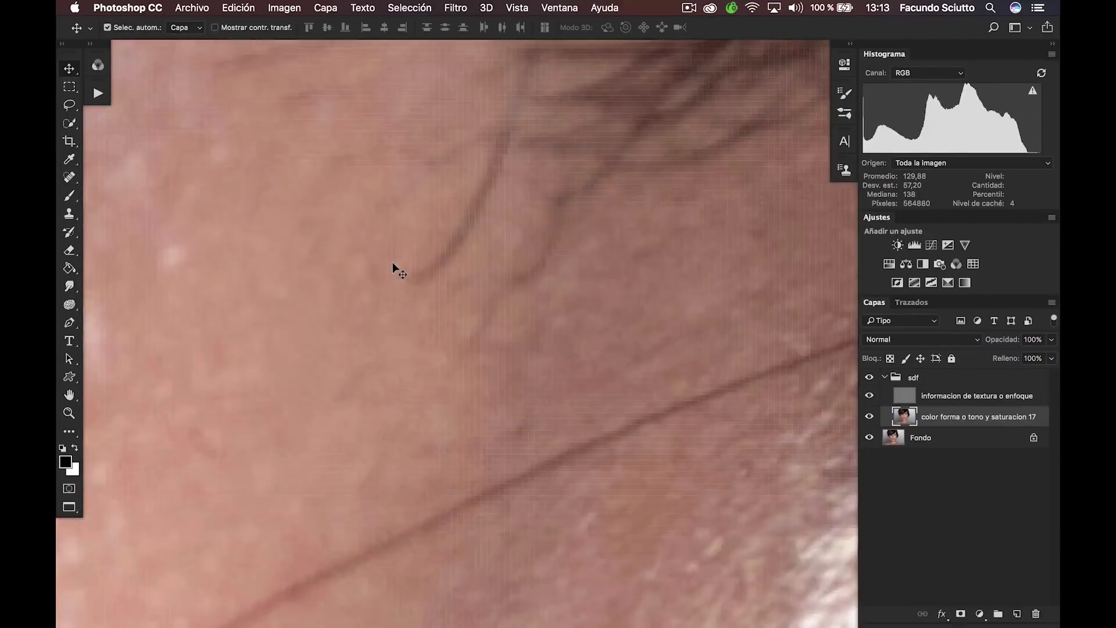
{"action": "scroll", "coordinate": [393, 269], "scroll_direction": "down", "scroll_amount": 2}
{"action": "scroll", "coordinate": [407, 267], "scroll_direction": "right", "scroll_amount": 2}
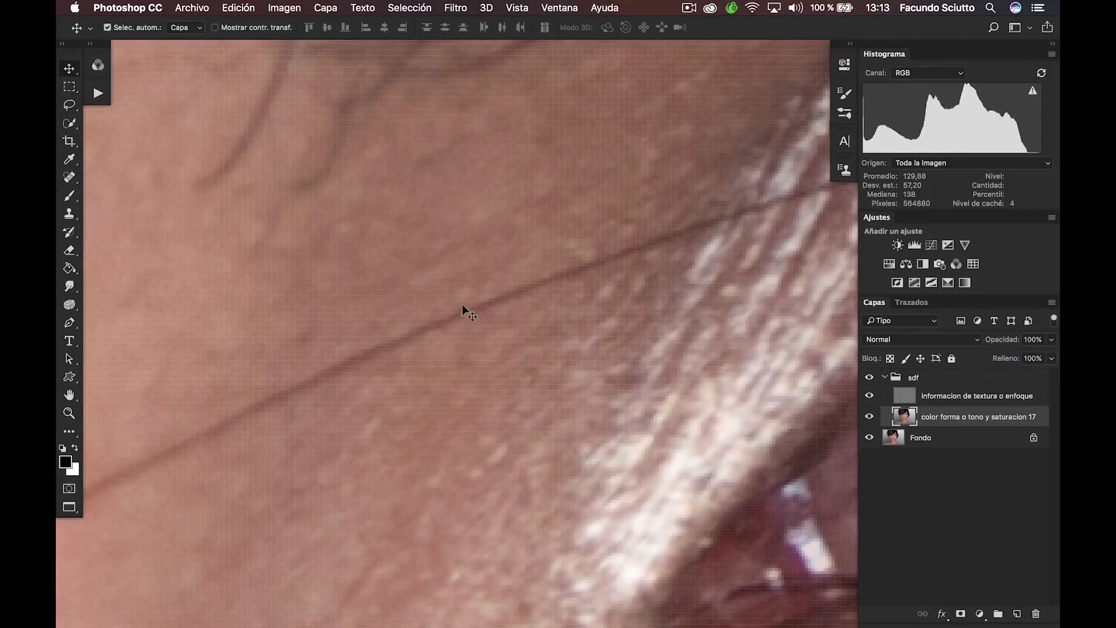
{"action": "scroll", "coordinate": [500, 304], "scroll_direction": "up", "scroll_amount": 5}
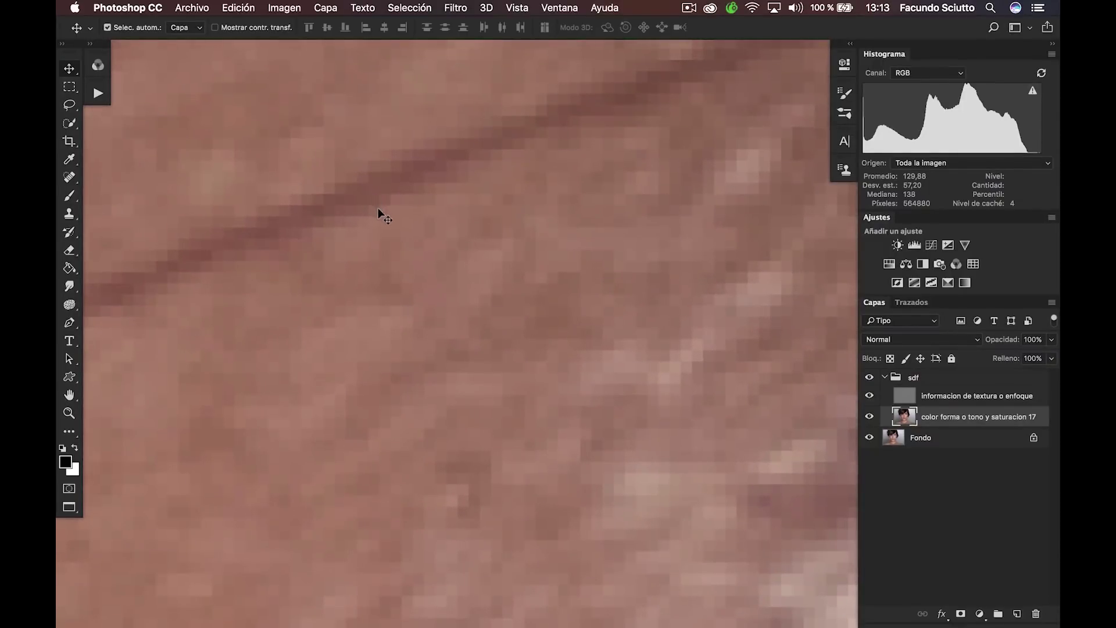
{"action": "scroll", "coordinate": [392, 216], "scroll_direction": "down", "scroll_amount": 6}
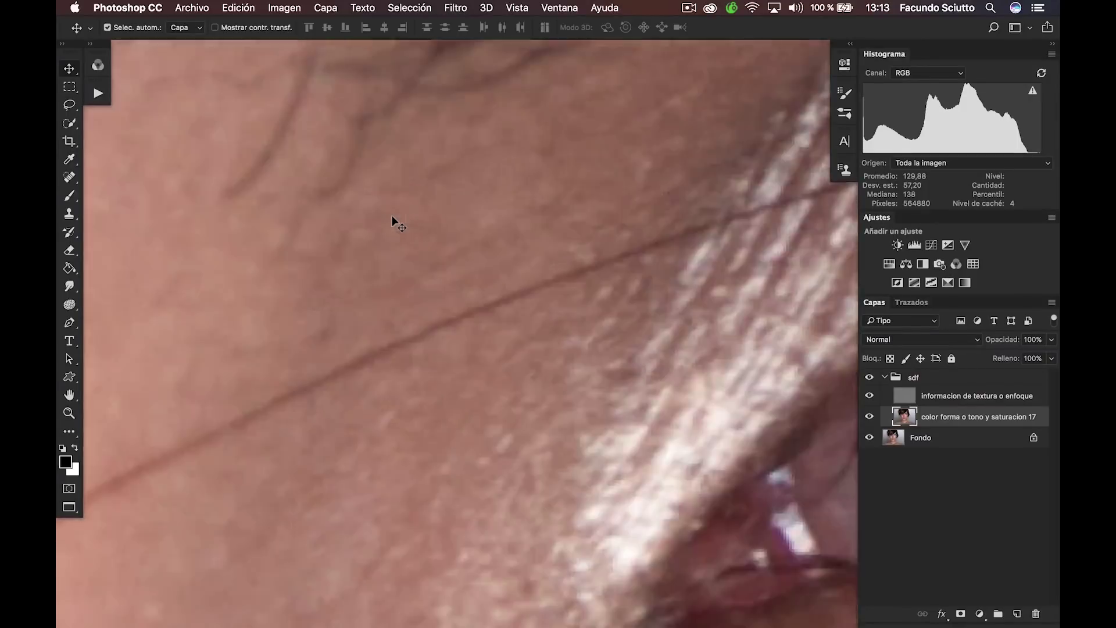
{"action": "scroll", "coordinate": [392, 216], "scroll_direction": "down", "scroll_amount": 4}
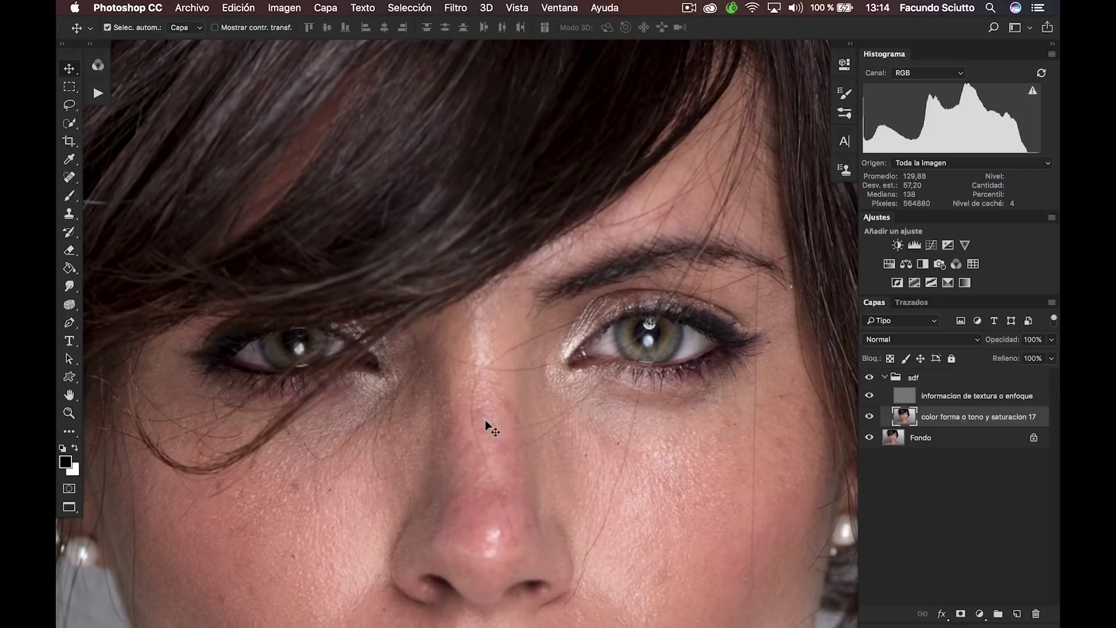
{"action": "scroll", "coordinate": [486, 421], "scroll_direction": "down", "scroll_amount": 3}
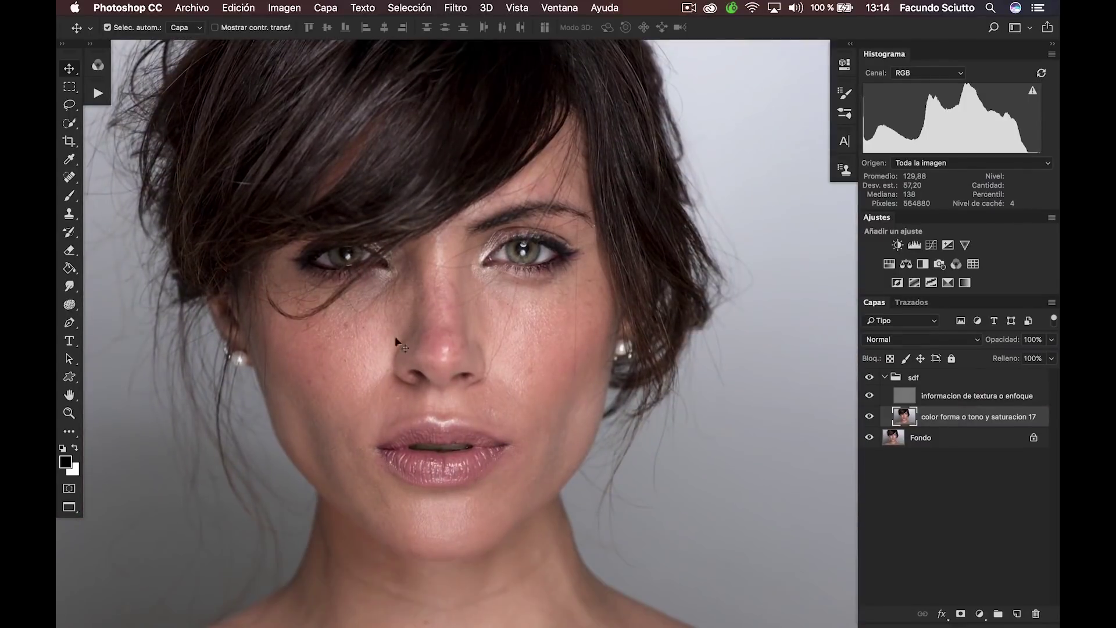
Examine the cheek and jaw skin, toggle "informacion de textura o enfoque" off and on to compare, and review the central face
{"action": "scroll", "coordinate": [478, 249], "scroll_direction": "up", "scroll_amount": 2}
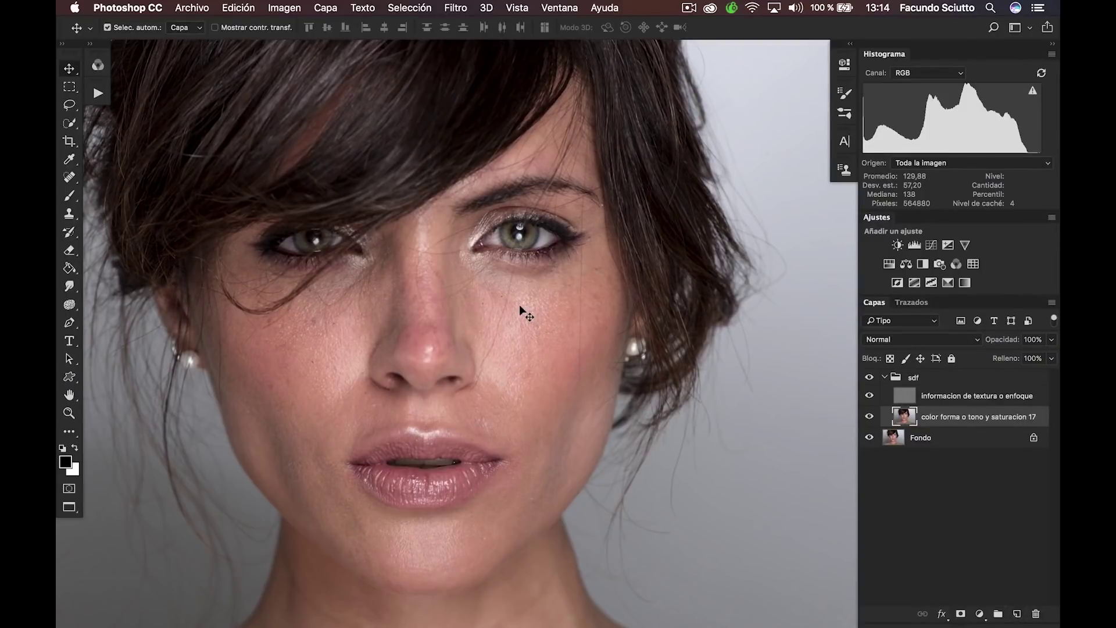
{"action": "scroll", "coordinate": [519, 305], "scroll_direction": "left", "scroll_amount": 2}
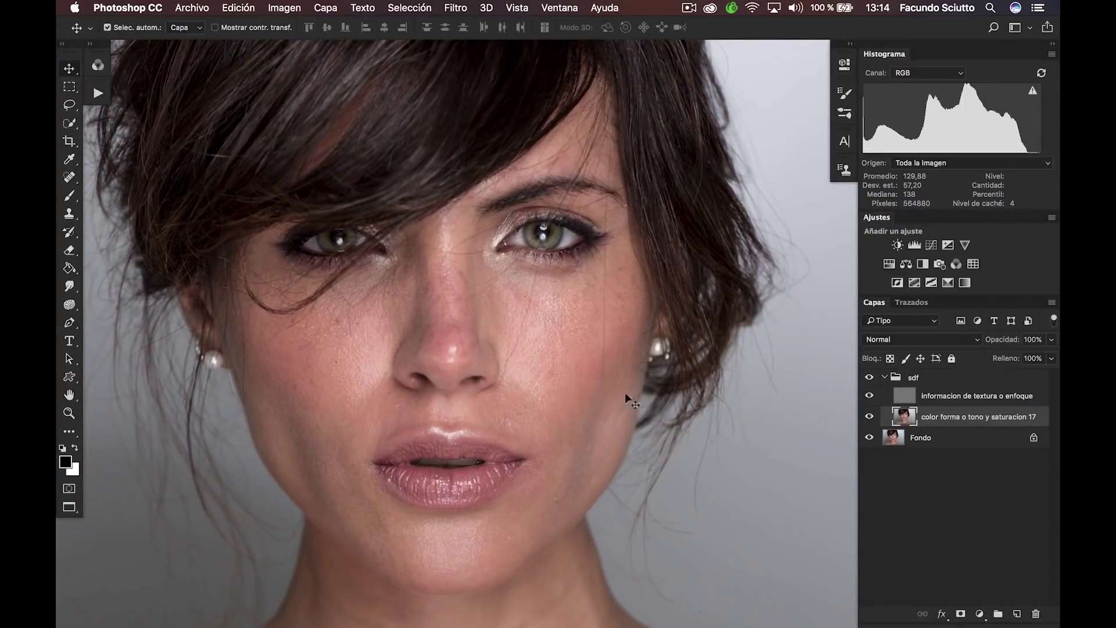
{"action": "scroll", "coordinate": [620, 435], "scroll_direction": "up", "scroll_amount": 5}
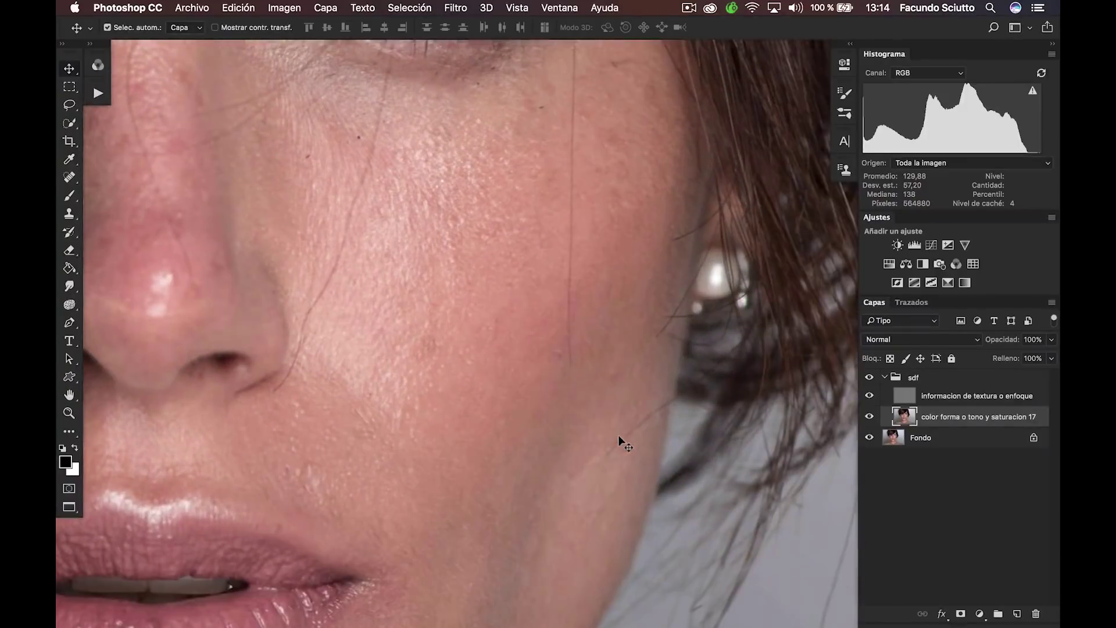
{"action": "scroll", "coordinate": [580, 481], "scroll_direction": "up", "scroll_amount": 5}
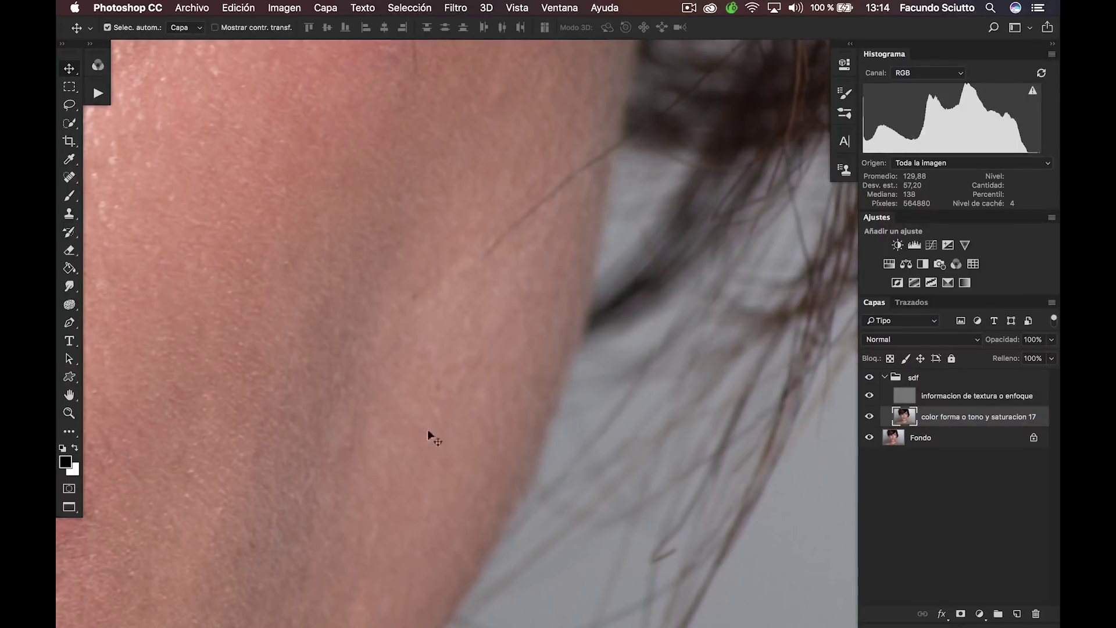
{"action": "left_click", "coordinate": [869, 396]}
{"action": "left_click", "coordinate": [869, 396]}
{"action": "scroll", "coordinate": [471, 383], "scroll_direction": "down", "scroll_amount": 5}
{"action": "scroll", "coordinate": [470, 382], "scroll_direction": "down", "scroll_amount": 5}
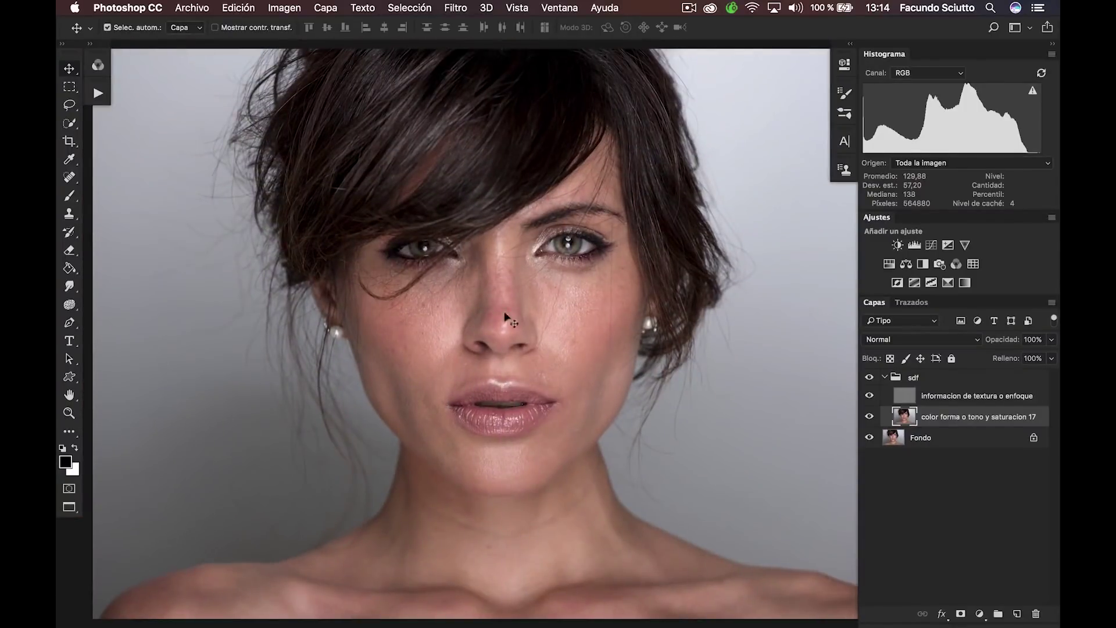
{"action": "scroll", "coordinate": [540, 321], "scroll_direction": "up", "scroll_amount": 5}
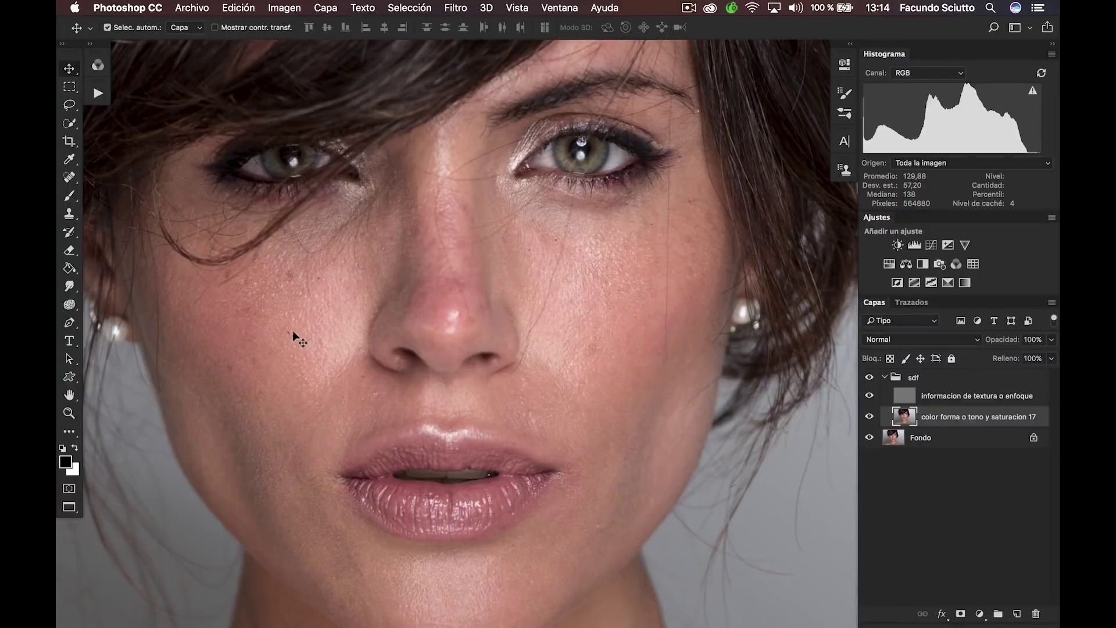
{"action": "scroll", "coordinate": [294, 330], "scroll_direction": "up", "scroll_amount": 4}
{"action": "scroll", "coordinate": [294, 330], "scroll_direction": "left", "scroll_amount": 3}
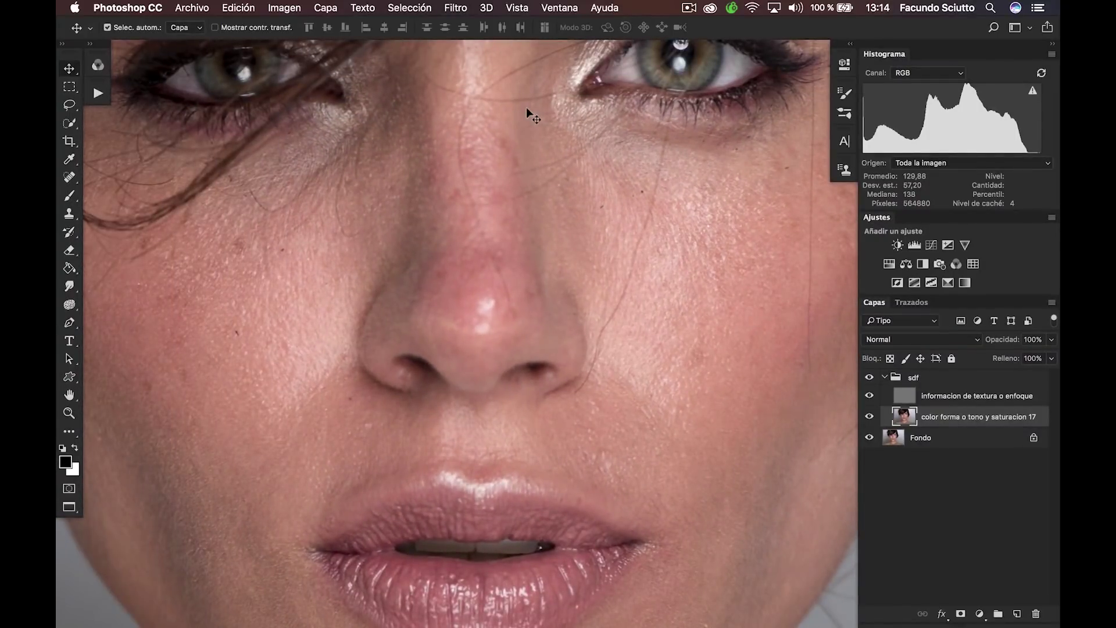
Examine the skin under the eyes and on the nose, cheeks and mouth, close up and with the whole face in view
{"action": "scroll", "coordinate": [527, 110], "scroll_direction": "up", "scroll_amount": 3}
{"action": "scroll", "coordinate": [527, 110], "scroll_direction": "right", "scroll_amount": 3}
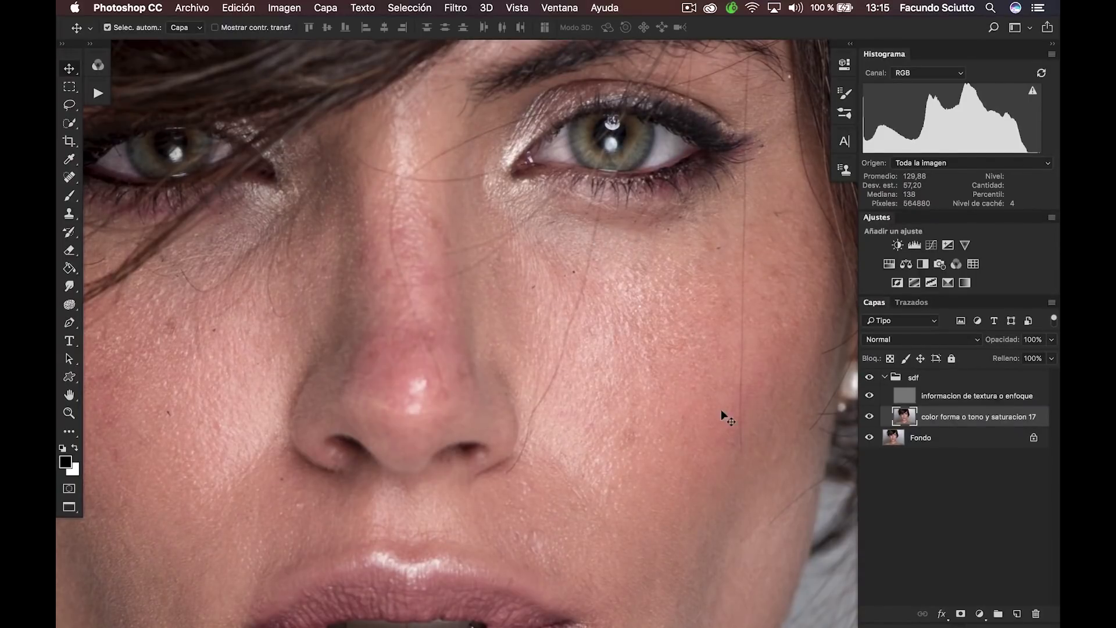
{"action": "scroll", "coordinate": [433, 282], "scroll_direction": "down", "scroll_amount": 3}
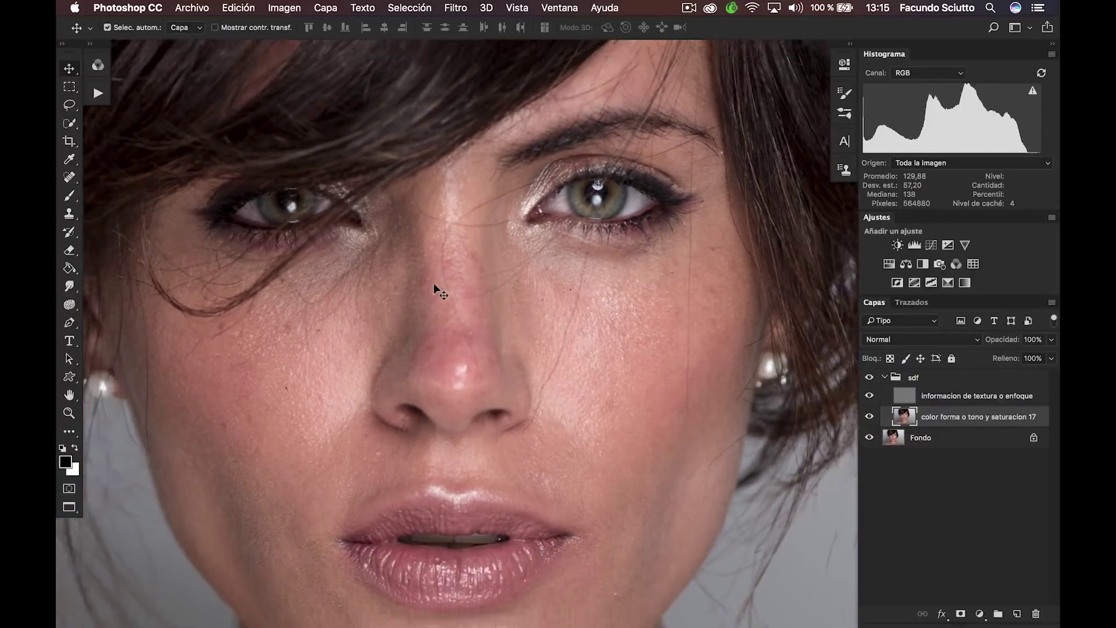
{"action": "scroll", "coordinate": [567, 403], "scroll_direction": "down", "scroll_amount": 1}
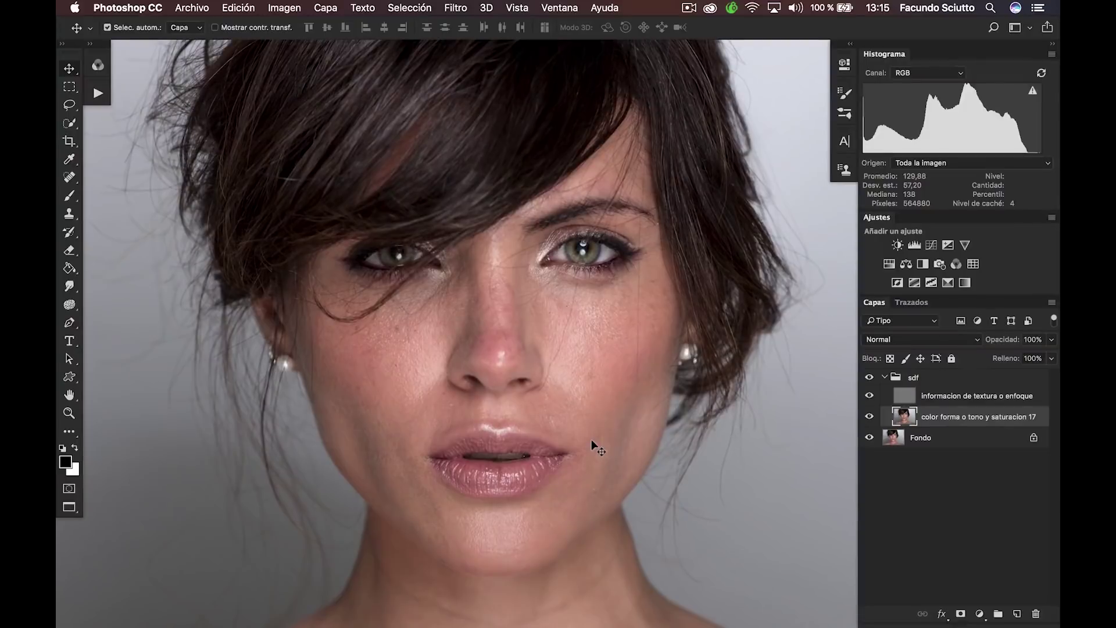
{"action": "scroll", "coordinate": [592, 440], "scroll_direction": "up", "scroll_amount": 4}
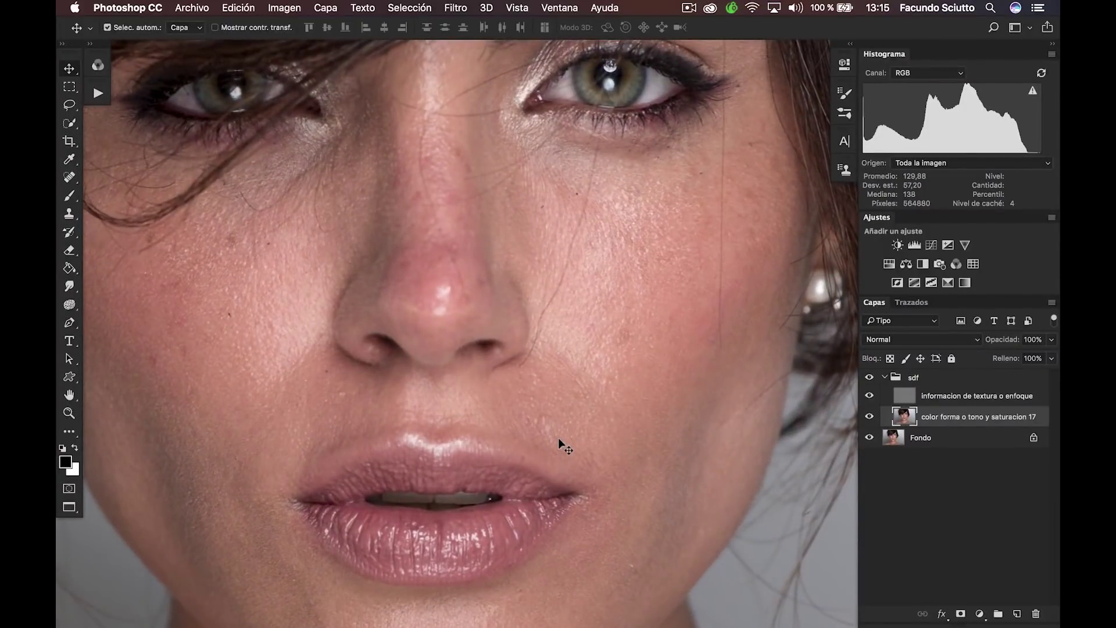
Collapse and hide the "sdf" group, and examine the original skin around the nose and mouth up close and in full view
{"action": "left_click", "coordinate": [886, 378]}
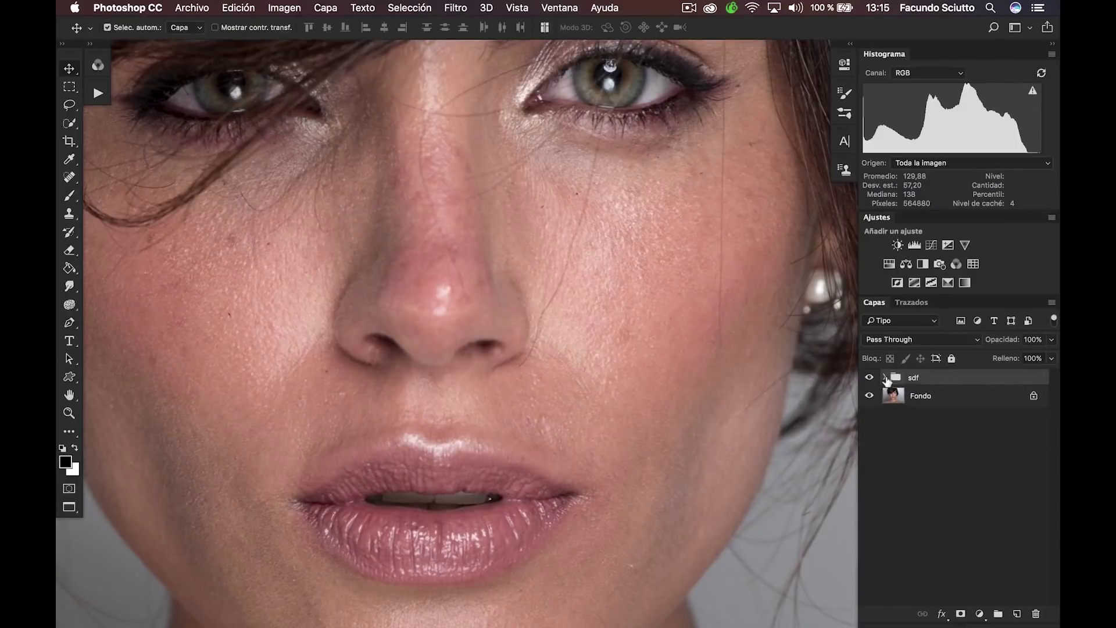
{"action": "left_click", "coordinate": [868, 379]}
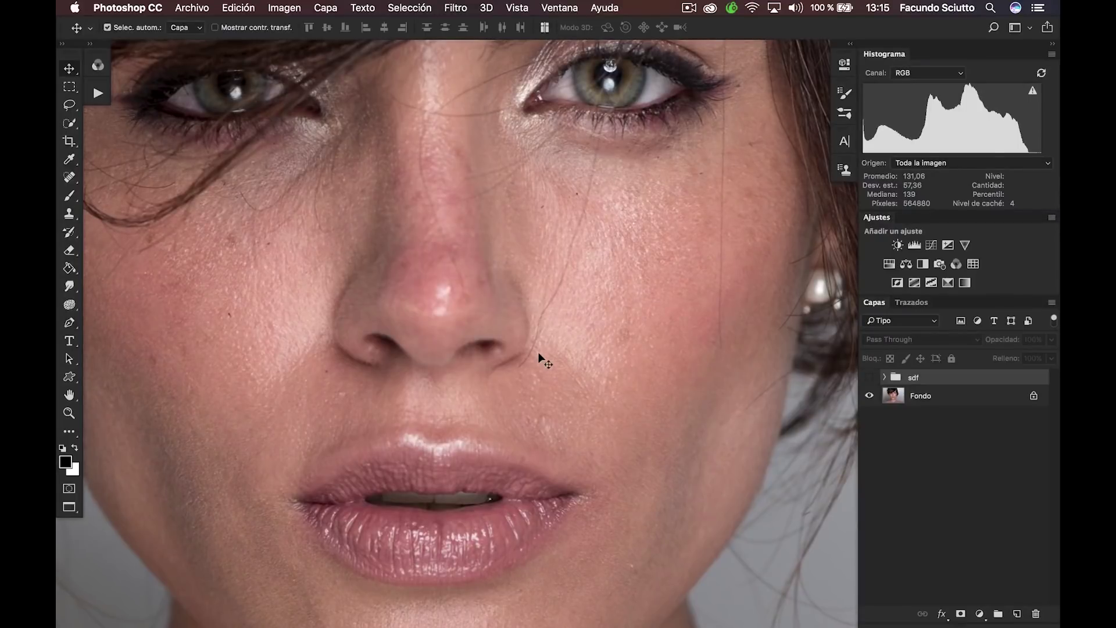
{"action": "scroll", "coordinate": [343, 405], "scroll_direction": "up", "scroll_amount": 5}
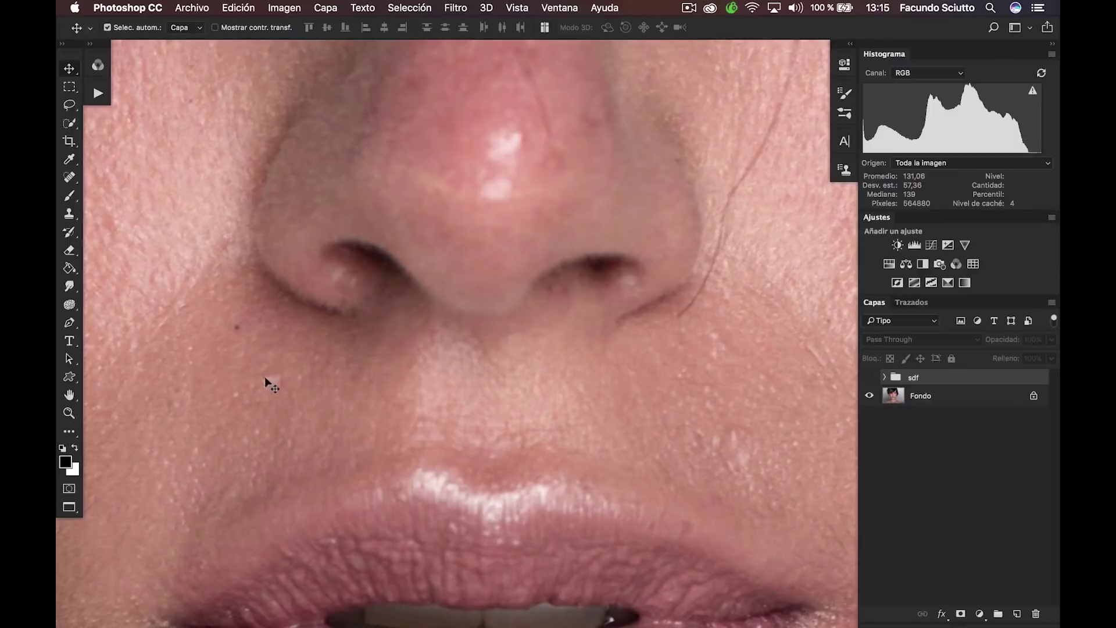
{"action": "scroll", "coordinate": [705, 452], "scroll_direction": "down", "scroll_amount": 10}
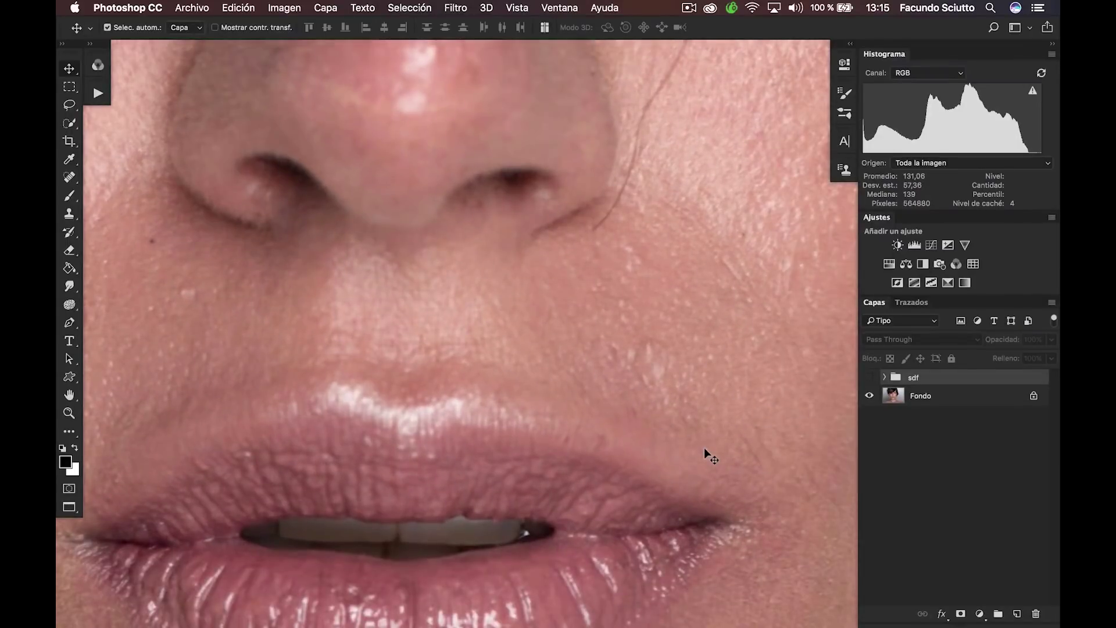
{"action": "scroll", "coordinate": [705, 452], "scroll_direction": "down", "scroll_amount": 8}
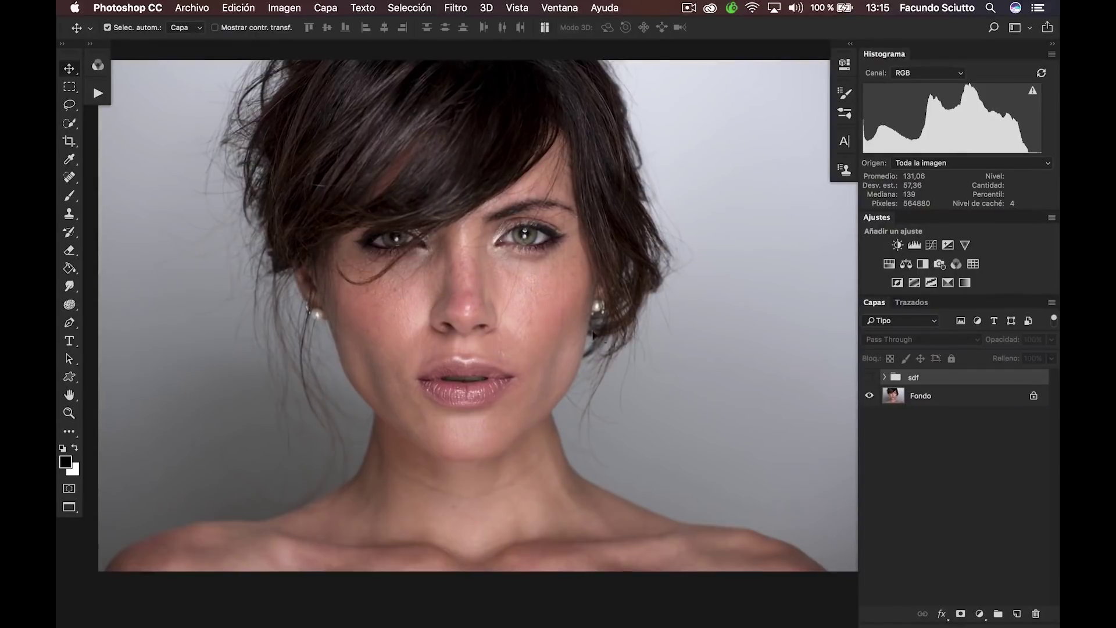
Show the "sdf" group to compare it with the original portrait, and hide it again
{"action": "left_click", "coordinate": [871, 379]}
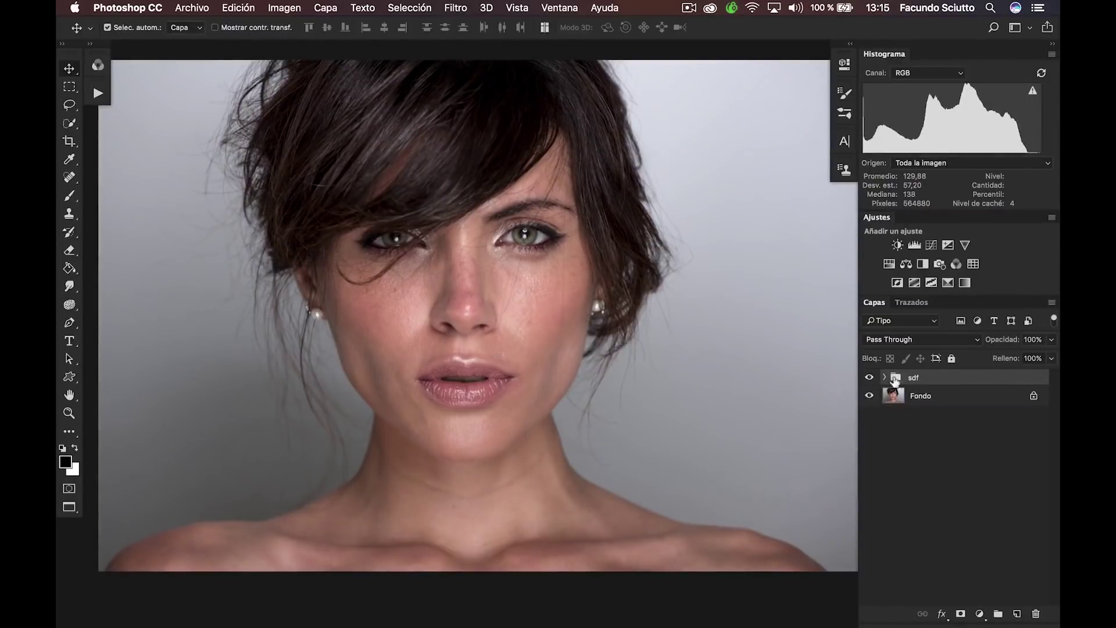
{"action": "left_click", "coordinate": [885, 378]}
{"action": "left_click", "coordinate": [885, 377]}
{"action": "left_click", "coordinate": [875, 378]}
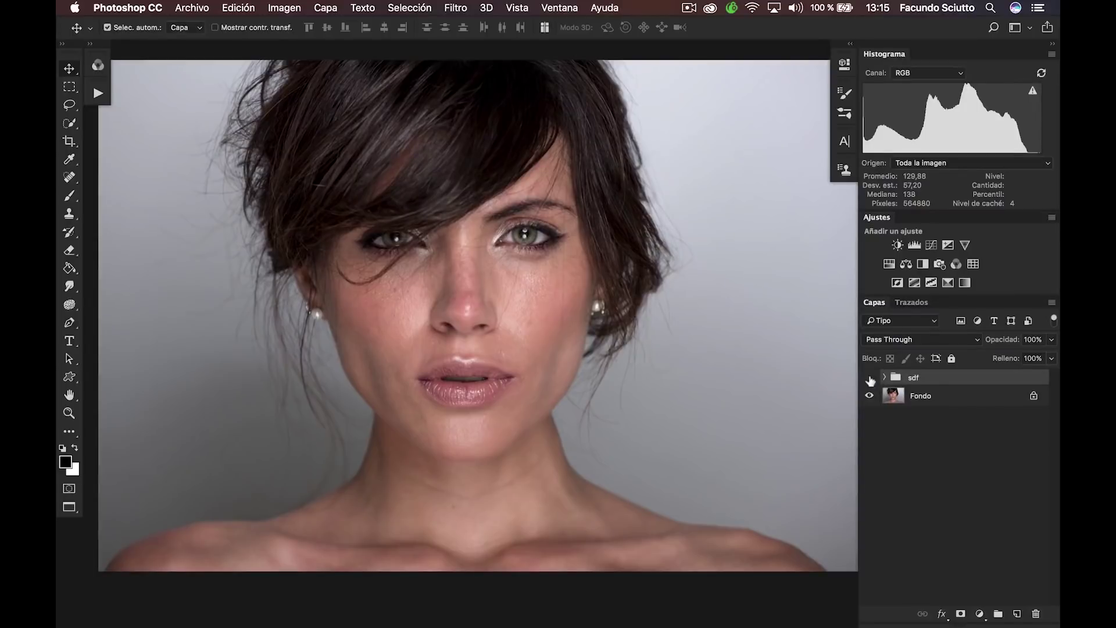
Duplicate the "Fondo" layer twice below the hidden "sdf" group and hide the upper copy
{"action": "left_click", "coordinate": [945, 404]}
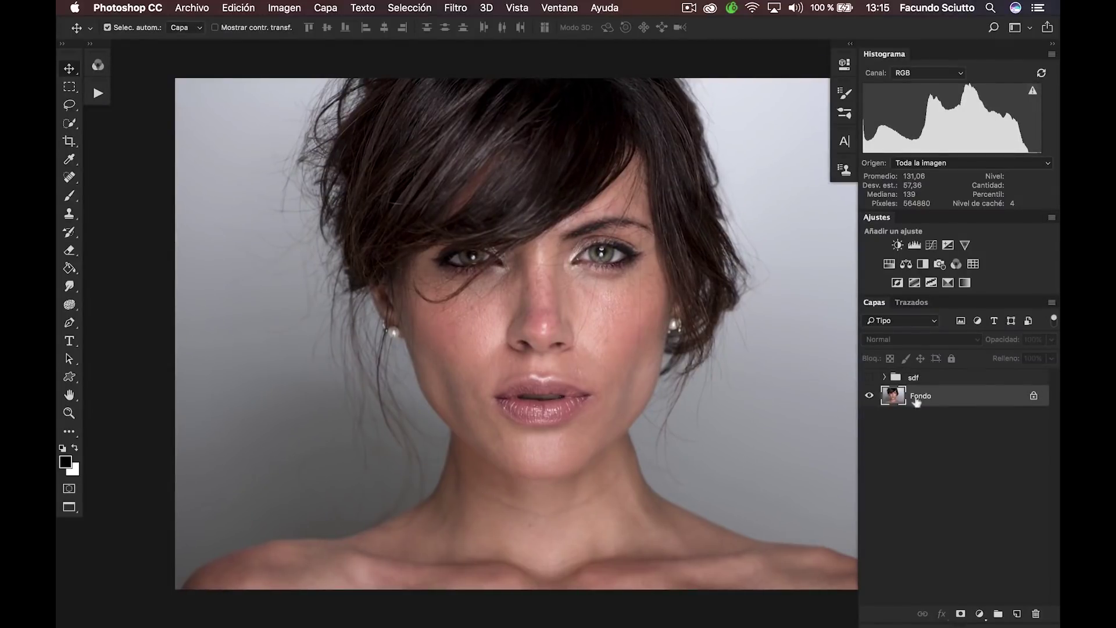
{"action": "scroll", "coordinate": [774, 382], "scroll_direction": "right", "scroll_amount": 2}
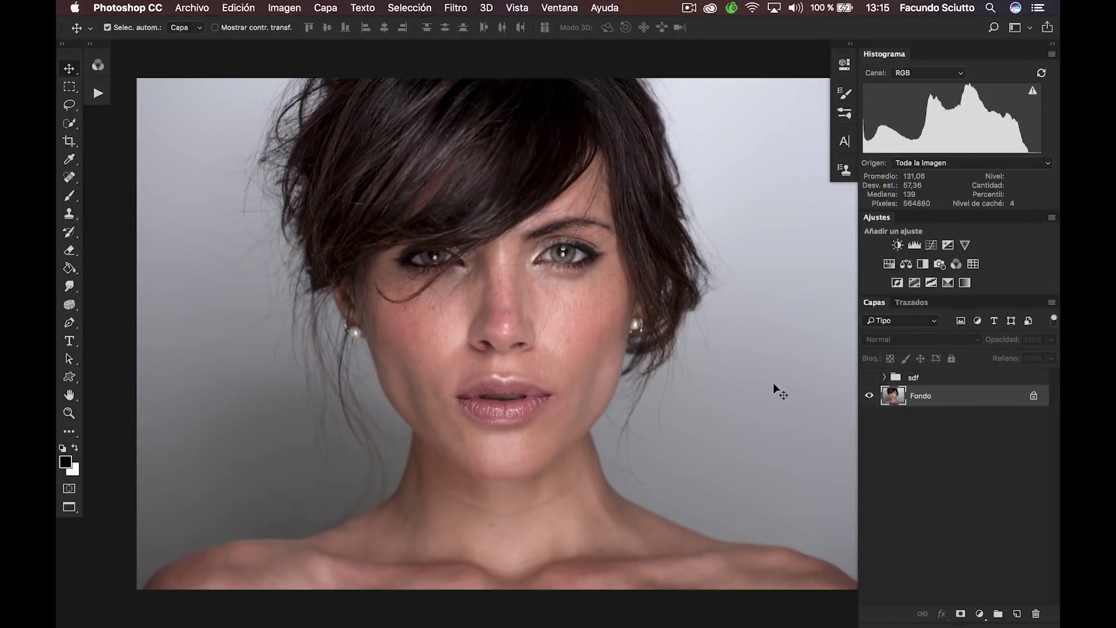
{"action": "key", "text": "ctrl+j"}
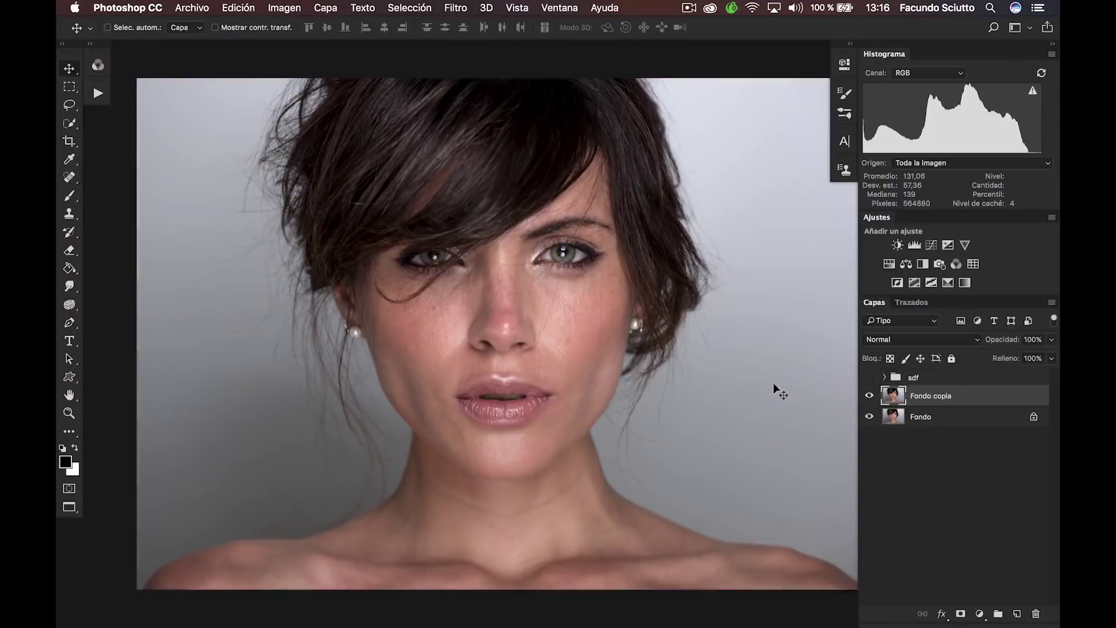
{"action": "scroll", "coordinate": [773, 383], "scroll_direction": "left", "scroll_amount": 2}
{"action": "key", "text": "ctrl+j"}
{"action": "left_click", "coordinate": [869, 395]}
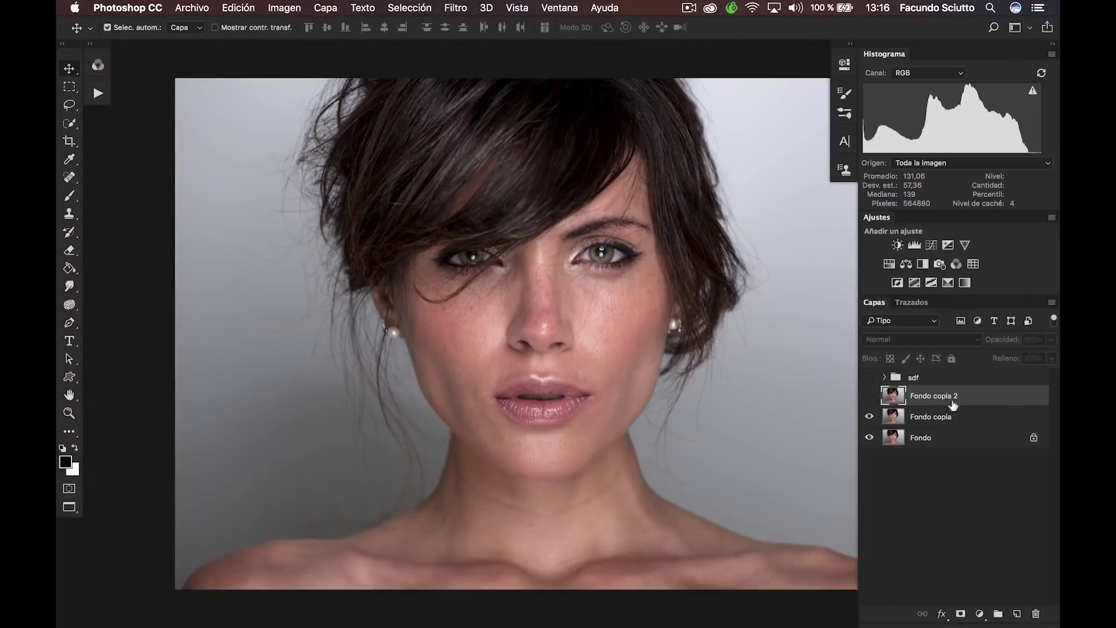
Rename the lower copy of the background as "color" and the upper copy as "textura"
{"action": "double_click", "coordinate": [940, 417]}
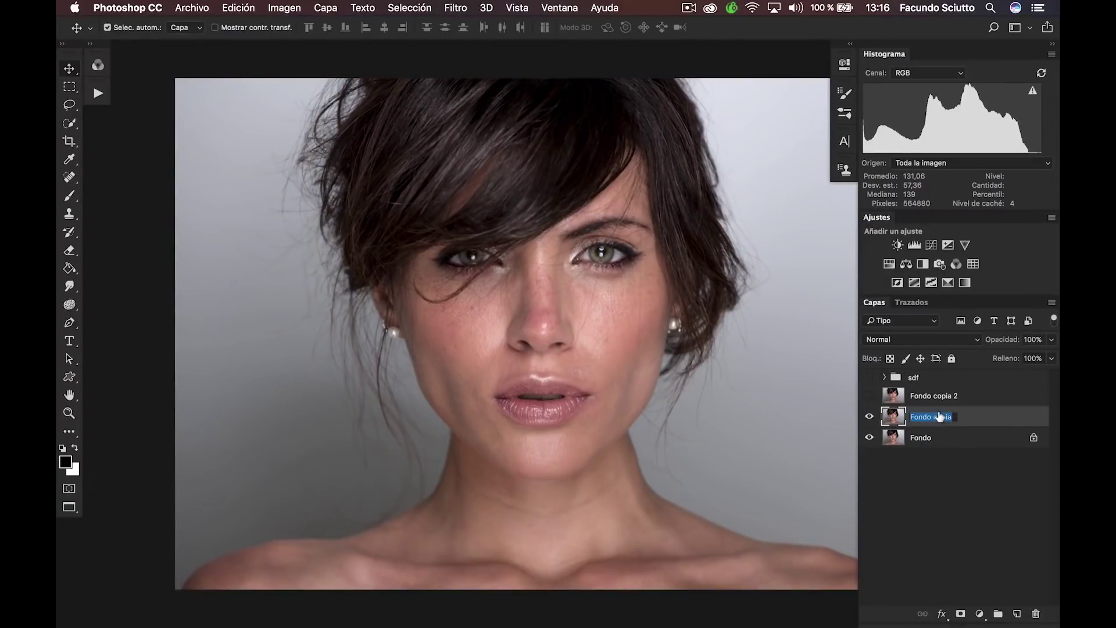
{"action": "type", "text": "color"}
{"action": "double_click", "coordinate": [942, 396]}
{"action": "type", "text": "textura"}
{"action": "key", "text": "Return"}
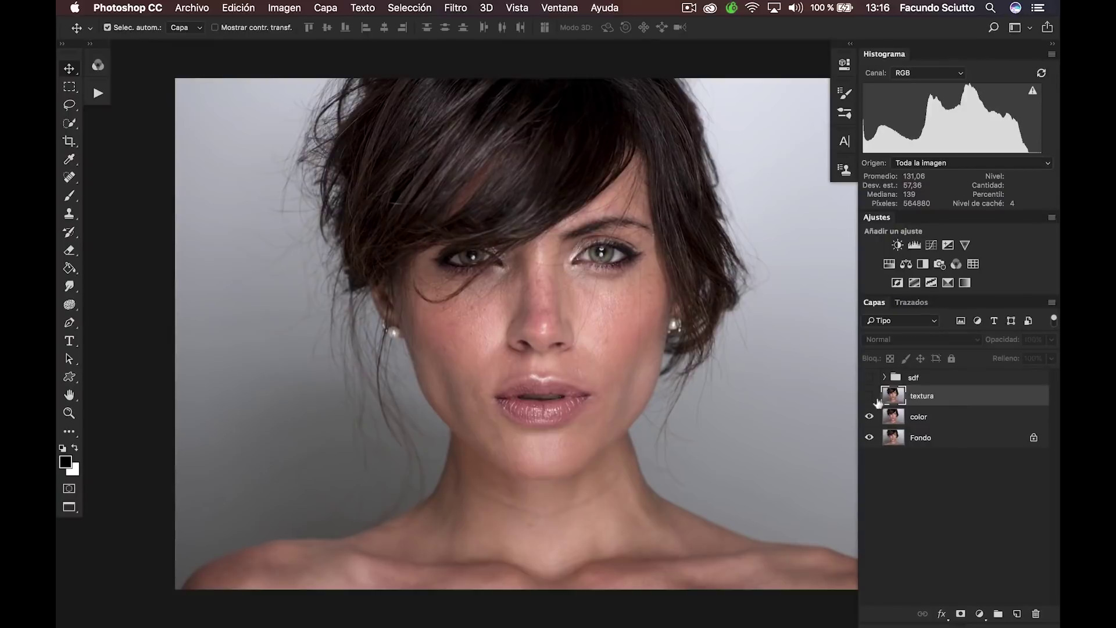
Hide the "color" layer and select it
{"action": "left_click", "coordinate": [869, 417]}
{"action": "left_click", "coordinate": [927, 423]}
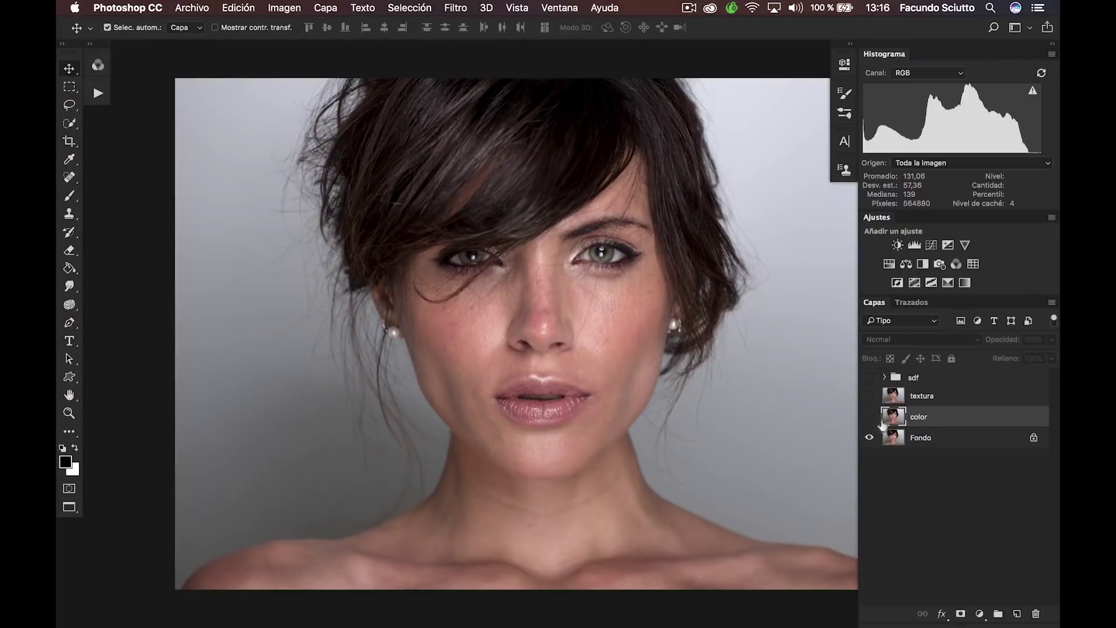
{"action": "scroll", "coordinate": [731, 390], "scroll_direction": "right", "scroll_amount": 3}
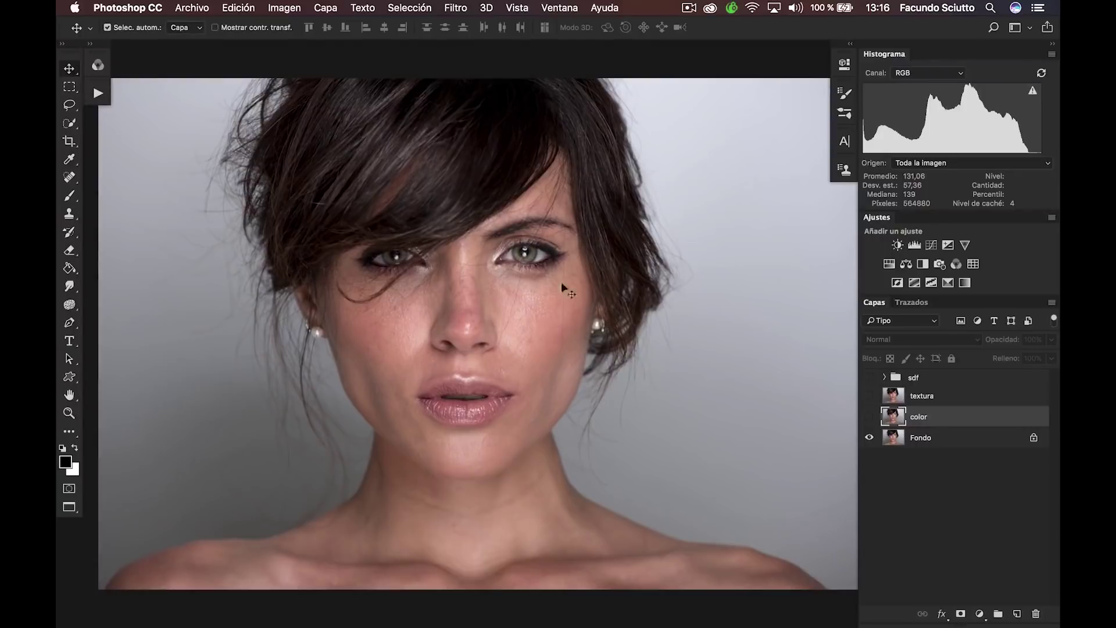
Make the color layer visible and open the Gaussian Blur filter for it
{"action": "left_click", "coordinate": [869, 417]}
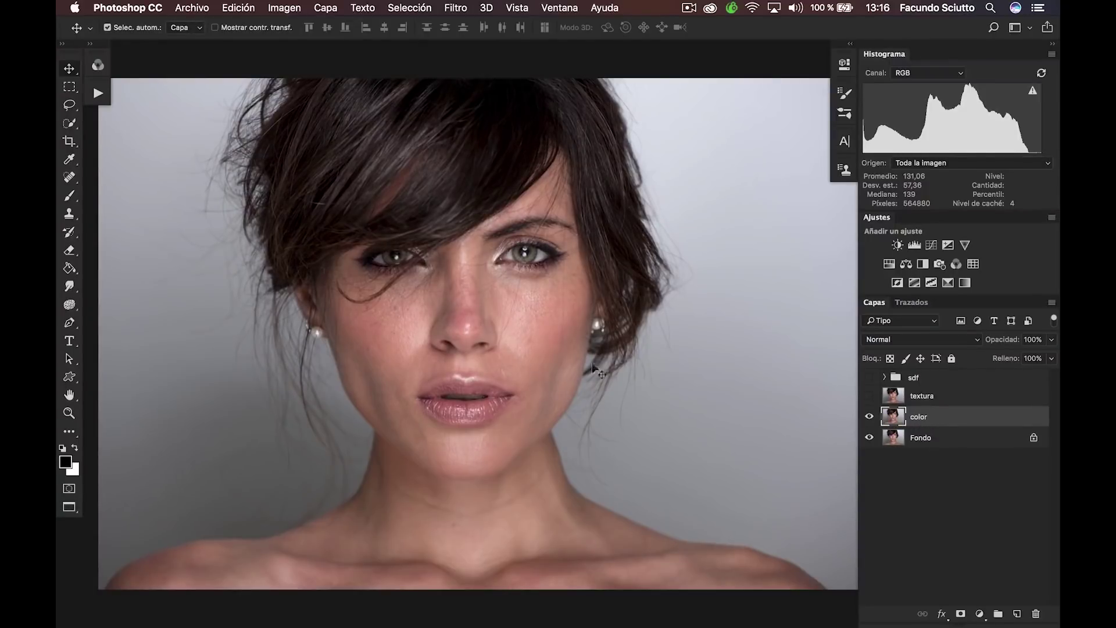
{"action": "left_click", "coordinate": [452, 9]}
{"action": "mouse_move", "coordinate": [487, 175]}
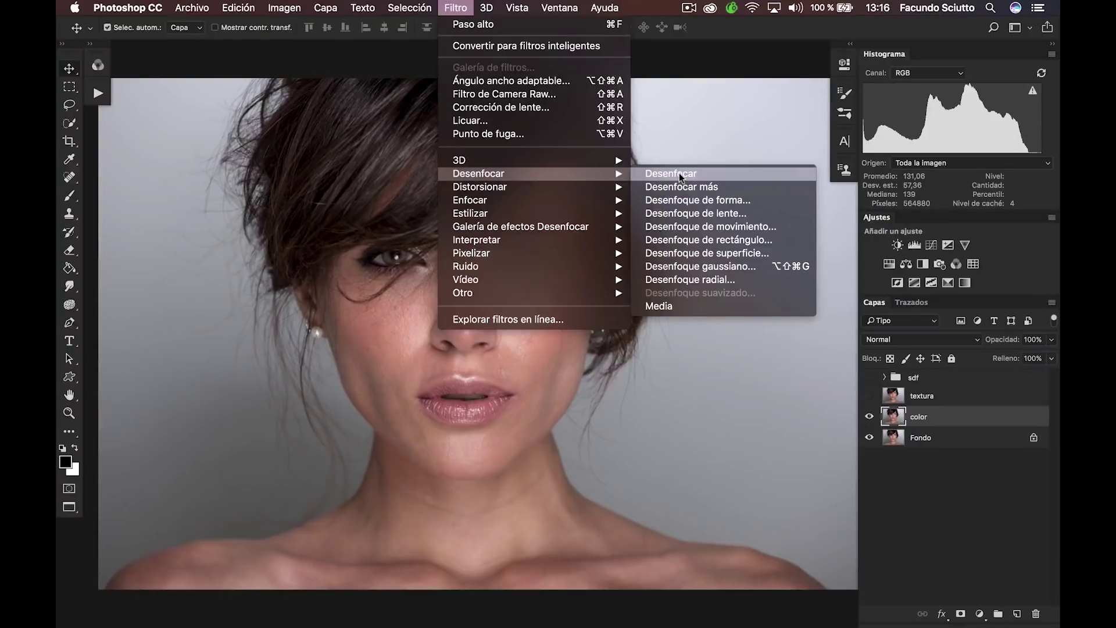
{"action": "left_click", "coordinate": [686, 266]}
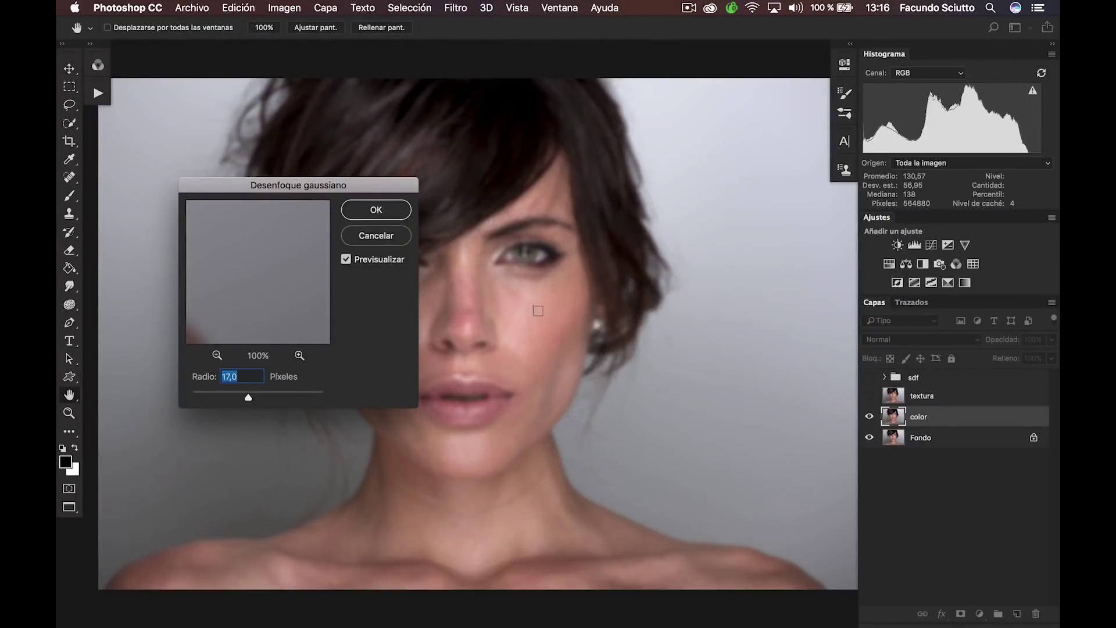
Preview Gaussian Blur radii of 5.0 and 16.2 pixels on the face's skin detail
{"action": "key", "text": "BackSpace"}
{"action": "key", "text": "super+plus"}
{"action": "key", "text": "super+plus"}
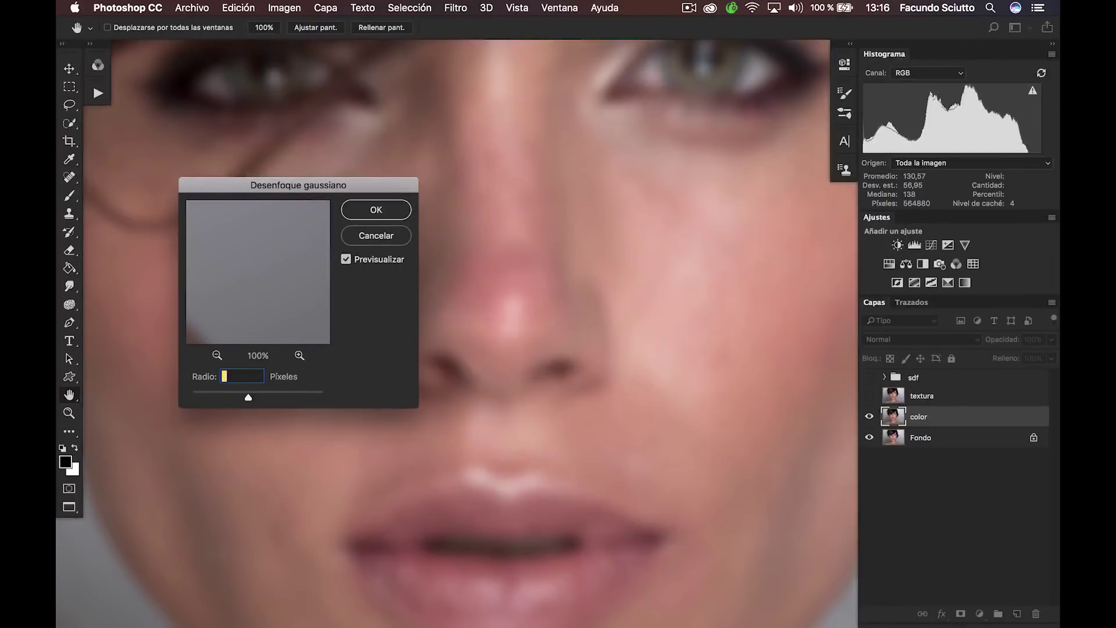
{"action": "type", "text": "´0"}
{"action": "left_click_drag", "start_coordinate": [236, 378], "coordinate": [64, 379]}
{"action": "type", "text": "0"}
{"action": "mouse_move", "coordinate": [249, 398]}
{"action": "left_mouse_down"}
{"action": "mouse_move", "coordinate": [192, 399]}
{"action": "mouse_move", "coordinate": [228, 397]}
{"action": "left_mouse_up"}
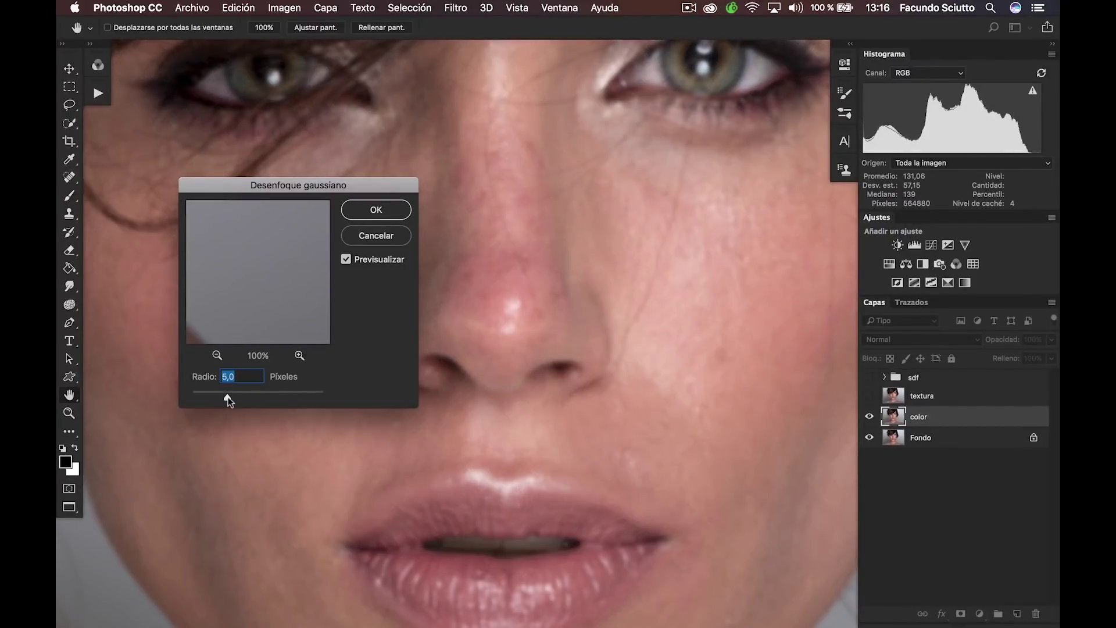
{"action": "left_click_drag", "start_coordinate": [233, 399], "coordinate": [246, 396]}
Set the Gaussian Blur radius to 17 pixels and apply it to the color layer
{"action": "left_click", "coordinate": [250, 377]}
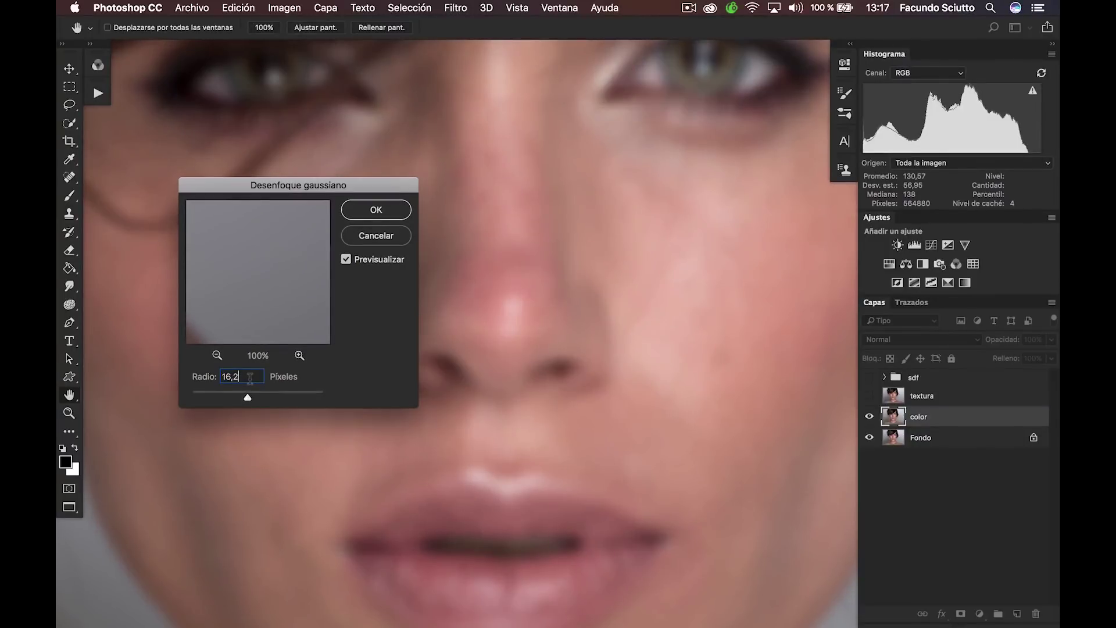
{"action": "key", "text": "BackSpace"}
{"action": "key", "text": "BackSpace"}
{"action": "key", "text": "BackSpace"}
{"action": "key", "text": "BackSpace"}
{"action": "type", "text": "17"}
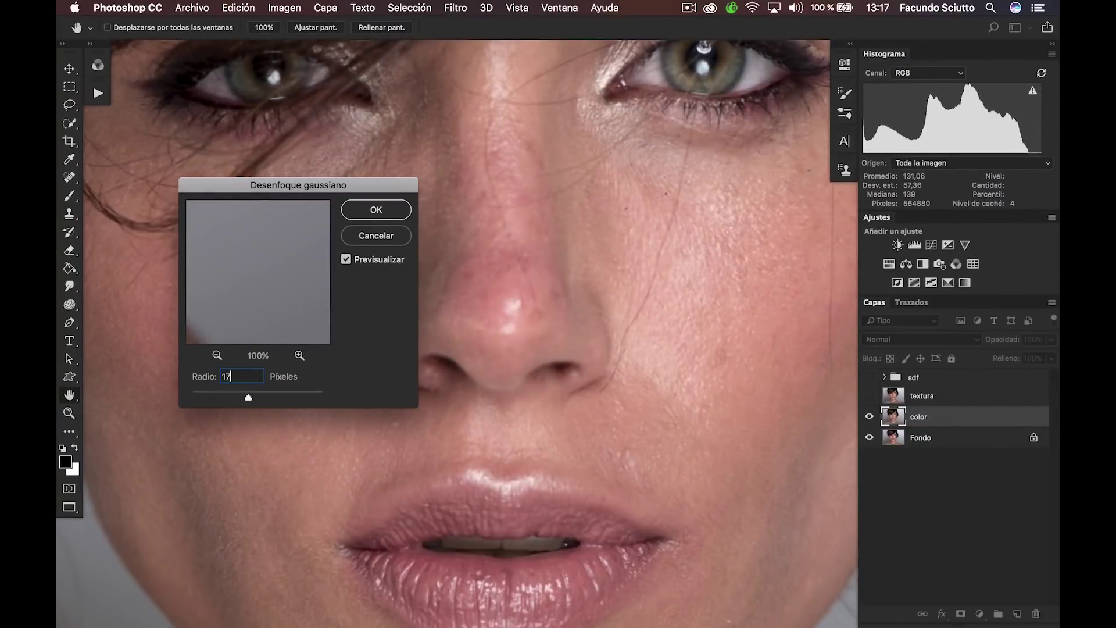
{"action": "key", "text": "Return"}
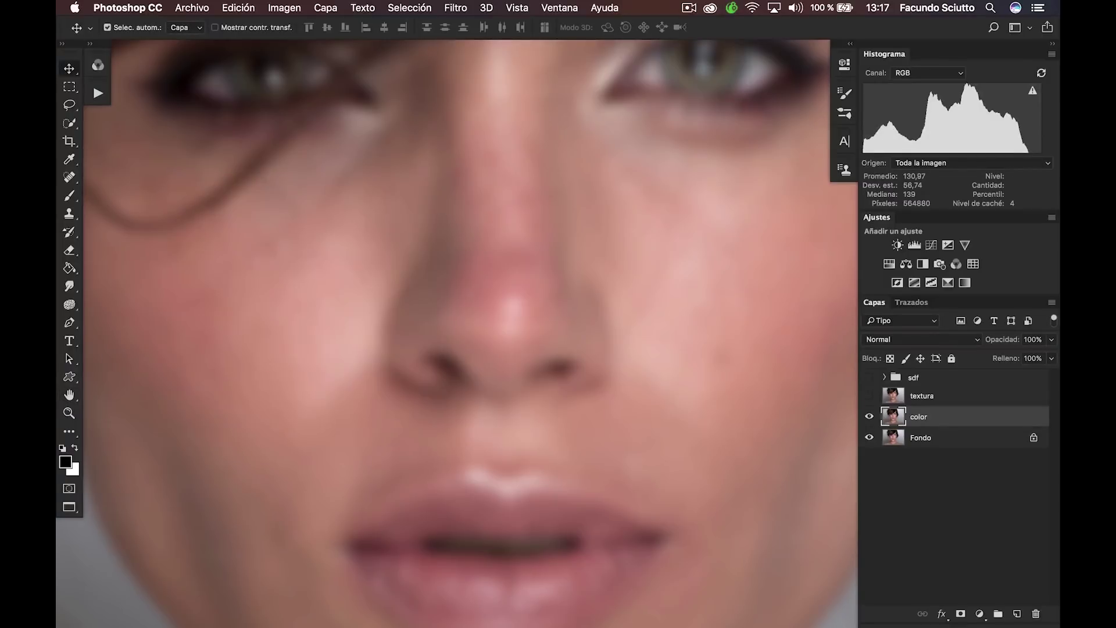
Make the textura layer visible and active, and open Apply Image for it
{"action": "key", "text": "super+0"}
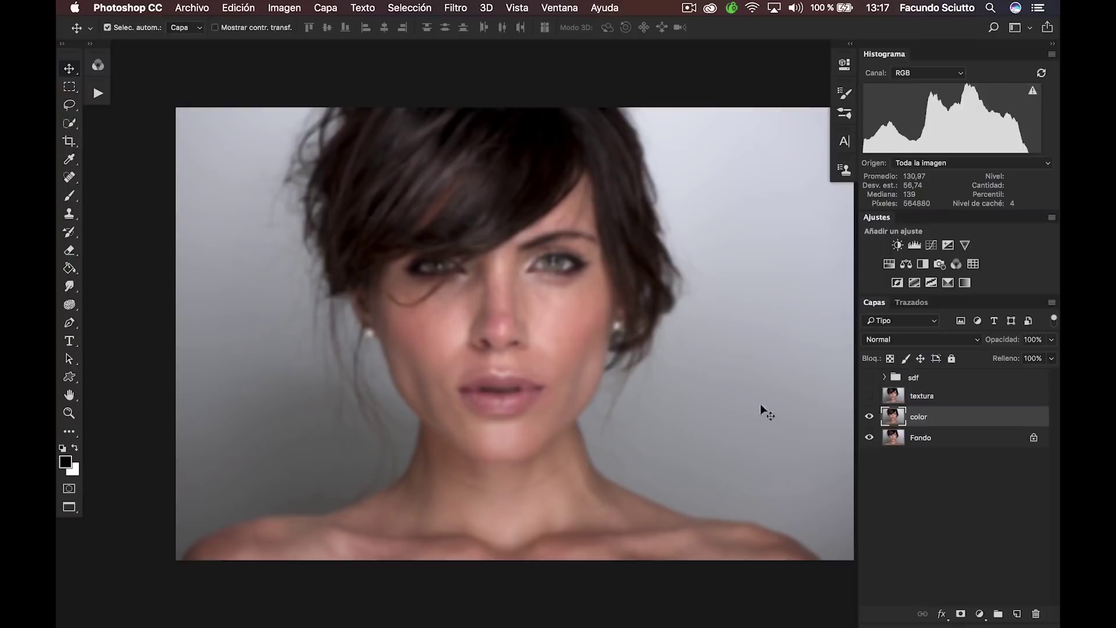
{"action": "left_click", "coordinate": [928, 397]}
{"action": "left_click", "coordinate": [870, 397]}
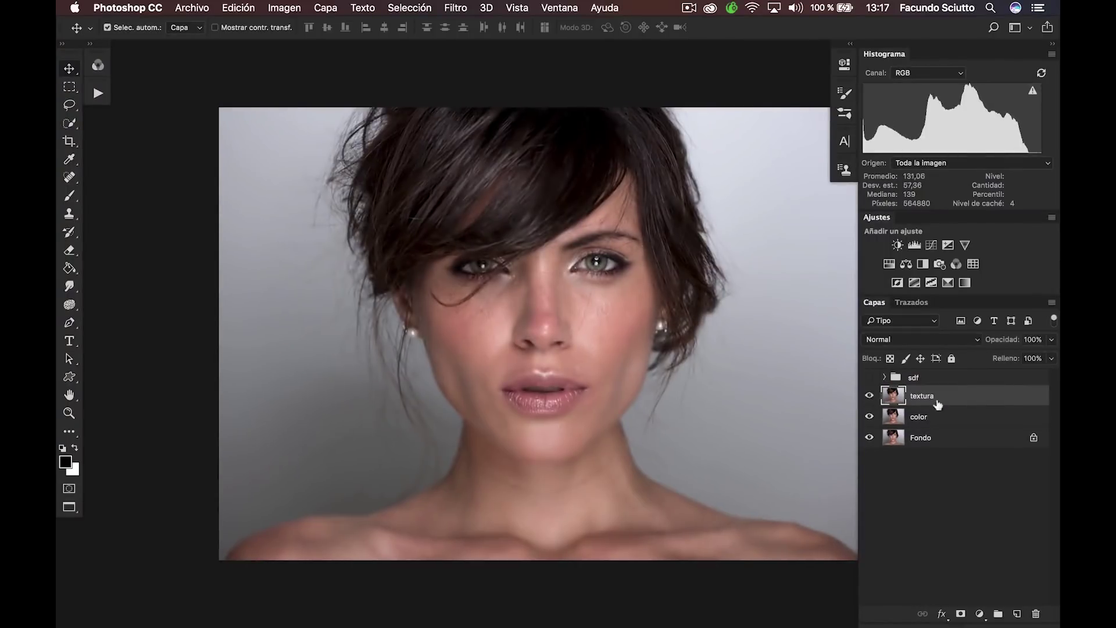
{"action": "left_click", "coordinate": [196, 10]}
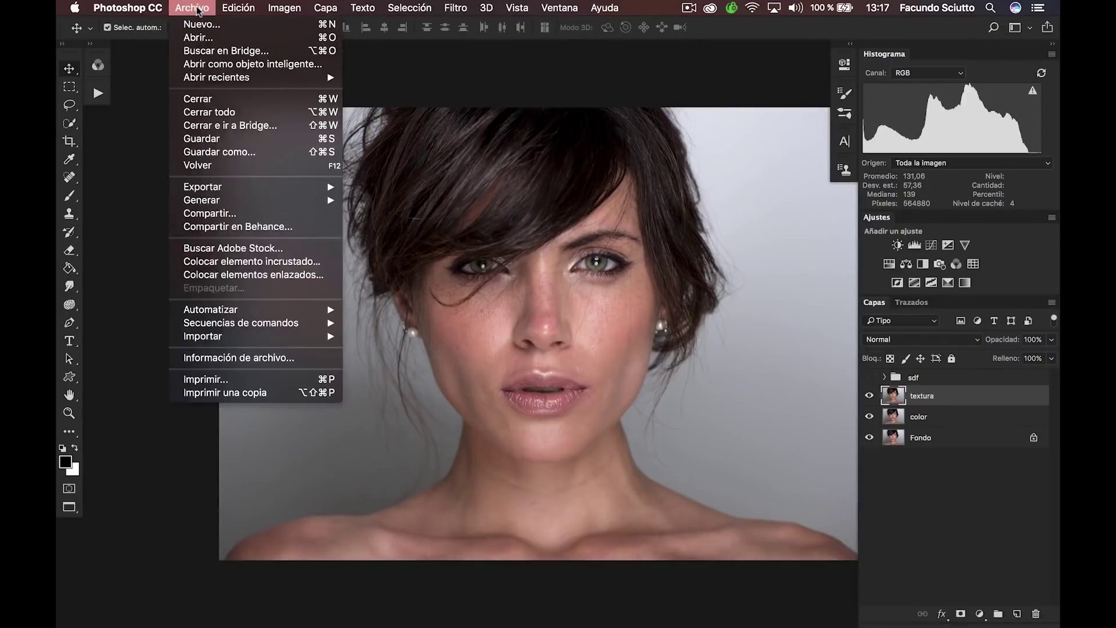
{"action": "mouse_move", "coordinate": [236, 10]}
{"action": "mouse_move", "coordinate": [283, 7]}
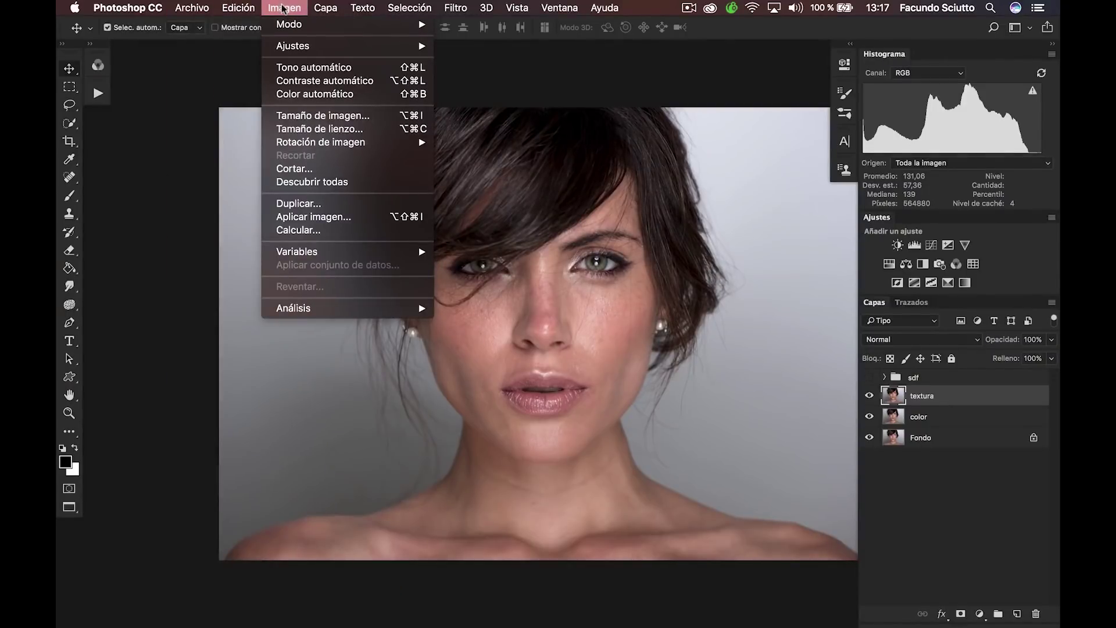
{"action": "left_click", "coordinate": [312, 218]}
{"action": "scroll", "coordinate": [578, 322], "scroll_direction": "right", "scroll_amount": 5}
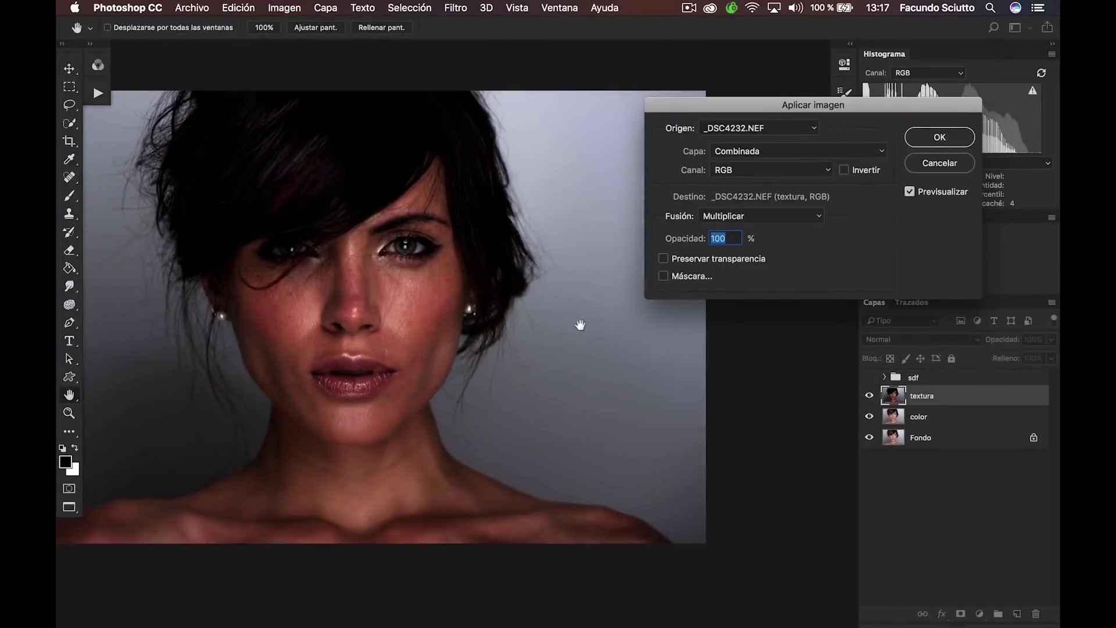
{"action": "scroll", "coordinate": [579, 324], "scroll_direction": "left", "scroll_amount": 2}
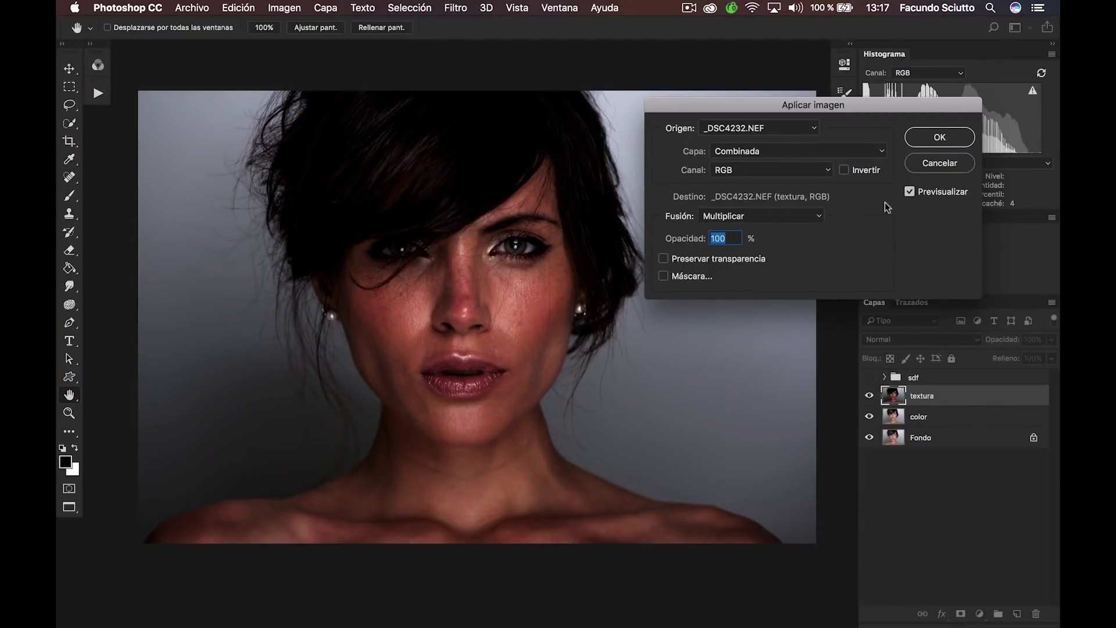
Configure Apply Image with the color layer as source, its RGB channel inverted, and Añadir as the blending mode
{"action": "left_click", "coordinate": [757, 155]}
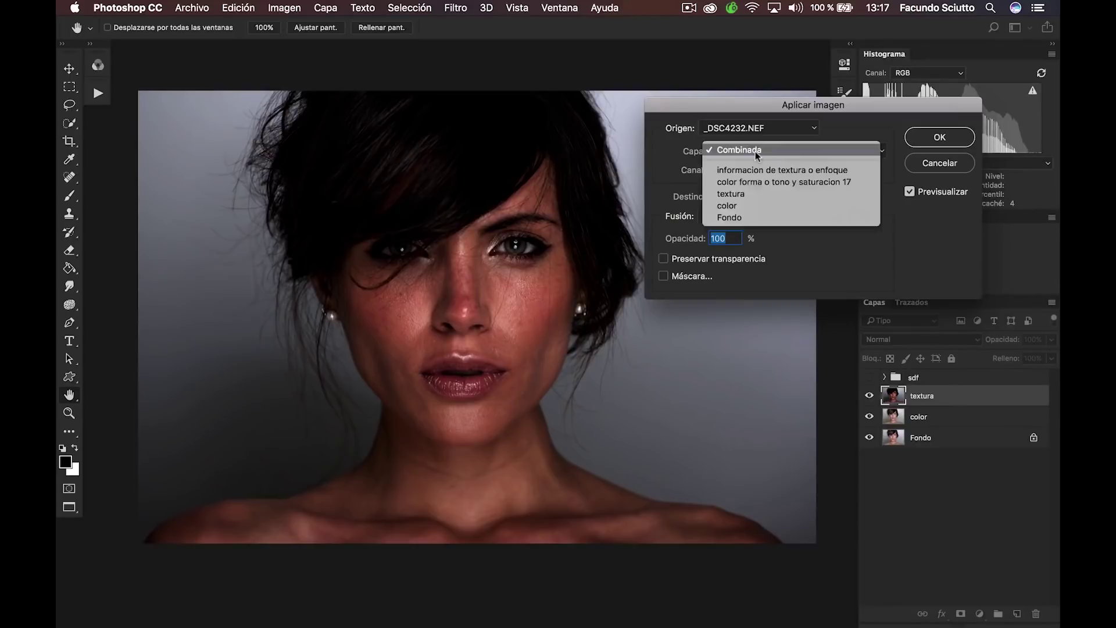
{"action": "left_click", "coordinate": [755, 204]}
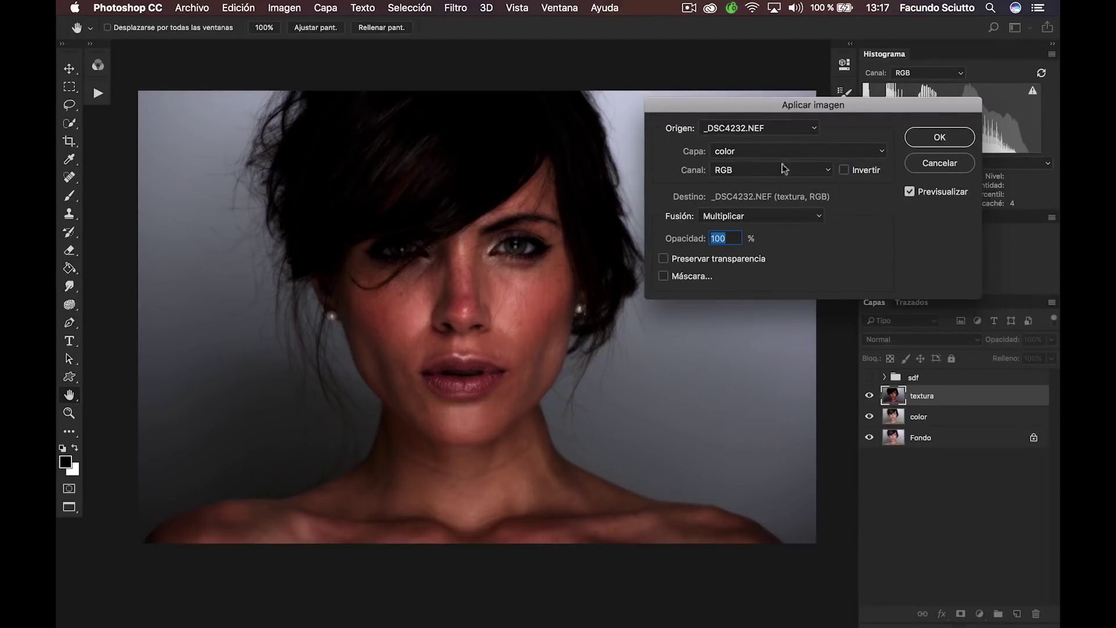
{"action": "left_click", "coordinate": [845, 172]}
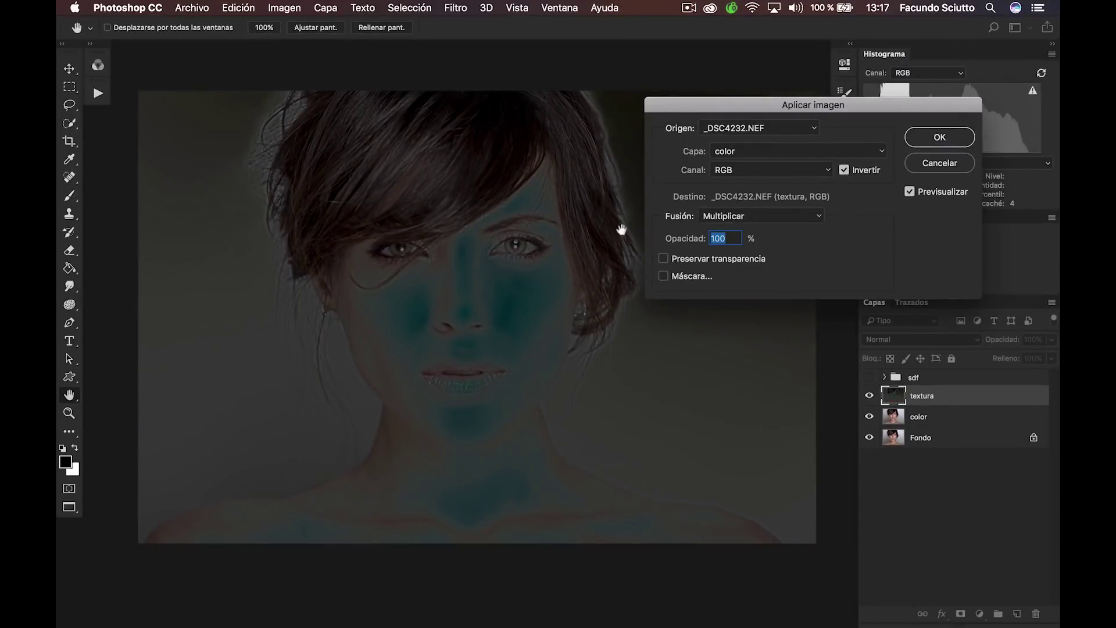
{"action": "left_click", "coordinate": [744, 215]}
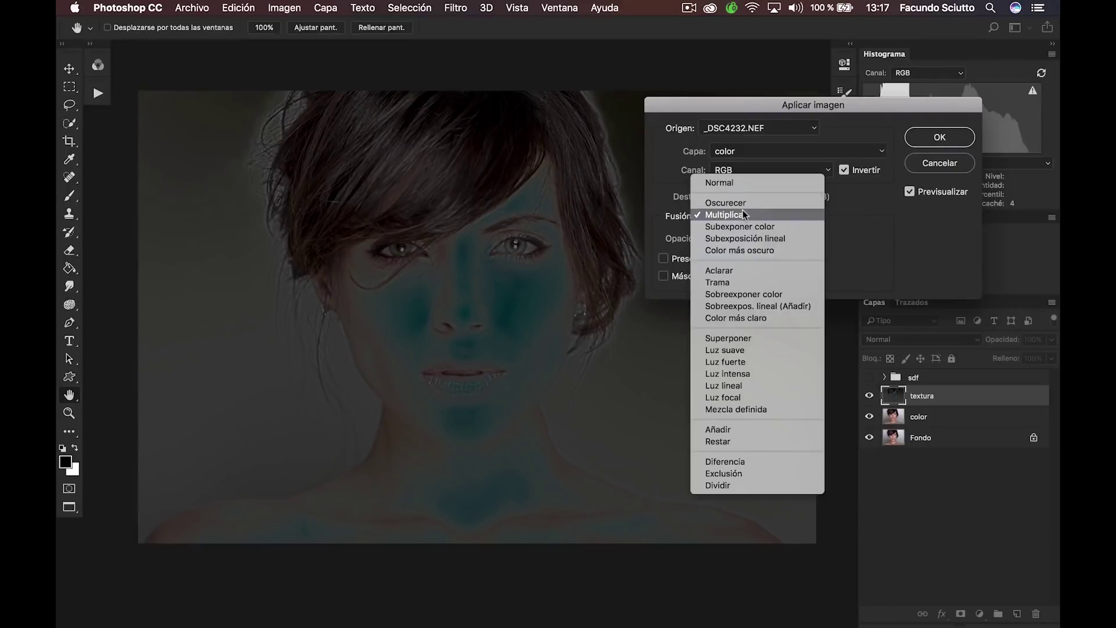
{"action": "left_click", "coordinate": [738, 433]}
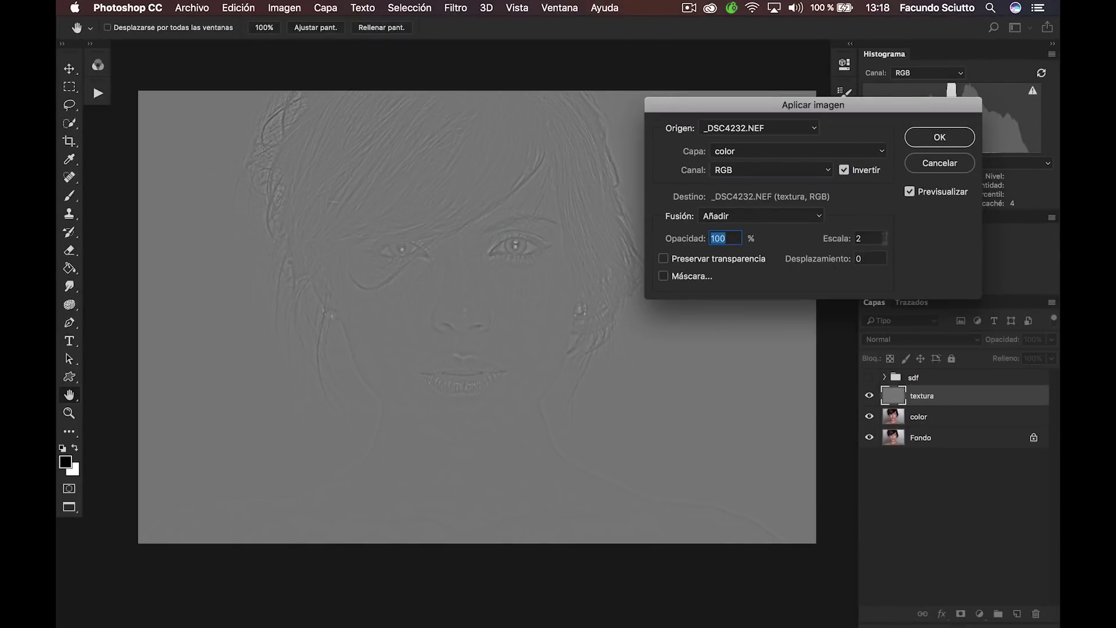
Try an Apply Image scale of 1 and set it back to 2
{"action": "left_click", "coordinate": [863, 240]}
{"action": "key", "text": "BackSpace"}
{"action": "type", "text": "1"}
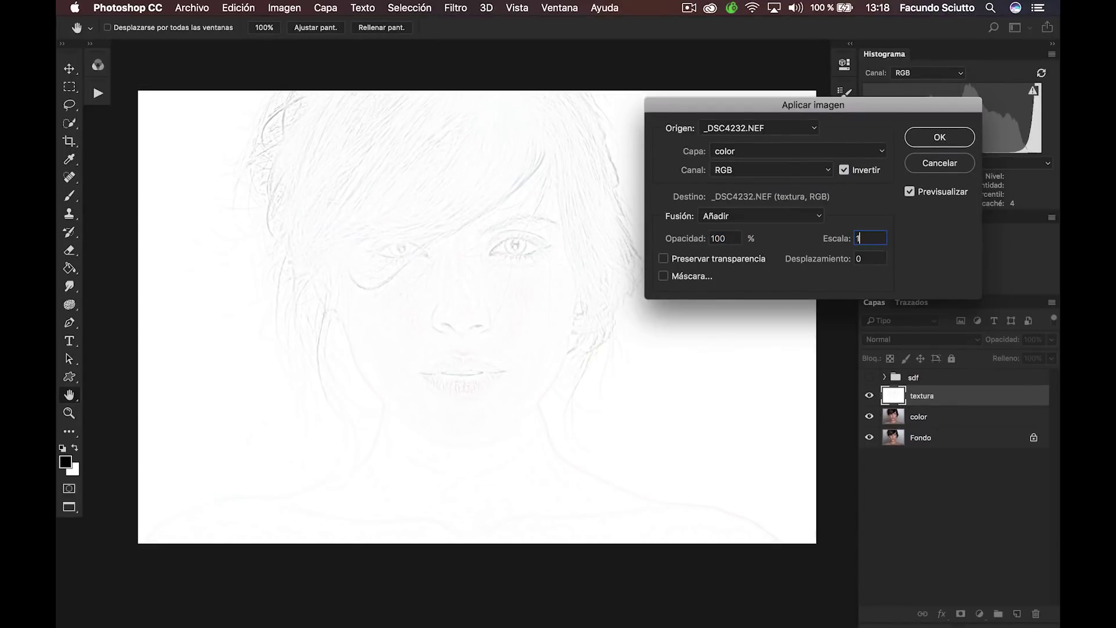
{"action": "type", "text": "2"}
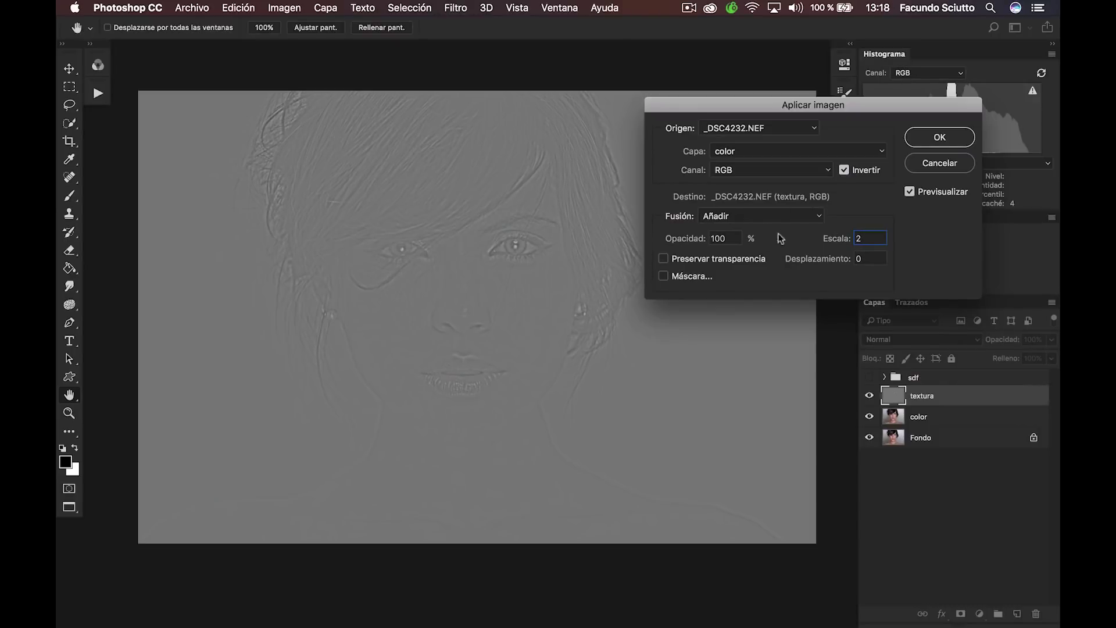
Check the grey texture preview and apply the image calculation to the textura layer
{"action": "left_click", "coordinate": [409, 266]}
{"action": "scroll", "coordinate": [409, 262], "scroll_direction": "right", "scroll_amount": 2}
{"action": "left_click_drag", "start_coordinate": [410, 261], "coordinate": [452, 284]}
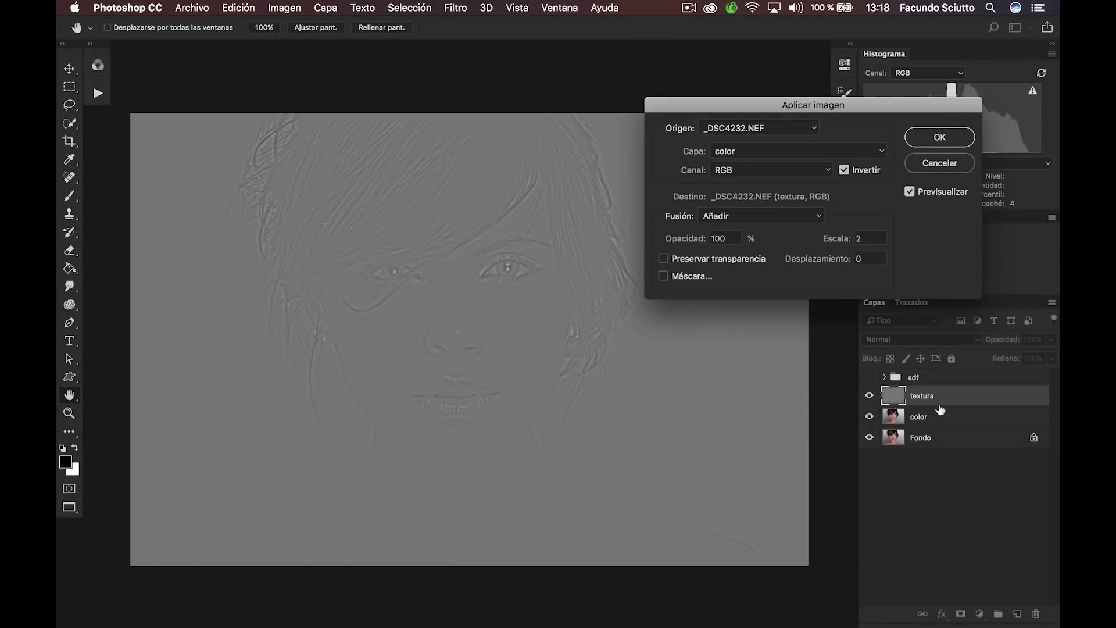
{"action": "left_click_drag", "start_coordinate": [816, 107], "coordinate": [799, 157]}
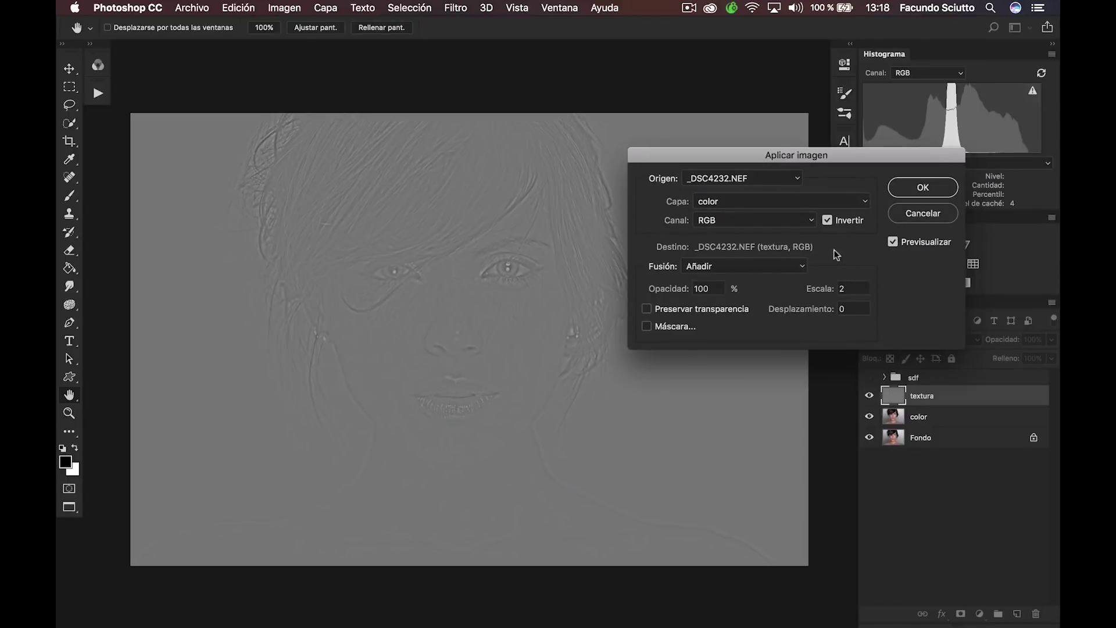
{"action": "left_click", "coordinate": [924, 189]}
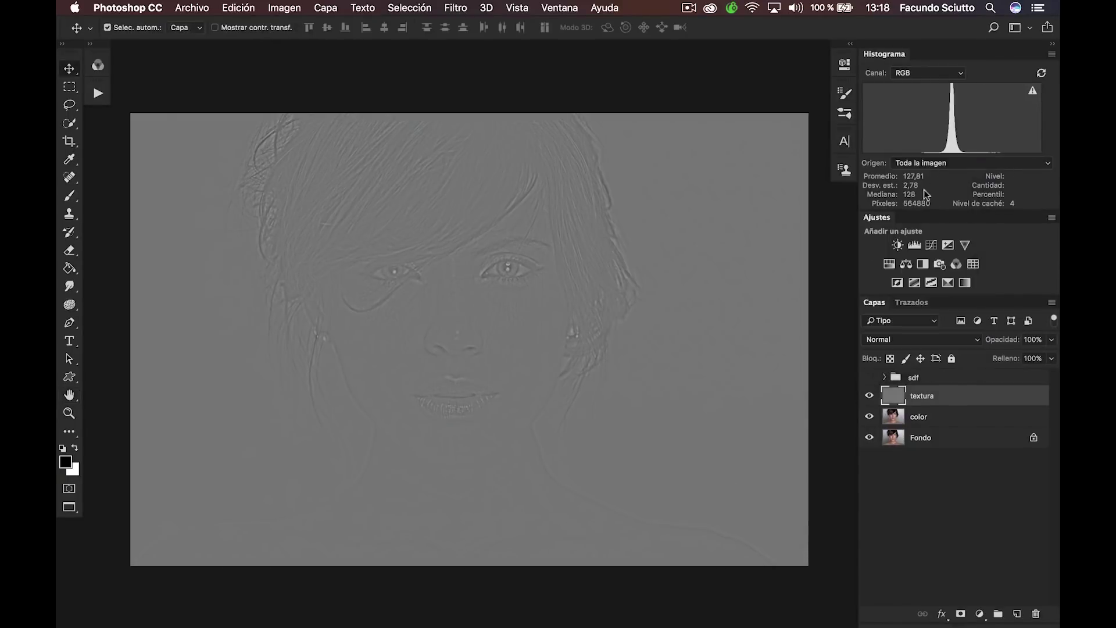
Set the textura layer's blend mode to Luz lineal
{"action": "left_click", "coordinate": [943, 340]}
{"action": "mouse_move", "coordinate": [915, 612]}
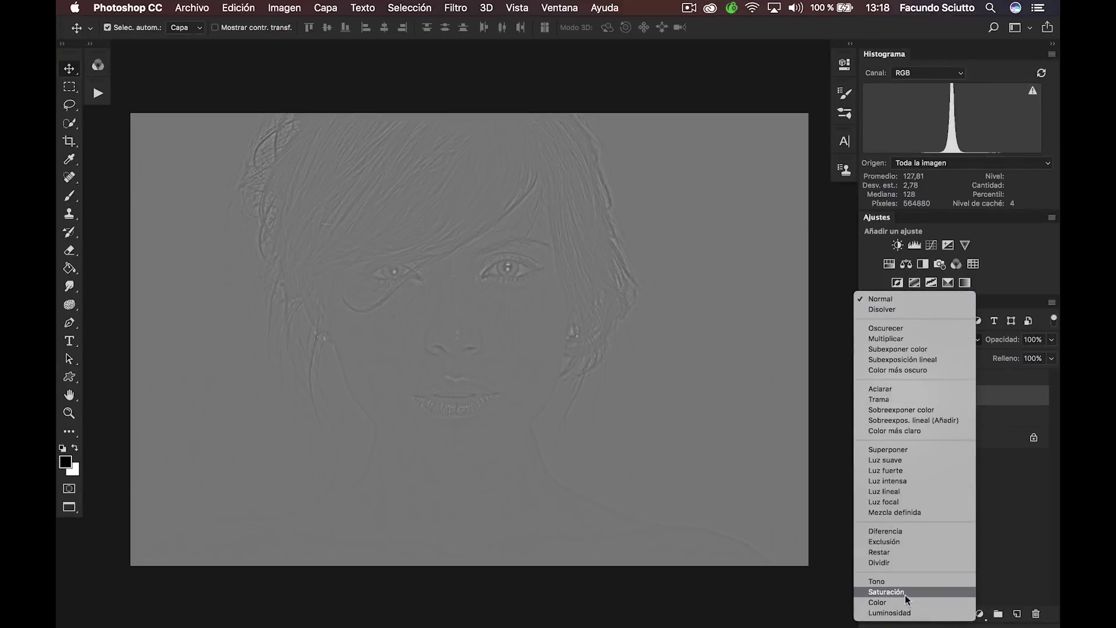
{"action": "left_click", "coordinate": [905, 492]}
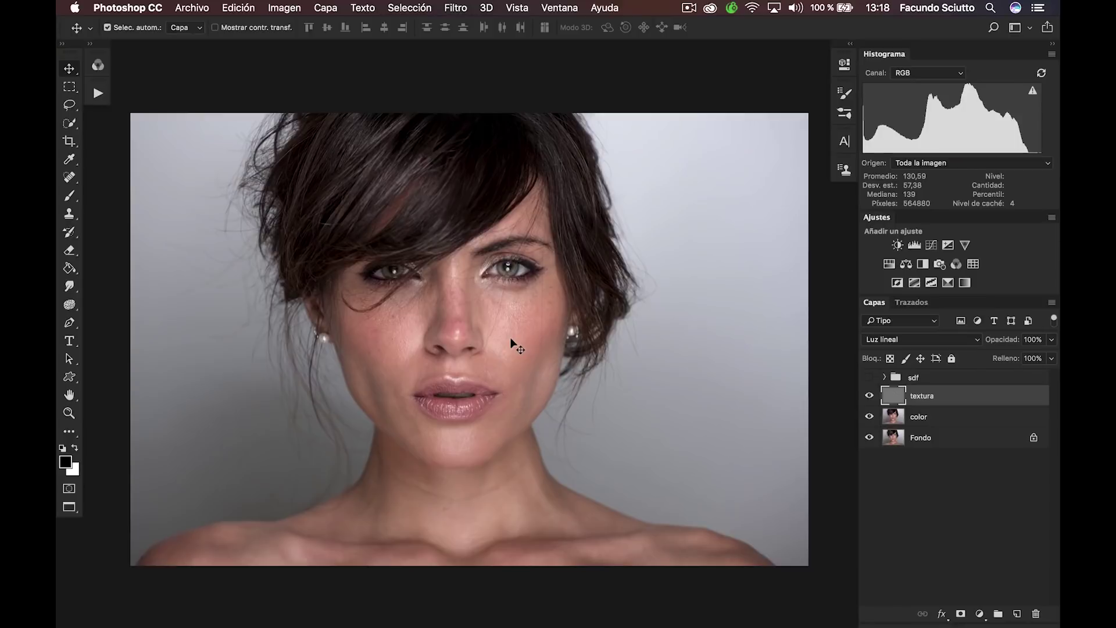
Group the textura and color layers, and toggle the new group's visibility to compare it with the original
{"action": "left_click", "coordinate": [947, 418], "text": "shift"}
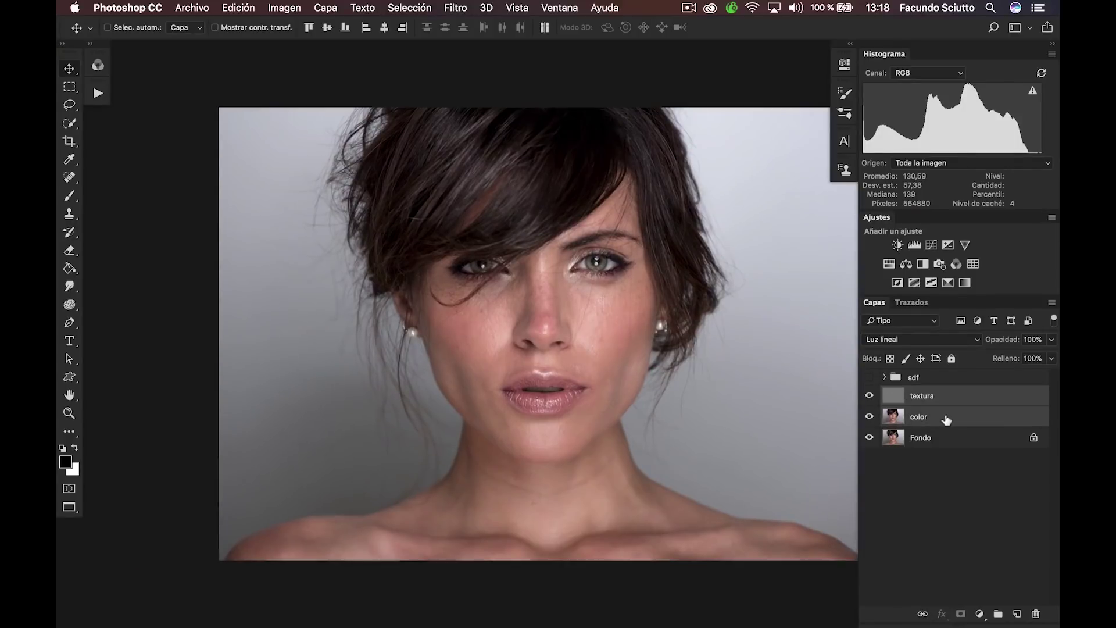
{"action": "key", "text": "super+g"}
{"action": "left_click", "coordinate": [869, 394]}
{"action": "left_click", "coordinate": [870, 394]}
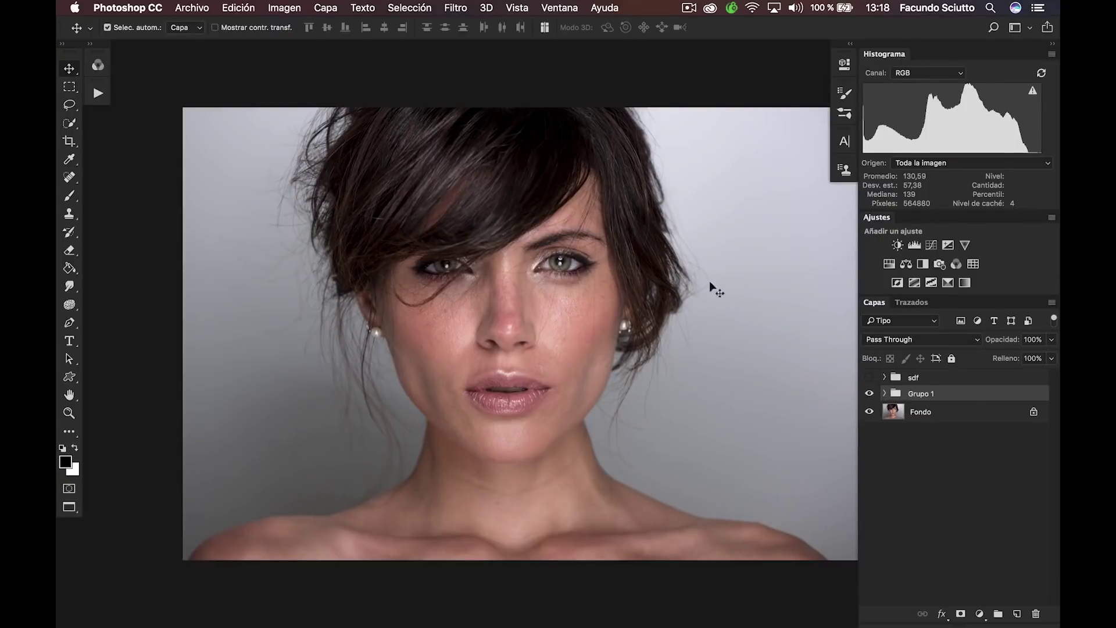
Inspect the layers of the sdf group with Grupo 1 hidden, and restore the previous group visibility
{"action": "scroll", "coordinate": [605, 285], "scroll_direction": "right", "scroll_amount": 2}
{"action": "scroll", "coordinate": [604, 285], "scroll_direction": "up", "scroll_amount": 2}
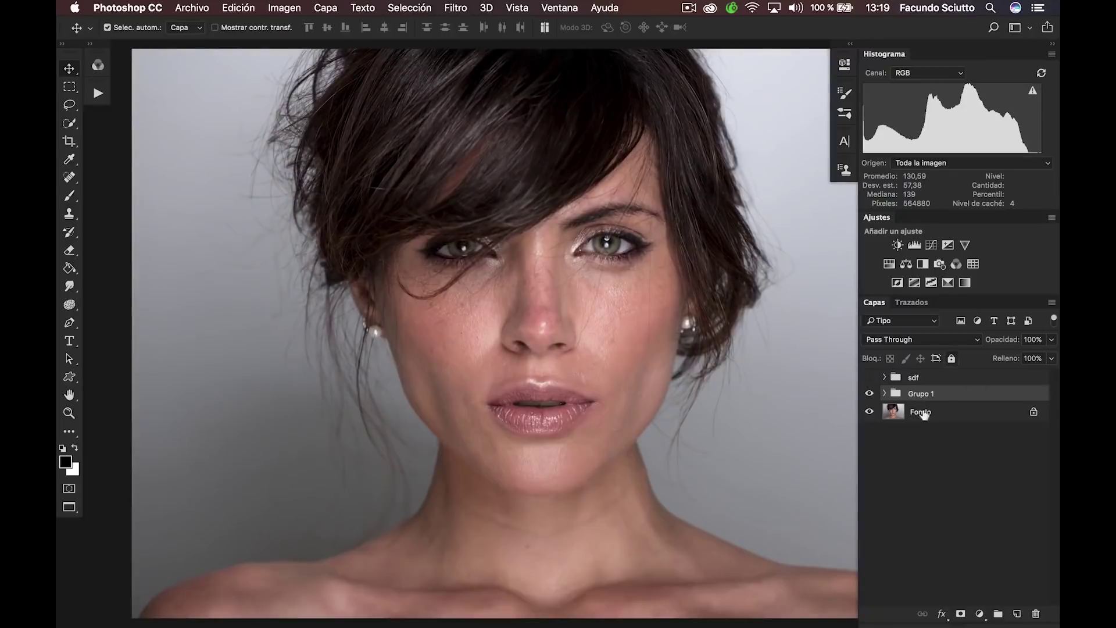
{"action": "scroll", "coordinate": [819, 403], "scroll_direction": "up", "scroll_amount": 1}
{"action": "scroll", "coordinate": [819, 404], "scroll_direction": "left", "scroll_amount": 1}
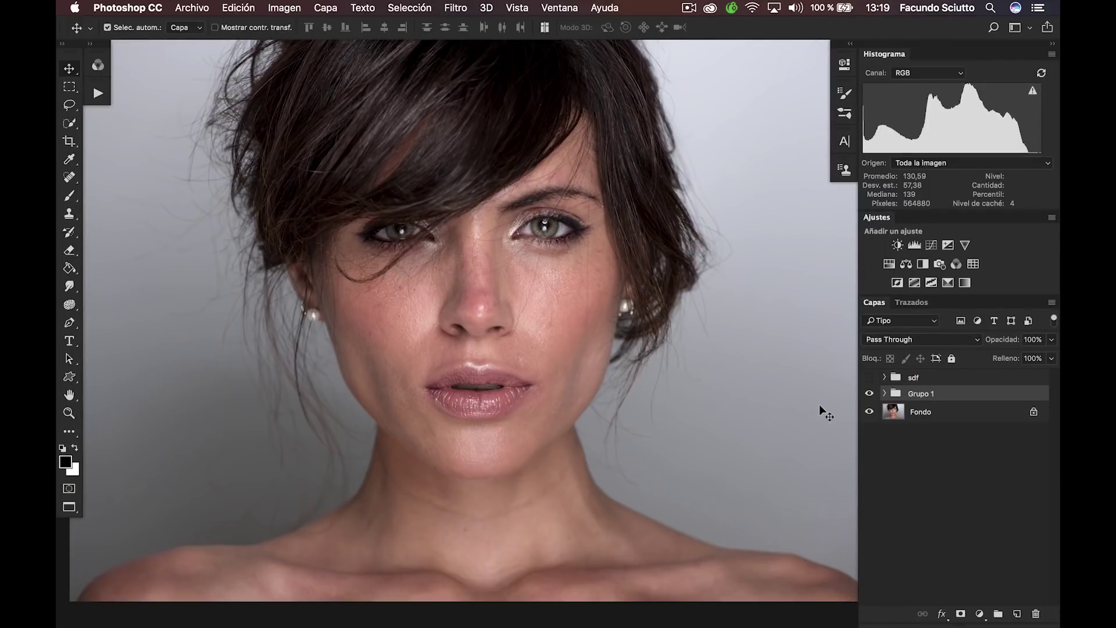
{"action": "left_click", "coordinate": [869, 377]}
{"action": "left_click", "coordinate": [869, 394]}
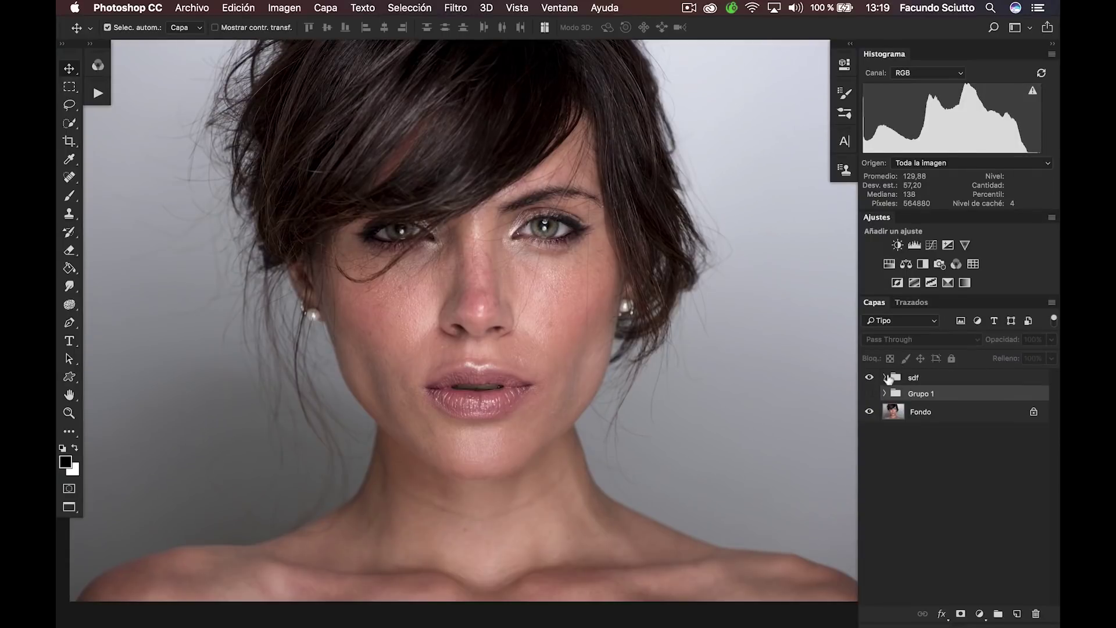
{"action": "left_click", "coordinate": [884, 378]}
{"action": "left_click", "coordinate": [932, 424]}
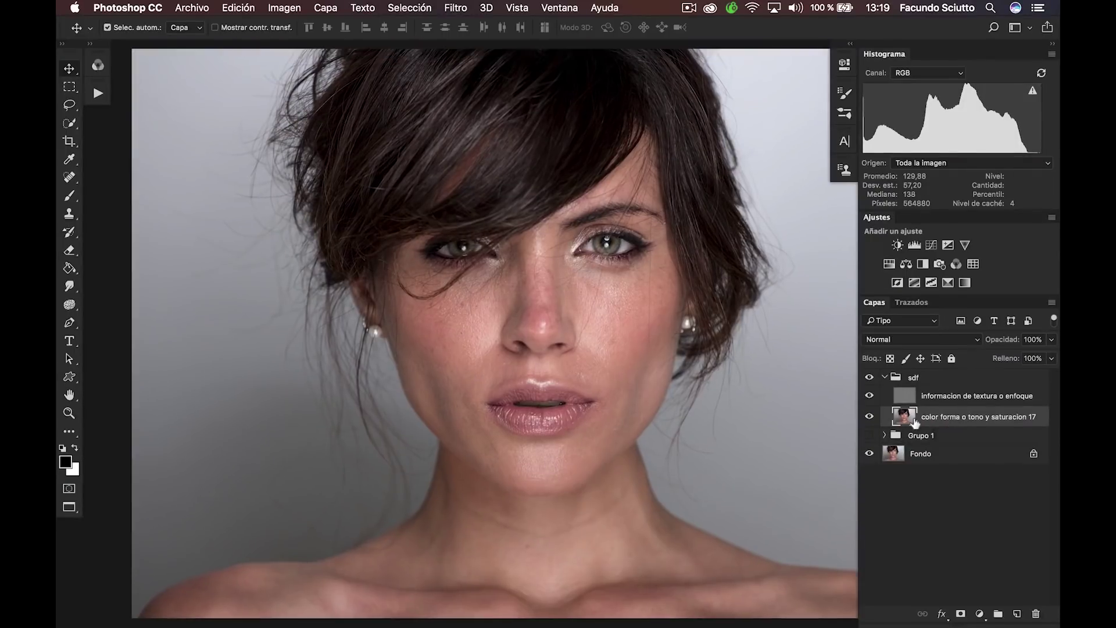
{"action": "left_click", "coordinate": [884, 378]}
{"action": "left_click", "coordinate": [869, 378]}
{"action": "left_click", "coordinate": [869, 393]}
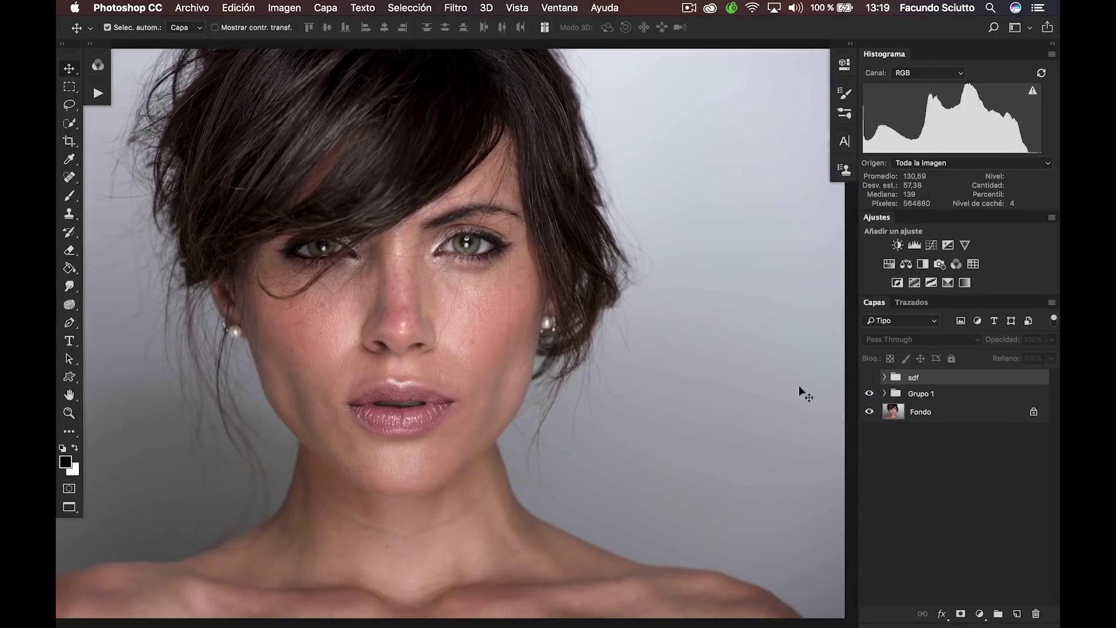
Expand Grupo 1 and select its textura layer
{"action": "left_click", "coordinate": [921, 396]}
{"action": "left_click", "coordinate": [885, 398]}
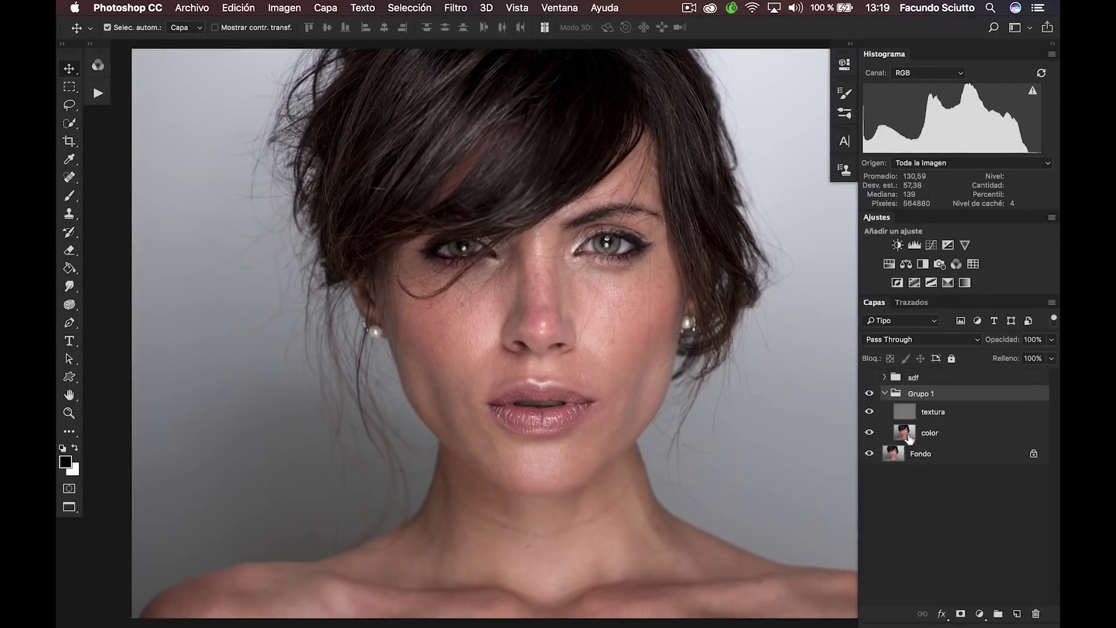
{"action": "left_click", "coordinate": [960, 415]}
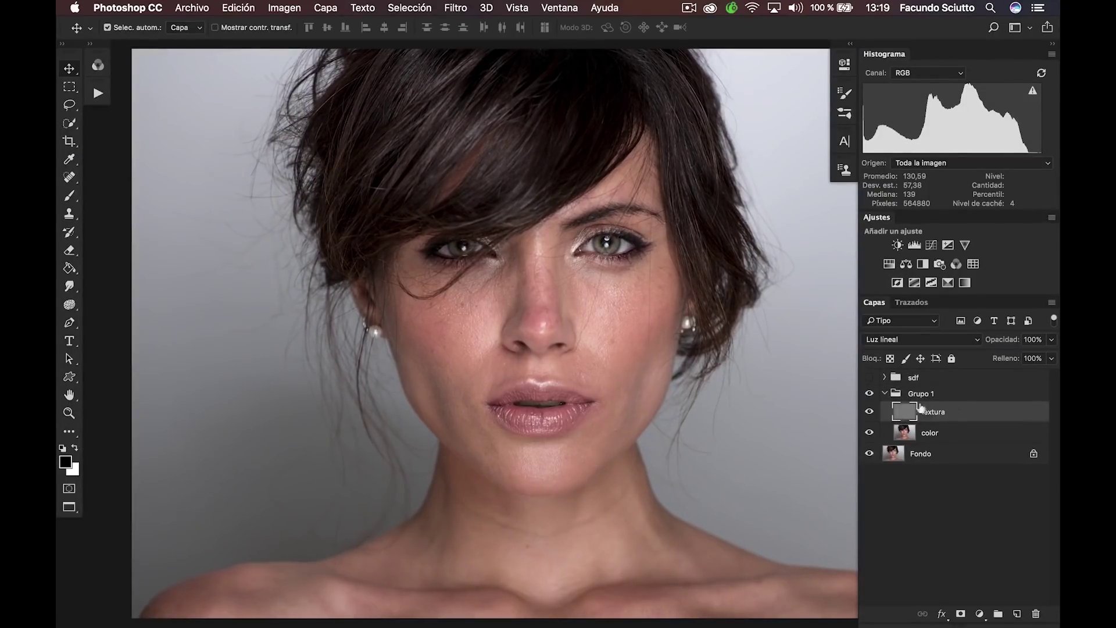
Compare the portrait with Grupo 1 hidden and with the group shown but its textura layer hidden
{"action": "left_click", "coordinate": [929, 439]}
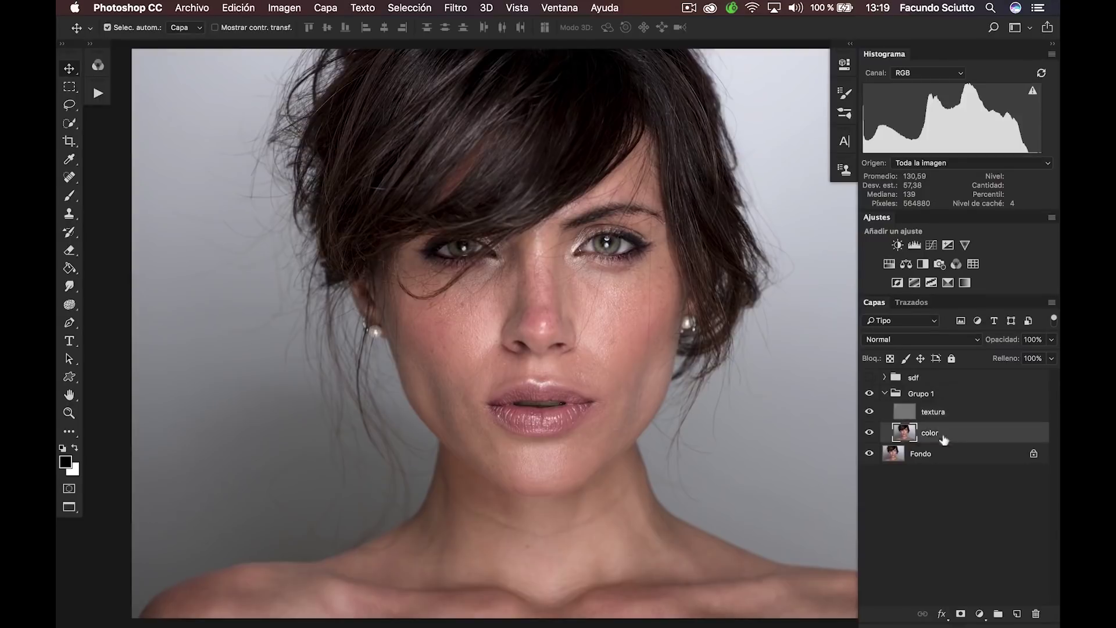
{"action": "left_click", "coordinate": [922, 400]}
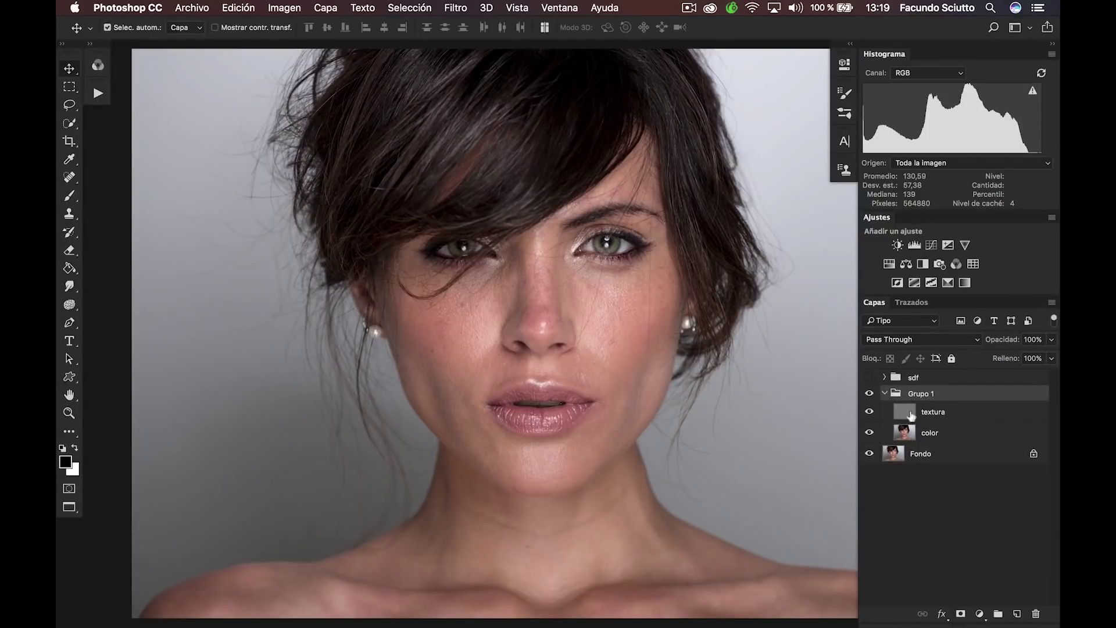
{"action": "left_click", "coordinate": [912, 433]}
{"action": "left_click", "coordinate": [869, 394]}
{"action": "left_click", "coordinate": [883, 412]}
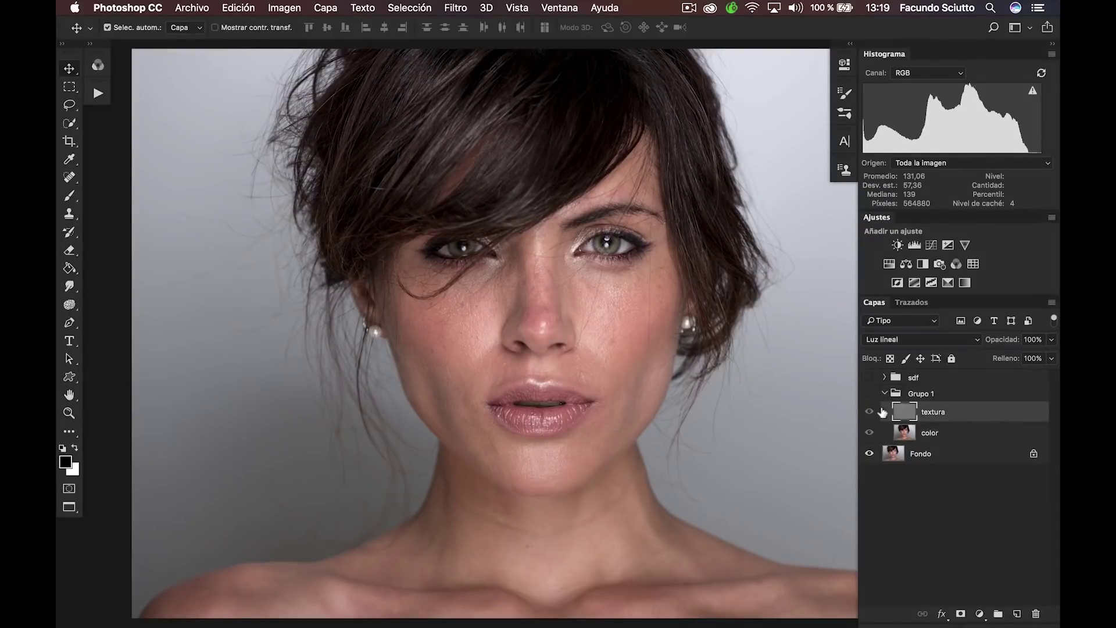
{"action": "left_click", "coordinate": [870, 413]}
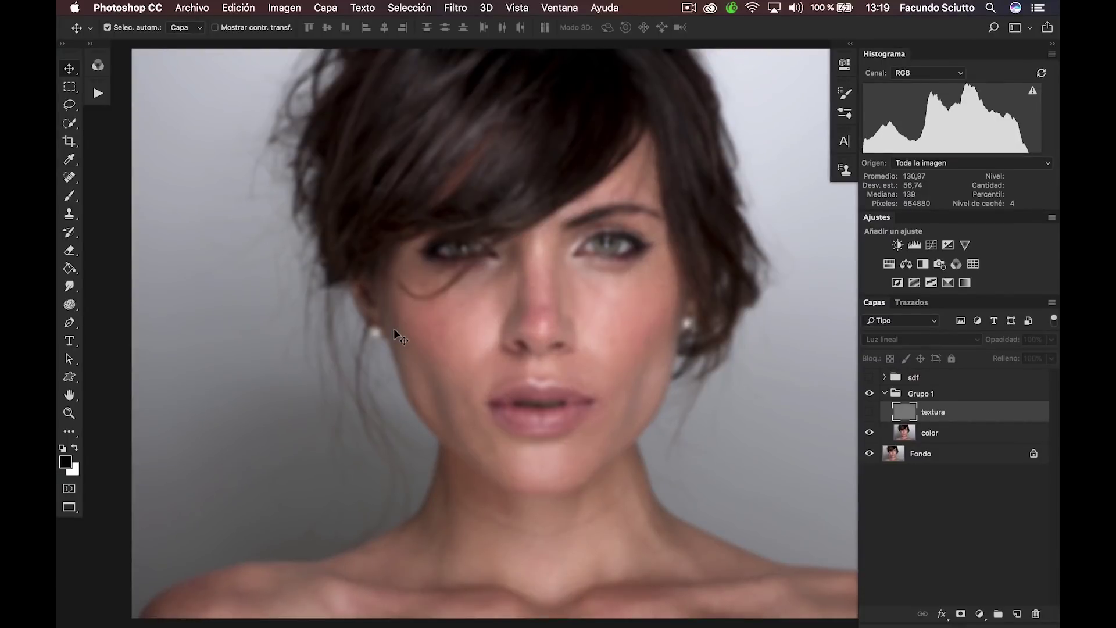
{"action": "scroll", "coordinate": [393, 328], "scroll_direction": "right", "scroll_amount": 3}
Try Desenfoque gaussiano on the color layer with radii of 412,1 and 1000 pixels, and cancel the filter
{"action": "left_click", "coordinate": [938, 434]}
{"action": "key", "text": "z"}
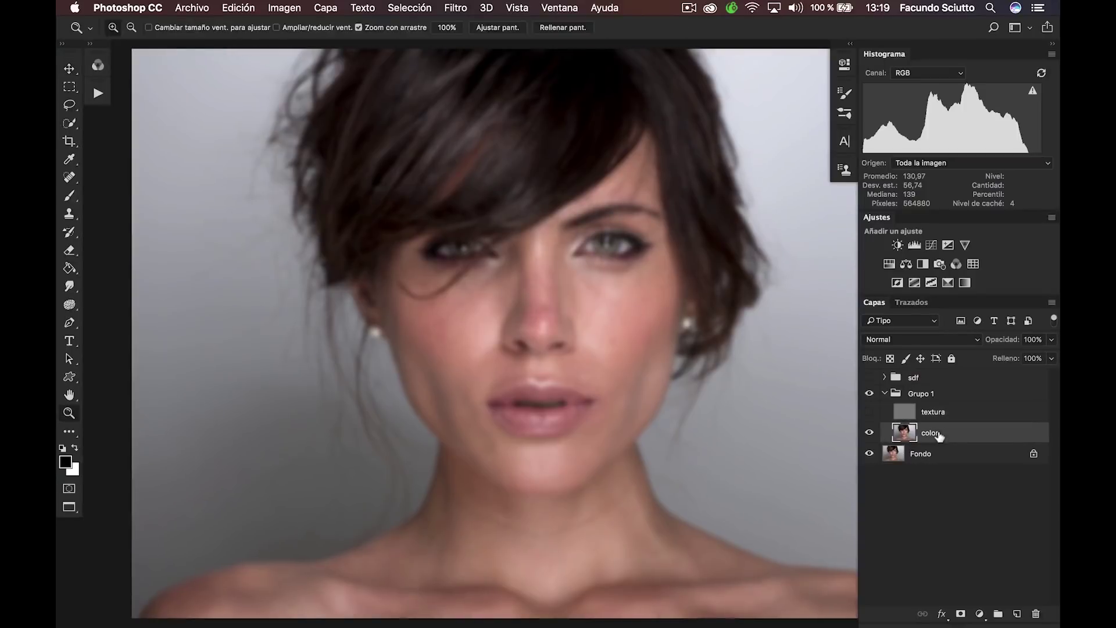
{"action": "key", "text": "super+alt+f"}
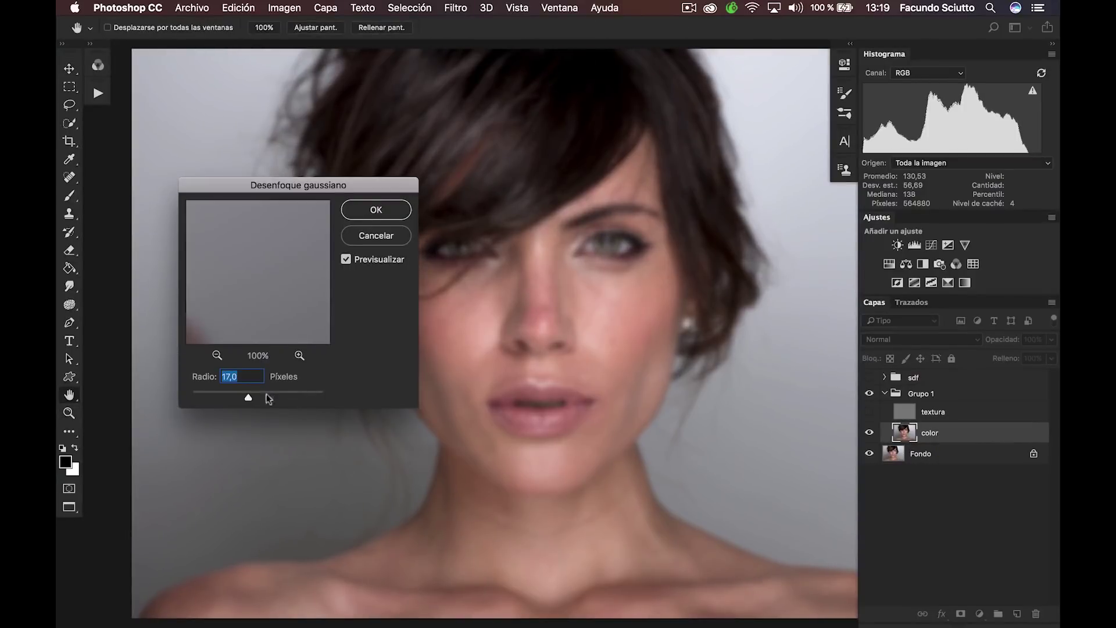
{"action": "left_click_drag", "start_coordinate": [301, 400], "coordinate": [306, 399]}
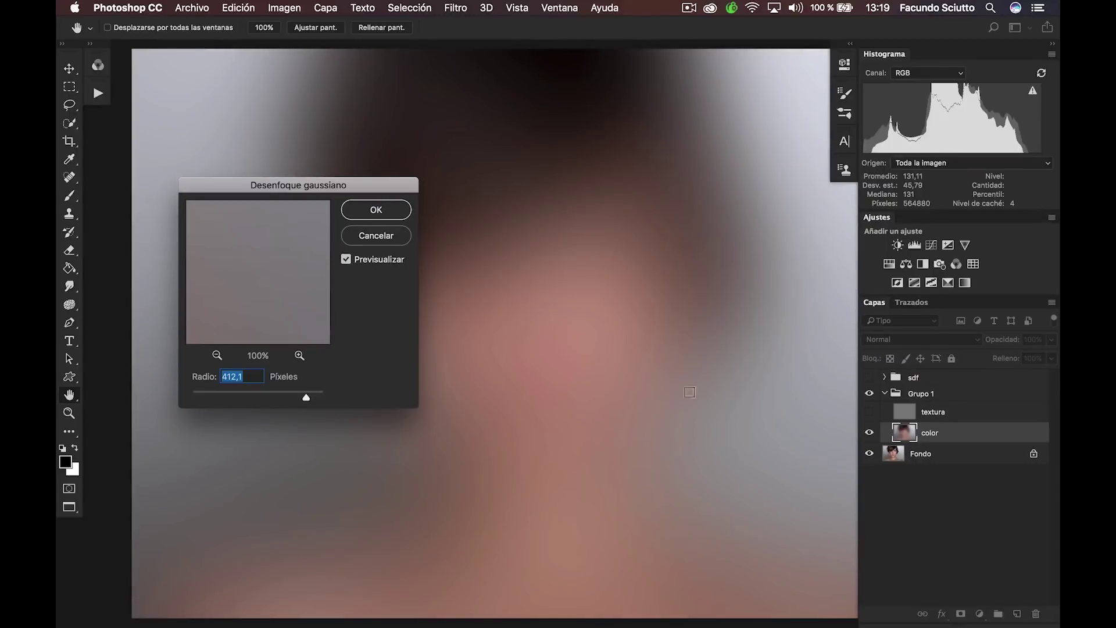
{"action": "left_click_drag", "start_coordinate": [306, 396], "coordinate": [471, 399]}
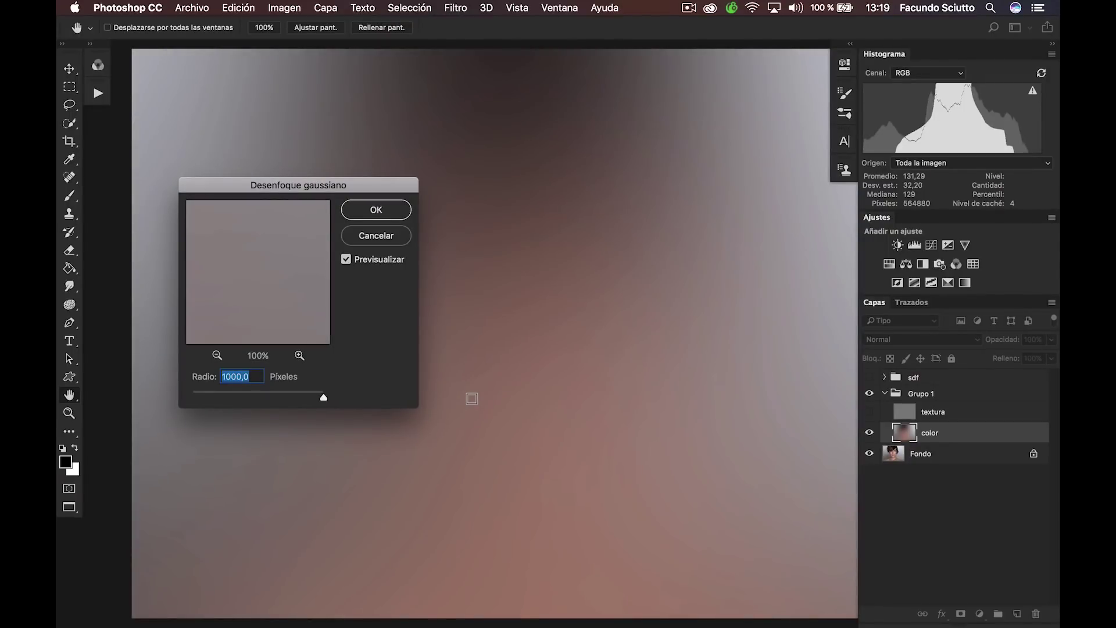
{"action": "left_click", "coordinate": [375, 235]}
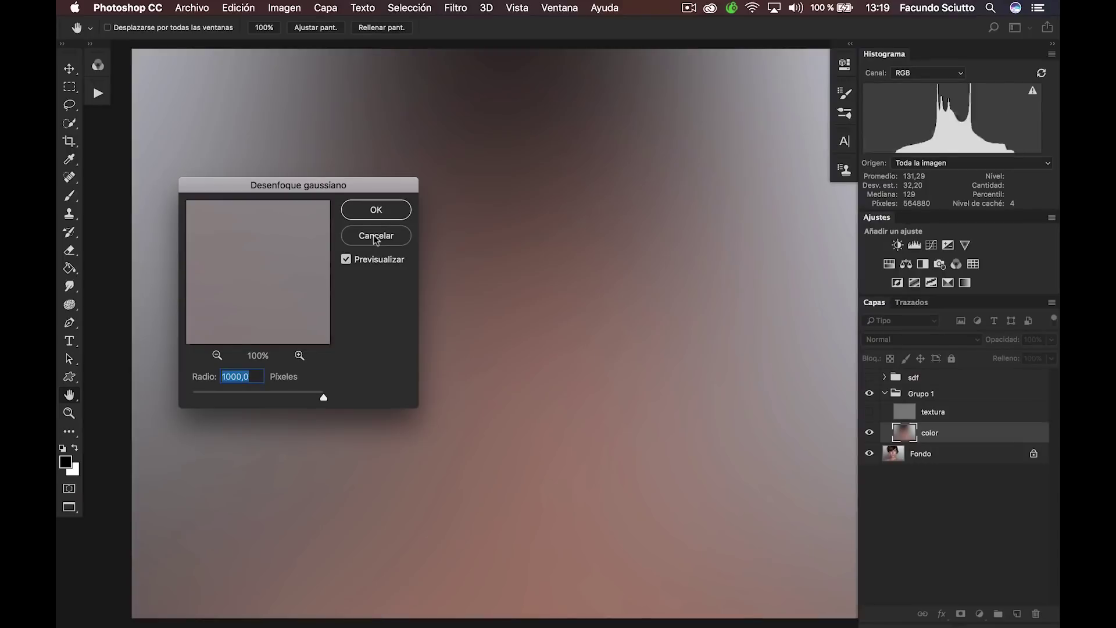
{"action": "key", "text": "z"}
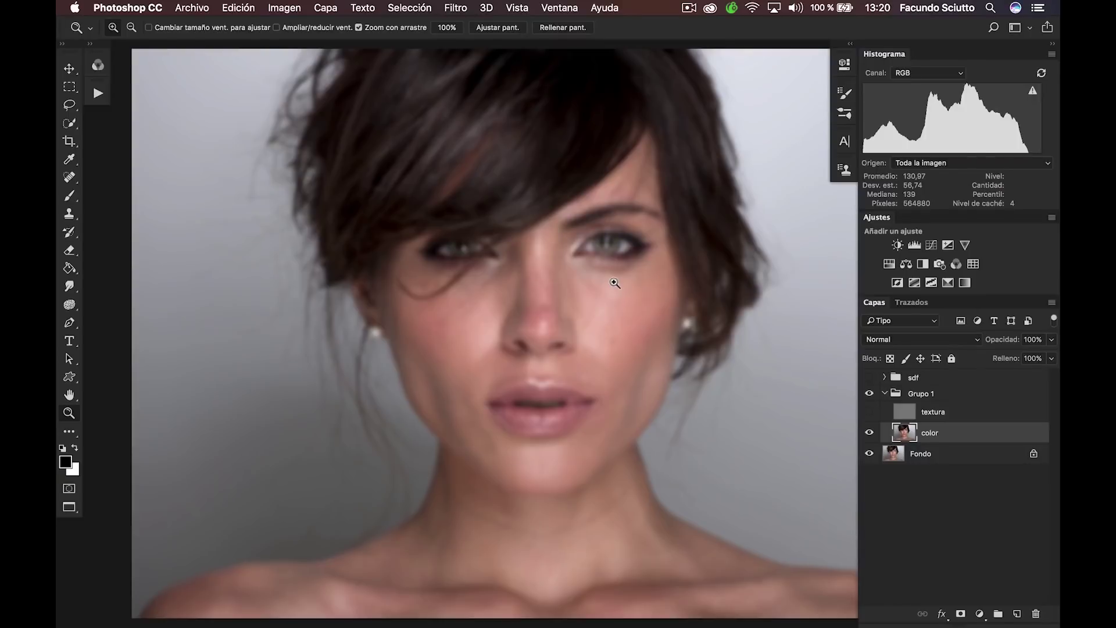
Show the textura layer in Grupo 1 again, and collapse and hide the group
{"action": "left_click", "coordinate": [920, 396]}
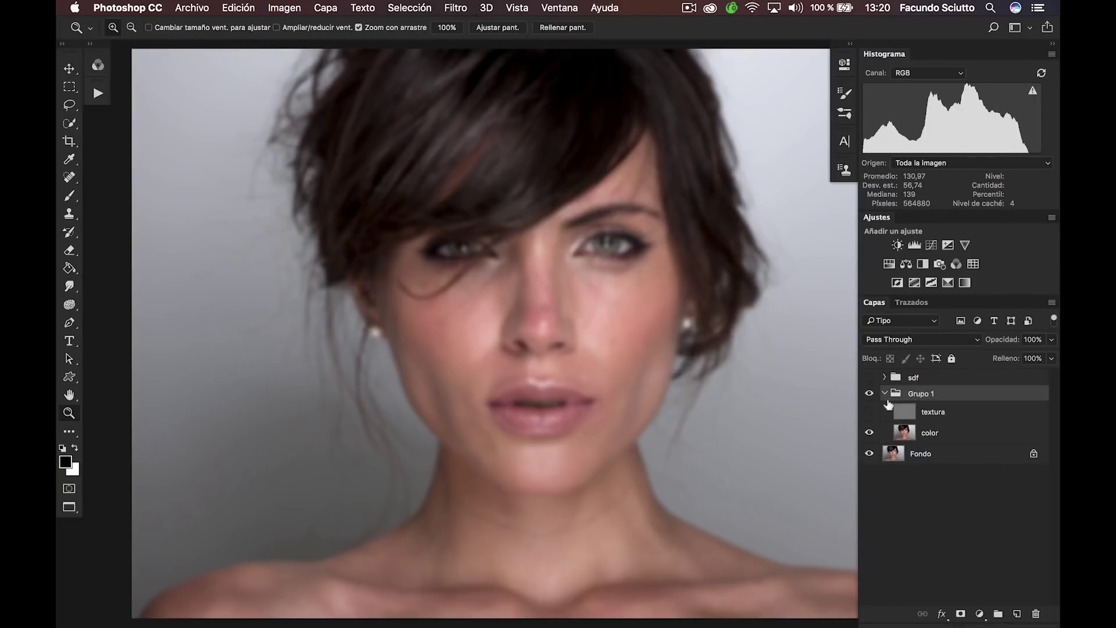
{"action": "left_click", "coordinate": [870, 412]}
{"action": "left_click", "coordinate": [884, 394]}
{"action": "left_click", "coordinate": [869, 393]}
Duplicate the Fondo layer twice and hide the upper copy
{"action": "left_click", "coordinate": [939, 413]}
{"action": "scroll", "coordinate": [587, 408], "scroll_direction": "right", "scroll_amount": 3}
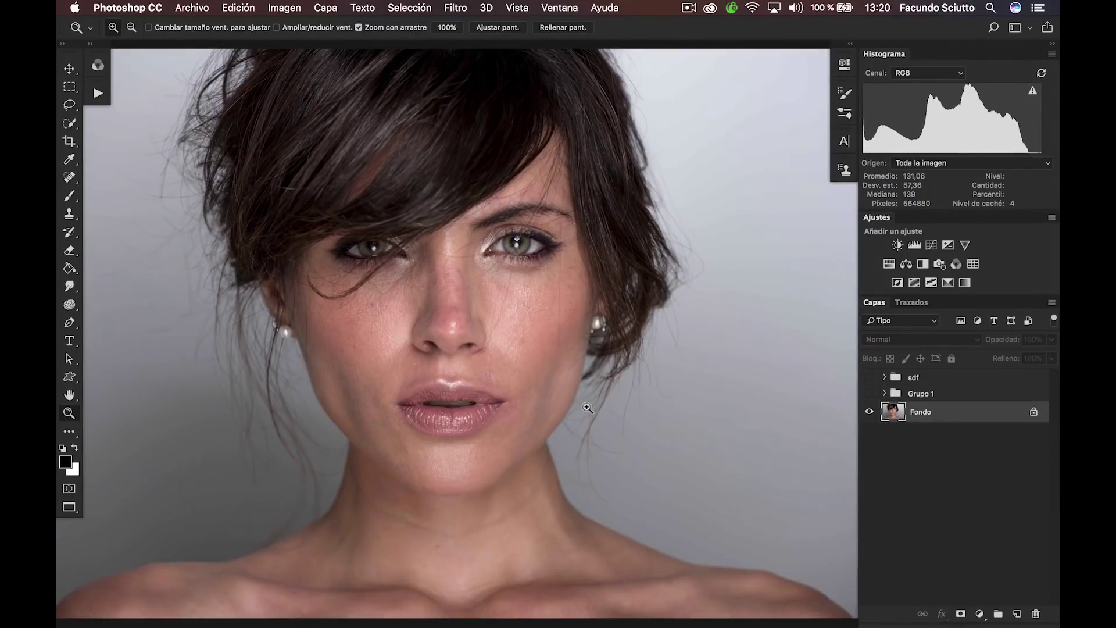
{"action": "key", "text": "super+j"}
{"action": "key", "text": "super+j"}
{"action": "scroll", "coordinate": [586, 406], "scroll_direction": "left", "scroll_amount": 3}
{"action": "left_click", "coordinate": [869, 412]}
Rename the lower Fondo copy as color 3 and the upper copy as textura 3
{"action": "left_click", "coordinate": [940, 435]}
{"action": "double_click", "coordinate": [933, 436]}
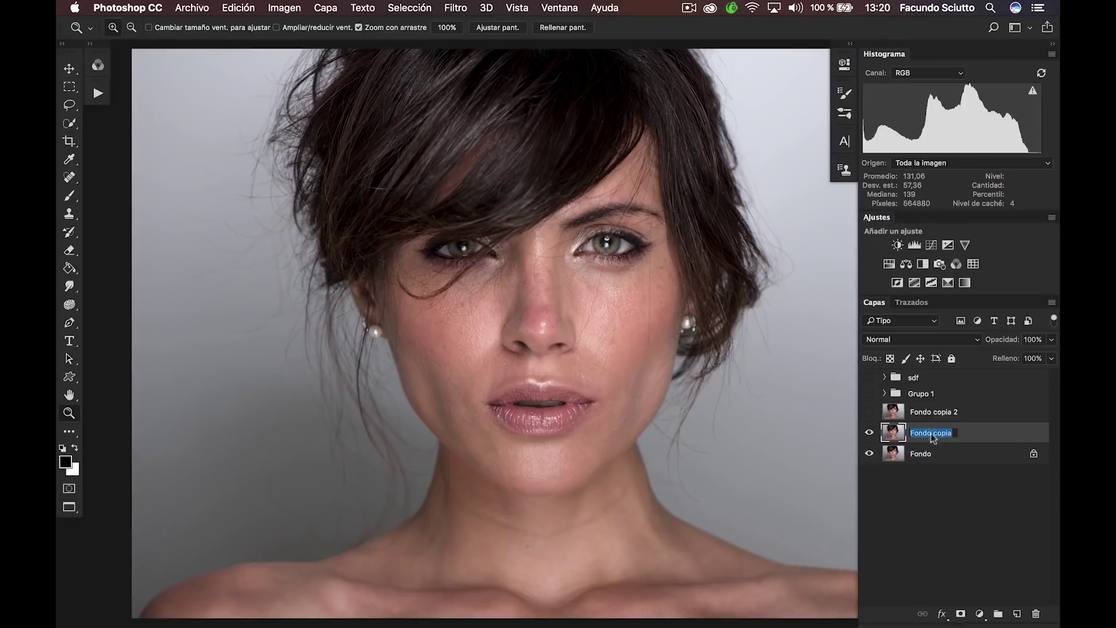
{"action": "type", "text": "color 3"}
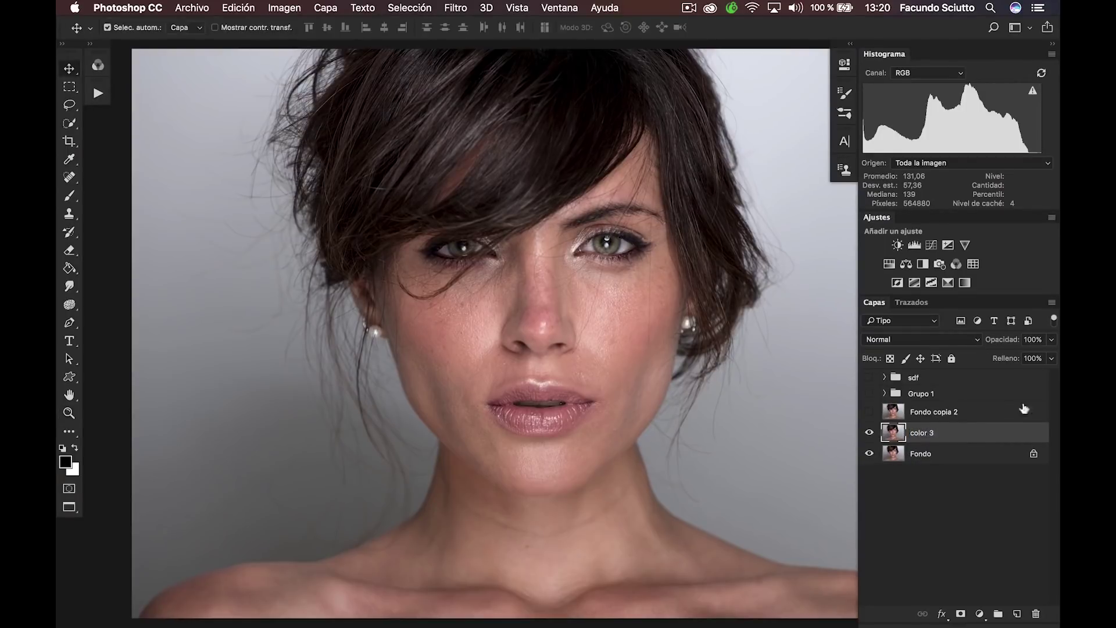
{"action": "double_click", "coordinate": [925, 411]}
{"action": "type", "text": "textura"}
{"action": "key", "text": "Return"}
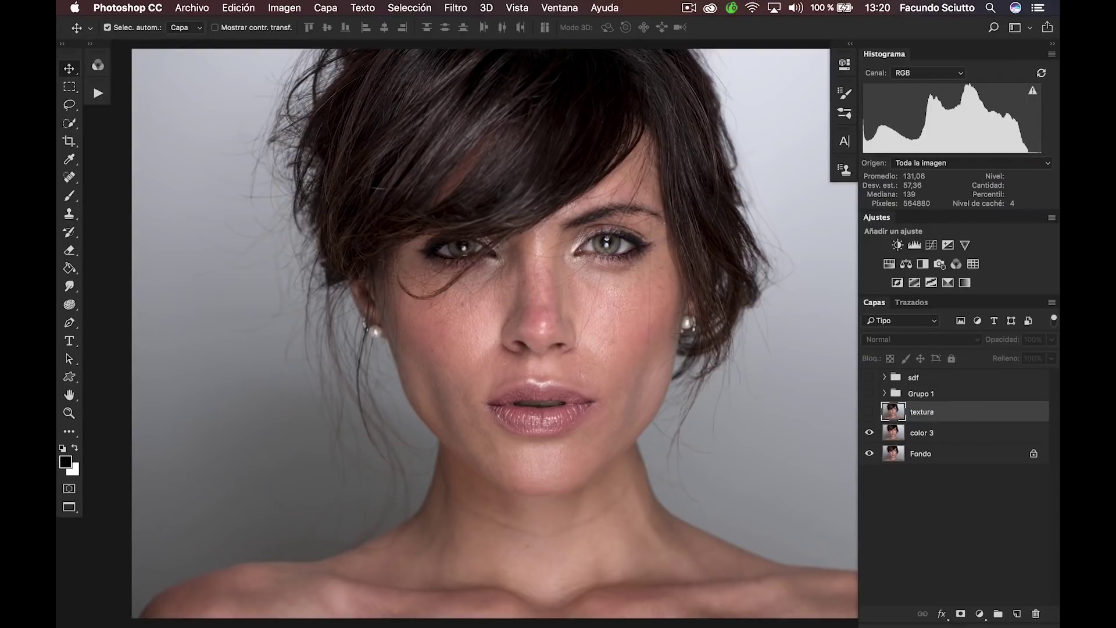
{"action": "double_click", "coordinate": [930, 412]}
{"action": "key", "text": "Right"}
{"action": "key", "text": "Return"}
Apply the Mediana noise filter to the color 3 layer with a radius of 17 pixels
{"action": "left_click", "coordinate": [949, 433]}
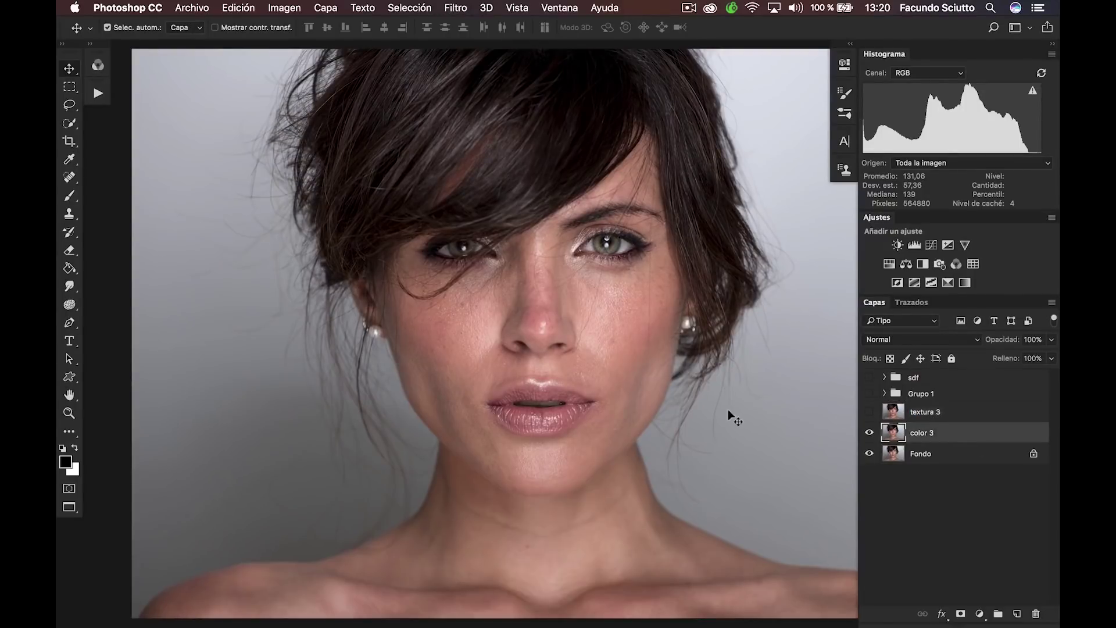
{"action": "scroll", "coordinate": [728, 409], "scroll_direction": "up", "scroll_amount": 3}
{"action": "scroll", "coordinate": [730, 413], "scroll_direction": "left", "scroll_amount": 3}
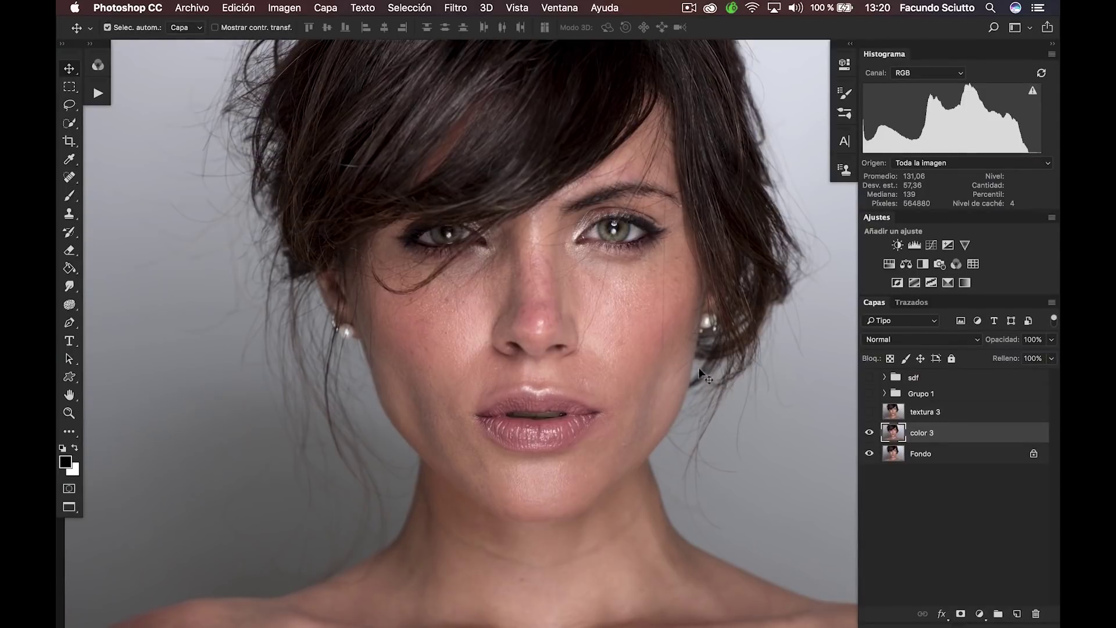
{"action": "left_click", "coordinate": [453, 9]}
{"action": "mouse_move", "coordinate": [486, 172]}
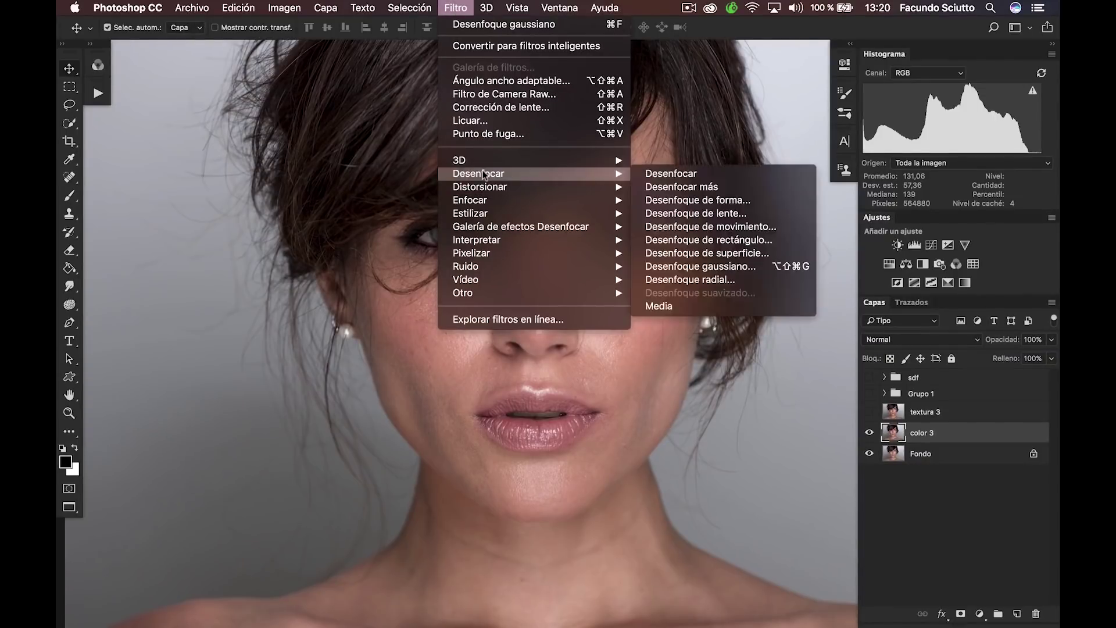
{"action": "mouse_move", "coordinate": [495, 266]}
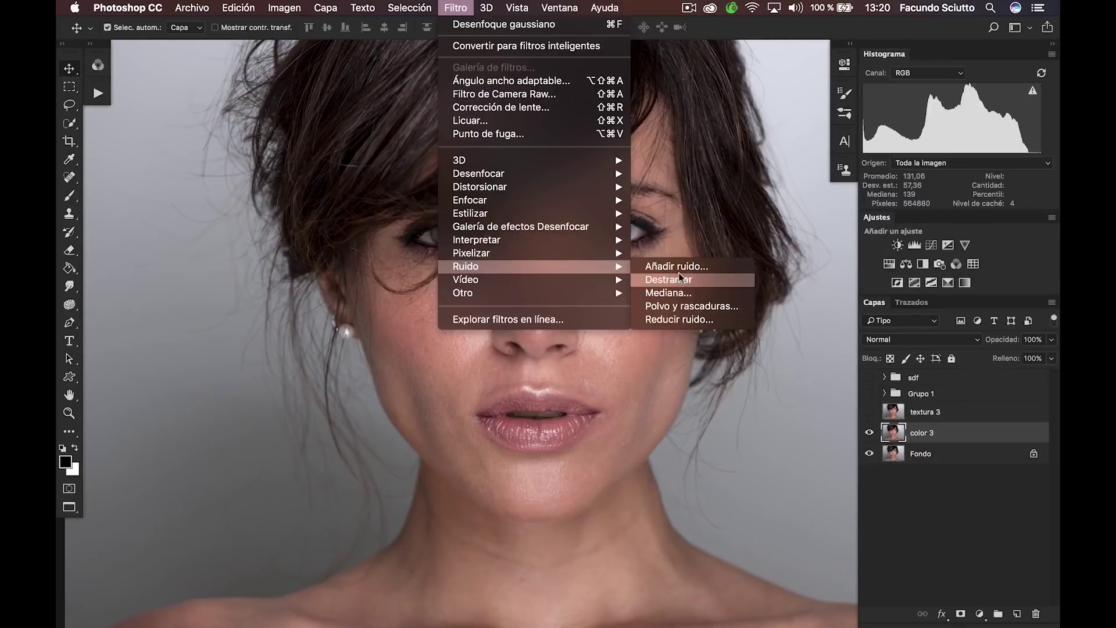
{"action": "left_click", "coordinate": [689, 291]}
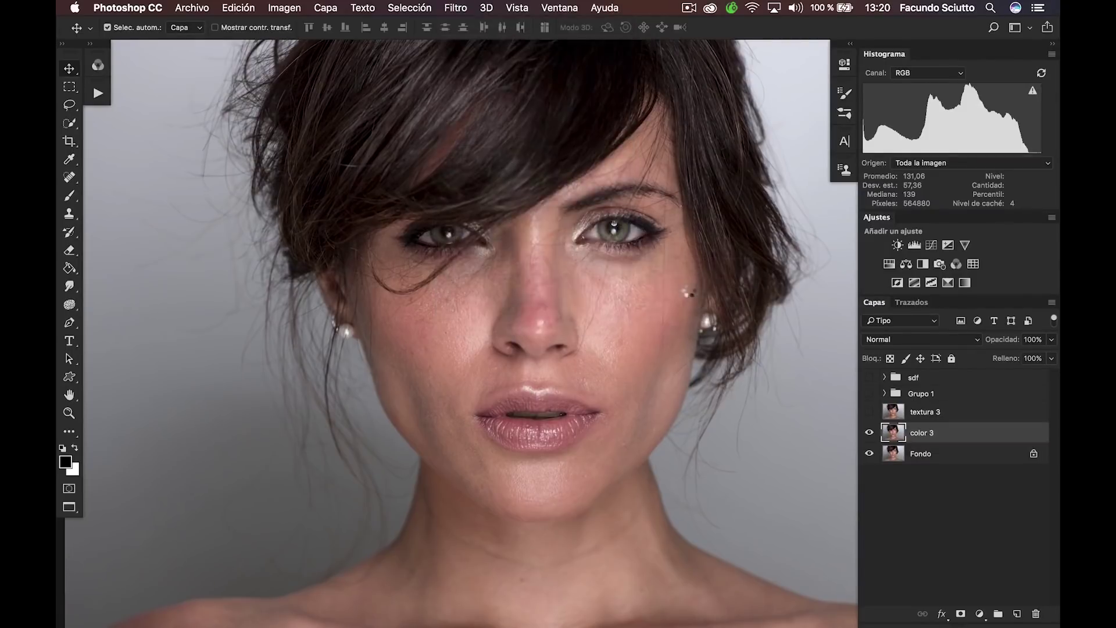
{"action": "left_click_drag", "start_coordinate": [587, 188], "coordinate": [980, 172]}
{"action": "left_click_drag", "start_coordinate": [876, 383], "coordinate": [855, 379]}
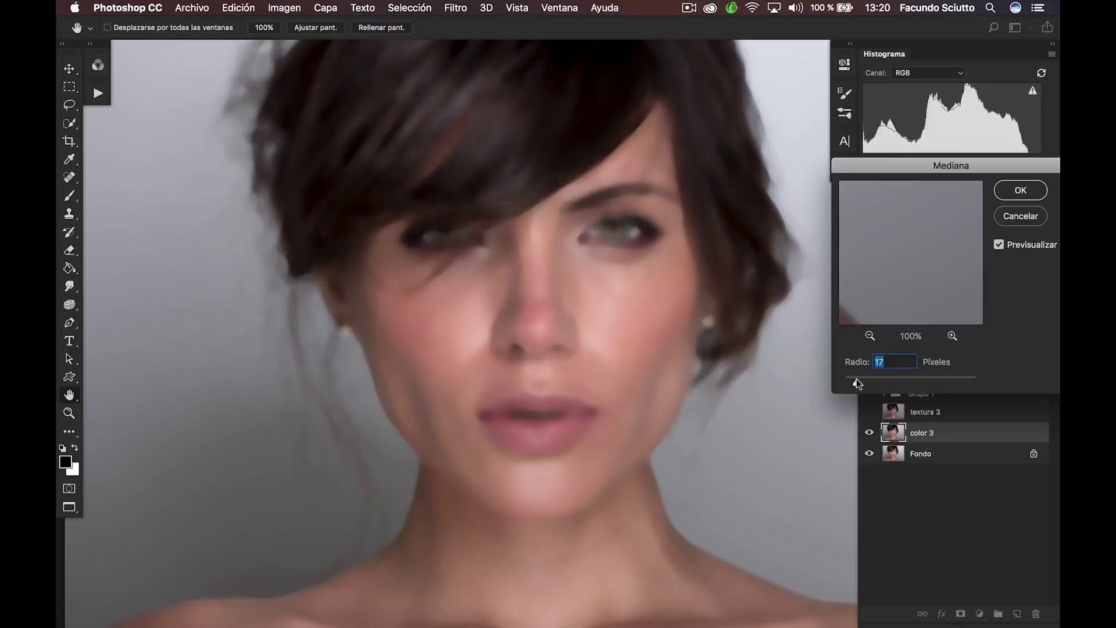
{"action": "left_click", "coordinate": [639, 338]}
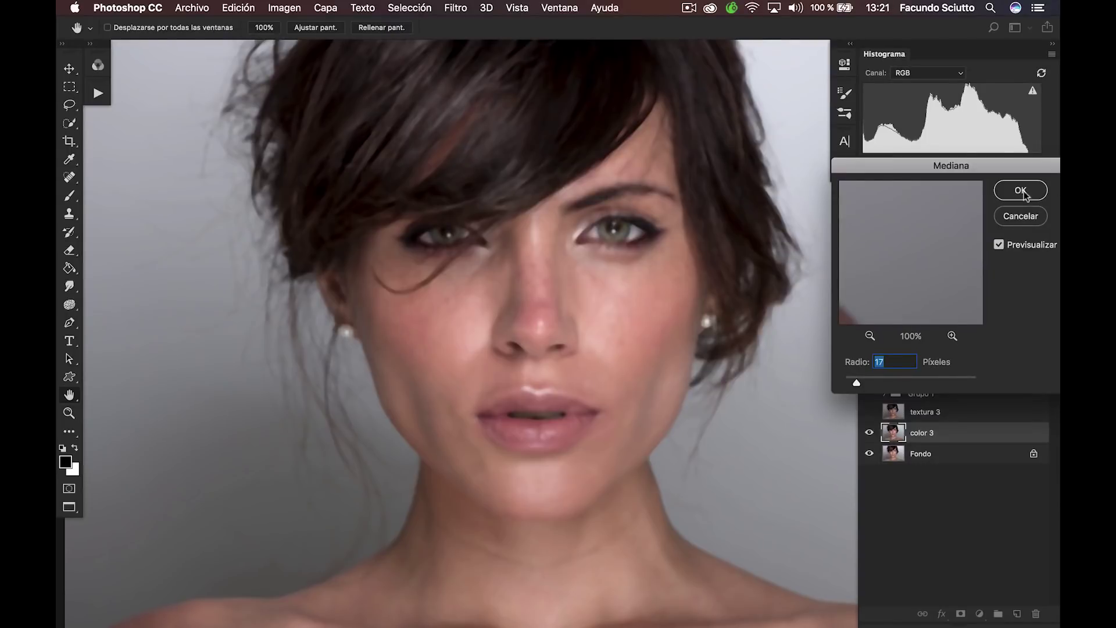
{"action": "left_click_drag", "start_coordinate": [882, 166], "coordinate": [756, 223]}
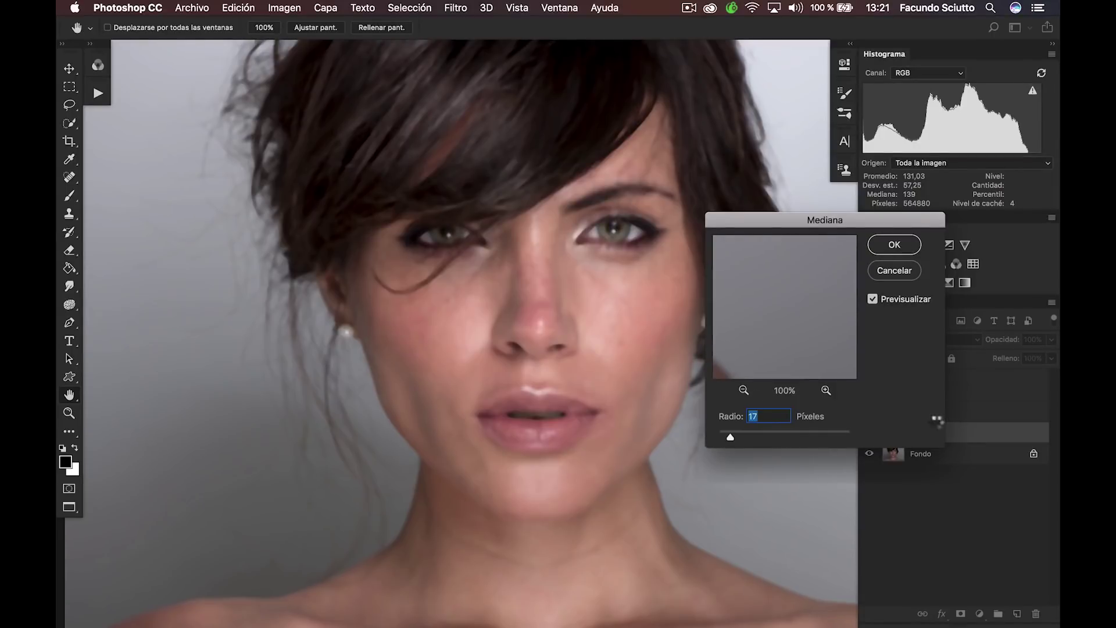
{"action": "key", "text": "Return"}
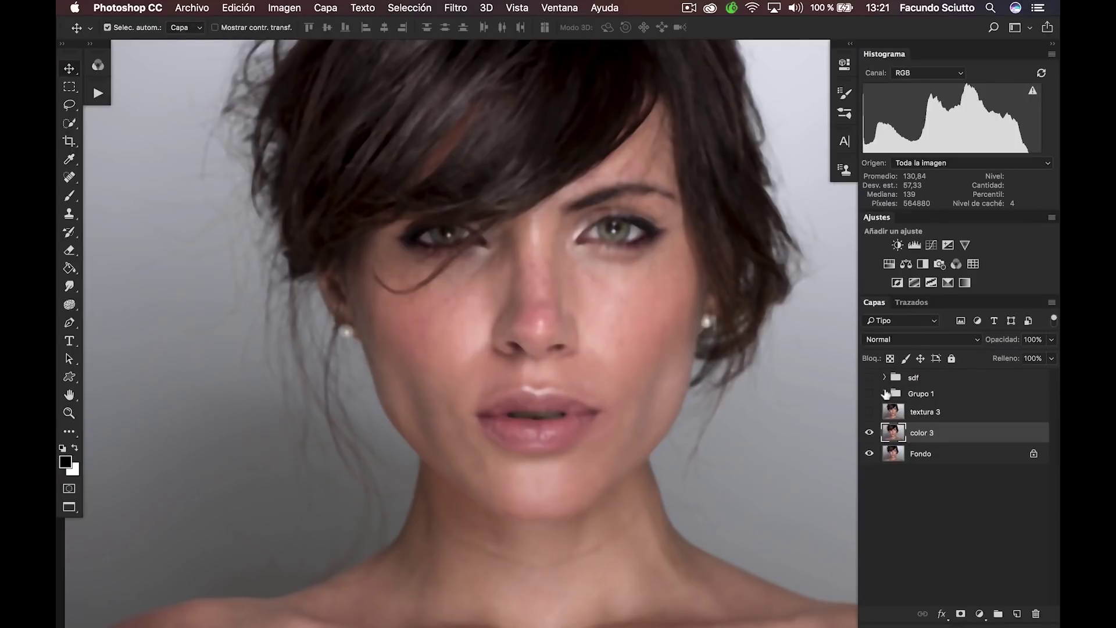
Move Grupo 1's color layer directly above color 3 and toggle its visibility to compare the Gaussian and median blurs up close
{"action": "left_click", "coordinate": [886, 394]}
{"action": "left_click_drag", "start_coordinate": [947, 440], "coordinate": [940, 467]}
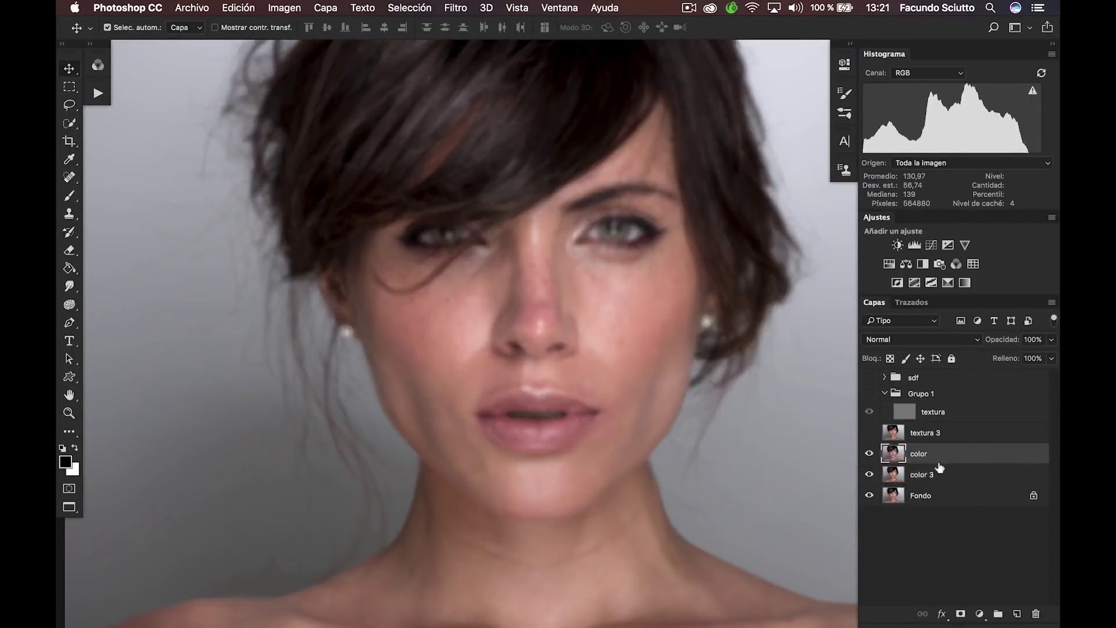
{"action": "key", "text": "super+plus"}
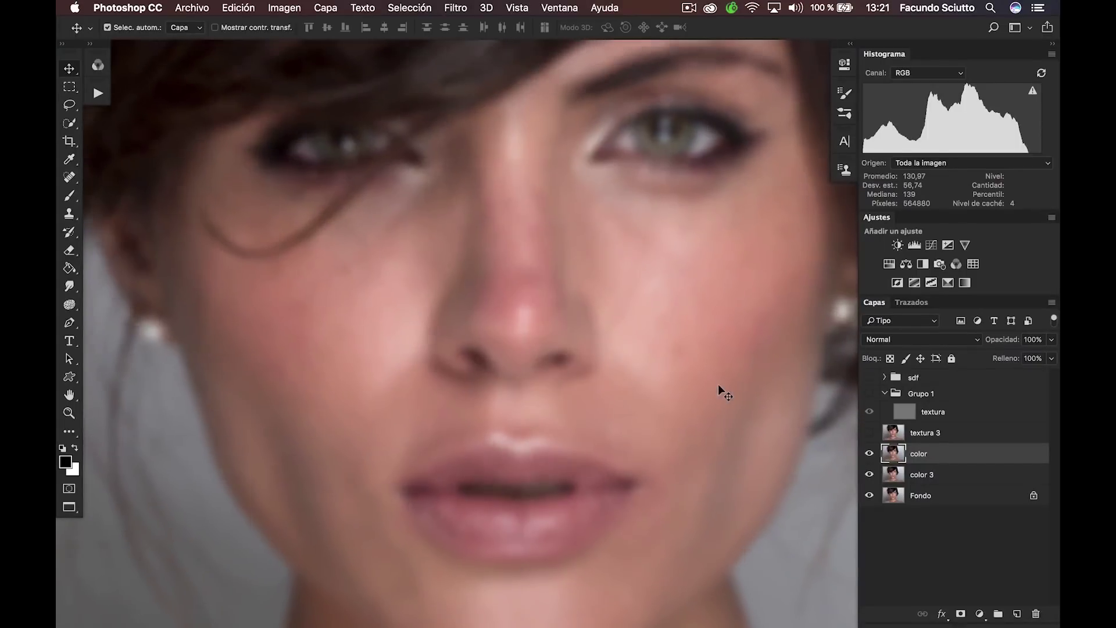
{"action": "left_click", "coordinate": [868, 453]}
{"action": "left_click", "coordinate": [868, 453]}
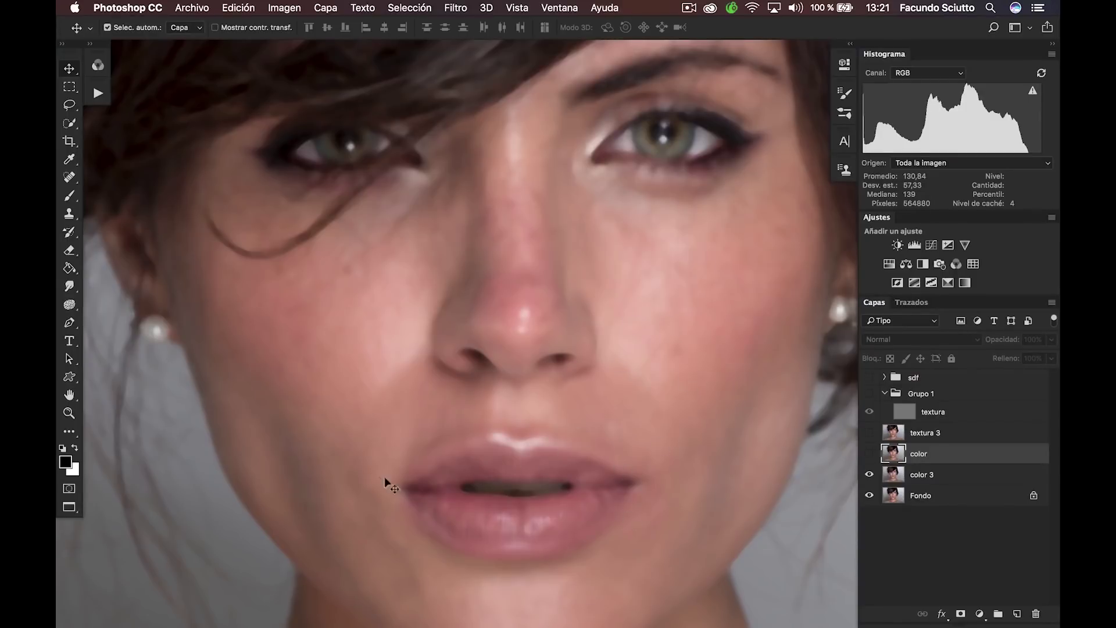
{"action": "left_click", "coordinate": [869, 454]}
{"action": "left_click", "coordinate": [869, 454]}
{"action": "left_click", "coordinate": [869, 457]}
{"action": "left_click", "coordinate": [869, 454]}
{"action": "left_click", "coordinate": [869, 454]}
Return the color layer to Grupo 1 below textura, make it visible, and collapse the group
{"action": "left_click_drag", "start_coordinate": [966, 468], "coordinate": [958, 426]}
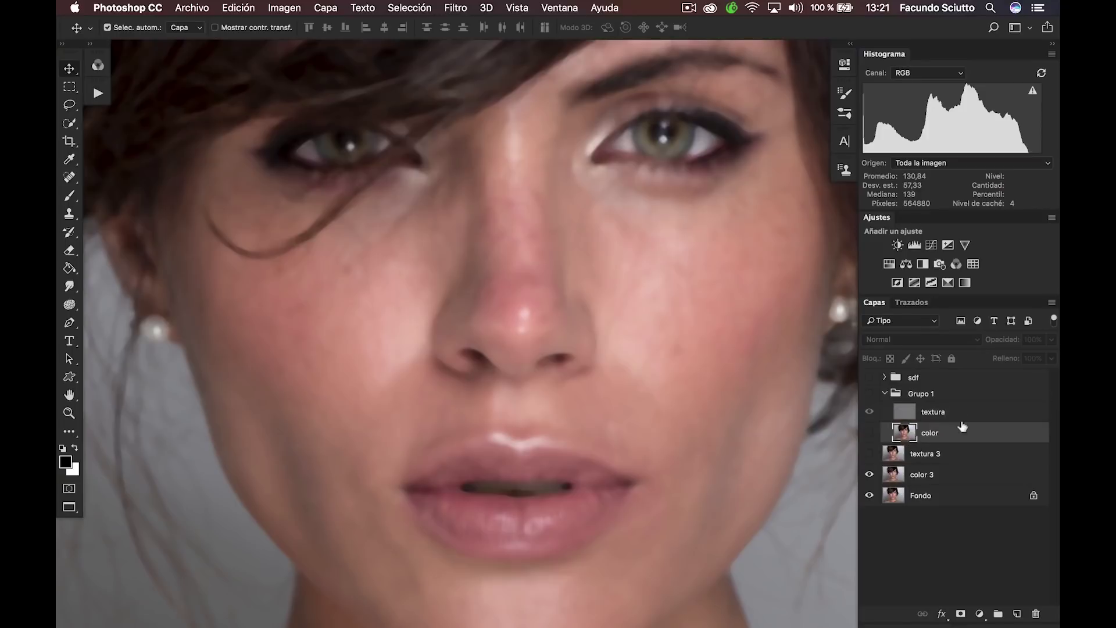
{"action": "left_click", "coordinate": [870, 433]}
{"action": "left_click", "coordinate": [884, 393]}
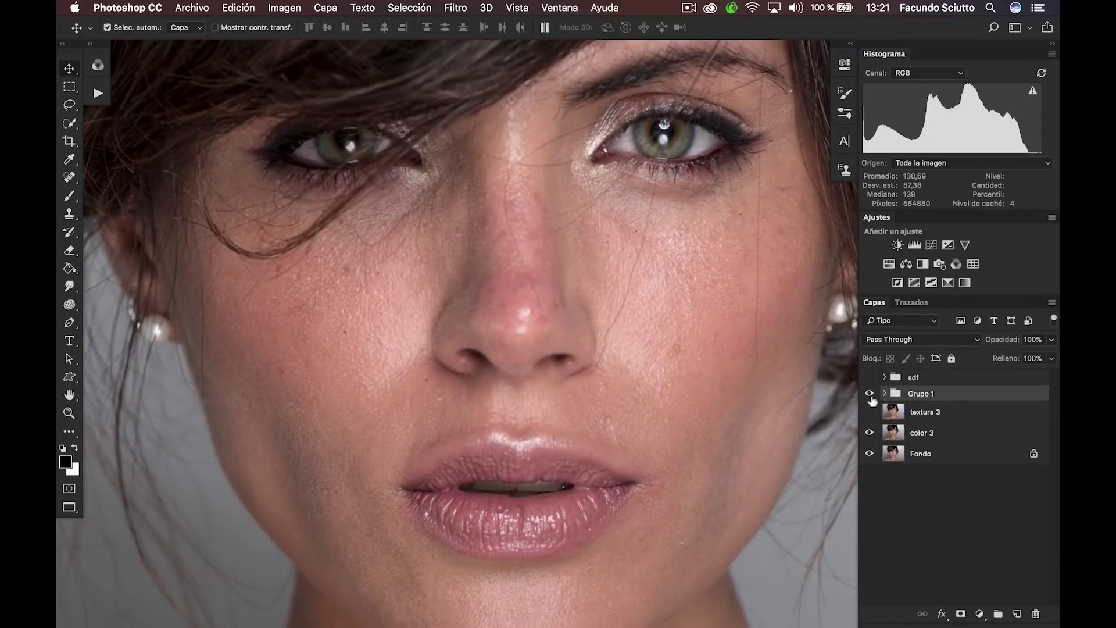
Expand the sdf group and examine its texture and color layers in turn
{"action": "left_click", "coordinate": [877, 378]}
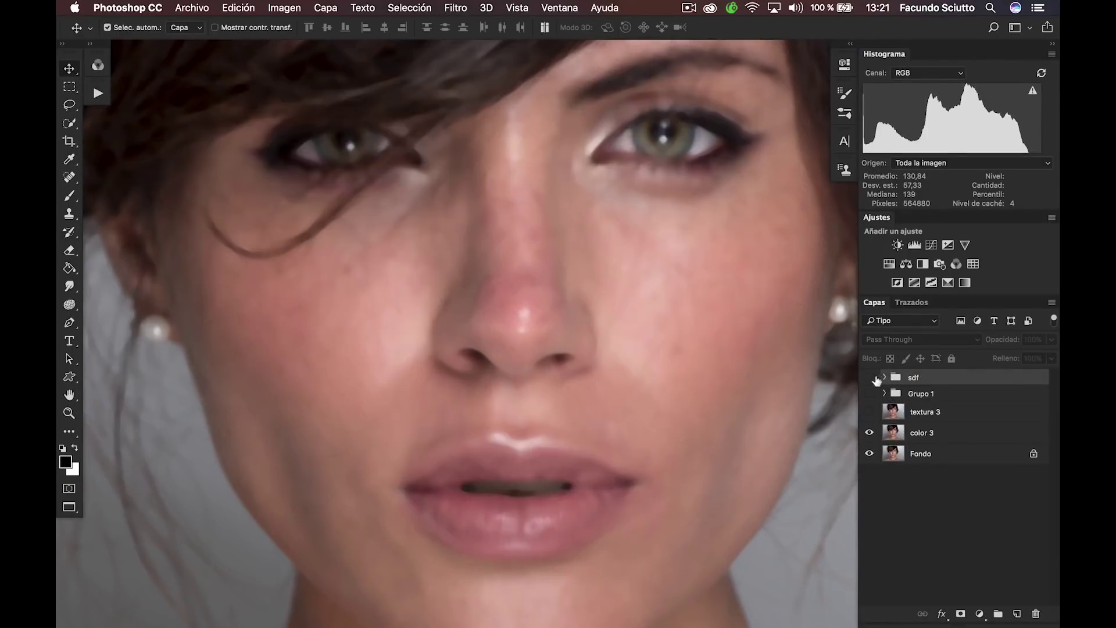
{"action": "left_click", "coordinate": [885, 378]}
{"action": "left_click", "coordinate": [962, 423]}
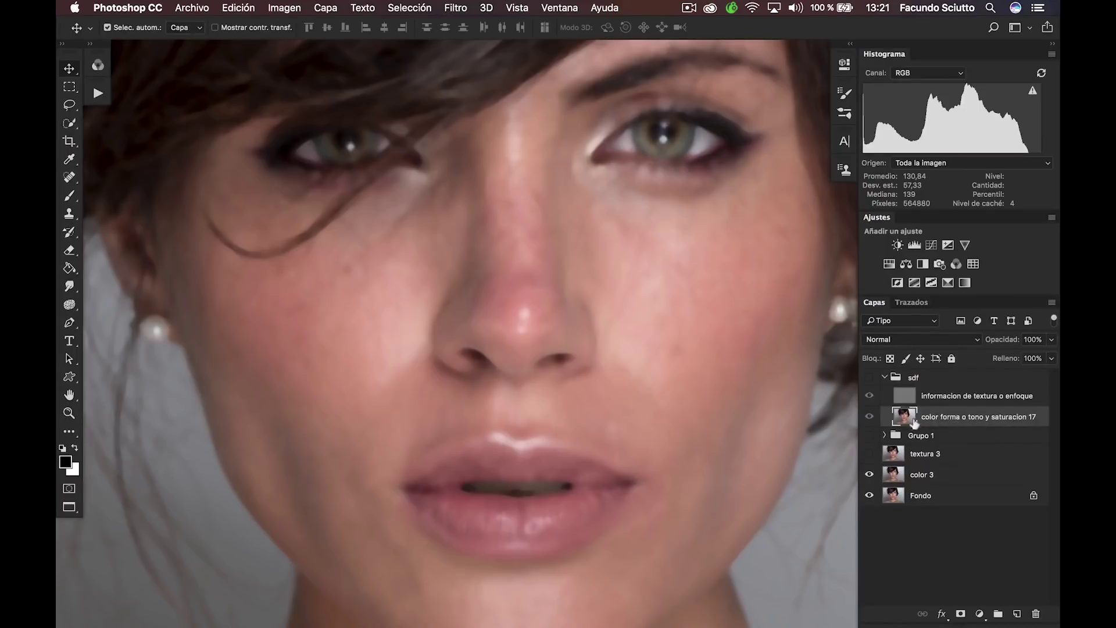
{"action": "left_click", "coordinate": [971, 398]}
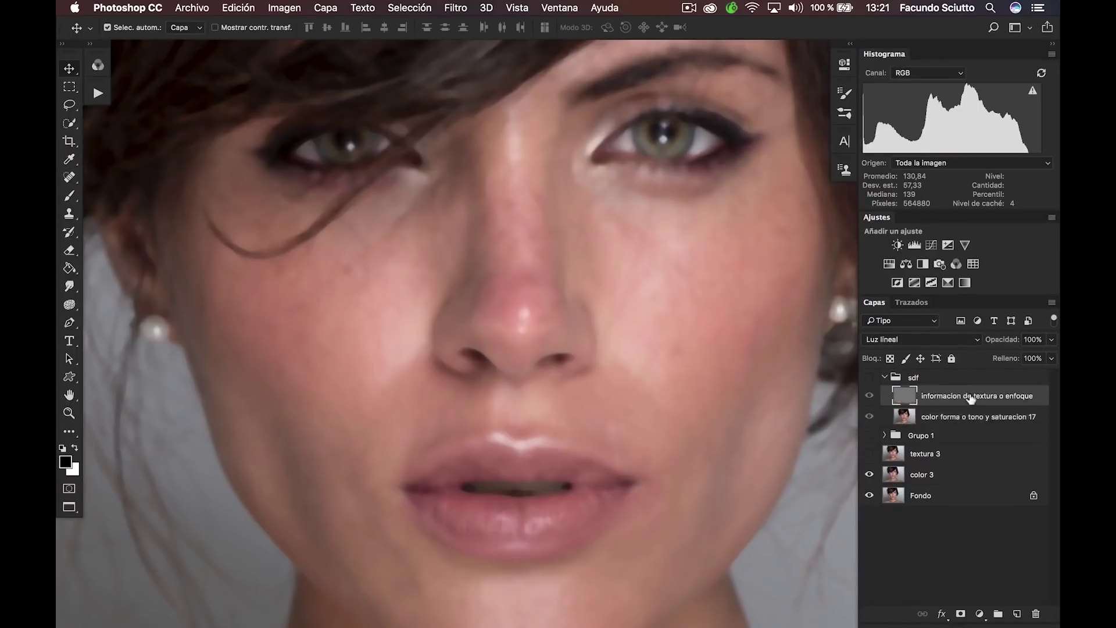
{"action": "left_click", "coordinate": [912, 423]}
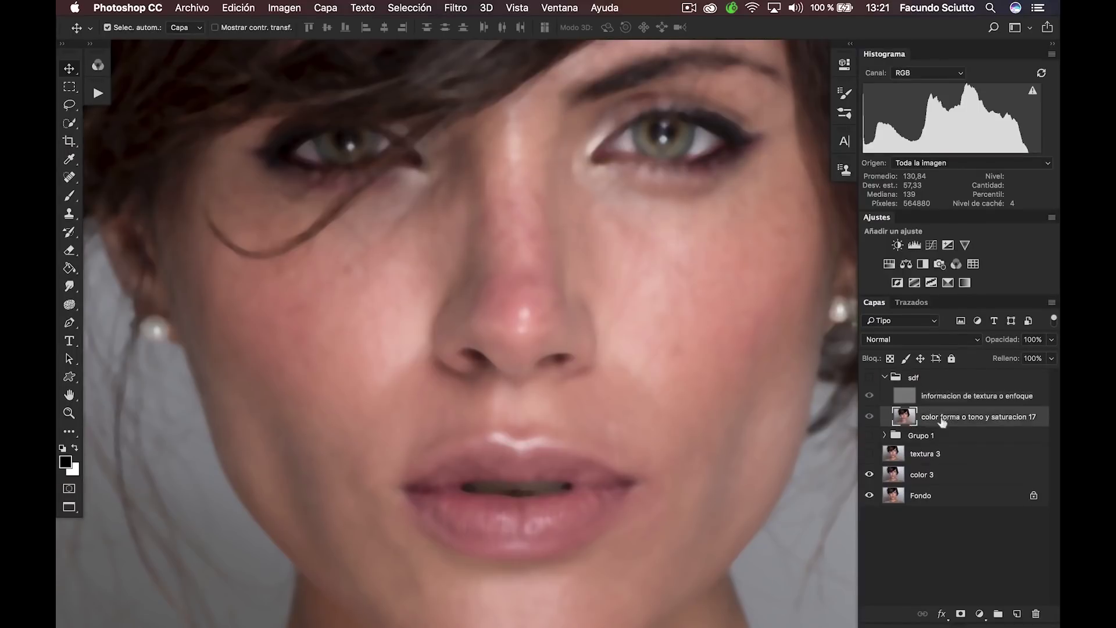
{"action": "left_click", "coordinate": [908, 398]}
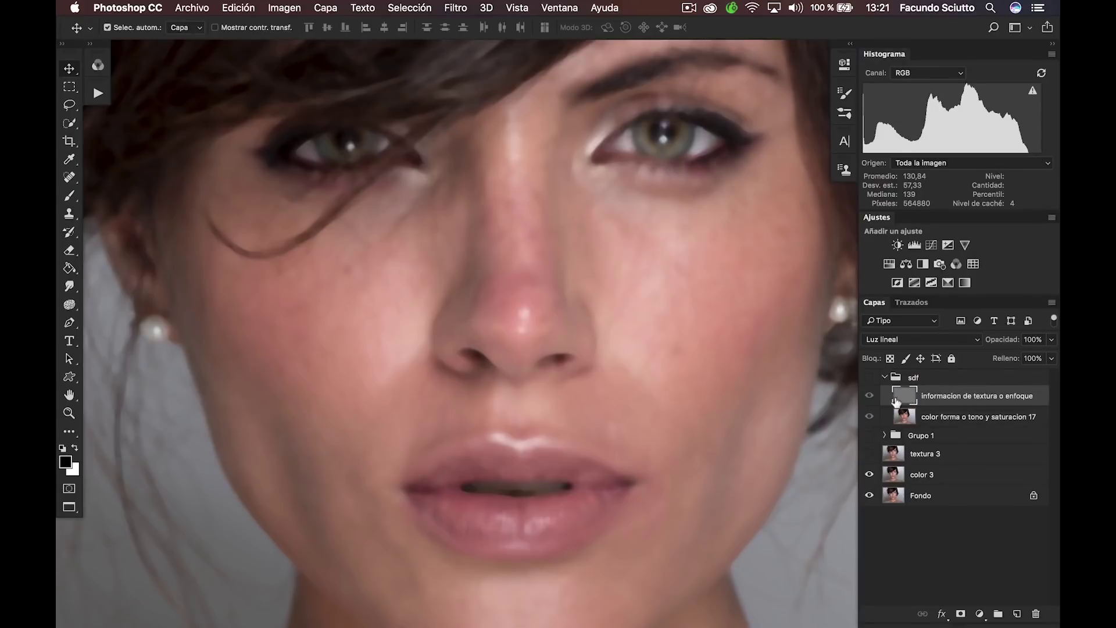
{"action": "left_click", "coordinate": [910, 423]}
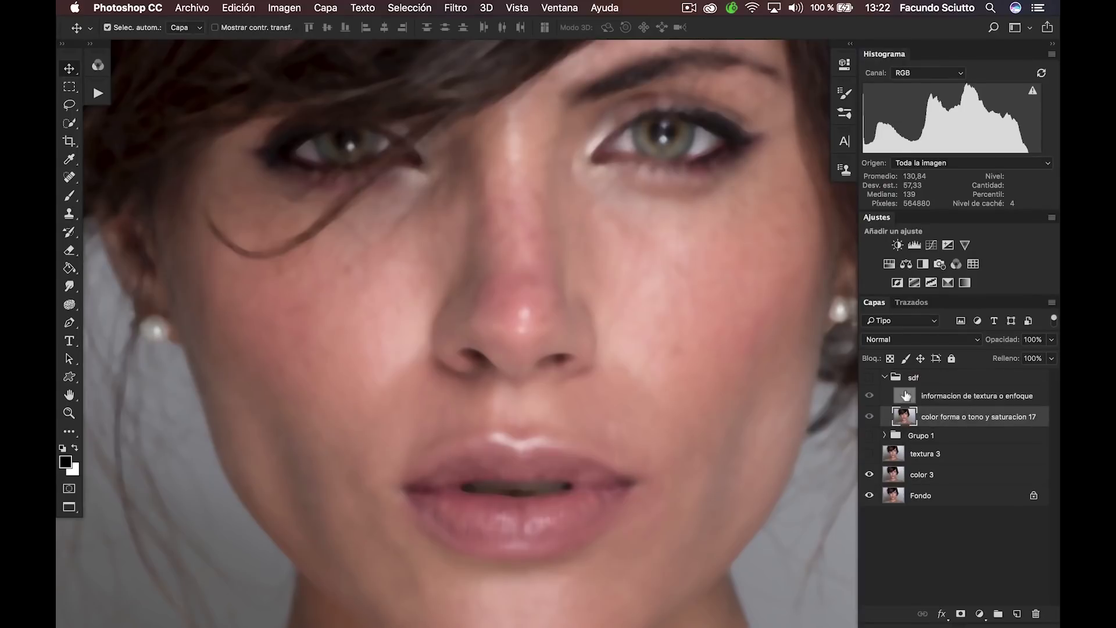
Collapse the sdf group and select the color 3 layer, checking its softened result on the portrait
{"action": "left_click", "coordinate": [910, 397]}
{"action": "left_click", "coordinate": [885, 377]}
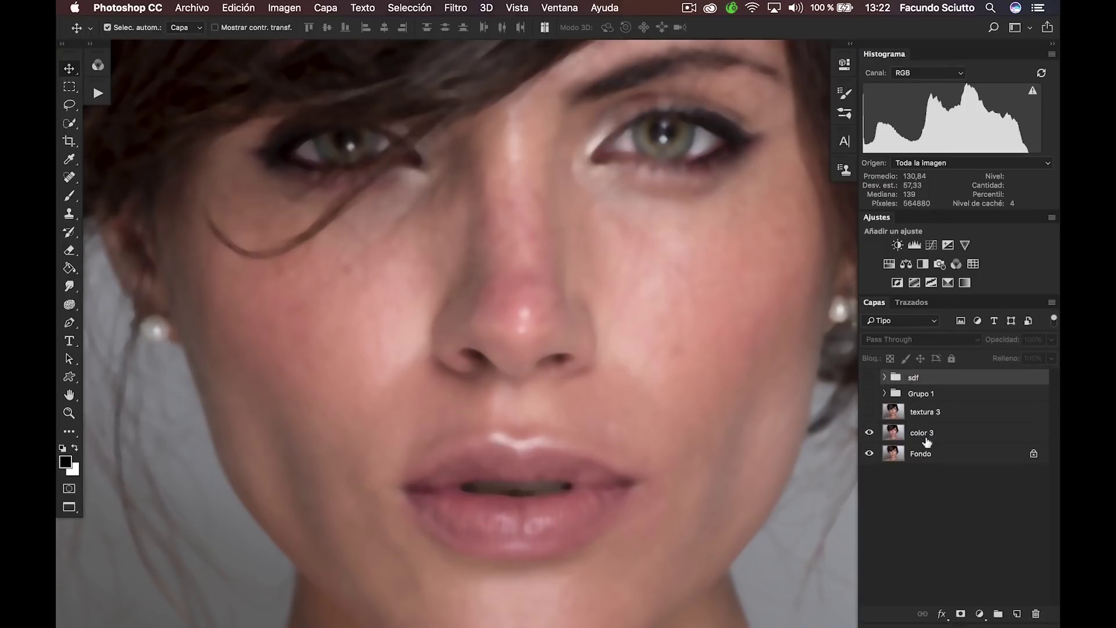
{"action": "left_click", "coordinate": [914, 434]}
{"action": "key", "text": "super+minus"}
{"action": "key", "text": "super+minus"}
{"action": "key", "text": "super+minus"}
{"action": "key", "text": "super+minus"}
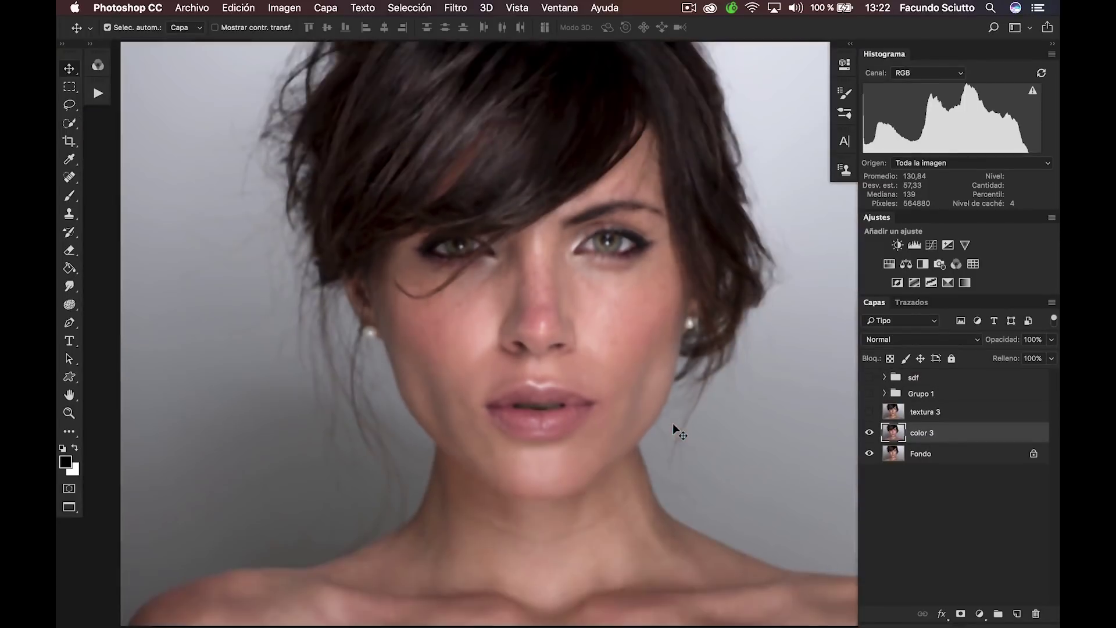
{"action": "key", "text": "super+plus"}
{"action": "key", "text": "super+plus"}
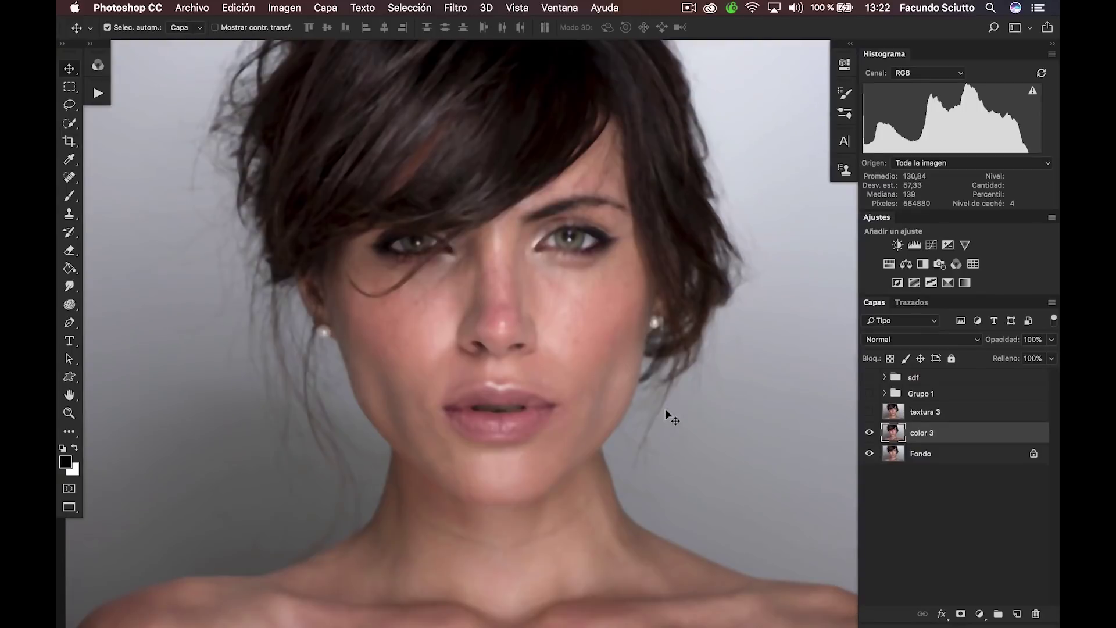
{"action": "left_click", "coordinate": [461, 9]}
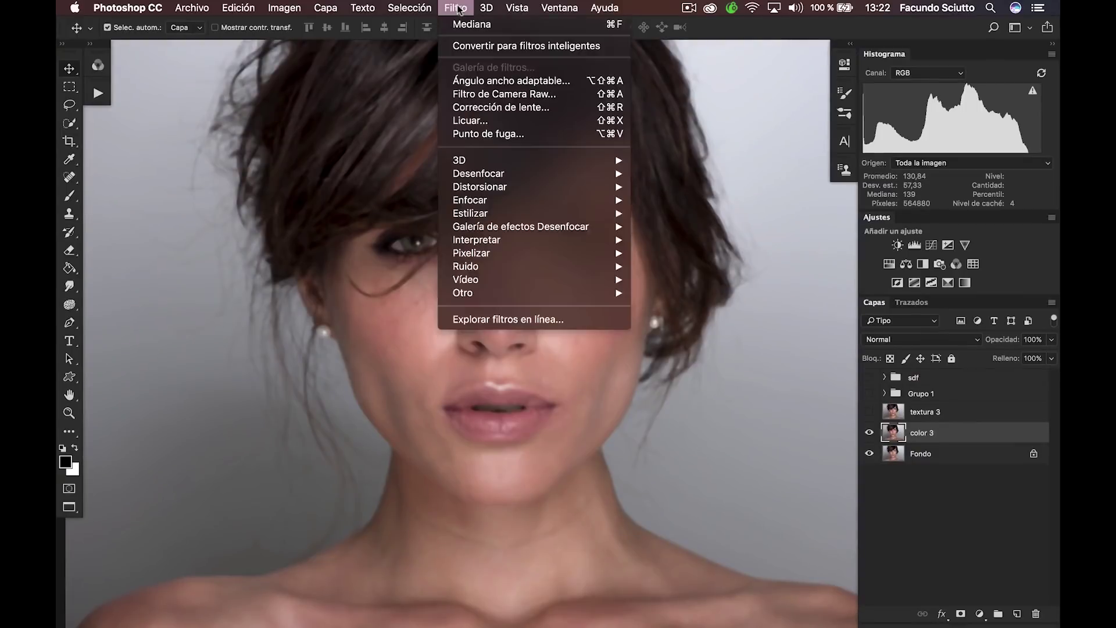
{"action": "mouse_move", "coordinate": [504, 266]}
{"action": "mouse_move", "coordinate": [500, 285]}
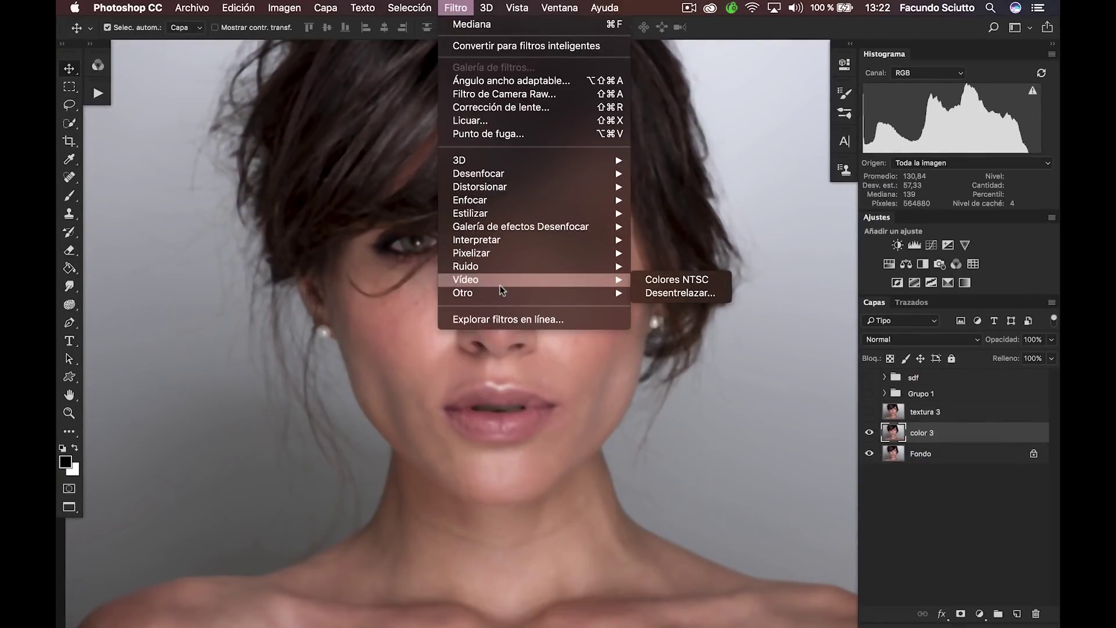
{"action": "left_click", "coordinate": [917, 417]}
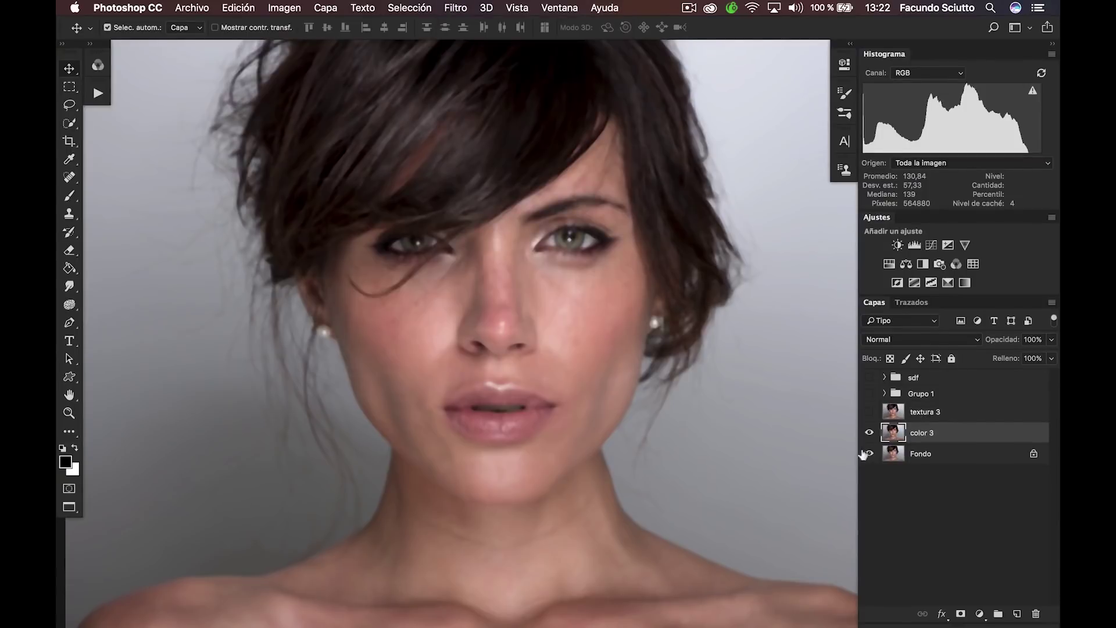
Show textura 3 and use Apply Image on it with color 3's inverted RGB channel, Añadir blending, 100% opacity, scale 2 and offset 0
{"action": "left_click", "coordinate": [870, 412]}
{"action": "left_click", "coordinate": [929, 418]}
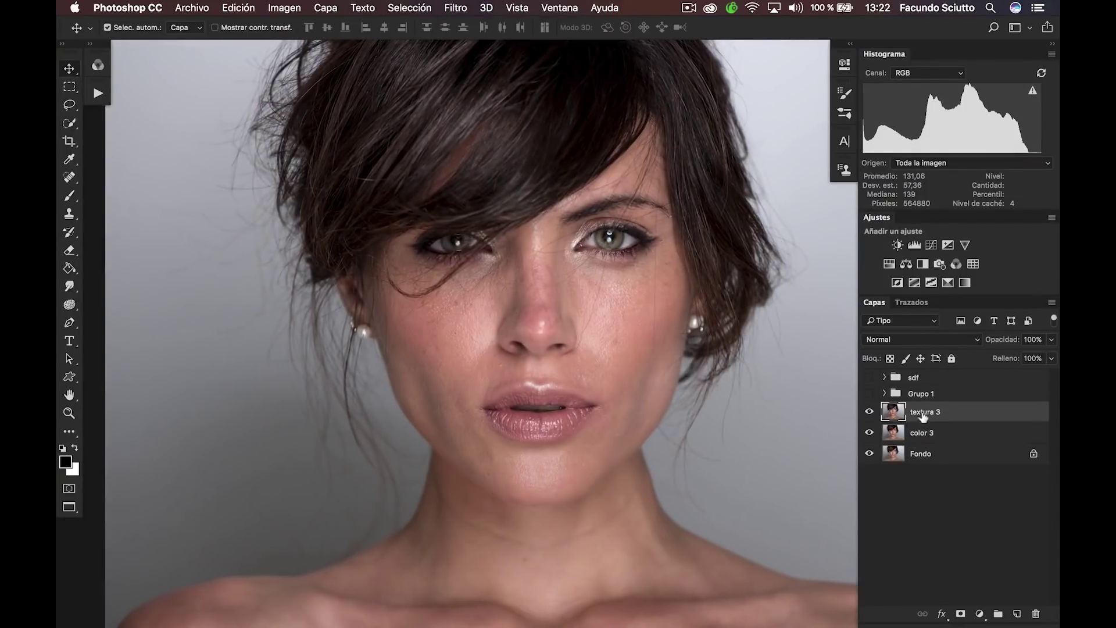
{"action": "left_click", "coordinate": [280, 9]}
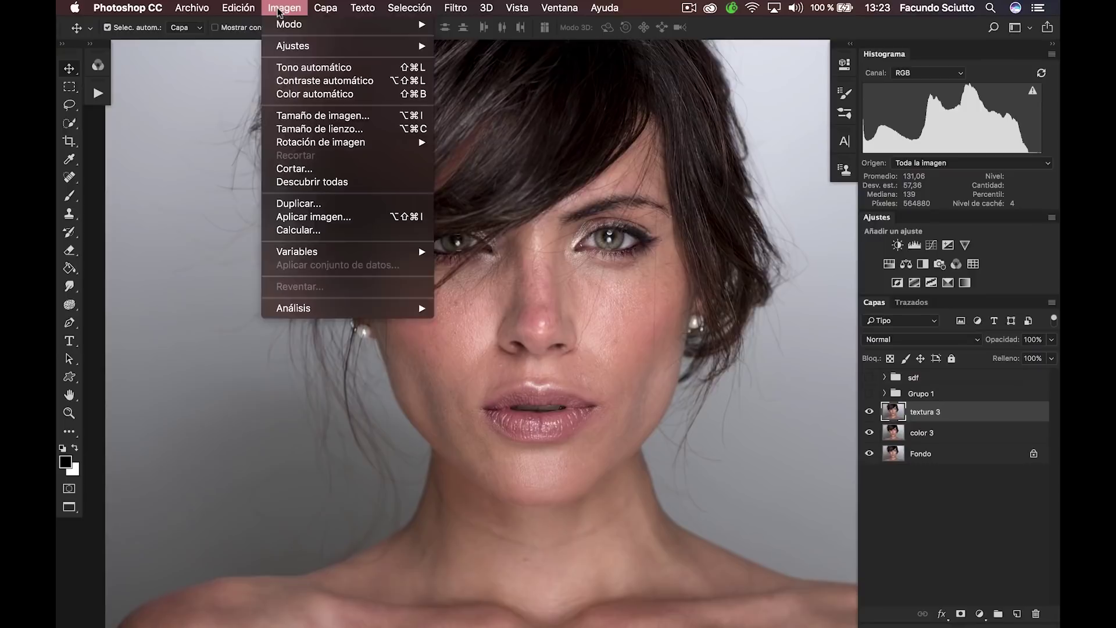
{"action": "left_click", "coordinate": [314, 216]}
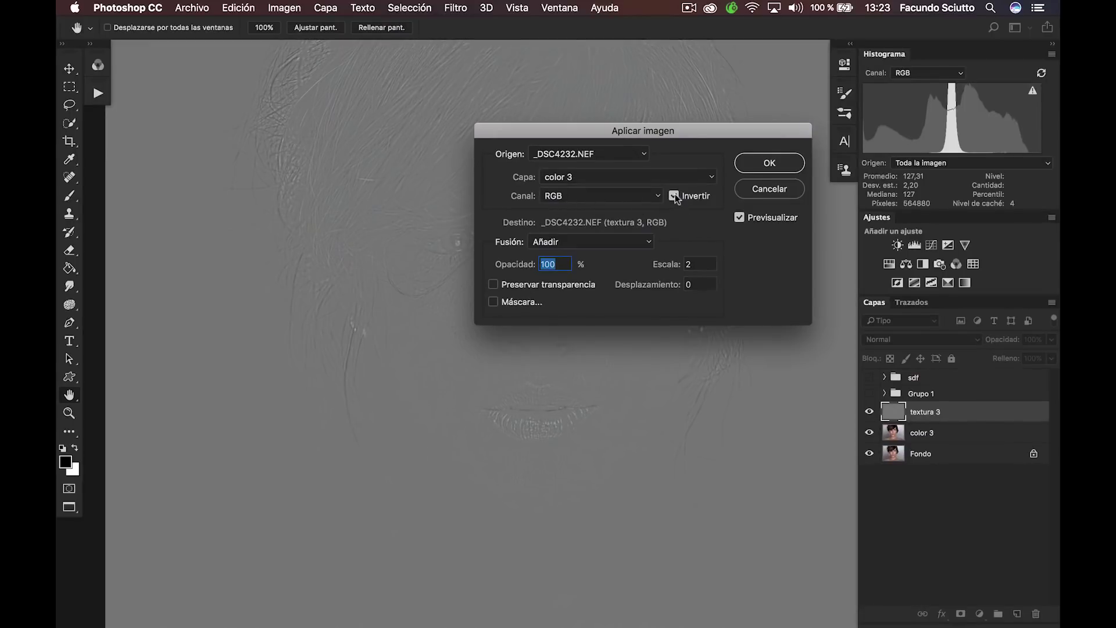
{"action": "left_click", "coordinate": [612, 240]}
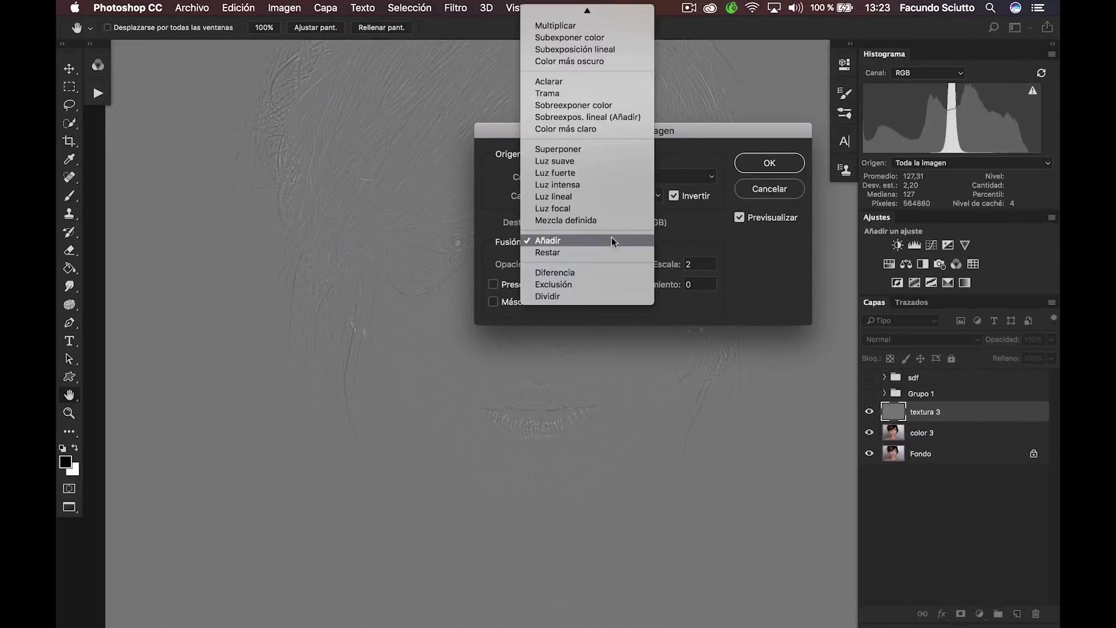
{"action": "left_click", "coordinate": [612, 239]}
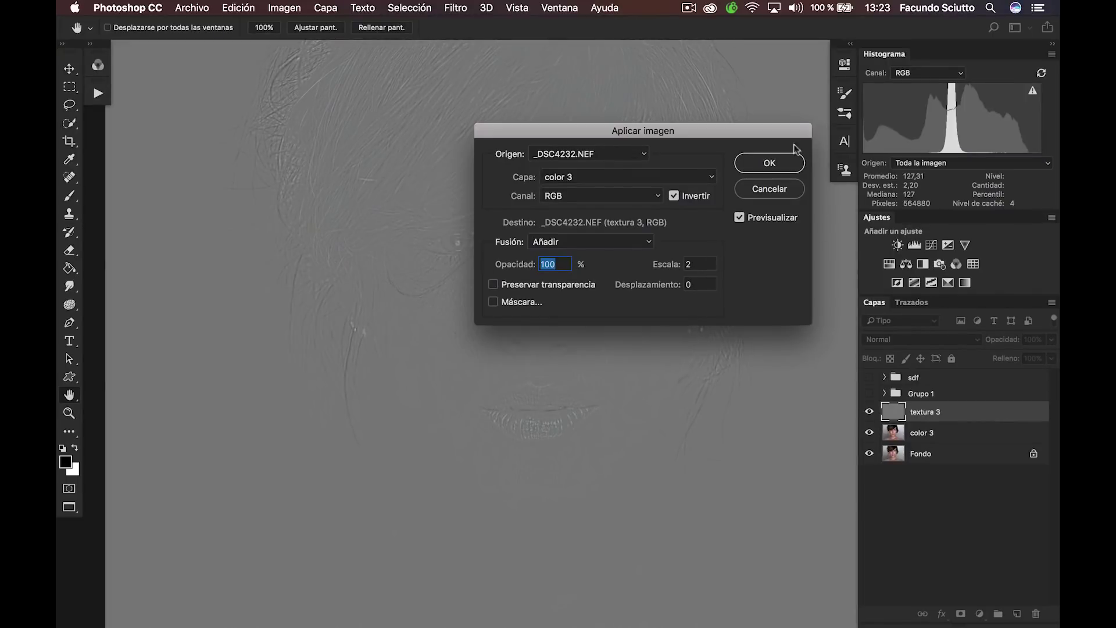
{"action": "left_click", "coordinate": [779, 165]}
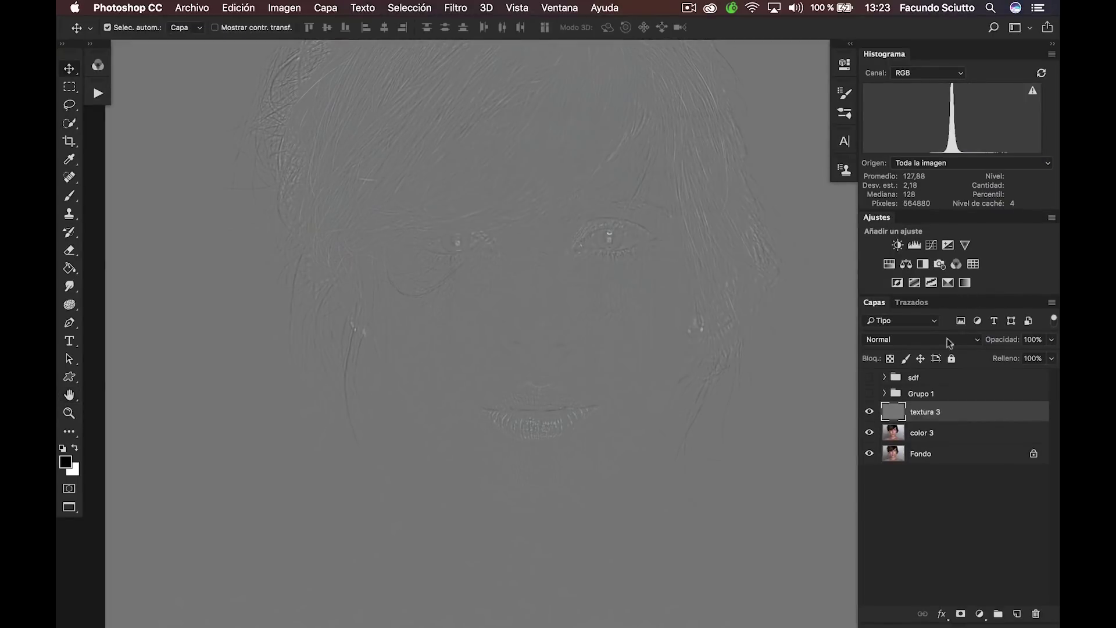
Set textura 3's blend mode to Luz lineal and group it with color 3 under the name sdf mediana
{"action": "left_click", "coordinate": [948, 340]}
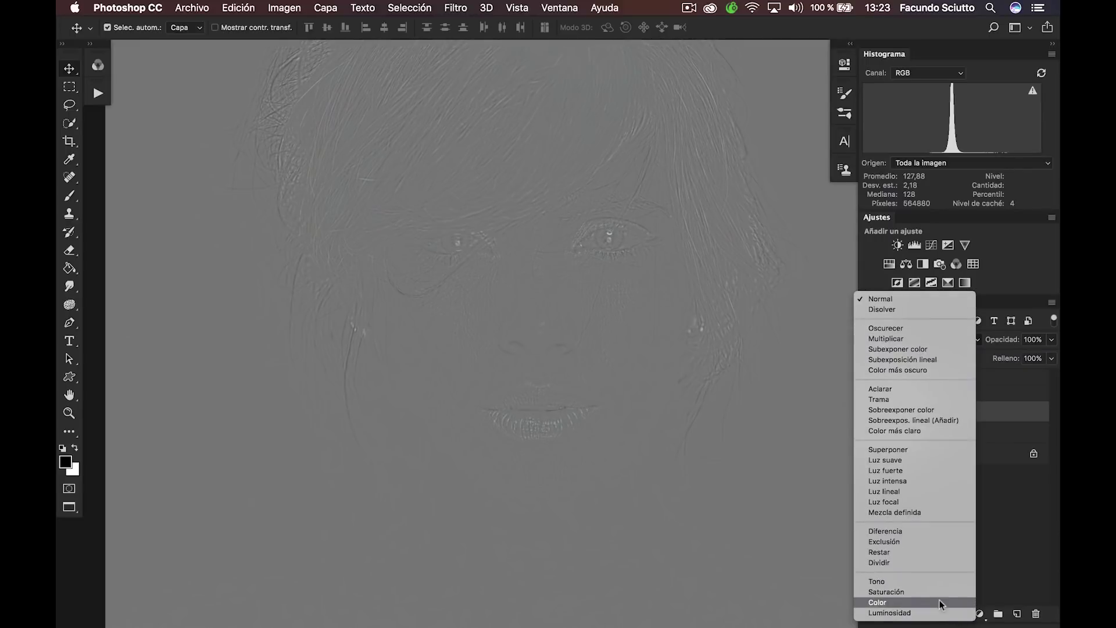
{"action": "left_click", "coordinate": [916, 491]}
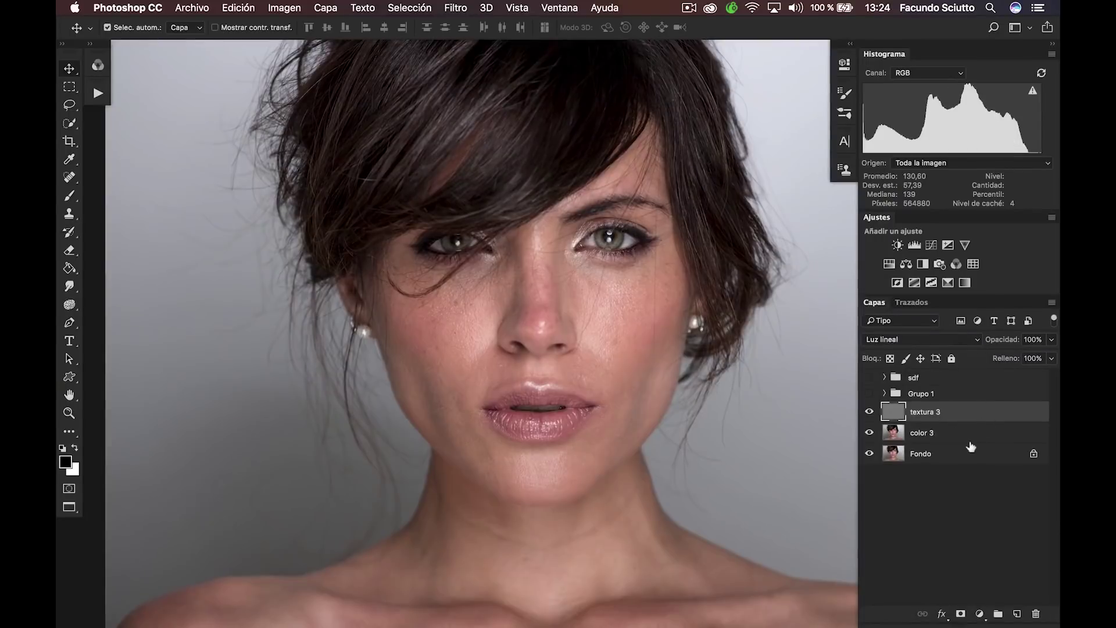
{"action": "left_click", "coordinate": [960, 435], "text": "shift"}
{"action": "key", "text": "super+g"}
{"action": "double_click", "coordinate": [920, 411]}
{"action": "type", "text": "sdf mediana"}
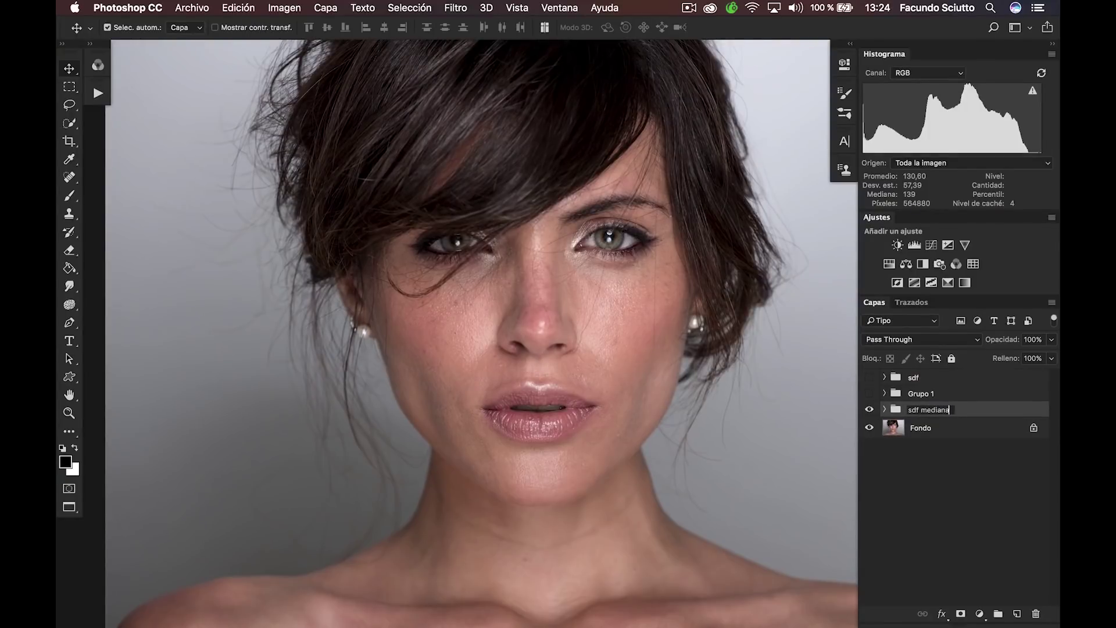
{"action": "key", "text": "Return"}
Compare the sdf mediana group with Fondo using Diferencia blending and its visibility, and restore the group to Pass Through
{"action": "left_click", "coordinate": [953, 344]}
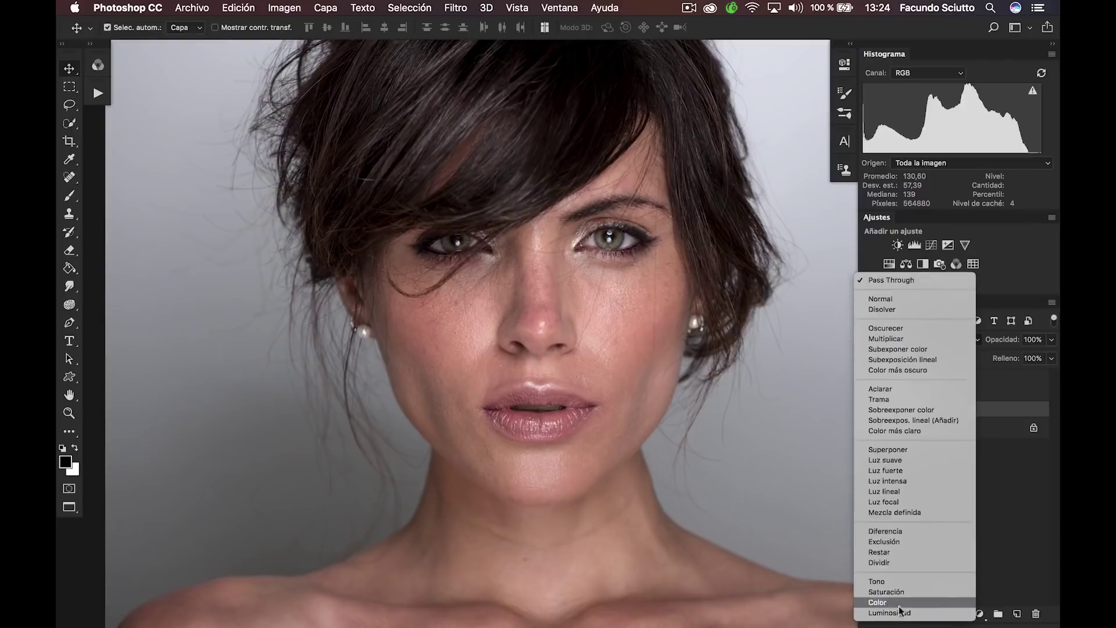
{"action": "left_click", "coordinate": [895, 531]}
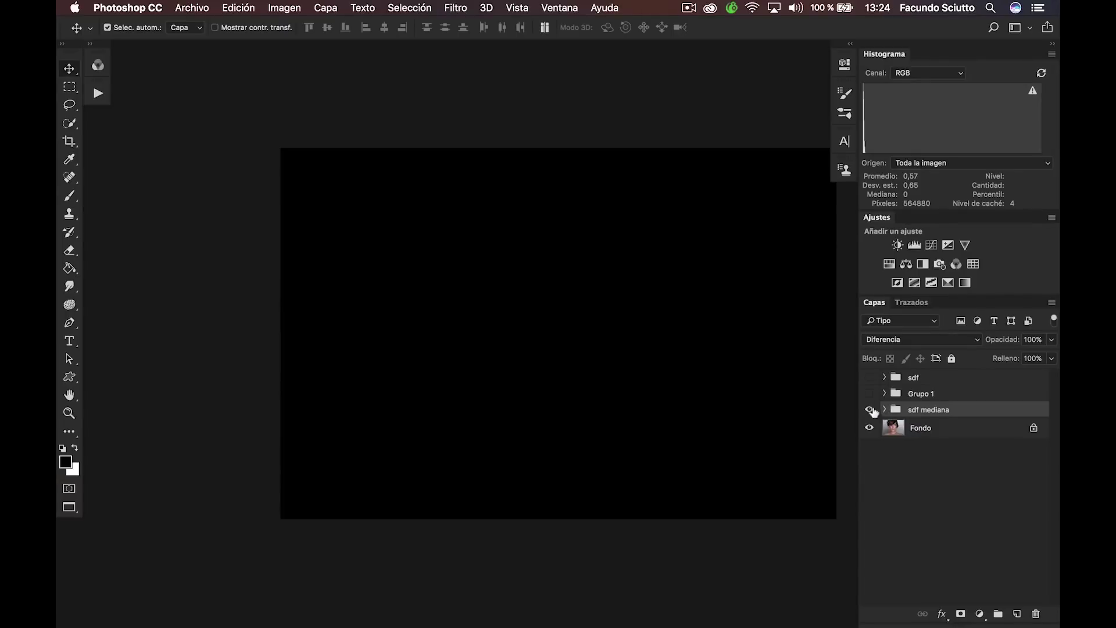
{"action": "scroll", "coordinate": [459, 316], "scroll_direction": "right", "scroll_amount": 3}
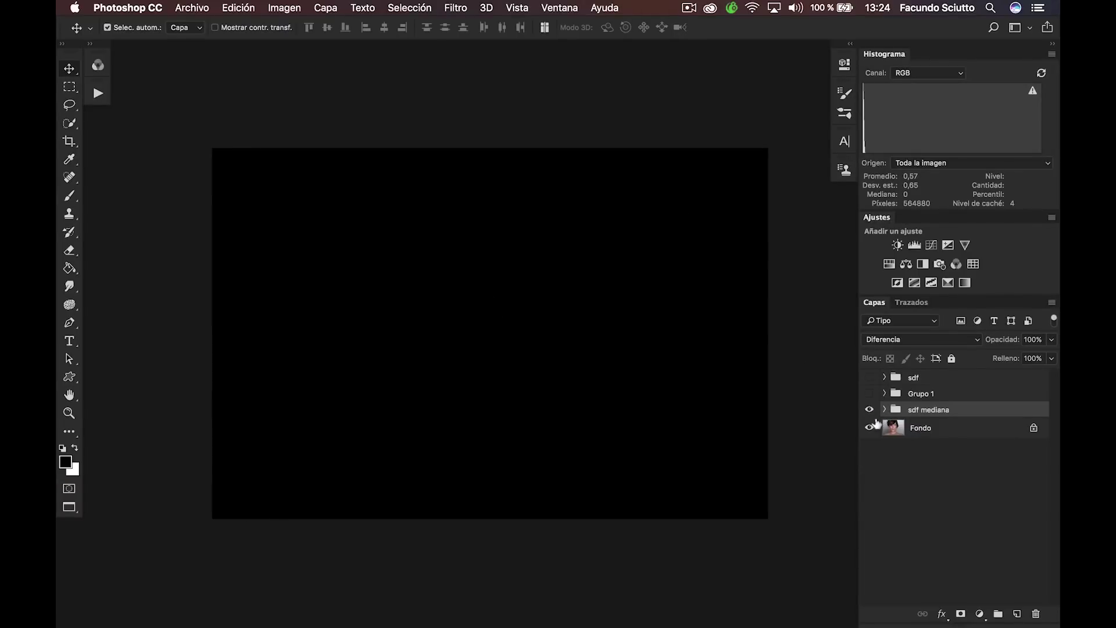
{"action": "left_click", "coordinate": [871, 411]}
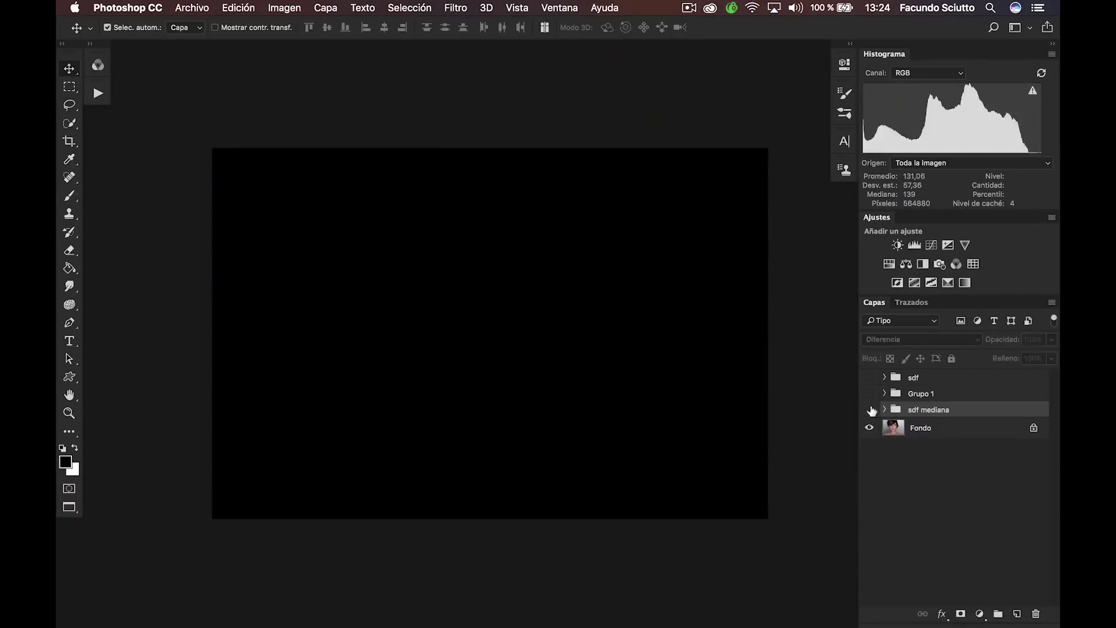
{"action": "left_click", "coordinate": [870, 411]}
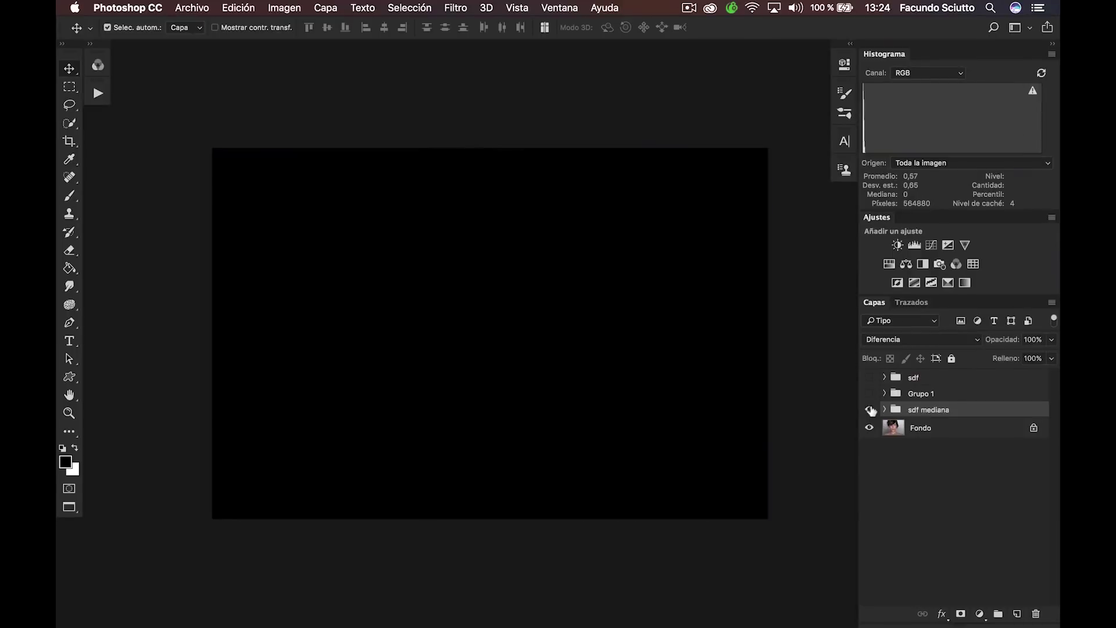
{"action": "left_click", "coordinate": [912, 339]}
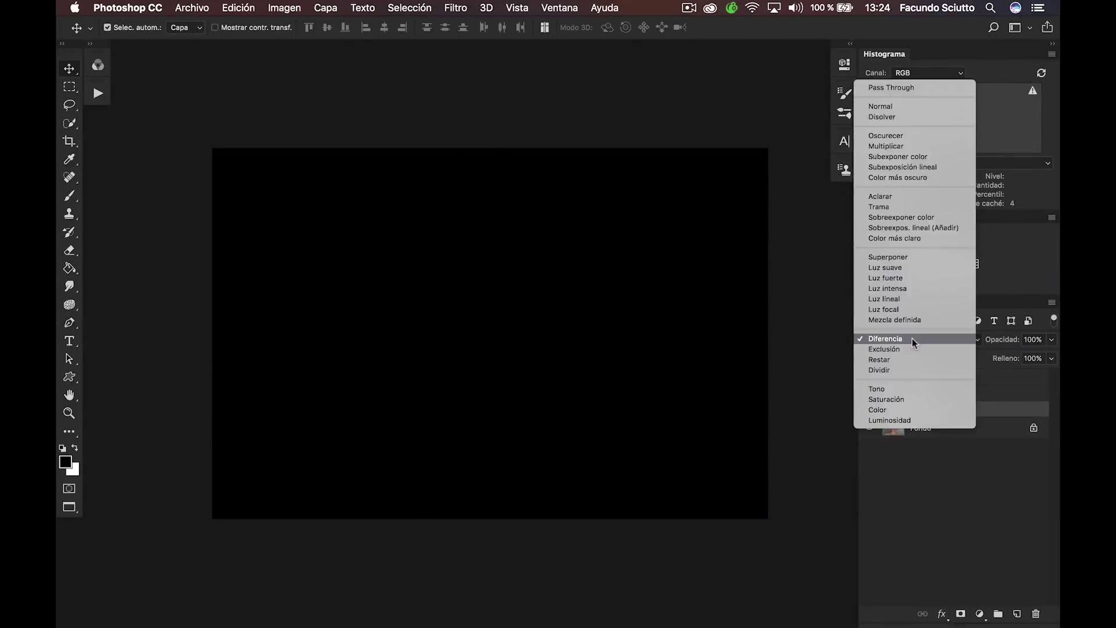
{"action": "left_click", "coordinate": [895, 88]}
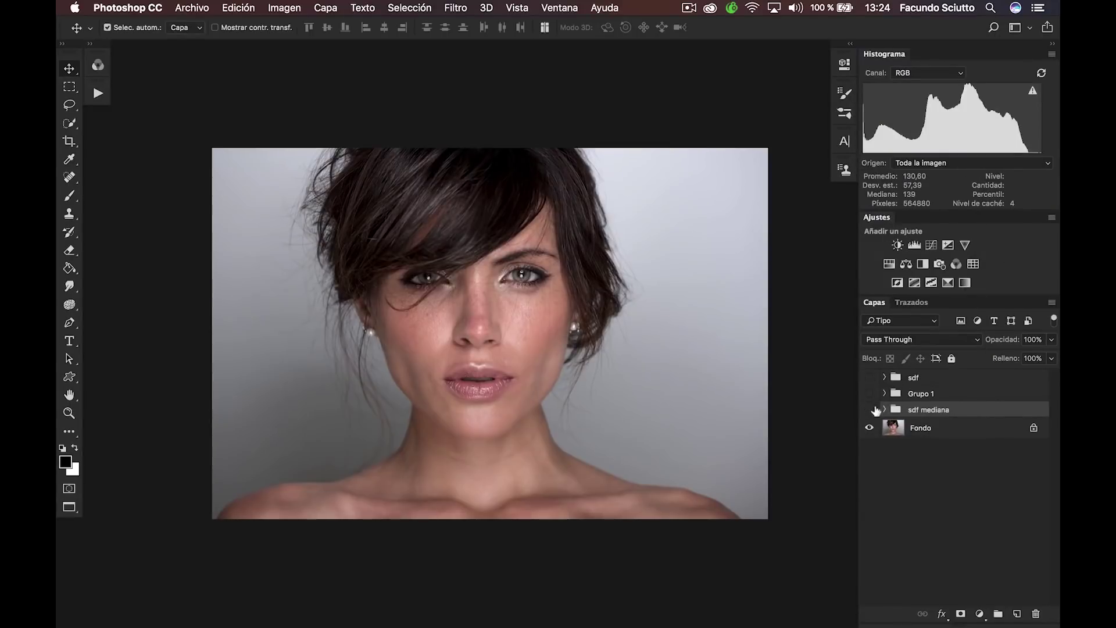
{"action": "scroll", "coordinate": [490, 343], "scroll_direction": "up", "scroll_amount": 3}
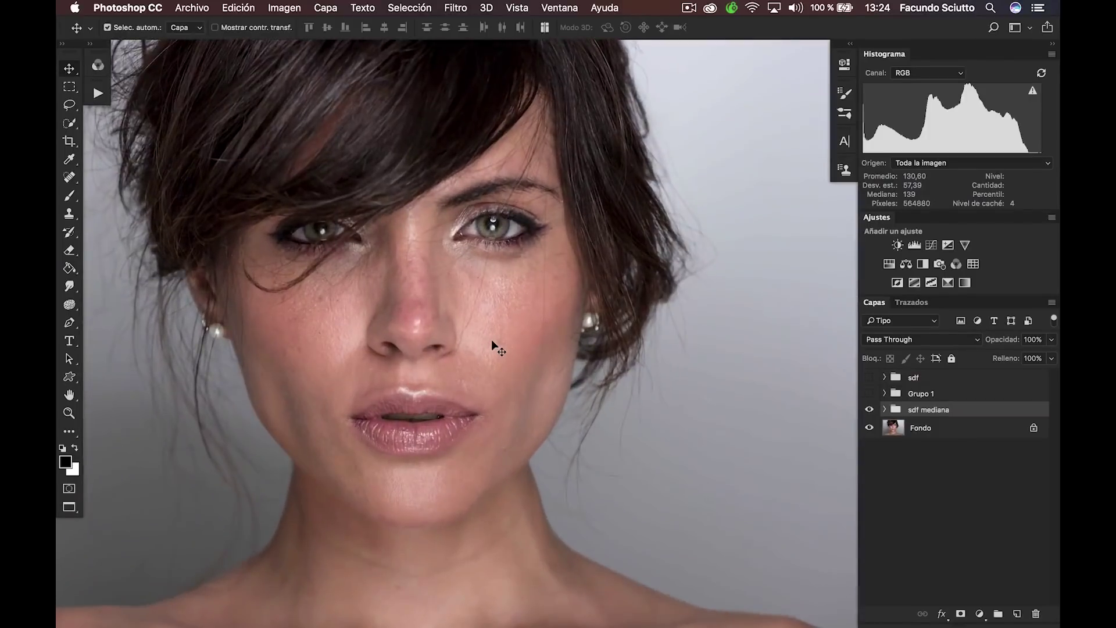
{"action": "scroll", "coordinate": [490, 339], "scroll_direction": "down", "scroll_amount": 1}
{"action": "scroll", "coordinate": [491, 340], "scroll_direction": "up", "scroll_amount": 1}
{"action": "scroll", "coordinate": [490, 340], "scroll_direction": "down", "scroll_amount": 1}
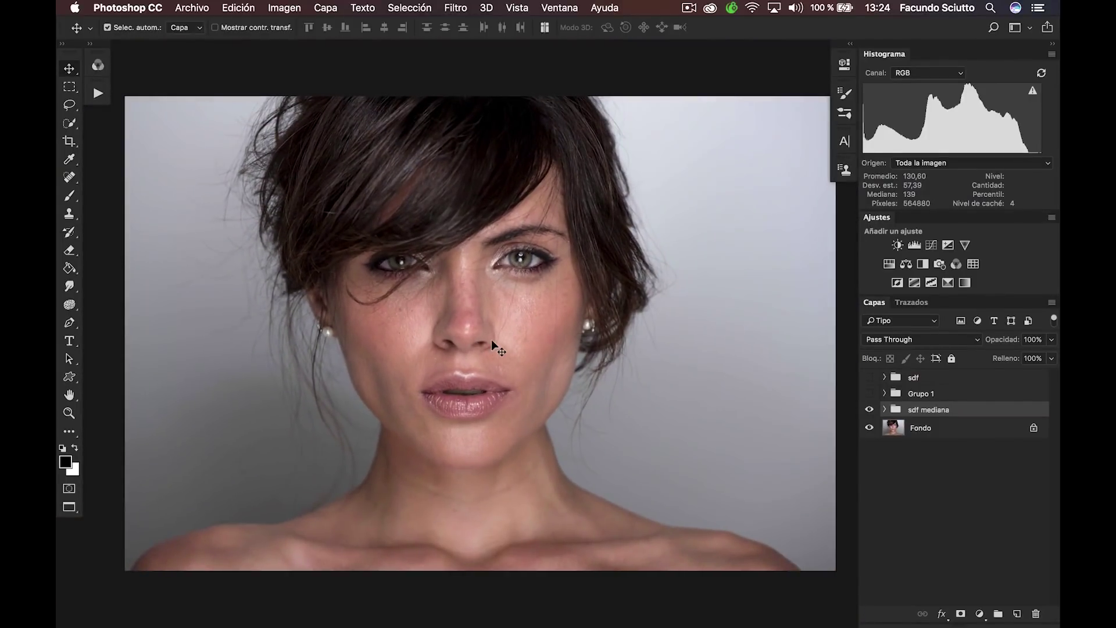
{"action": "scroll", "coordinate": [492, 341], "scroll_direction": "up", "scroll_amount": 1}
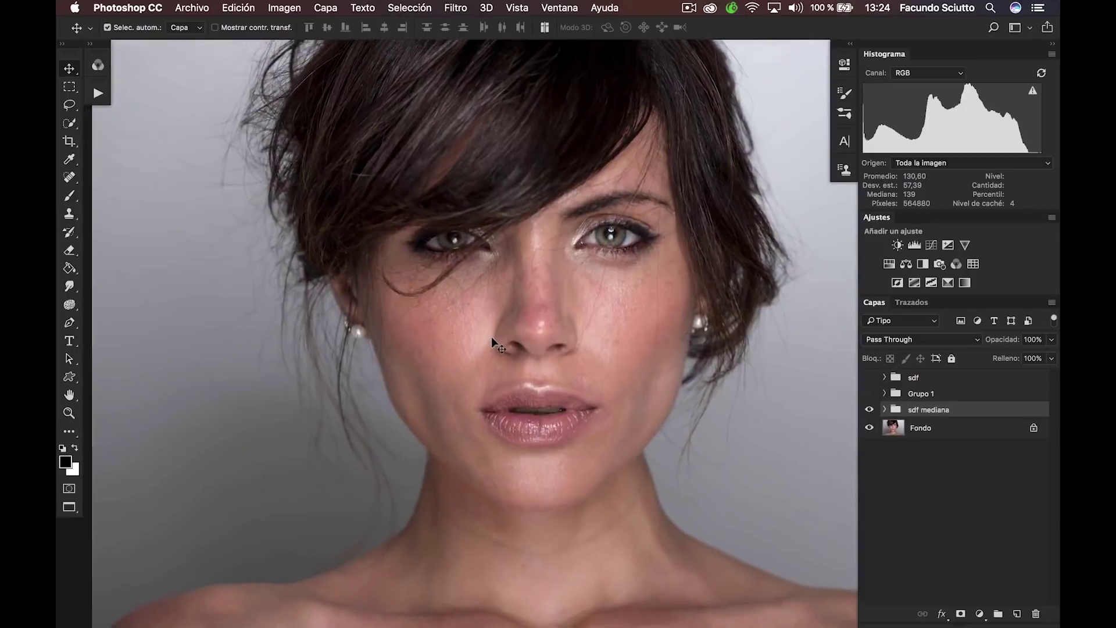
{"action": "scroll", "coordinate": [491, 341], "scroll_direction": "down", "scroll_amount": 1}
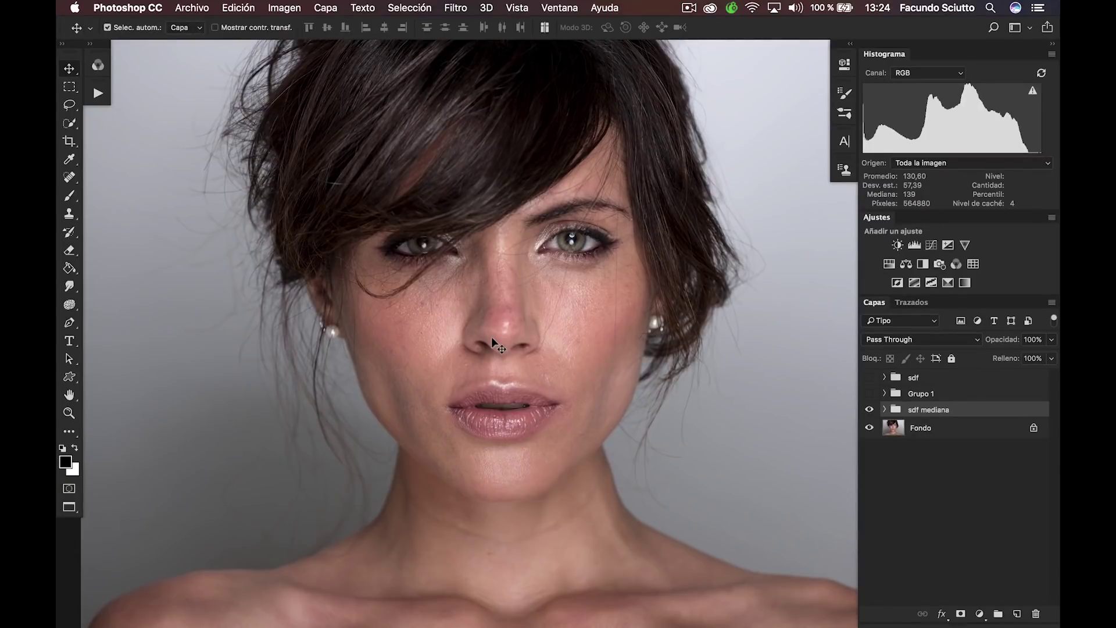
Switch to the minimized _DSC4103-2 portrait and show it full screen, close up on the face
{"action": "key", "text": "f"}
{"action": "key", "text": "f"}
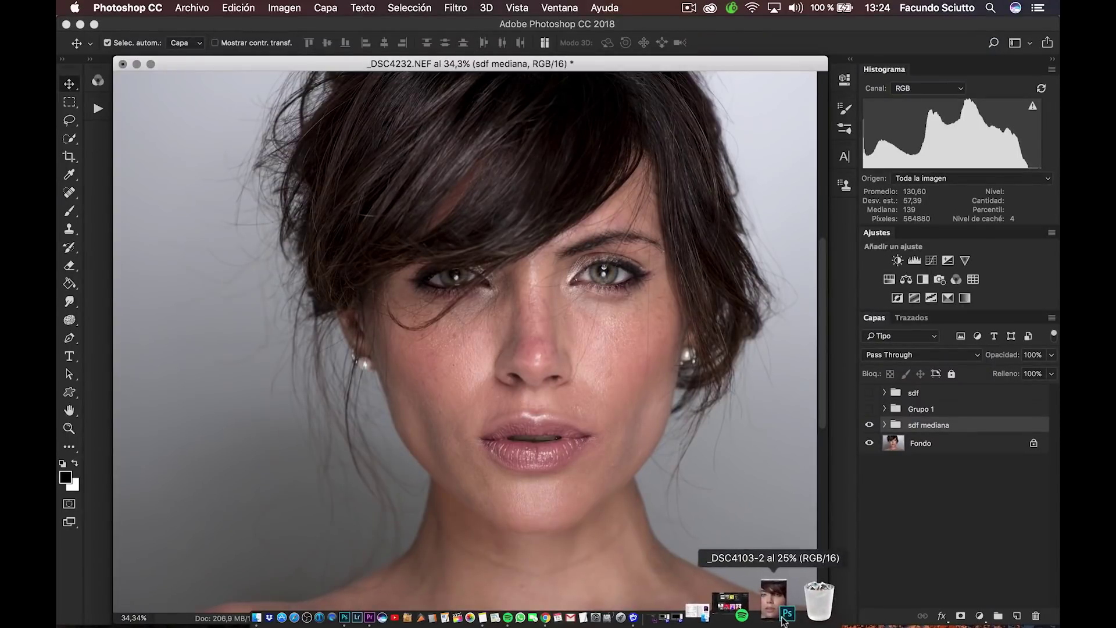
{"action": "left_click", "coordinate": [779, 610]}
{"action": "key", "text": "f"}
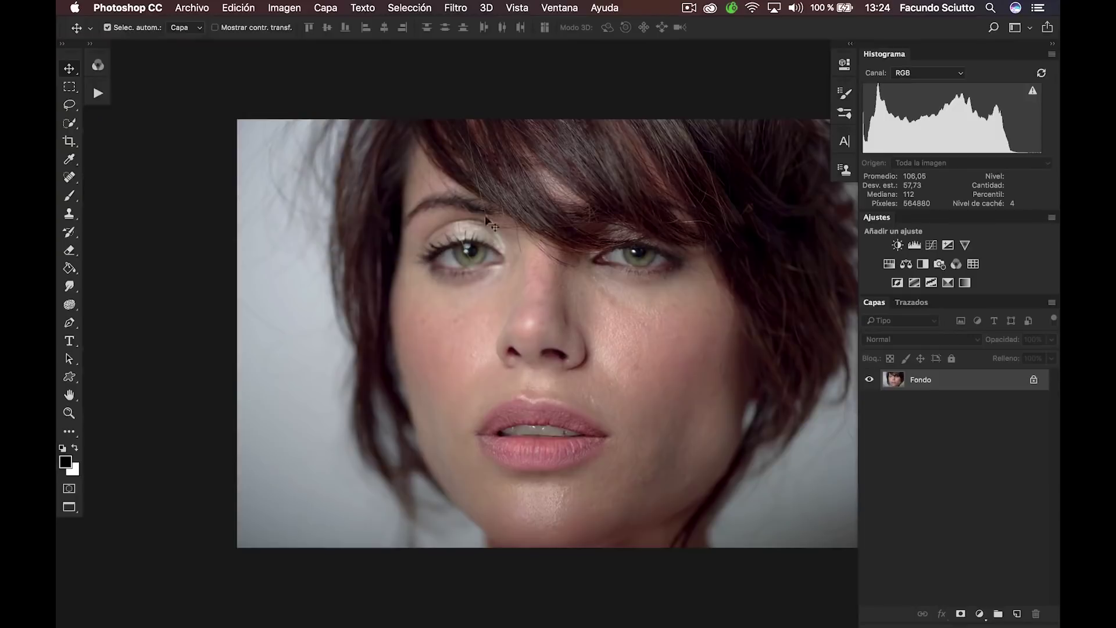
{"action": "scroll", "coordinate": [657, 325], "scroll_direction": "up", "scroll_amount": 5}
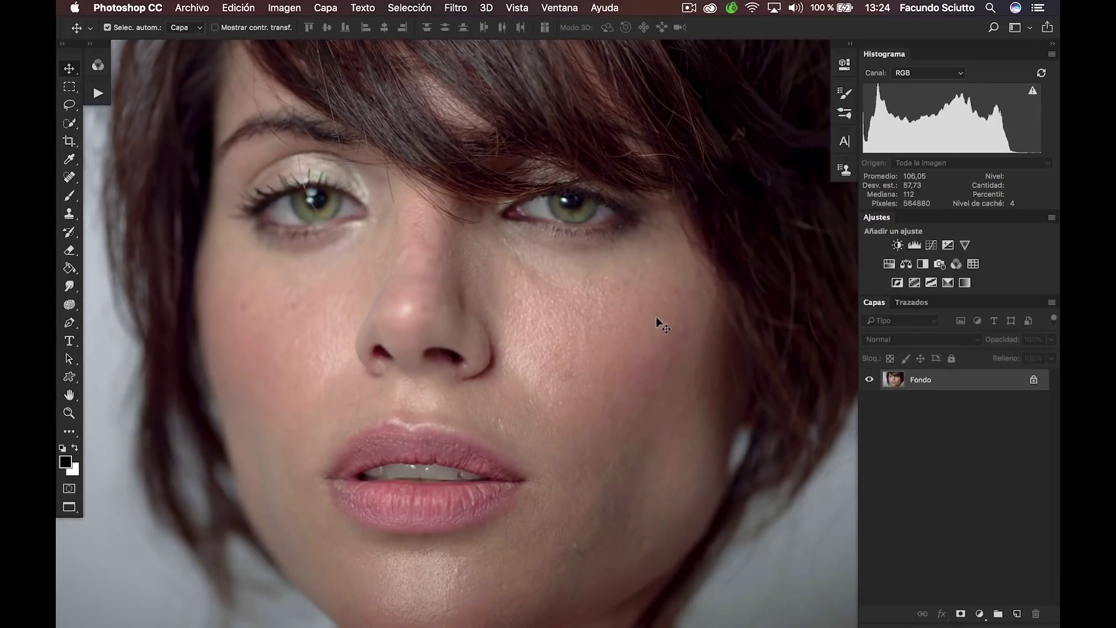
Duplicate the Fondo layer twice, hide the upper copy and select Capa 1
{"action": "key", "text": "super+j"}
{"action": "key", "text": "super+j"}
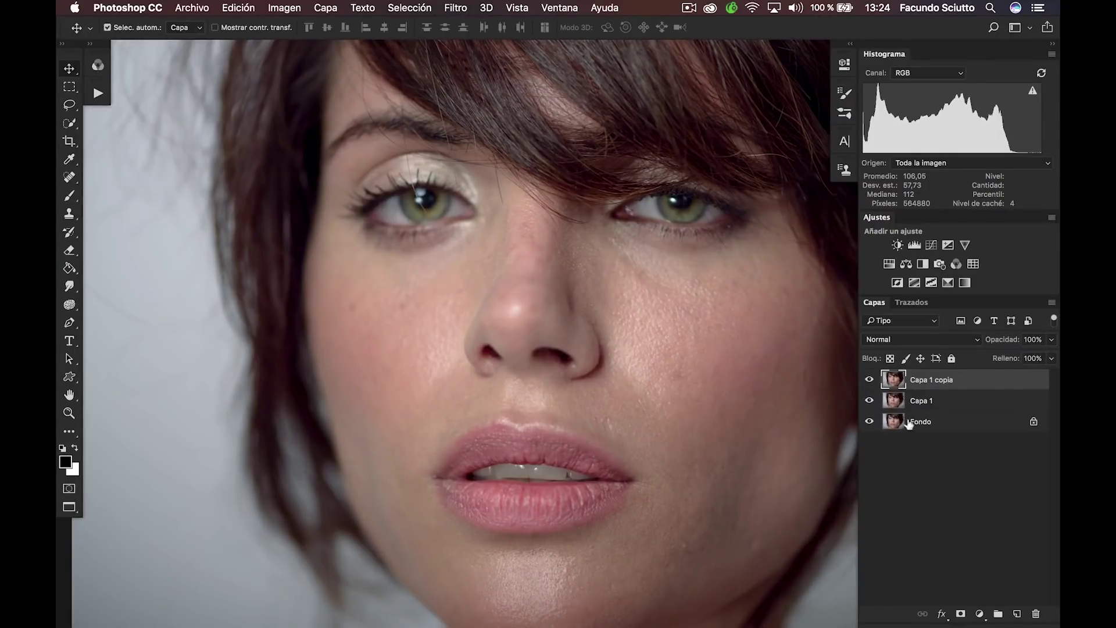
{"action": "left_click", "coordinate": [869, 380]}
{"action": "left_click", "coordinate": [935, 405]}
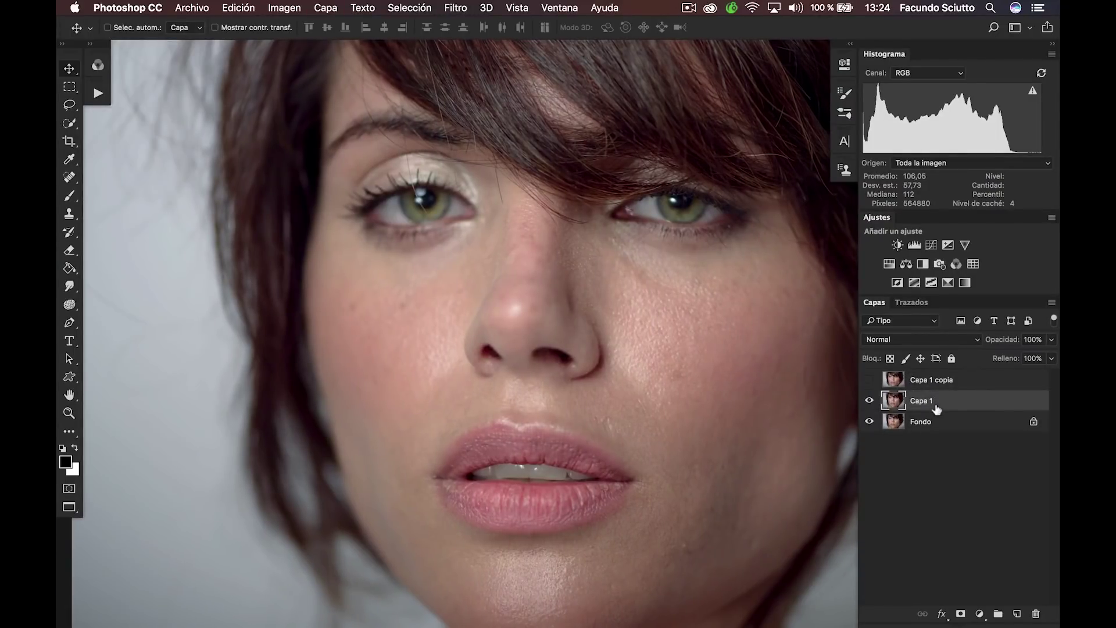
Apply Desenfoque gaussiano with a 17-pixel radius to Capa 1, comparing the face with the preview on and off
{"action": "key", "text": "super+alt+f"}
{"action": "left_click_drag", "start_coordinate": [352, 198], "coordinate": [798, 186]}
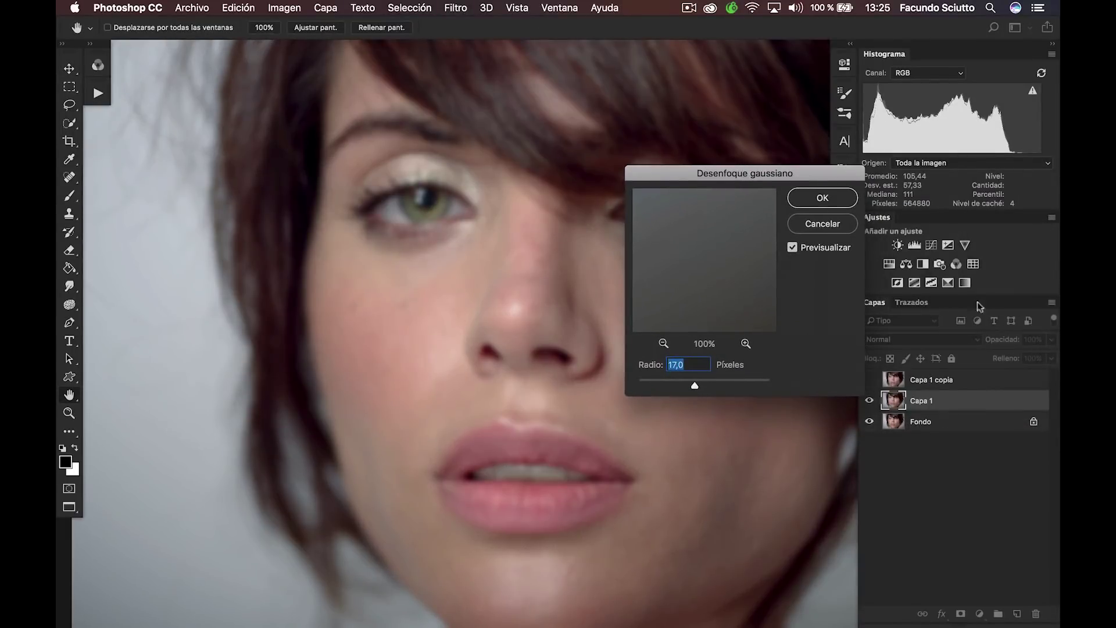
{"action": "left_click", "coordinate": [793, 249]}
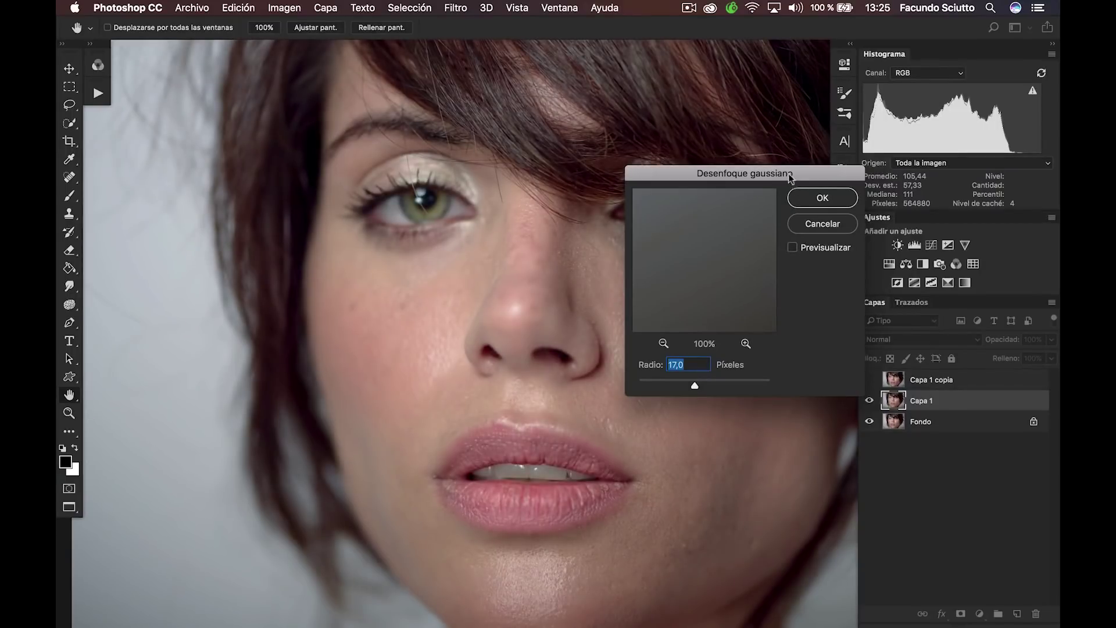
{"action": "left_click_drag", "start_coordinate": [792, 174], "coordinate": [975, 196]}
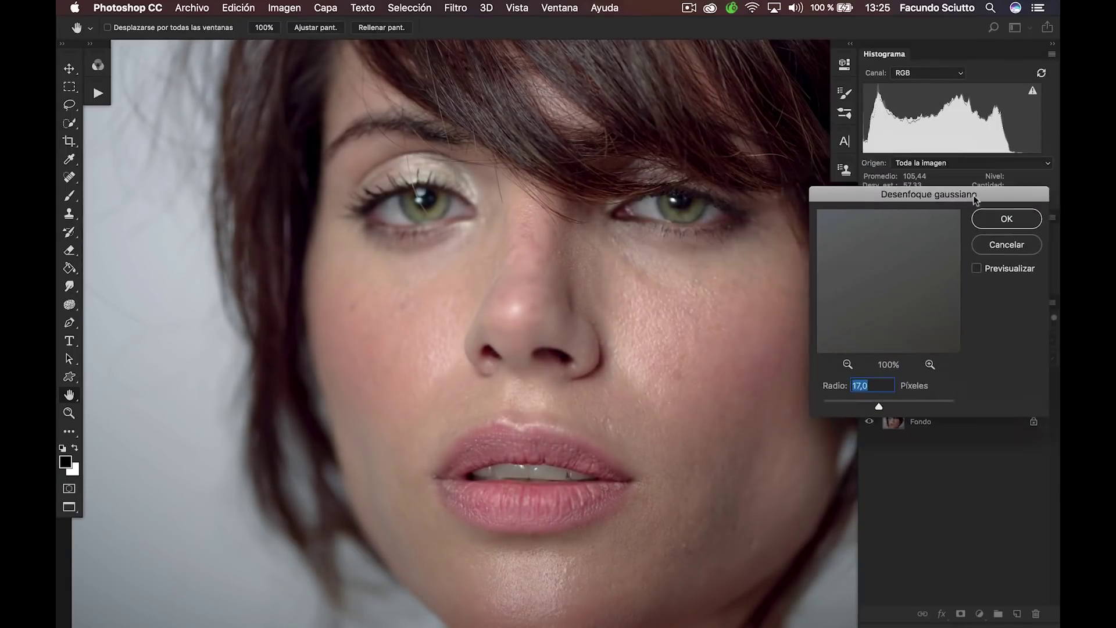
{"action": "left_click", "coordinate": [977, 270]}
{"action": "left_click", "coordinate": [977, 269]}
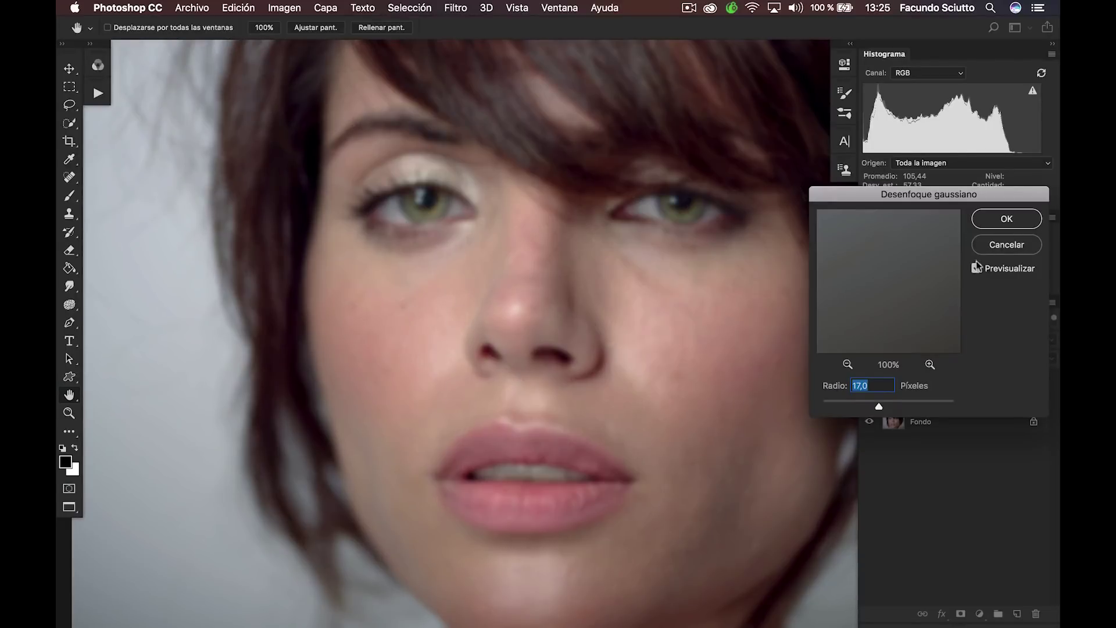
{"action": "left_click", "coordinate": [977, 268]}
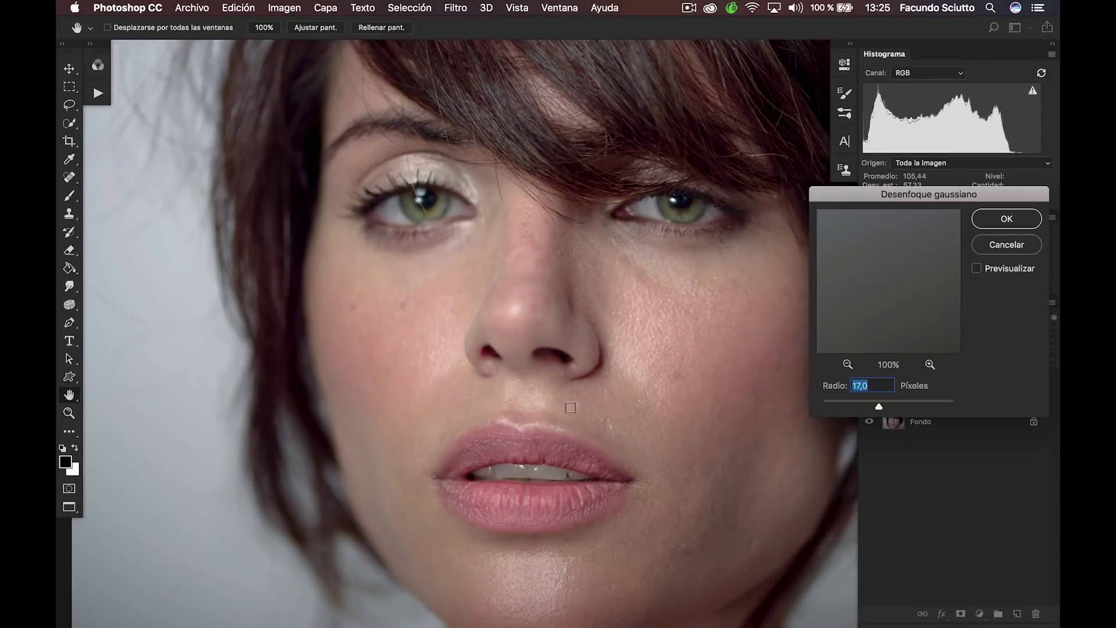
{"action": "scroll", "coordinate": [587, 411], "scroll_direction": "right", "scroll_amount": 5}
{"action": "scroll", "coordinate": [587, 412], "scroll_direction": "up", "scroll_amount": 3}
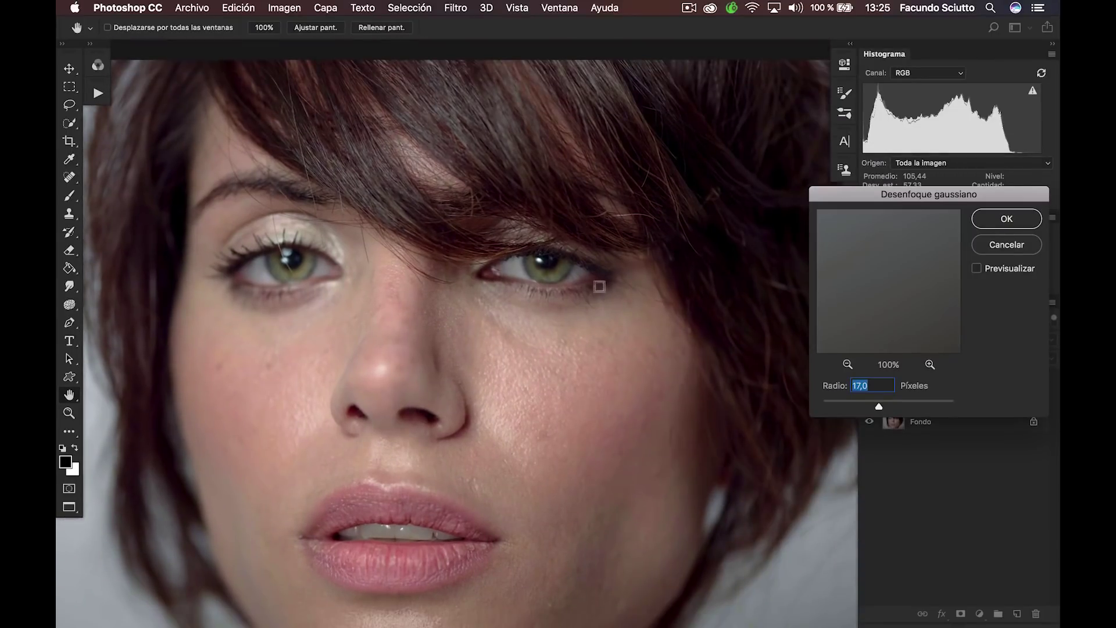
{"action": "scroll", "coordinate": [530, 398], "scroll_direction": "down", "scroll_amount": 3}
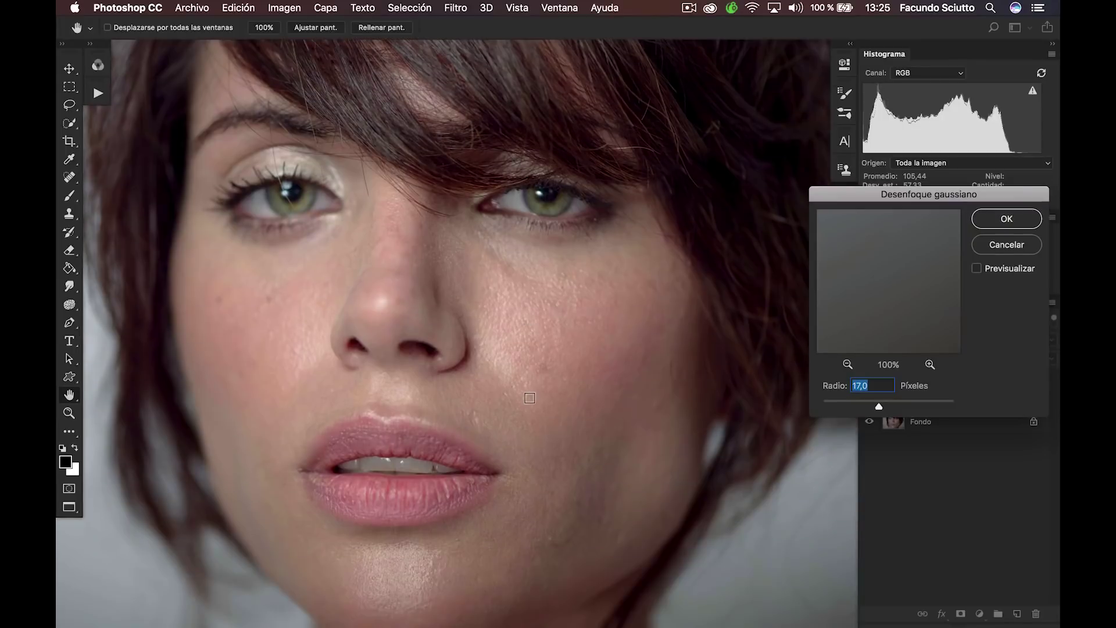
{"action": "left_click", "coordinate": [979, 270]}
{"action": "left_click", "coordinate": [979, 269]}
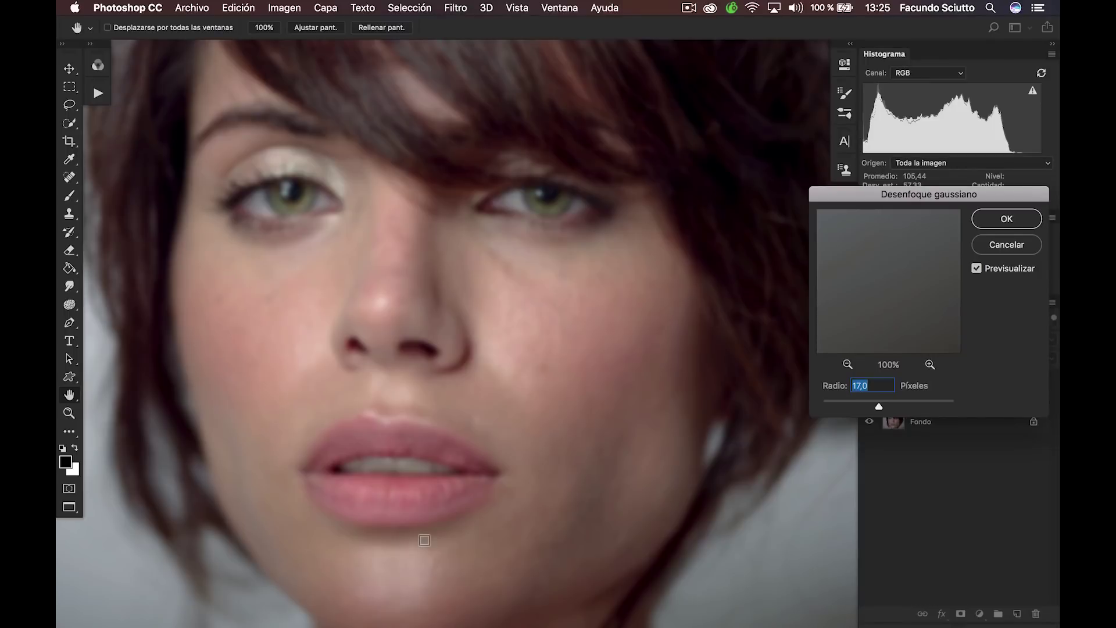
{"action": "left_click", "coordinate": [986, 223]}
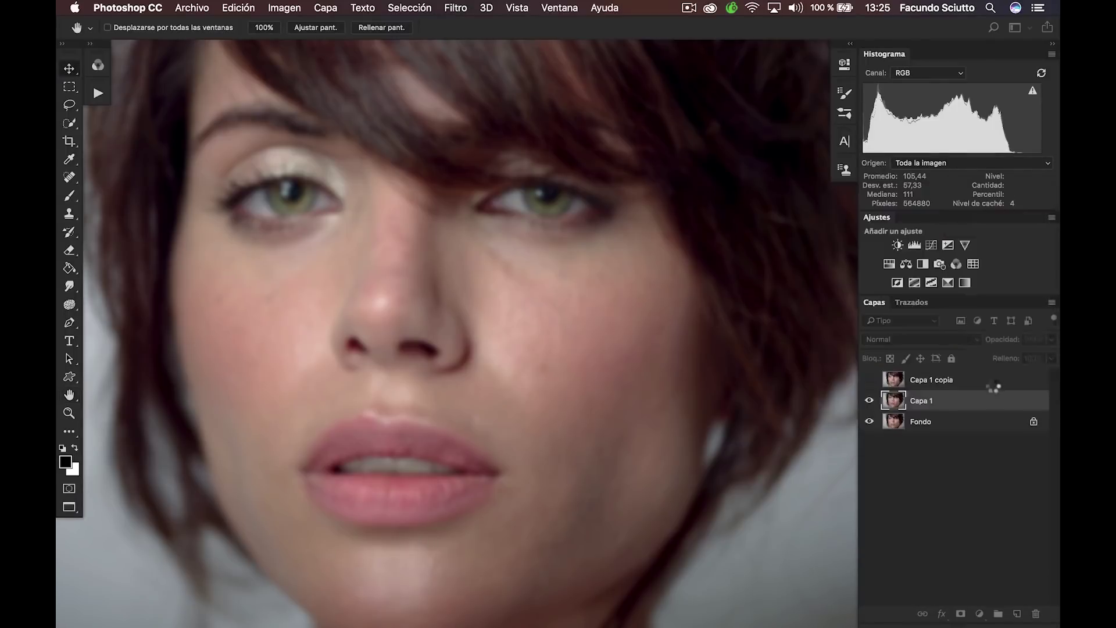
Make Capa 1 copia visible and apply Paso alto to it with a 17-pixel radius
{"action": "left_click", "coordinate": [977, 381]}
{"action": "left_click", "coordinate": [870, 380]}
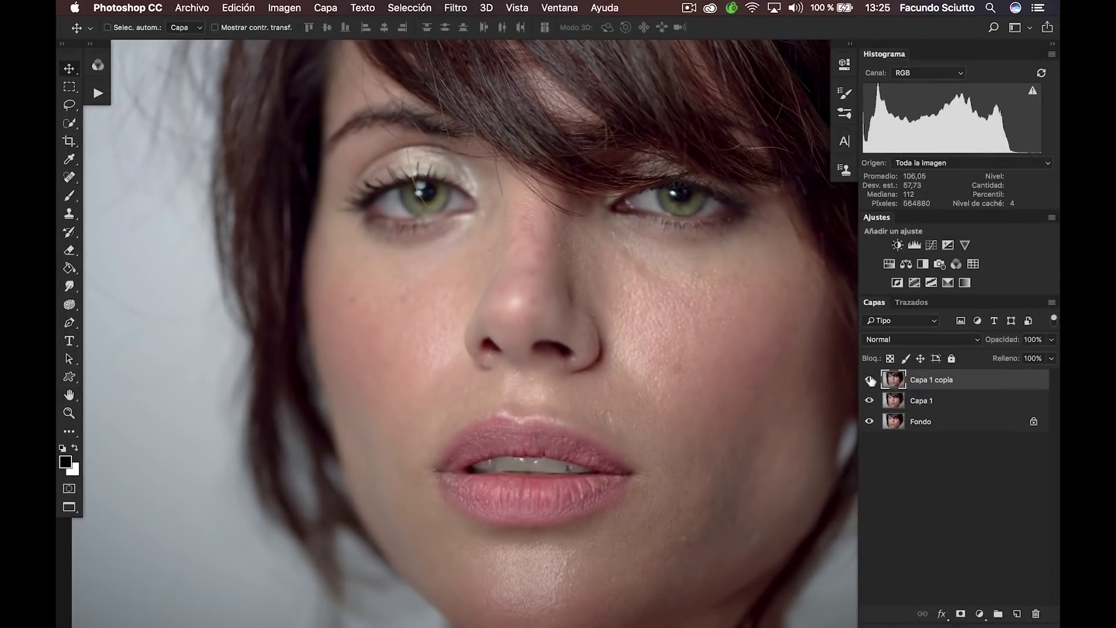
{"action": "key", "text": "shift+super+h"}
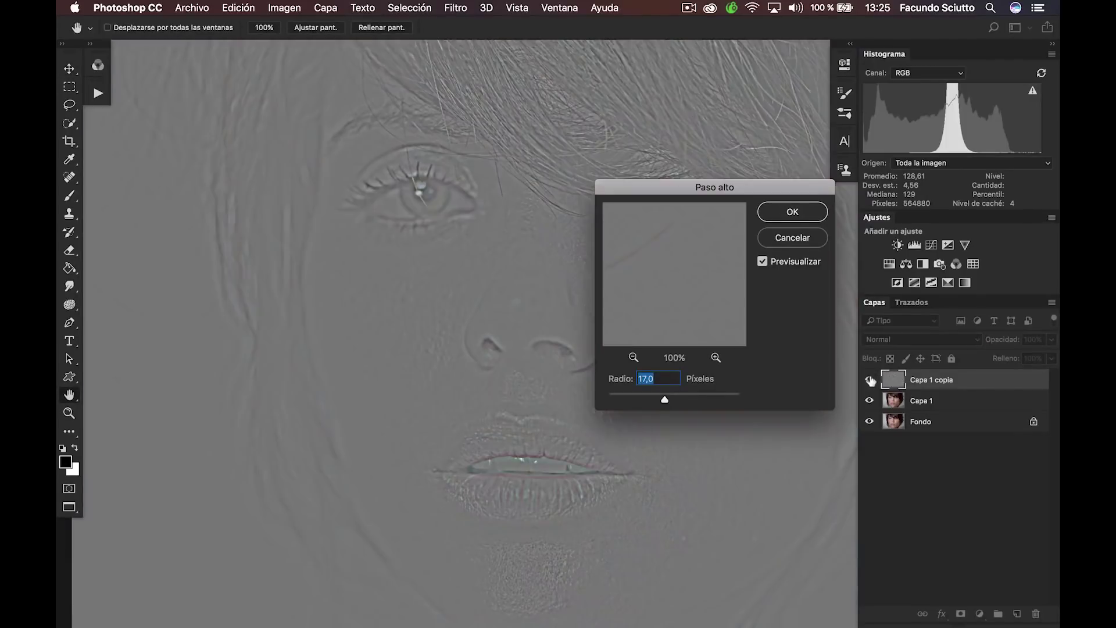
{"action": "key", "text": "Return"}
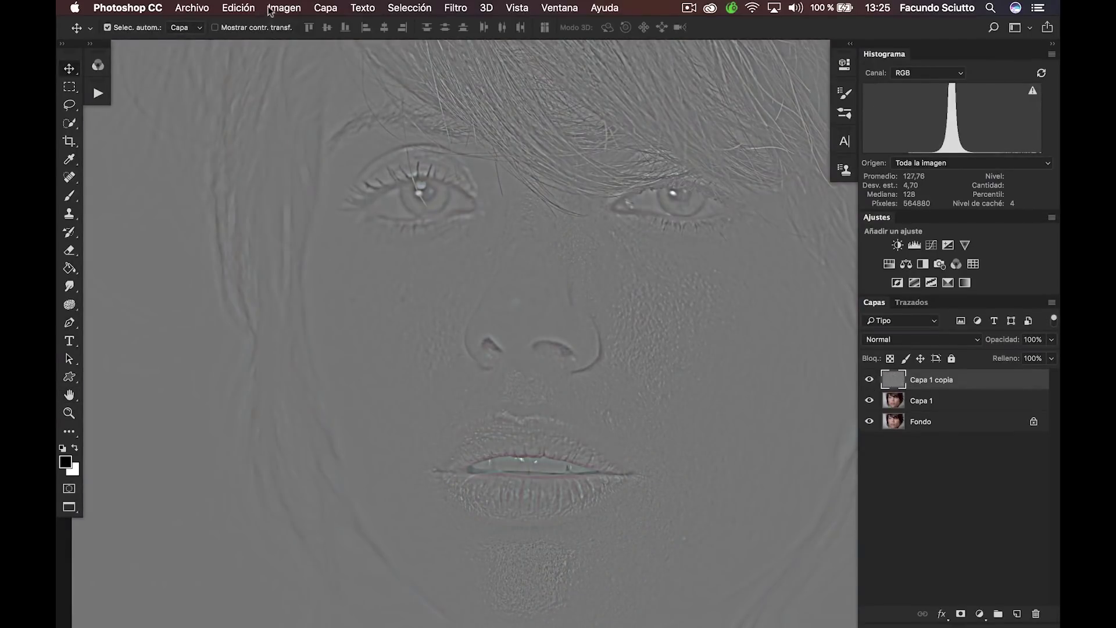
Reduce Capa 1 copia's contrast to -50 with Brillo/contraste, using the Usar heredado option
{"action": "left_click", "coordinate": [285, 8]}
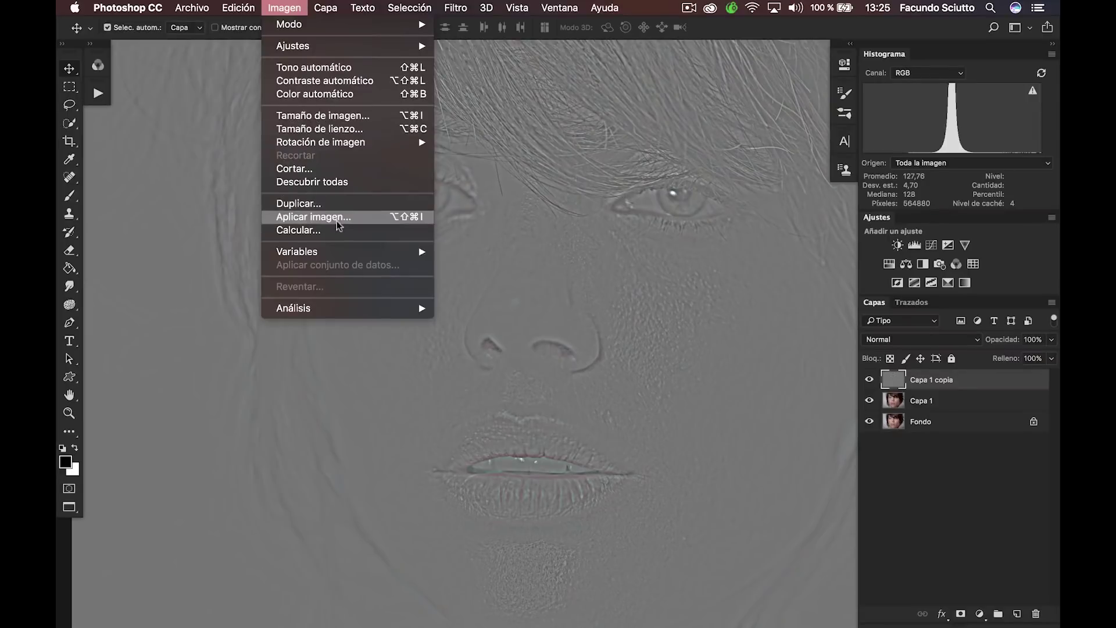
{"action": "mouse_move", "coordinate": [312, 11]}
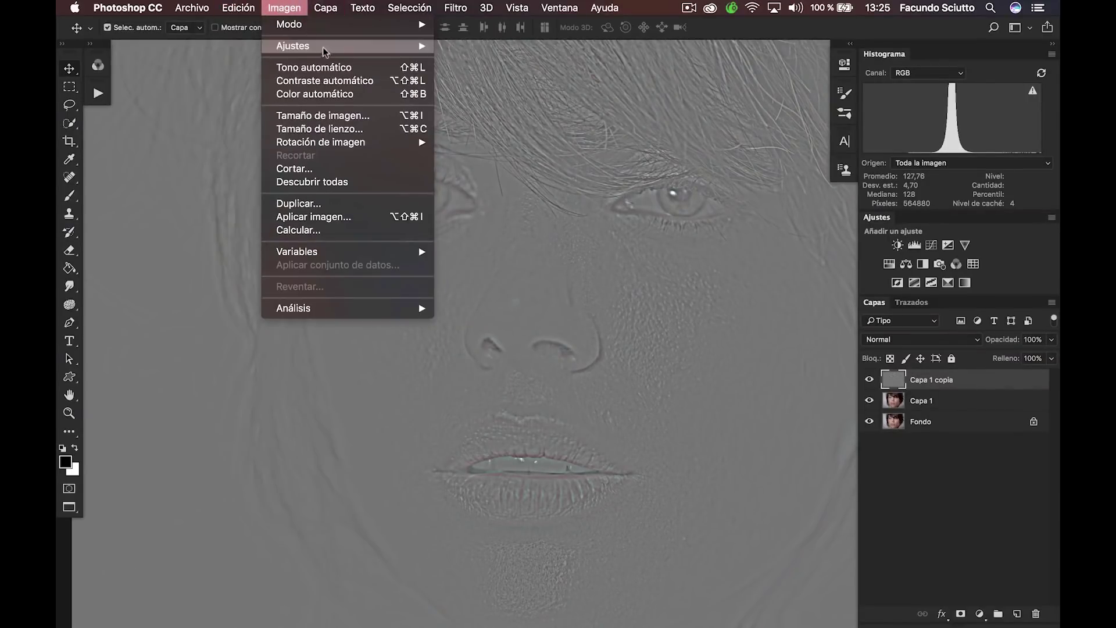
{"action": "mouse_move", "coordinate": [324, 47]}
{"action": "left_click", "coordinate": [478, 49]}
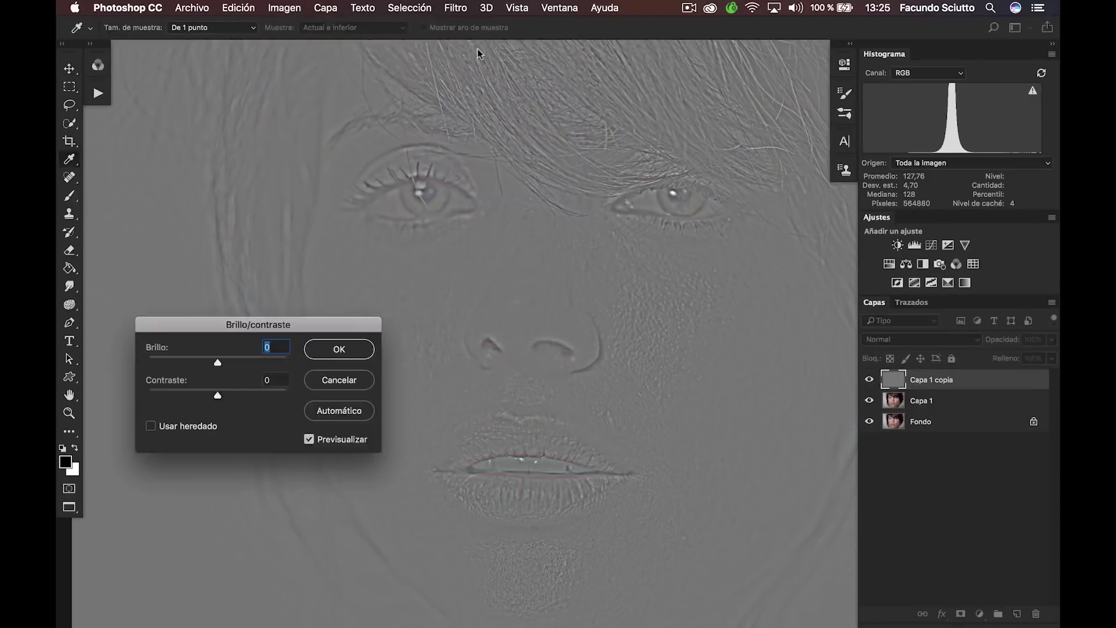
{"action": "left_click", "coordinate": [152, 425]}
{"action": "double_click", "coordinate": [278, 382]}
{"action": "type", "text": "-50"}
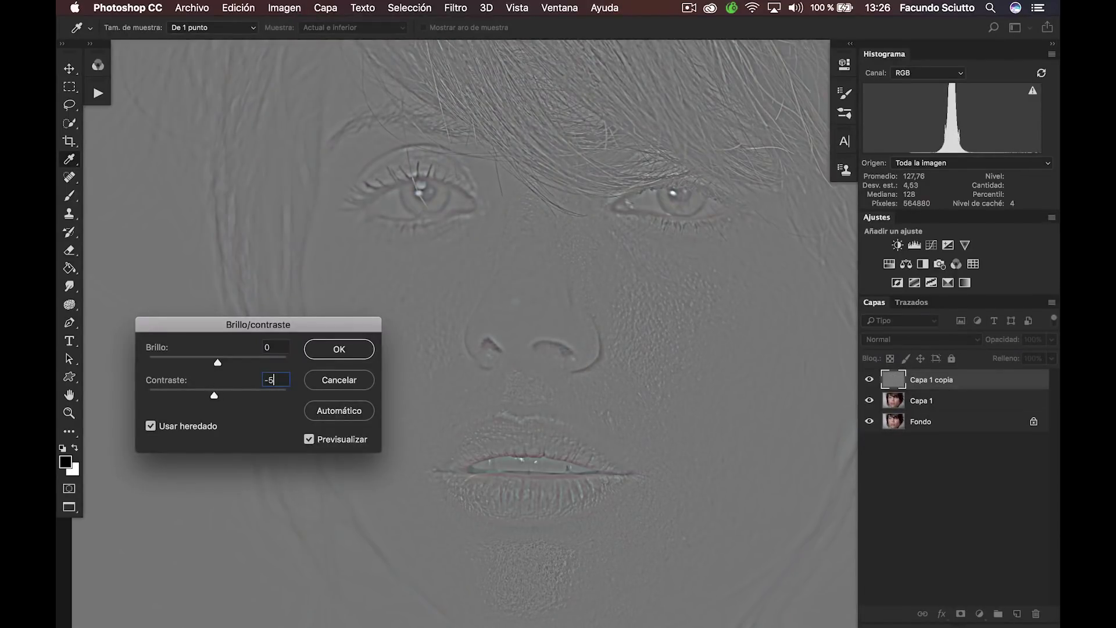
{"action": "left_click", "coordinate": [339, 349]}
{"action": "key", "text": "v"}
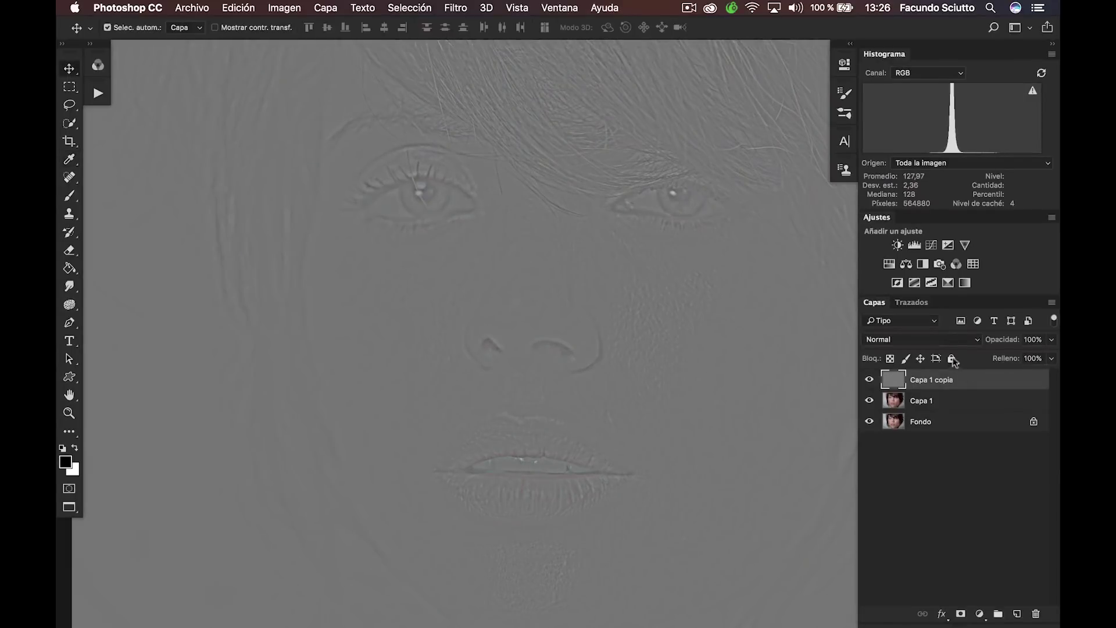
Set Capa 1 copia's blend mode to Luz lineal and group it with Capa 1 under the name sdf og
{"action": "left_click", "coordinate": [947, 338]}
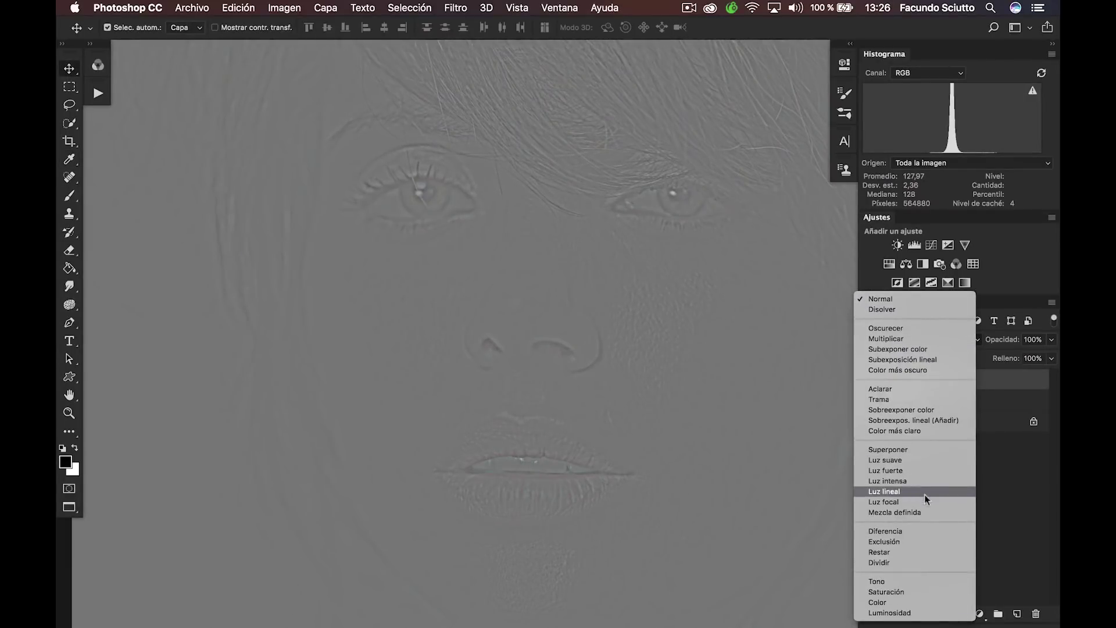
{"action": "left_click", "coordinate": [916, 493]}
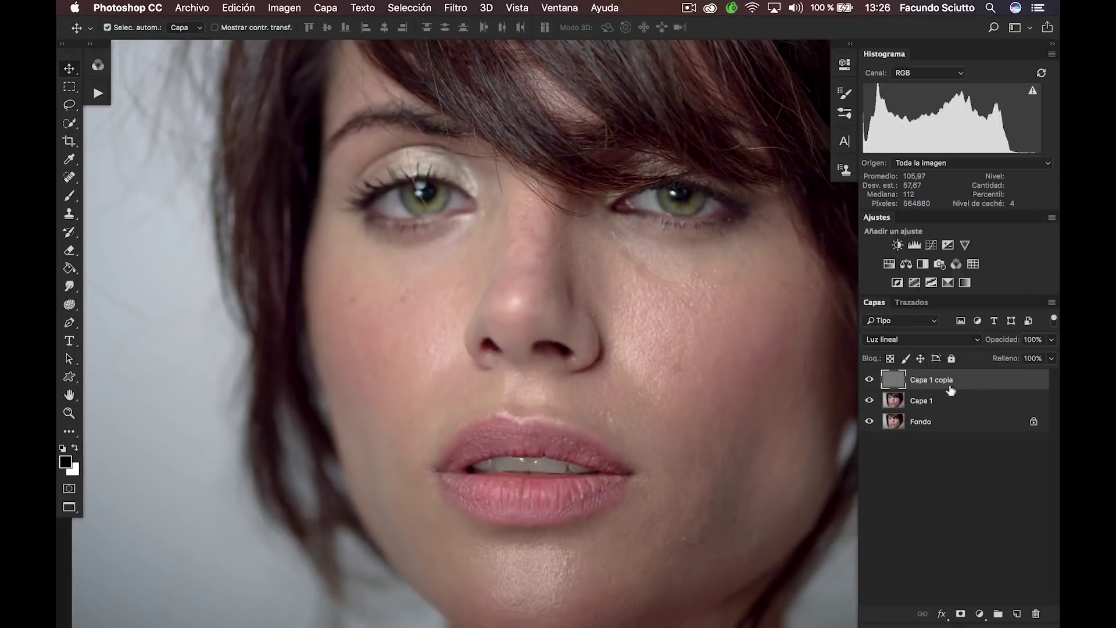
{"action": "key", "text": "super+g"}
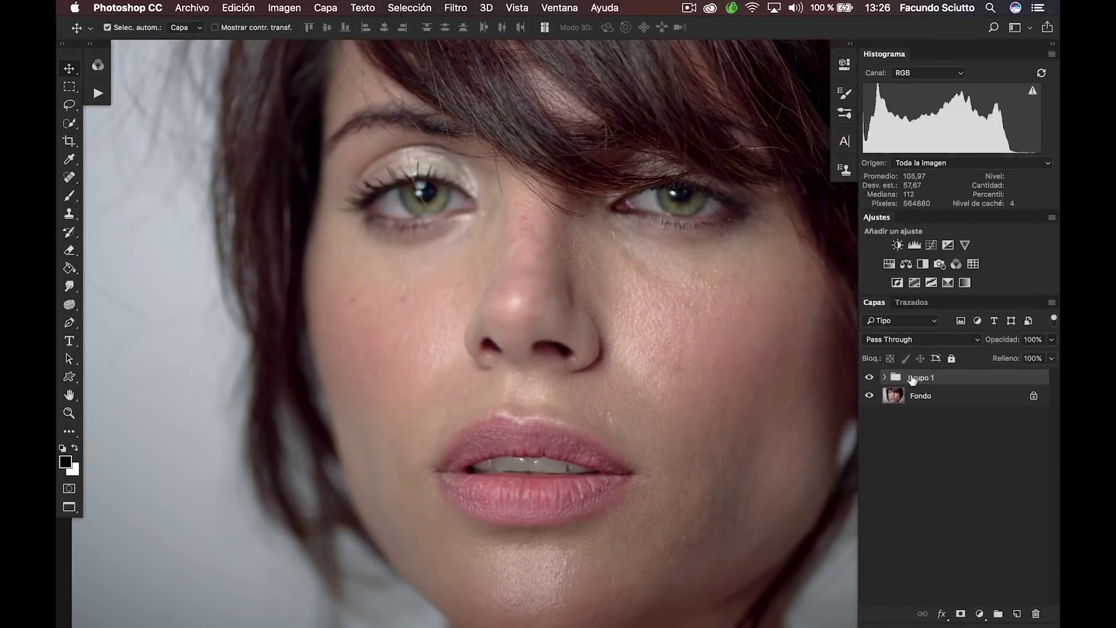
{"action": "double_click", "coordinate": [921, 377]}
{"action": "type", "text": "sdf og"}
{"action": "key", "text": "Return"}
Hide the sdf og group, then duplicate the Fondo layer twice and hide the upper copy
{"action": "scroll", "coordinate": [773, 357], "scroll_direction": "down", "scroll_amount": 3}
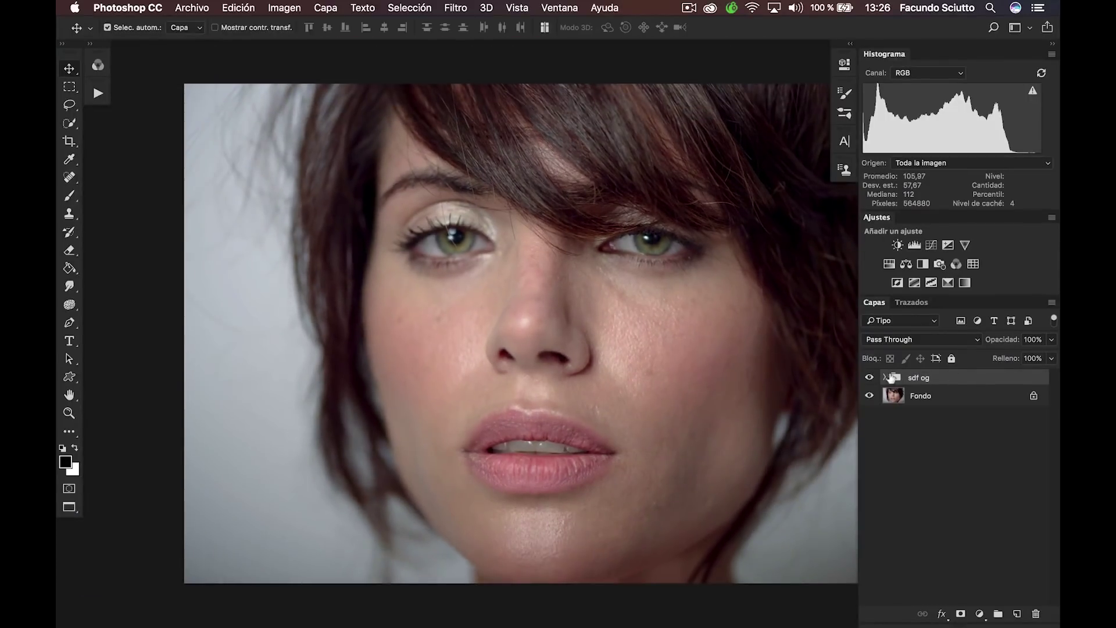
{"action": "left_click", "coordinate": [869, 377]}
{"action": "left_click", "coordinate": [940, 407]}
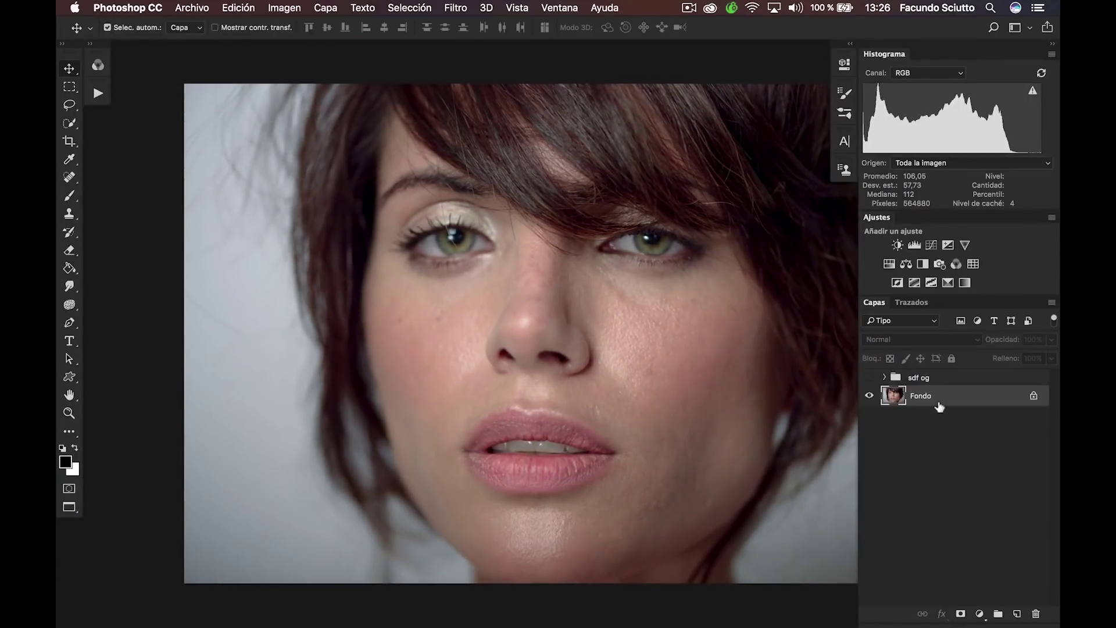
{"action": "key", "text": "super+j"}
{"action": "key", "text": "super+j"}
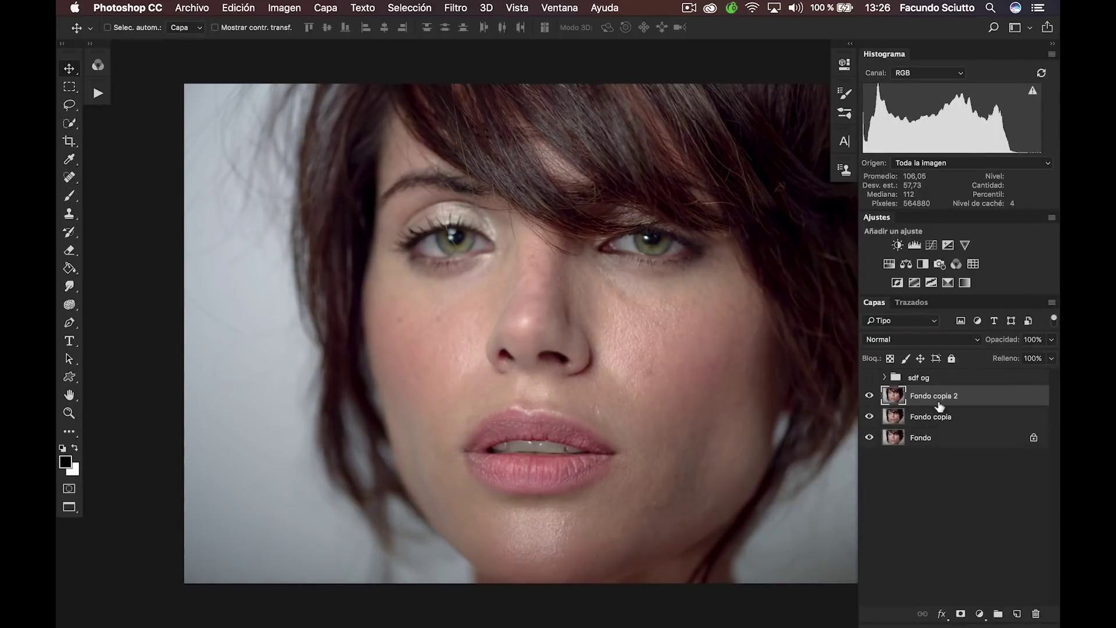
{"action": "left_click", "coordinate": [869, 395]}
Rename the lower Fondo copy as color 2 and the upper copy as textura
{"action": "double_click", "coordinate": [930, 417]}
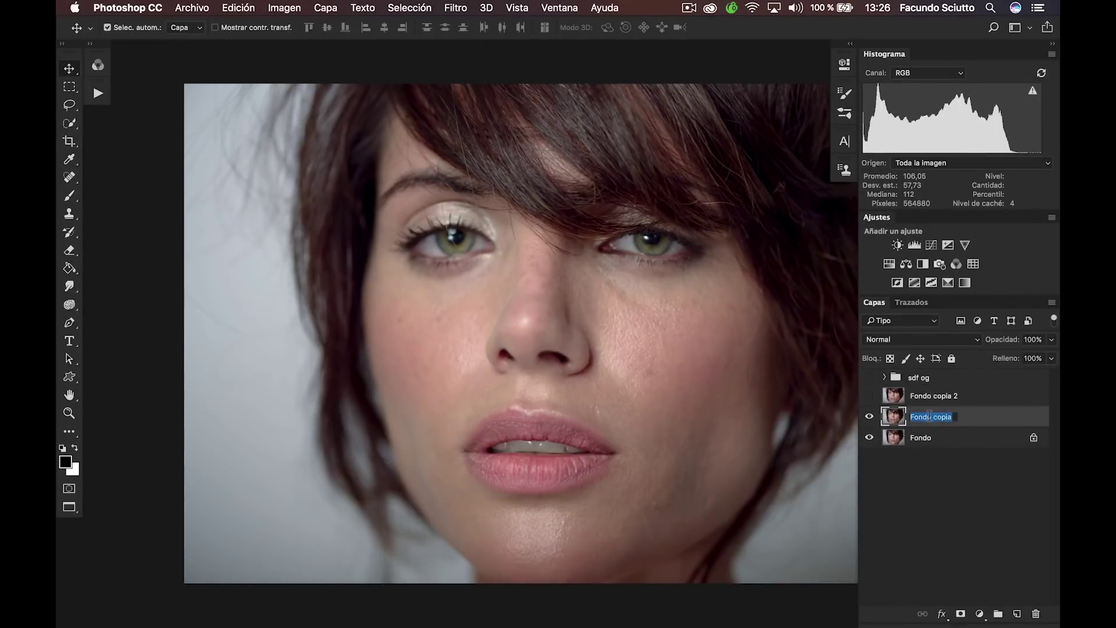
{"action": "type", "text": "color"}
{"action": "type", "text": " 3"}
{"action": "key", "text": "BackSpace"}
{"action": "type", "text": "2"}
{"action": "double_click", "coordinate": [924, 396]}
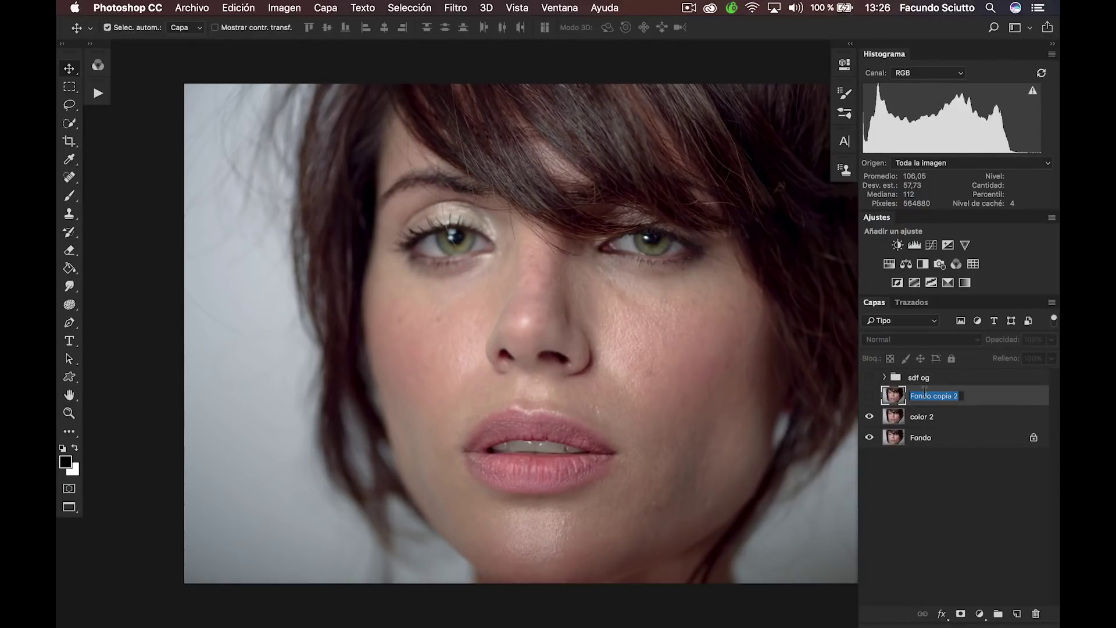
{"action": "type", "text": "textura"}
{"action": "key", "text": "Return"}
{"action": "left_click", "coordinate": [884, 378]}
{"action": "left_click", "coordinate": [885, 377]}
Apply the Mediana noise filter to the color 2 layer with a 17-pixel radius
{"action": "left_click", "coordinate": [923, 423]}
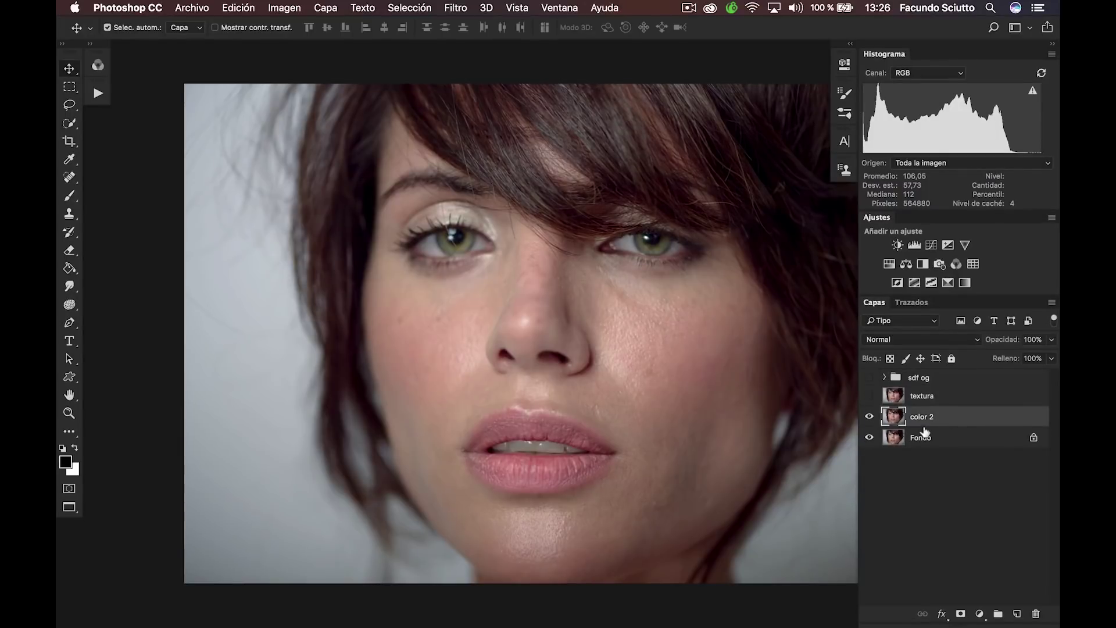
{"action": "left_click", "coordinate": [459, 8]}
{"action": "mouse_move", "coordinate": [507, 291]}
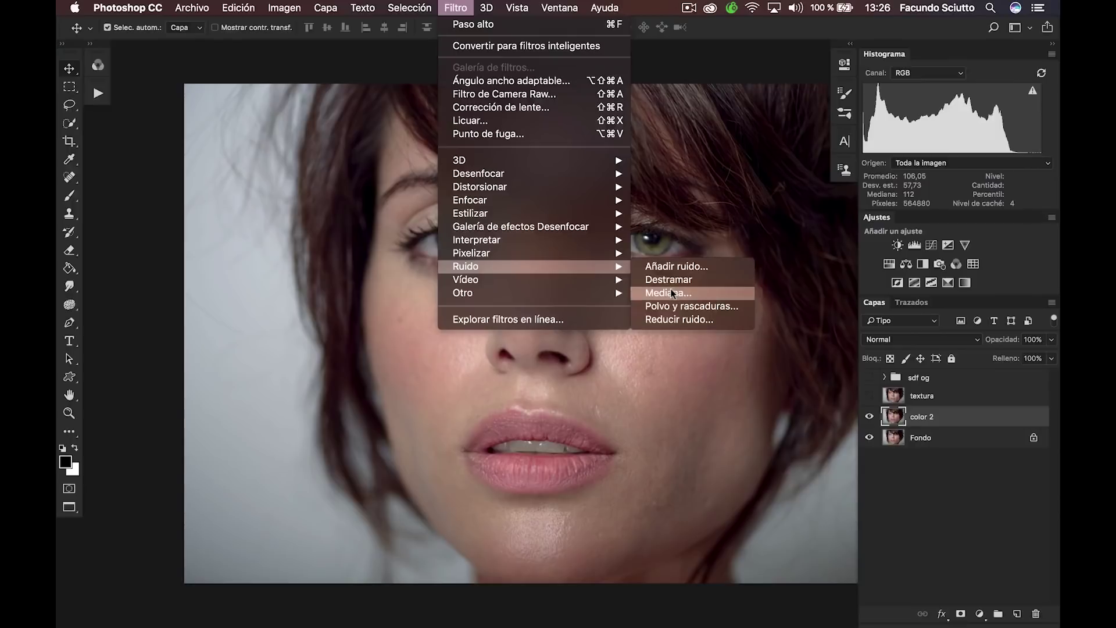
{"action": "left_click", "coordinate": [666, 294]}
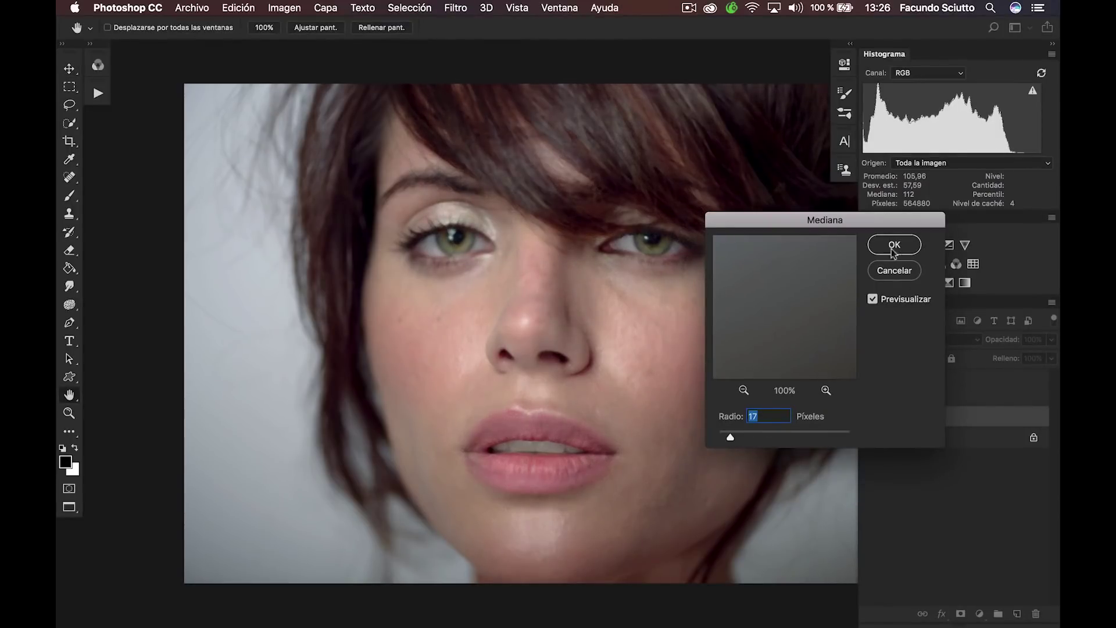
{"action": "key", "text": "Return"}
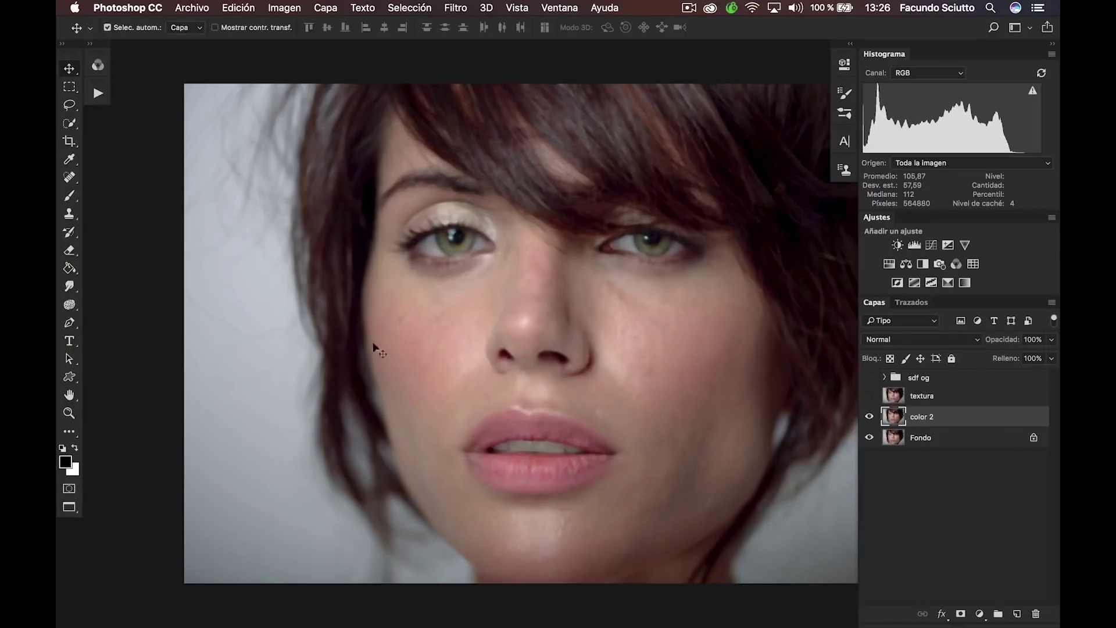
Compare the Mediana-filtered color 2 layer with Fondo by switching its visibility, including close up on the face
{"action": "left_click", "coordinate": [869, 418]}
{"action": "left_click", "coordinate": [868, 418]}
{"action": "left_click", "coordinate": [869, 418]}
{"action": "left_click", "coordinate": [869, 418]}
{"action": "left_click", "coordinate": [869, 418]}
{"action": "left_click", "coordinate": [868, 418]}
{"action": "left_click", "coordinate": [869, 418]}
{"action": "left_click", "coordinate": [868, 418]}
{"action": "left_click", "coordinate": [869, 418]}
{"action": "left_click", "coordinate": [869, 418]}
{"action": "left_click", "coordinate": [869, 418]}
{"action": "left_click", "coordinate": [869, 418]}
{"action": "left_click", "coordinate": [868, 418]}
{"action": "left_click", "coordinate": [868, 418]}
{"action": "left_click", "coordinate": [869, 419]}
{"action": "left_click", "coordinate": [869, 418]}
{"action": "scroll", "coordinate": [718, 395], "scroll_direction": "right", "scroll_amount": 5}
{"action": "scroll", "coordinate": [718, 395], "scroll_direction": "up", "scroll_amount": 3}
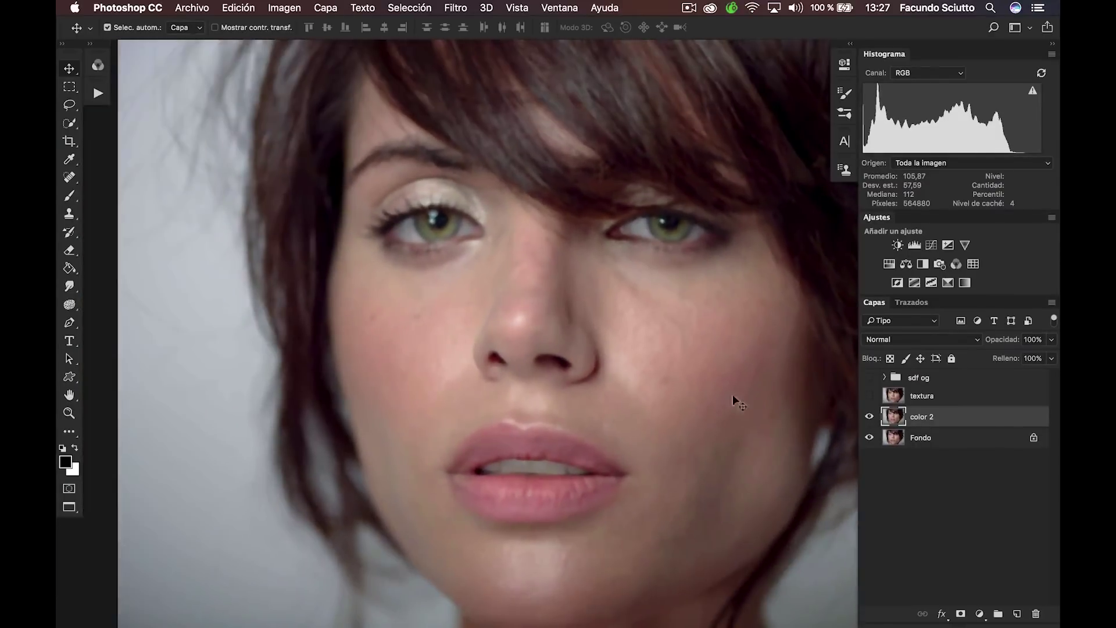
{"action": "left_click", "coordinate": [870, 418]}
{"action": "left_click", "coordinate": [870, 417]}
{"action": "left_click", "coordinate": [870, 417]}
{"action": "left_click", "coordinate": [870, 417]}
{"action": "left_click", "coordinate": [870, 417]}
{"action": "left_click", "coordinate": [870, 417]}
{"action": "left_click", "coordinate": [870, 417]}
{"action": "left_click", "coordinate": [870, 417]}
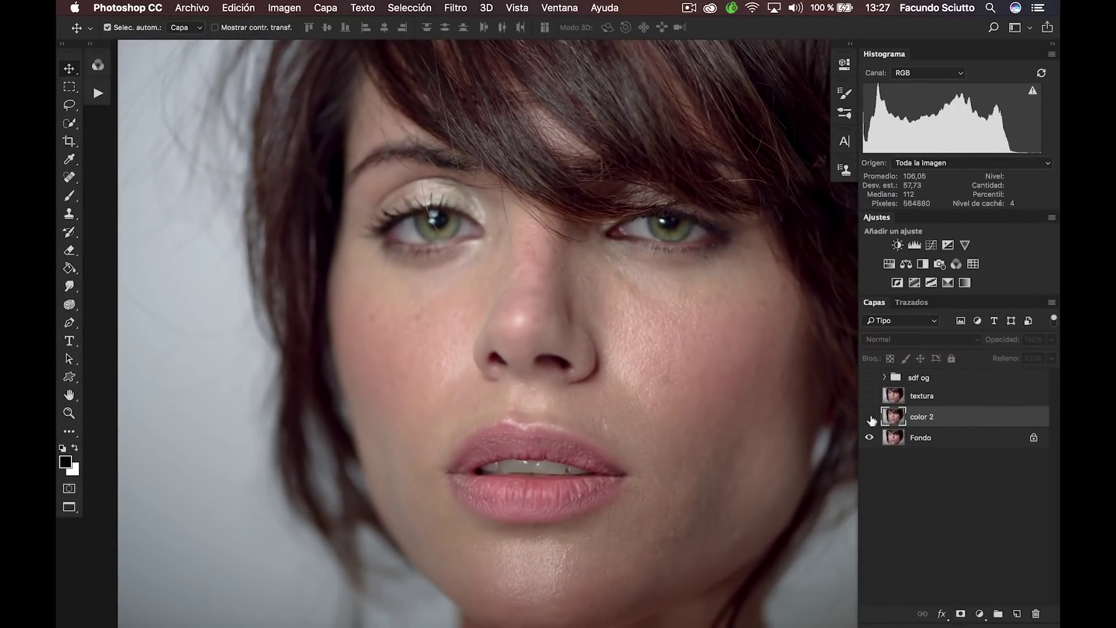
{"action": "left_click", "coordinate": [870, 418]}
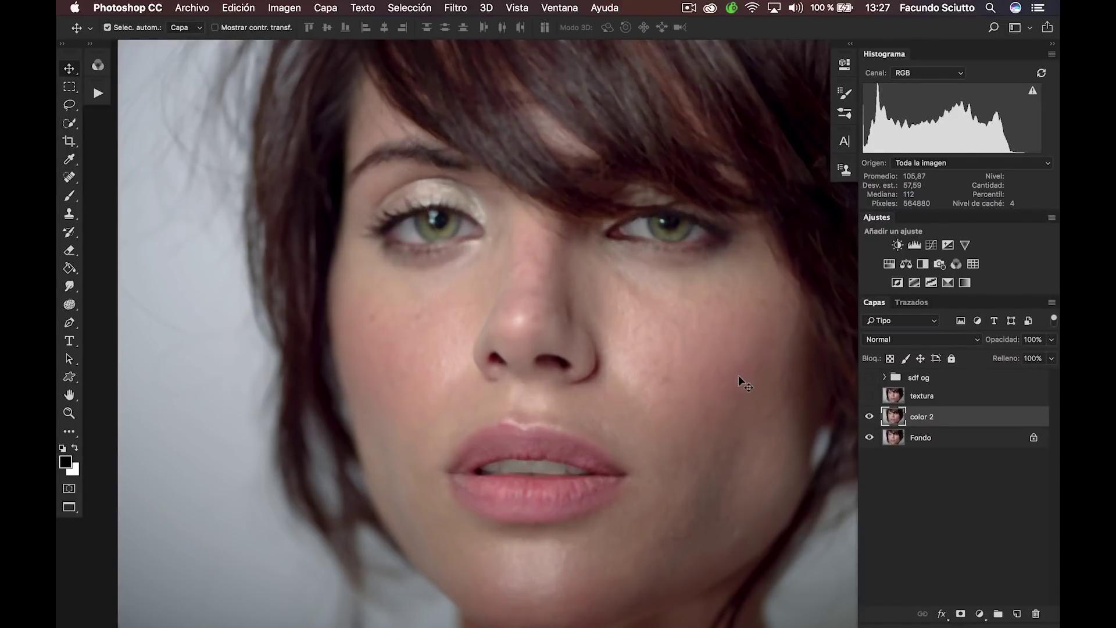
Show the textura layer and run Aplicar imagen on it with inverted color 2 as source, Añadir blending, scale 2 and offset 0
{"action": "left_click", "coordinate": [929, 401]}
{"action": "left_click", "coordinate": [872, 396]}
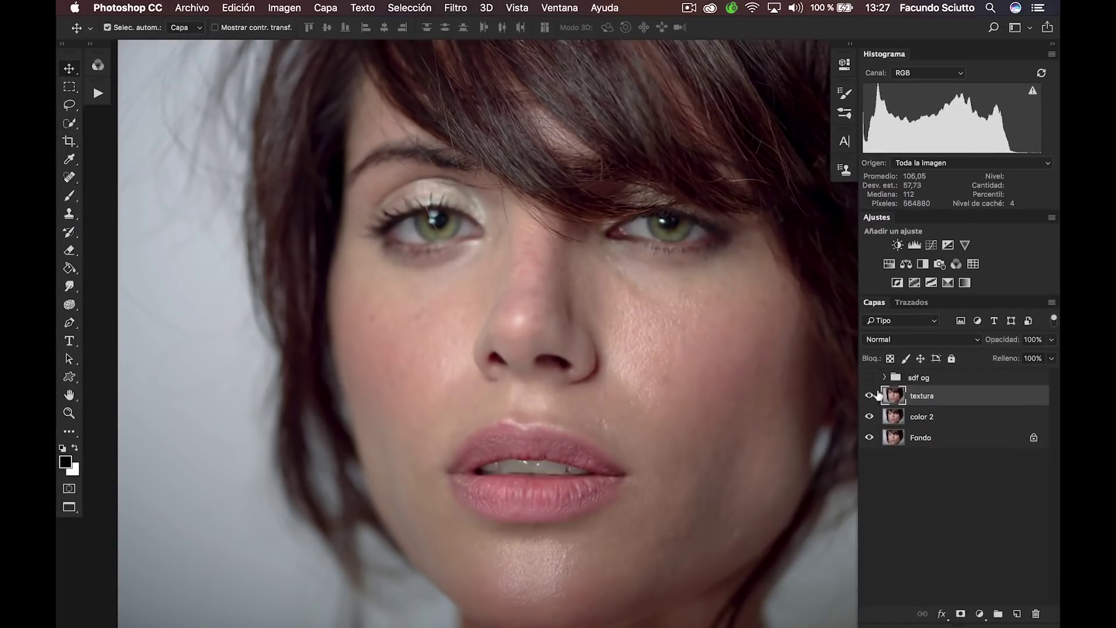
{"action": "left_click", "coordinate": [285, 9]}
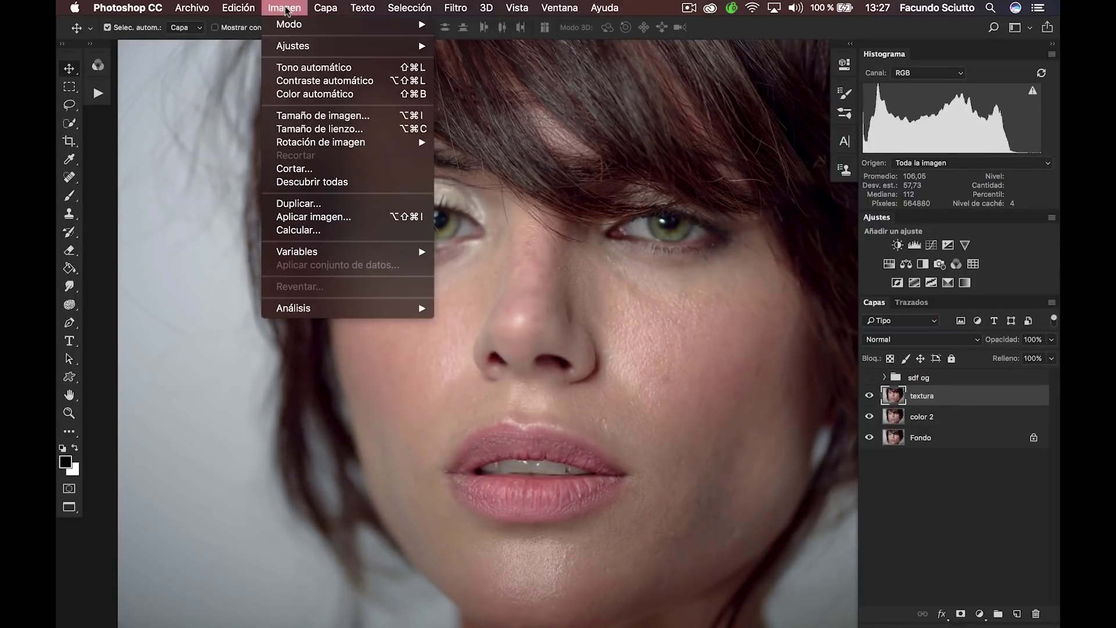
{"action": "left_click", "coordinate": [314, 216]}
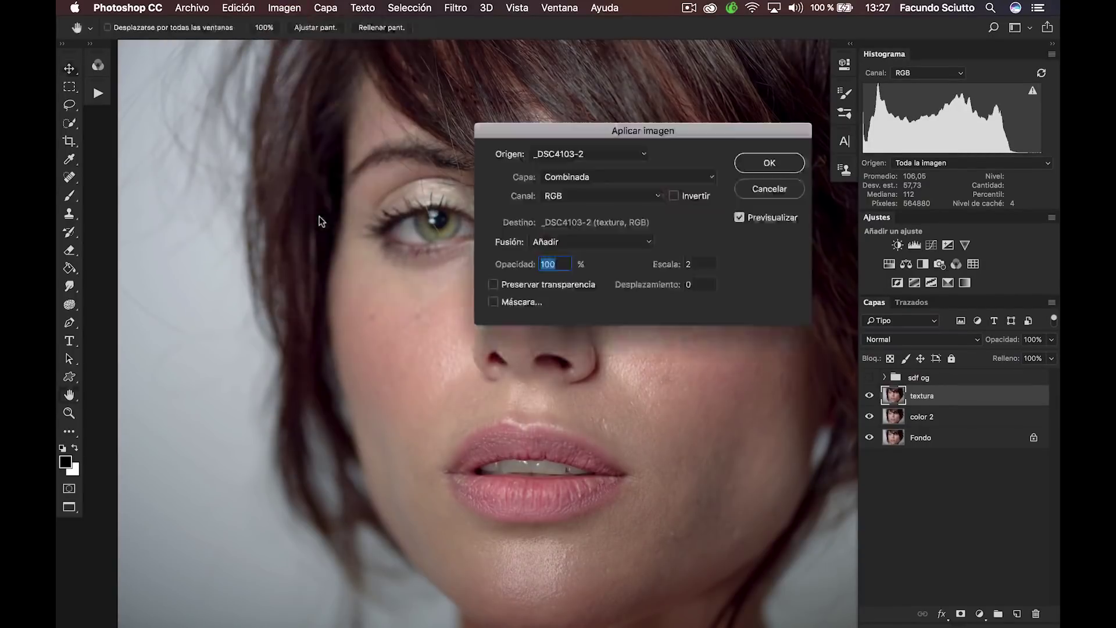
{"action": "left_click", "coordinate": [610, 176]}
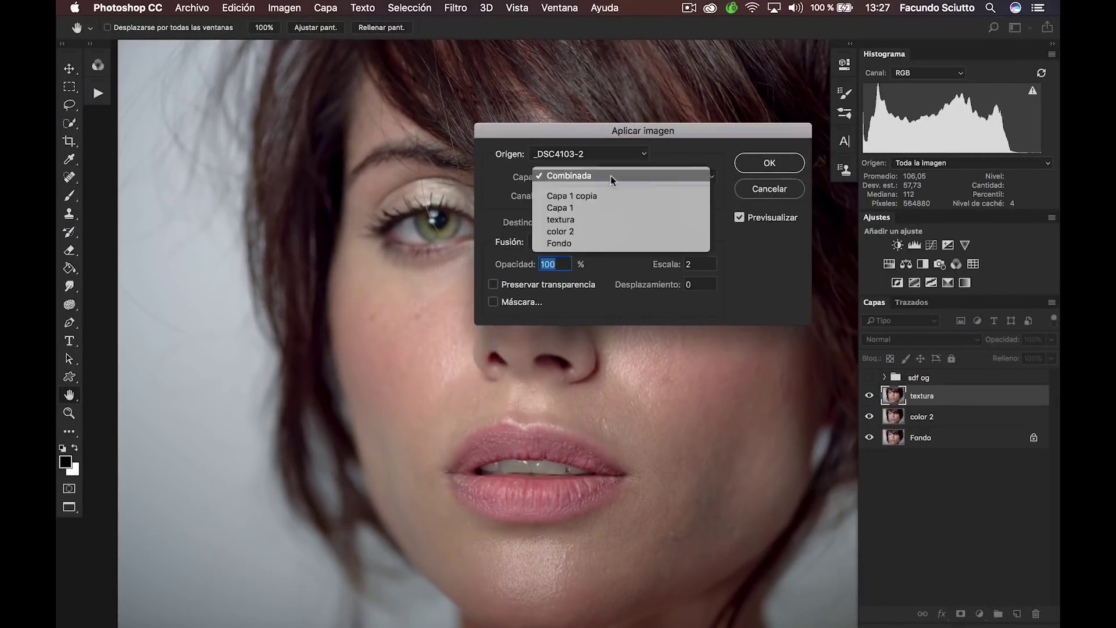
{"action": "left_click", "coordinate": [591, 230]}
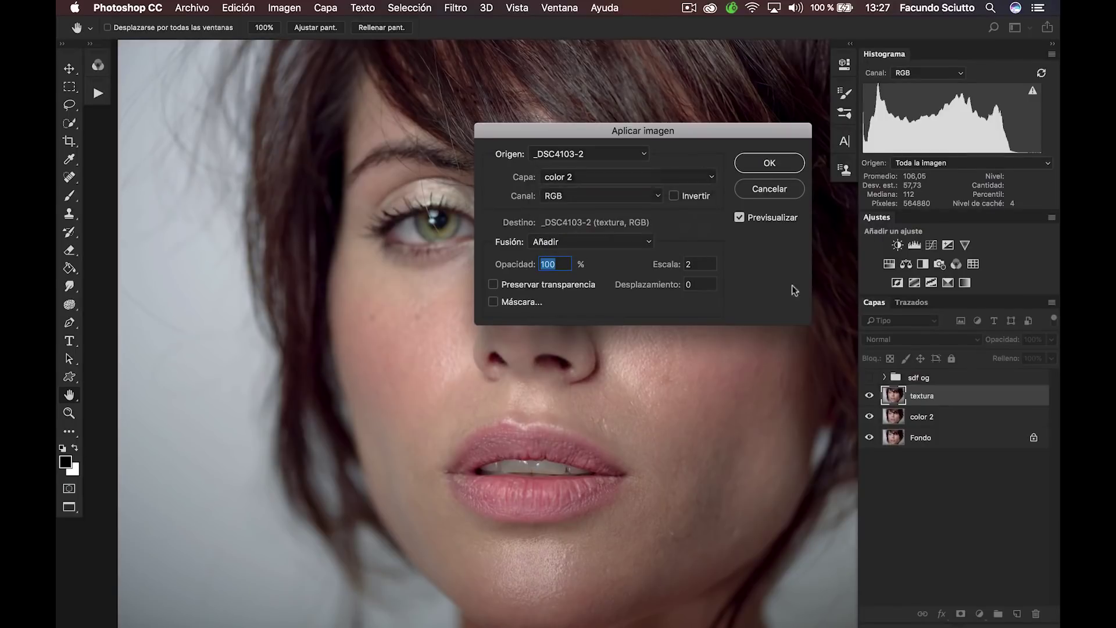
{"action": "left_click", "coordinate": [675, 196]}
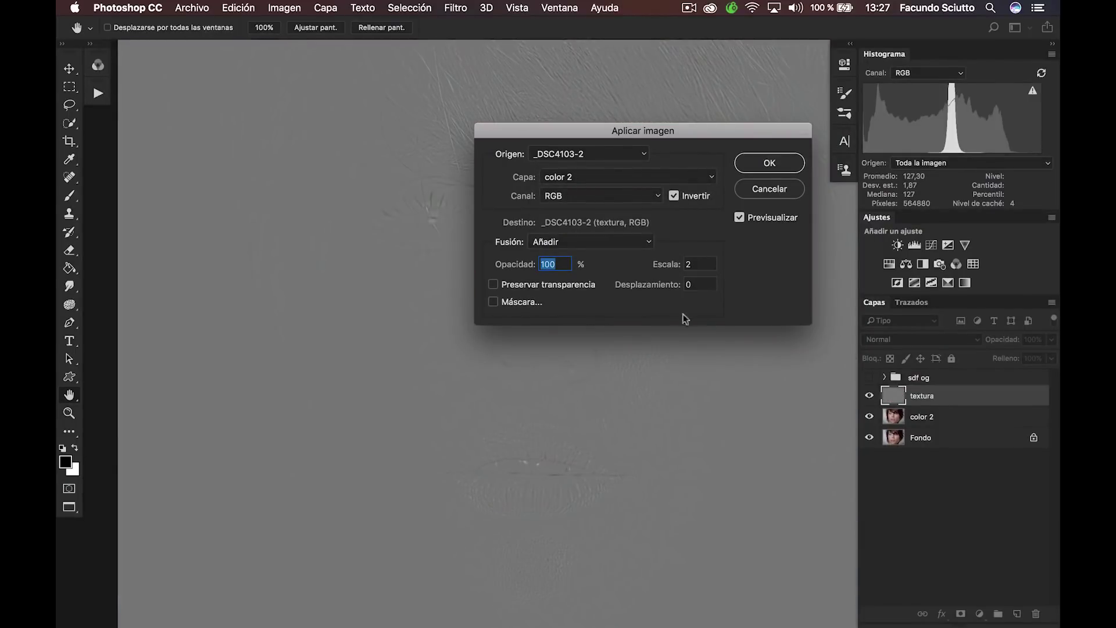
{"action": "left_click", "coordinate": [774, 165]}
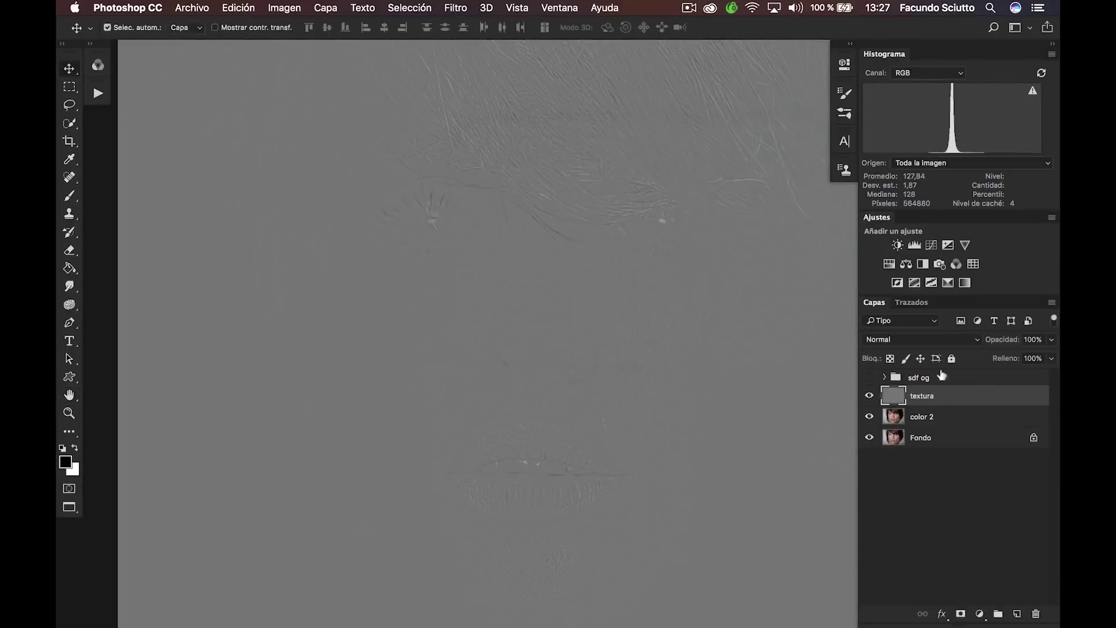
Set the textura layer's blend mode to Luz lineal
{"action": "left_click", "coordinate": [934, 340]}
{"action": "scroll", "coordinate": [907, 466], "scroll_direction": "down", "scroll_amount": 3}
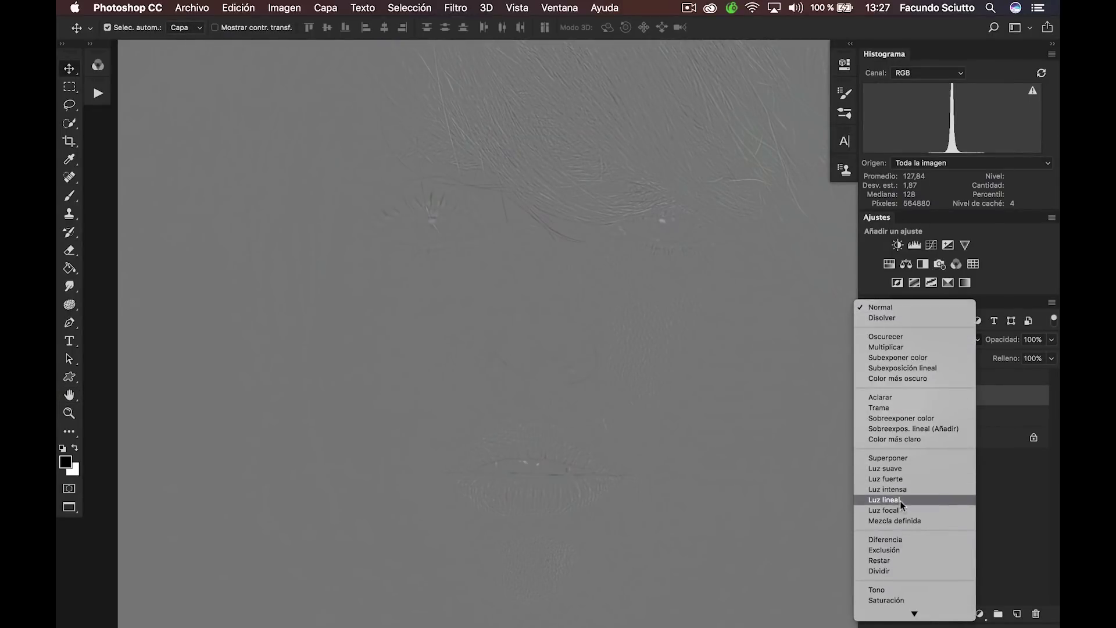
{"action": "left_click", "coordinate": [900, 501]}
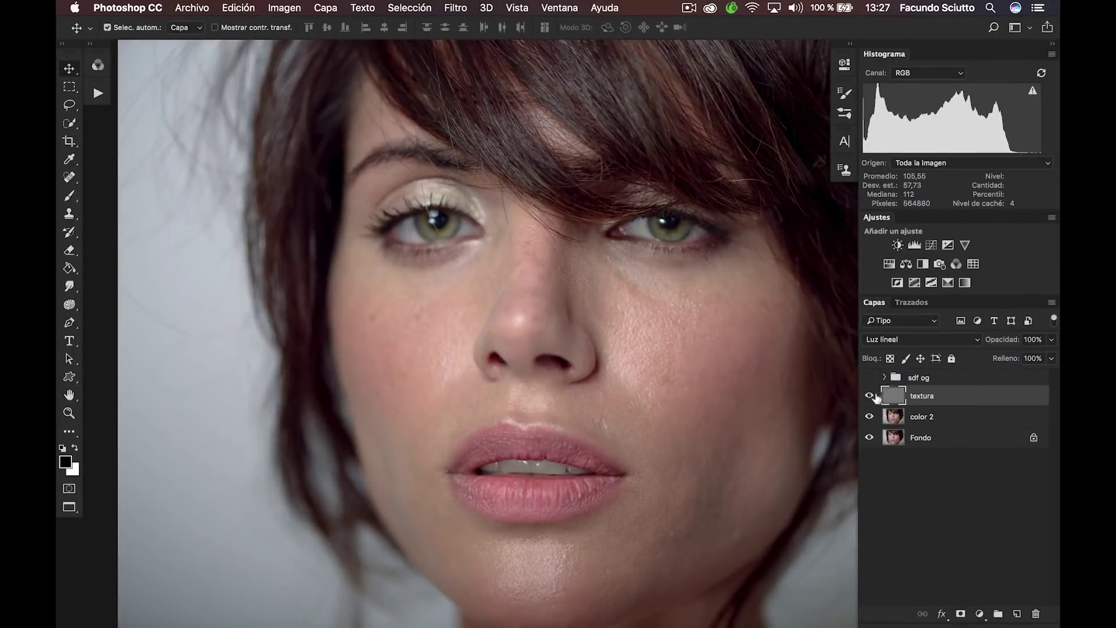
Hide color 2 and Fondo to inspect the textura layer on its own
{"action": "left_click", "coordinate": [870, 417]}
{"action": "left_click", "coordinate": [870, 449]}
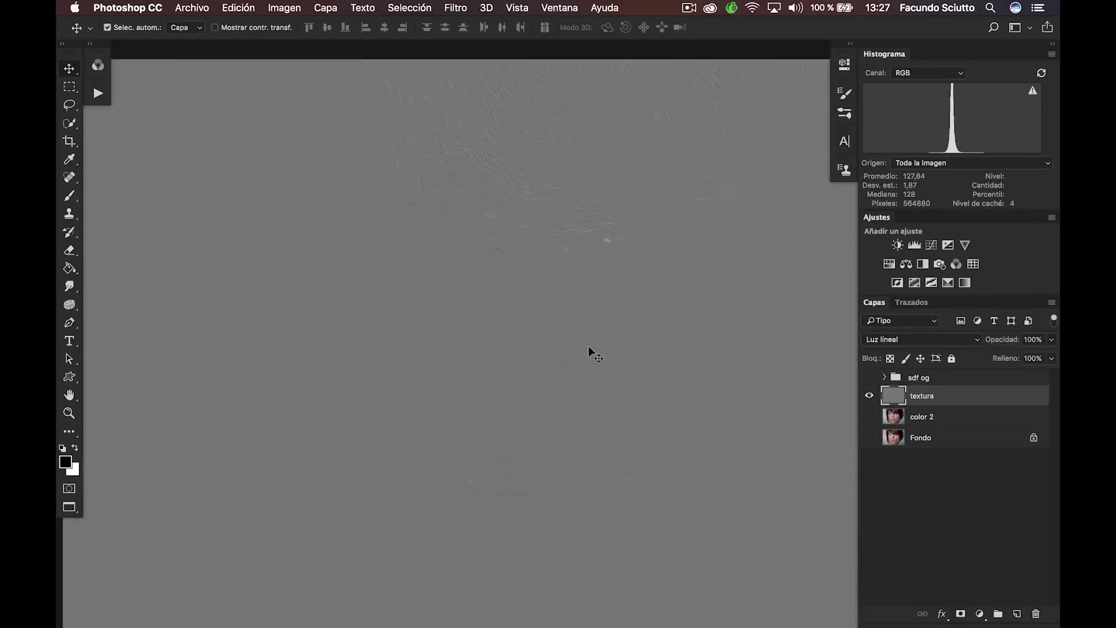
{"action": "scroll", "coordinate": [588, 347], "scroll_direction": "right", "scroll_amount": 3}
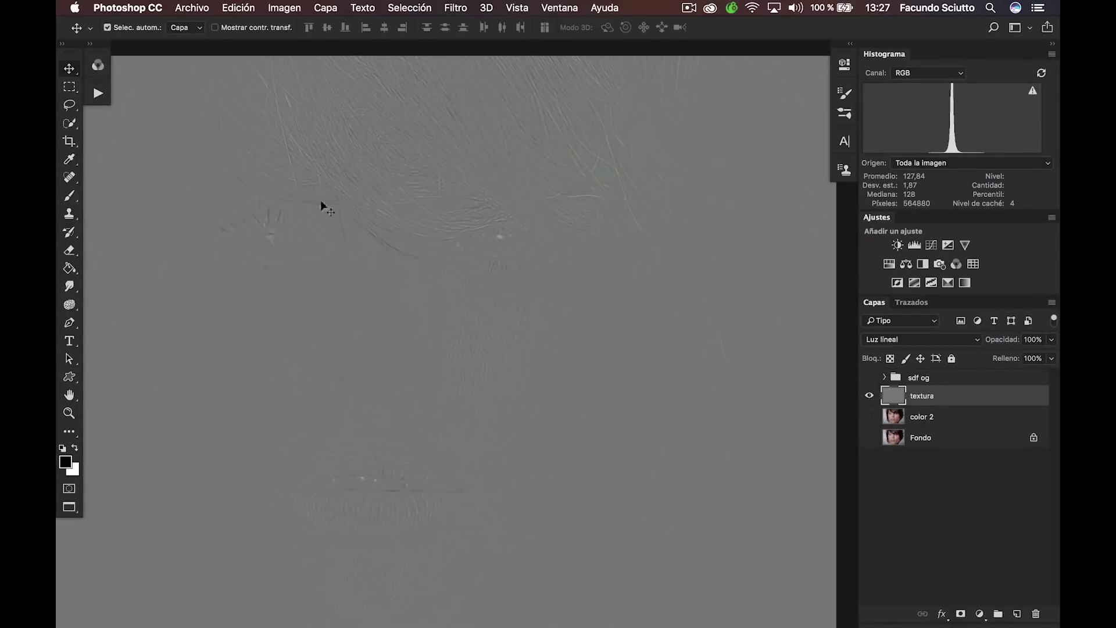
Hide textura, expand the sdf og group and leave only Capa 1 copia visible, with the whole image in view
{"action": "left_click", "coordinate": [870, 395]}
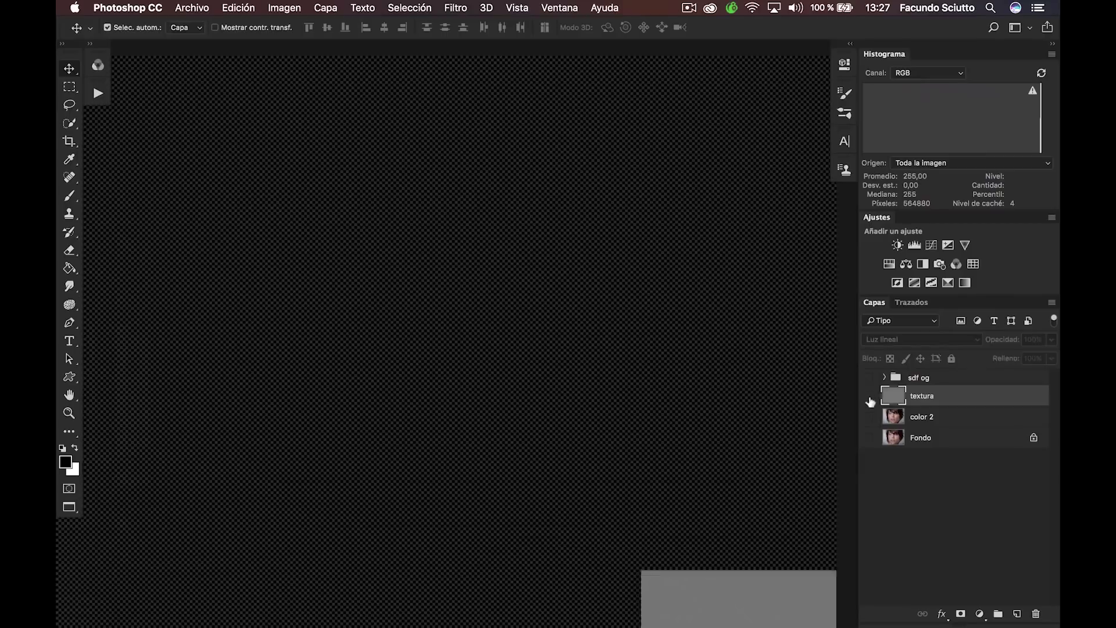
{"action": "left_click", "coordinate": [885, 378]}
{"action": "left_click", "coordinate": [871, 417]}
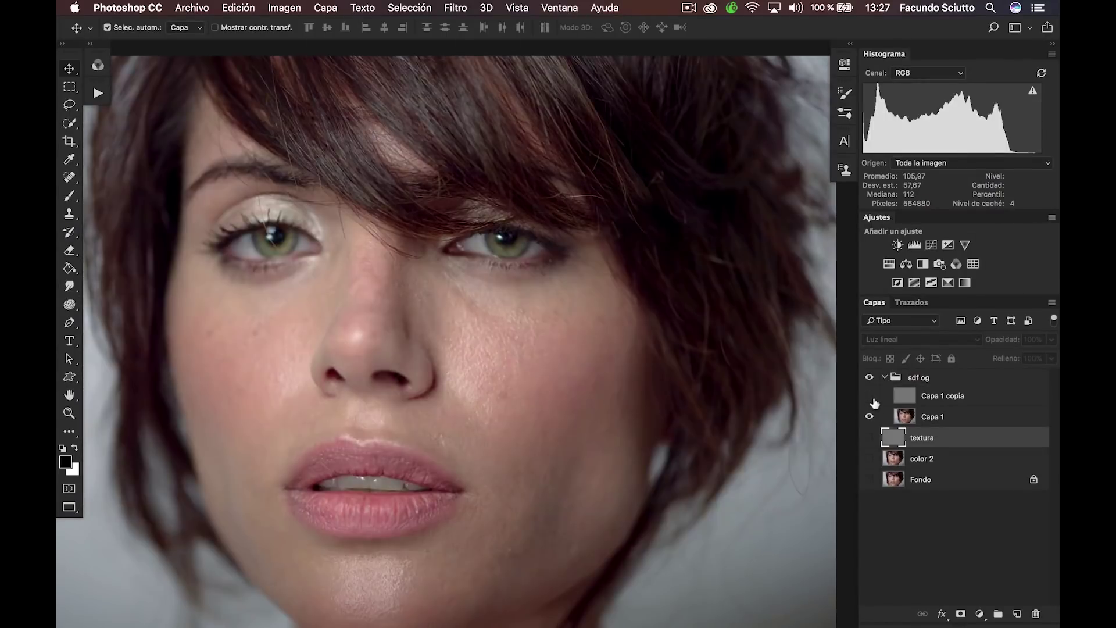
{"action": "left_click", "coordinate": [870, 416]}
{"action": "left_click", "coordinate": [869, 395]}
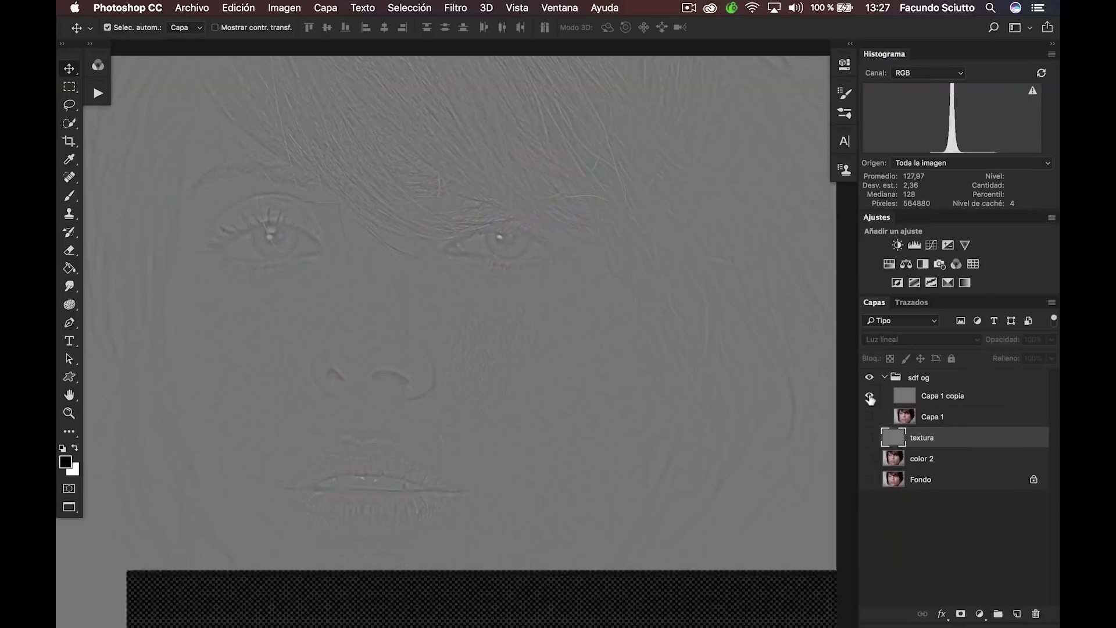
{"action": "key", "text": "super+minus"}
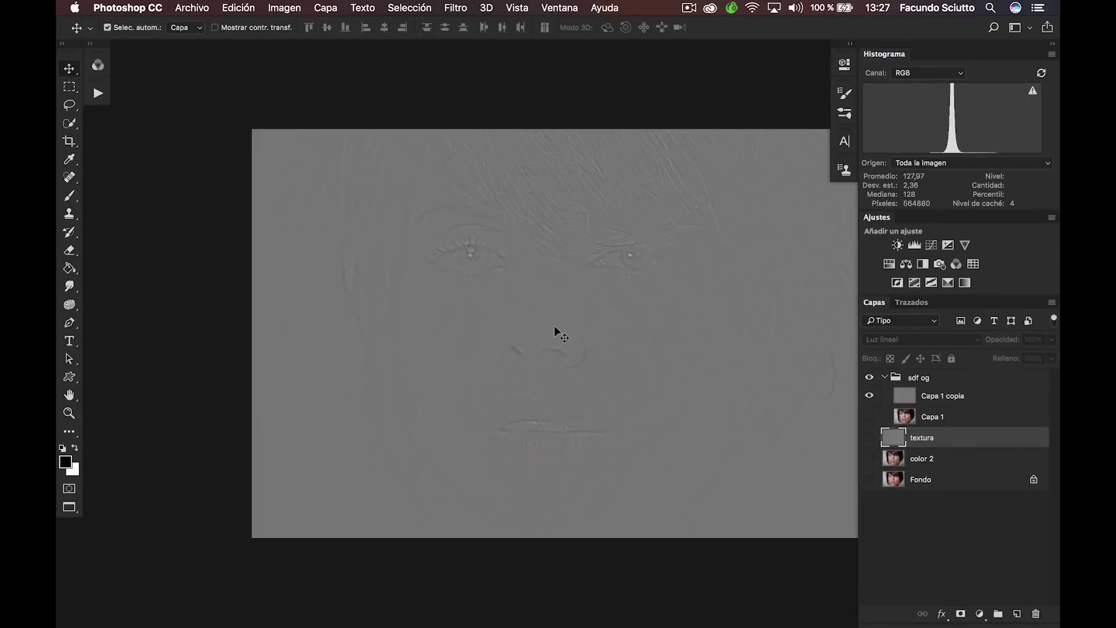
{"action": "key", "text": "super+0"}
Examine the Gaussian-blur texture in Capa 1 copia around the eyes, nose and hair edges
{"action": "left_click", "coordinate": [942, 397]}
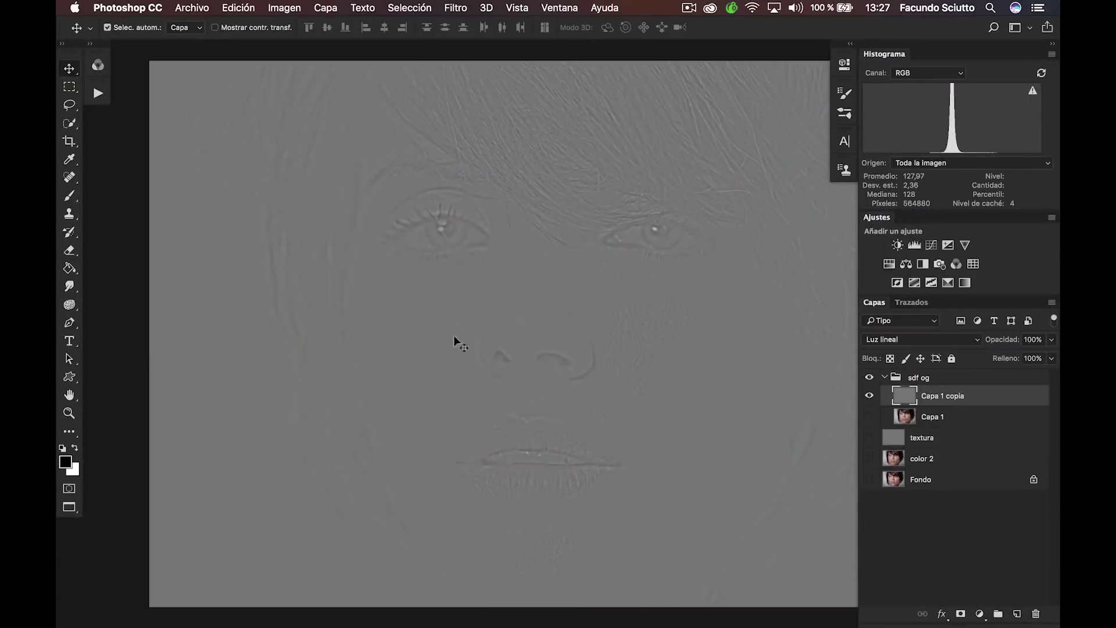
{"action": "scroll", "coordinate": [612, 407], "scroll_direction": "right", "scroll_amount": 3}
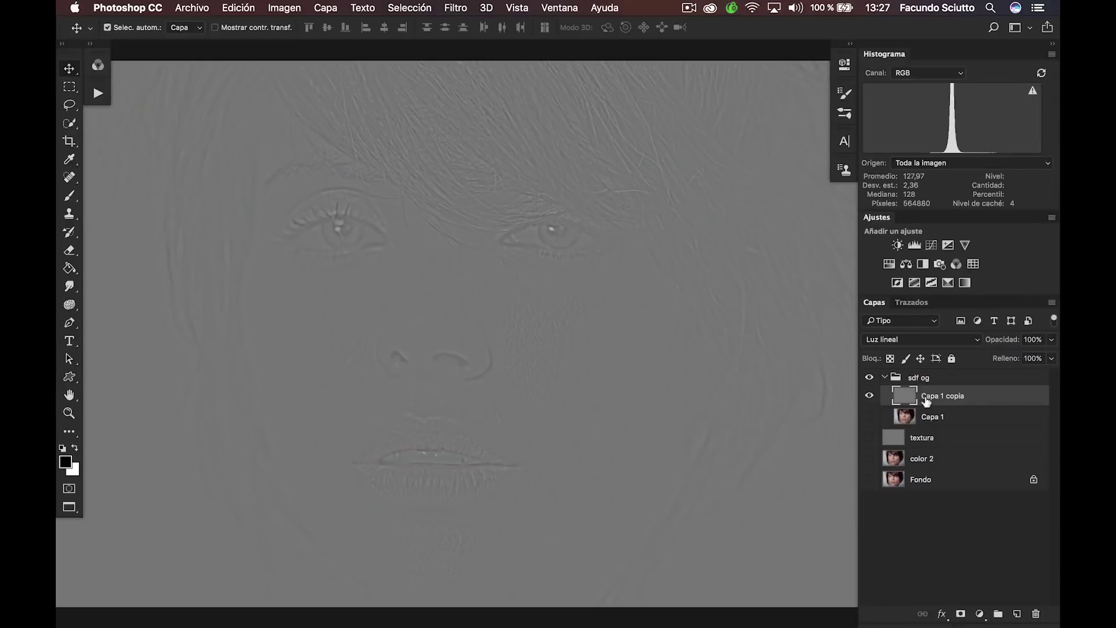
{"action": "left_click", "coordinate": [955, 419]}
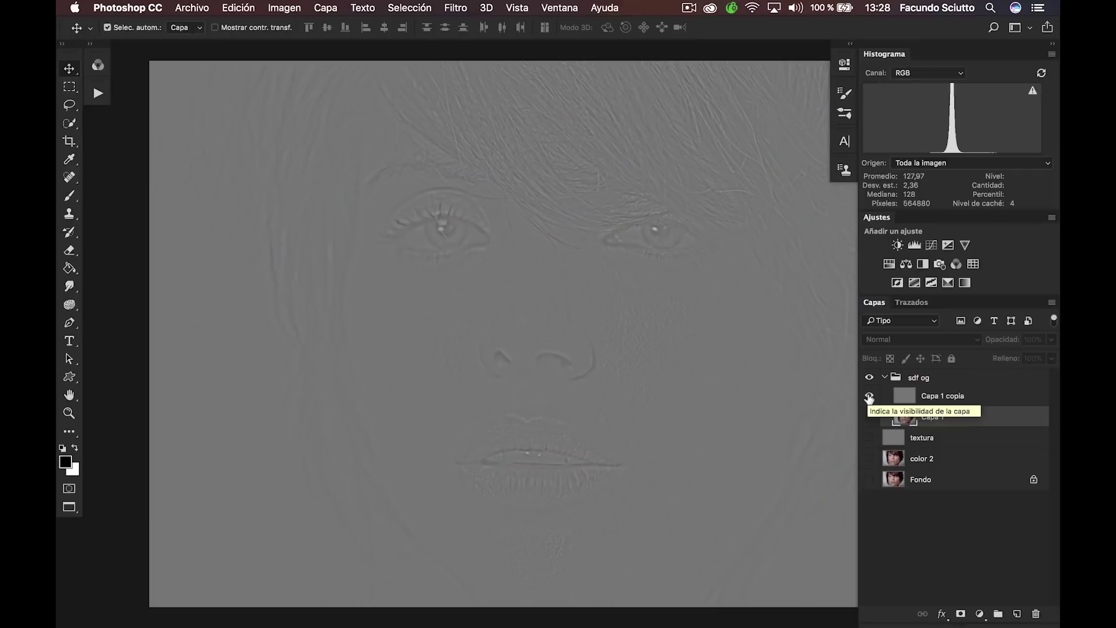
{"action": "scroll", "coordinate": [599, 203], "scroll_direction": "right", "scroll_amount": 3}
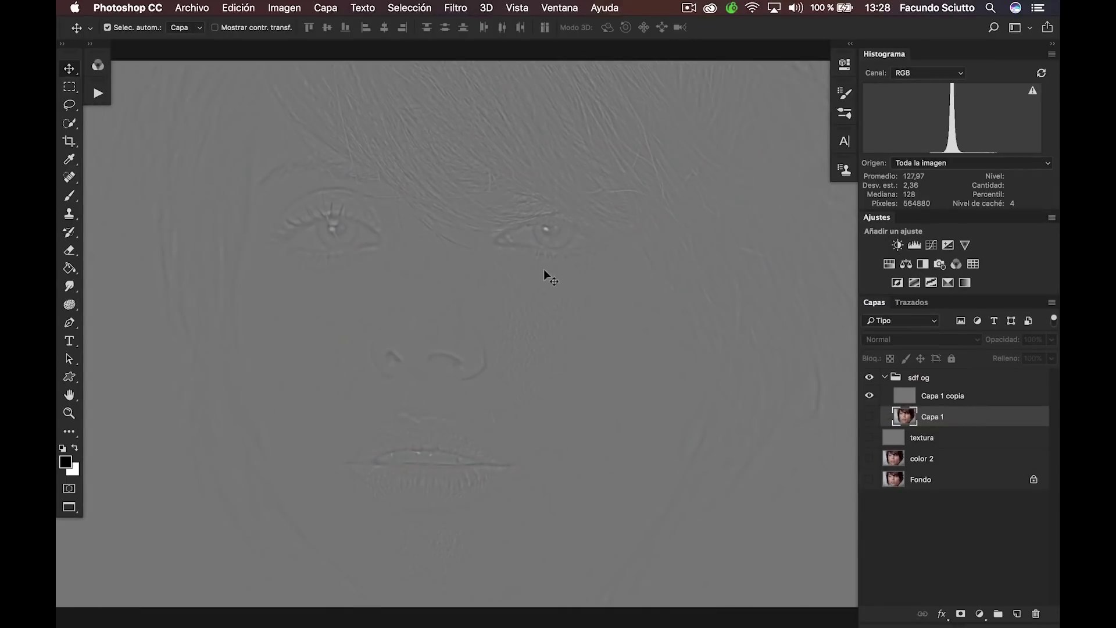
Alternate the visibility of Capa 1 copia and textura to compare the two texture layers across the whole face
{"action": "left_click", "coordinate": [870, 438]}
{"action": "left_click", "coordinate": [869, 396]}
{"action": "left_click", "coordinate": [936, 441]}
{"action": "left_click", "coordinate": [871, 438]}
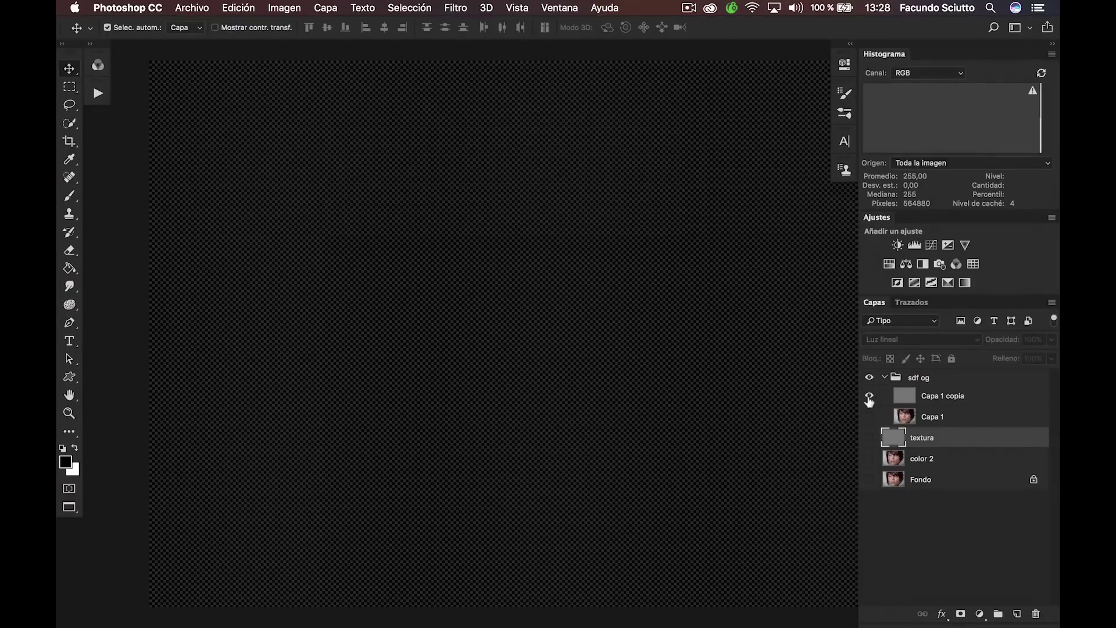
{"action": "left_click", "coordinate": [869, 397]}
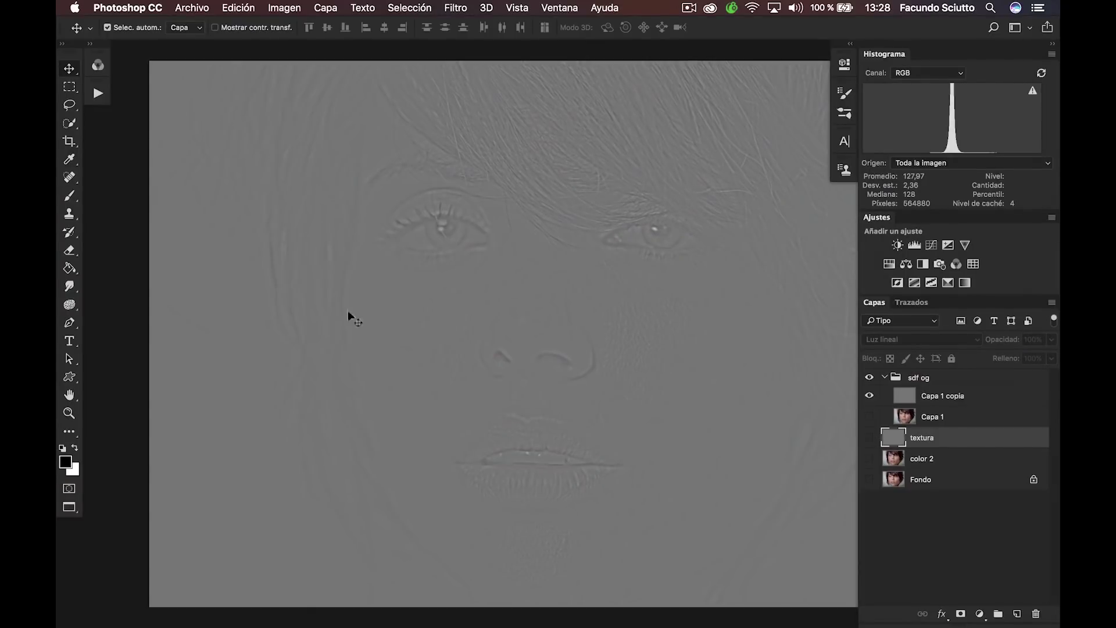
{"action": "left_click", "coordinate": [868, 397]}
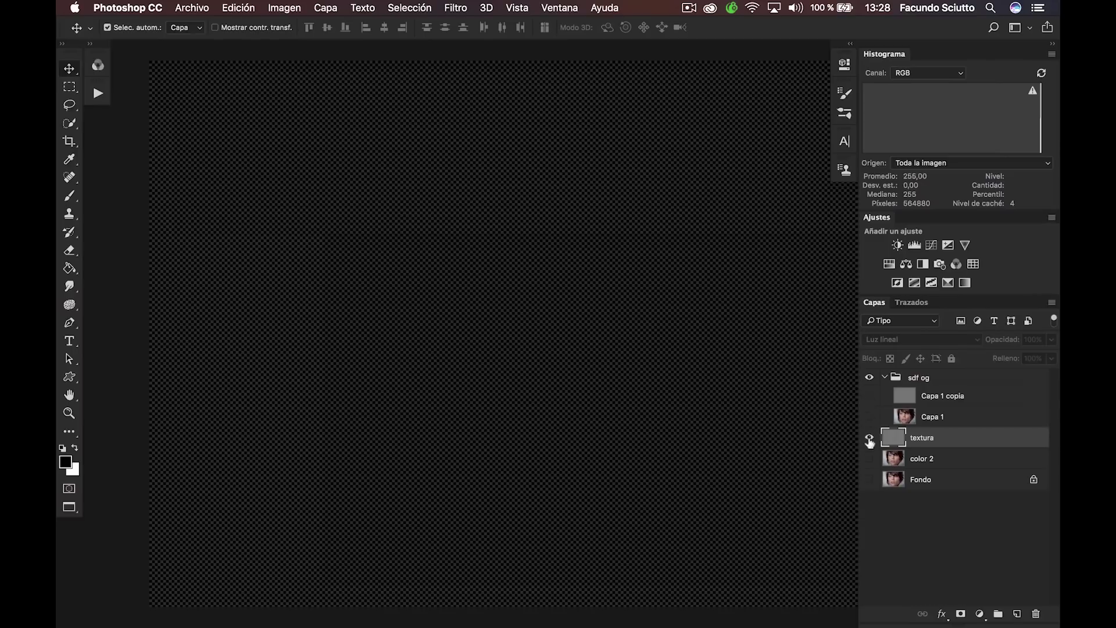
{"action": "left_click", "coordinate": [870, 437]}
{"action": "scroll", "coordinate": [543, 224], "scroll_direction": "right", "scroll_amount": 5}
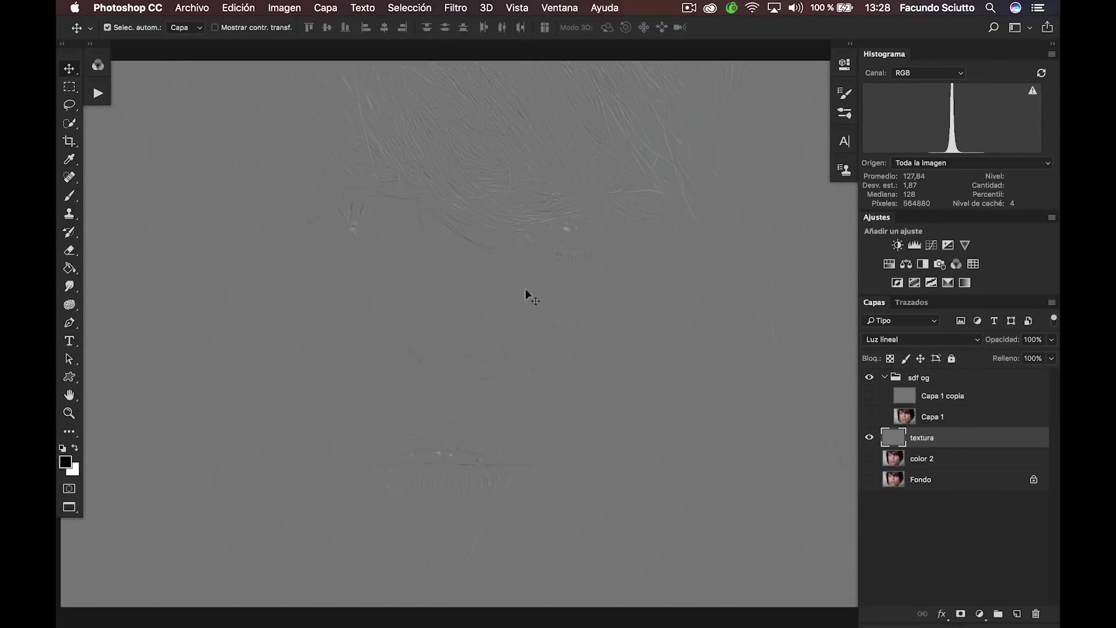
Inspect the textura layer's skin detail close up on the cheek, lips and chin
{"action": "right_click", "coordinate": [558, 390]}
{"action": "left_click", "coordinate": [547, 342]}
{"action": "scroll", "coordinate": [547, 341], "scroll_direction": "up", "scroll_amount": 5}
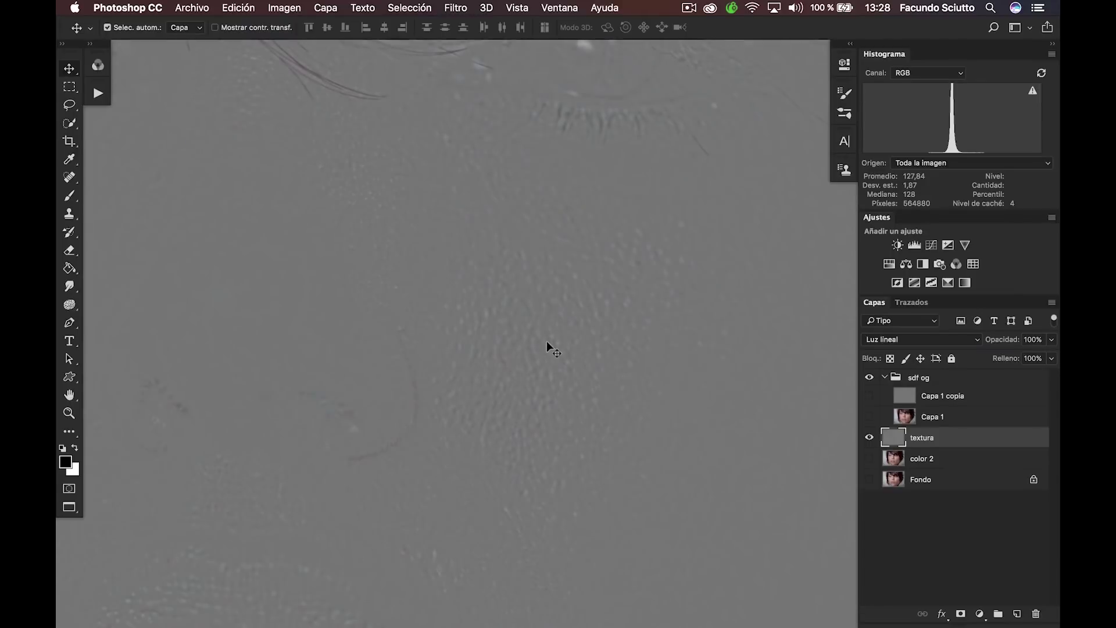
{"action": "scroll", "coordinate": [494, 469], "scroll_direction": "down", "scroll_amount": 5}
{"action": "scroll", "coordinate": [494, 469], "scroll_direction": "down", "scroll_amount": 4}
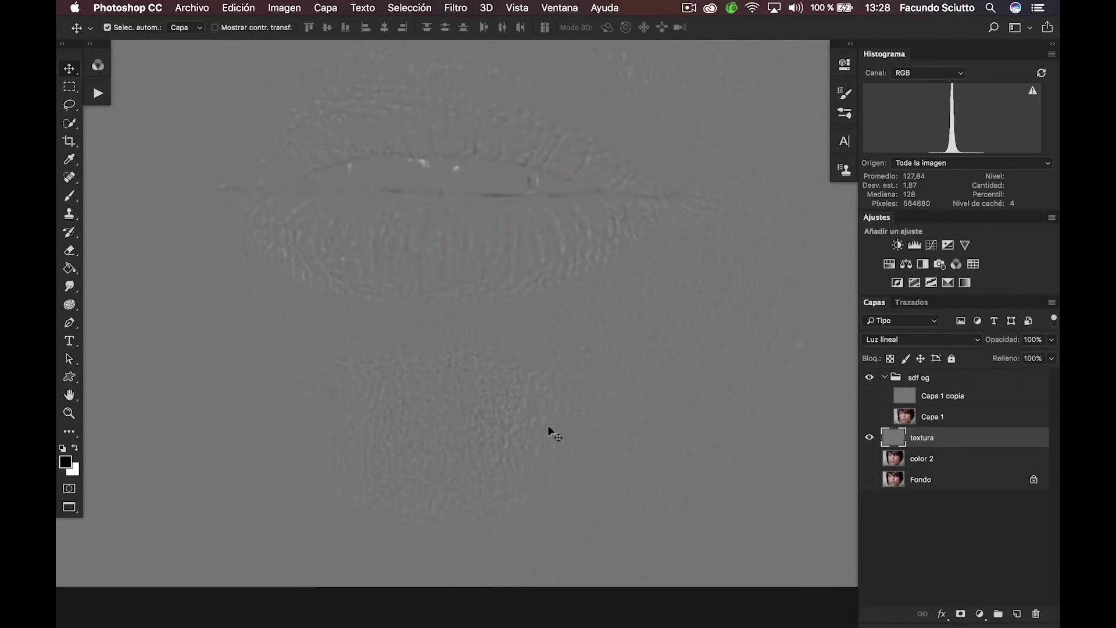
{"action": "scroll", "coordinate": [499, 325], "scroll_direction": "up", "scroll_amount": 2}
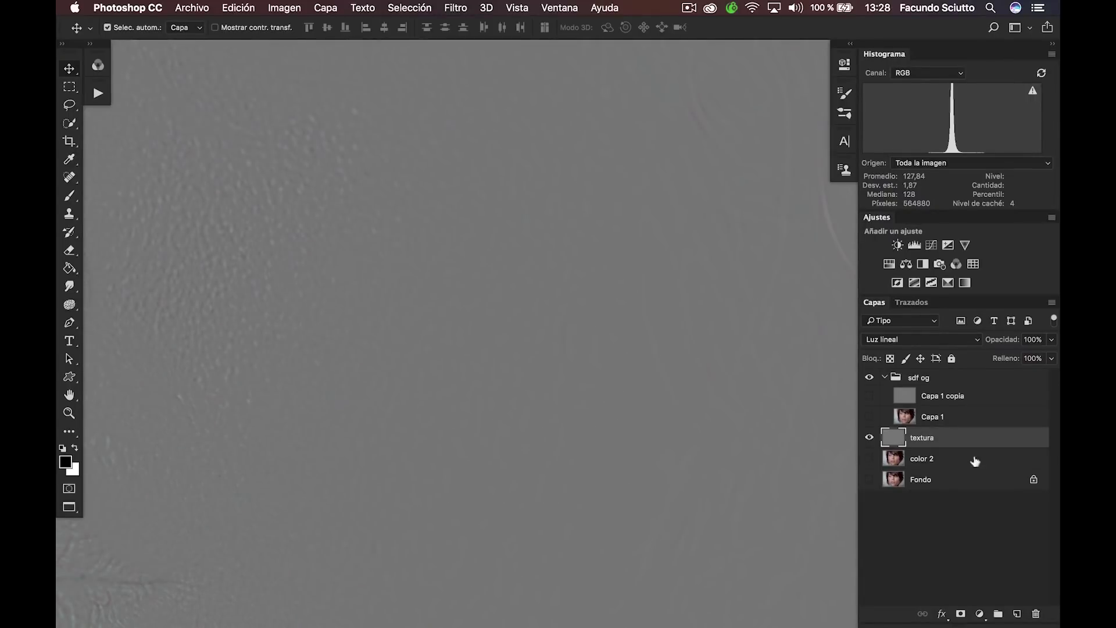
Compare Capa 1 copia with textura close up on the cheek, nose and mouth, ending with only textura shown
{"action": "left_click", "coordinate": [874, 395]}
{"action": "left_click", "coordinate": [869, 437]}
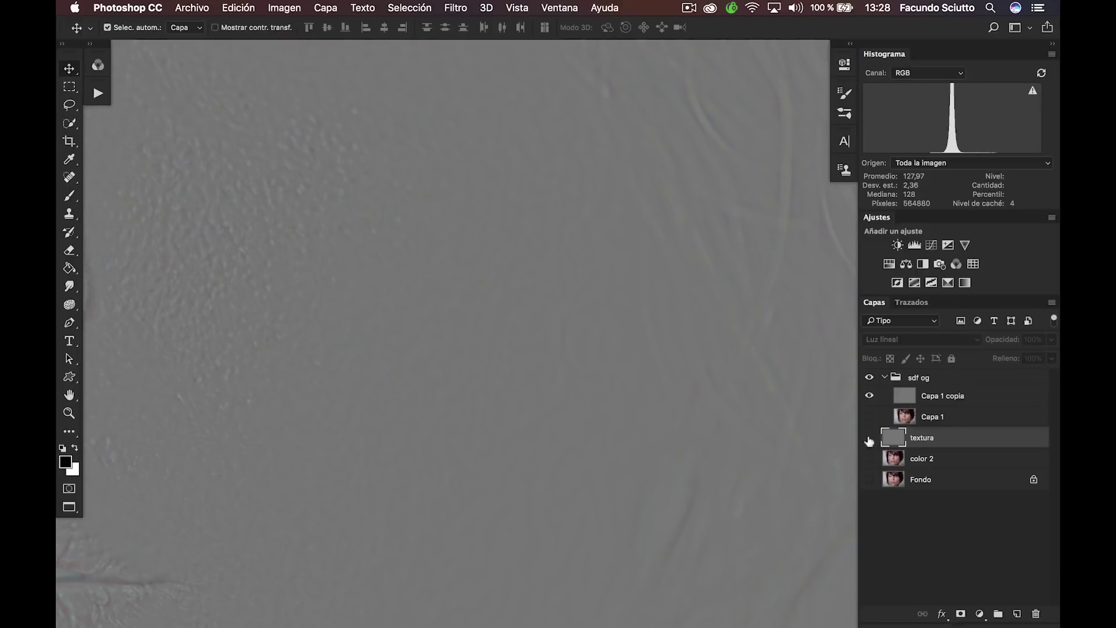
{"action": "scroll", "coordinate": [532, 313], "scroll_direction": "down", "scroll_amount": 3}
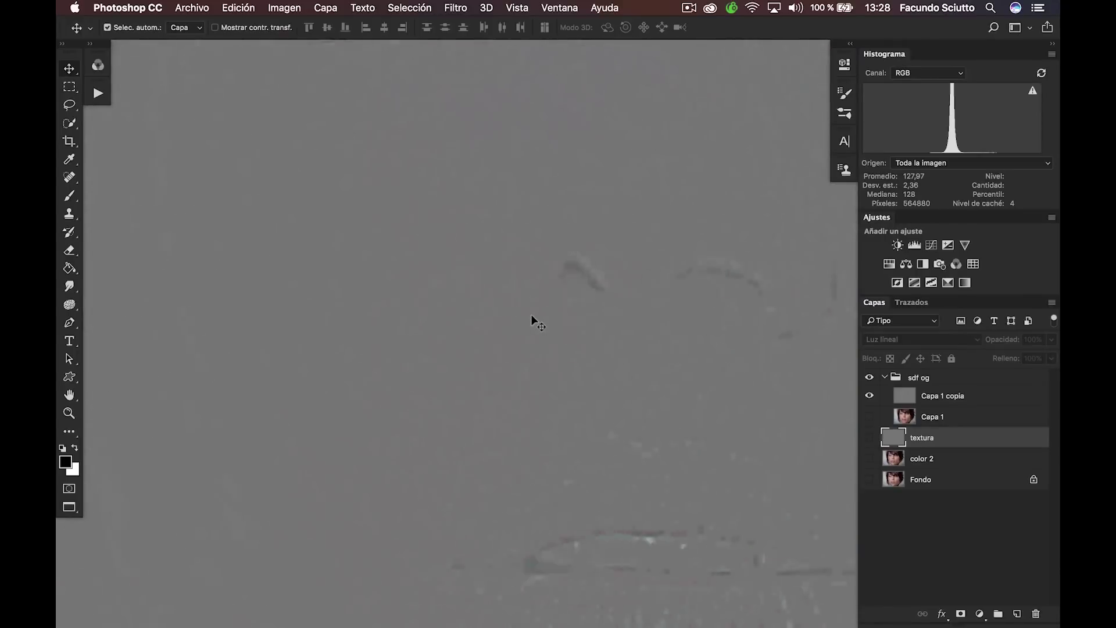
{"action": "left_click", "coordinate": [870, 437]}
{"action": "left_click", "coordinate": [870, 396]}
{"action": "scroll", "coordinate": [601, 354], "scroll_direction": "up", "scroll_amount": 3}
{"action": "scroll", "coordinate": [550, 301], "scroll_direction": "down", "scroll_amount": 5}
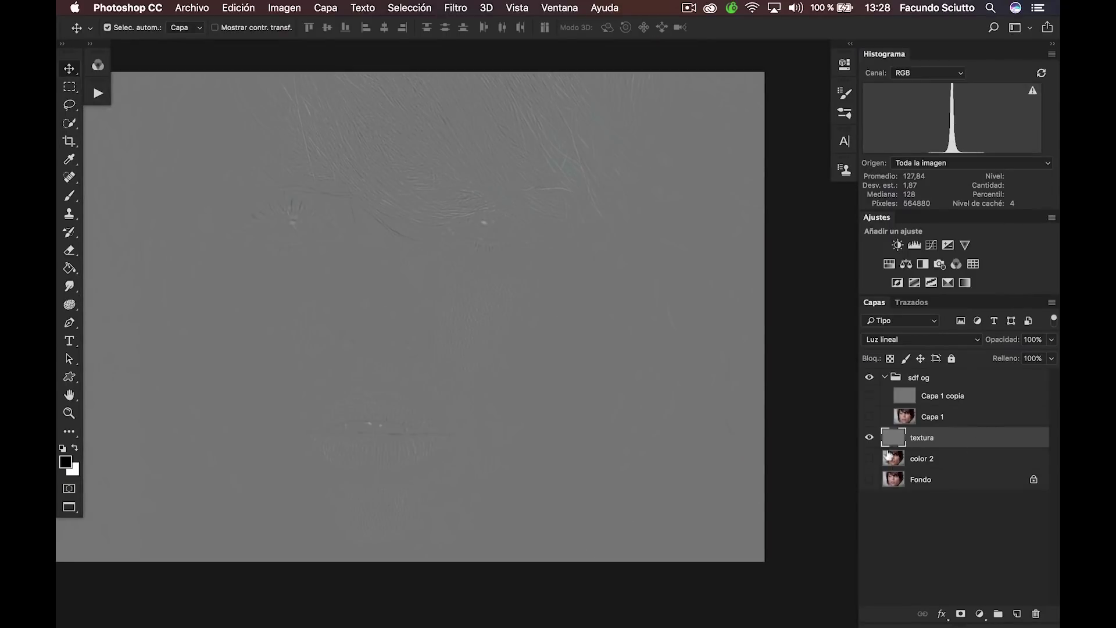
Make the color 2 and Fondo layers visible again beneath textura
{"action": "left_click", "coordinate": [869, 458]}
{"action": "left_click", "coordinate": [870, 480]}
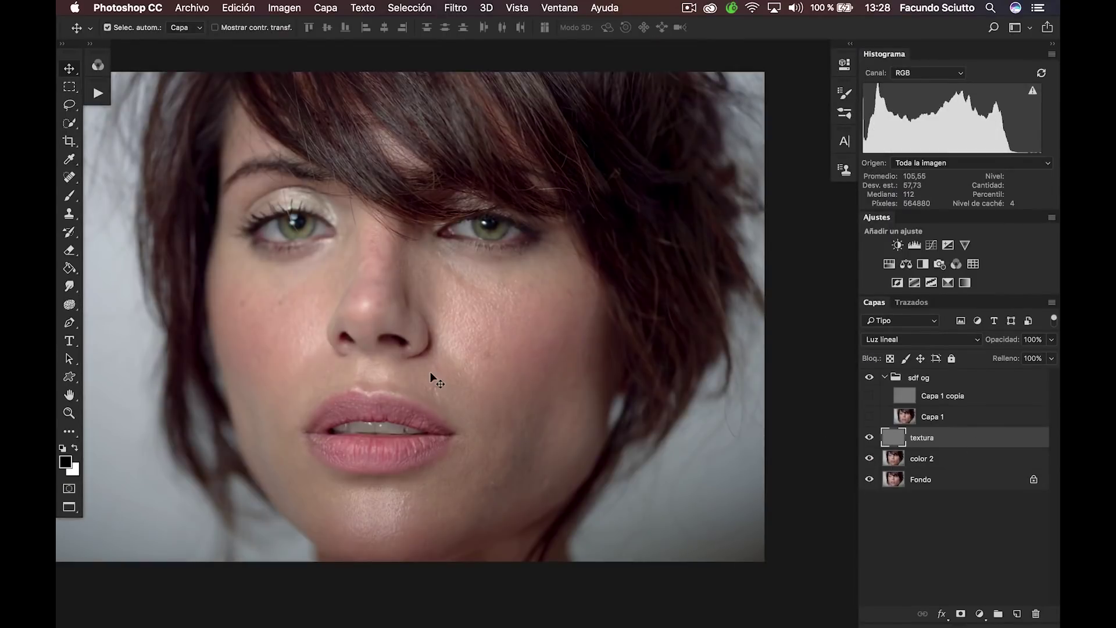
{"action": "scroll", "coordinate": [430, 365], "scroll_direction": "up", "scroll_amount": 2}
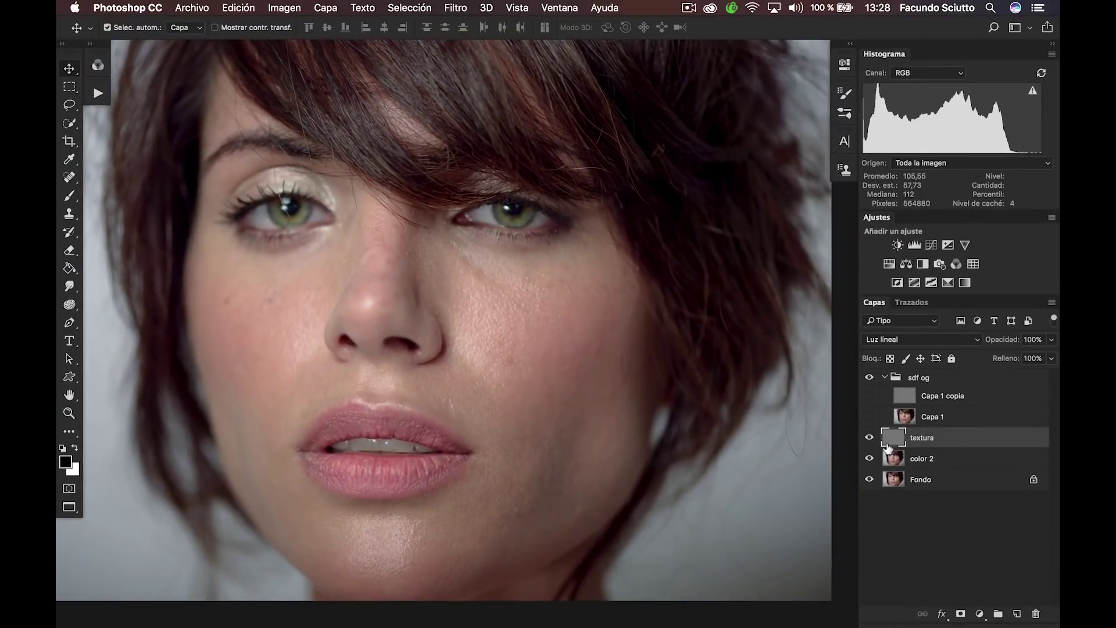
Review the recombined portrait with textura selected, and hide textura to view the color 2 layer alone over Fondo
{"action": "left_click", "coordinate": [932, 459]}
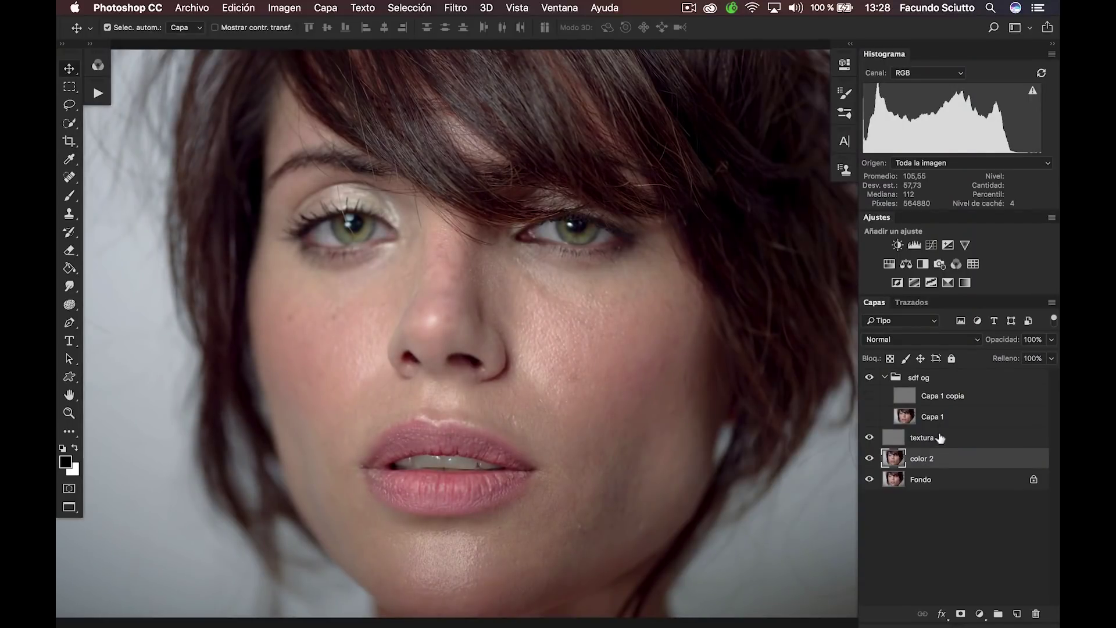
{"action": "left_click", "coordinate": [937, 437]}
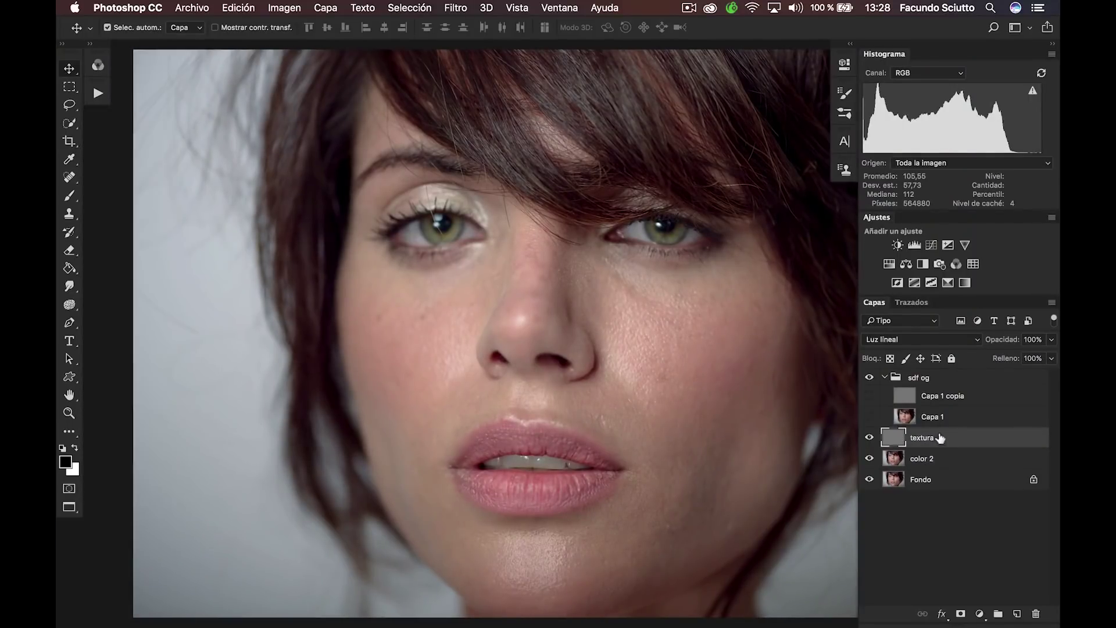
{"action": "scroll", "coordinate": [664, 424], "scroll_direction": "right", "scroll_amount": 4}
{"action": "scroll", "coordinate": [664, 424], "scroll_direction": "down", "scroll_amount": 2}
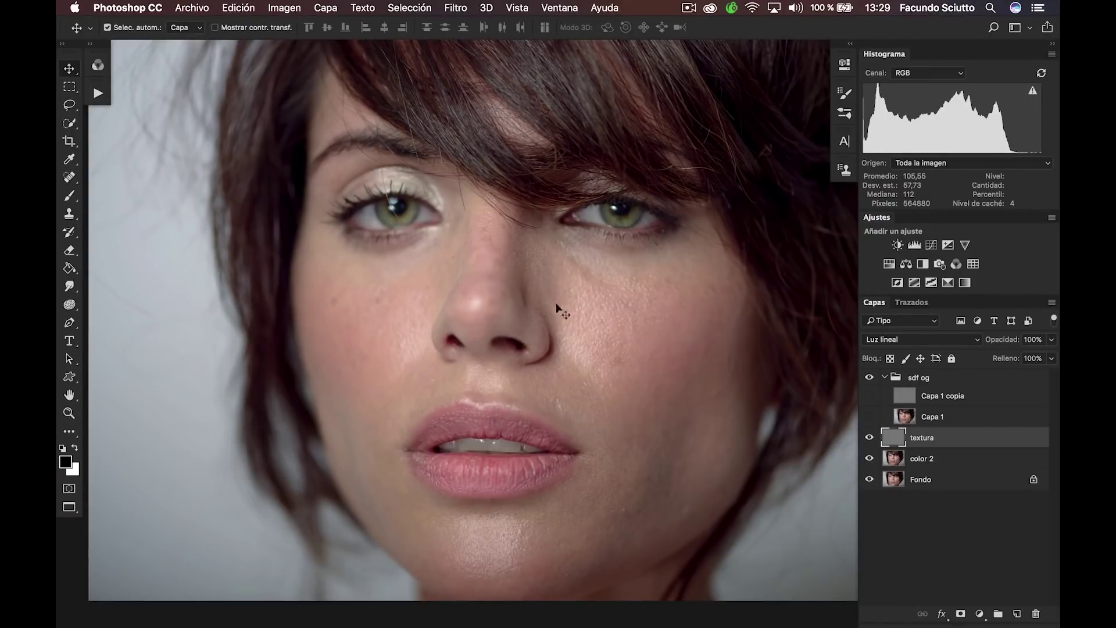
{"action": "left_click", "coordinate": [869, 437]}
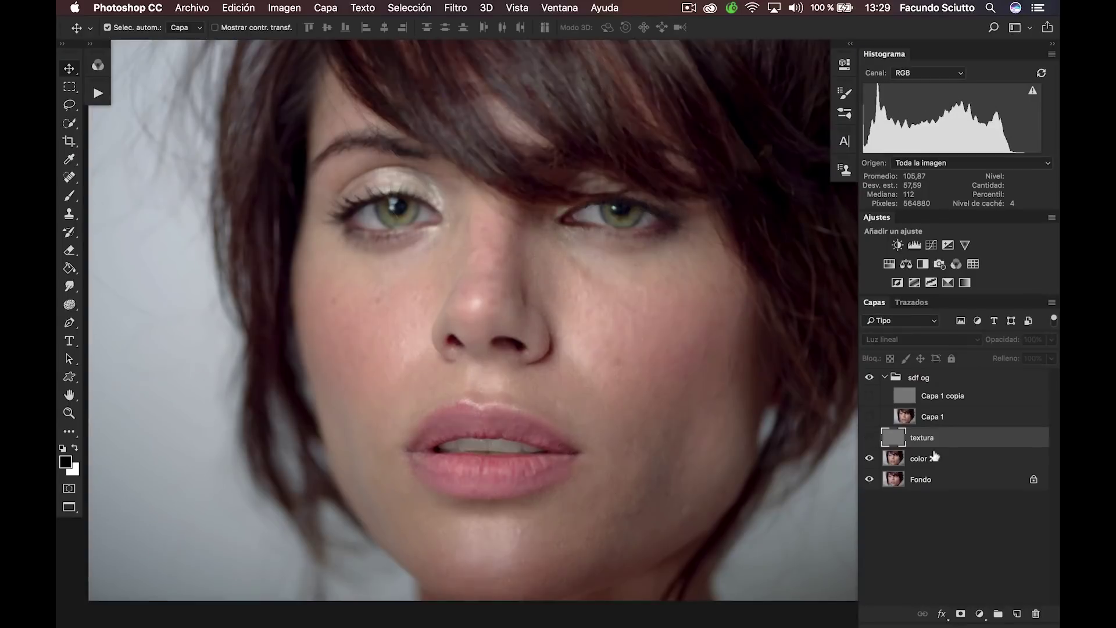
Show the textura layer and isolate it by hiding color 2 and Fondo
{"action": "left_click", "coordinate": [924, 459]}
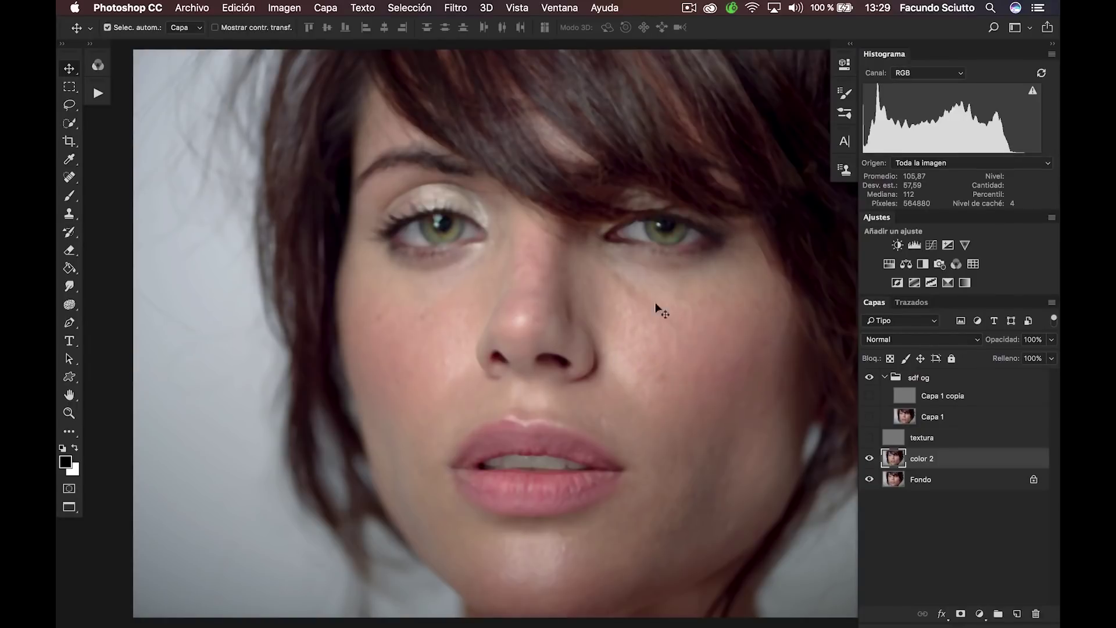
{"action": "left_click", "coordinate": [870, 437]}
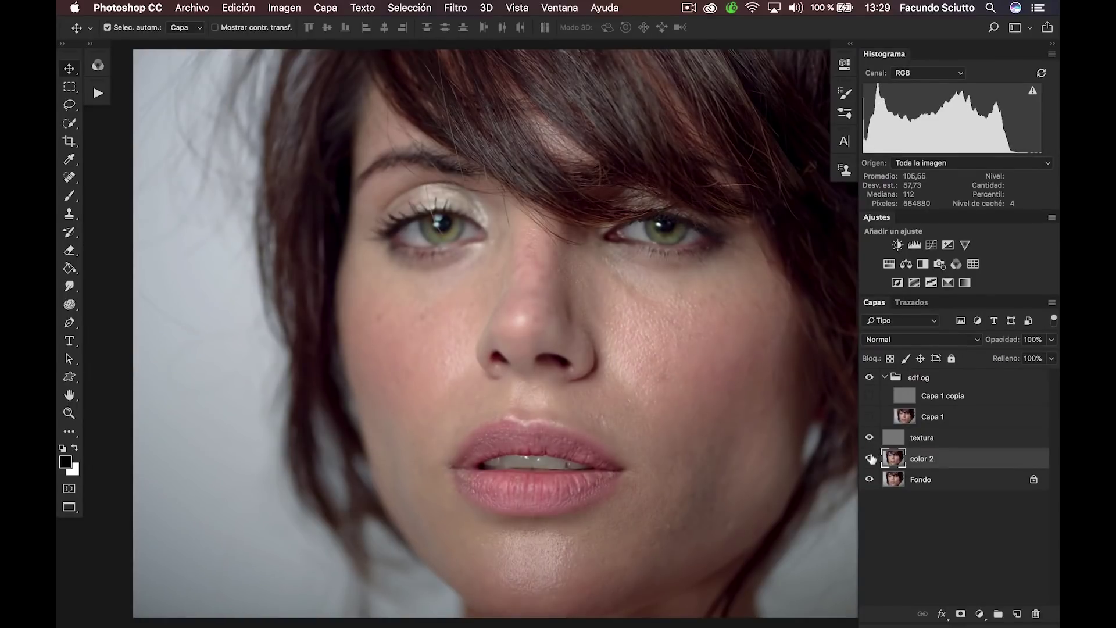
{"action": "left_click", "coordinate": [869, 479]}
{"action": "left_click", "coordinate": [869, 458]}
{"action": "left_click", "coordinate": [915, 436]}
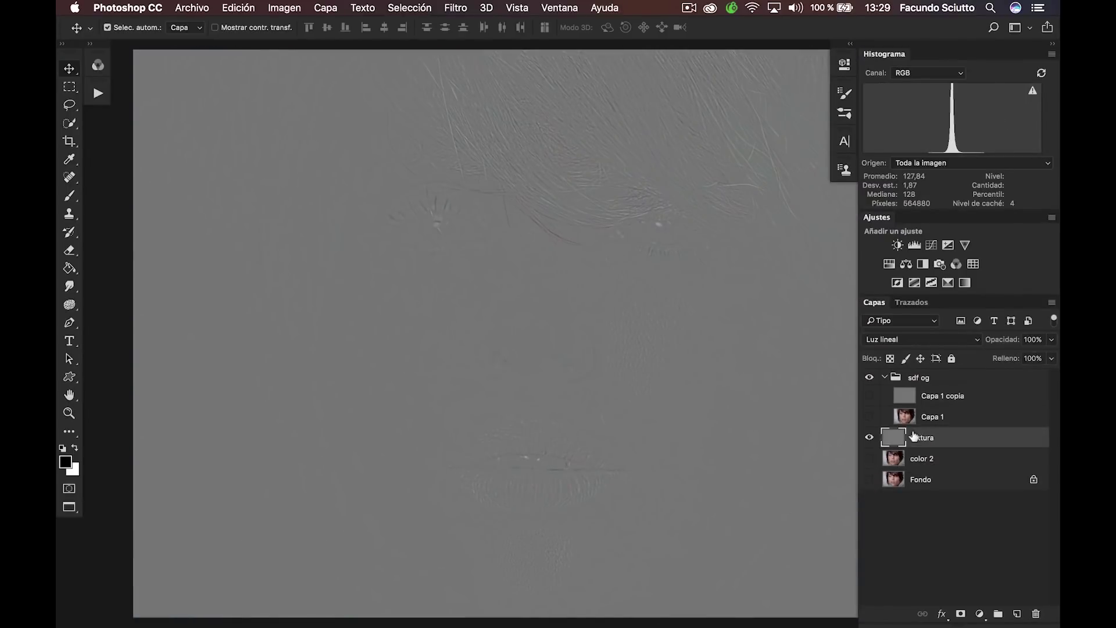
View the blurred Capa 1 layer by itself with textura hidden, and hide it again
{"action": "left_click", "coordinate": [869, 437]}
{"action": "left_click", "coordinate": [869, 416]}
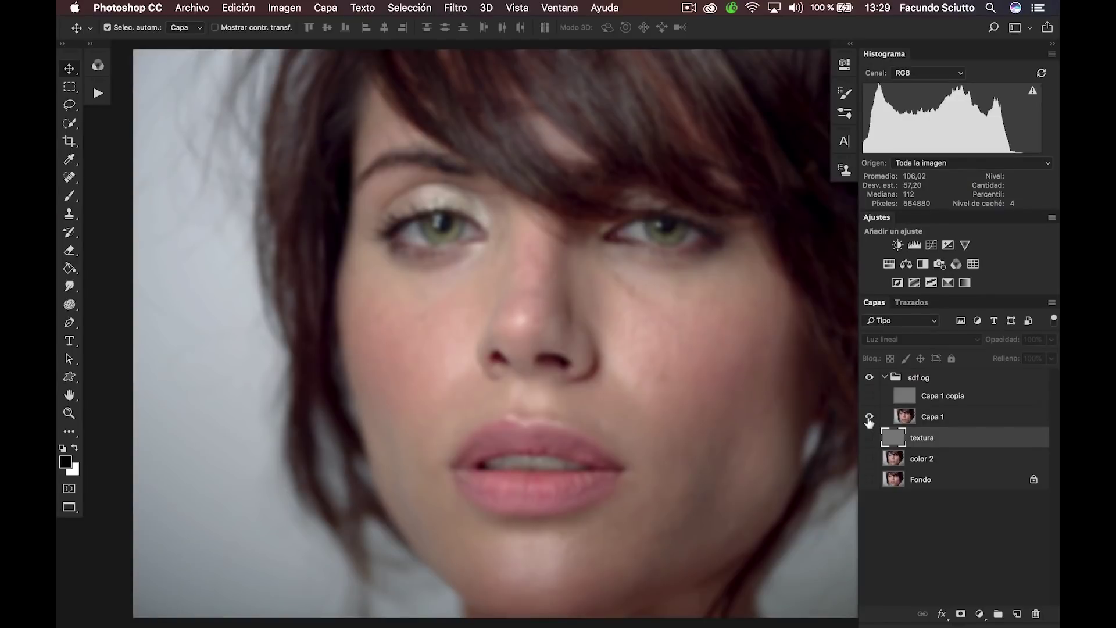
{"action": "left_click", "coordinate": [986, 417]}
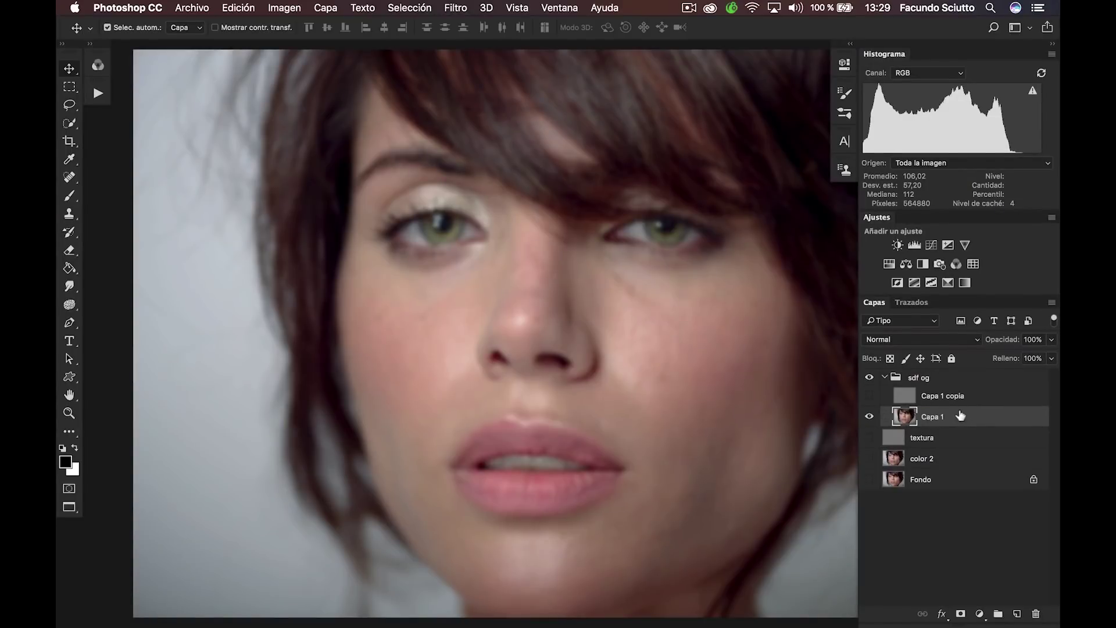
{"action": "left_click", "coordinate": [870, 416]}
Duplicate the Fondo layer and place the copy inside the sdf og group, directly above Capa 1
{"action": "left_click", "coordinate": [940, 480]}
{"action": "key", "text": "i"}
{"action": "key", "text": "super+k"}
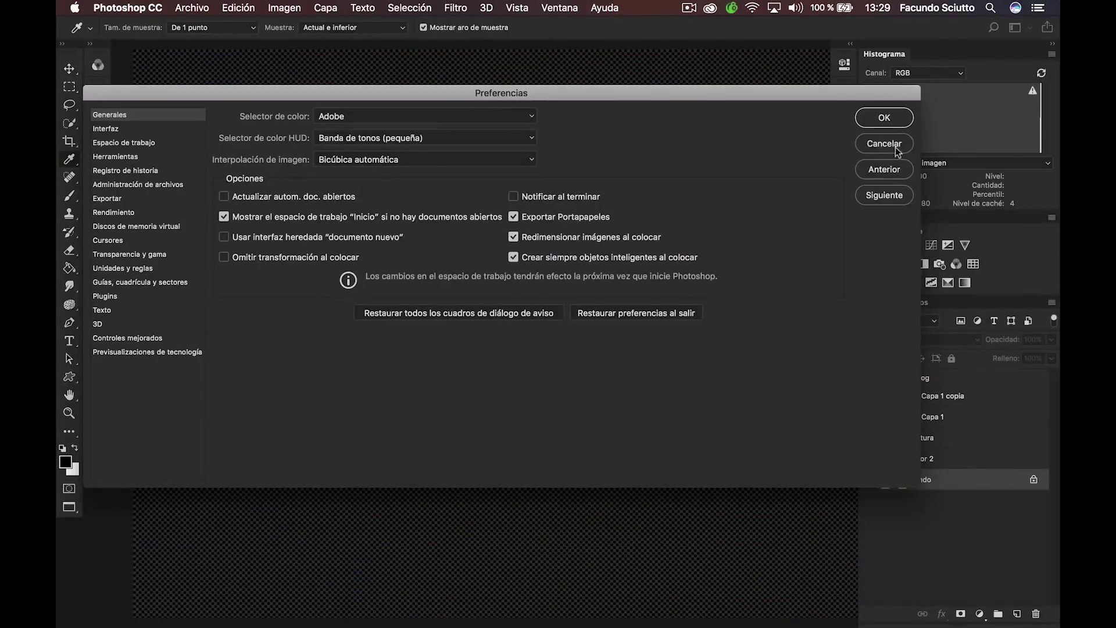
{"action": "left_click", "coordinate": [885, 144]}
{"action": "key", "text": "v"}
{"action": "key", "text": "super+j"}
{"action": "left_click_drag", "start_coordinate": [952, 482], "coordinate": [942, 407]}
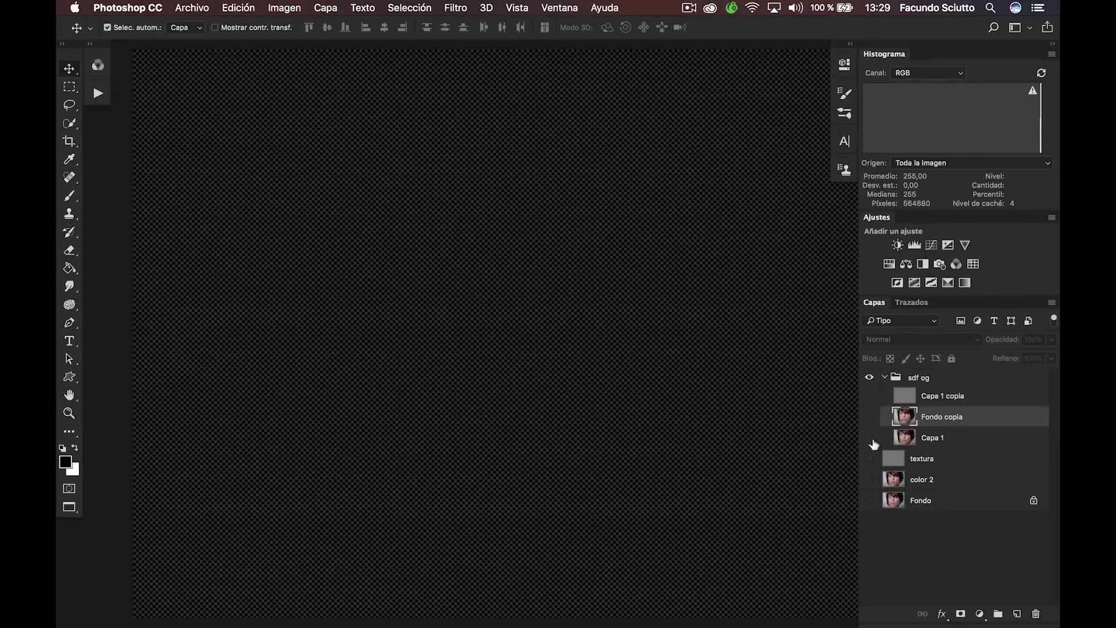
Show Capa 1 in the sdf og group and rename it "color desenfoque"
{"action": "left_click", "coordinate": [871, 440]}
{"action": "left_click", "coordinate": [934, 441]}
{"action": "double_click", "coordinate": [932, 440]}
{"action": "type", "text": "color desenfoque"}
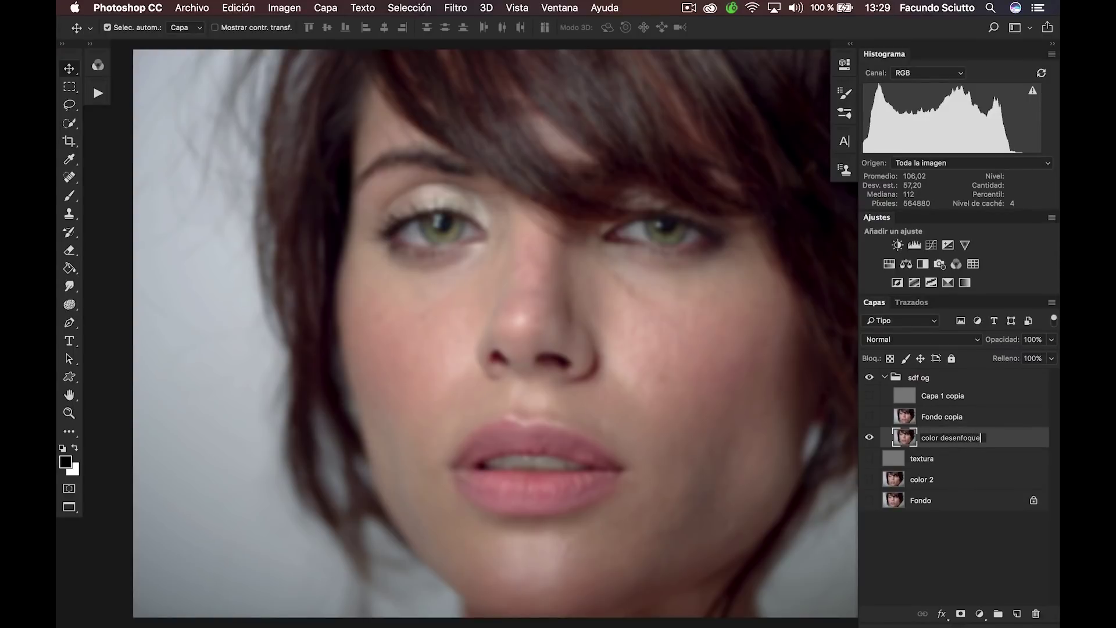
{"action": "key", "text": "Return"}
Show Fondo copia and apply the inverted color desenfoque layer to it with Aplicar imagen, using Añadir, 100% opacity, scale 2 and offset 0
{"action": "left_click", "coordinate": [958, 413]}
{"action": "left_click", "coordinate": [869, 417]}
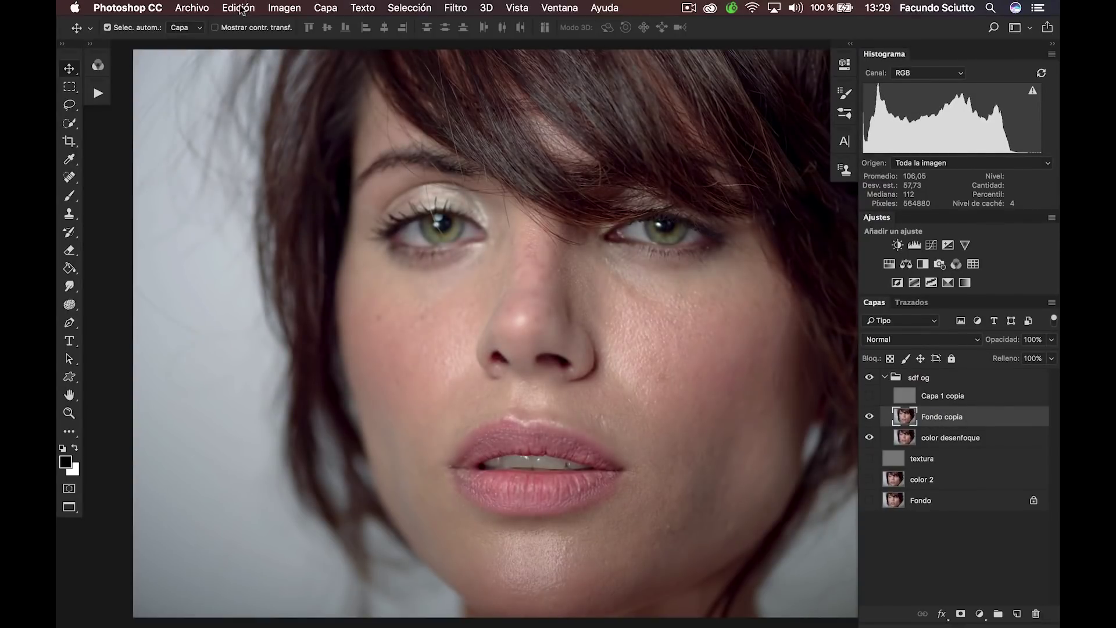
{"action": "left_click", "coordinate": [286, 8]}
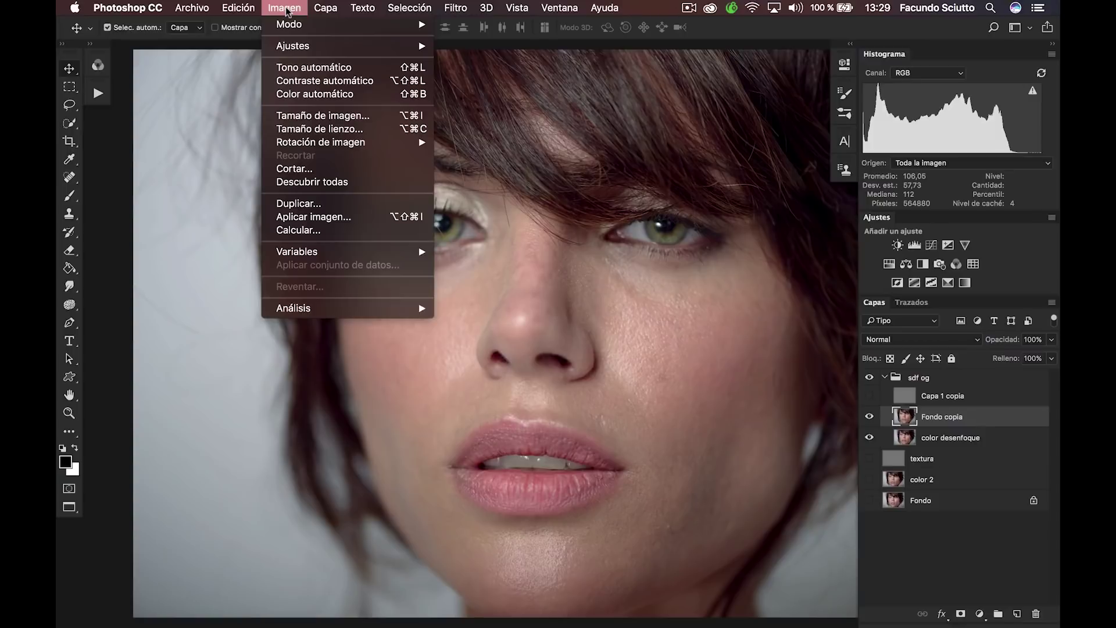
{"action": "left_click", "coordinate": [308, 217]}
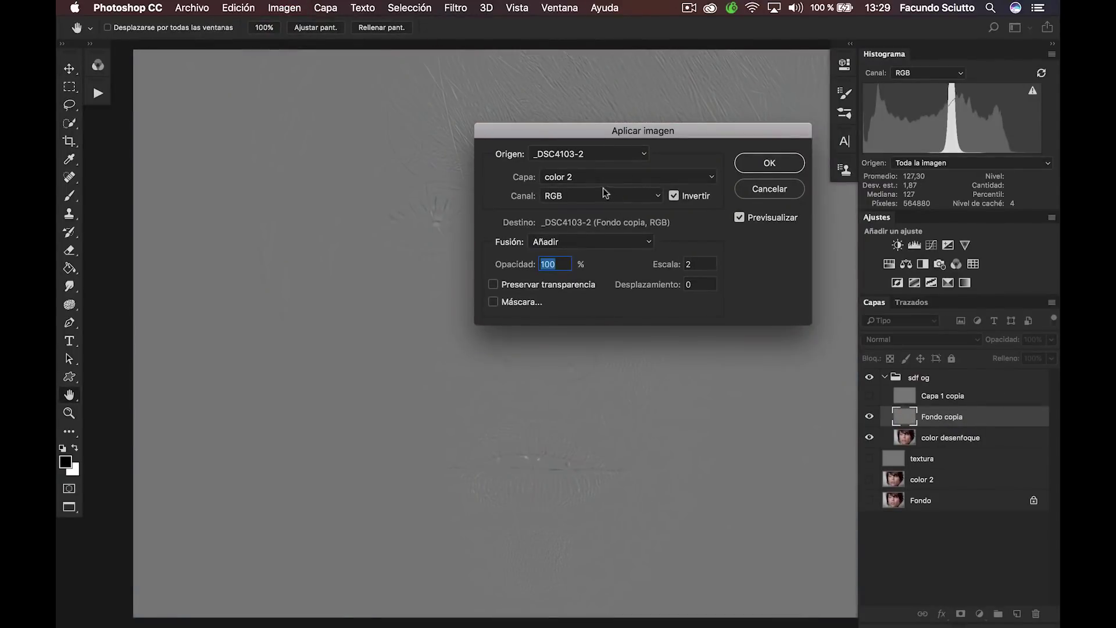
{"action": "left_click", "coordinate": [605, 177]}
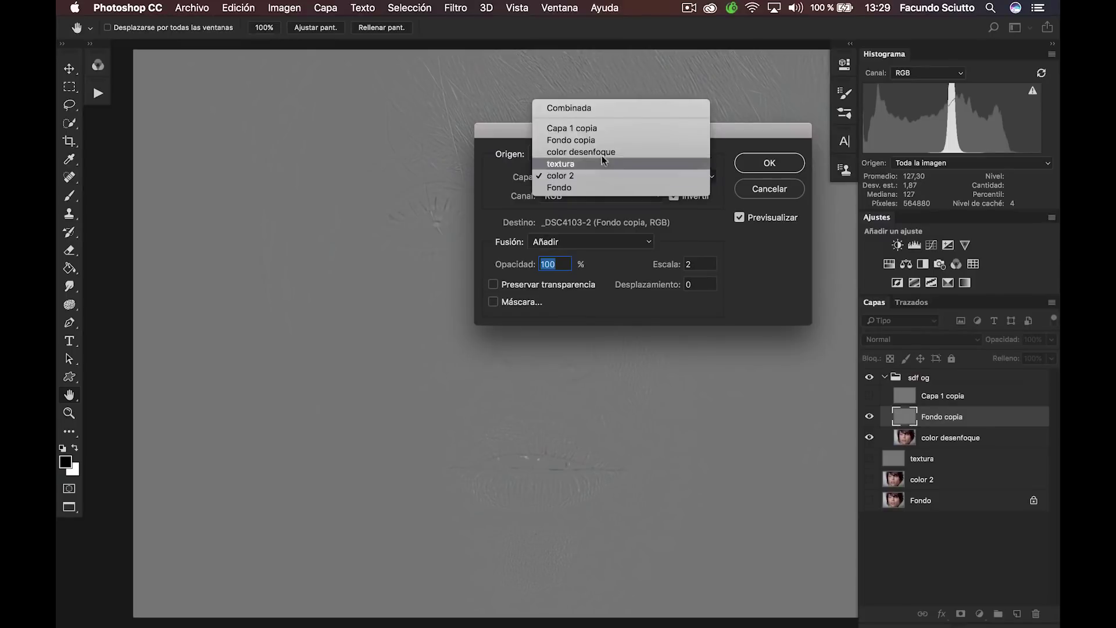
{"action": "left_click", "coordinate": [602, 153]}
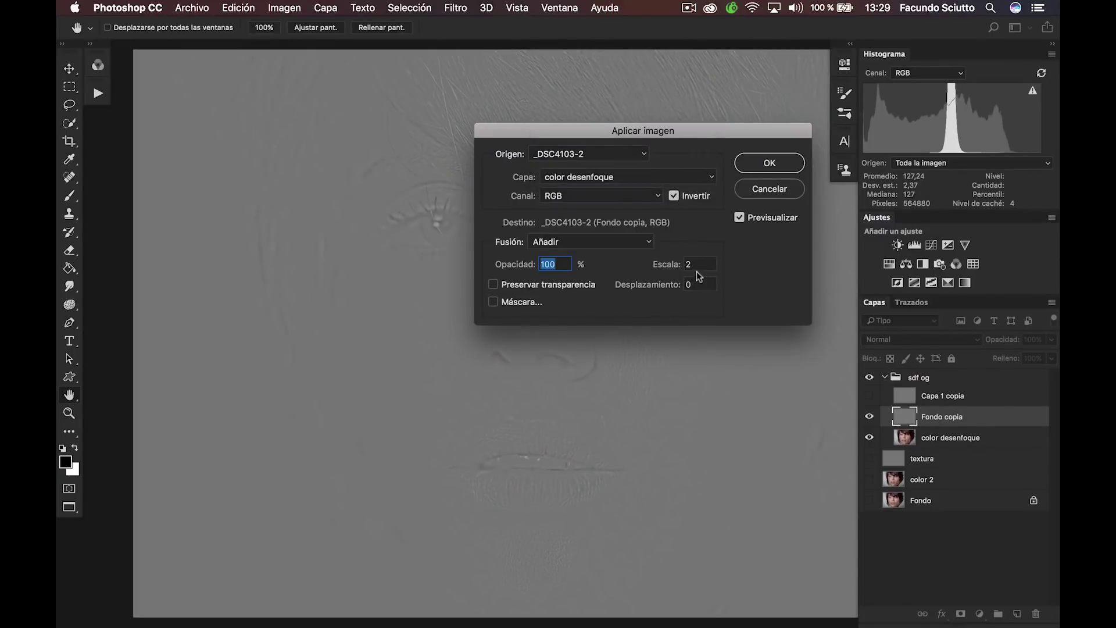
{"action": "left_click_drag", "start_coordinate": [678, 136], "coordinate": [433, 191]}
{"action": "left_click", "coordinate": [522, 217]}
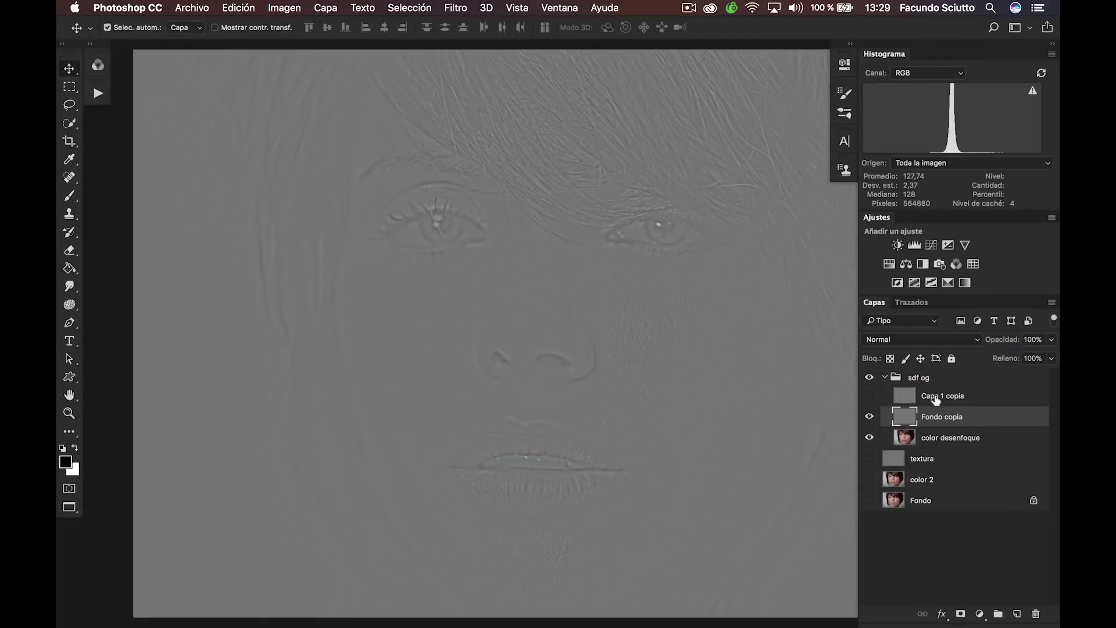
Set the Fondo copia layer's blend mode to Luz lineal
{"action": "left_click", "coordinate": [949, 398]}
{"action": "left_click", "coordinate": [930, 427]}
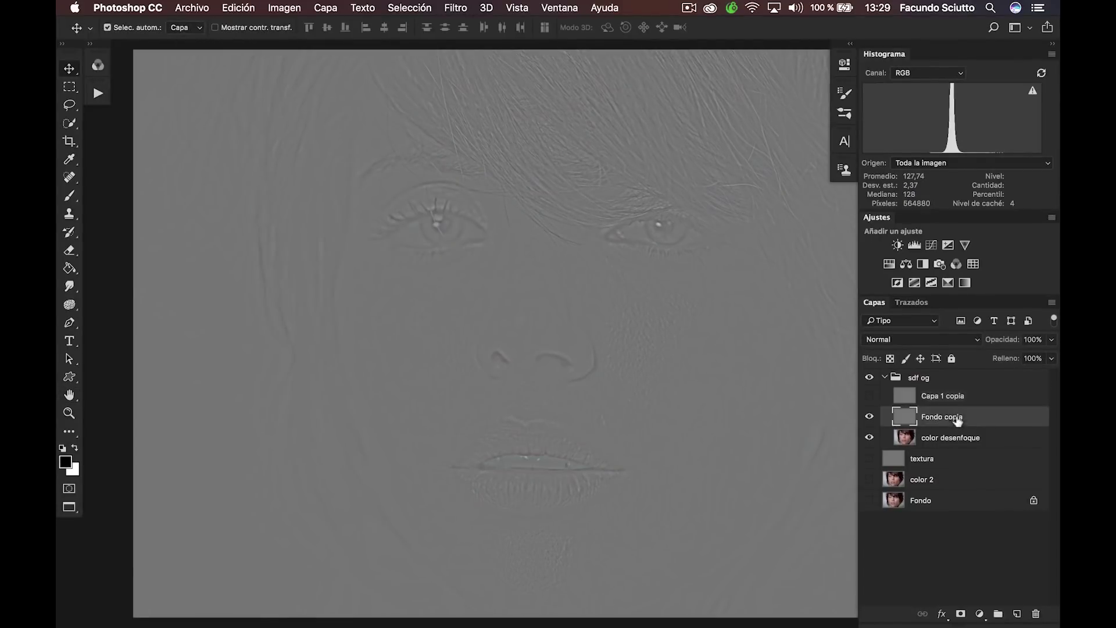
{"action": "left_click", "coordinate": [940, 339]}
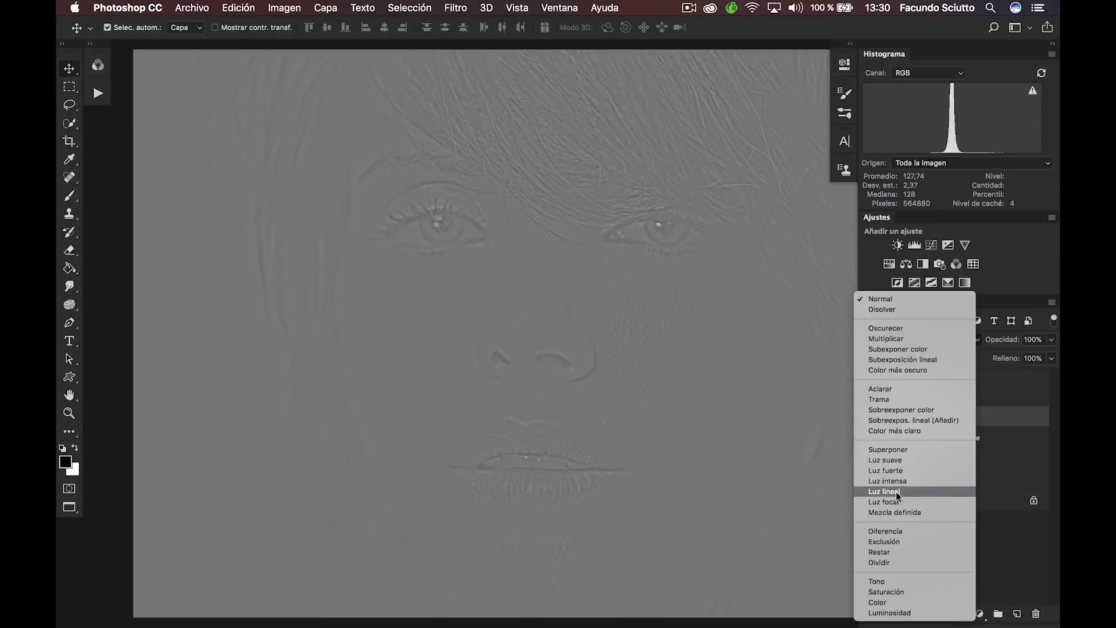
{"action": "left_click", "coordinate": [895, 491]}
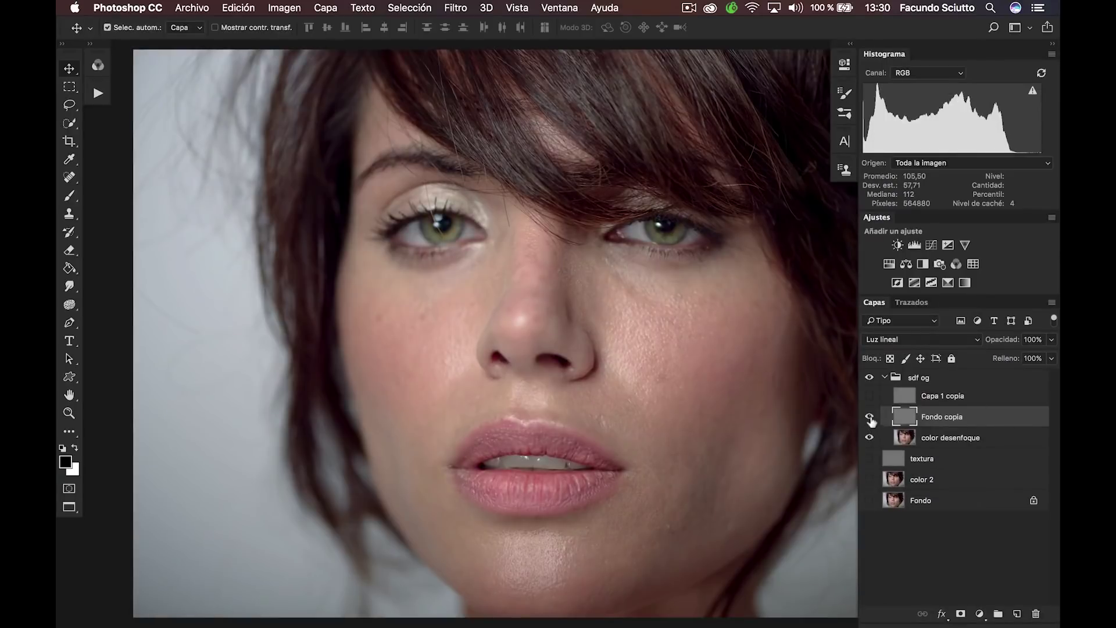
Hide color desenfoque and examine the texture detail of Fondo copia on its own
{"action": "left_click", "coordinate": [871, 437]}
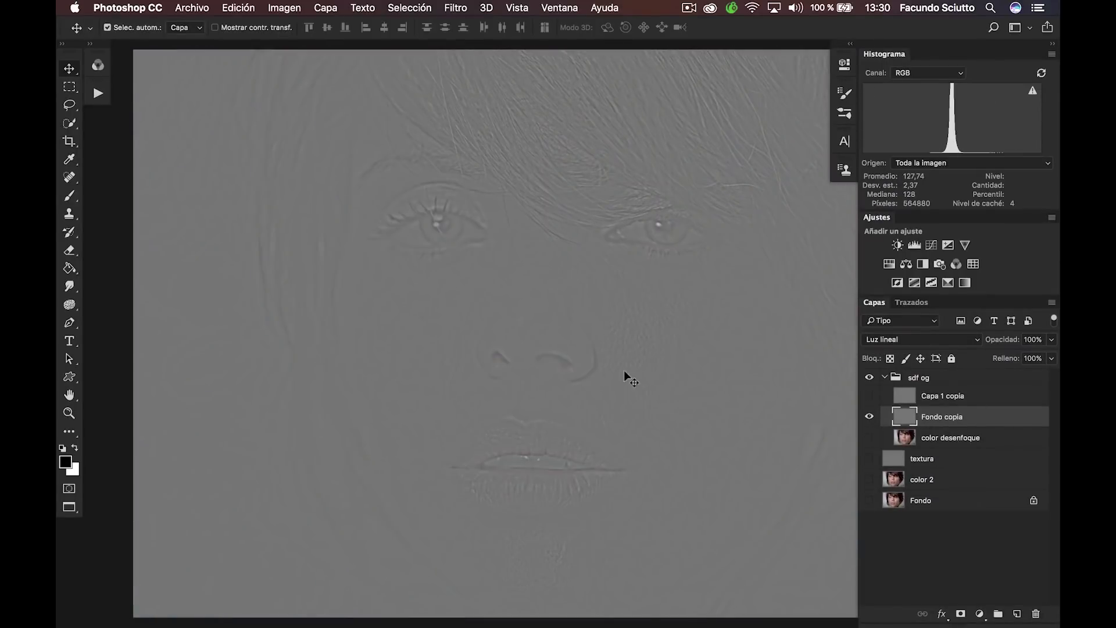
{"action": "scroll", "coordinate": [623, 370], "scroll_direction": "right", "scroll_amount": 3}
{"action": "left_click", "coordinate": [987, 442]}
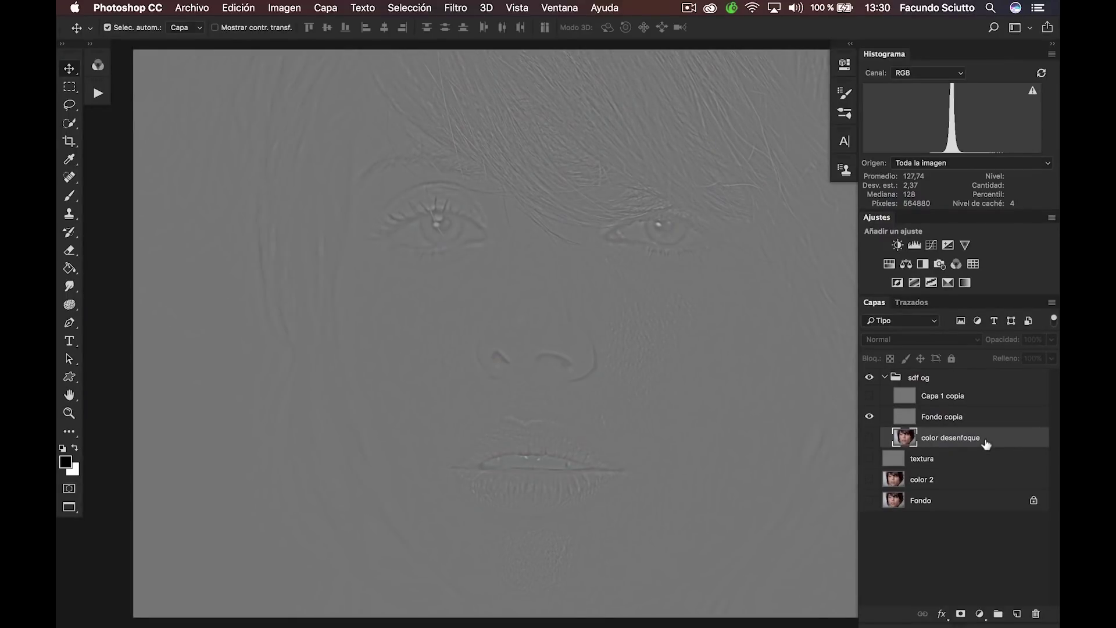
{"action": "left_click", "coordinate": [938, 420]}
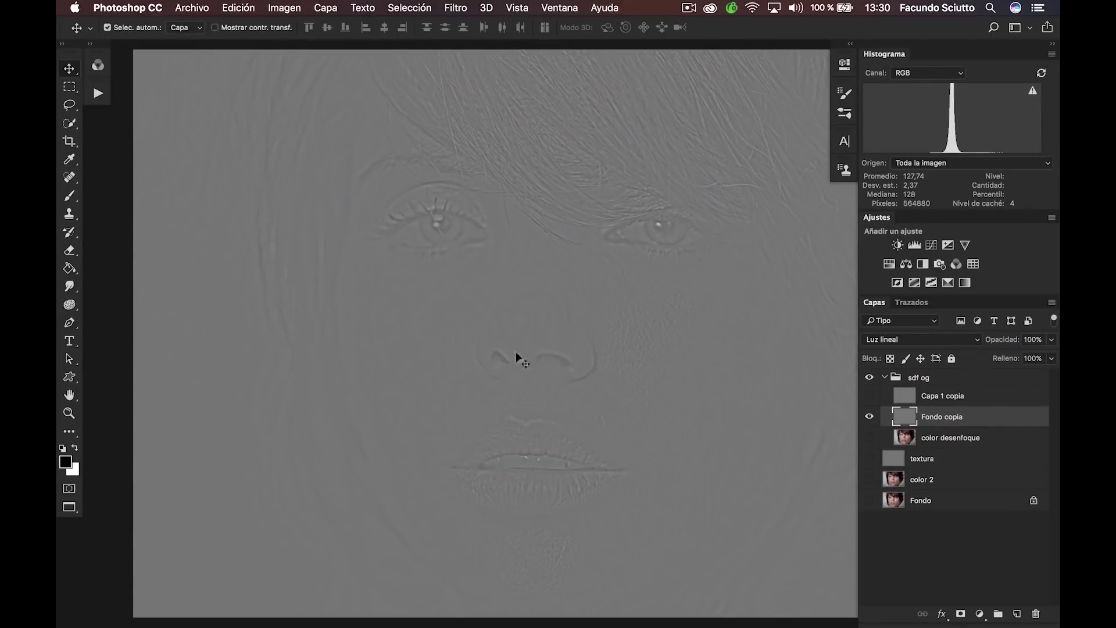
Hide Fondo copia and show the textura and color 2 layers instead
{"action": "left_click", "coordinate": [870, 416]}
{"action": "left_click", "coordinate": [870, 458]}
{"action": "left_click", "coordinate": [870, 479]}
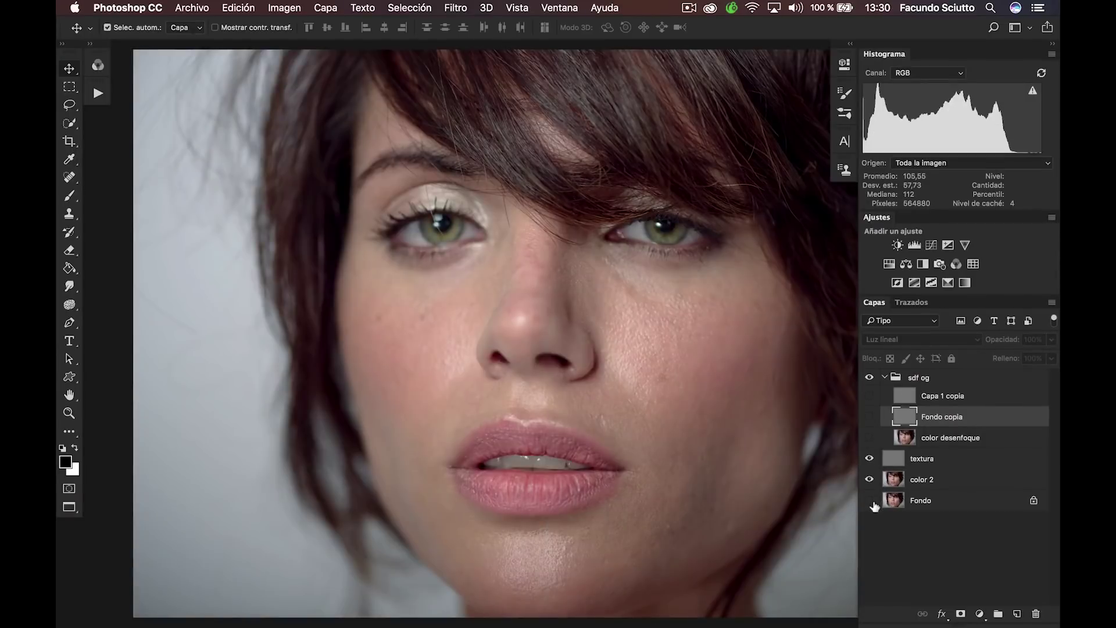
Compare the portrait with and without textura over color 2, ending with textura hidden and the whole face in view
{"action": "left_click", "coordinate": [870, 459]}
{"action": "left_click", "coordinate": [870, 458]}
{"action": "left_click", "coordinate": [870, 459]}
{"action": "left_click", "coordinate": [870, 458]}
{"action": "left_click", "coordinate": [870, 458]}
{"action": "left_click", "coordinate": [869, 459]}
{"action": "left_click", "coordinate": [870, 459]}
{"action": "scroll", "coordinate": [654, 406], "scroll_direction": "right", "scroll_amount": 5}
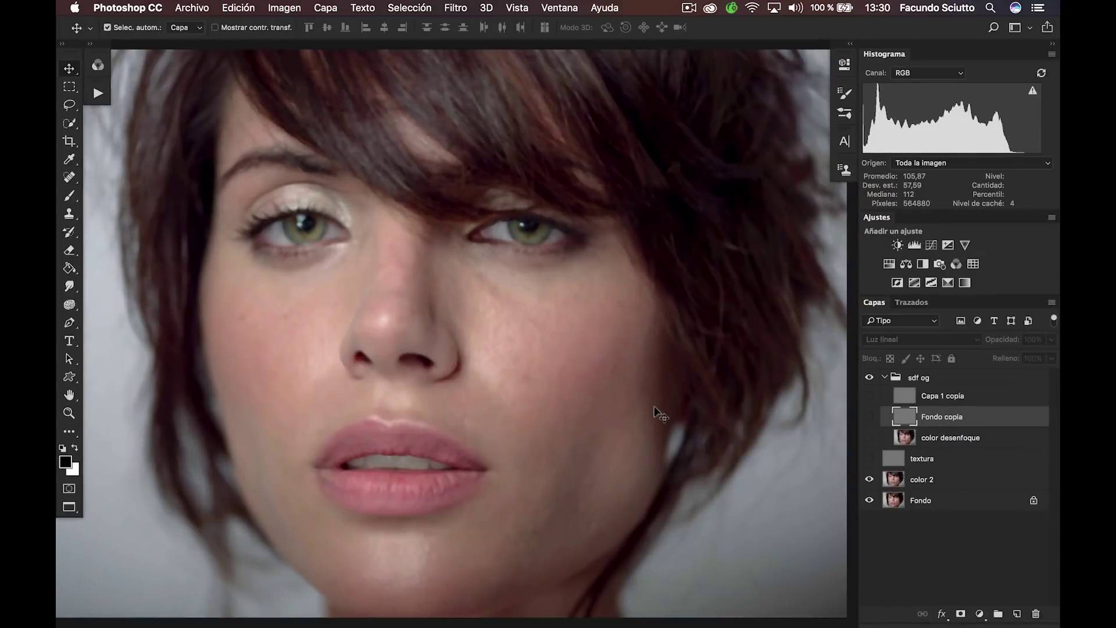
{"action": "scroll", "coordinate": [655, 407], "scroll_direction": "down", "scroll_amount": 3}
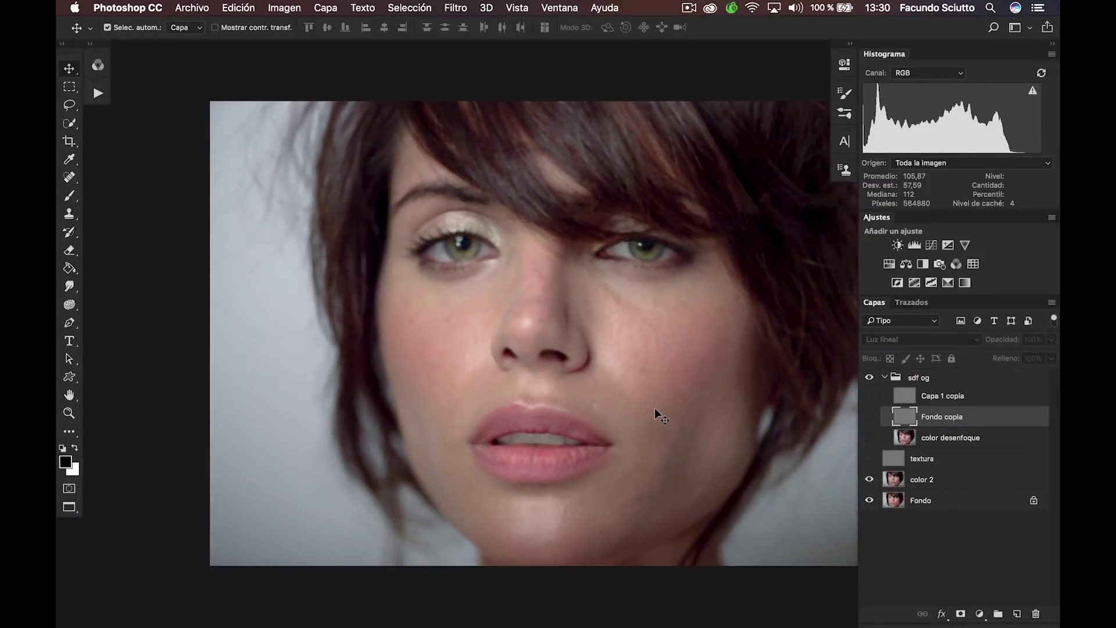
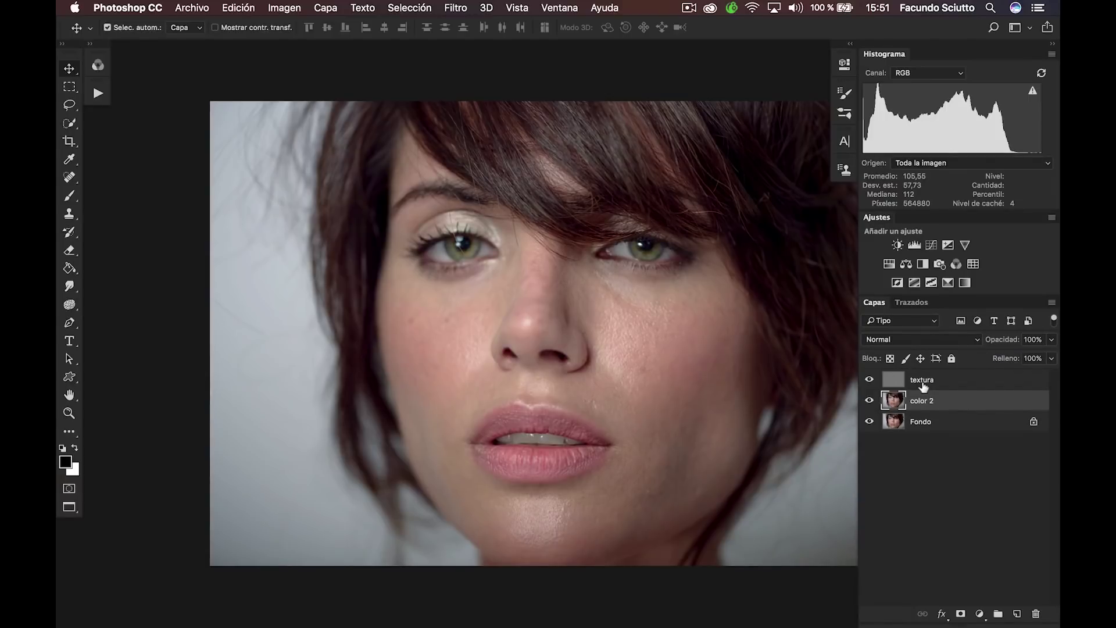
Add a new empty layer between textura and color 2
{"action": "scroll", "coordinate": [721, 404], "scroll_direction": "right", "scroll_amount": 3}
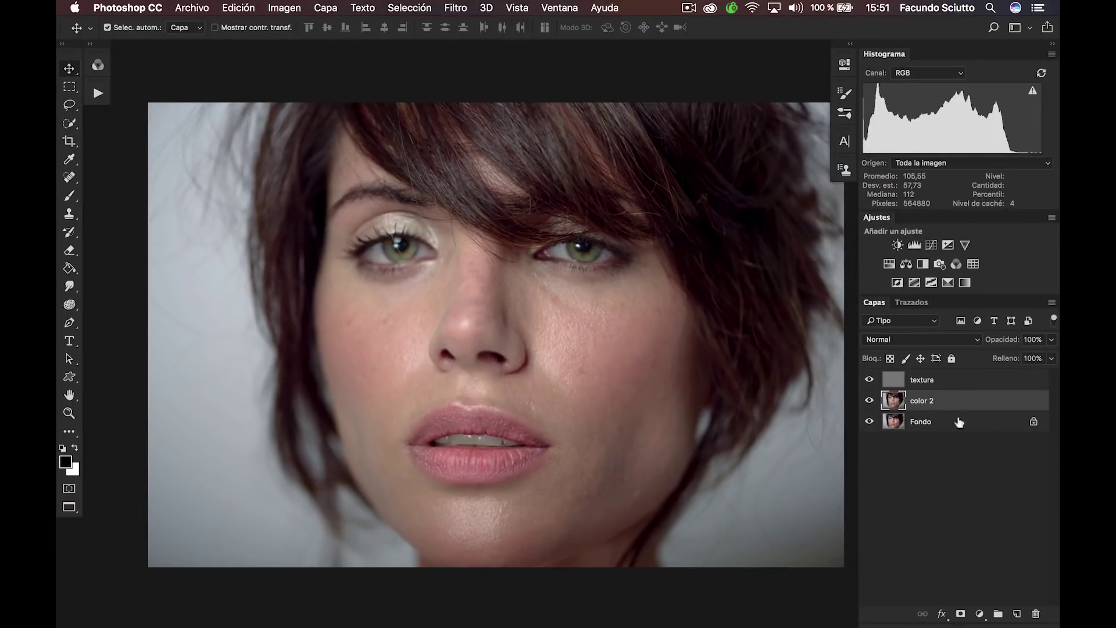
{"action": "left_click", "coordinate": [1017, 614]}
{"action": "left_click_drag", "start_coordinate": [870, 381], "coordinate": [872, 410]}
{"action": "left_click", "coordinate": [870, 401]}
{"action": "left_click", "coordinate": [869, 380]}
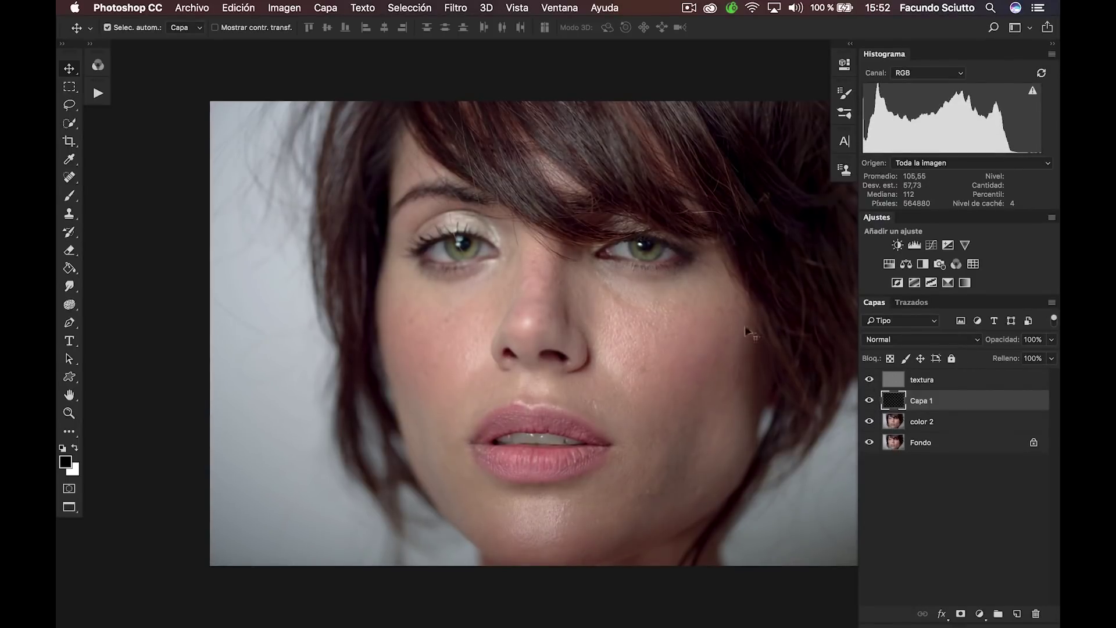
Inspect the skin on the cheek close up, and hide textura to see only the color information
{"action": "key", "text": "z"}
{"action": "left_click", "coordinate": [663, 326]}
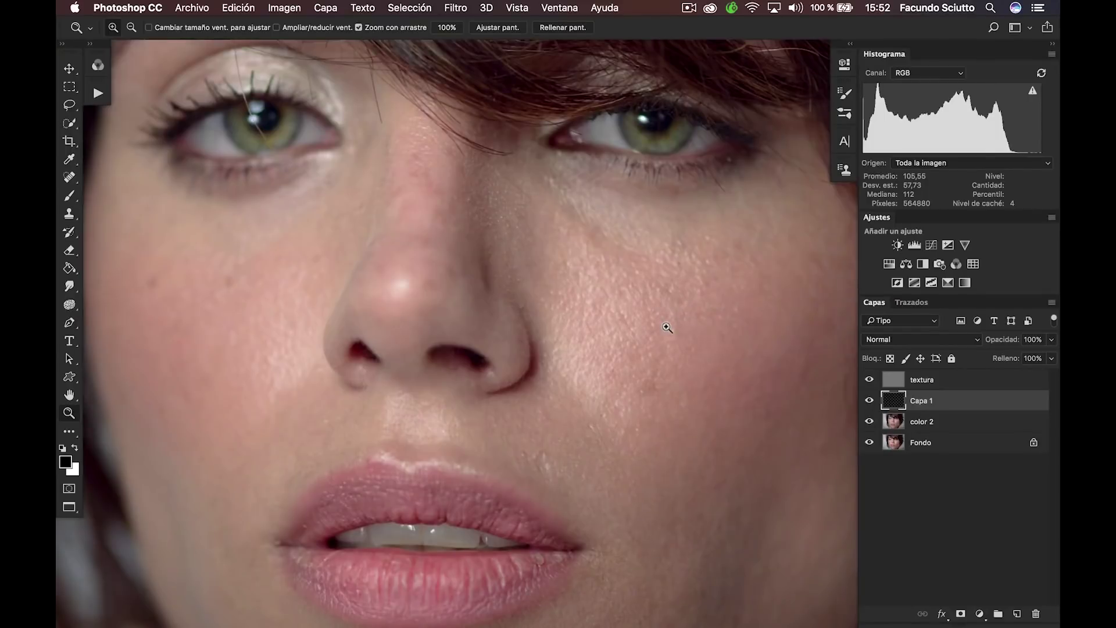
{"action": "left_click", "coordinate": [639, 343]}
{"action": "left_click_drag", "start_coordinate": [615, 358], "coordinate": [570, 364]}
{"action": "key", "text": "v"}
{"action": "left_click", "coordinate": [869, 379]}
{"action": "scroll", "coordinate": [680, 344], "scroll_direction": "right", "scroll_amount": 3}
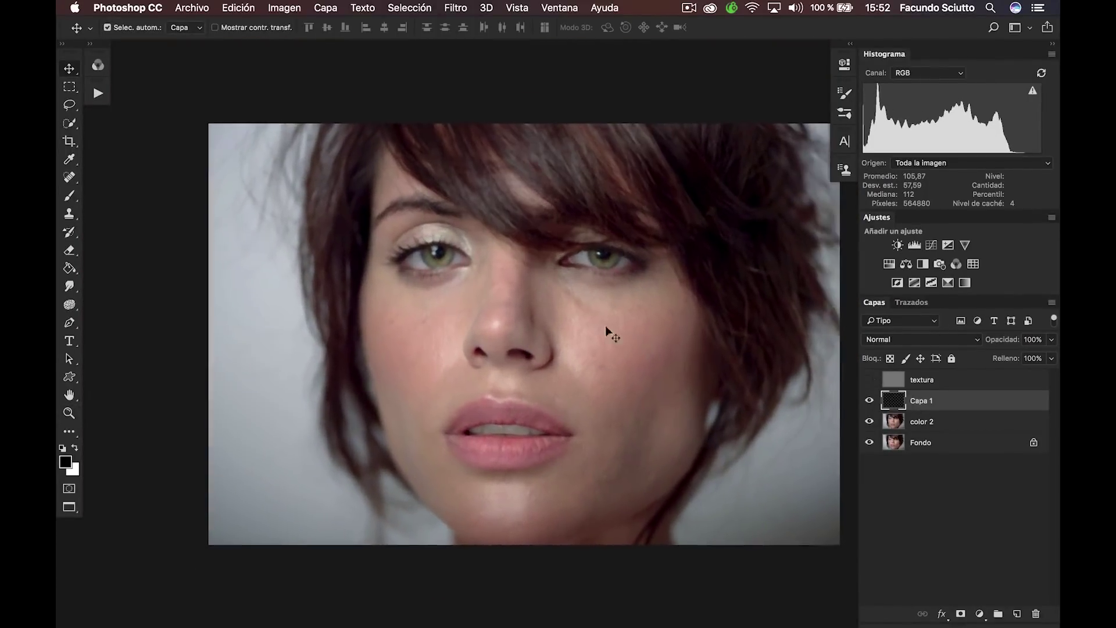
With Capa 1 selected, activate the Pincel corrector healing brush with Muestra set to Act. e inf
{"action": "key", "text": "z"}
{"action": "left_click_drag", "start_coordinate": [606, 326], "coordinate": [629, 346]}
{"action": "left_click", "coordinate": [629, 346]}
{"action": "left_click", "coordinate": [668, 366]}
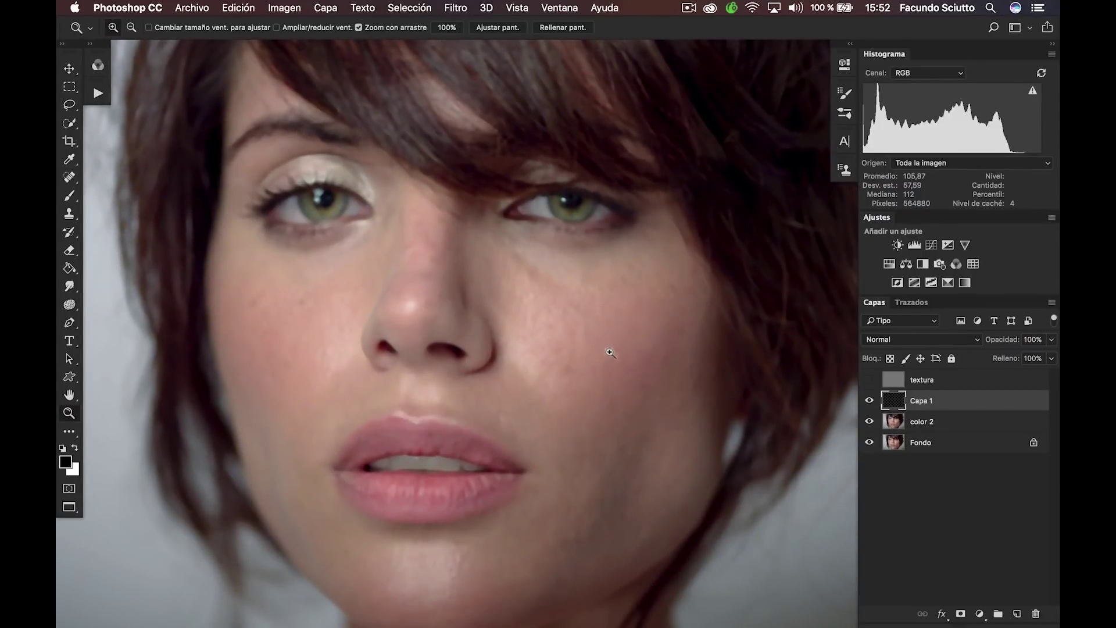
{"action": "left_click", "coordinate": [931, 422]}
{"action": "left_click", "coordinate": [930, 401]}
{"action": "scroll", "coordinate": [605, 352], "scroll_direction": "right", "scroll_amount": 3}
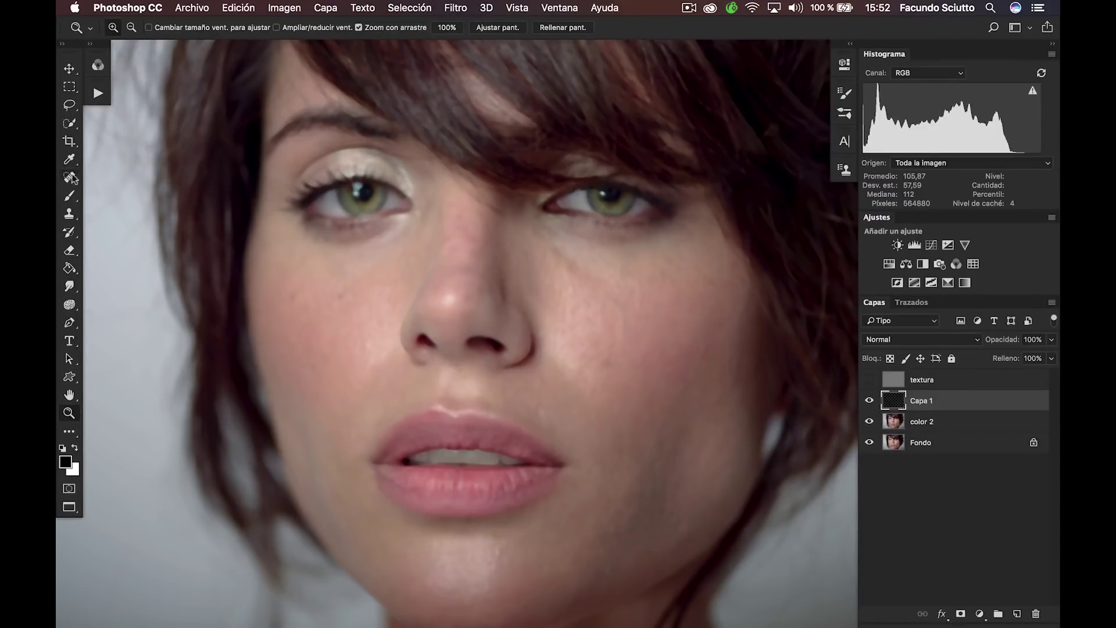
{"action": "left_click", "coordinate": [68, 178]}
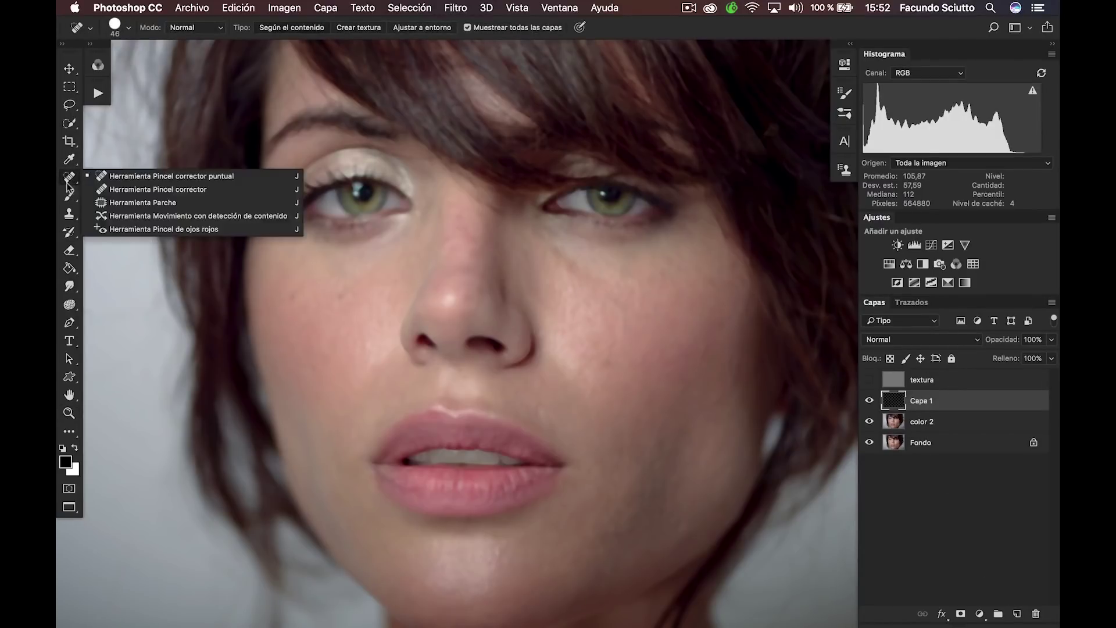
{"action": "left_click", "coordinate": [207, 189]}
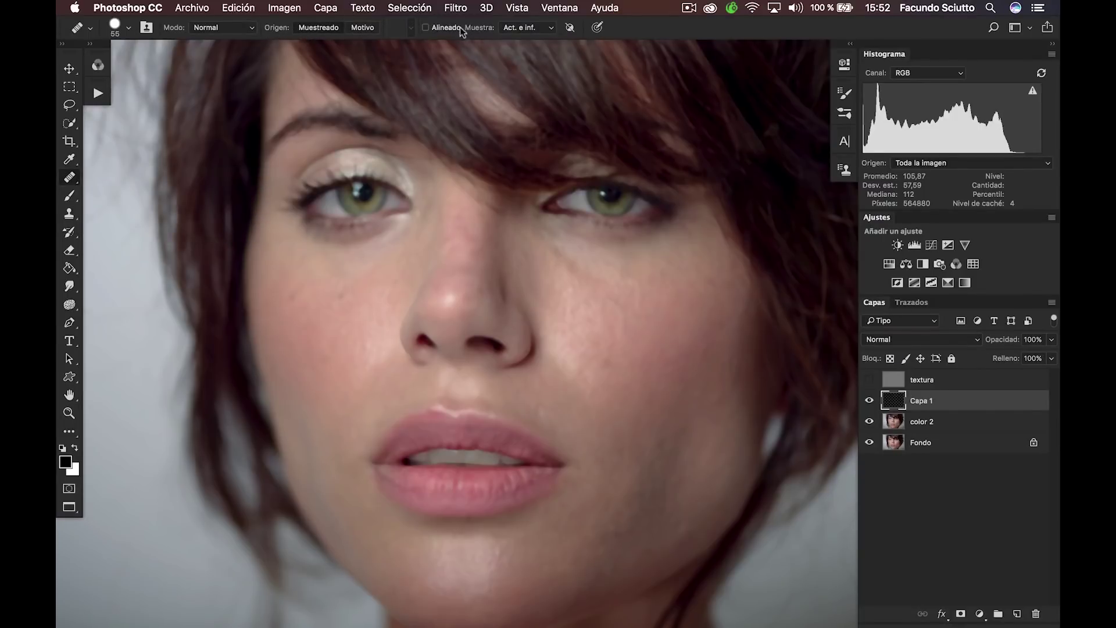
{"action": "left_click", "coordinate": [515, 29]}
{"action": "left_click", "coordinate": [518, 28]}
On Capa 1, heal the dark spots and uneven color on the shadowed cheek and under its eye, sampling from nearby skin
{"action": "key", "text": "z"}
{"action": "mouse_move", "coordinate": [626, 354]}
{"action": "left_mouse_down"}
{"action": "mouse_move", "coordinate": [653, 334]}
{"action": "mouse_move", "coordinate": [622, 349]}
{"action": "left_mouse_up"}
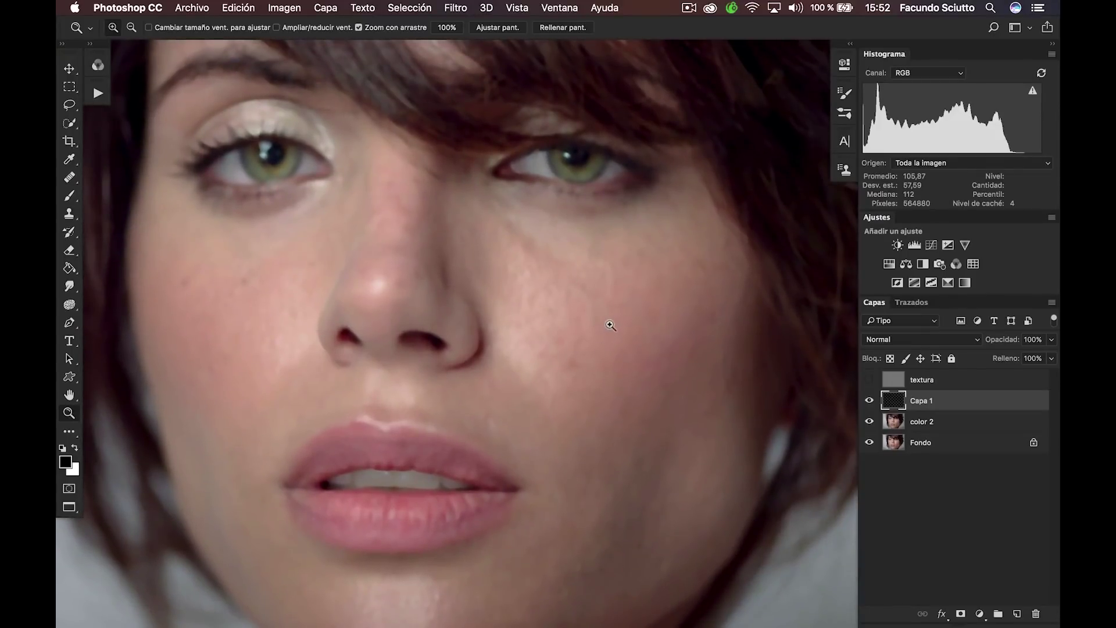
{"action": "key", "text": "b"}
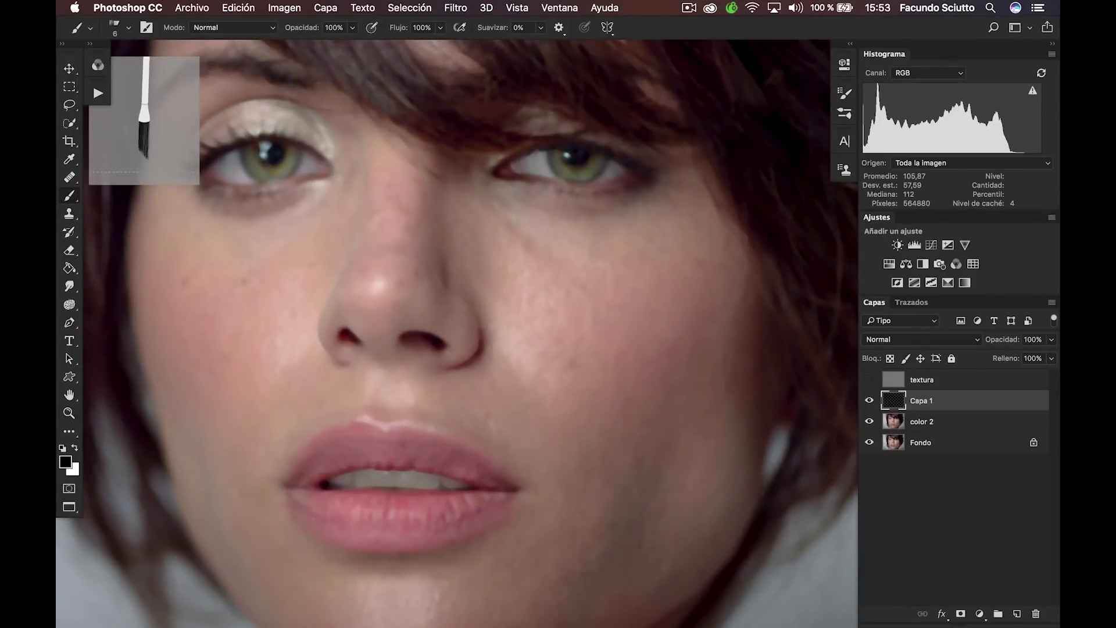
{"action": "key", "text": "j"}
{"action": "left_click", "coordinate": [597, 345], "text": "alt"}
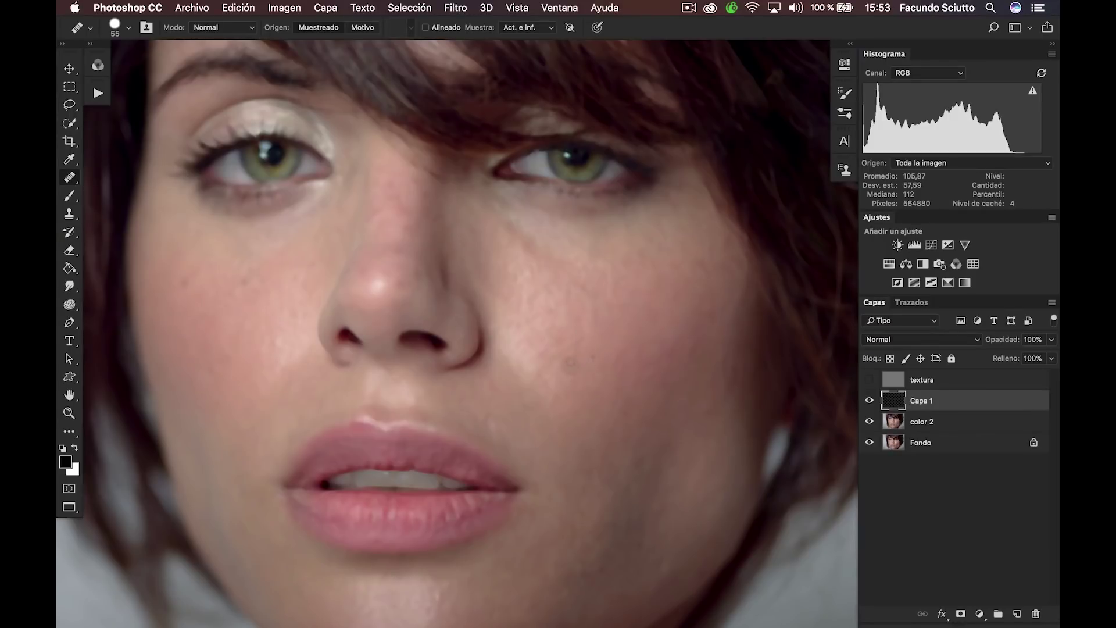
{"action": "left_click", "coordinate": [569, 365]}
{"action": "left_click_drag", "start_coordinate": [539, 312], "coordinate": [526, 294]}
{"action": "left_click", "coordinate": [590, 294]}
{"action": "left_click", "coordinate": [525, 234]}
{"action": "left_click", "coordinate": [532, 239]}
{"action": "left_click", "coordinate": [546, 245]}
Heal the small dark spots and color marks on the opposite cheek below the eye on Capa 1
{"action": "left_click_drag", "start_coordinate": [438, 305], "coordinate": [606, 341]}
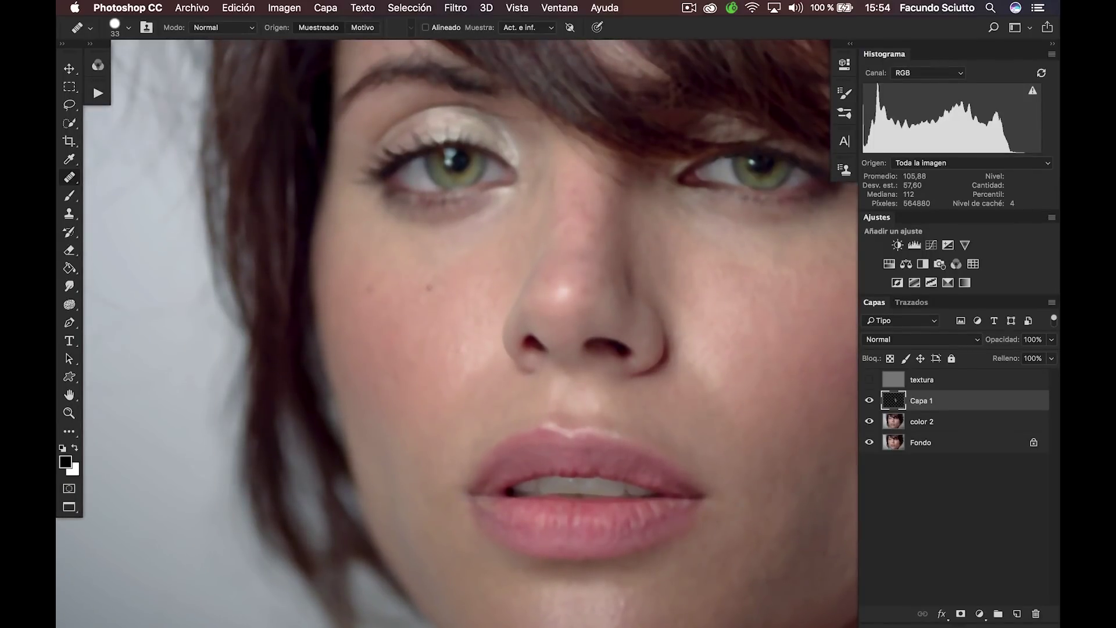
{"action": "left_click", "coordinate": [427, 289]}
{"action": "left_click", "coordinate": [439, 295]}
{"action": "left_click", "coordinate": [460, 267]}
{"action": "left_click", "coordinate": [462, 256]}
{"action": "left_click", "coordinate": [462, 251]}
{"action": "left_click", "coordinate": [427, 279]}
{"action": "left_click", "coordinate": [463, 378]}
Heal the uneven color along the shadowed jaw beside the mouth and the remaining mark on the upper cheek
{"action": "scroll", "coordinate": [506, 361], "scroll_direction": "right", "scroll_amount": 6}
{"action": "scroll", "coordinate": [506, 361], "scroll_direction": "down", "scroll_amount": 2}
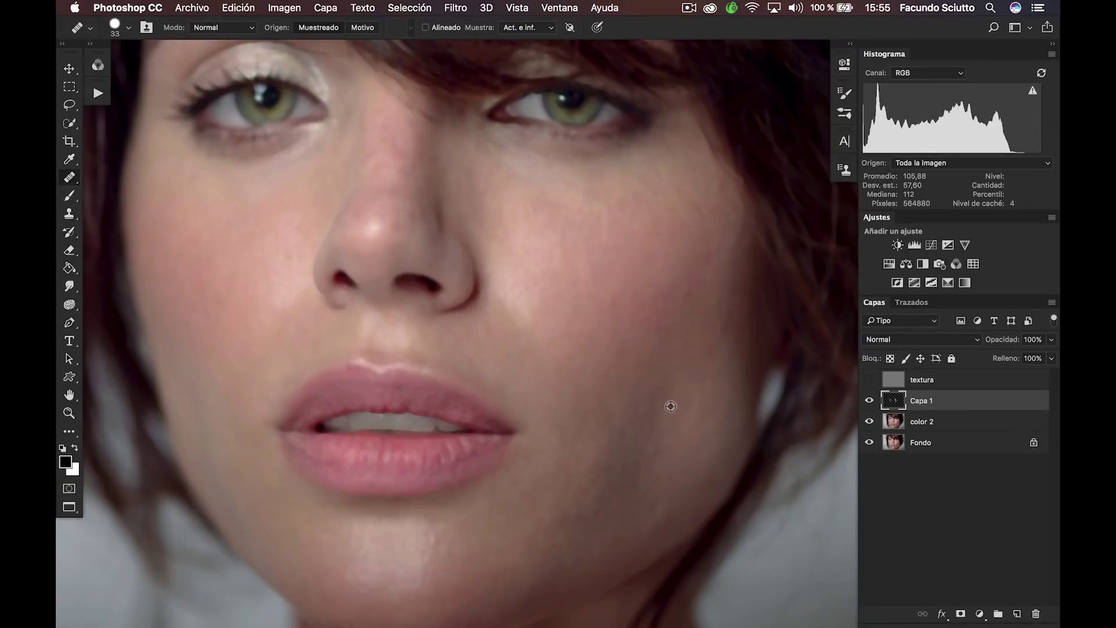
{"action": "left_click", "coordinate": [666, 426], "text": "alt"}
{"action": "mouse_move", "coordinate": [671, 443]}
{"action": "left_mouse_down"}
{"action": "mouse_move", "coordinate": [651, 463]}
{"action": "mouse_move", "coordinate": [652, 482]}
{"action": "left_mouse_up"}
{"action": "left_click_drag", "start_coordinate": [604, 259], "coordinate": [662, 282]}
{"action": "left_click", "coordinate": [686, 257], "text": "alt"}
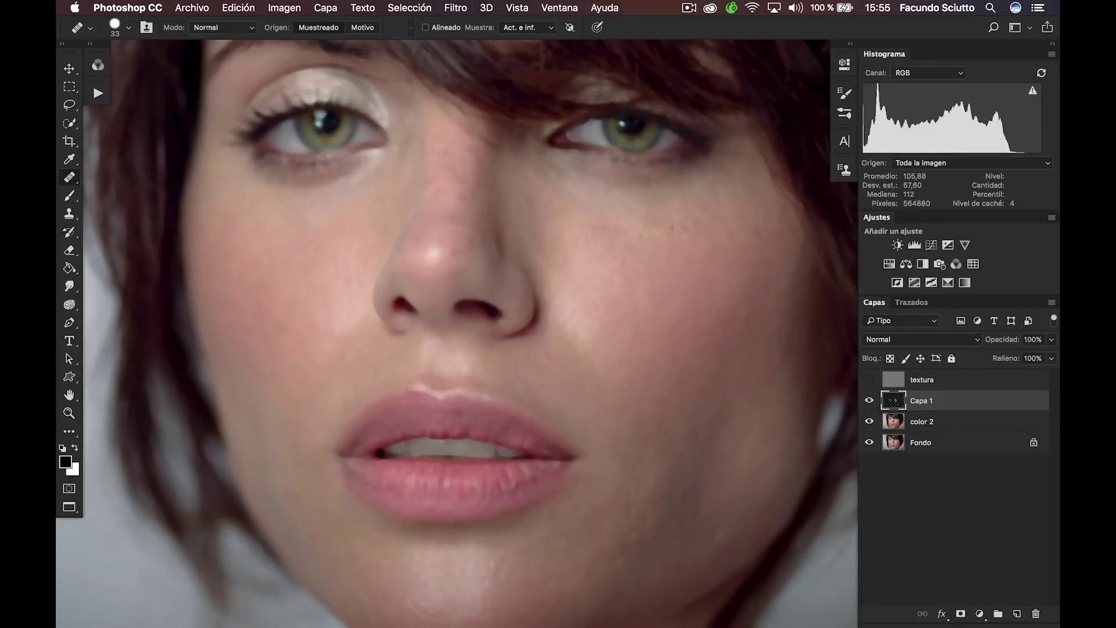
{"action": "left_click", "coordinate": [682, 222], "text": "alt"}
Show textura and toggle Capa 1 repeatedly to compare the skin with and without the color healing
{"action": "left_click", "coordinate": [869, 380]}
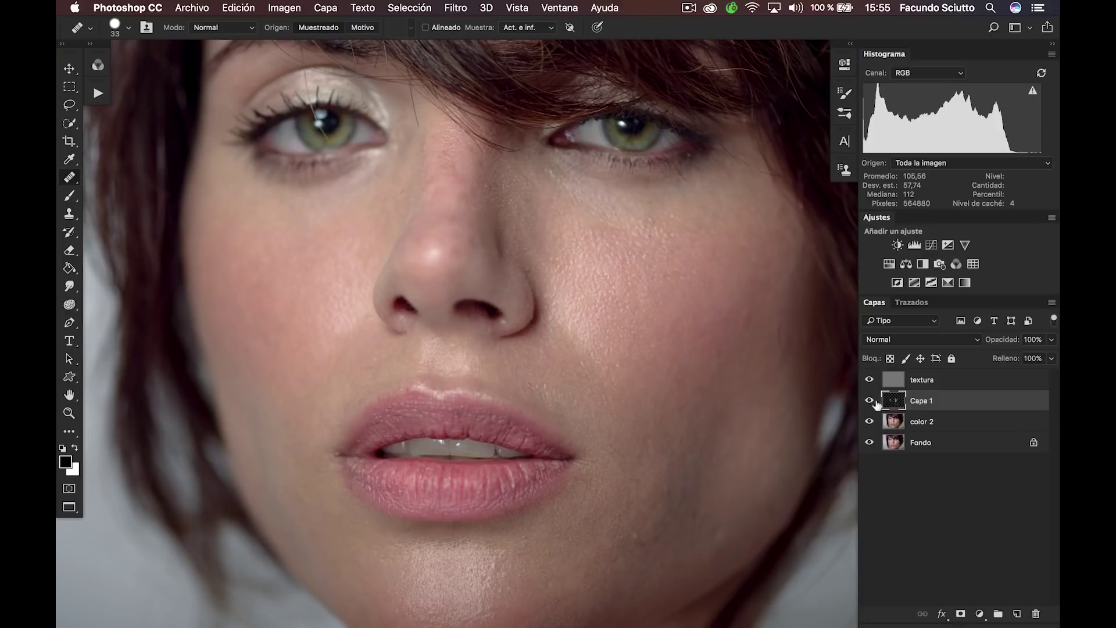
{"action": "left_click", "coordinate": [870, 400]}
{"action": "left_click", "coordinate": [869, 400]}
{"action": "left_click", "coordinate": [869, 400]}
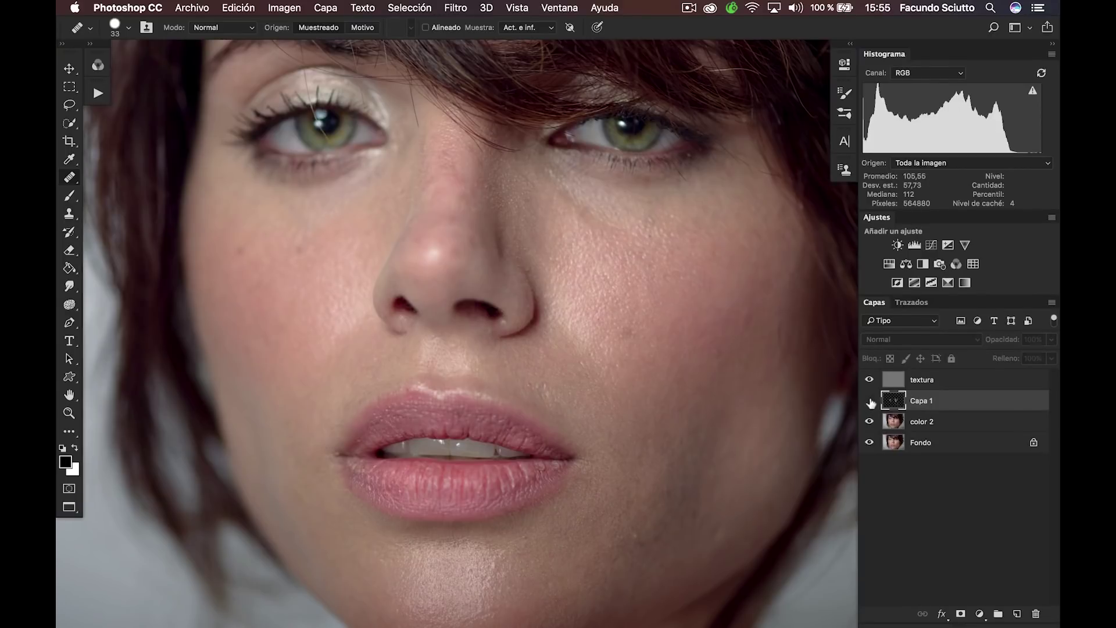
{"action": "left_click", "coordinate": [870, 401]}
{"action": "left_click", "coordinate": [869, 400]}
{"action": "left_click", "coordinate": [870, 400]}
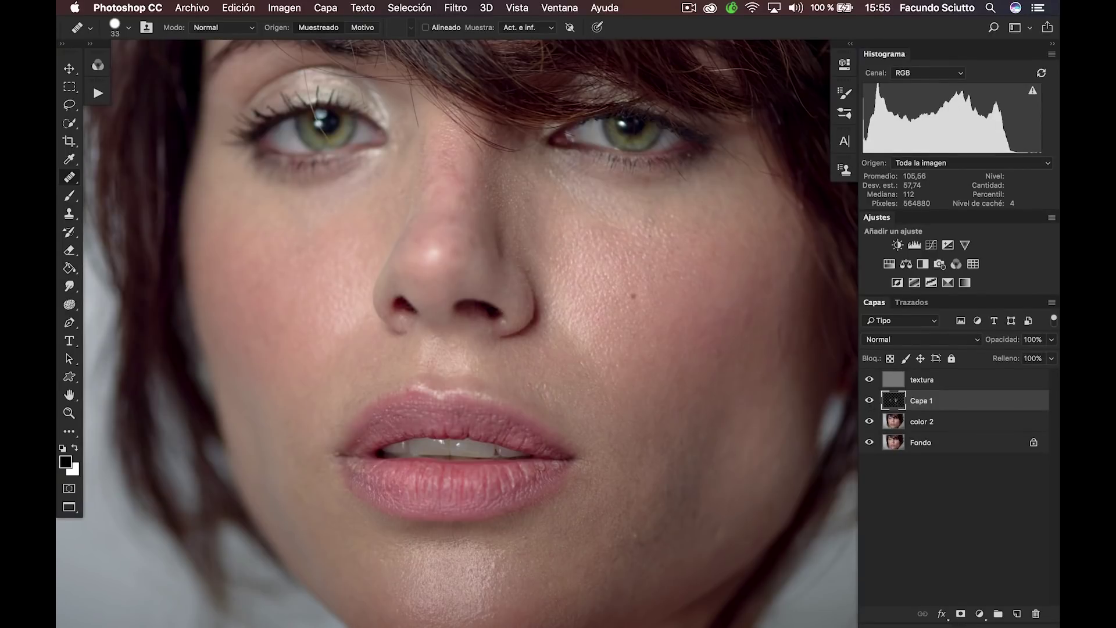
{"action": "left_click_drag", "start_coordinate": [668, 269], "coordinate": [649, 285]}
{"action": "left_click_drag", "start_coordinate": [661, 243], "coordinate": [614, 307]}
{"action": "left_click_drag", "start_coordinate": [639, 353], "coordinate": [693, 352]}
{"action": "left_click", "coordinate": [872, 401]}
{"action": "left_click", "coordinate": [871, 401]}
{"action": "left_click", "coordinate": [870, 401]}
{"action": "left_click", "coordinate": [871, 401]}
{"action": "left_click", "coordinate": [870, 402]}
{"action": "left_click", "coordinate": [870, 402]}
{"action": "left_click", "coordinate": [870, 402]}
{"action": "left_click", "coordinate": [870, 403]}
{"action": "left_click", "coordinate": [871, 402]}
{"action": "left_click", "coordinate": [870, 403]}
{"action": "left_click", "coordinate": [871, 402]}
Hide textura again and heal the remaining color blemishes on the shadowed side of the jaw and cheek
{"action": "left_click", "coordinate": [869, 379]}
{"action": "scroll", "coordinate": [605, 389], "scroll_direction": "down", "scroll_amount": 2}
{"action": "scroll", "coordinate": [606, 389], "scroll_direction": "right", "scroll_amount": 2}
{"action": "key", "text": "z"}
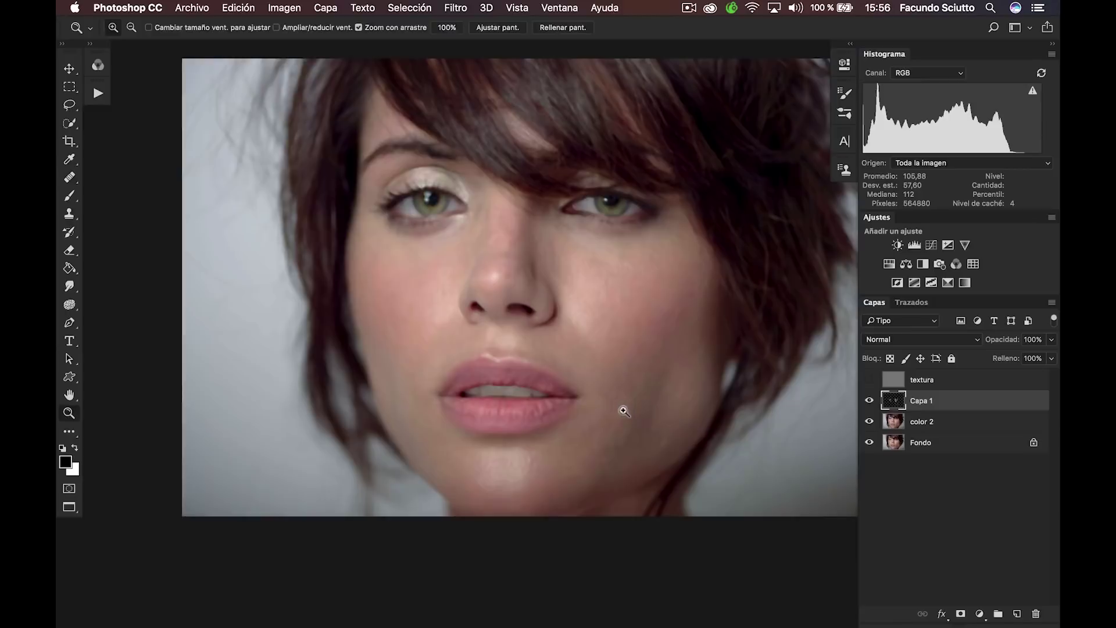
{"action": "left_click", "coordinate": [624, 411]}
{"action": "key", "text": "j"}
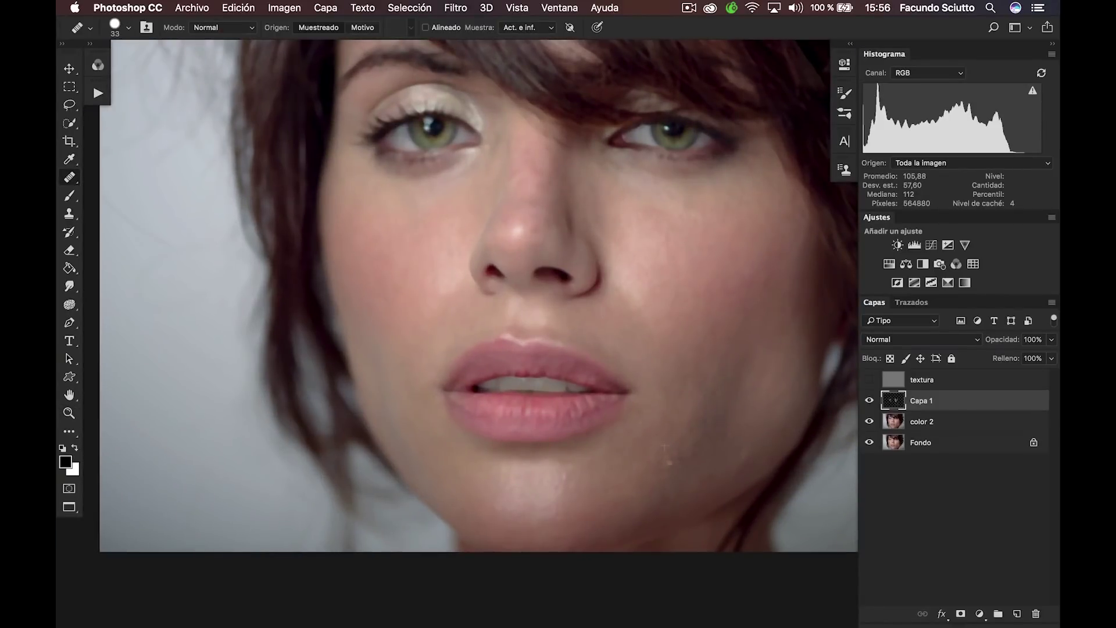
{"action": "left_click_drag", "start_coordinate": [665, 452], "coordinate": [675, 452]}
{"action": "left_click", "coordinate": [686, 380]}
{"action": "key", "text": "z"}
{"action": "left_click", "coordinate": [608, 383], "text": "alt"}
{"action": "left_click", "coordinate": [608, 383]}
{"action": "key", "text": "j"}
{"action": "left_click_drag", "start_coordinate": [643, 362], "coordinate": [642, 319]}
Show and select textura, frame the mouth close up, and activate the clone stamp with Muestra set to Capa actual
{"action": "left_click", "coordinate": [869, 379]}
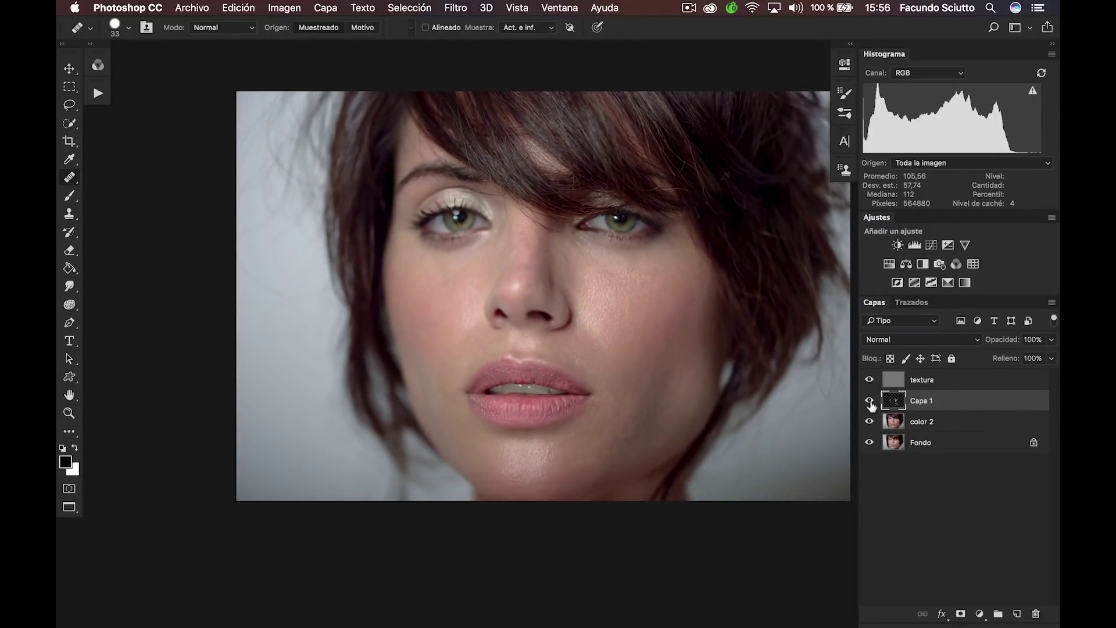
{"action": "left_click", "coordinate": [919, 381]}
{"action": "scroll", "coordinate": [547, 314], "scroll_direction": "up", "scroll_amount": 2}
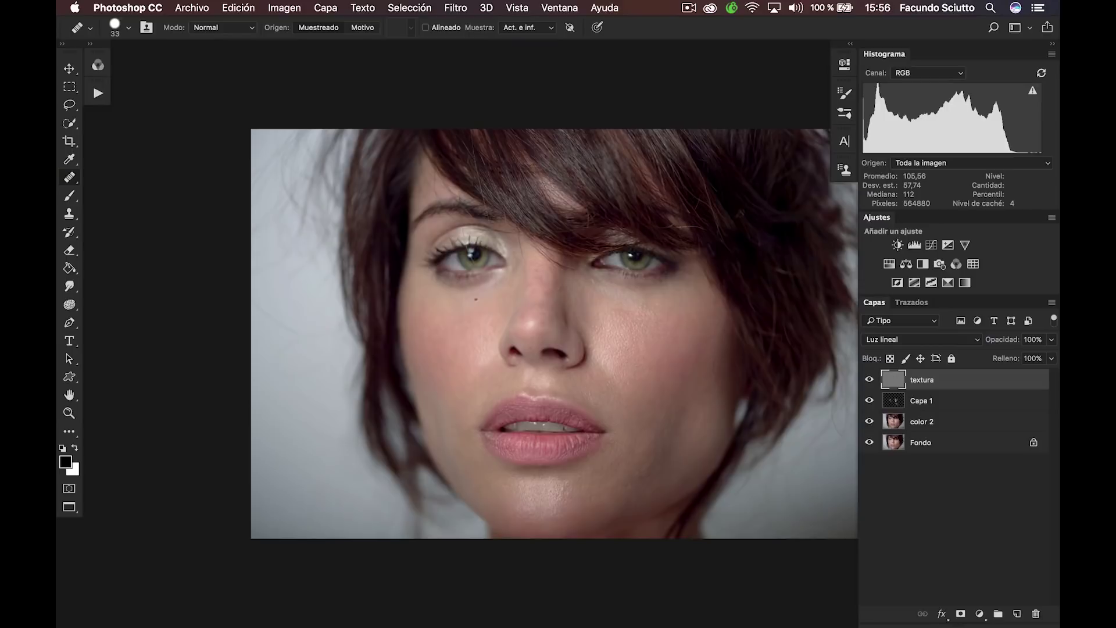
{"action": "key", "text": "ctrl+space"}
{"action": "mouse_move", "coordinate": [628, 324]}
{"action": "left_mouse_down"}
{"action": "mouse_move", "coordinate": [648, 344]}
{"action": "mouse_move", "coordinate": [616, 322]}
{"action": "mouse_move", "coordinate": [673, 351]}
{"action": "mouse_move", "coordinate": [552, 291]}
{"action": "mouse_move", "coordinate": [693, 309]}
{"action": "mouse_move", "coordinate": [644, 324]}
{"action": "mouse_move", "coordinate": [655, 319]}
{"action": "mouse_move", "coordinate": [676, 345]}
{"action": "mouse_move", "coordinate": [638, 319]}
{"action": "left_mouse_up"}
{"action": "key", "text": "z"}
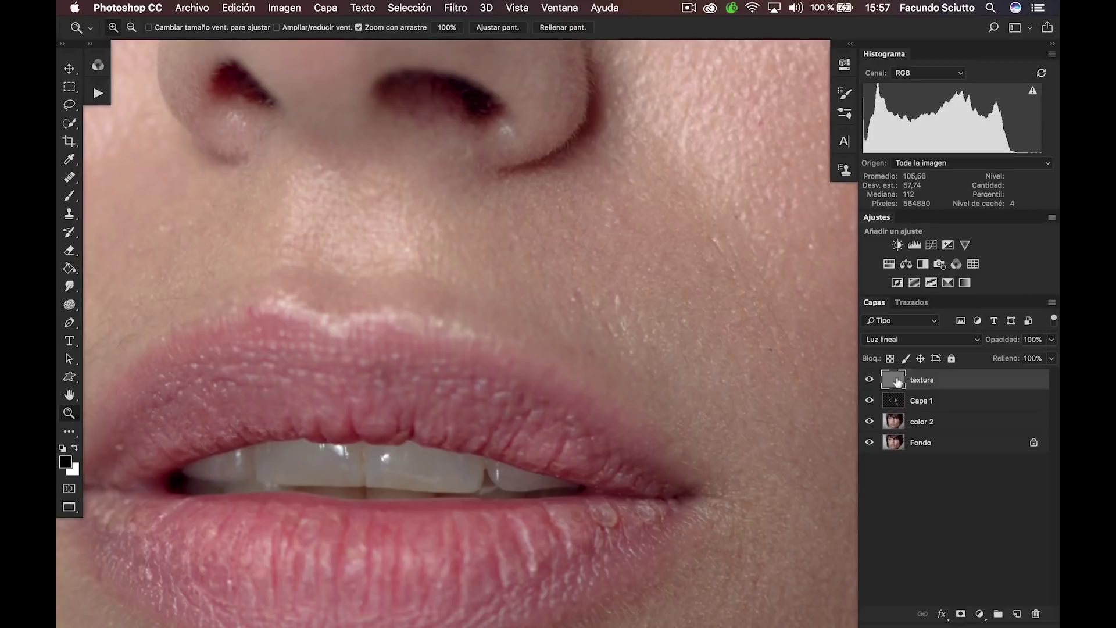
{"action": "left_click", "coordinate": [69, 220]}
{"action": "left_click_drag", "start_coordinate": [69, 221], "coordinate": [151, 214]}
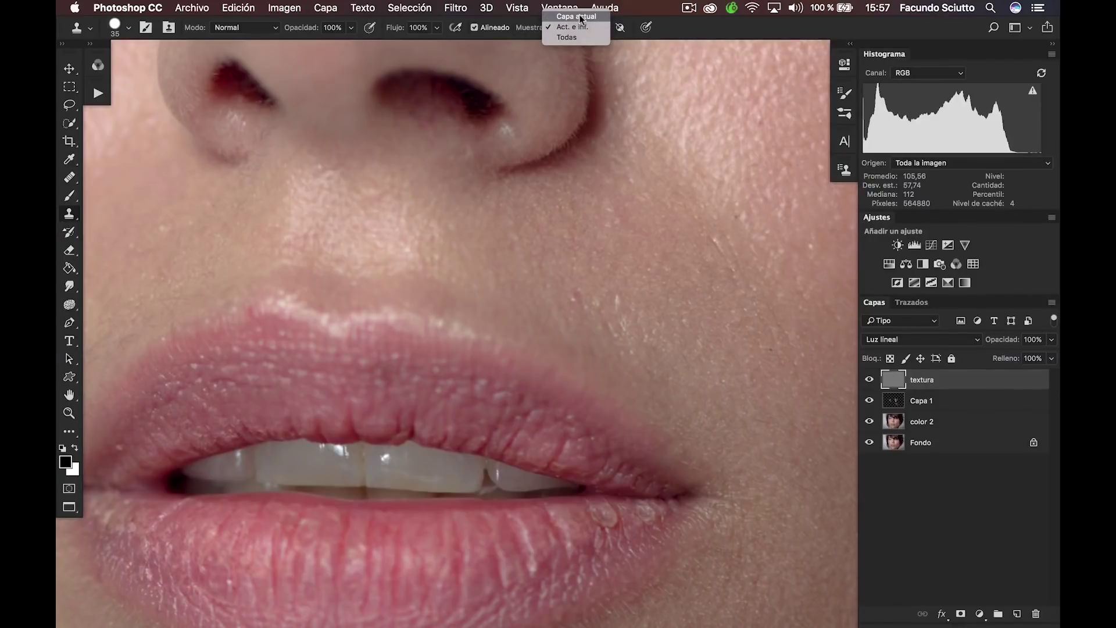
{"action": "left_click", "coordinate": [580, 17]}
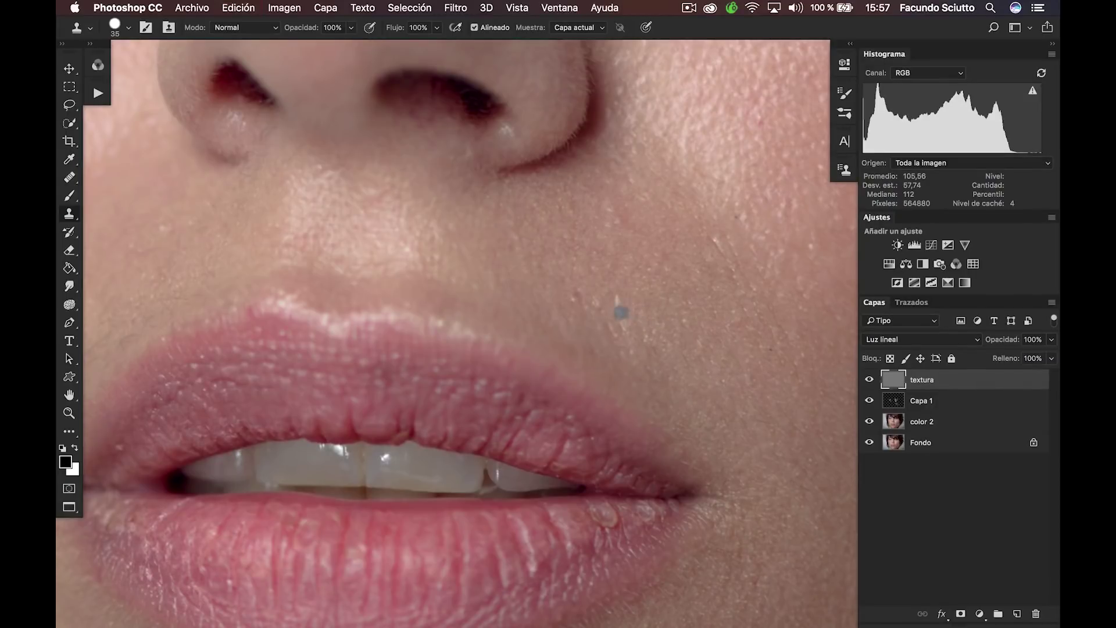
Clone clean texture over the light bump above the lip, using a 12 px brush with 92% hardness
{"action": "left_click_drag", "start_coordinate": [629, 289], "coordinate": [612, 292]}
{"action": "right_click", "coordinate": [635, 294]}
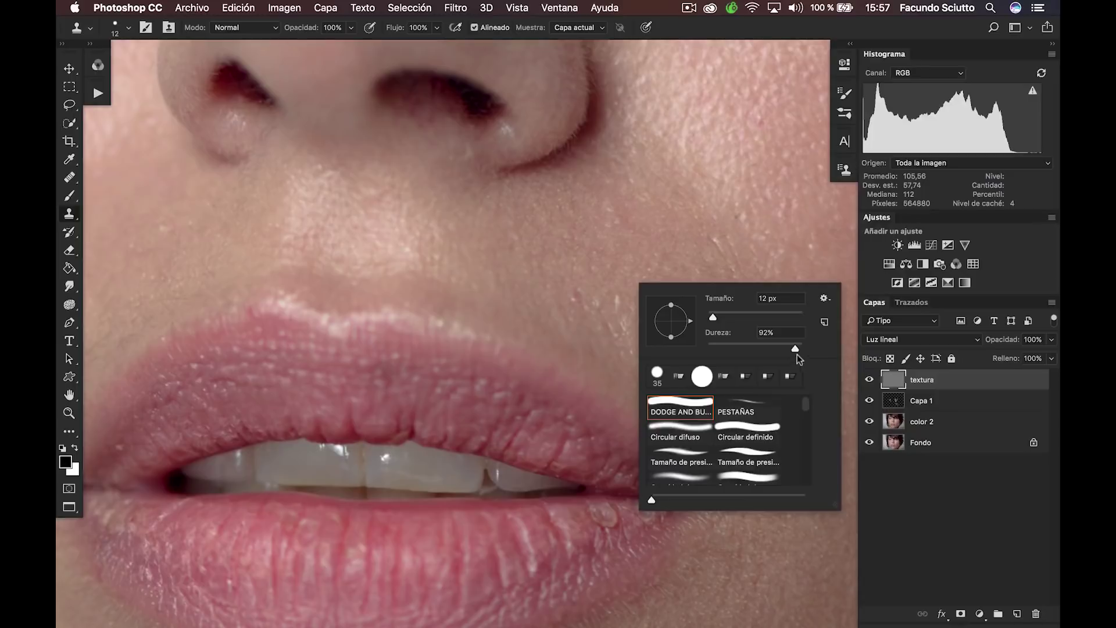
{"action": "key", "text": "Return"}
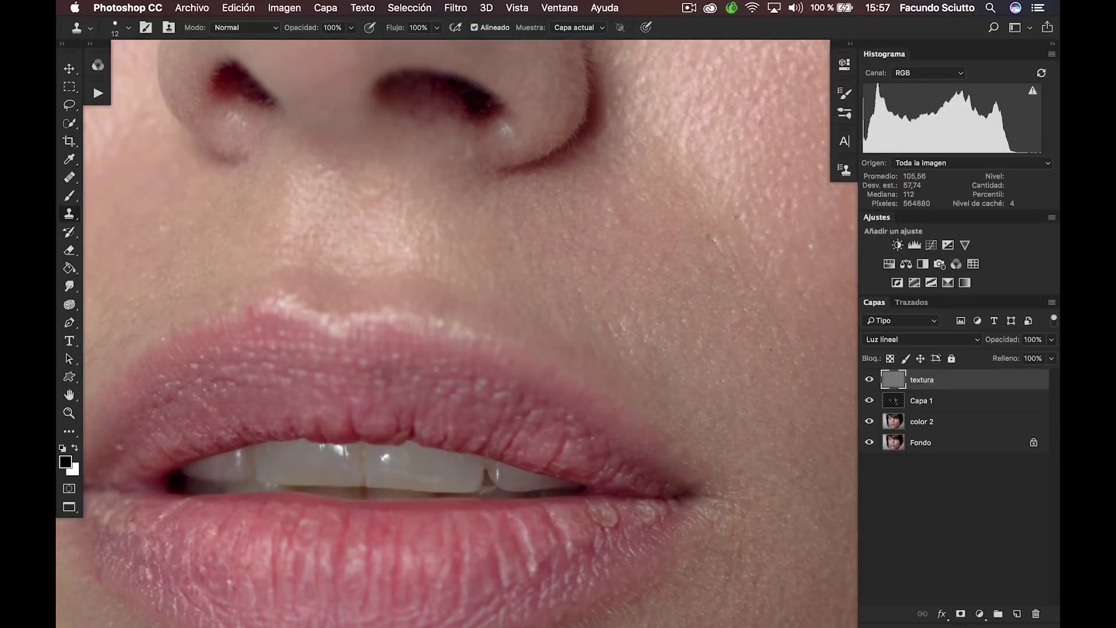
Examine the skin texture close up across both cheeks, the nose, the upper lip and the chin
{"action": "scroll", "coordinate": [643, 295], "scroll_direction": "up", "scroll_amount": 5}
{"action": "scroll", "coordinate": [643, 295], "scroll_direction": "right", "scroll_amount": 5}
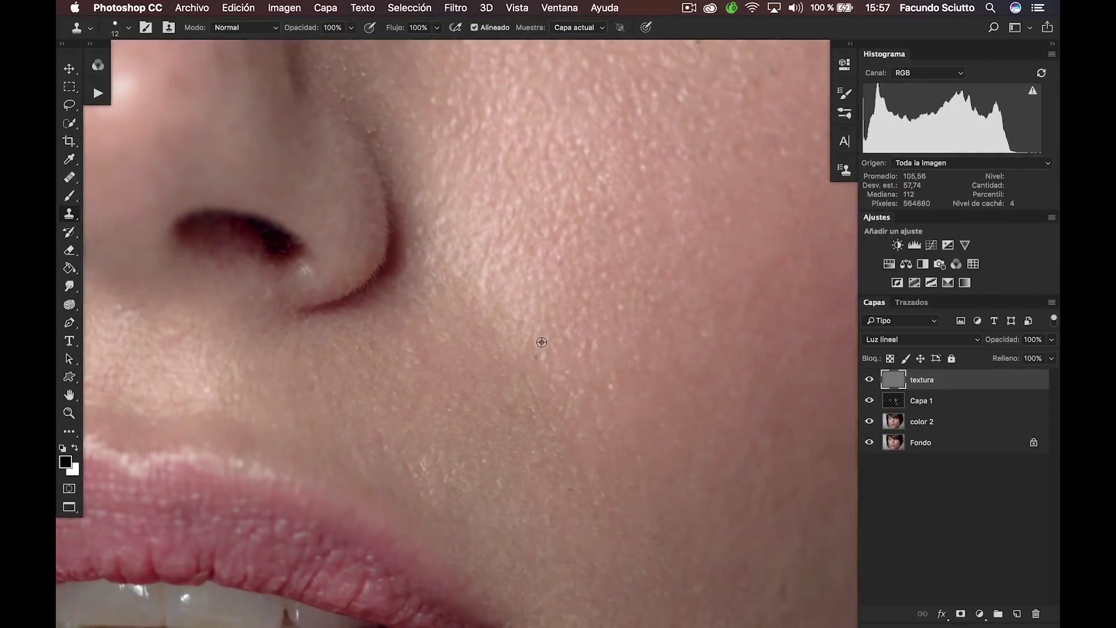
{"action": "scroll", "coordinate": [601, 293], "scroll_direction": "up", "scroll_amount": 10}
{"action": "scroll", "coordinate": [600, 293], "scroll_direction": "left", "scroll_amount": 3}
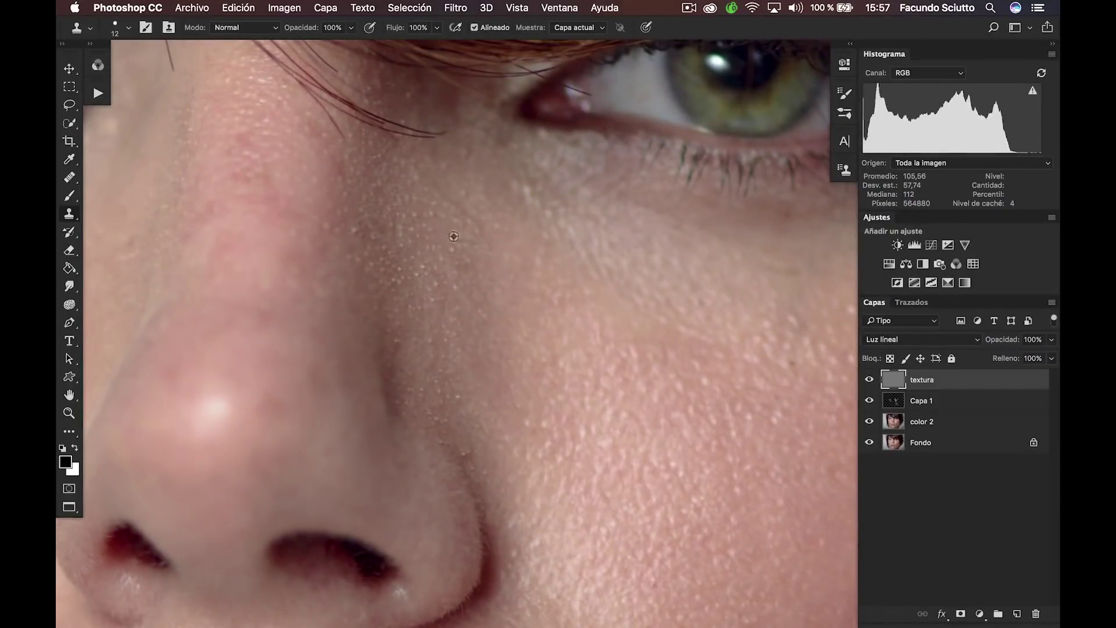
{"action": "scroll", "coordinate": [506, 289], "scroll_direction": "left", "scroll_amount": 10}
{"action": "scroll", "coordinate": [568, 411], "scroll_direction": "down", "scroll_amount": 4}
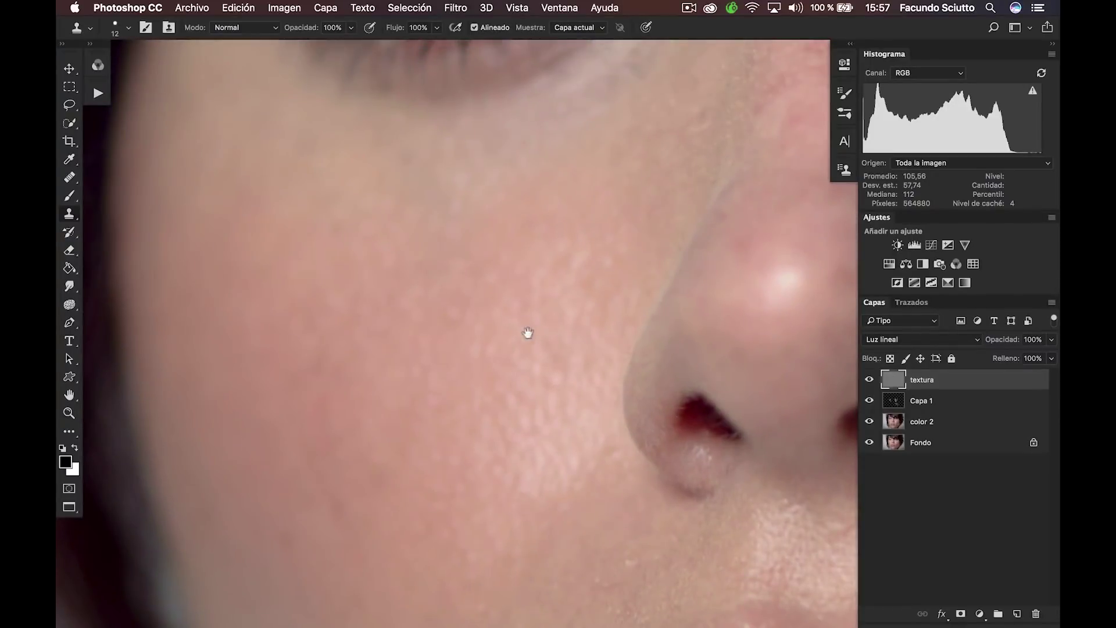
{"action": "scroll", "coordinate": [526, 327], "scroll_direction": "down", "scroll_amount": 6}
{"action": "scroll", "coordinate": [526, 327], "scroll_direction": "right", "scroll_amount": 7}
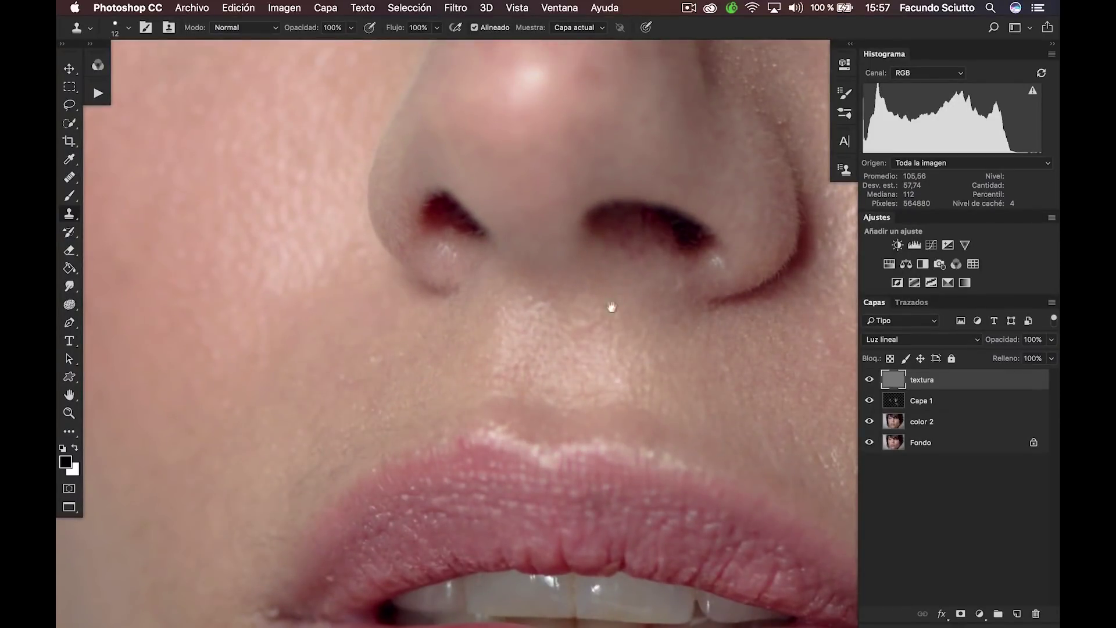
{"action": "scroll", "coordinate": [612, 307], "scroll_direction": "down", "scroll_amount": 10}
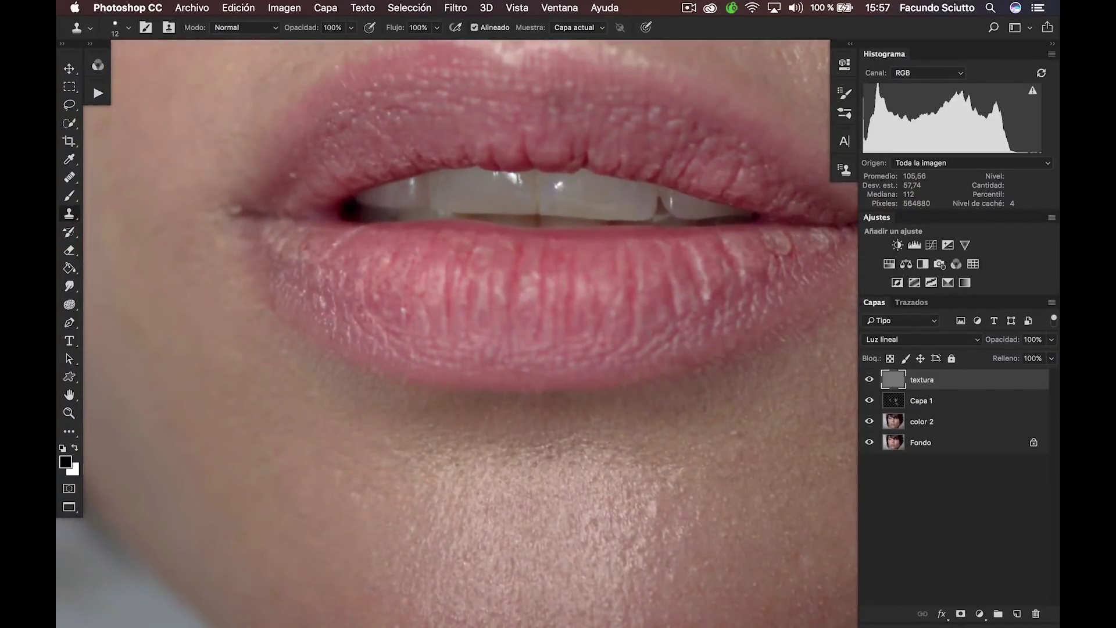
{"action": "scroll", "coordinate": [783, 262], "scroll_direction": "up", "scroll_amount": 3}
{"action": "scroll", "coordinate": [783, 262], "scroll_direction": "right", "scroll_amount": 5}
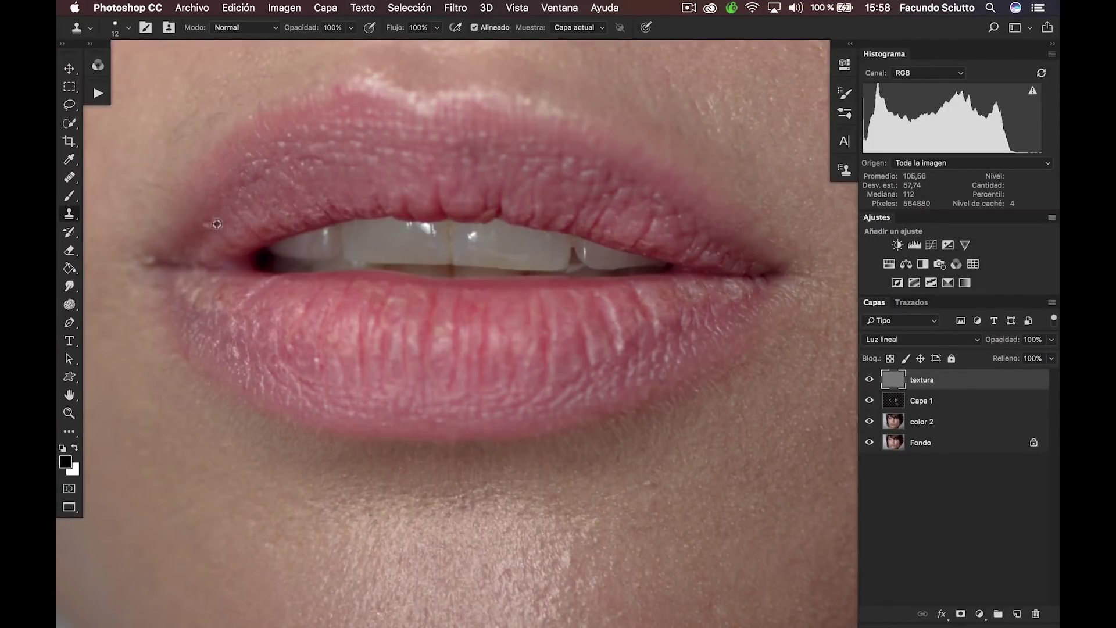
Inspect the texture around the mouth corners, the shadowed jaw and the shiny area of the chin for remaining imperfections
{"action": "left_click_drag", "start_coordinate": [248, 62], "coordinate": [565, 179]}
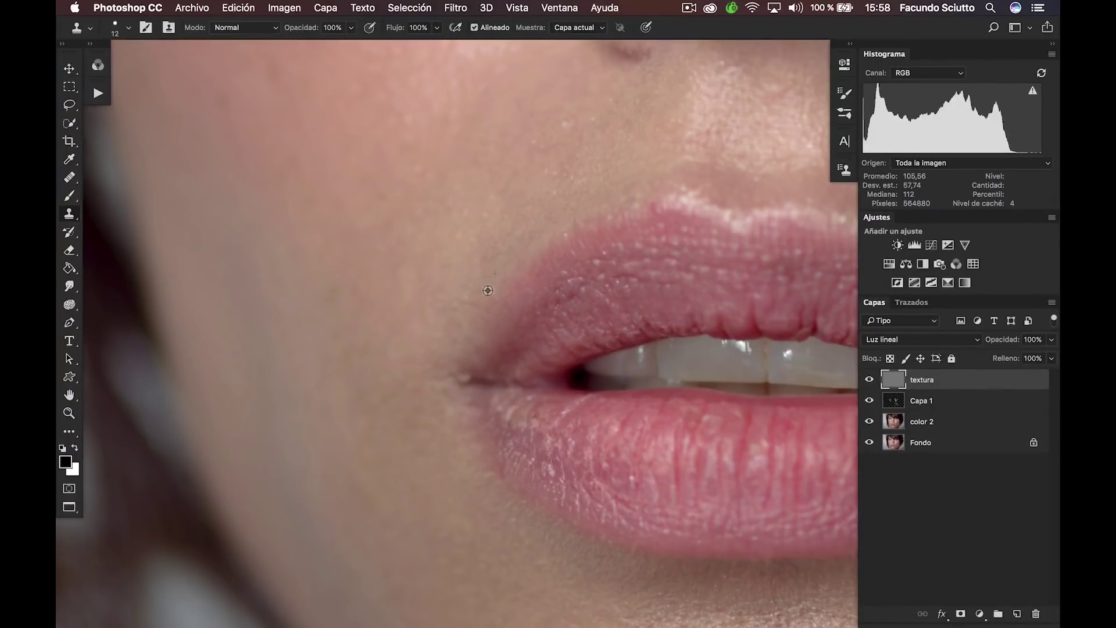
{"action": "key", "text": "h"}
{"action": "left_click_drag", "start_coordinate": [558, 256], "coordinate": [620, 463]}
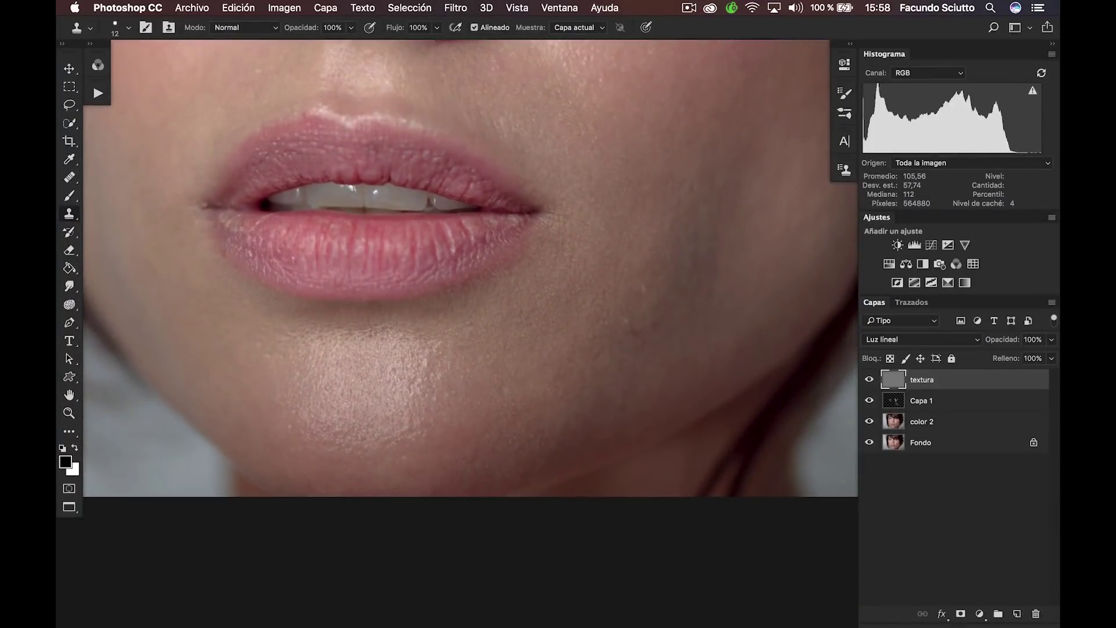
{"action": "left_click", "coordinate": [632, 314], "text": "super"}
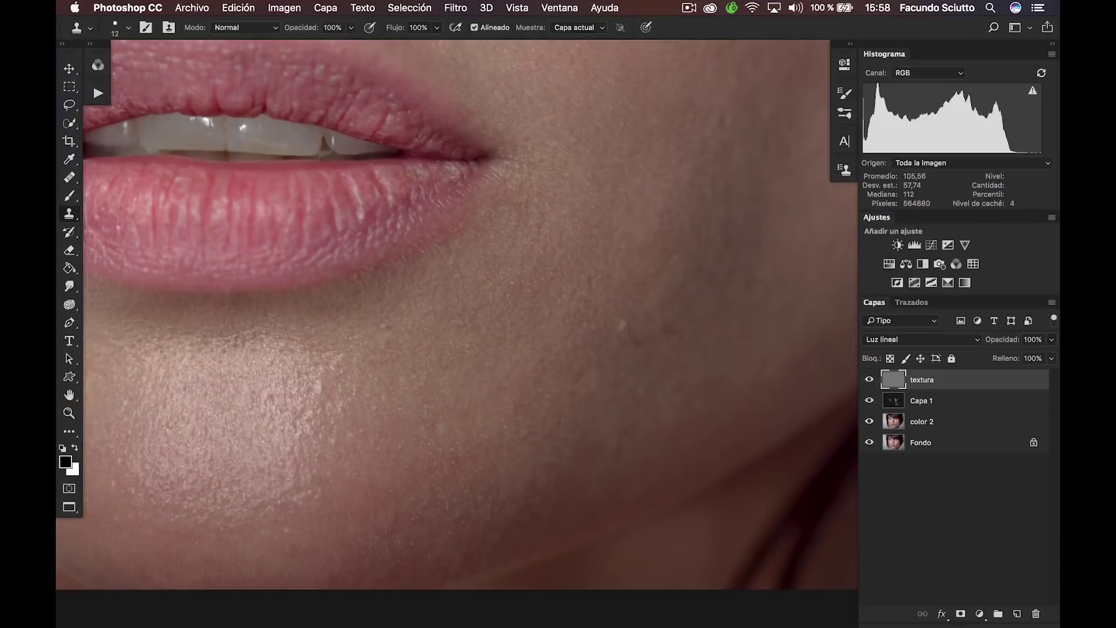
{"action": "key", "text": "h"}
{"action": "mouse_move", "coordinate": [603, 288]}
{"action": "left_mouse_down"}
{"action": "mouse_move", "coordinate": [561, 311]}
{"action": "mouse_move", "coordinate": [442, 331]}
{"action": "left_mouse_up"}
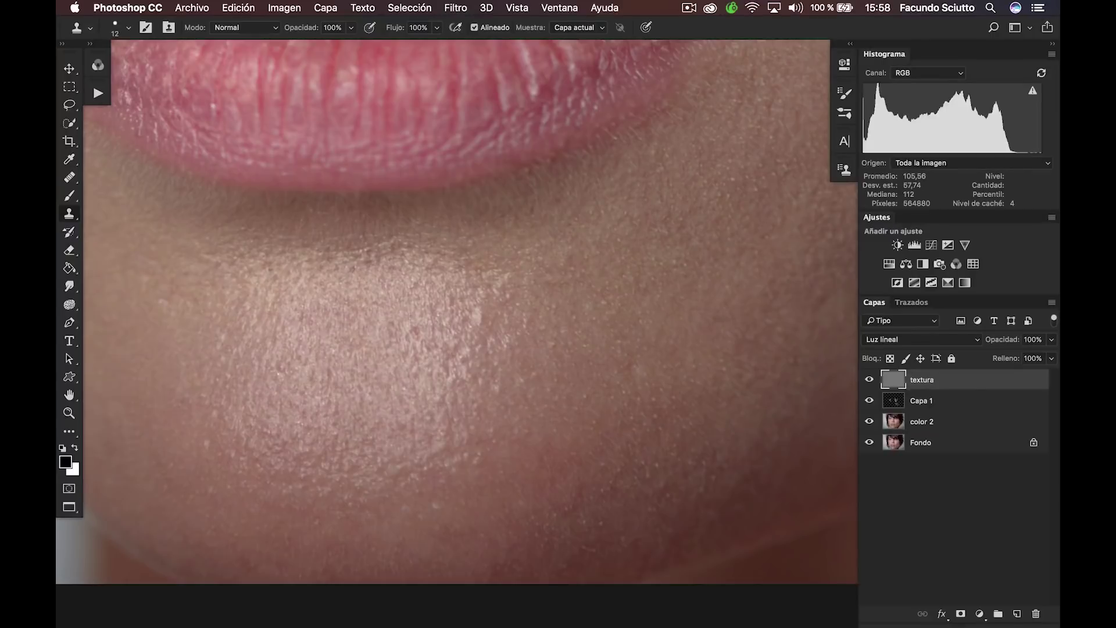
{"action": "key", "text": "h"}
{"action": "left_click_drag", "start_coordinate": [493, 351], "coordinate": [584, 357]}
{"action": "left_click_drag", "start_coordinate": [622, 274], "coordinate": [655, 264]}
{"action": "left_click_drag", "start_coordinate": [560, 429], "coordinate": [504, 394]}
{"action": "left_click", "coordinate": [489, 365], "text": "ctrl"}
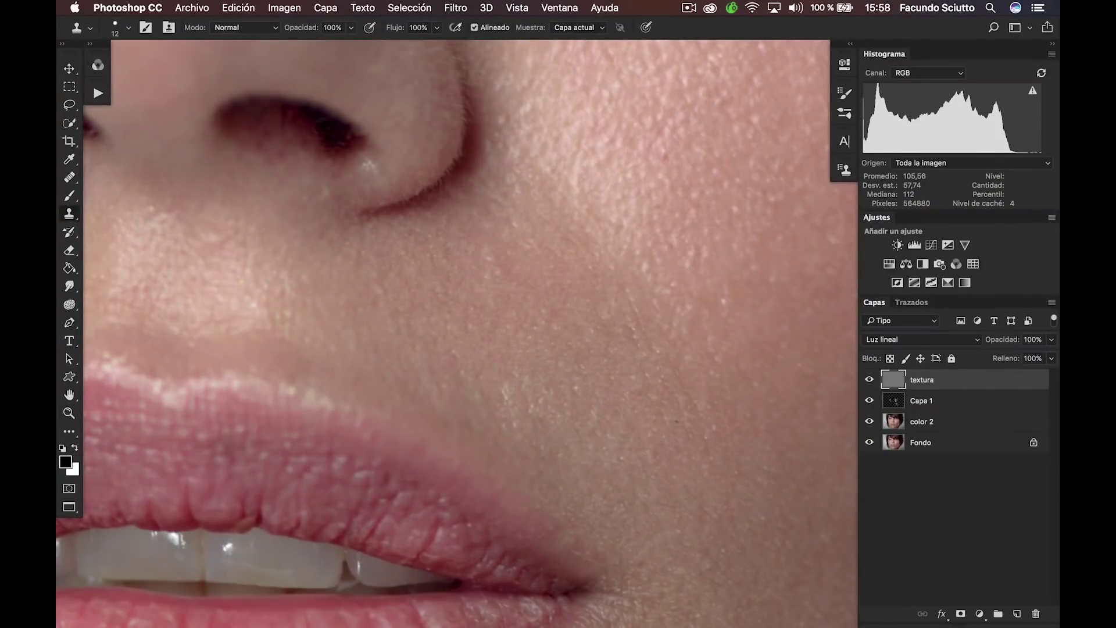
With the outer part of the shadowed cheek in close view, hide textura and select Capa 1
{"action": "scroll", "coordinate": [596, 329], "scroll_direction": "up", "scroll_amount": 10}
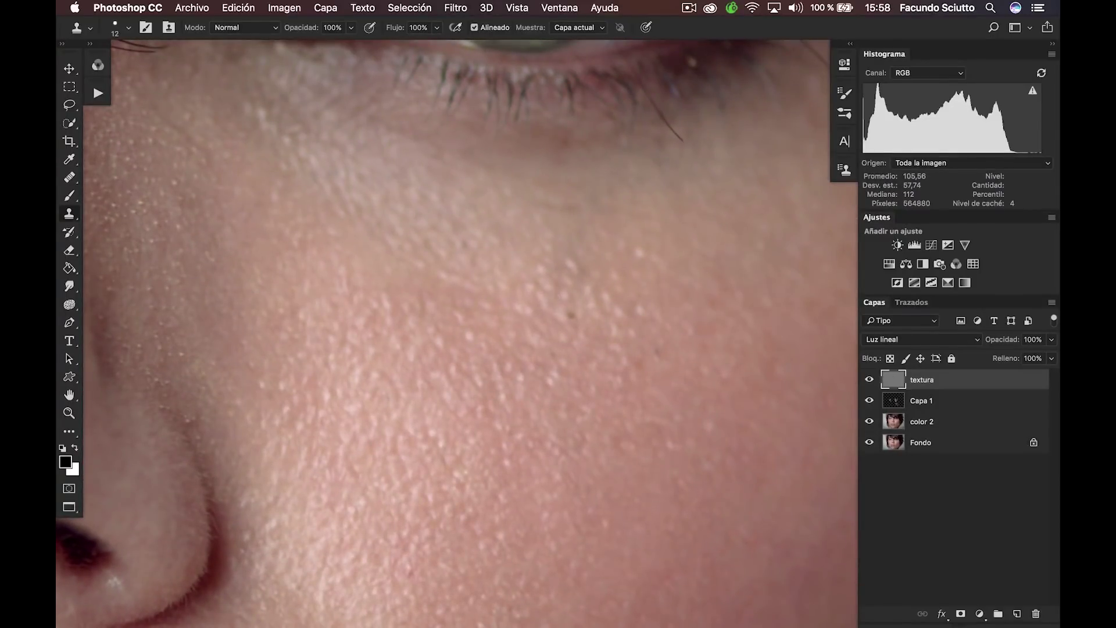
{"action": "left_click_drag", "start_coordinate": [743, 245], "coordinate": [614, 321]}
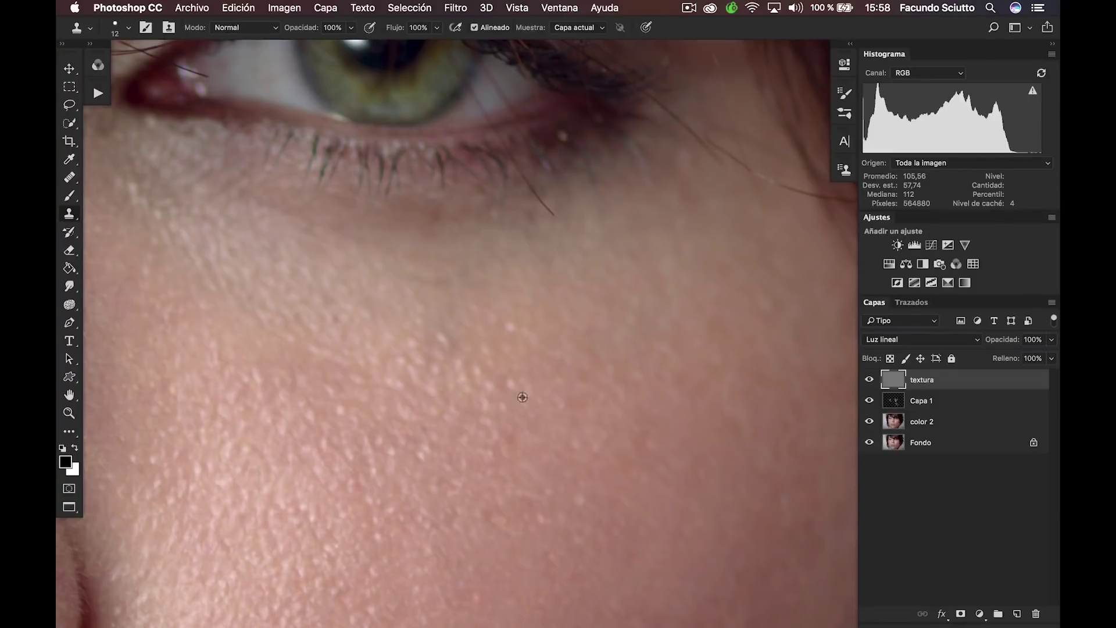
{"action": "left_click_drag", "start_coordinate": [581, 349], "coordinate": [695, 301]}
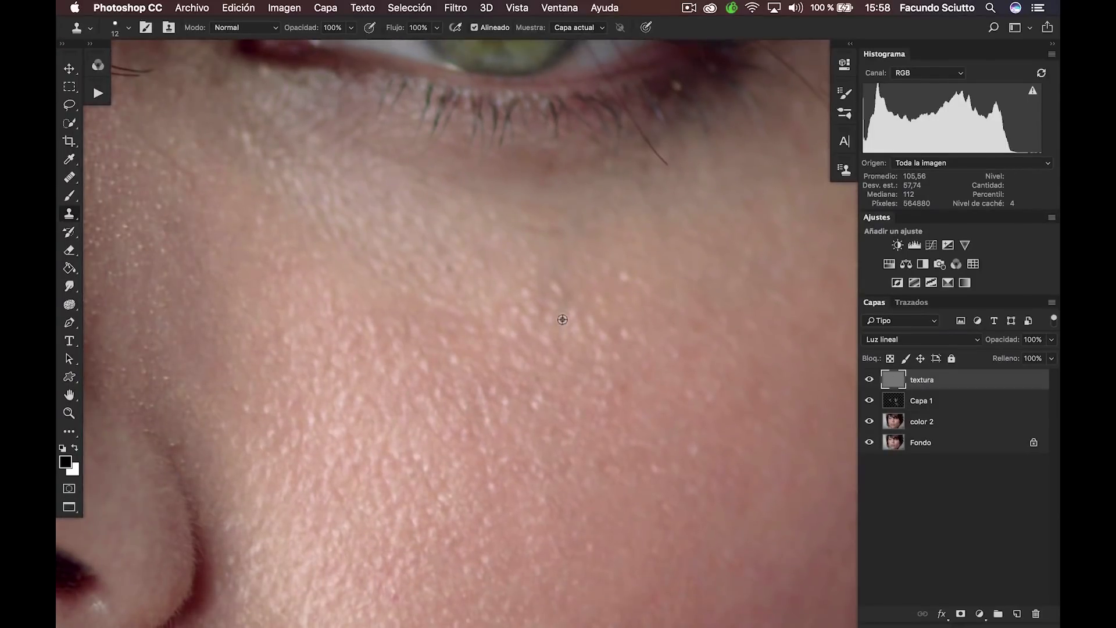
{"action": "left_click_drag", "start_coordinate": [645, 331], "coordinate": [512, 406]}
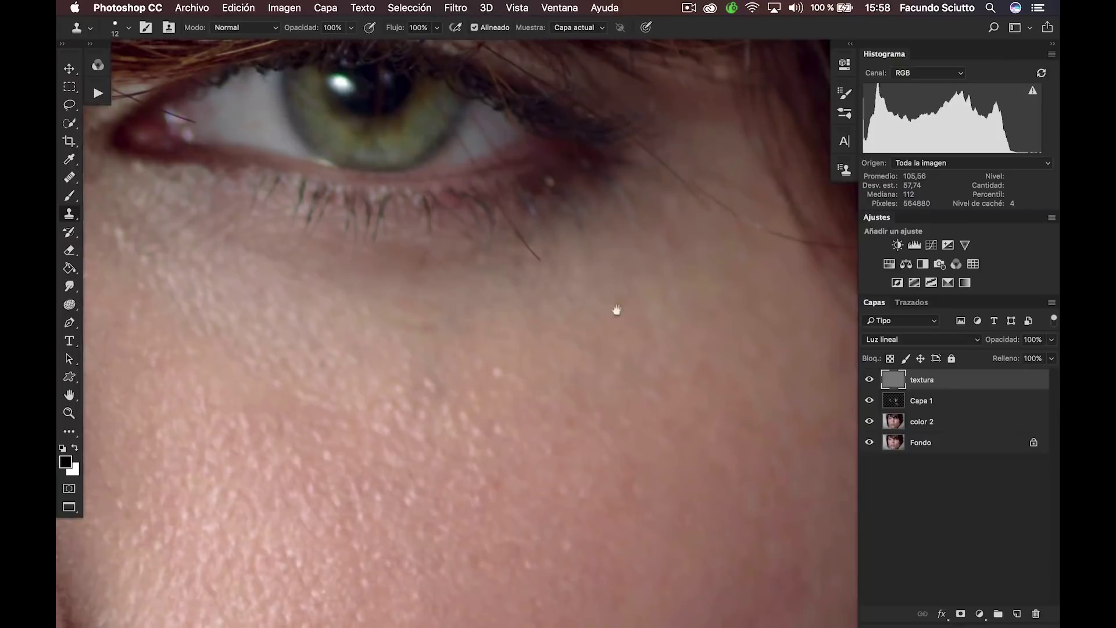
{"action": "mouse_move", "coordinate": [738, 407]}
{"action": "left_mouse_down"}
{"action": "mouse_move", "coordinate": [625, 310]}
{"action": "mouse_move", "coordinate": [655, 294]}
{"action": "mouse_move", "coordinate": [558, 348]}
{"action": "left_mouse_up"}
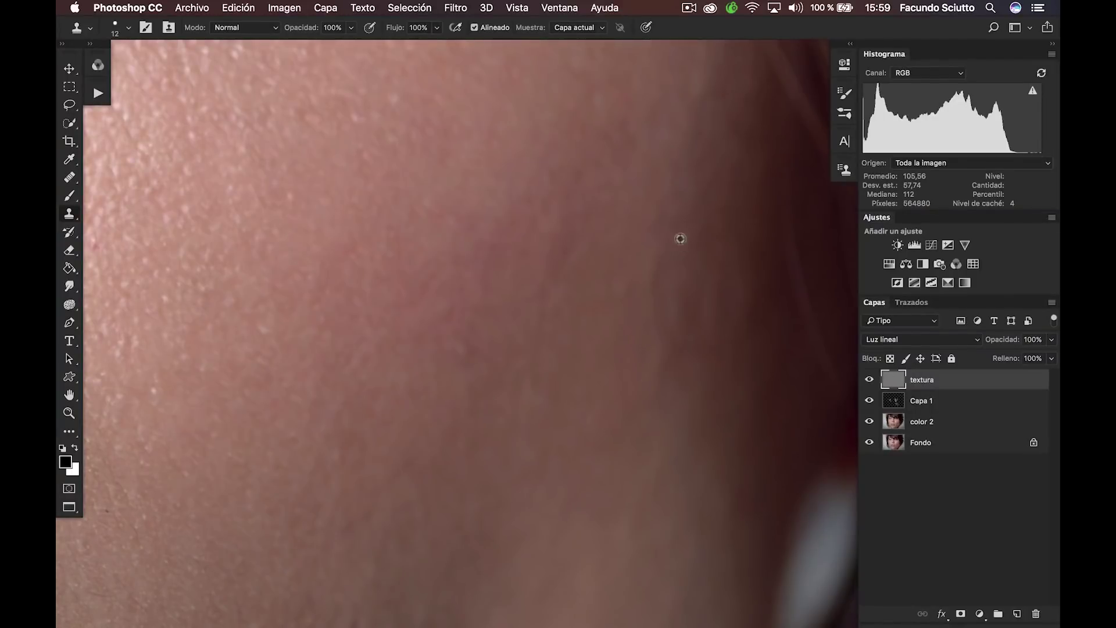
{"action": "left_click", "coordinate": [869, 379]}
{"action": "left_click", "coordinate": [962, 400]}
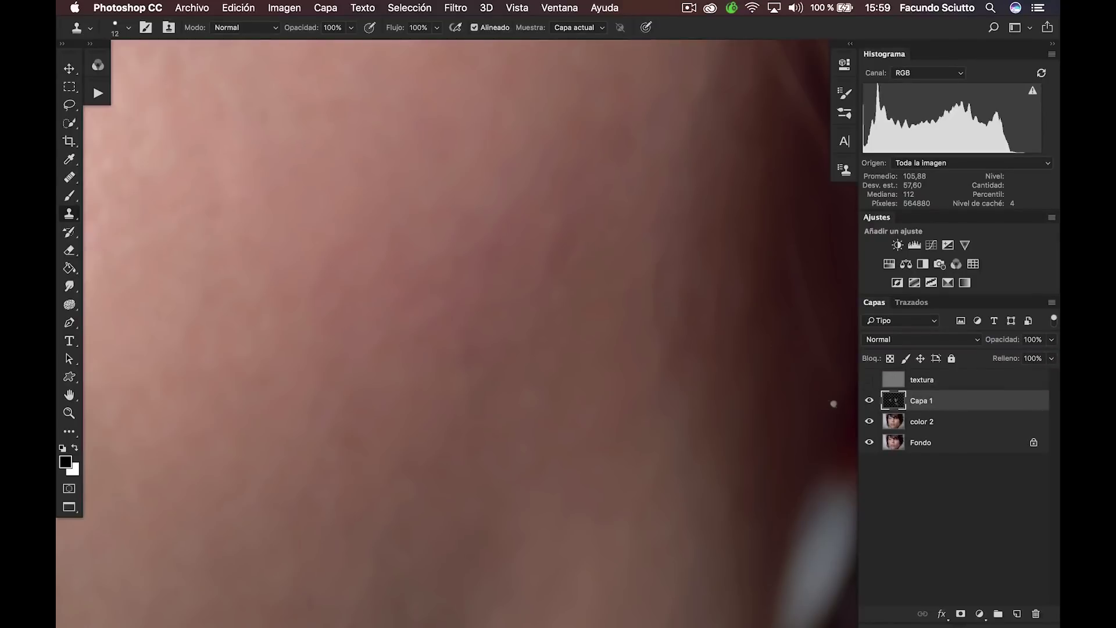
Heal the dark vertical color transition on the outer shadowed cheek with a 33 px Healing Brush, show textura and compare Capa 1 off and on
{"action": "key", "text": "j"}
{"action": "mouse_move", "coordinate": [662, 326]}
{"action": "left_mouse_down"}
{"action": "mouse_move", "coordinate": [658, 273]}
{"action": "mouse_move", "coordinate": [660, 316]}
{"action": "left_mouse_up"}
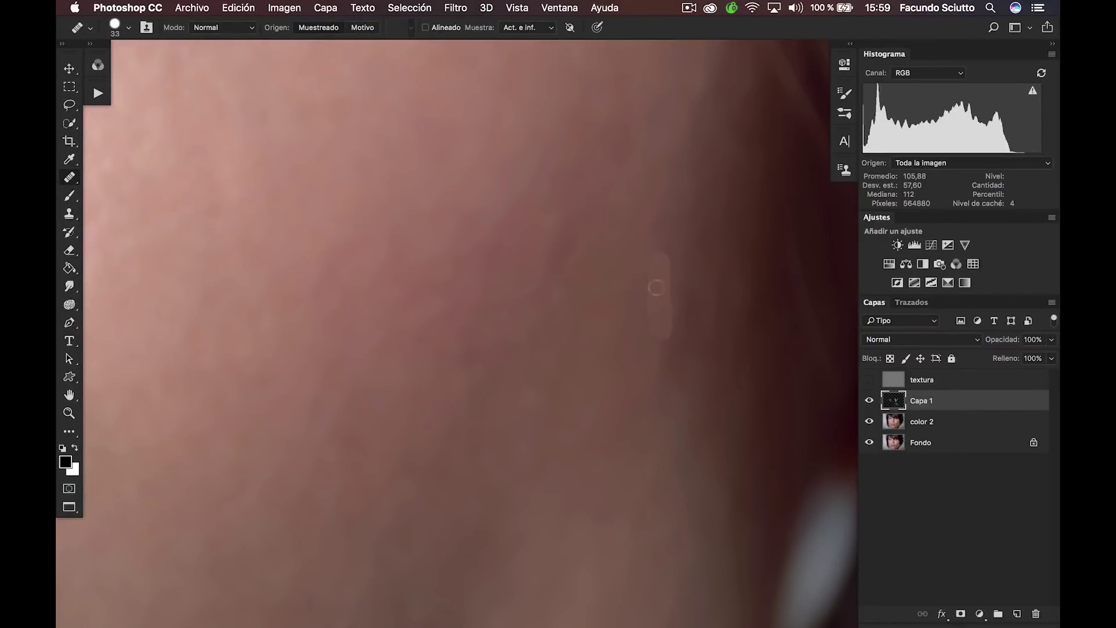
{"action": "left_click", "coordinate": [869, 380]}
{"action": "left_click", "coordinate": [870, 401]}
{"action": "left_click", "coordinate": [870, 401]}
Heal the uneven color on Capa 1 in the jaw area below the mouth corner, sampling nearby skin
{"action": "key", "text": "z"}
{"action": "mouse_move", "coordinate": [698, 269]}
{"action": "left_mouse_down"}
{"action": "mouse_move", "coordinate": [568, 303]}
{"action": "mouse_move", "coordinate": [665, 287]}
{"action": "mouse_move", "coordinate": [688, 306]}
{"action": "mouse_move", "coordinate": [734, 256]}
{"action": "mouse_move", "coordinate": [668, 319]}
{"action": "left_mouse_up"}
{"action": "key", "text": "j"}
{"action": "key", "text": "z"}
{"action": "mouse_move", "coordinate": [642, 377]}
{"action": "left_mouse_down"}
{"action": "mouse_move", "coordinate": [655, 367]}
{"action": "mouse_move", "coordinate": [657, 392]}
{"action": "mouse_move", "coordinate": [690, 428]}
{"action": "mouse_move", "coordinate": [722, 411]}
{"action": "left_mouse_up"}
{"action": "key", "text": "j"}
{"action": "scroll", "coordinate": [646, 406], "scroll_direction": "down", "scroll_amount": 2}
{"action": "left_click_drag", "start_coordinate": [508, 426], "coordinate": [553, 394]}
{"action": "left_click", "coordinate": [496, 416], "text": "alt"}
{"action": "left_click", "coordinate": [506, 439]}
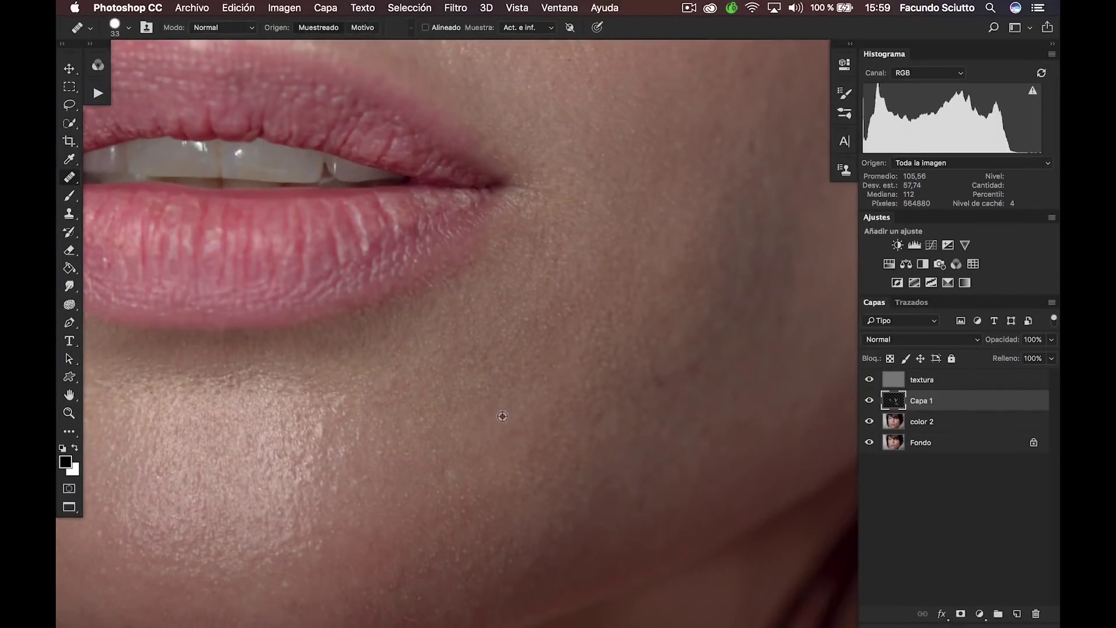
{"action": "left_click", "coordinate": [532, 452]}
Select the textura layer and isolate it by hiding Capa 1, color 2 and Fondo
{"action": "left_click", "coordinate": [869, 379]}
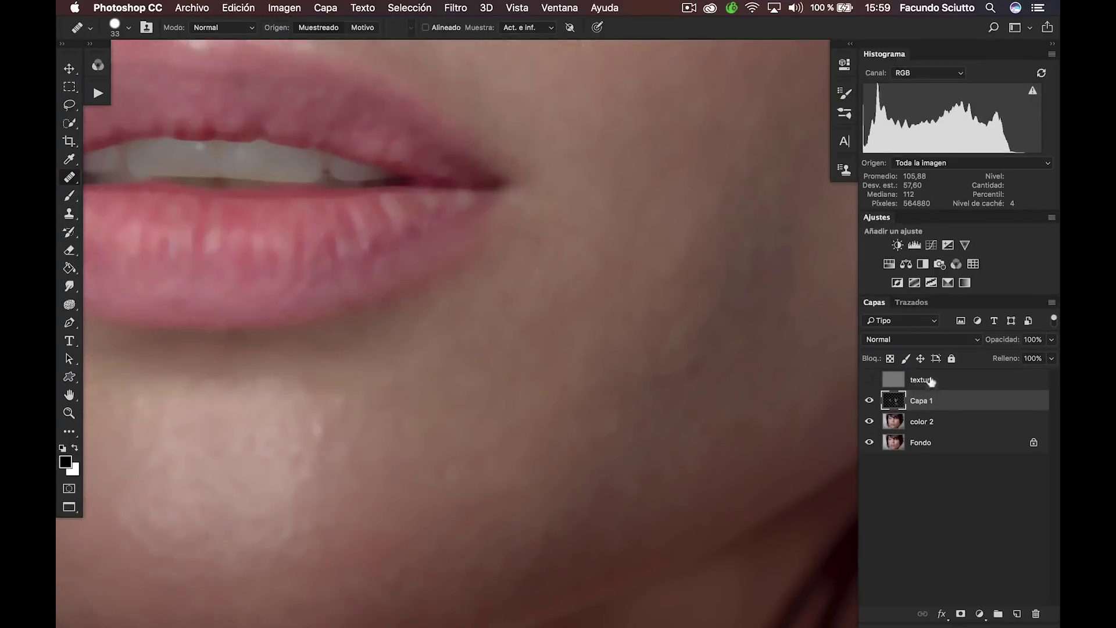
{"action": "left_click", "coordinate": [934, 383]}
{"action": "left_click", "coordinate": [869, 379]}
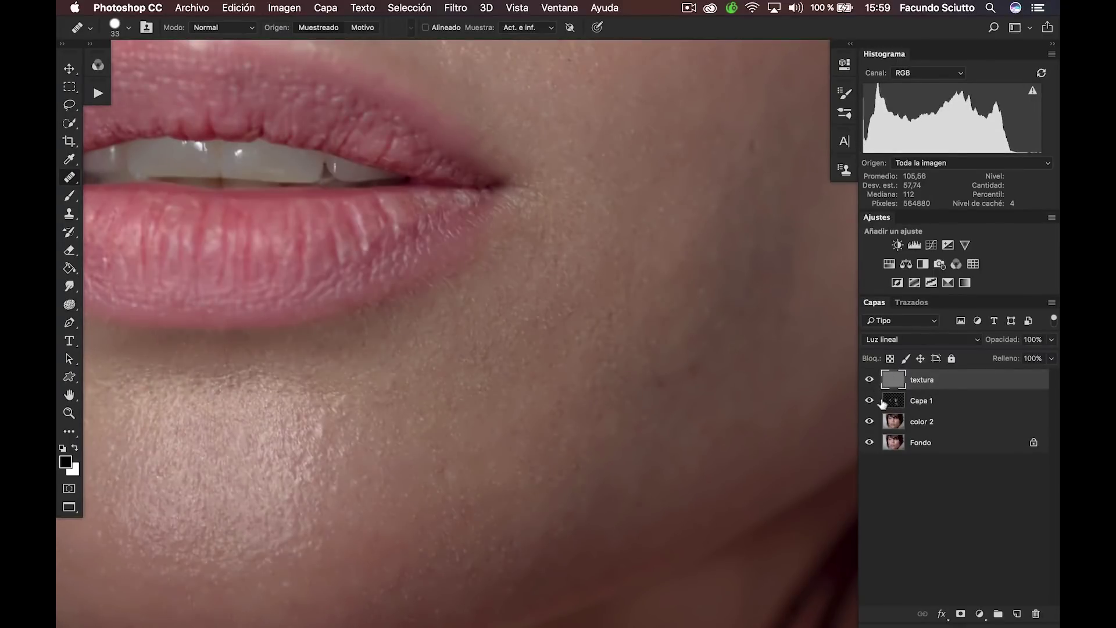
{"action": "left_click_drag", "start_coordinate": [871, 400], "coordinate": [871, 442]}
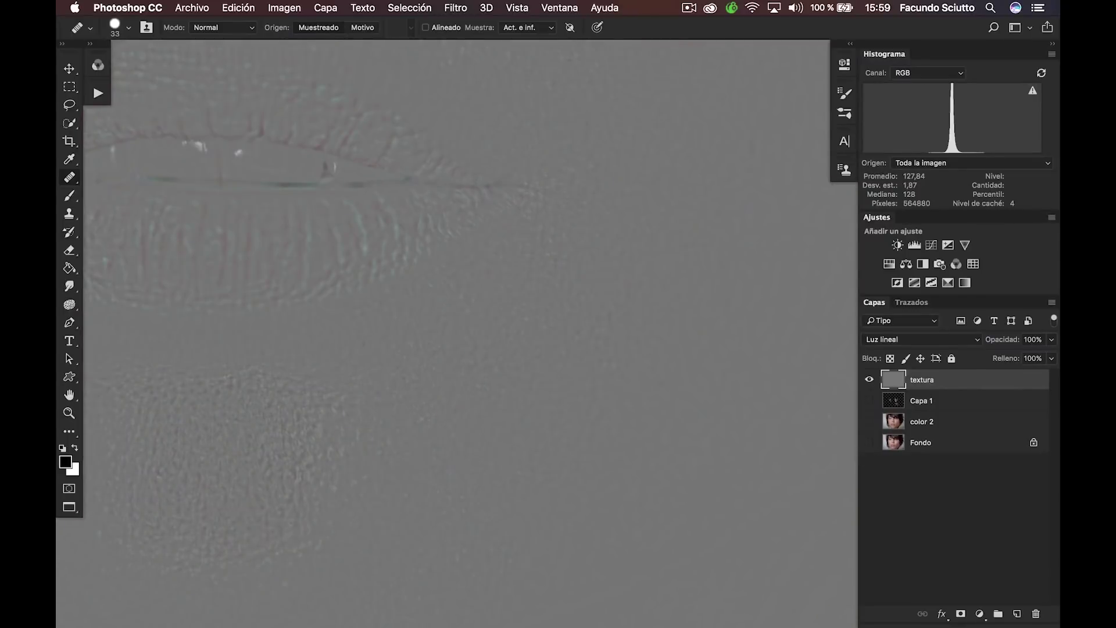
Examine the isolated texture across the lips, chin, cheek, nose and eye area, with the healing brush reduced to 8 px
{"action": "left_click_drag", "start_coordinate": [512, 374], "coordinate": [746, 380]}
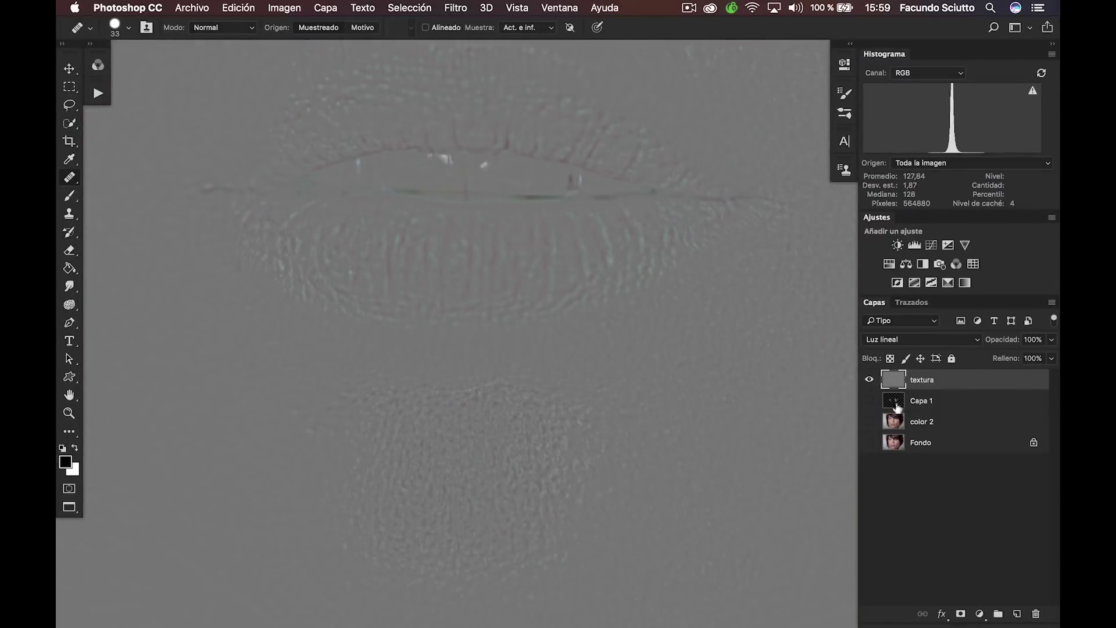
{"action": "mouse_move", "coordinate": [469, 406]}
{"action": "left_mouse_down"}
{"action": "mouse_move", "coordinate": [458, 411]}
{"action": "mouse_move", "coordinate": [473, 417]}
{"action": "left_mouse_up"}
{"action": "left_click_drag", "start_coordinate": [581, 454], "coordinate": [578, 523]}
{"action": "left_click_drag", "start_coordinate": [611, 180], "coordinate": [610, 454]}
{"action": "left_click_drag", "start_coordinate": [598, 325], "coordinate": [598, 413]}
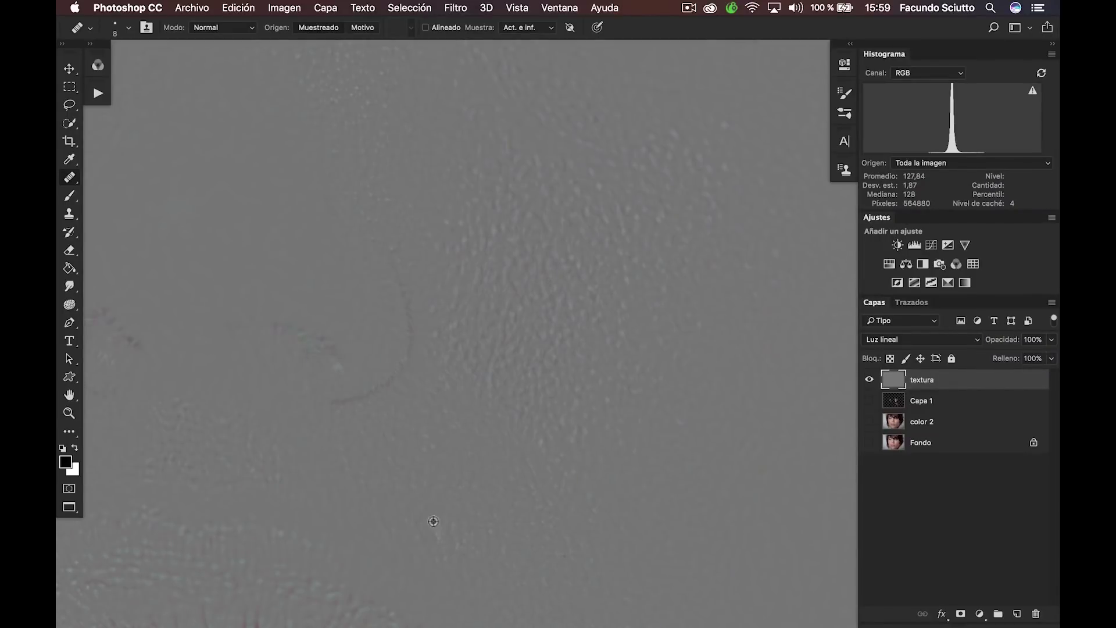
{"action": "scroll", "coordinate": [635, 456], "scroll_direction": "up", "scroll_amount": 4}
{"action": "scroll", "coordinate": [466, 291], "scroll_direction": "up", "scroll_amount": 2}
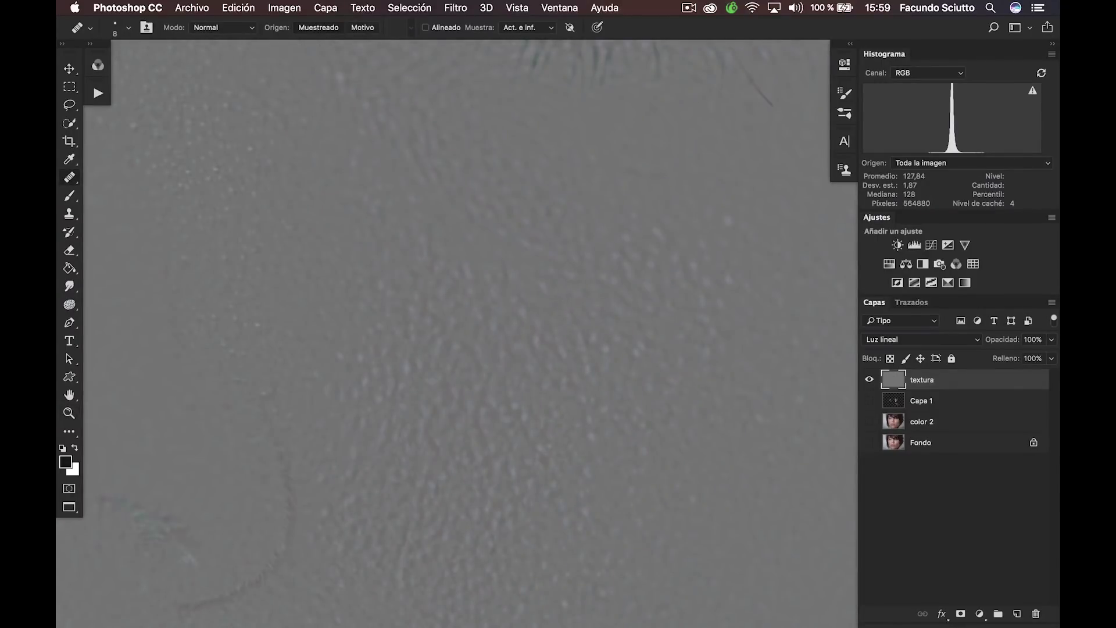
{"action": "key", "text": "h"}
{"action": "left_click_drag", "start_coordinate": [593, 301], "coordinate": [543, 362]}
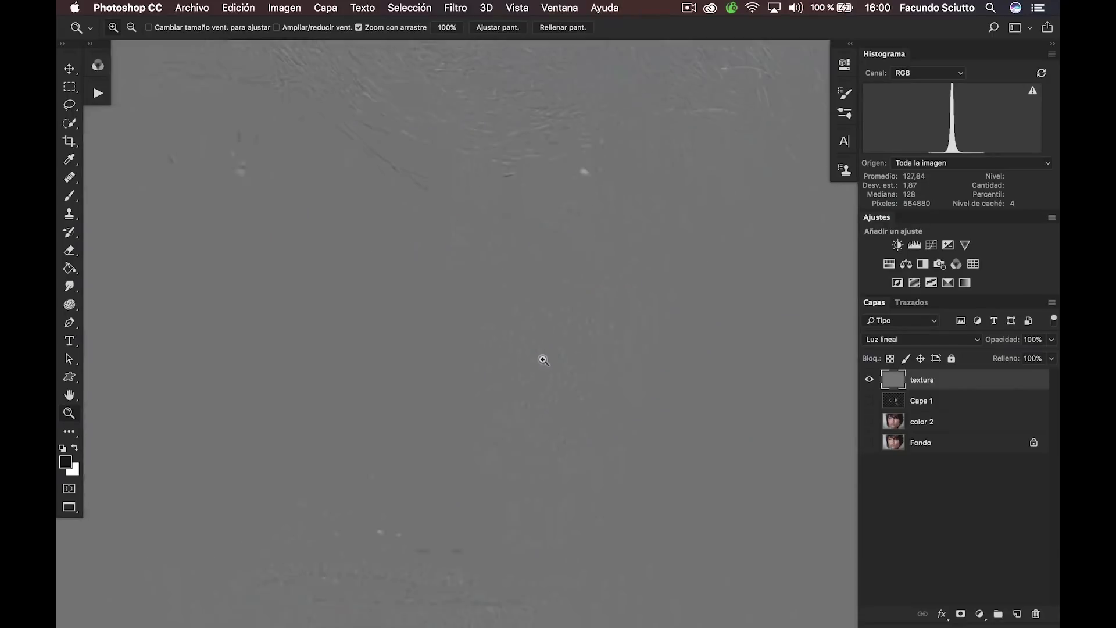
{"action": "key", "text": "h"}
{"action": "left_click_drag", "start_coordinate": [558, 299], "coordinate": [511, 251]}
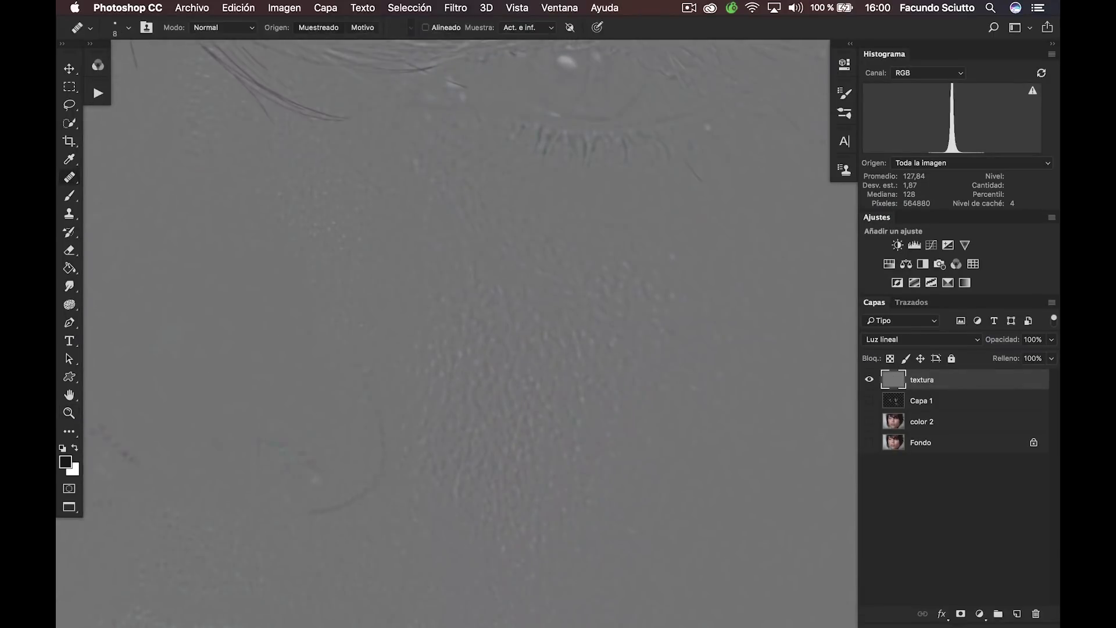
Hide textura, show Capa 1, color 2 and Fondo again, and review the retouched skin color over the whole face
{"action": "left_click", "coordinate": [869, 379]}
{"action": "left_click", "coordinate": [869, 400]}
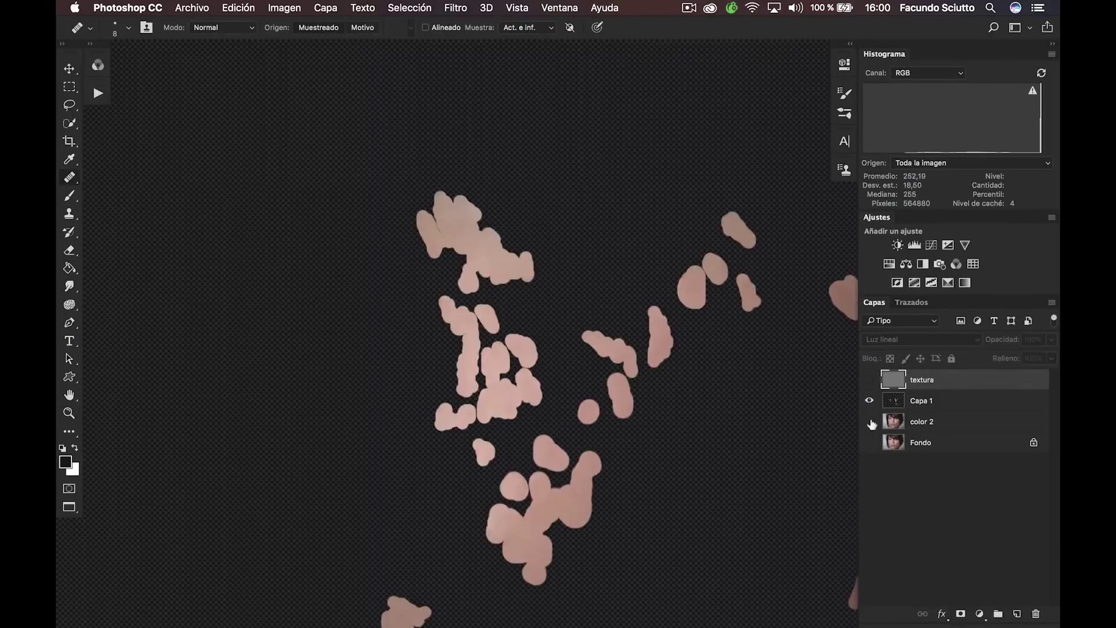
{"action": "left_click", "coordinate": [869, 421]}
{"action": "key", "text": "z"}
{"action": "left_click", "coordinate": [648, 398], "text": "alt"}
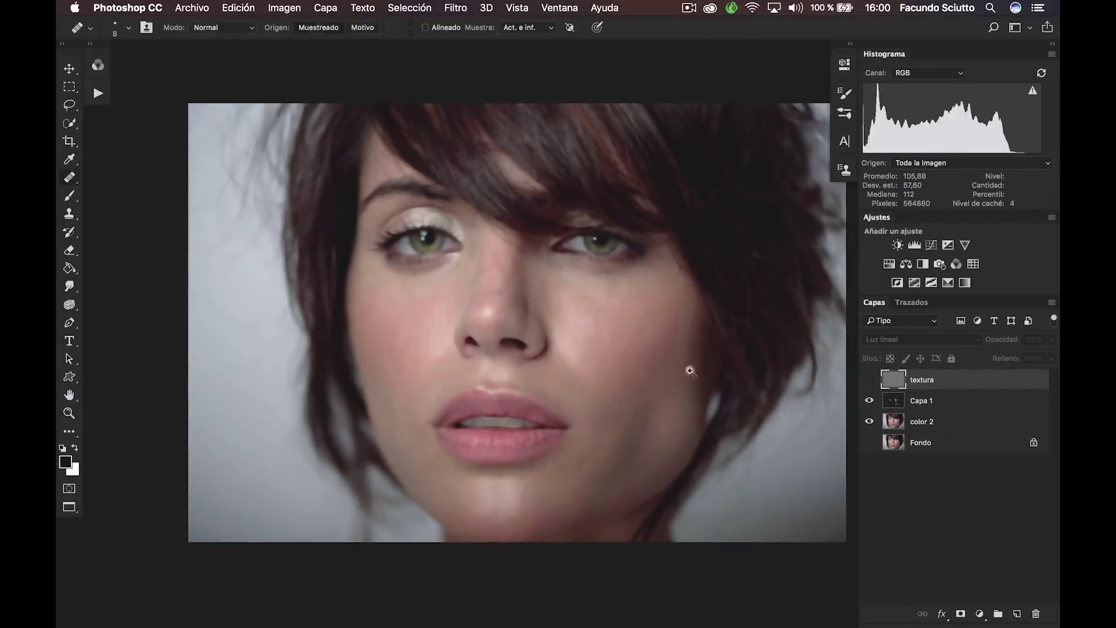
{"action": "key", "text": "z"}
{"action": "left_click", "coordinate": [691, 370]}
{"action": "left_click", "coordinate": [870, 442]}
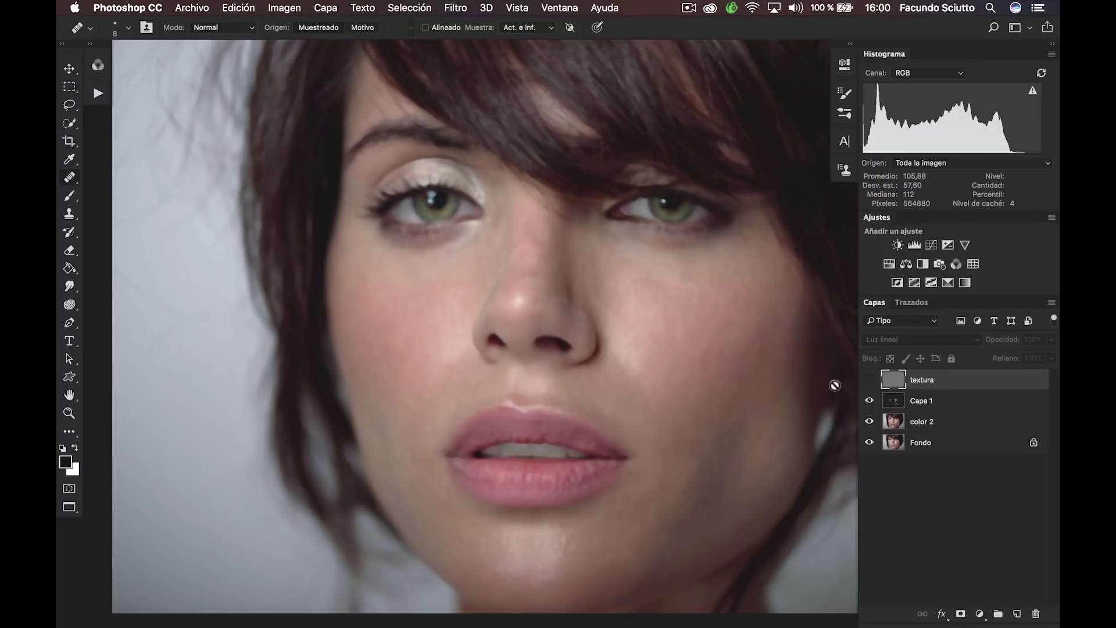
{"action": "left_click_drag", "start_coordinate": [690, 313], "coordinate": [634, 314]}
{"action": "key", "text": "super+space"}
{"action": "left_click_drag", "start_coordinate": [625, 269], "coordinate": [665, 281]}
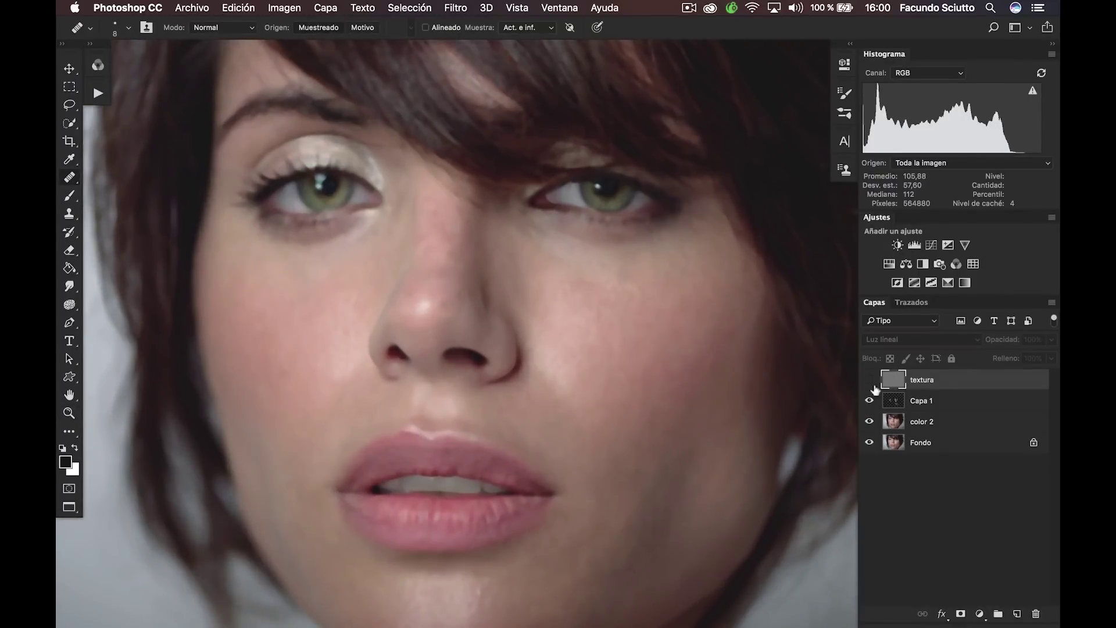
Show textura again and check the combined color and texture retouch, both close up and on the whole portrait
{"action": "left_click", "coordinate": [870, 381]}
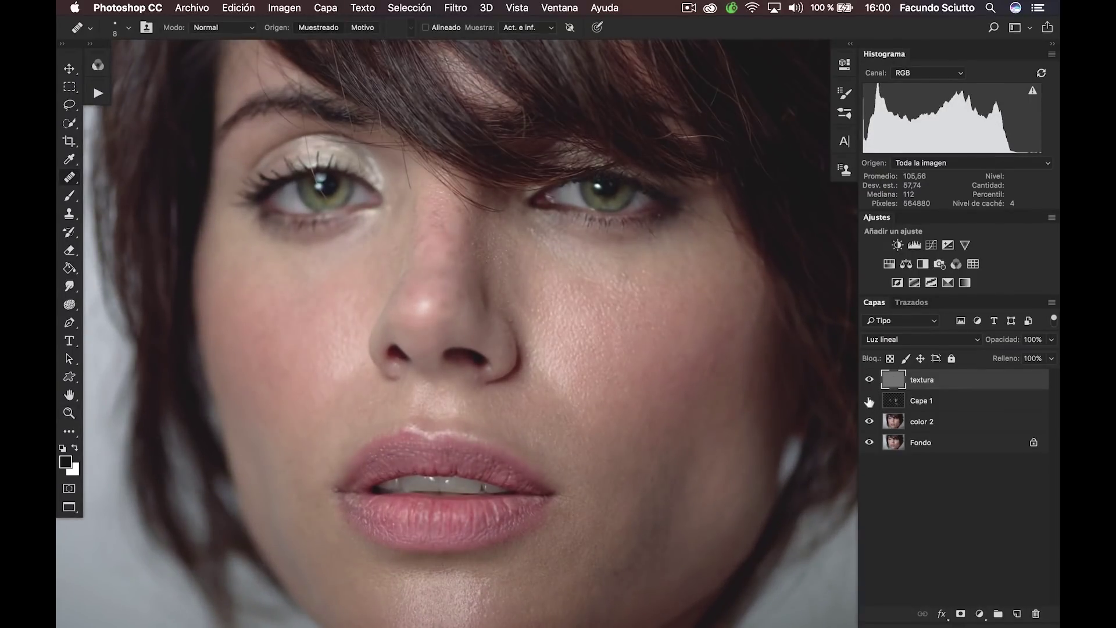
{"action": "key", "text": "z"}
{"action": "left_click", "coordinate": [692, 300], "text": "alt"}
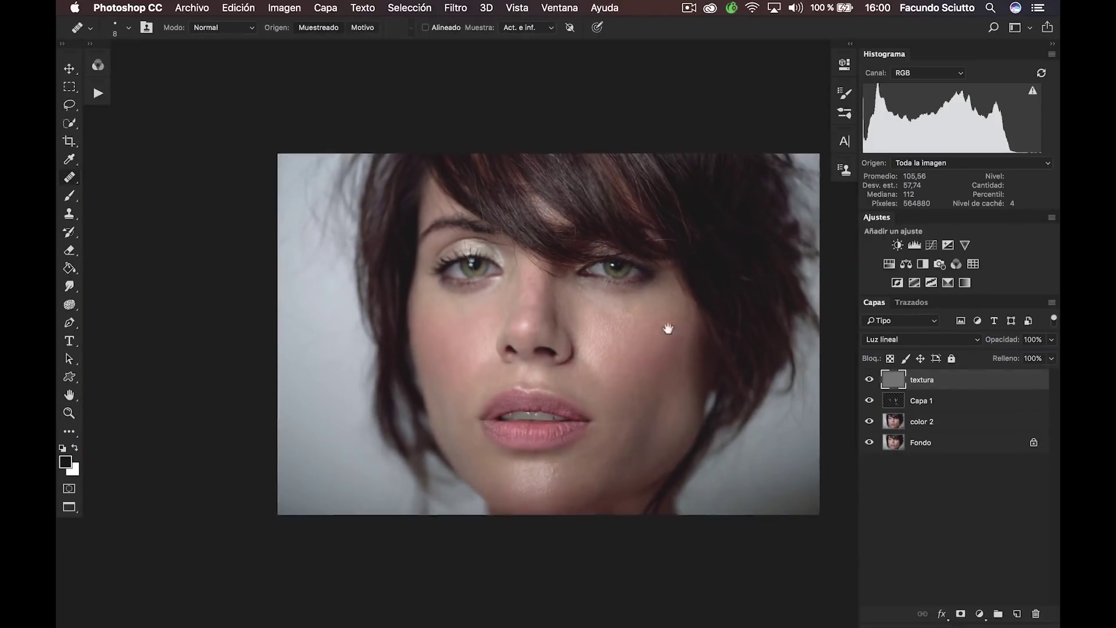
{"action": "key", "text": "super+plus"}
{"action": "key", "text": "j"}
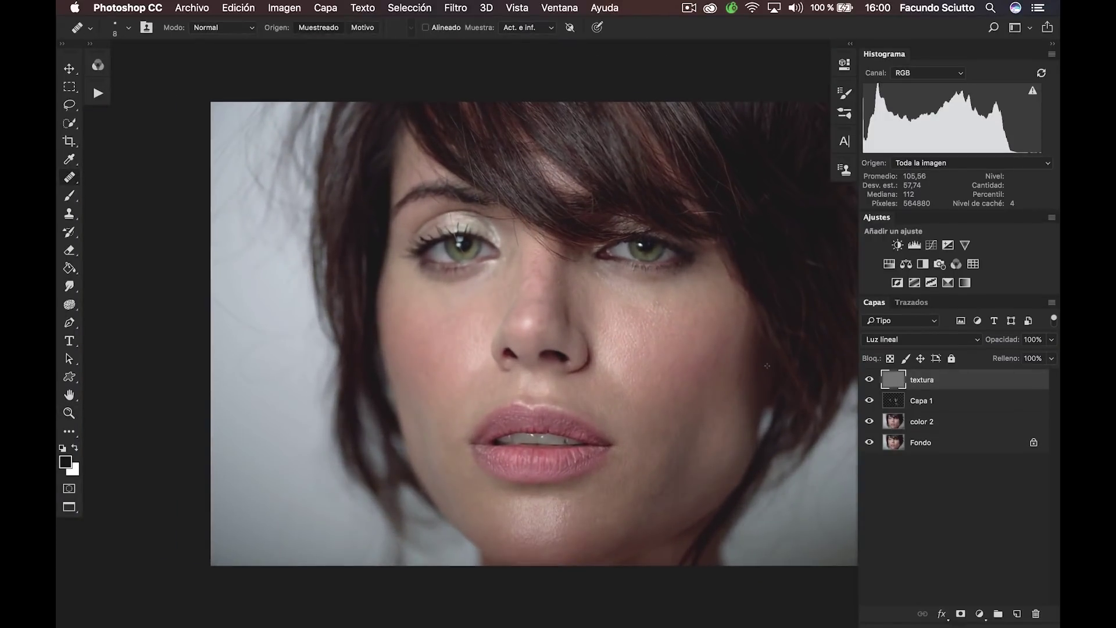
{"action": "key", "text": "super+space"}
{"action": "left_click_drag", "start_coordinate": [755, 332], "coordinate": [743, 363]}
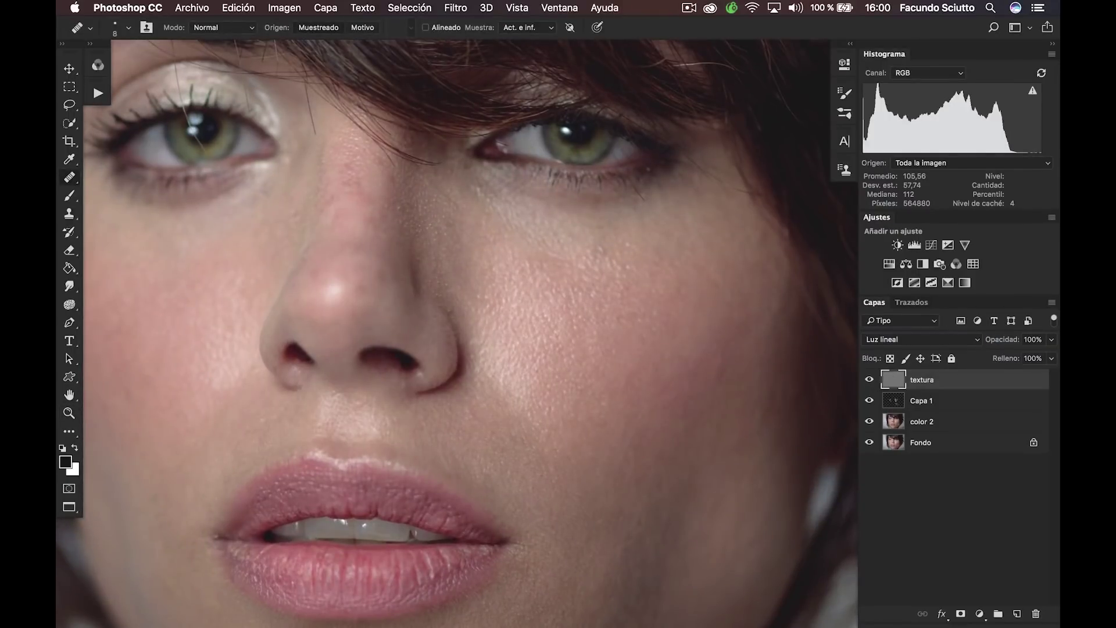
{"action": "left_click_drag", "start_coordinate": [527, 328], "coordinate": [581, 252]}
{"action": "key", "text": "z"}
{"action": "mouse_move", "coordinate": [665, 326]}
{"action": "left_mouse_down"}
{"action": "mouse_move", "coordinate": [627, 345]}
{"action": "mouse_move", "coordinate": [661, 368]}
{"action": "mouse_move", "coordinate": [588, 388]}
{"action": "mouse_move", "coordinate": [645, 369]}
{"action": "left_mouse_up"}
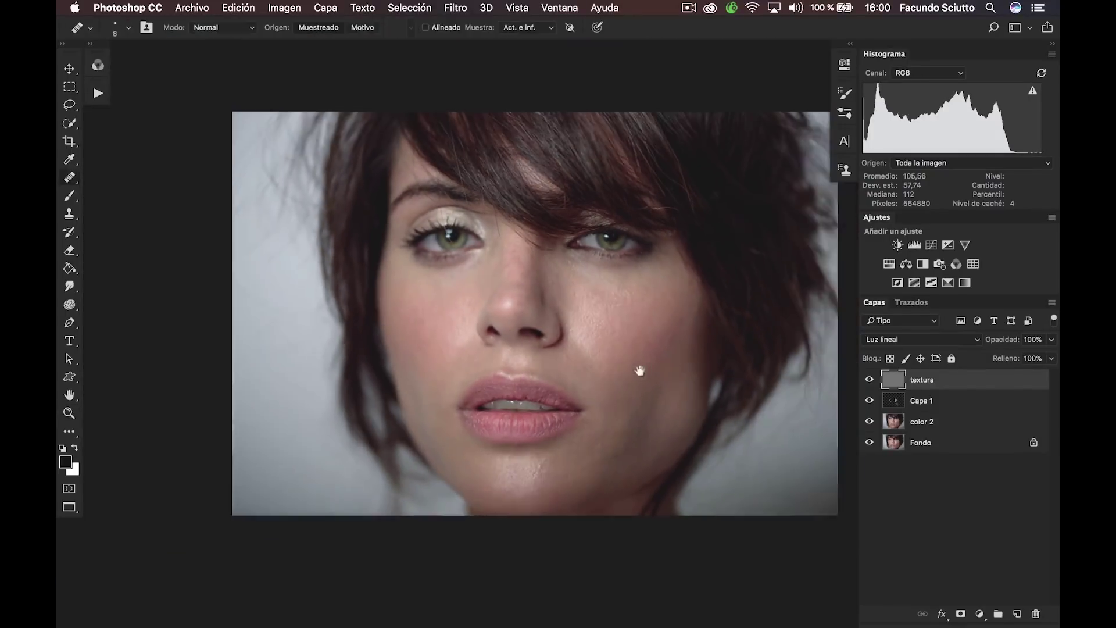
Group the textura, Capa 1 and color 2 layers above Fondo
{"action": "key", "text": "j"}
{"action": "left_click", "coordinate": [936, 421], "text": "shift"}
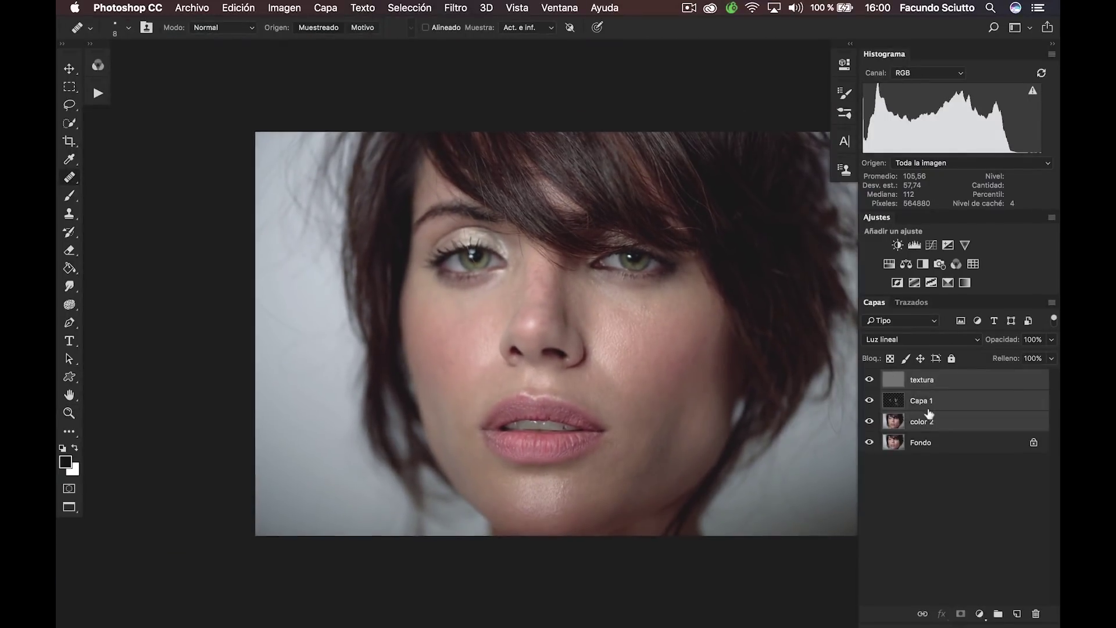
{"action": "key", "text": "super+g"}
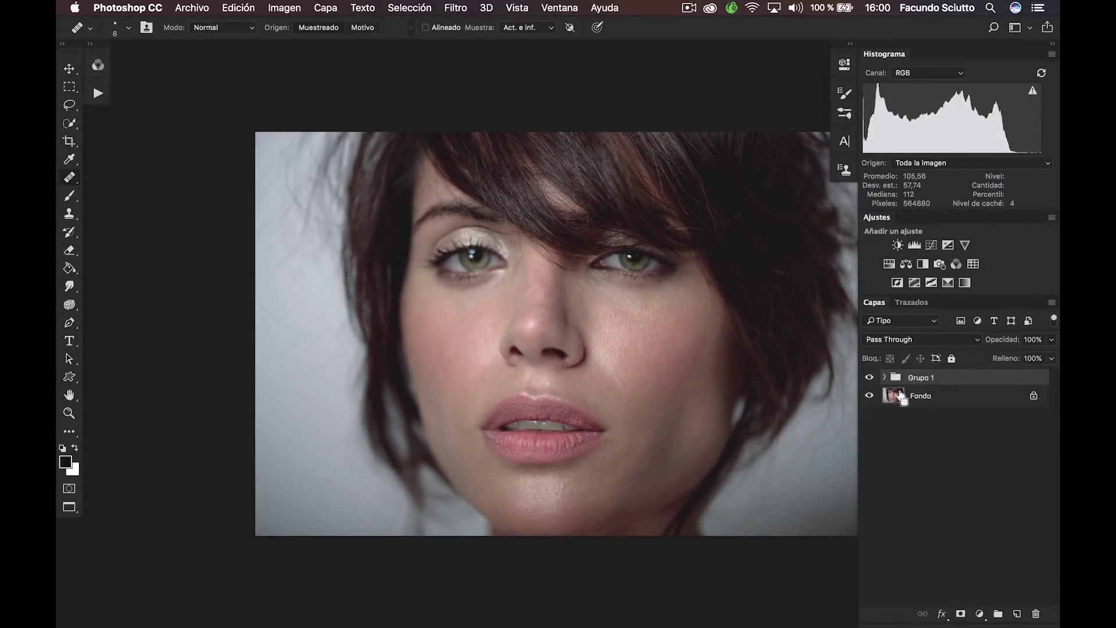
Compare the portrait before and after retouching by switching the layer group's visibility off and on, leaving it visible
{"action": "left_click", "coordinate": [871, 378]}
{"action": "left_click", "coordinate": [871, 378]}
{"action": "left_click", "coordinate": [871, 378]}
{"action": "left_click", "coordinate": [870, 378]}
{"action": "left_click", "coordinate": [871, 381]}
{"action": "left_click", "coordinate": [871, 381]}
{"action": "scroll", "coordinate": [669, 329], "scroll_direction": "right", "scroll_amount": 3}
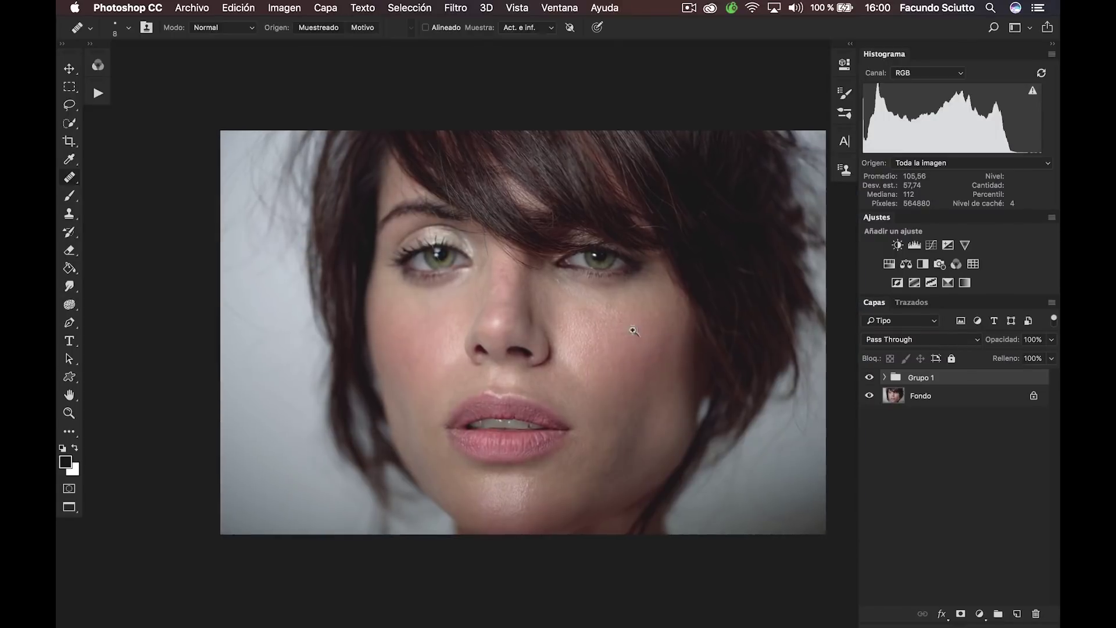
{"action": "scroll", "coordinate": [620, 330], "scroll_direction": "up", "scroll_amount": 4}
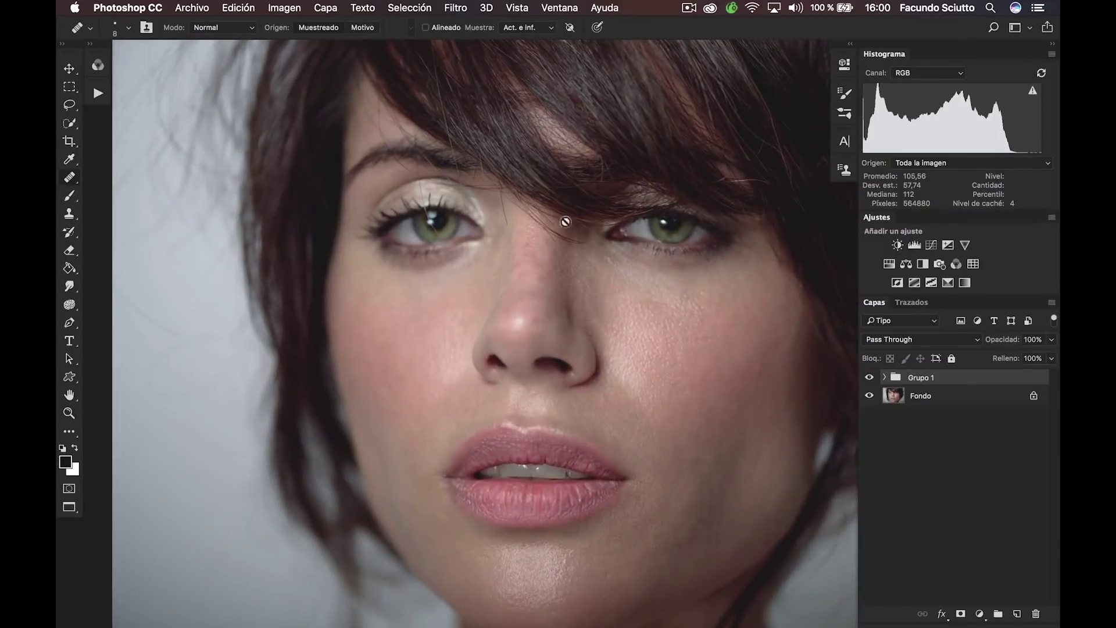